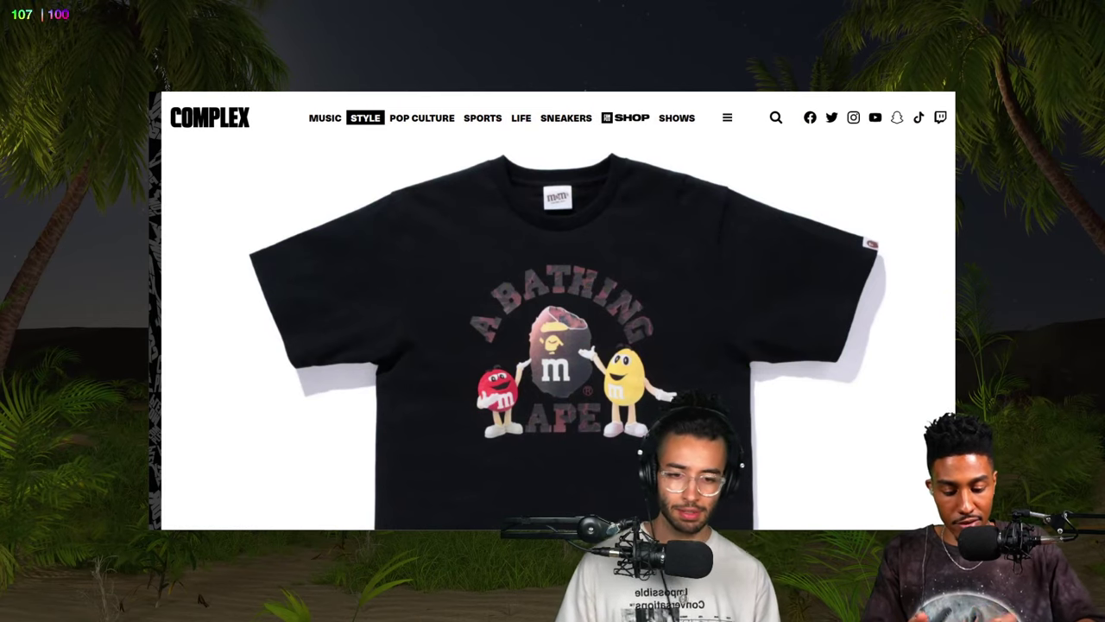
Step: Look over the BAPE and M&M's collab article, then bring up the Ruffles Armored Ridge Tops page
{"action": "scroll", "coordinate": [309, 151], "scroll_direction": "down", "scroll_amount": 6}
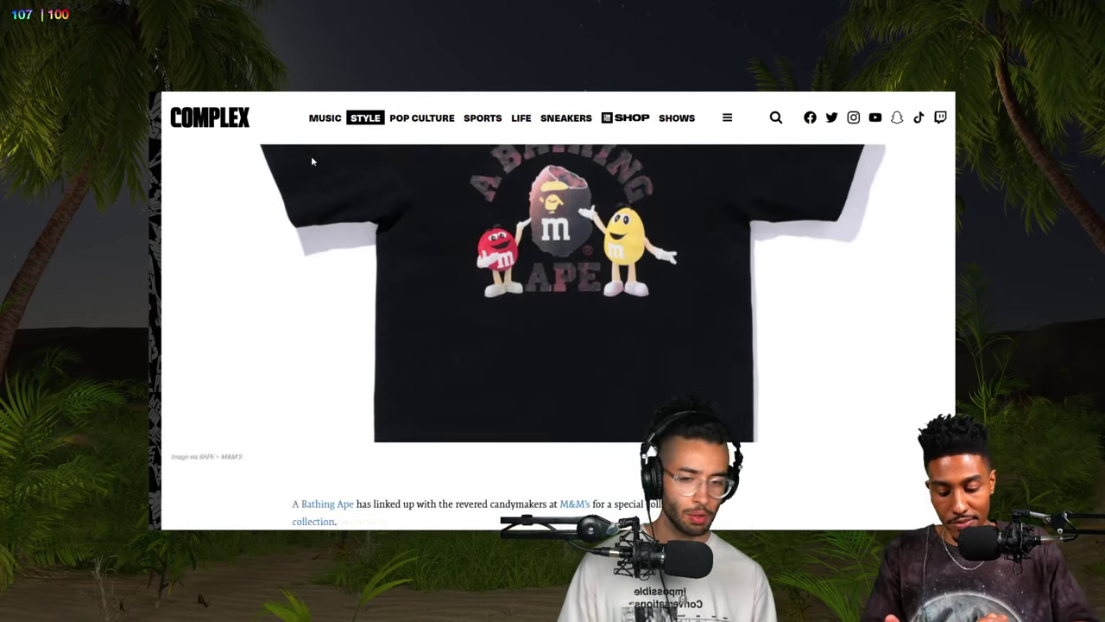
{"action": "scroll", "coordinate": [303, 277], "scroll_direction": "up", "scroll_amount": 8}
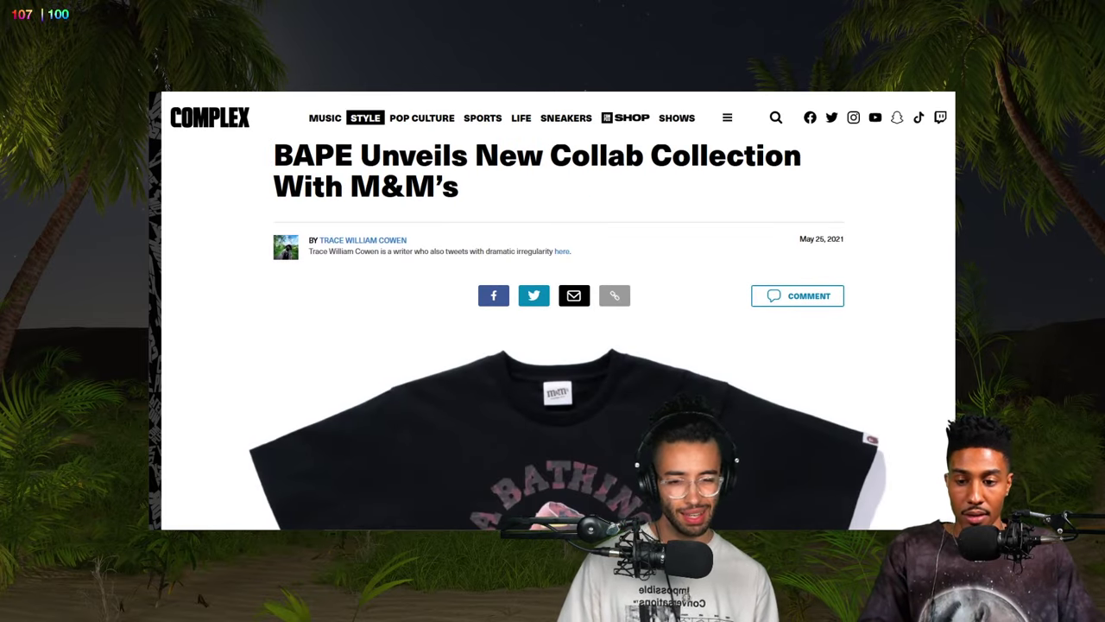
{"action": "left_click", "coordinate": [429, 62]}
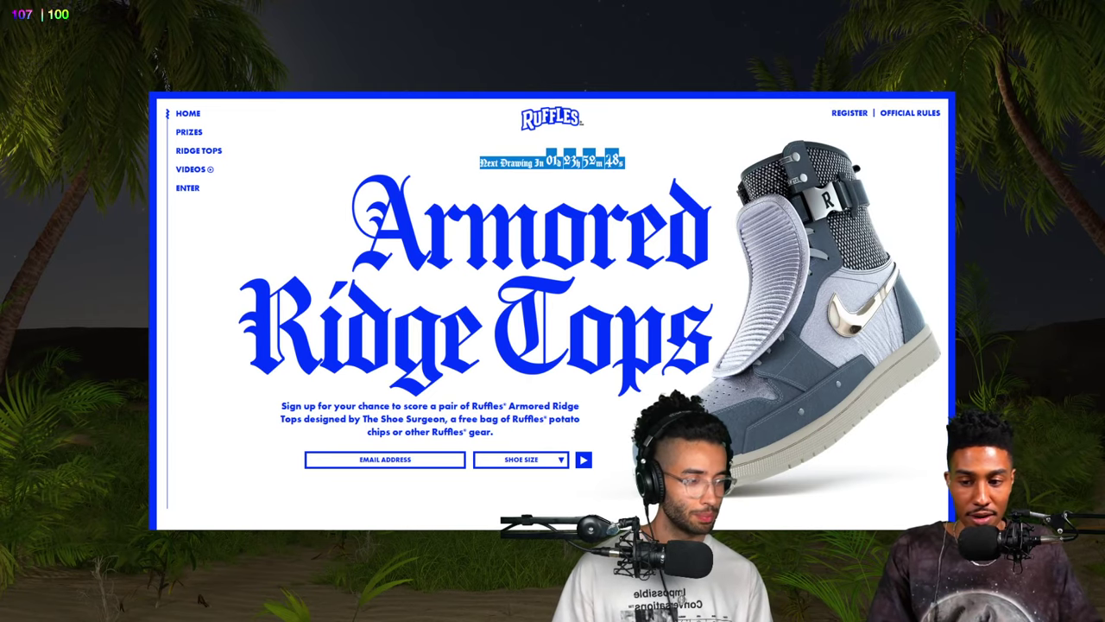
Step: Go through the open news pages from the Powerpuff Girls story to Leafly's Canna Bumps article and view its product photo
{"action": "key", "text": "ctrl+Tab"}
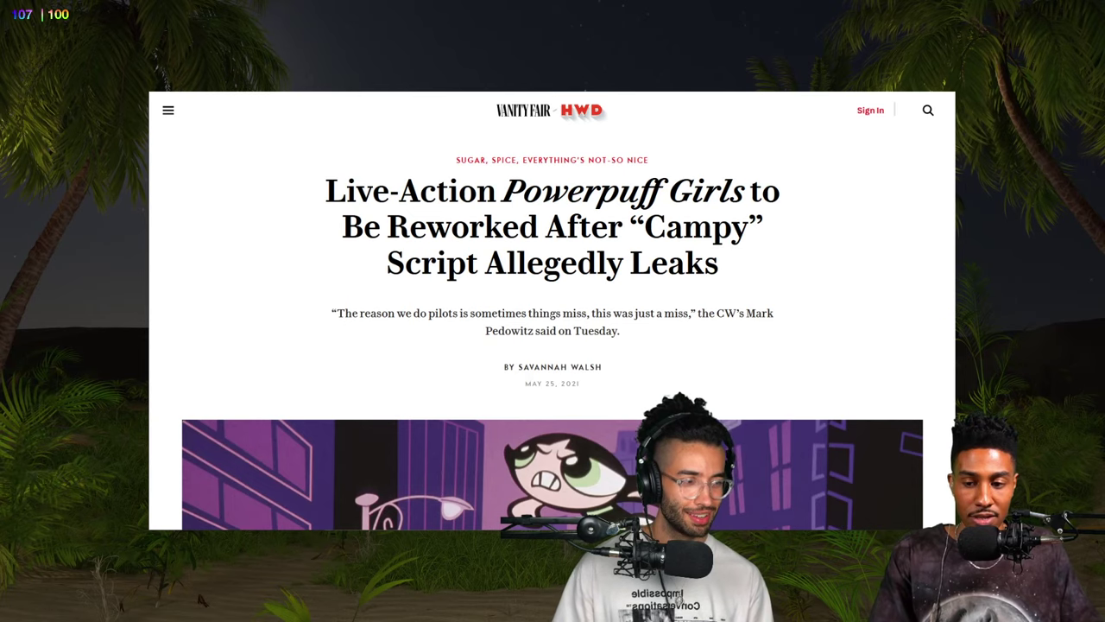
{"action": "key", "text": "ctrl+Tab"}
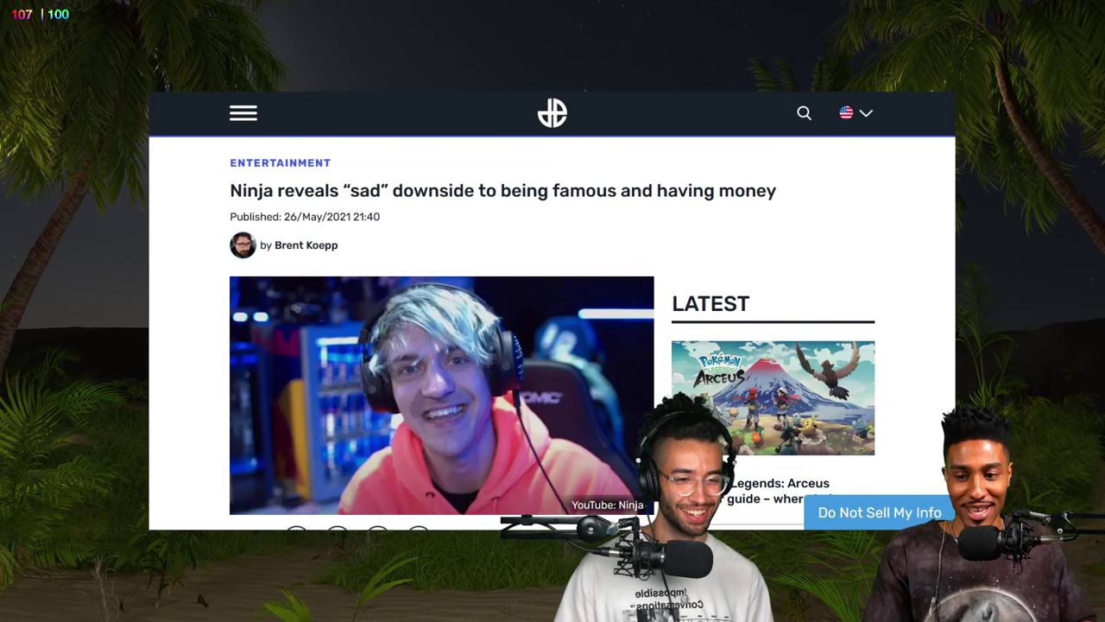
{"action": "key", "text": "ctrl+Tab"}
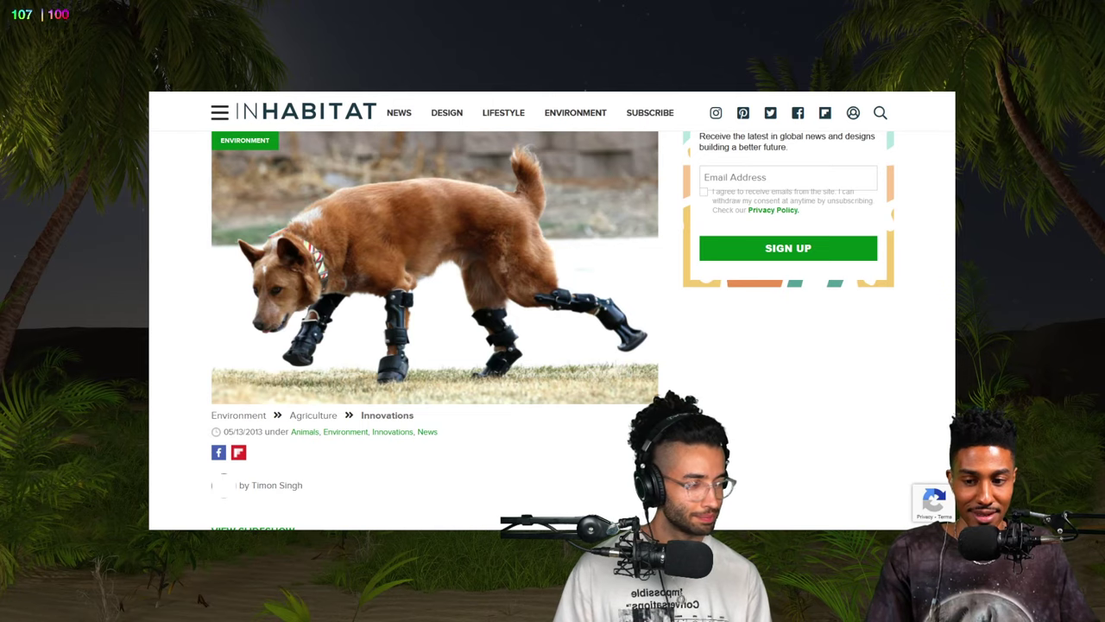
{"action": "key", "text": "ctrl+Tab"}
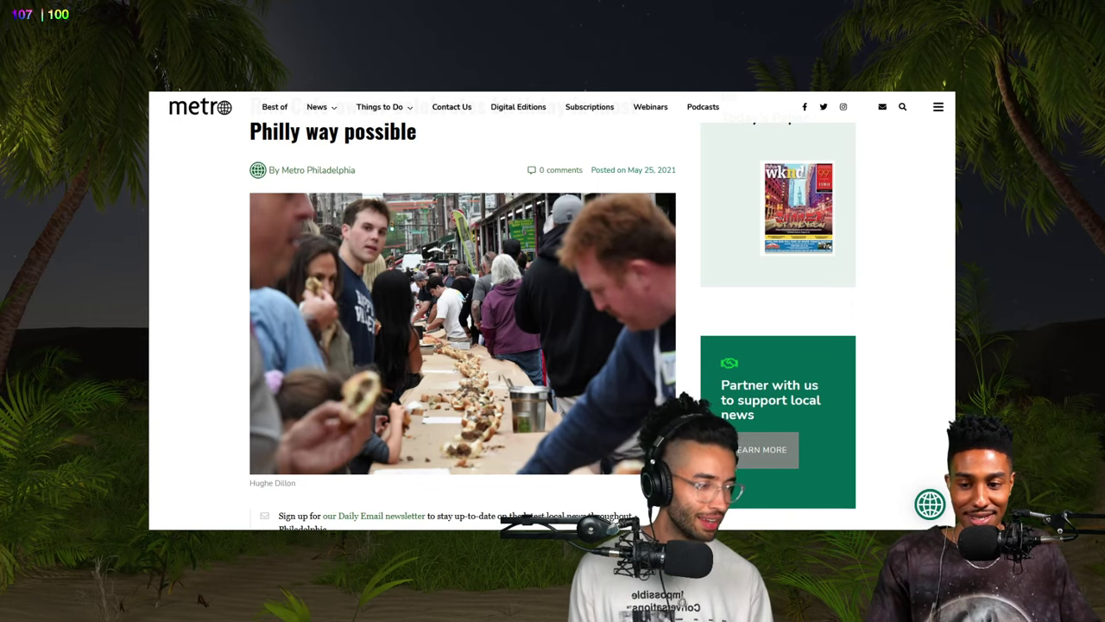
{"action": "key", "text": "ctrl+Tab"}
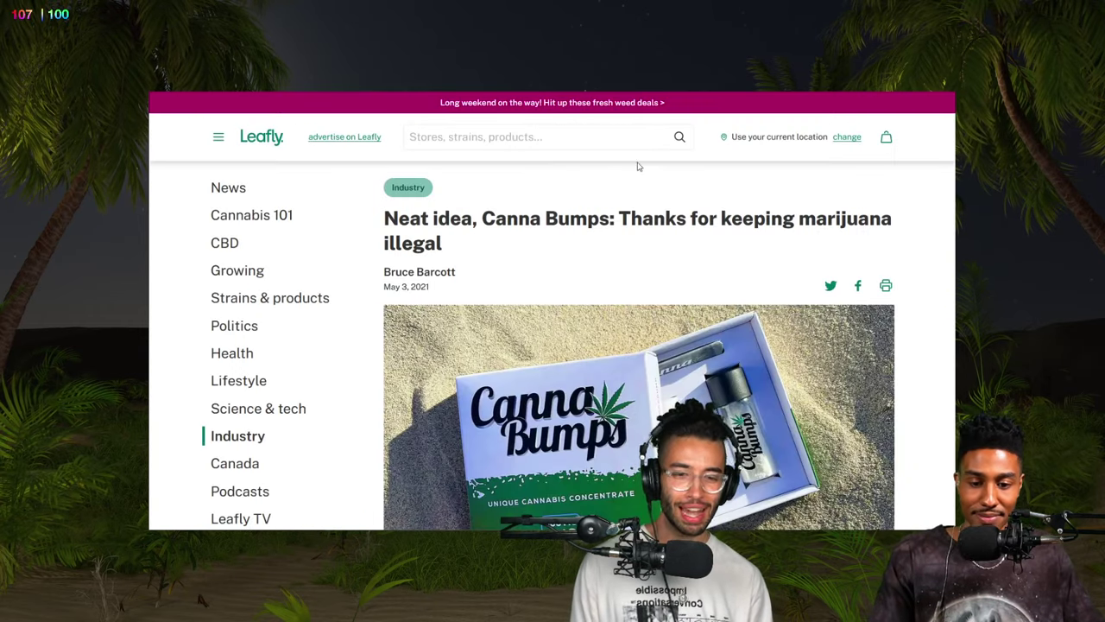
{"action": "scroll", "coordinate": [708, 212], "scroll_direction": "down", "scroll_amount": 1}
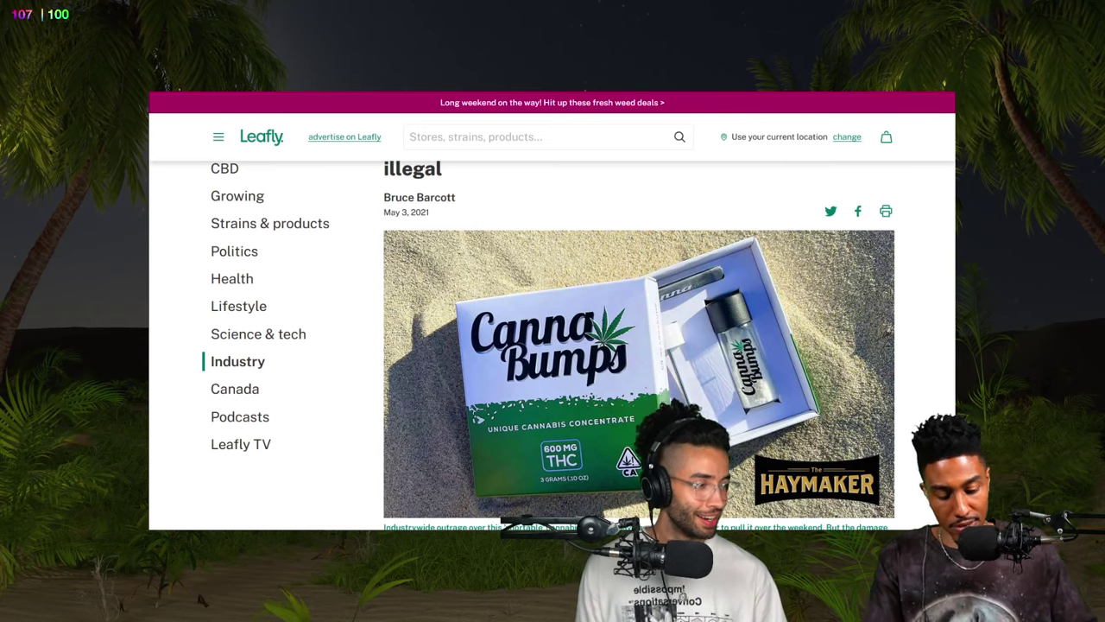
Step: Go through the remaining open pages, from the lobster vapor thread to the Florida article picturing Trips Ahoy and Cheetos edibles
{"action": "key", "text": "ctrl+Tab"}
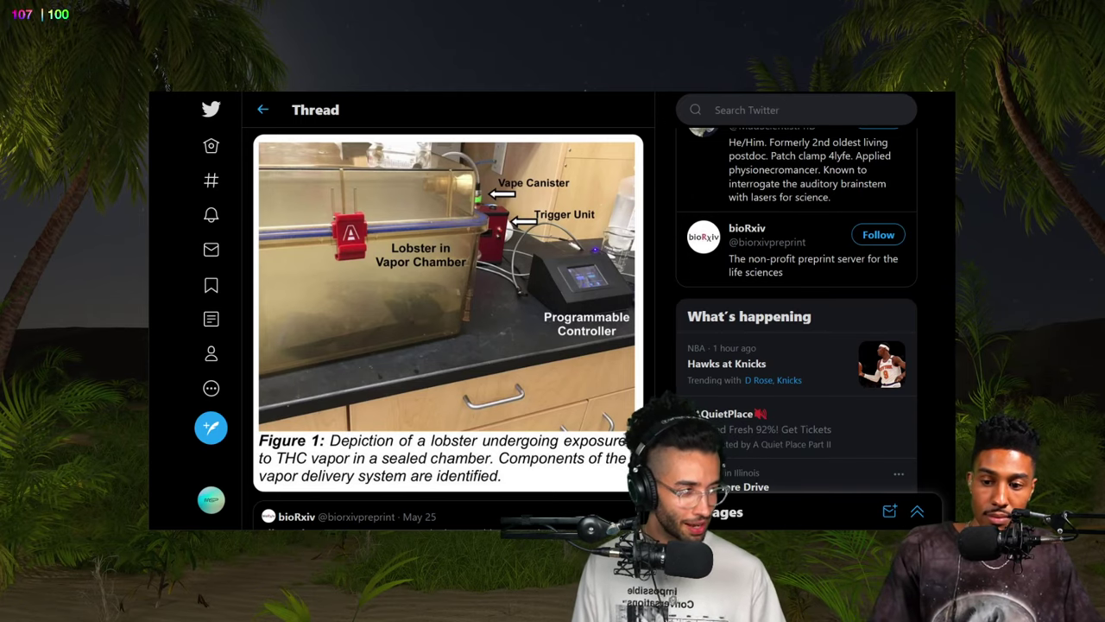
{"action": "key", "text": "ctrl+Tab"}
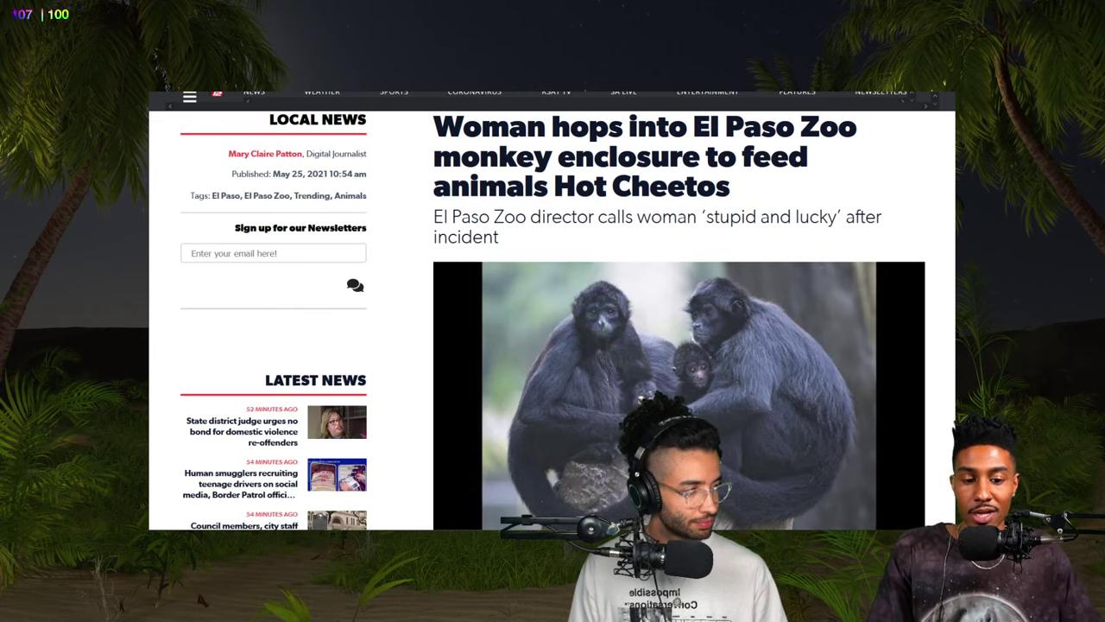
{"action": "key", "text": "ctrl+Tab"}
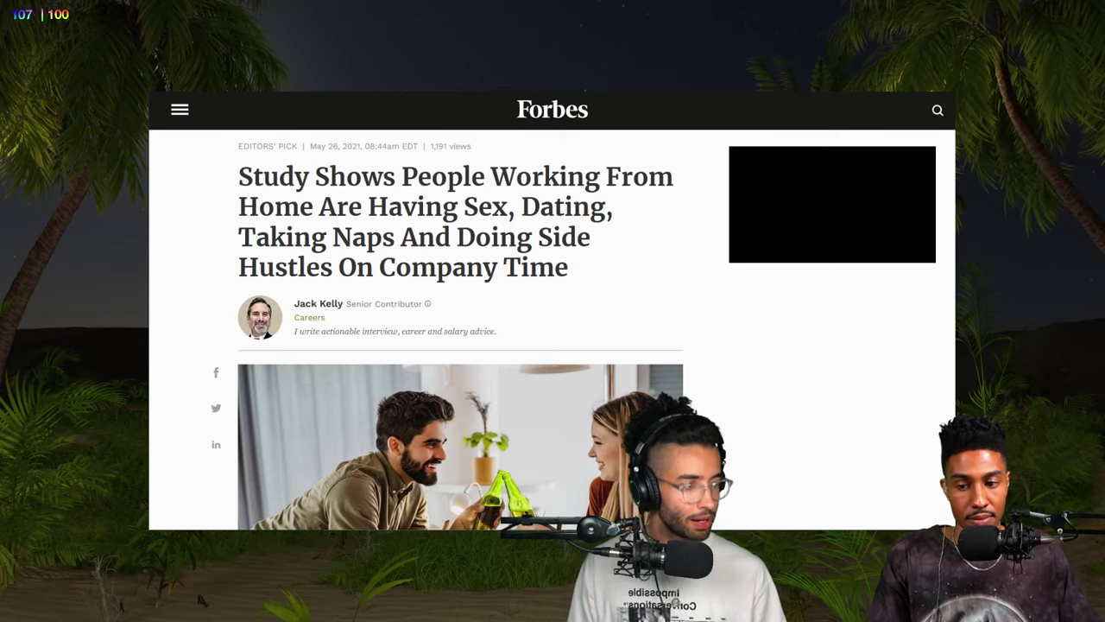
{"action": "key", "text": "ctrl+Tab"}
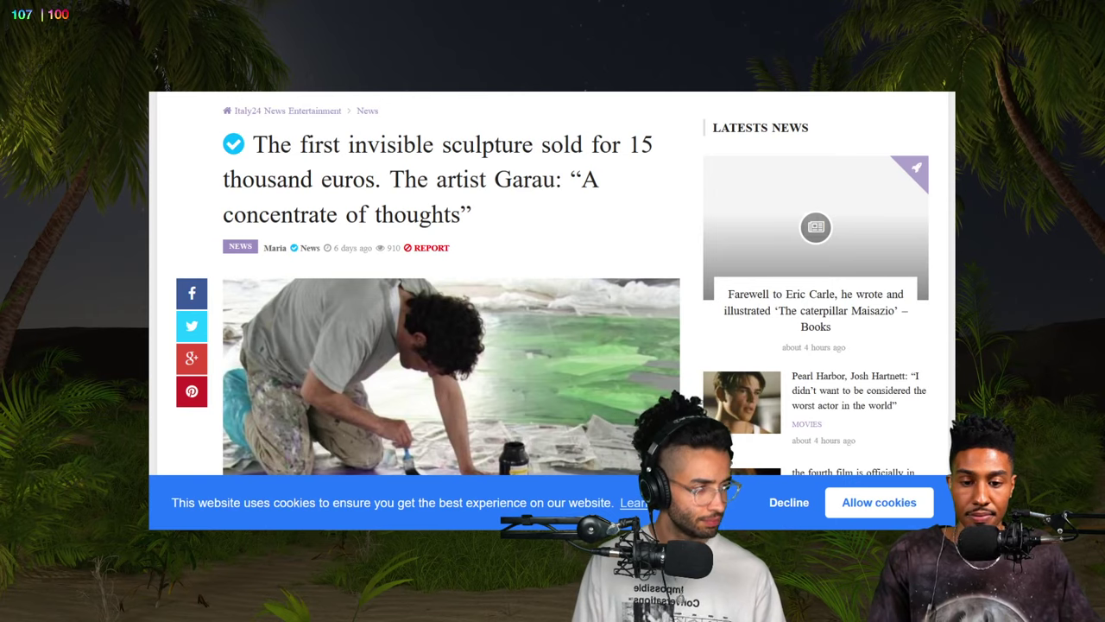
{"action": "key", "text": "ctrl+Tab"}
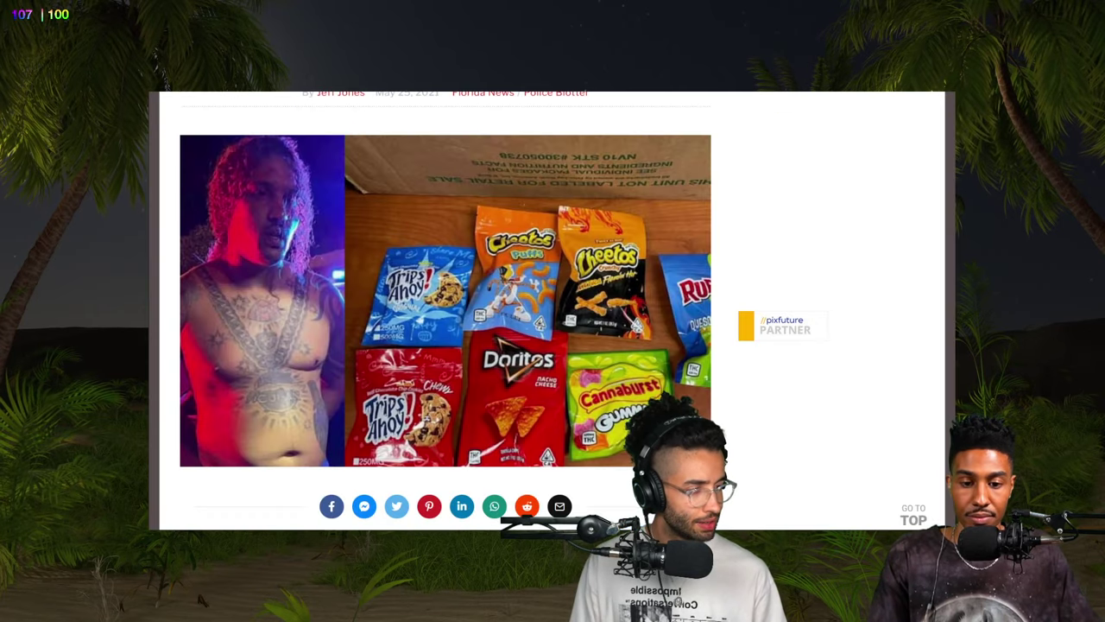
{"action": "scroll", "coordinate": [714, 238], "scroll_direction": "up", "scroll_amount": 5}
{"action": "scroll", "coordinate": [691, 223], "scroll_direction": "down", "scroll_amount": 1}
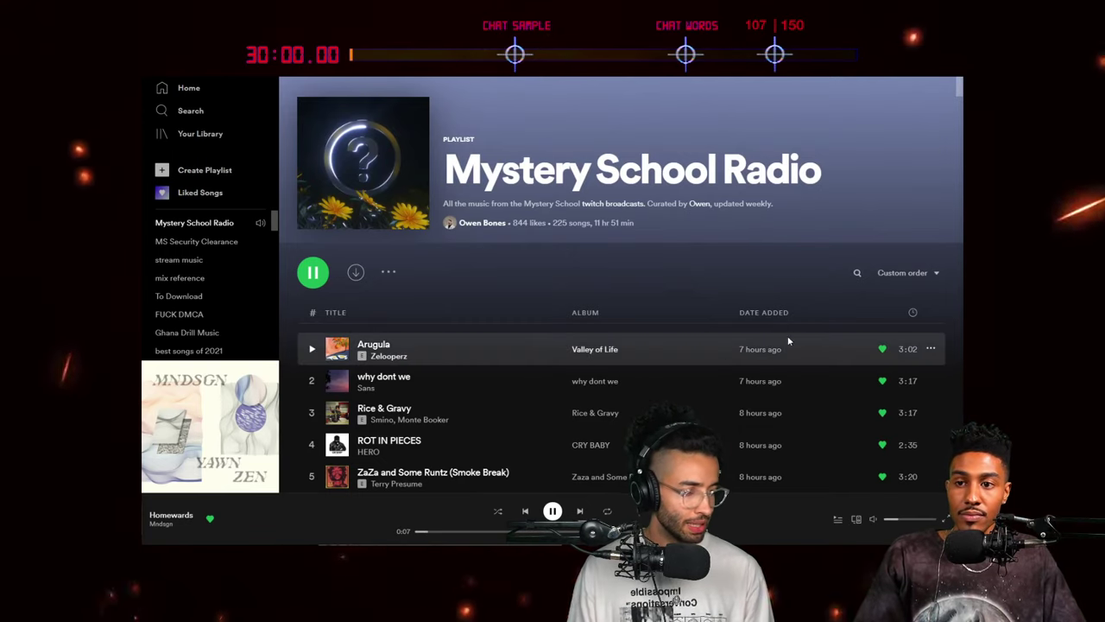
Step: Look over the song list of the Mystery School Radio playlist in Spotify, then switch to Discord
{"action": "scroll", "coordinate": [594, 335], "scroll_direction": "down", "scroll_amount": 3}
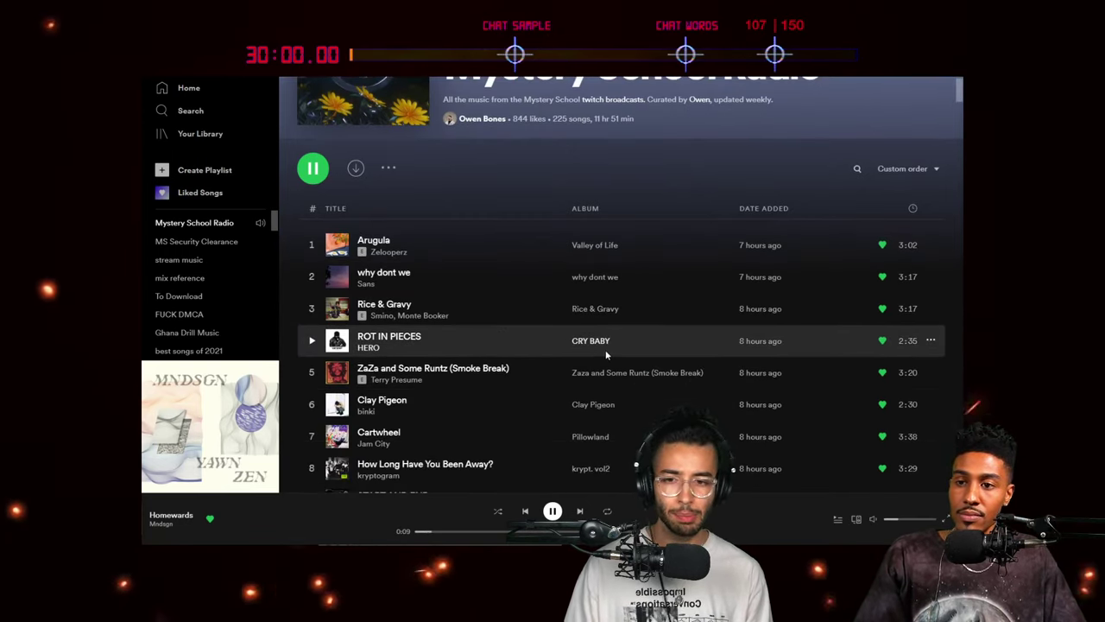
{"action": "scroll", "coordinate": [602, 341], "scroll_direction": "up", "scroll_amount": 3}
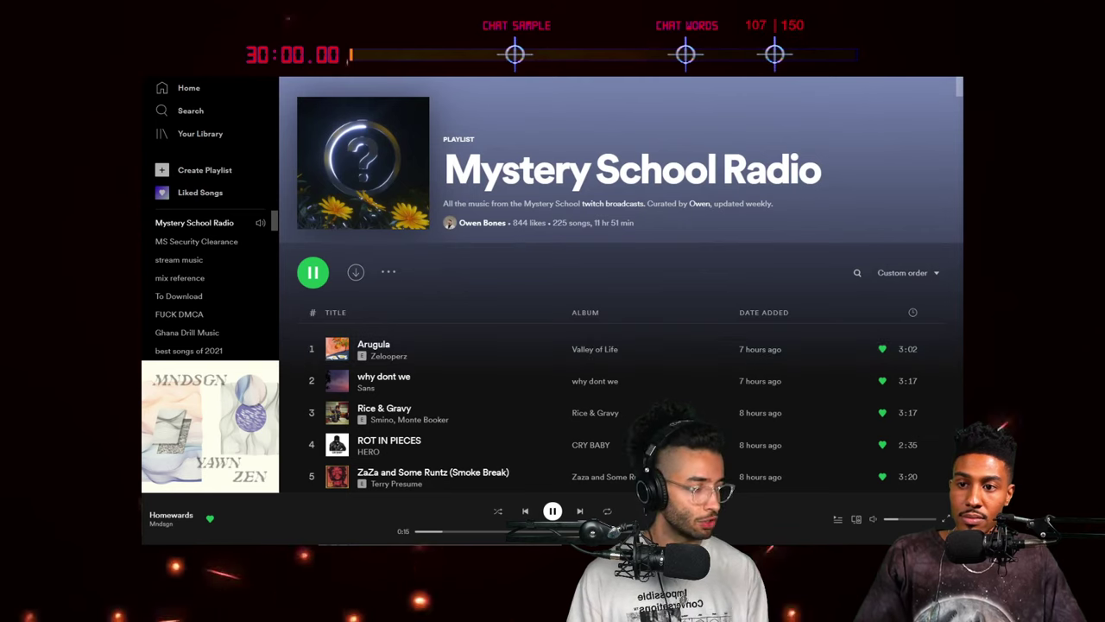
{"action": "left_click_drag", "start_coordinate": [962, 100], "coordinate": [801, 100]}
{"action": "double_click", "coordinate": [801, 101]}
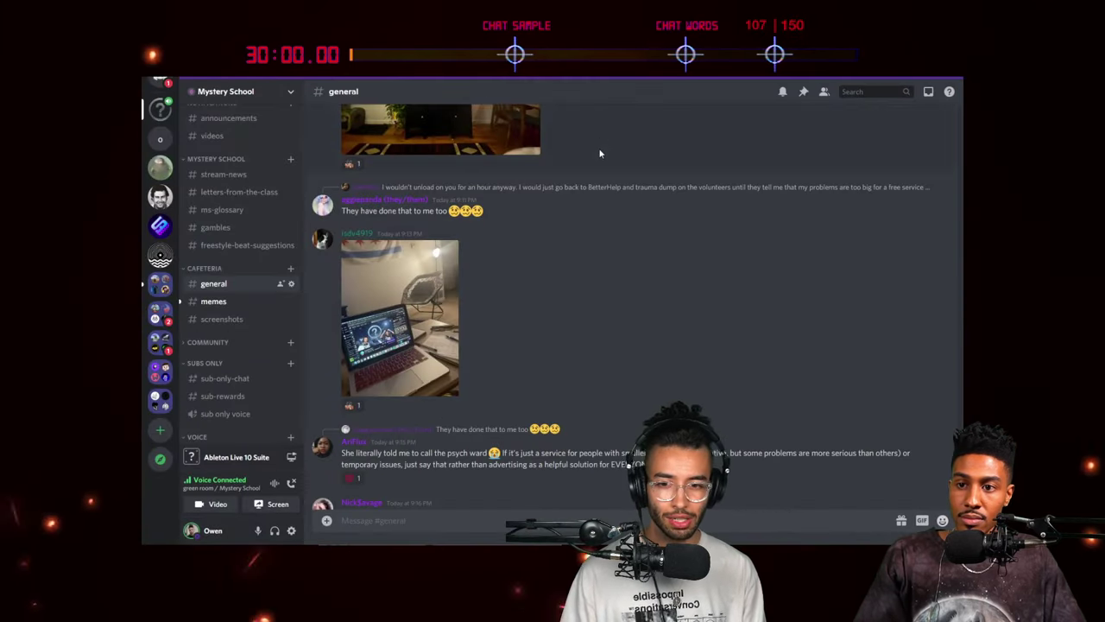
Step: Find the laptop-on-desk photo in the general channel, view it enlarged and close it
{"action": "scroll", "coordinate": [606, 233], "scroll_direction": "up", "scroll_amount": 5}
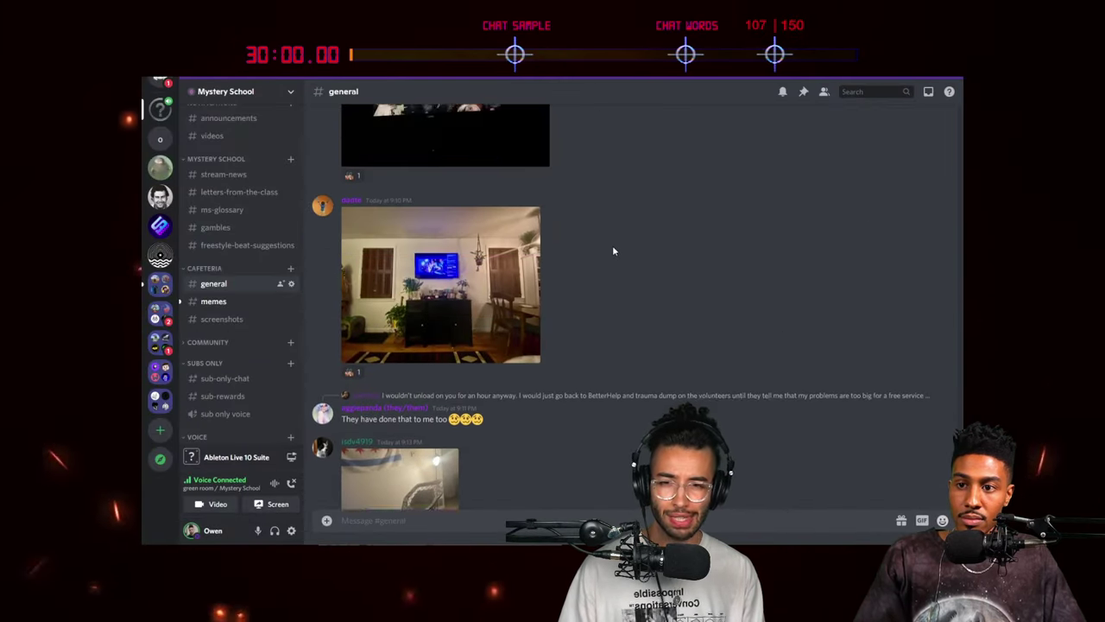
{"action": "scroll", "coordinate": [613, 250], "scroll_direction": "down", "scroll_amount": 5}
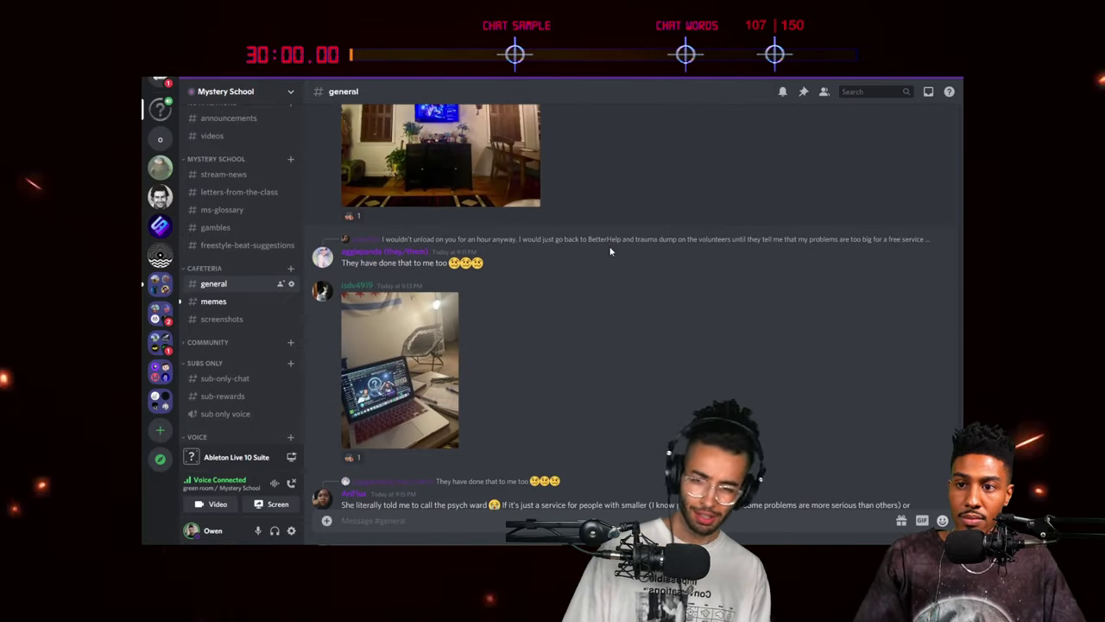
{"action": "left_click", "coordinate": [400, 370]}
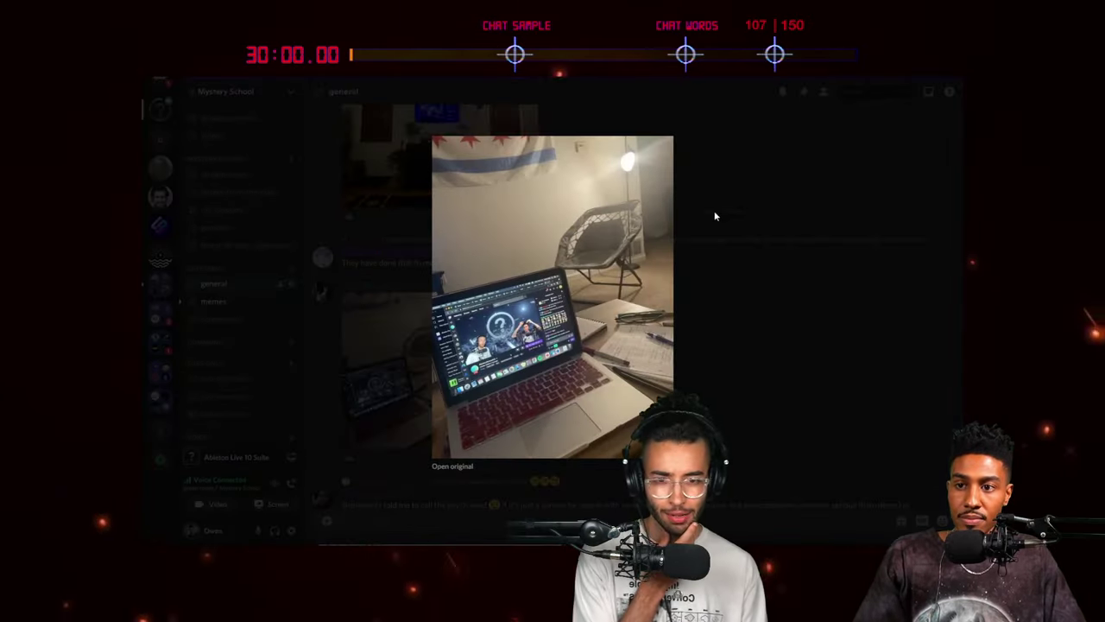
{"action": "left_click", "coordinate": [717, 259]}
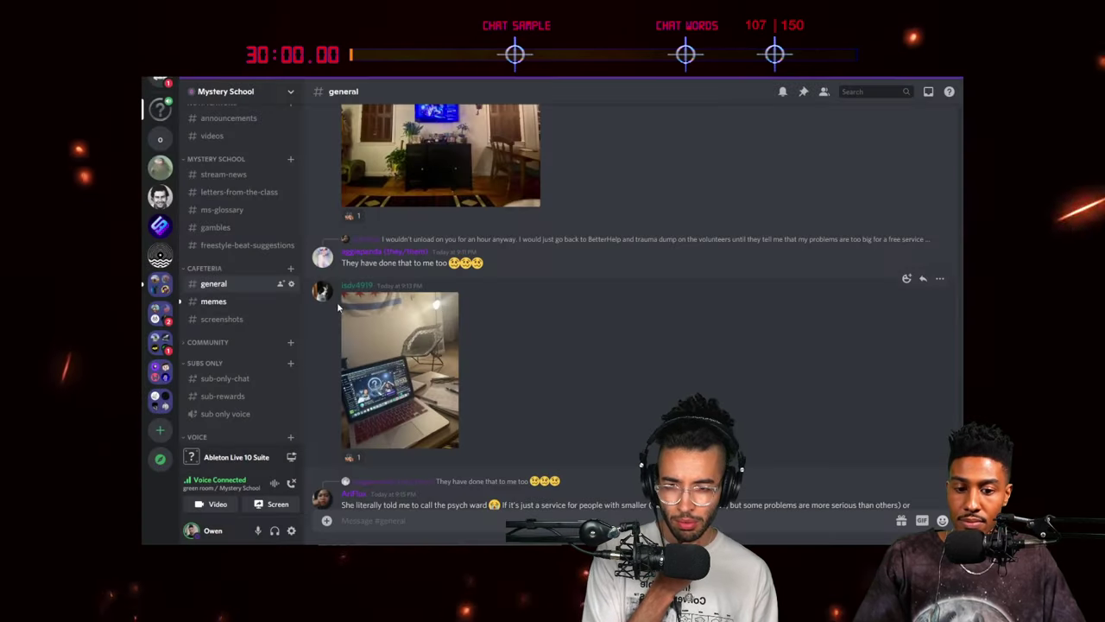
Step: Check the profile of the member who posted the laptop photo, then view the photo enlarged again and close it
{"action": "left_click", "coordinate": [355, 285]}
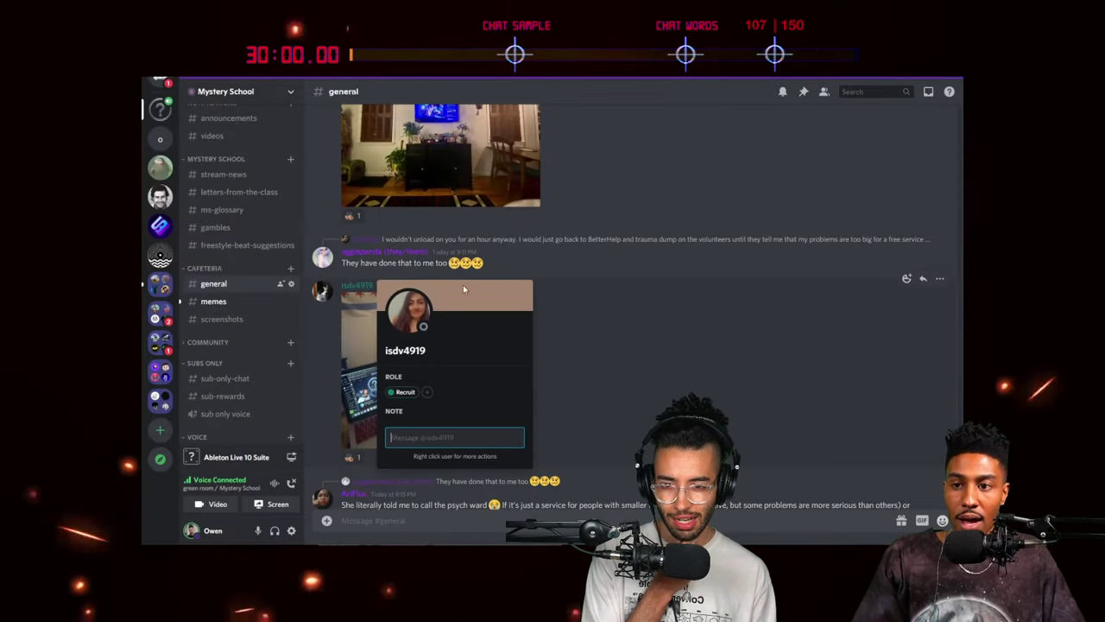
{"action": "left_click", "coordinate": [625, 297]}
{"action": "left_click", "coordinate": [423, 362]}
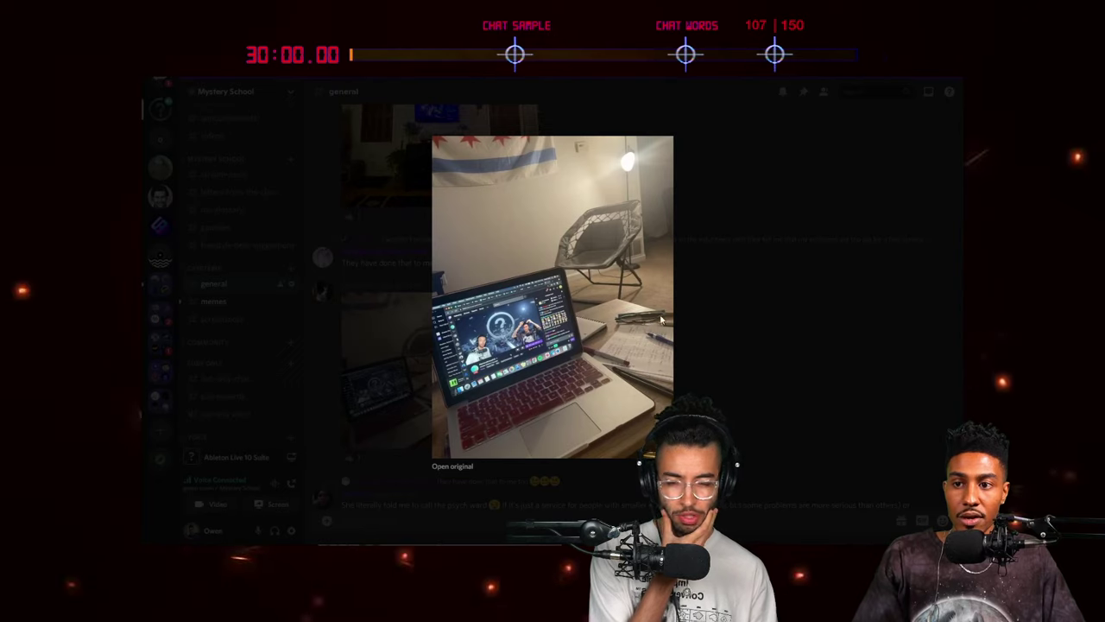
{"action": "left_click", "coordinate": [675, 309]}
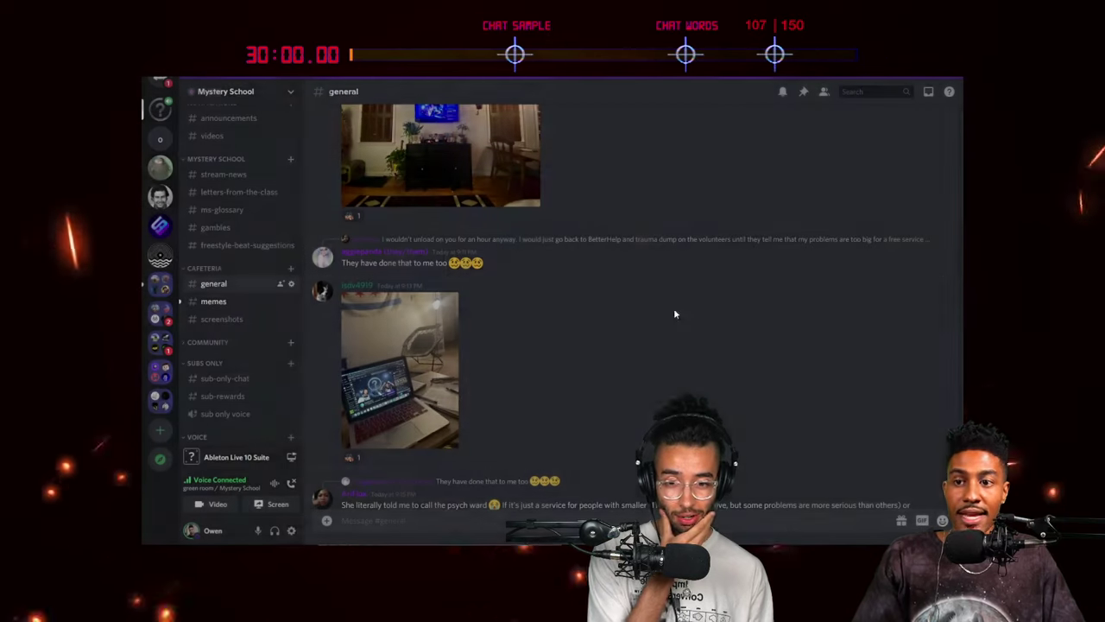
Step: View the living room photo with the wall-mounted TV enlarged, then close it
{"action": "scroll", "coordinate": [671, 319], "scroll_direction": "up", "scroll_amount": 2}
{"action": "left_click", "coordinate": [509, 298]}
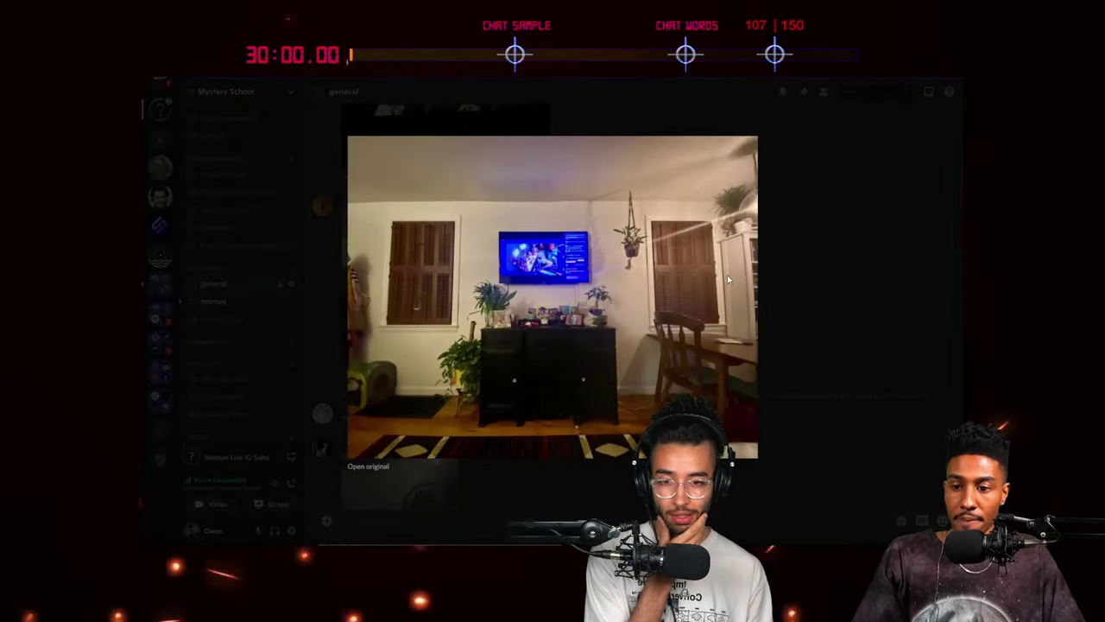
{"action": "left_click", "coordinate": [825, 246]}
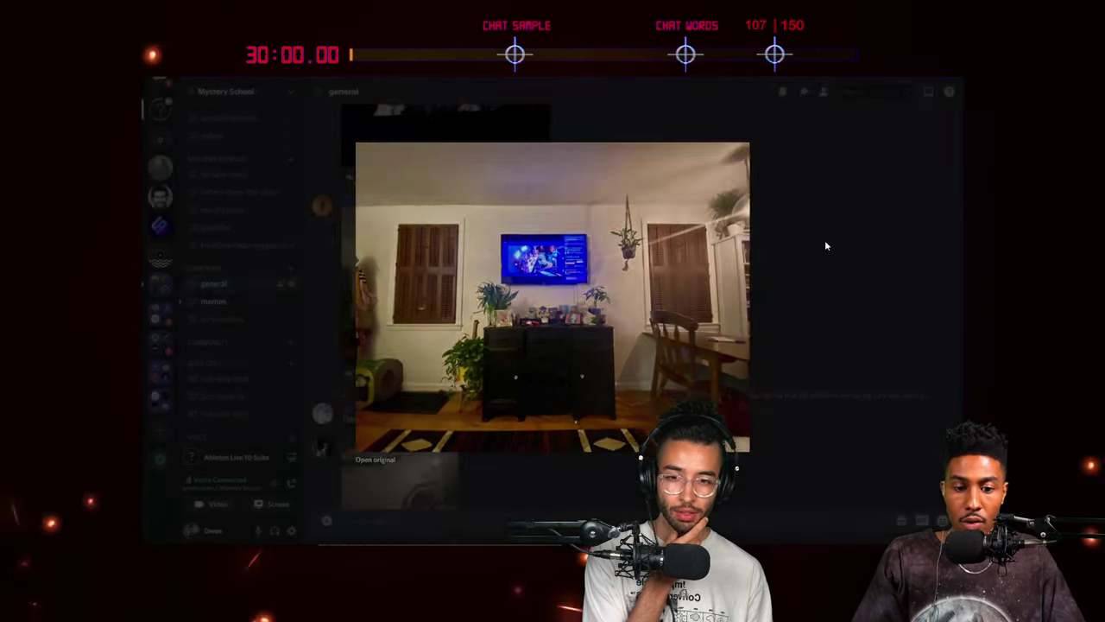
Step: Find the photo of the stream on a screen in a dark room, view it enlarged twice and close it
{"action": "scroll", "coordinate": [654, 247], "scroll_direction": "up", "scroll_amount": 5}
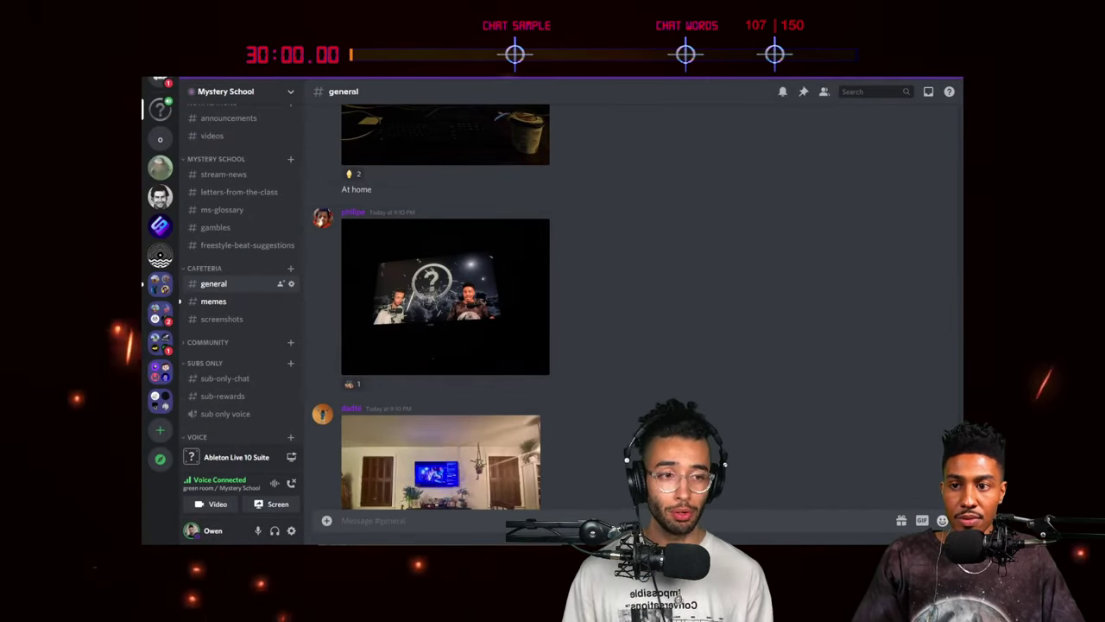
{"action": "scroll", "coordinate": [457, 345], "scroll_direction": "up", "scroll_amount": 1}
{"action": "left_click", "coordinate": [462, 352]}
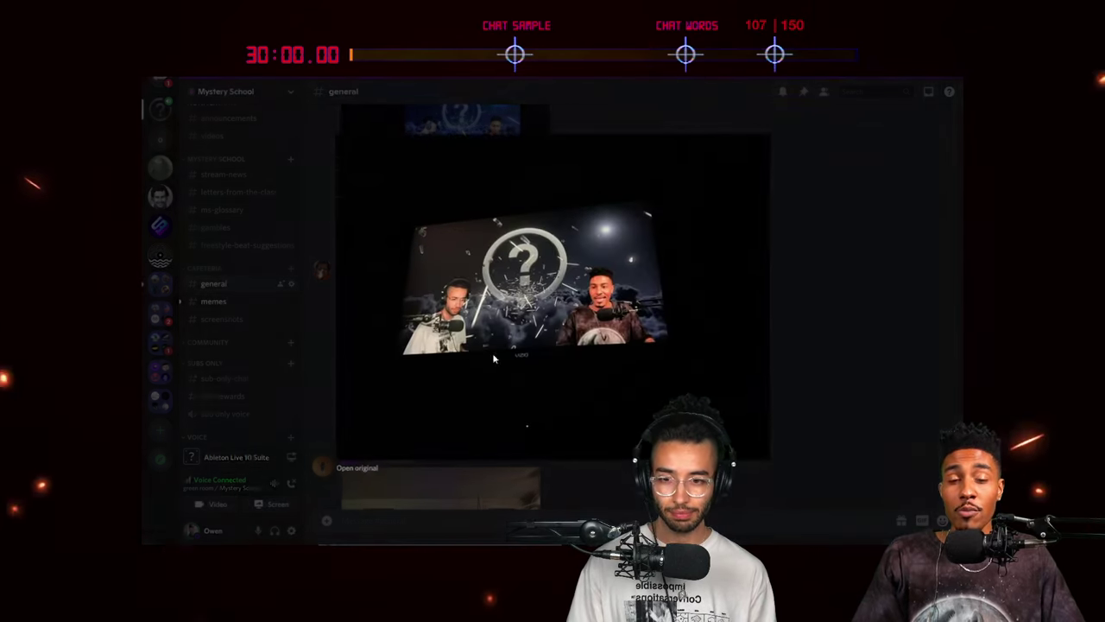
{"action": "left_click", "coordinate": [832, 275]}
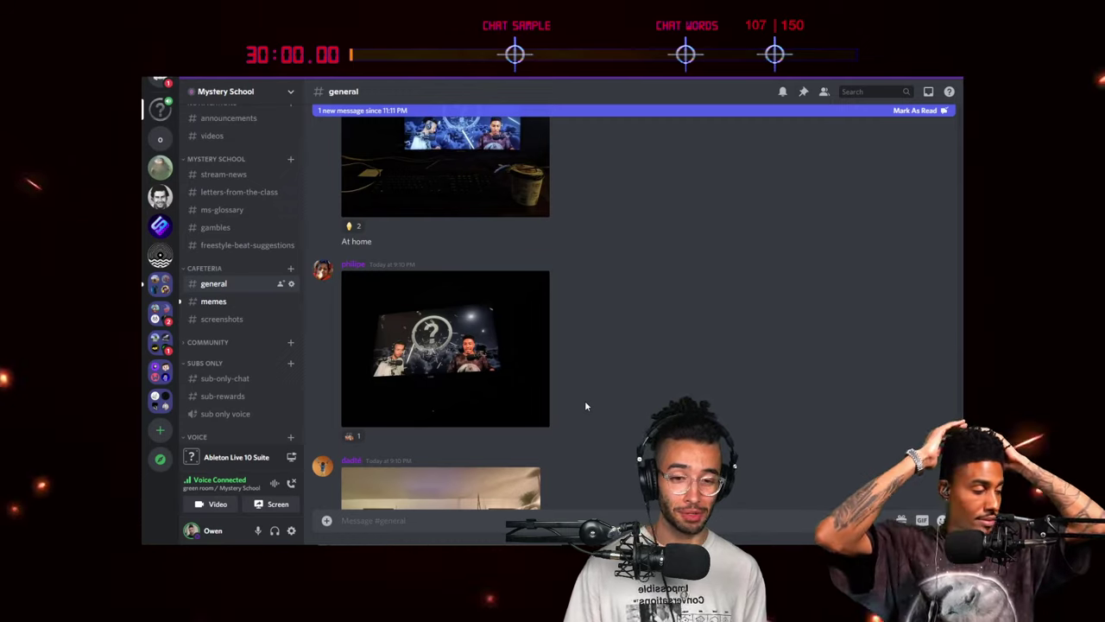
{"action": "left_click", "coordinate": [494, 363]}
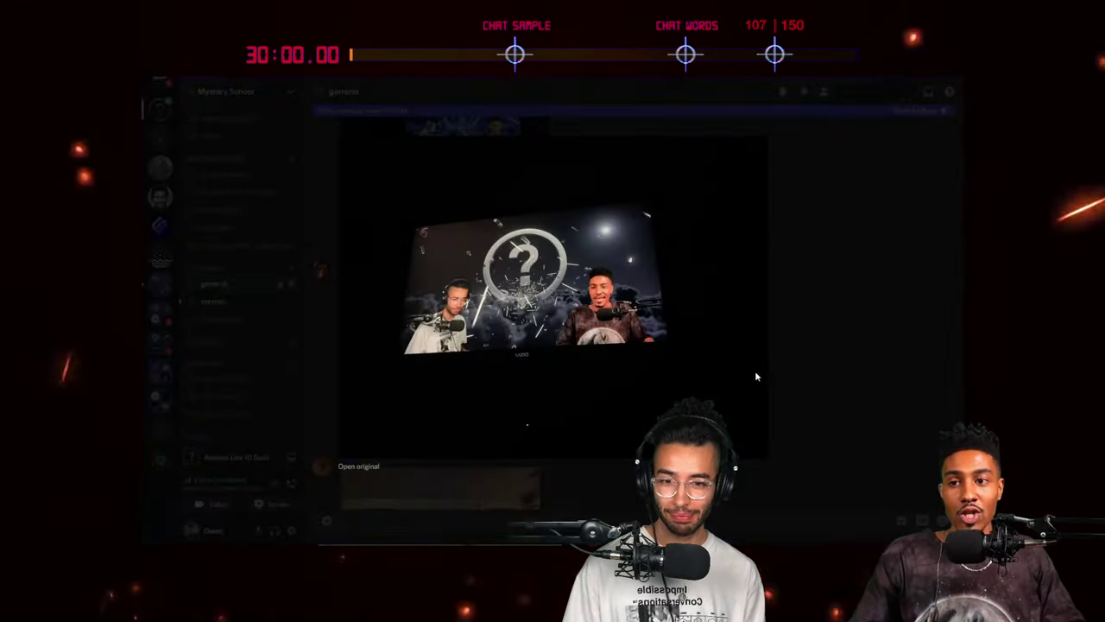
{"action": "left_click", "coordinate": [811, 357]}
Step: Browse the earlier setup photos in the general channel, back to the "I'm at work" tablet post
{"action": "scroll", "coordinate": [709, 388], "scroll_direction": "up", "scroll_amount": 3}
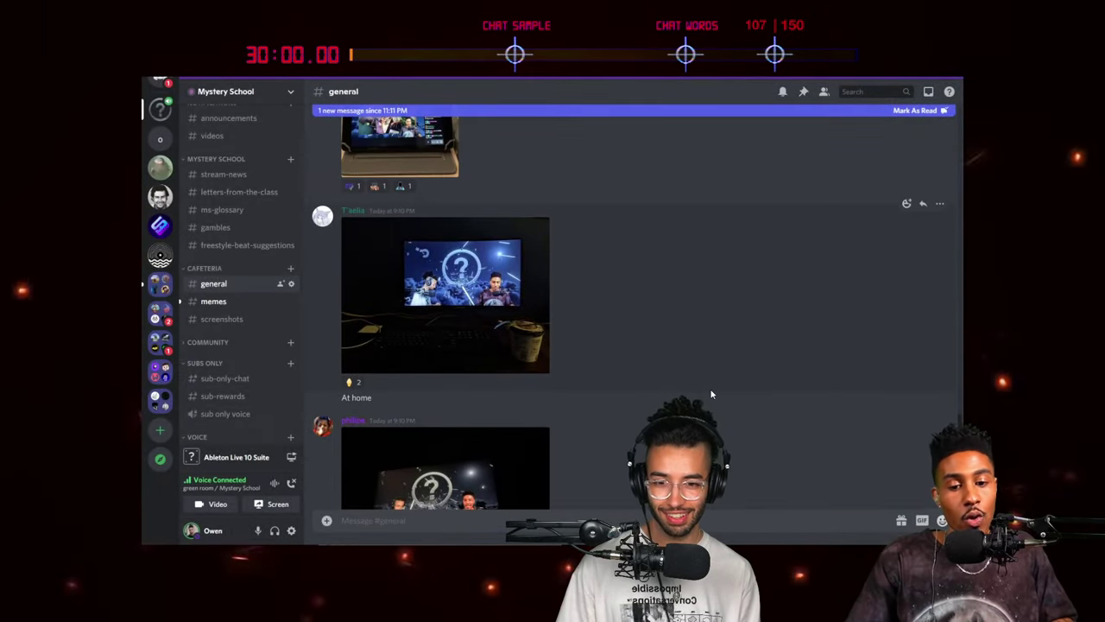
{"action": "scroll", "coordinate": [710, 393], "scroll_direction": "down", "scroll_amount": 1}
{"action": "scroll", "coordinate": [710, 391], "scroll_direction": "down", "scroll_amount": 1}
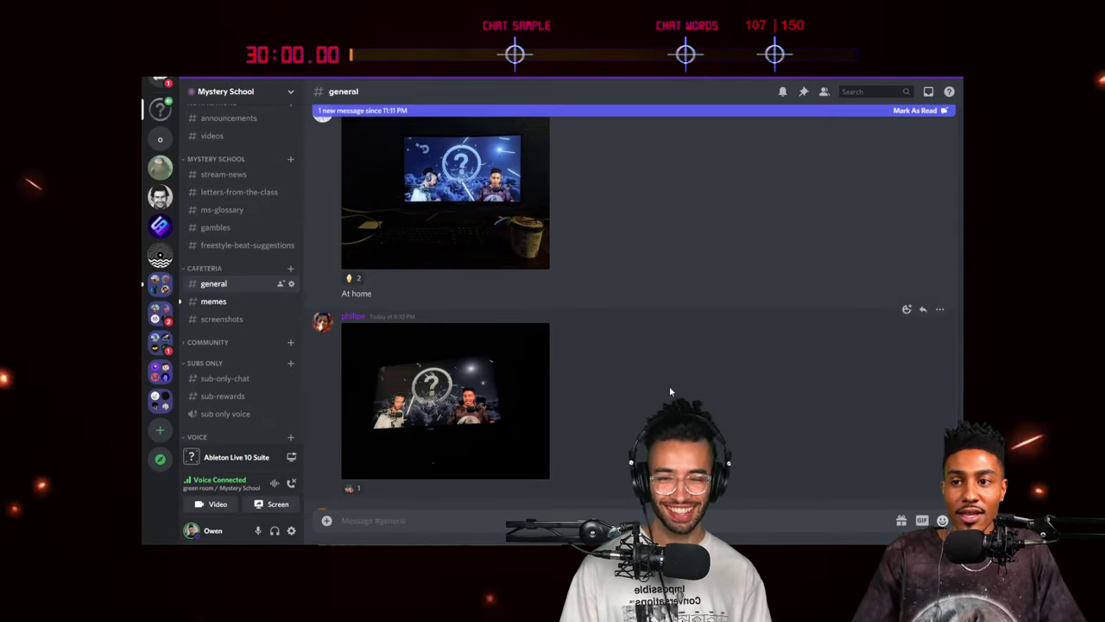
{"action": "scroll", "coordinate": [690, 362], "scroll_direction": "up", "scroll_amount": 2}
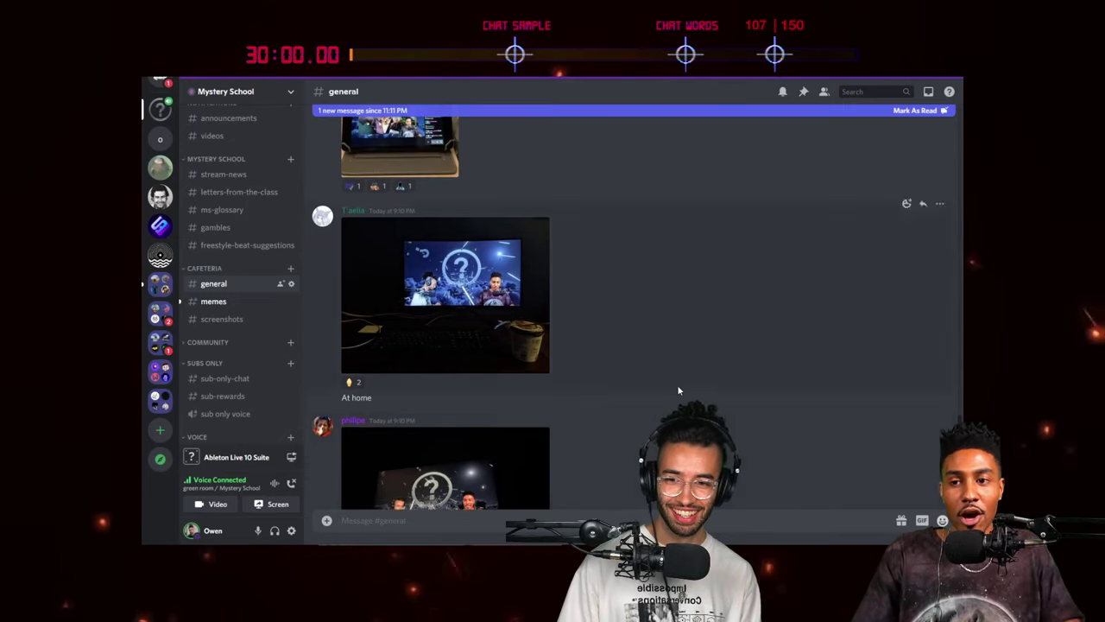
{"action": "scroll", "coordinate": [486, 388], "scroll_direction": "down", "scroll_amount": 1}
{"action": "scroll", "coordinate": [486, 387], "scroll_direction": "up", "scroll_amount": 2}
{"action": "scroll", "coordinate": [486, 388], "scroll_direction": "up", "scroll_amount": 2}
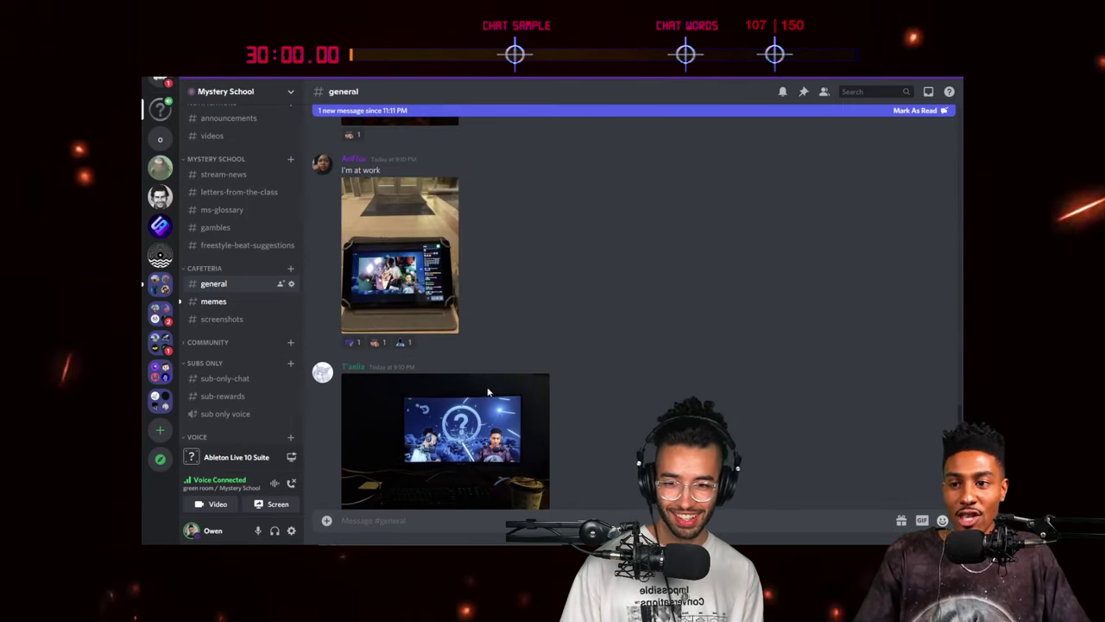
Step: View the "I'm at work" tablet photo and the photo of the TV above the fireplace enlarged, closing each
{"action": "left_click", "coordinate": [399, 259]}
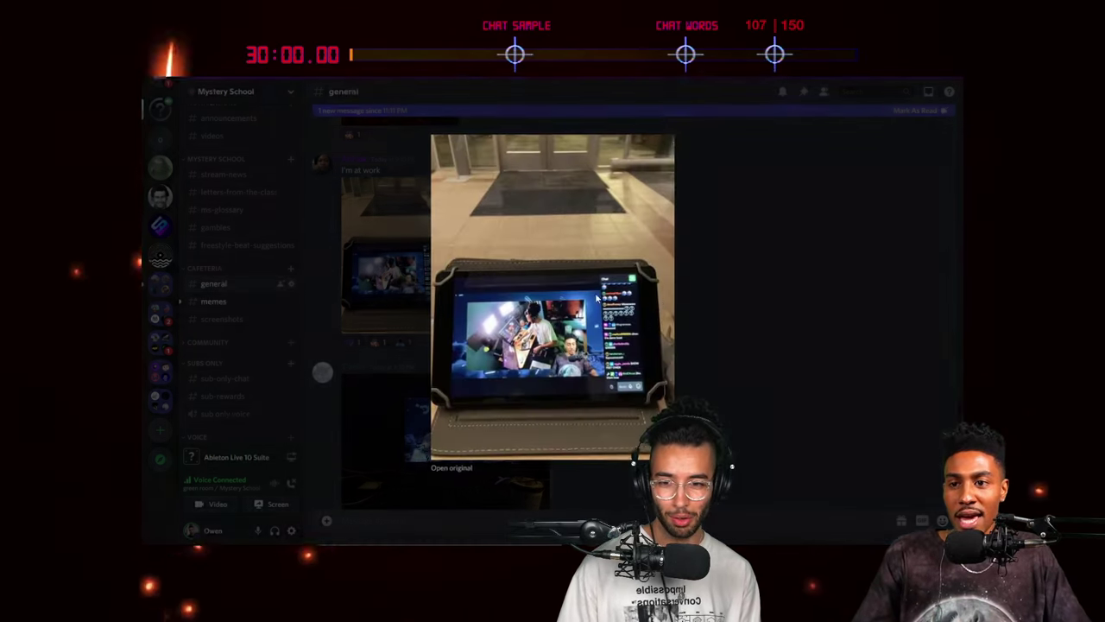
{"action": "left_click", "coordinate": [743, 325]}
{"action": "scroll", "coordinate": [743, 324], "scroll_direction": "up", "scroll_amount": 3}
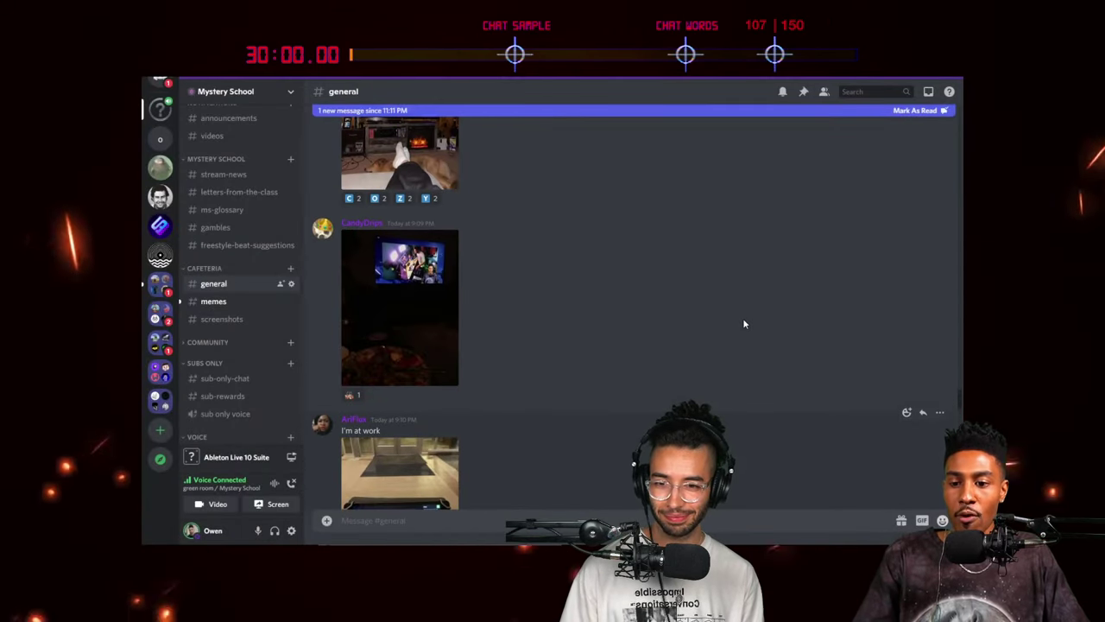
{"action": "scroll", "coordinate": [741, 327], "scroll_direction": "up", "scroll_amount": 2}
{"action": "scroll", "coordinate": [734, 333], "scroll_direction": "up", "scroll_amount": 1}
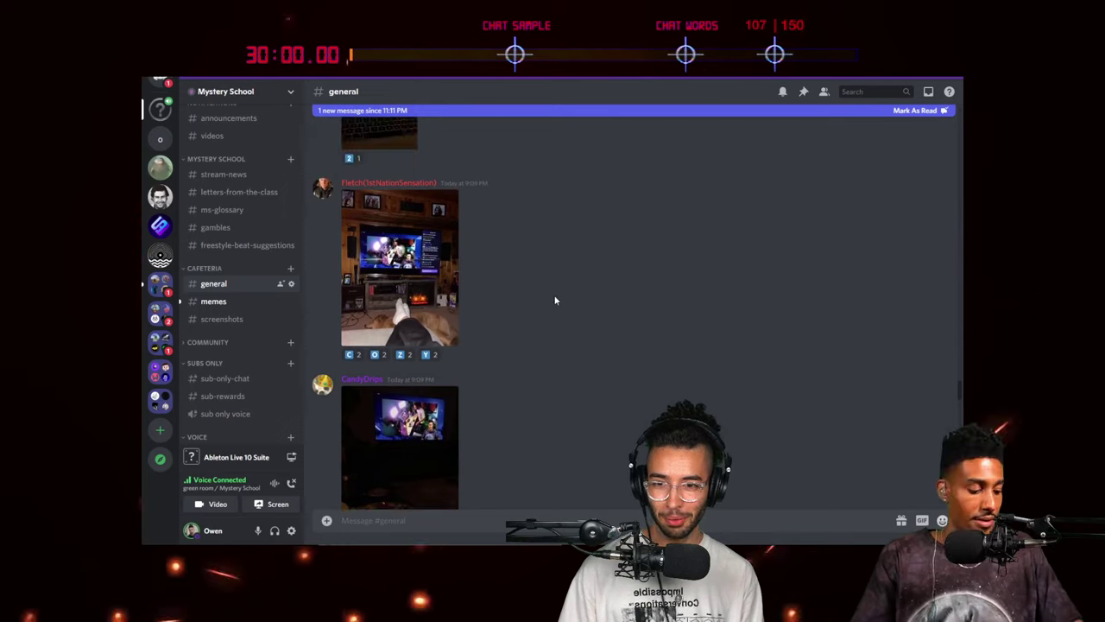
{"action": "left_click", "coordinate": [399, 259]}
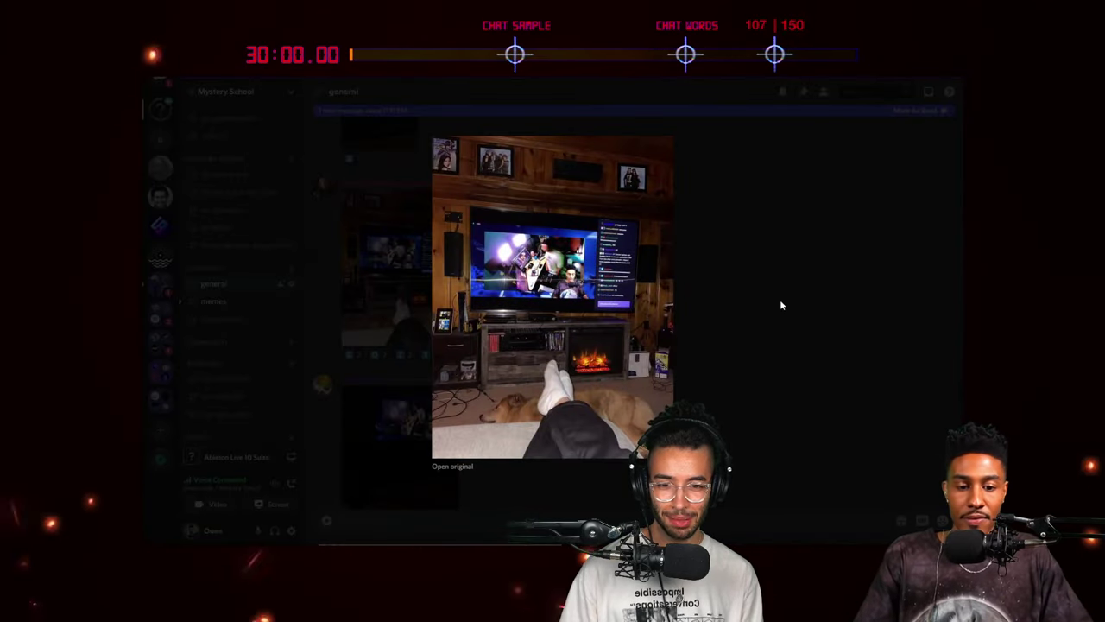
{"action": "left_click", "coordinate": [776, 302]}
Step: View the dinner plate photo posted with "How I'm getting ready for the stream tonight." enlarged and close it
{"action": "scroll", "coordinate": [560, 335], "scroll_direction": "up", "scroll_amount": 2}
{"action": "scroll", "coordinate": [560, 335], "scroll_direction": "up", "scroll_amount": 1}
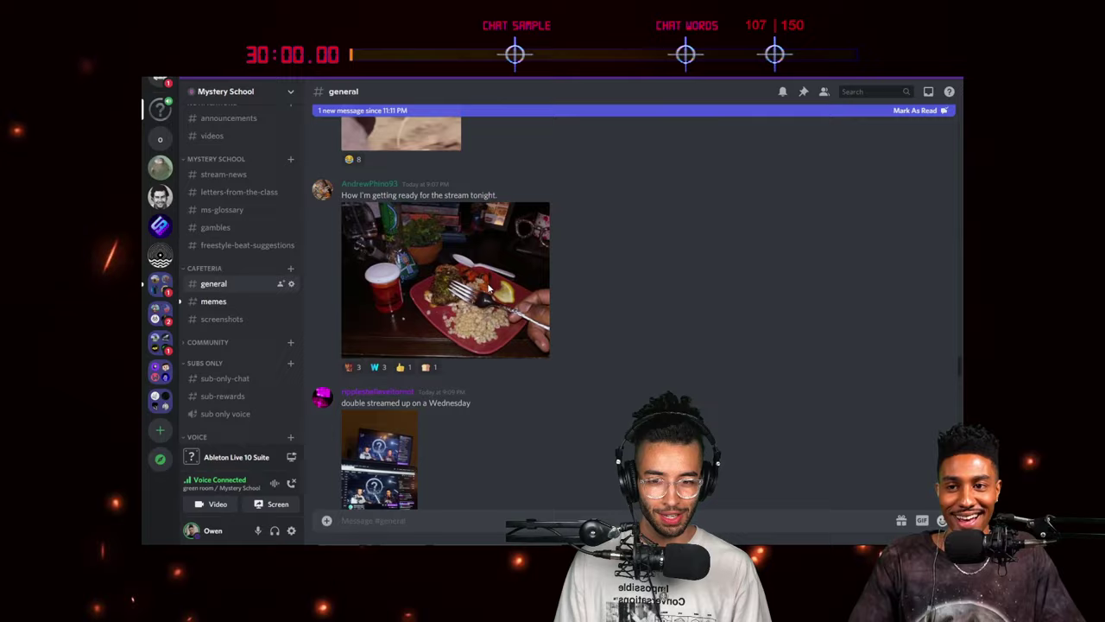
{"action": "left_click", "coordinate": [490, 288]}
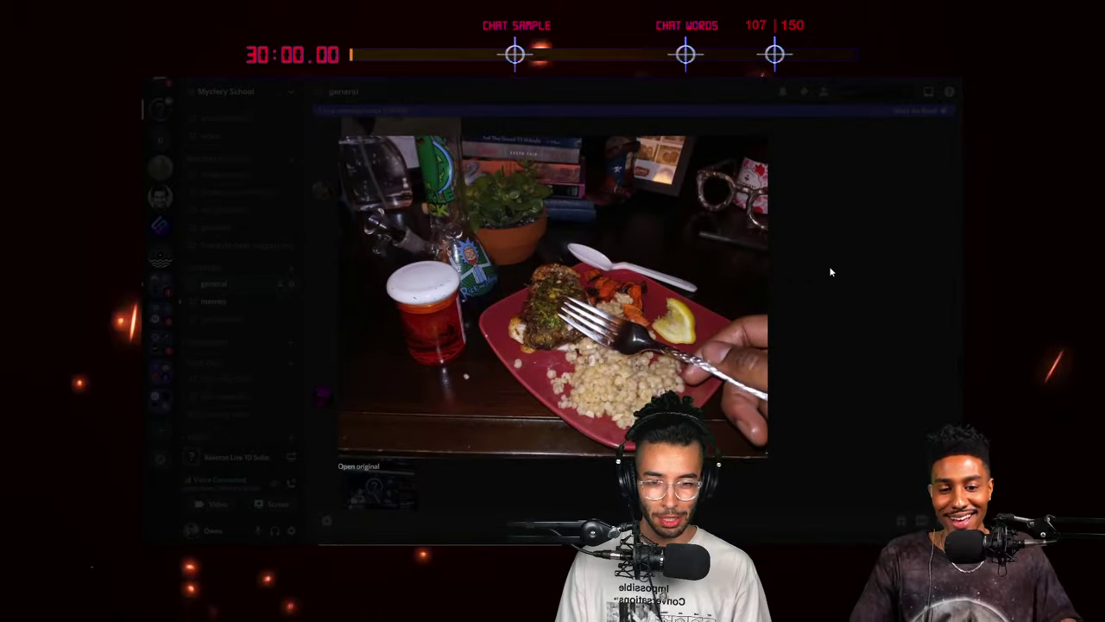
{"action": "left_click", "coordinate": [834, 263]}
{"action": "scroll", "coordinate": [647, 268], "scroll_direction": "up", "scroll_amount": 2}
{"action": "scroll", "coordinate": [646, 267], "scroll_direction": "up", "scroll_amount": 3}
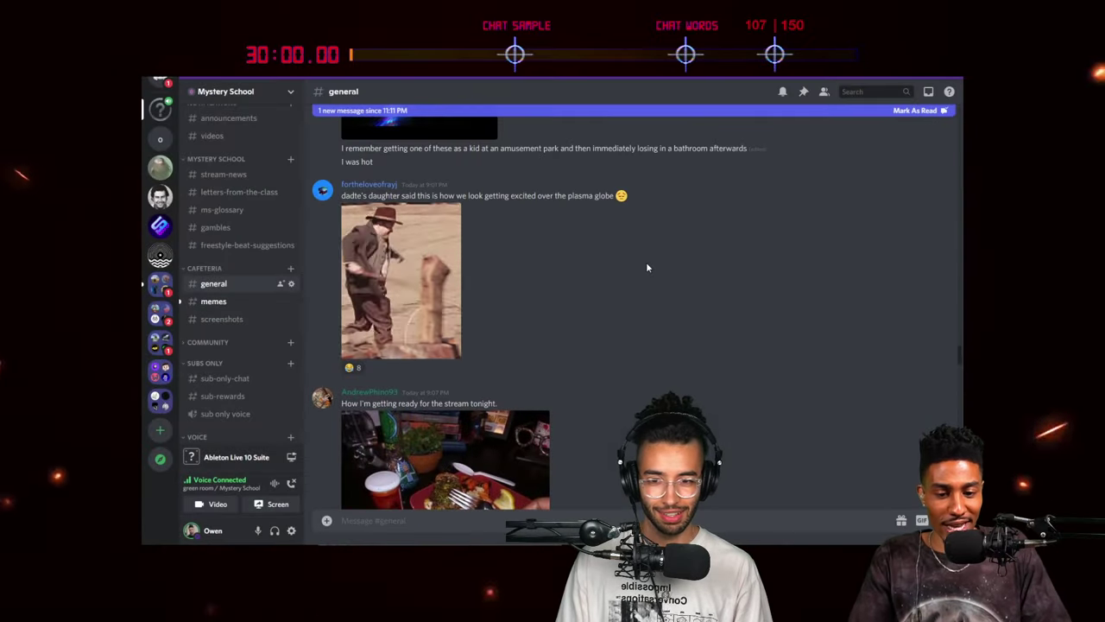
Step: View the "double streamed up on a Wednesday" photo enlarged and close it
{"action": "scroll", "coordinate": [573, 281], "scroll_direction": "down", "scroll_amount": 5}
{"action": "scroll", "coordinate": [414, 302], "scroll_direction": "down", "scroll_amount": 2}
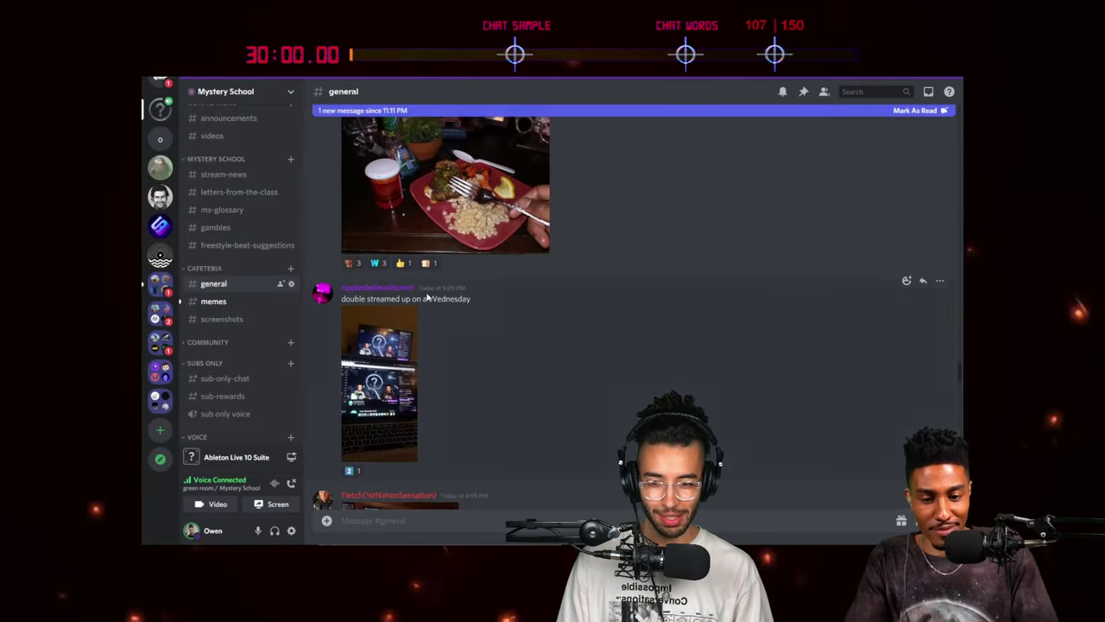
{"action": "left_click", "coordinate": [380, 352]}
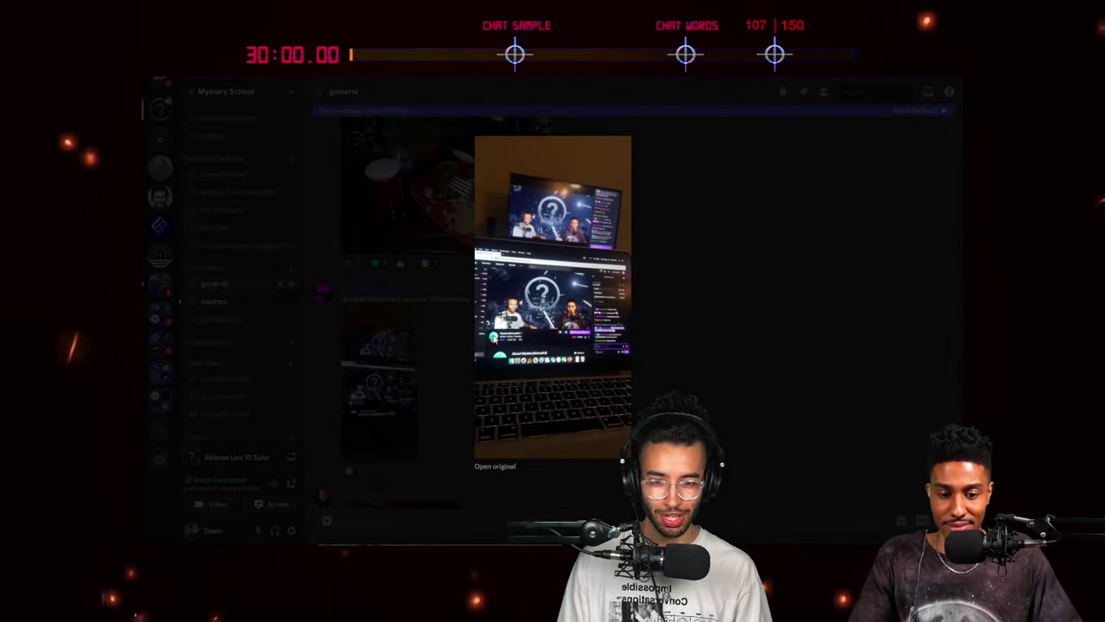
{"action": "left_click", "coordinate": [720, 250]}
Step: View the photo of the TV above the fireplace enlarged again and close it
{"action": "scroll", "coordinate": [509, 339], "scroll_direction": "down", "scroll_amount": 4}
{"action": "left_click", "coordinate": [400, 371]}
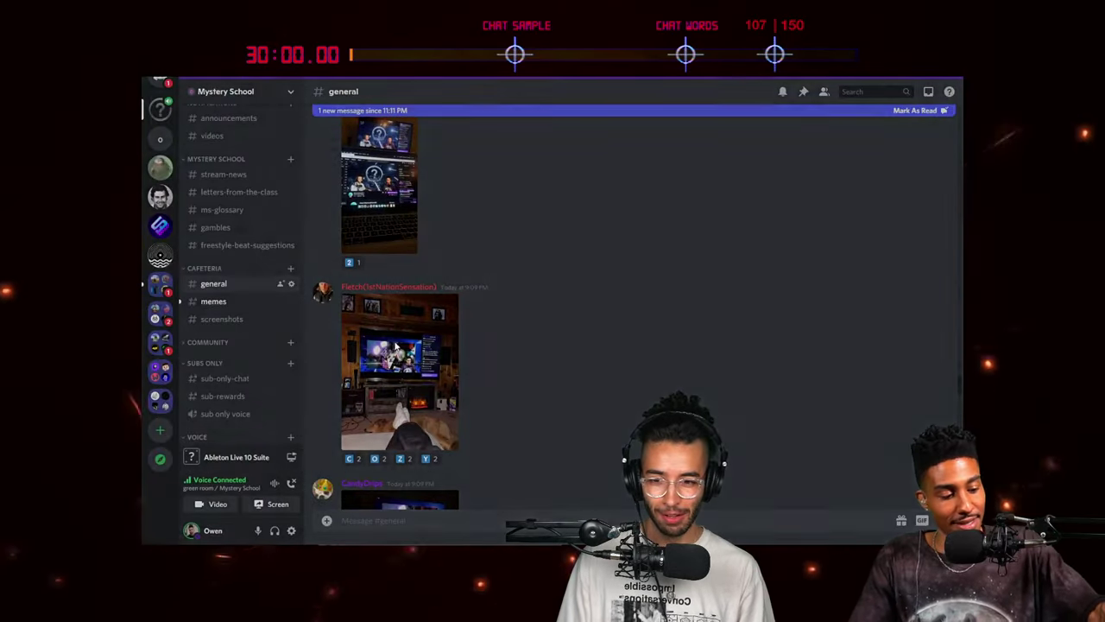
{"action": "left_click", "coordinate": [734, 312]}
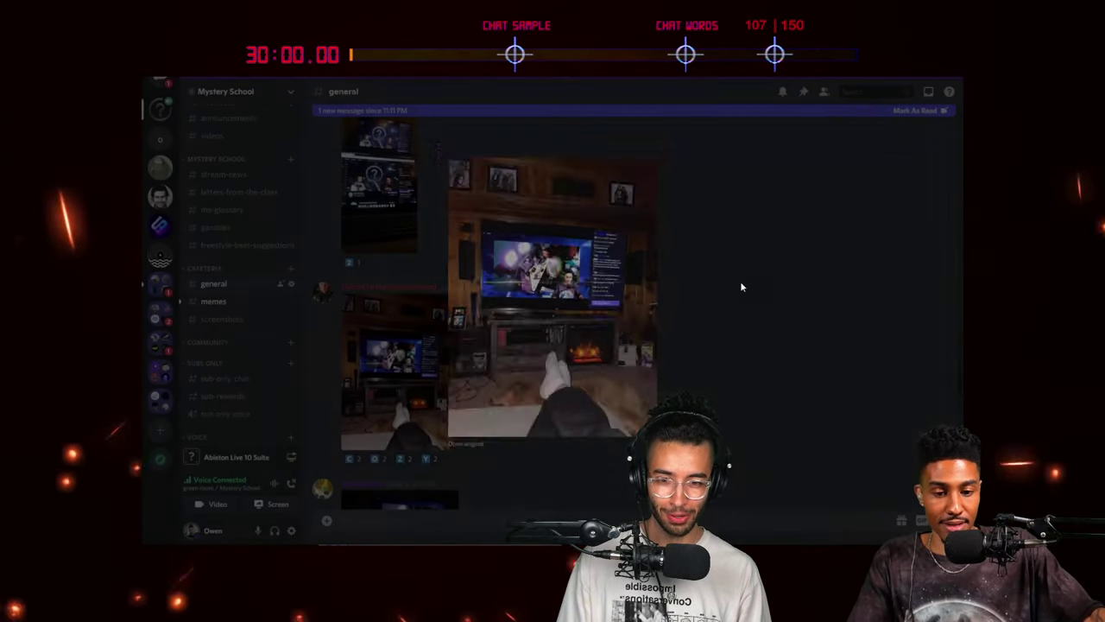
Step: Return to the "I'm at work" tablet photo, view it enlarged and close it
{"action": "scroll", "coordinate": [533, 259], "scroll_direction": "down", "scroll_amount": 5}
{"action": "scroll", "coordinate": [420, 337], "scroll_direction": "down", "scroll_amount": 4}
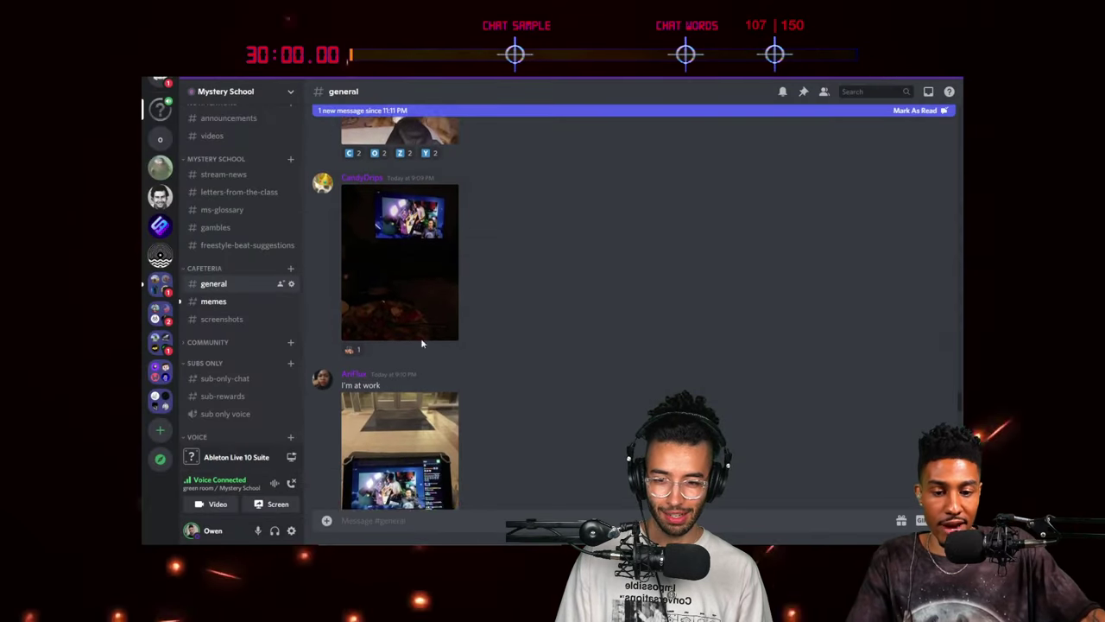
{"action": "left_click", "coordinate": [400, 362]}
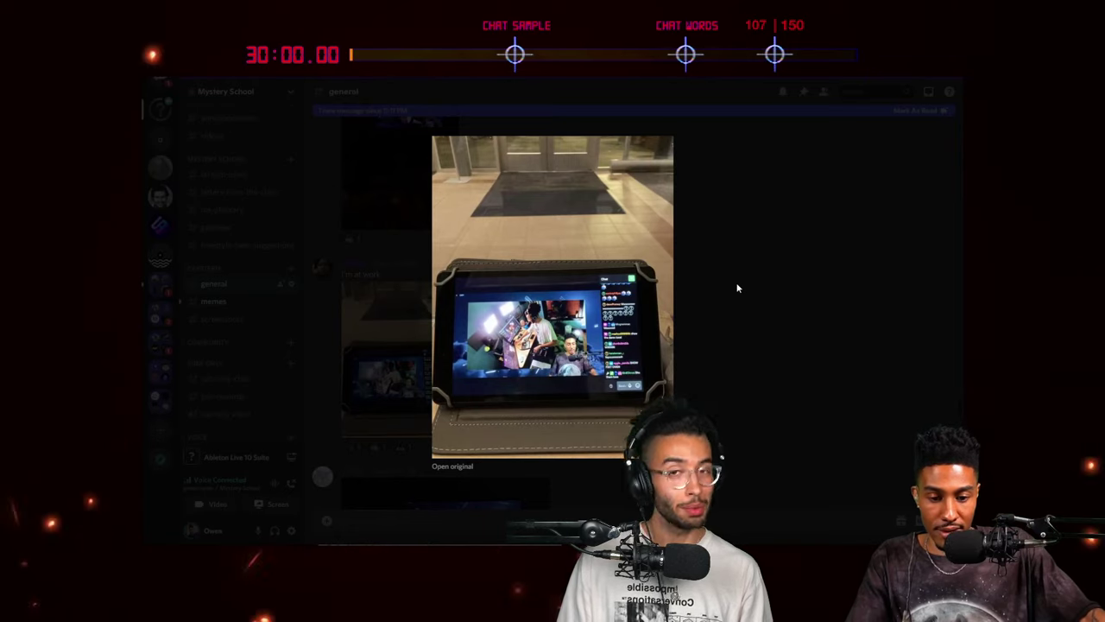
{"action": "left_click", "coordinate": [737, 288]}
Step: View the photo of the tilted stream screen in the dark, below the "At home" post, enlarged and close it
{"action": "scroll", "coordinate": [524, 280], "scroll_direction": "down", "scroll_amount": 5}
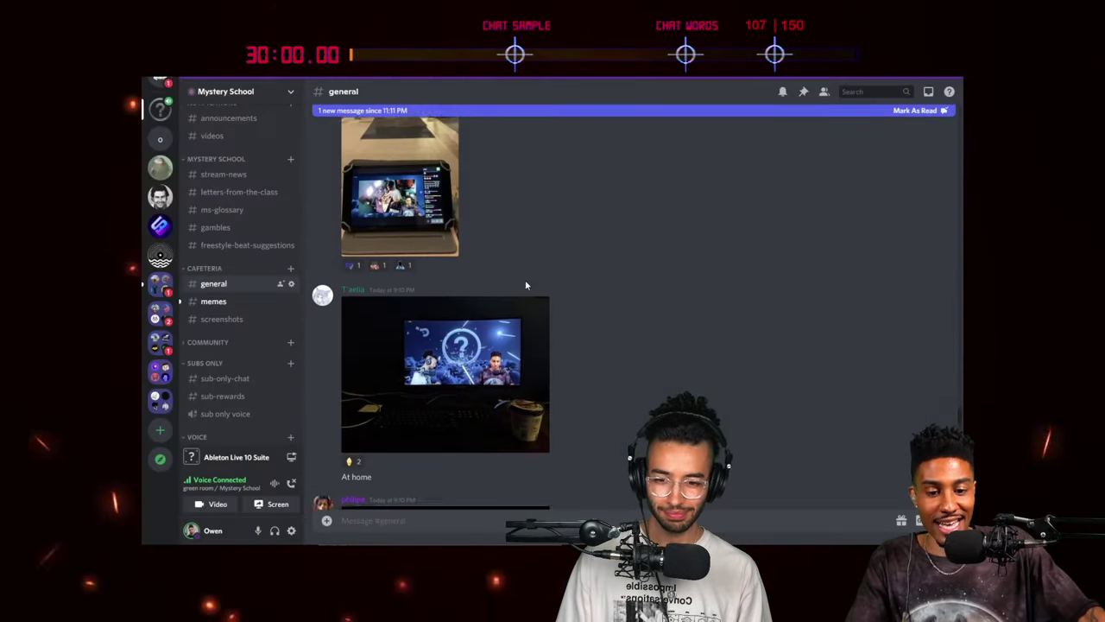
{"action": "left_click", "coordinate": [448, 388]}
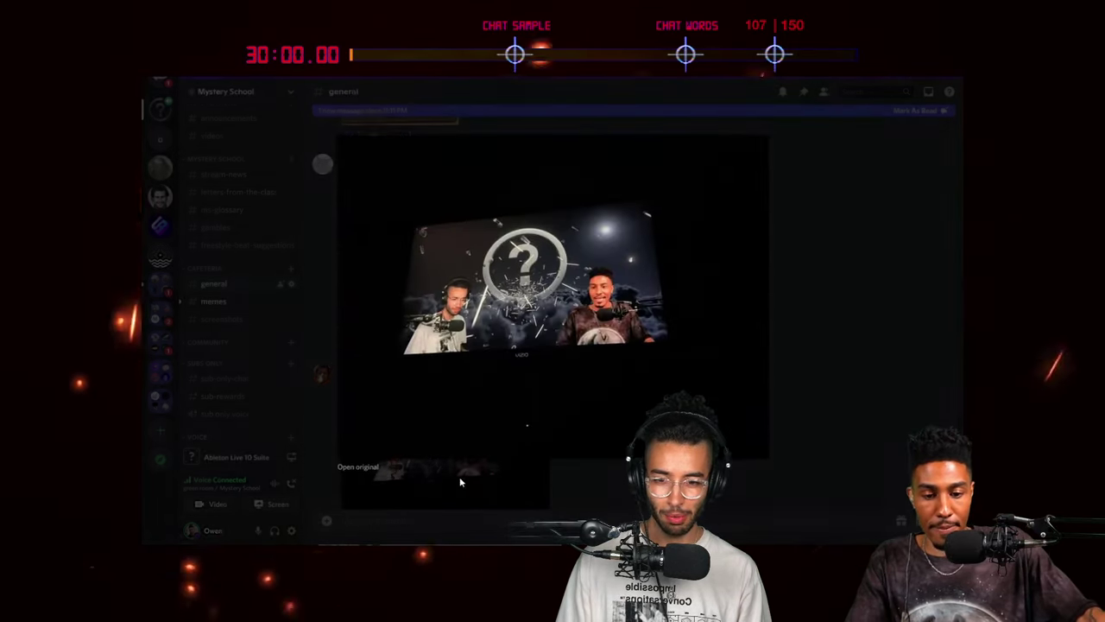
{"action": "left_click", "coordinate": [768, 268]}
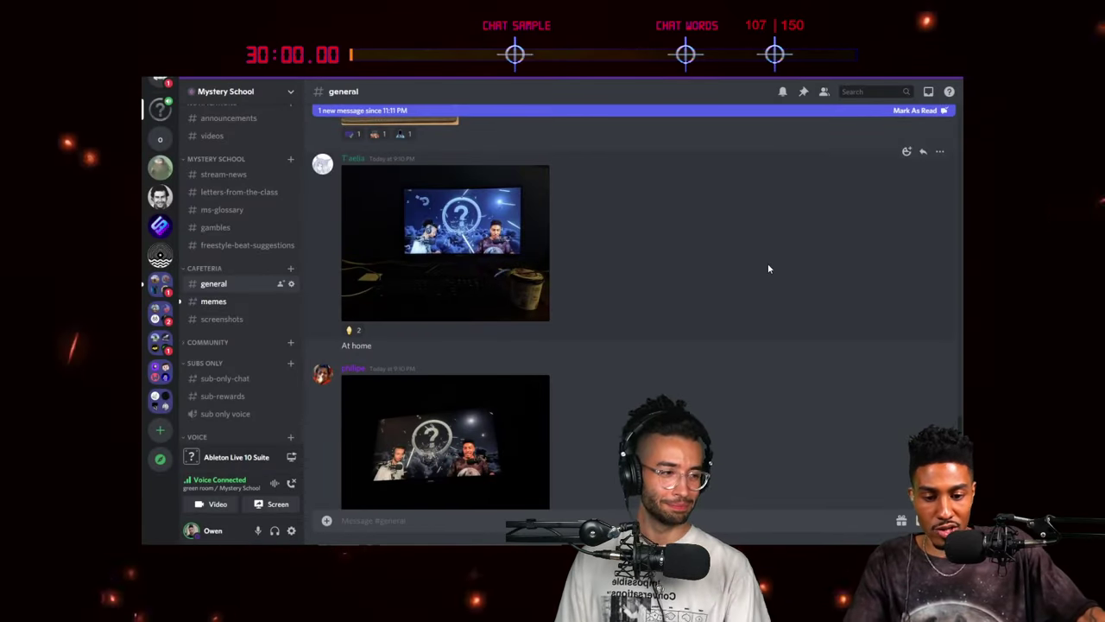
Step: Move the Discord window out of the way and switch past the playlist and news article to Ableton Live's arrangement
{"action": "left_click_drag", "start_coordinate": [518, 73], "coordinate": [1104, 199]}
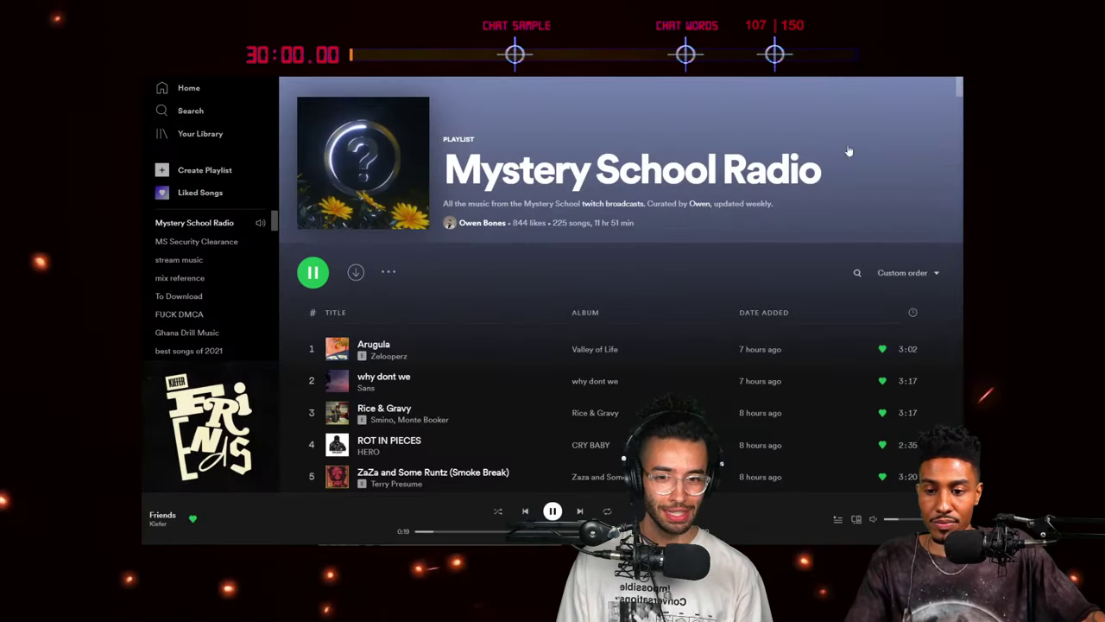
{"action": "key", "text": "alt+Tab"}
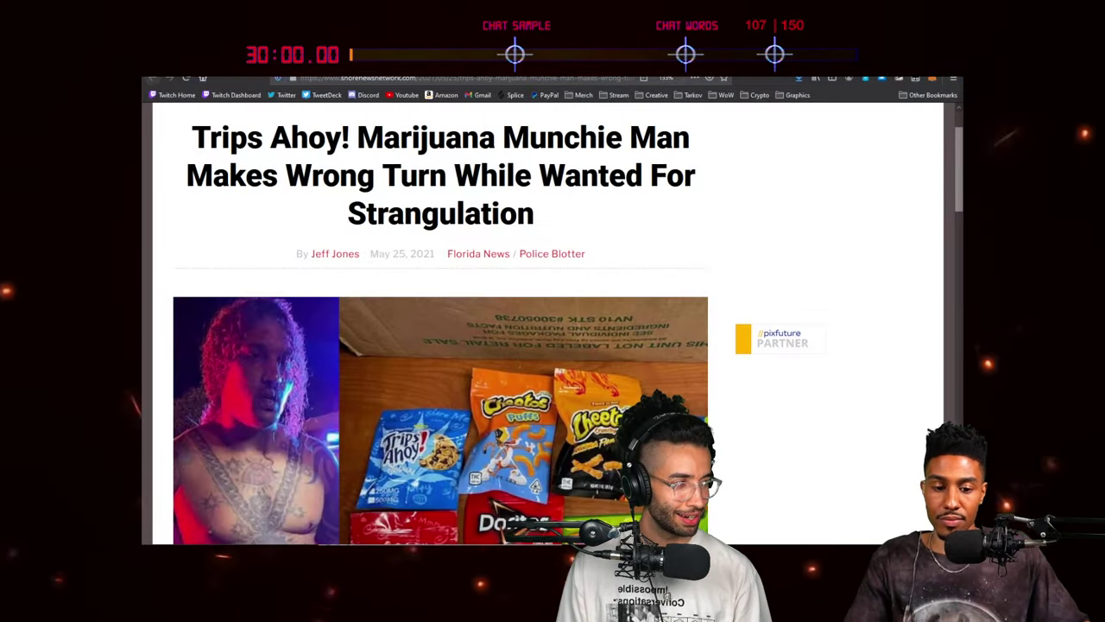
{"action": "key", "text": "alt+Tab"}
{"action": "left_click", "coordinate": [512, 224]}
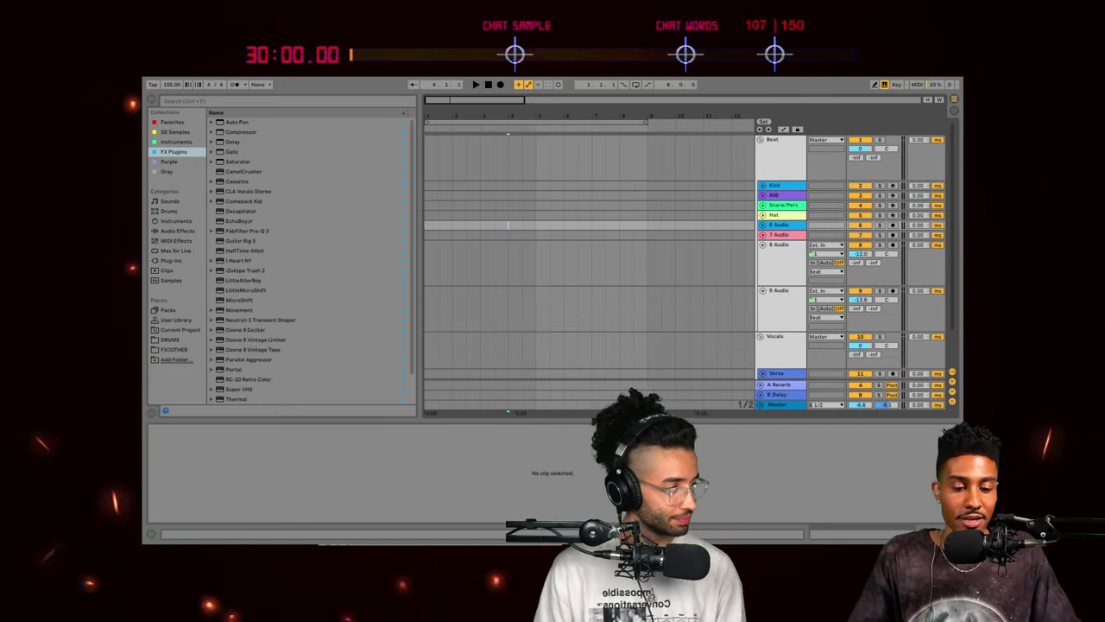
Step: Show the SD Samples collection in the browser and sort its samples by date modified
{"action": "left_click", "coordinate": [180, 143]}
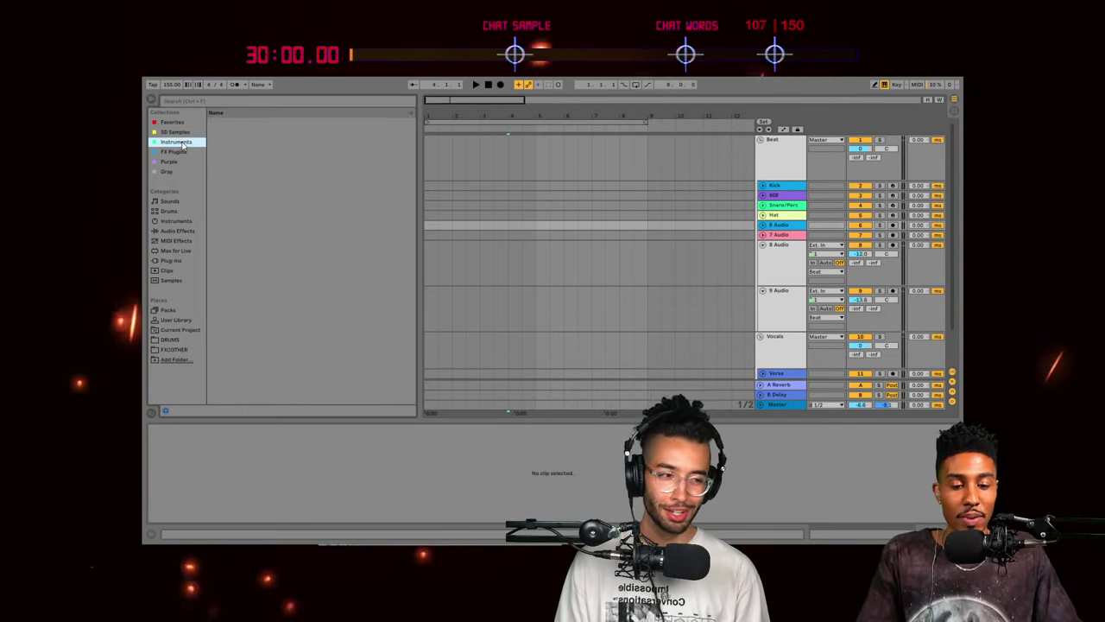
{"action": "left_click", "coordinate": [175, 132]}
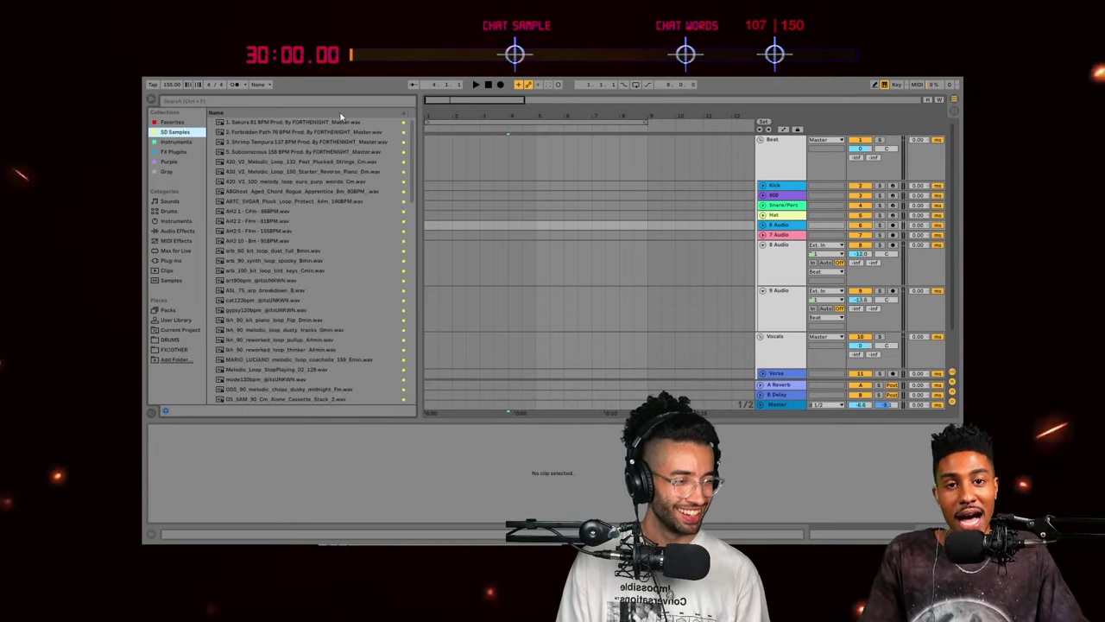
{"action": "left_click", "coordinate": [366, 117]}
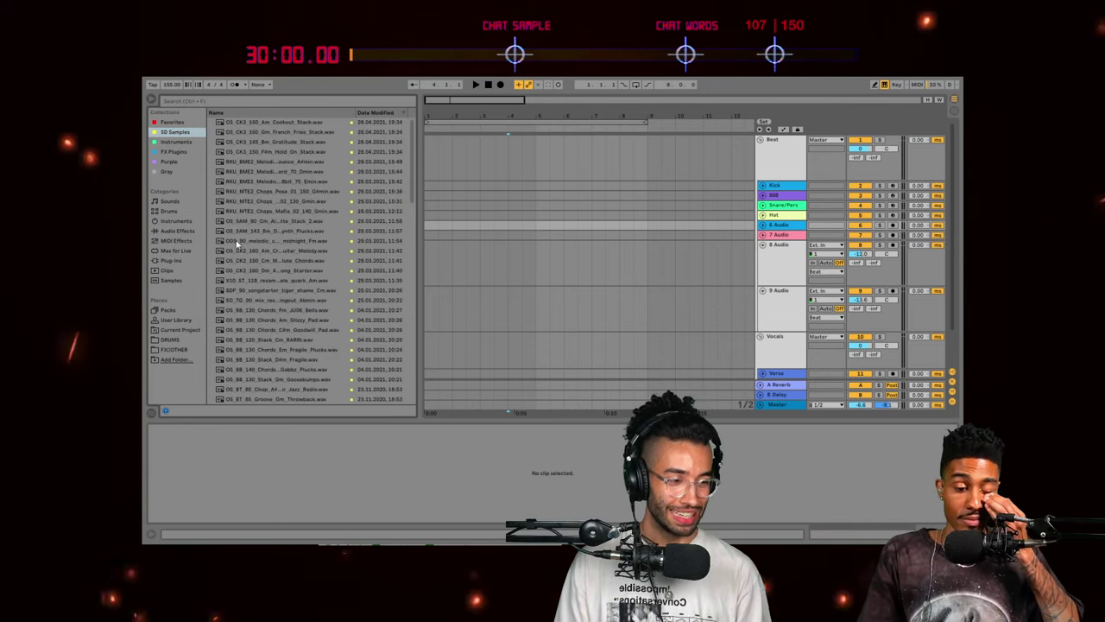
Step: Audition the samples one after another from SDP_90_songstarter_tiger_shame_Cm.wav to the OS_BB_140 Gabbz Plucks chords
{"action": "scroll", "coordinate": [288, 236], "scroll_direction": "down", "scroll_amount": 2}
{"action": "scroll", "coordinate": [288, 236], "scroll_direction": "down", "scroll_amount": 2}
{"action": "left_click", "coordinate": [266, 221]}
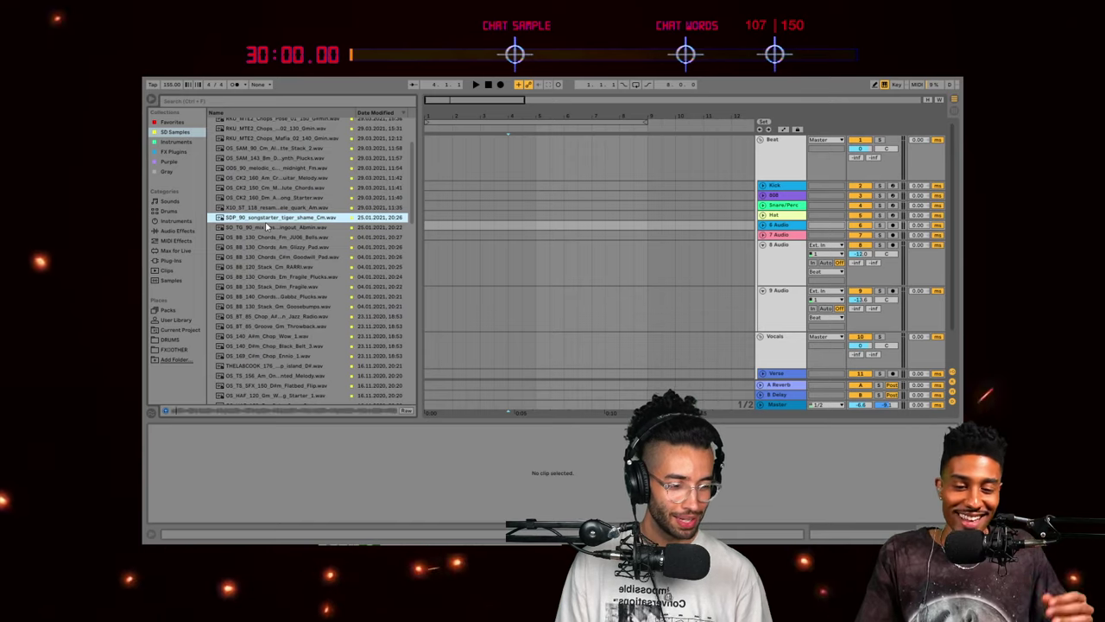
{"action": "key", "text": "Down"}
{"action": "key", "text": "Down"}
{"action": "key", "text": "Down"}
{"action": "key", "text": "Down"}
{"action": "key", "text": "Down"}
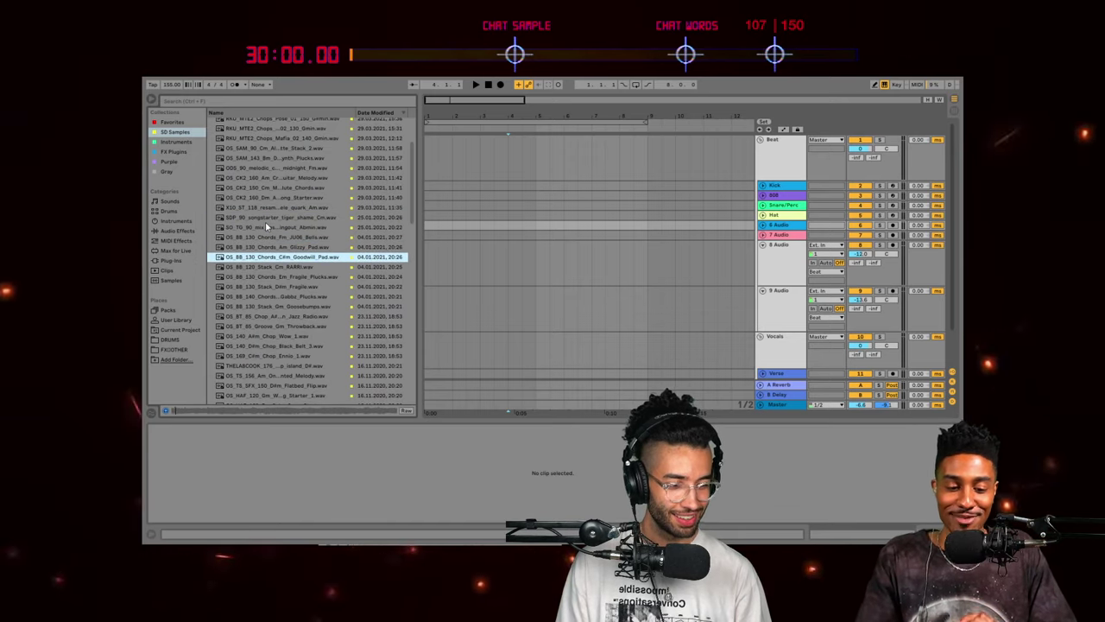
{"action": "key", "text": "Down"}
{"action": "key", "text": "Down"}
{"action": "key", "text": "Down"}
{"action": "key", "text": "Down"}
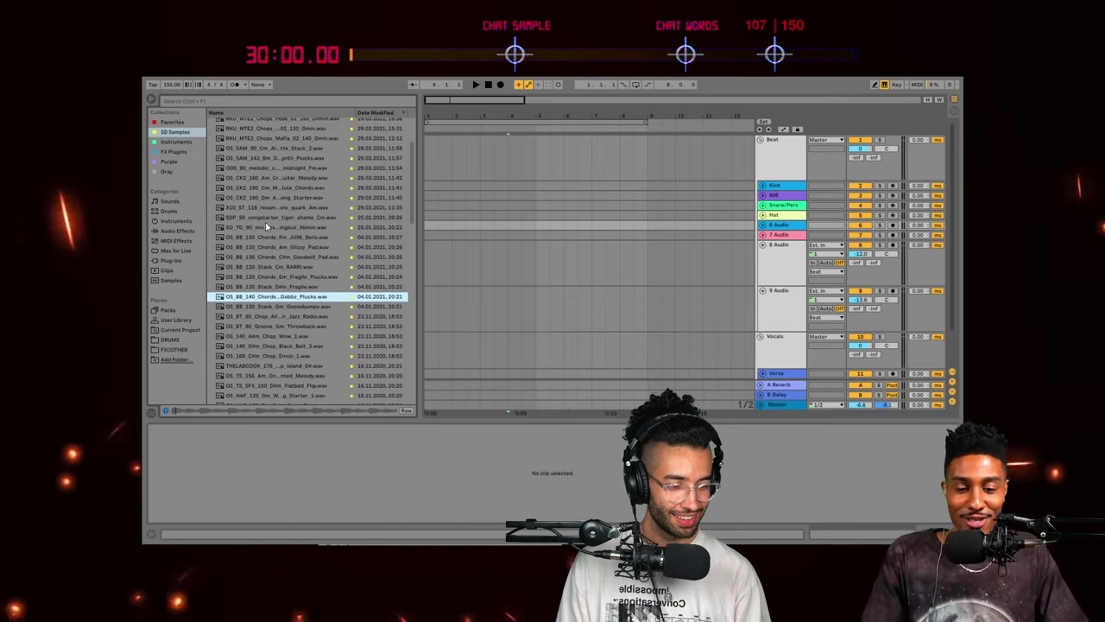
Step: Audition the following samples and place OS_140_A#m_Chop_Wow_1.wav at the start of track 8 Audio
{"action": "key", "text": "Up"}
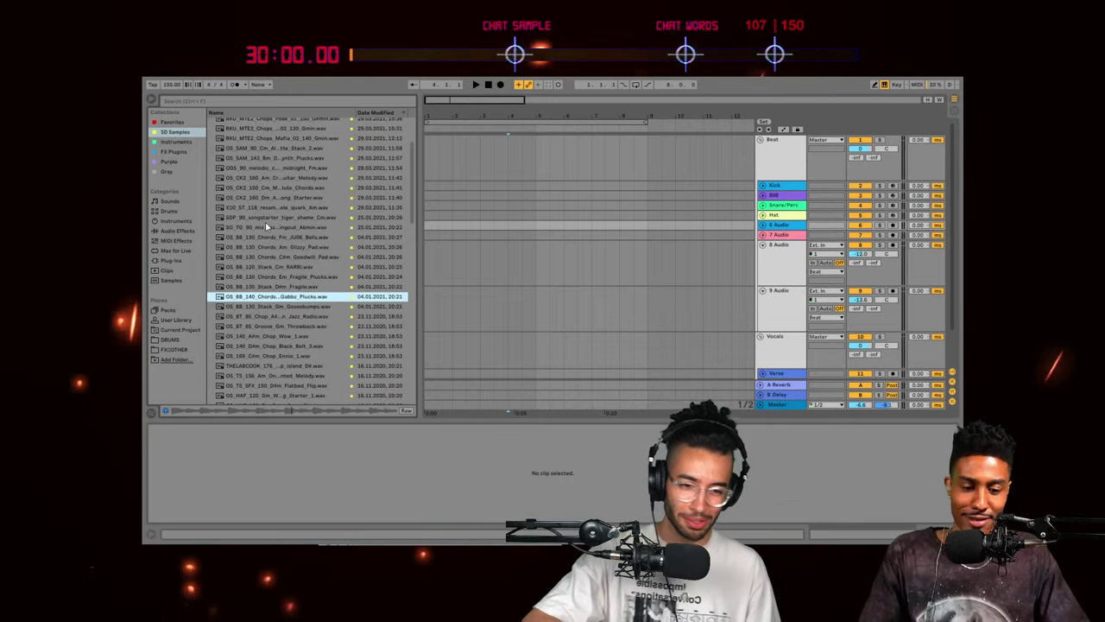
{"action": "key", "text": "Down"}
{"action": "key", "text": "Down"}
{"action": "key", "text": "Down"}
{"action": "key", "text": "Down"}
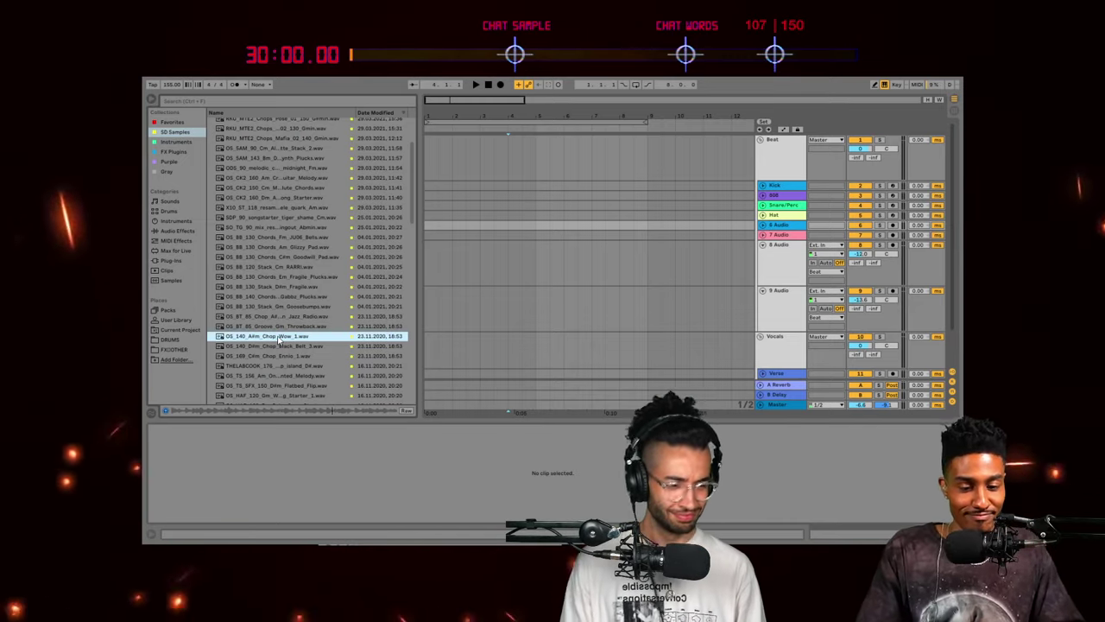
{"action": "left_click_drag", "start_coordinate": [278, 338], "coordinate": [427, 252]}
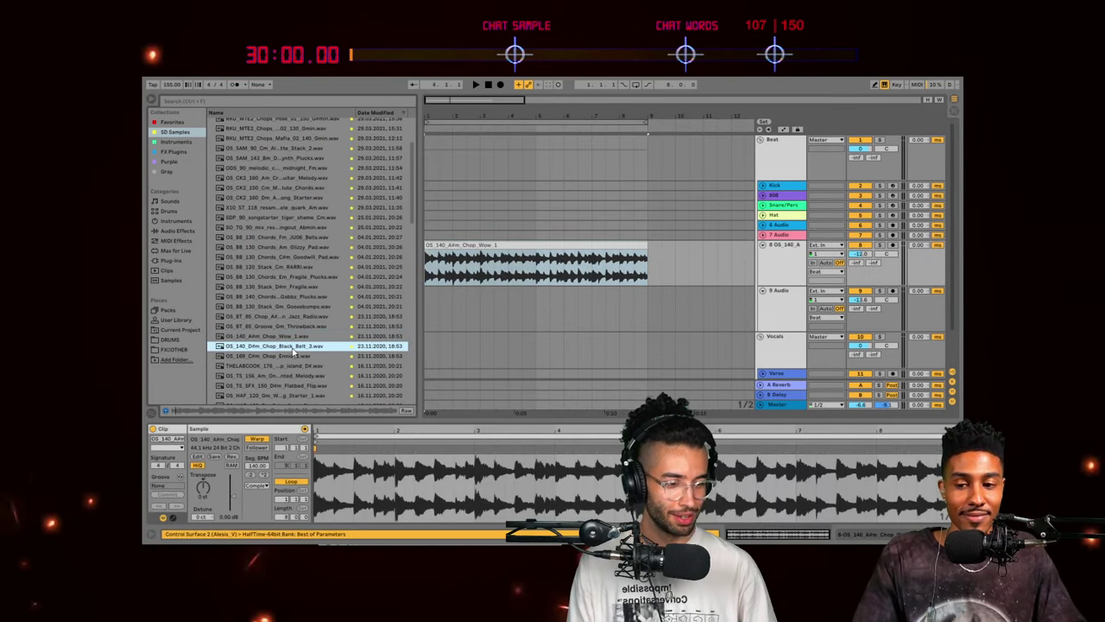
Step: Audition more samples down the list and place OS_HAF_160_Em_Baby_Song_Starter.wav at the start of track 9 Audio
{"action": "left_click", "coordinate": [294, 355]}
{"action": "key", "text": "Down"}
{"action": "key", "text": "Down"}
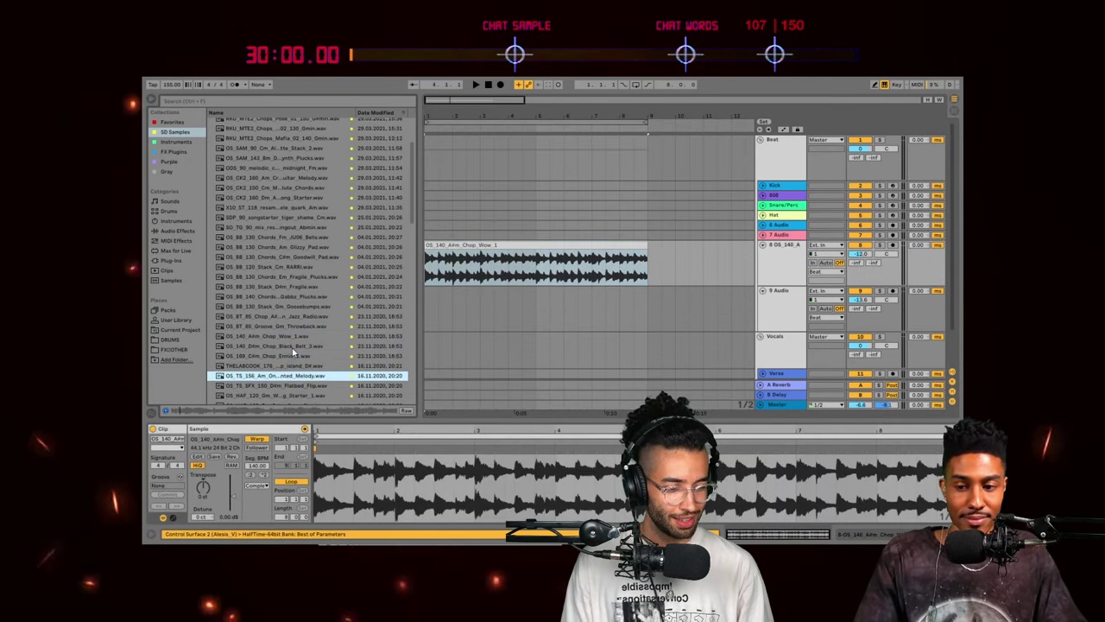
{"action": "key", "text": "Down"}
{"action": "key", "text": "Down"}
{"action": "key", "text": "Down"}
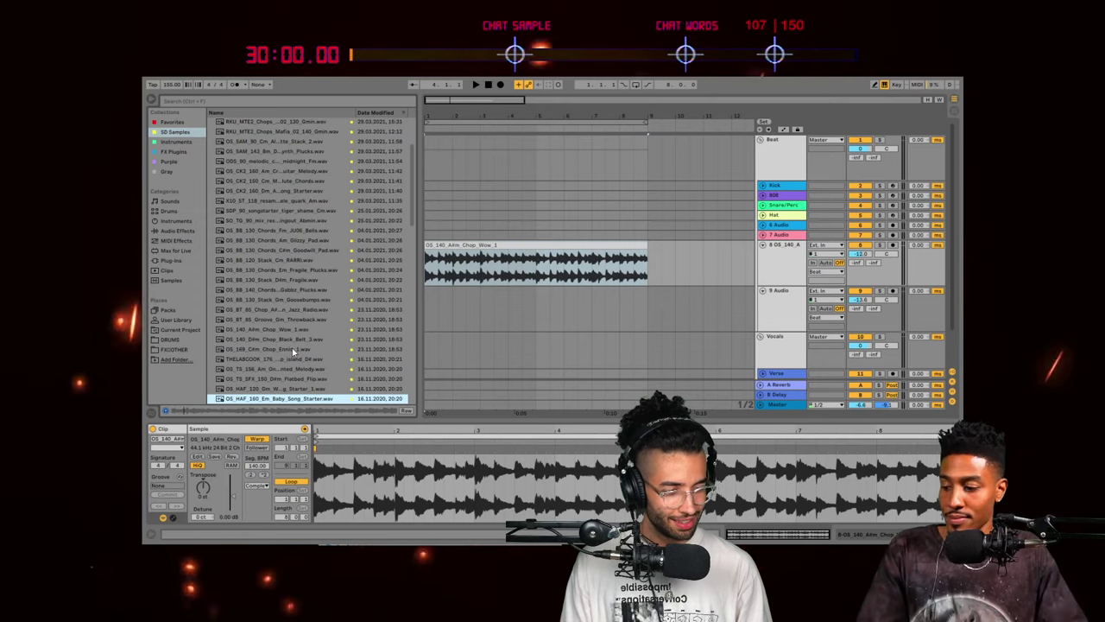
{"action": "key", "text": "Down"}
{"action": "key", "text": "Up"}
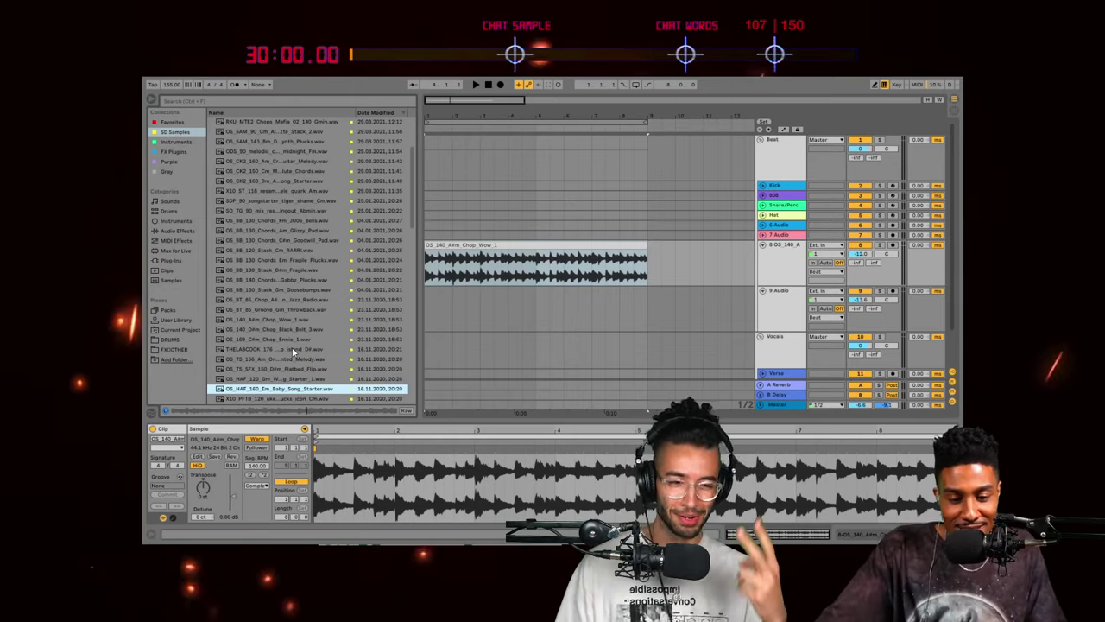
{"action": "left_click_drag", "start_coordinate": [268, 394], "coordinate": [432, 321]}
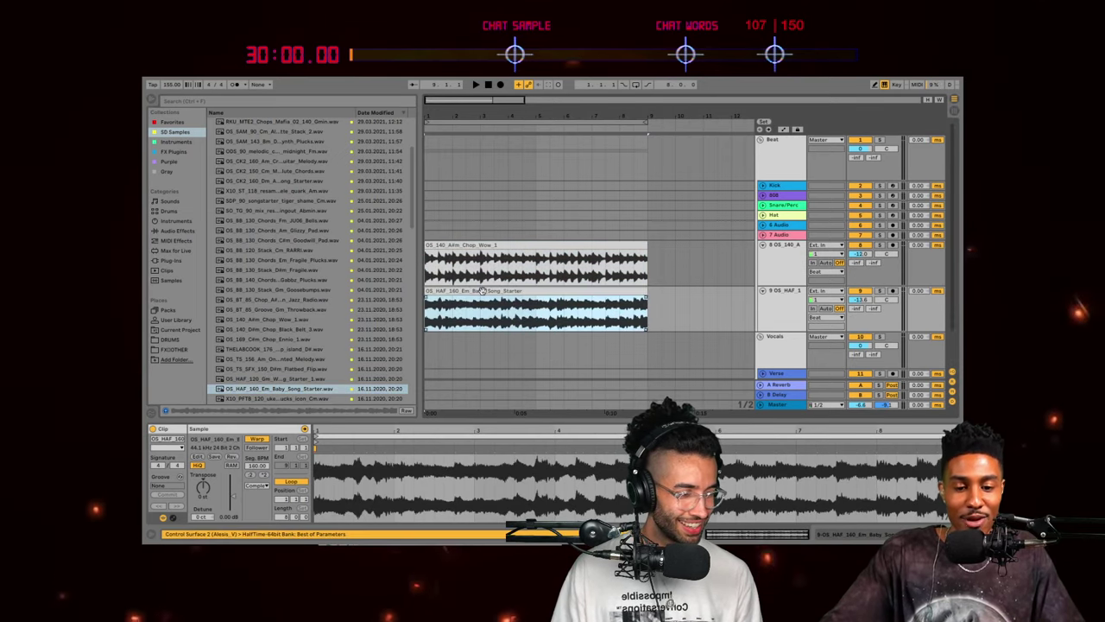
Step: Turn off Warp for the Baby_Song_Starter clip and the Chop_Wow_1 clip
{"action": "left_click", "coordinate": [263, 440]}
{"action": "left_click", "coordinate": [442, 245]}
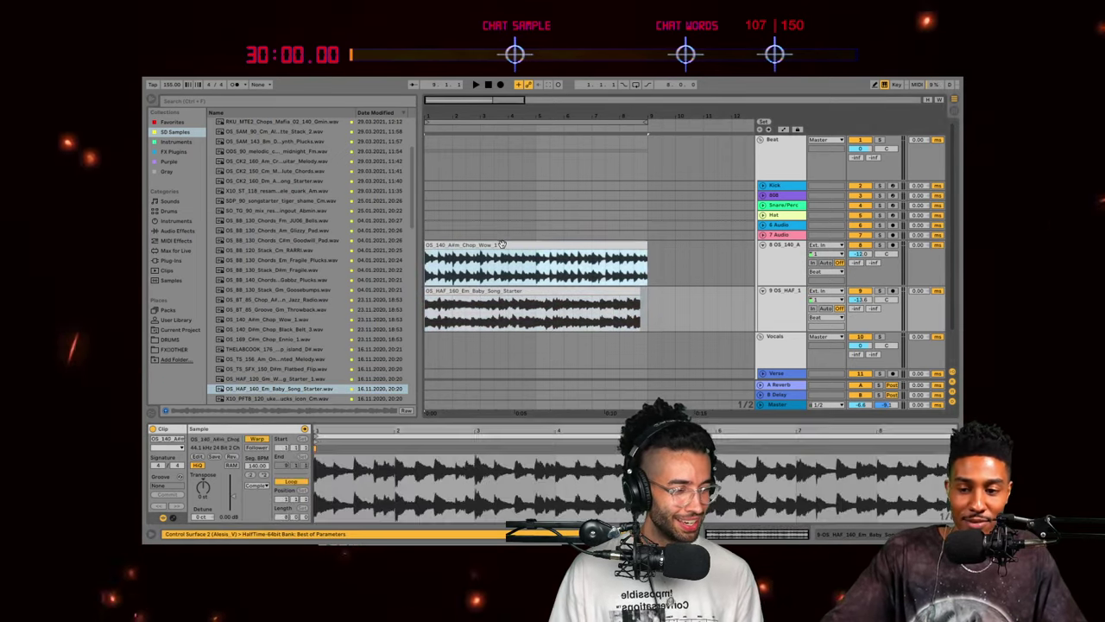
{"action": "left_click", "coordinate": [257, 439]}
Step: Solo track 8 and play its Chop_Wow_1 clip from the start
{"action": "left_click", "coordinate": [512, 246]}
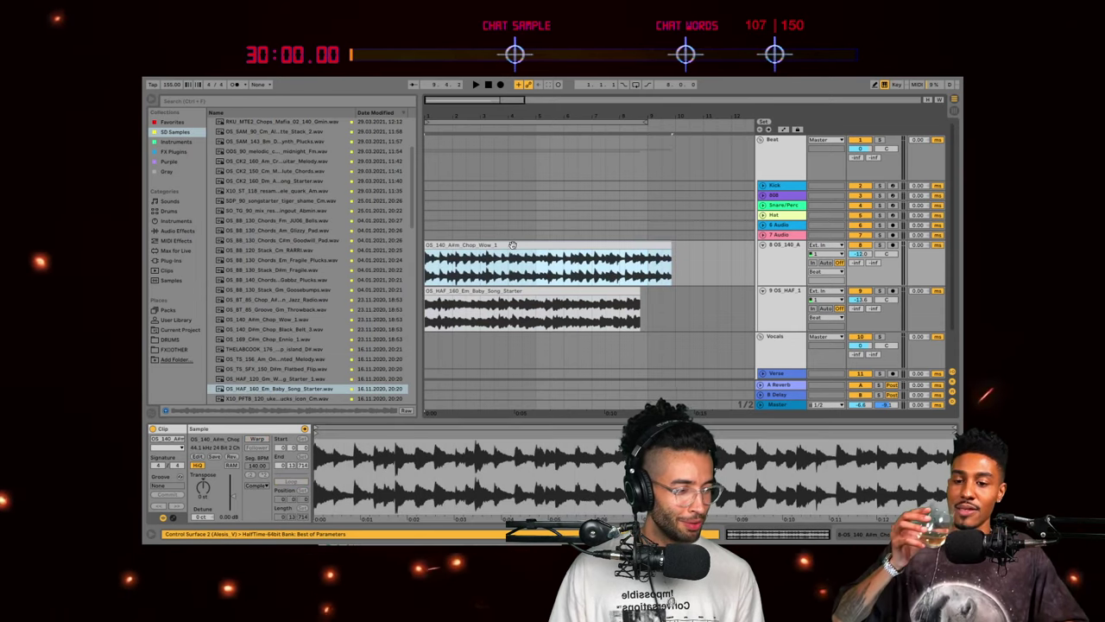
{"action": "left_click", "coordinate": [880, 245]}
{"action": "key", "text": "space"}
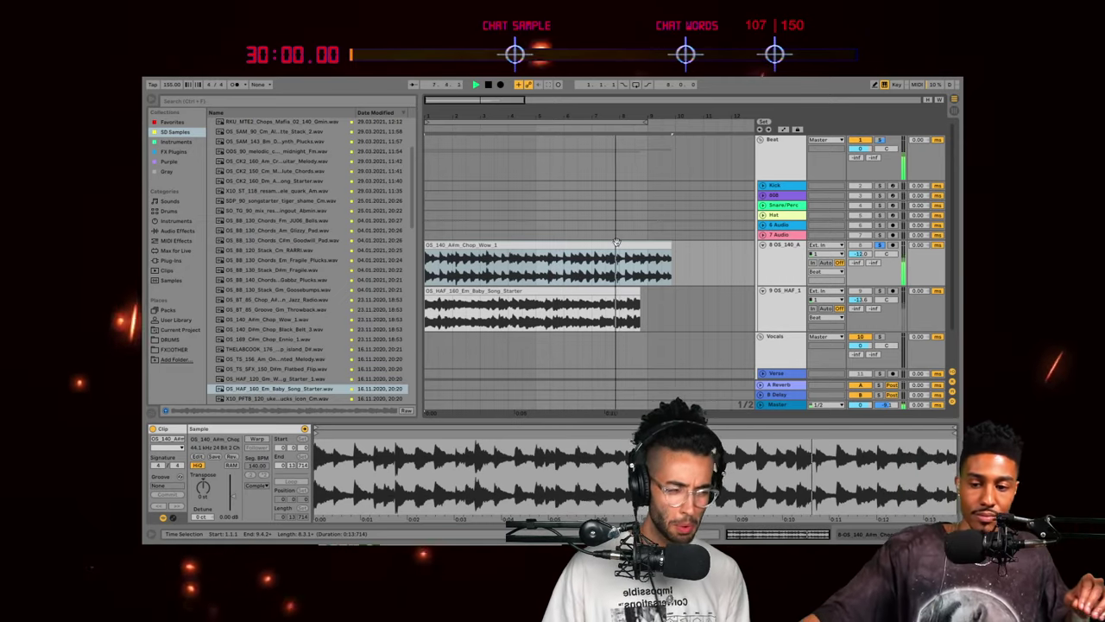
Step: Solo track 9 and listen to its Baby_Song_Starter clip from the start
{"action": "left_click", "coordinate": [631, 312]}
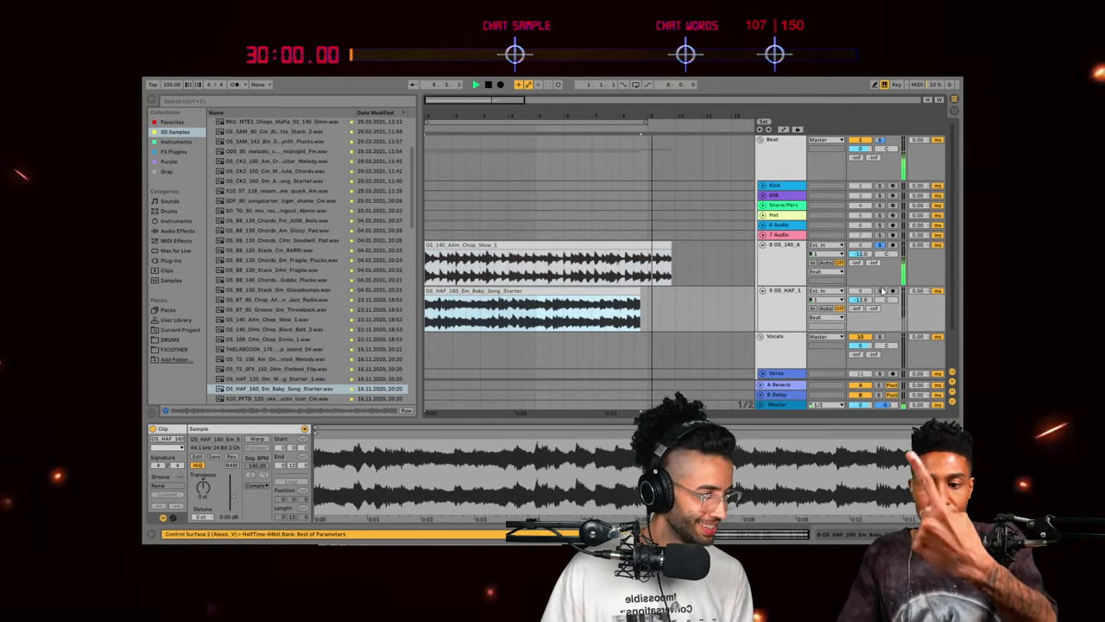
{"action": "left_click", "coordinate": [881, 291]}
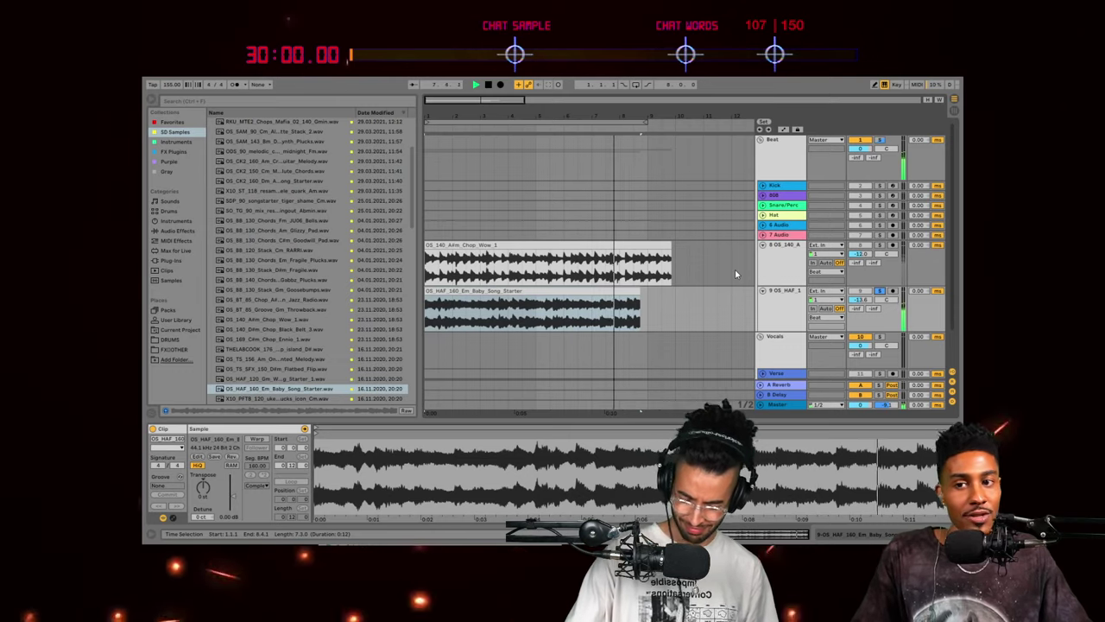
{"action": "key", "text": "space"}
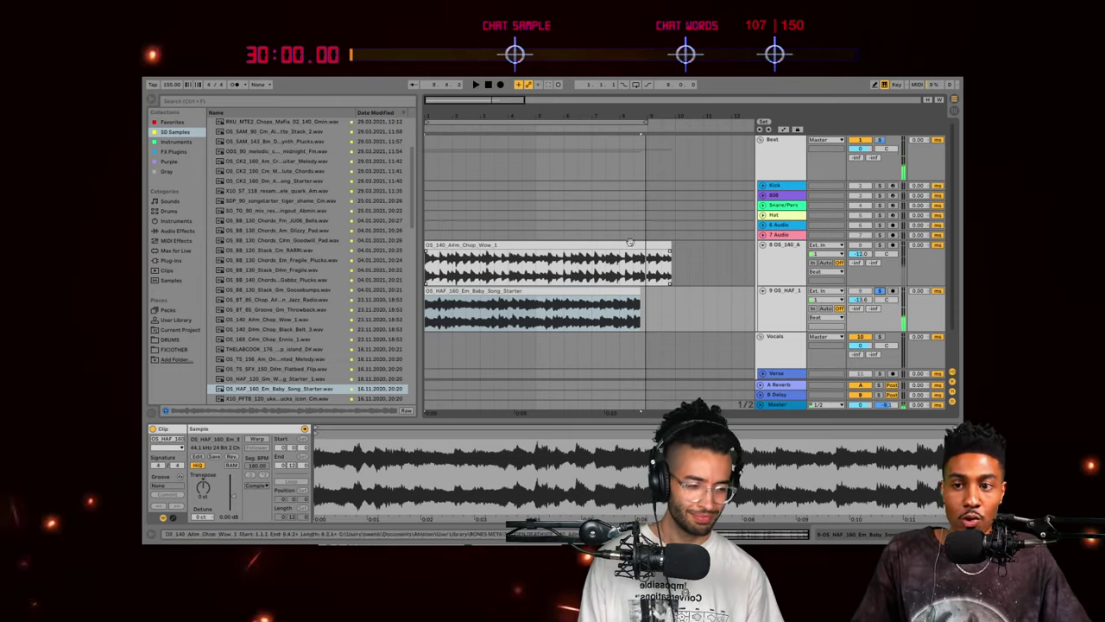
Step: Solo track 8, replay its Chop_Wow_1 clip from the start and set track 9's volume to -12.0 dB
{"action": "left_click", "coordinate": [858, 255]}
{"action": "left_click", "coordinate": [880, 244]}
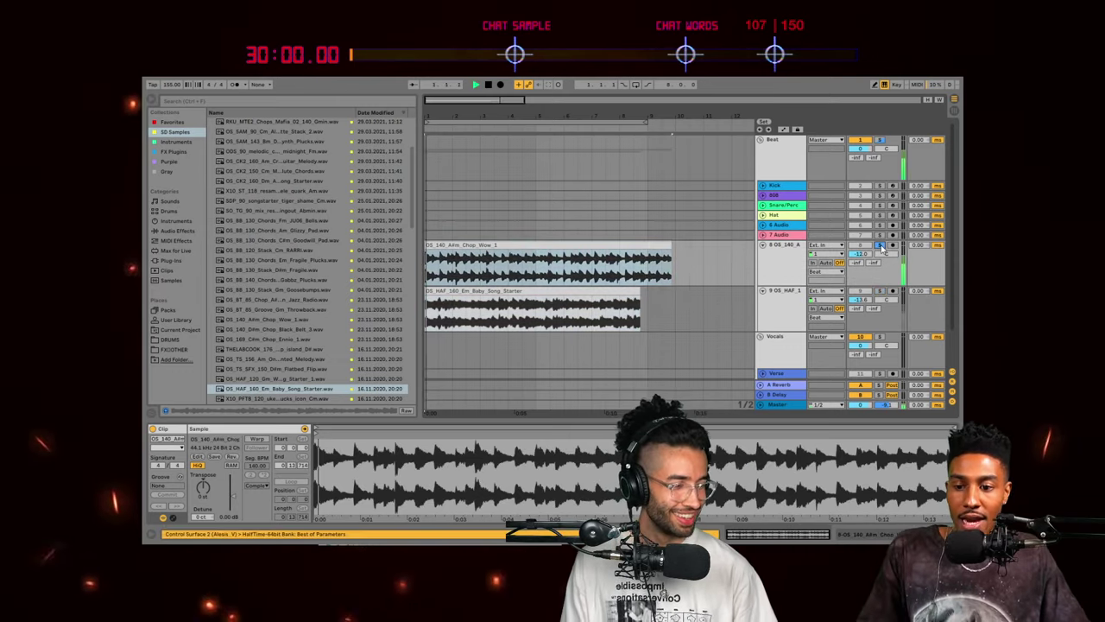
{"action": "key", "text": "space"}
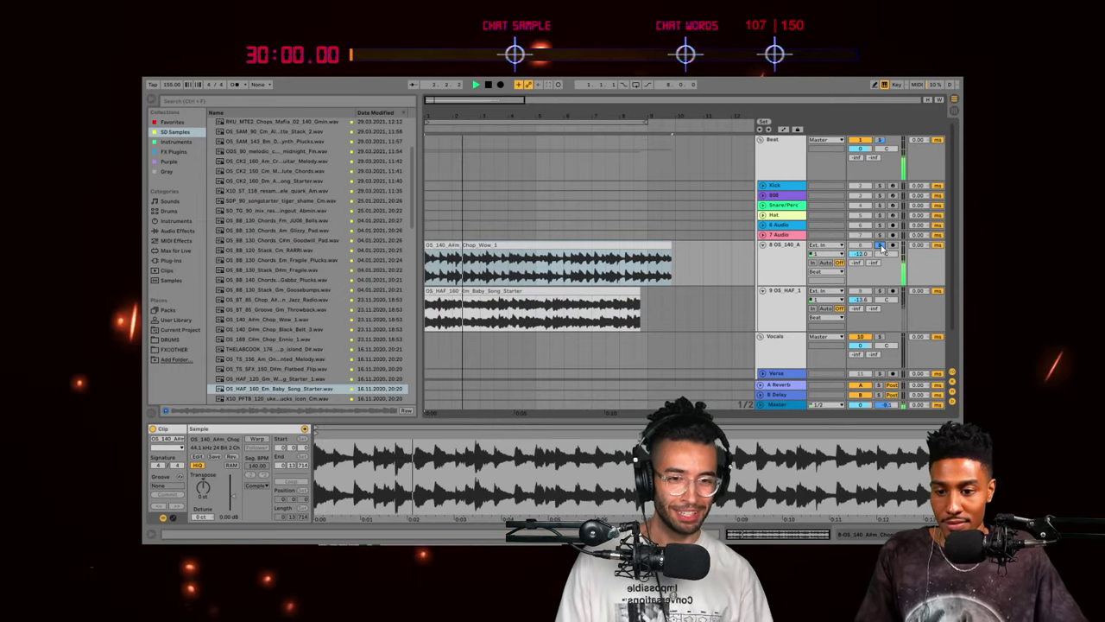
{"action": "left_click_drag", "start_coordinate": [860, 300], "coordinate": [859, 299]}
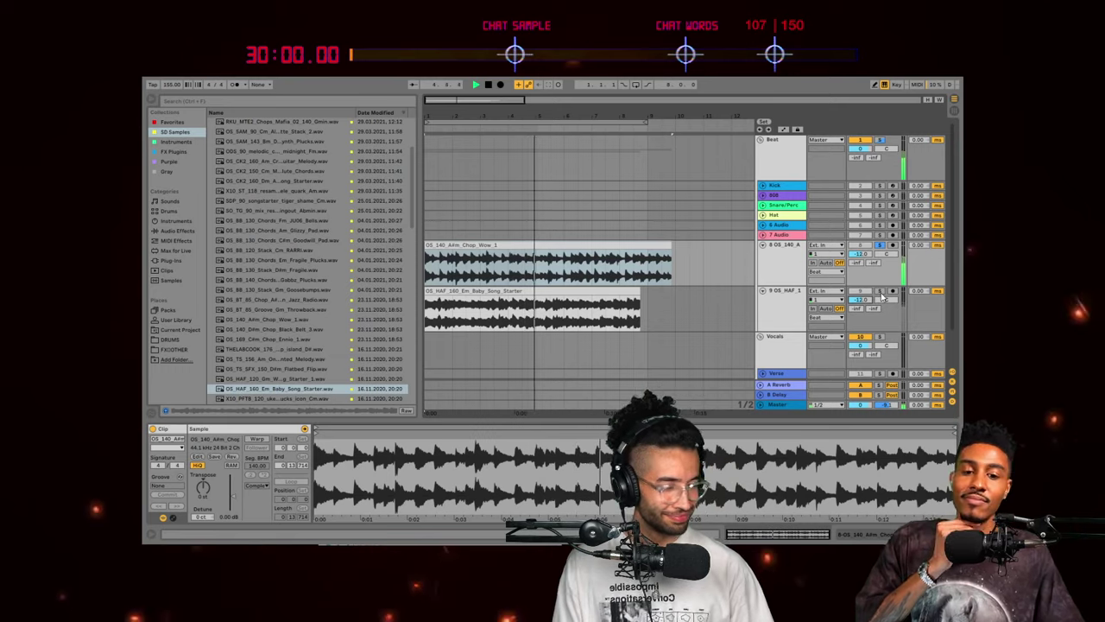
Step: Switch the solo back to track 9 and compare its Baby_Song_Starter clip with the Chop_Wow_1 clip
{"action": "left_click", "coordinate": [880, 291]}
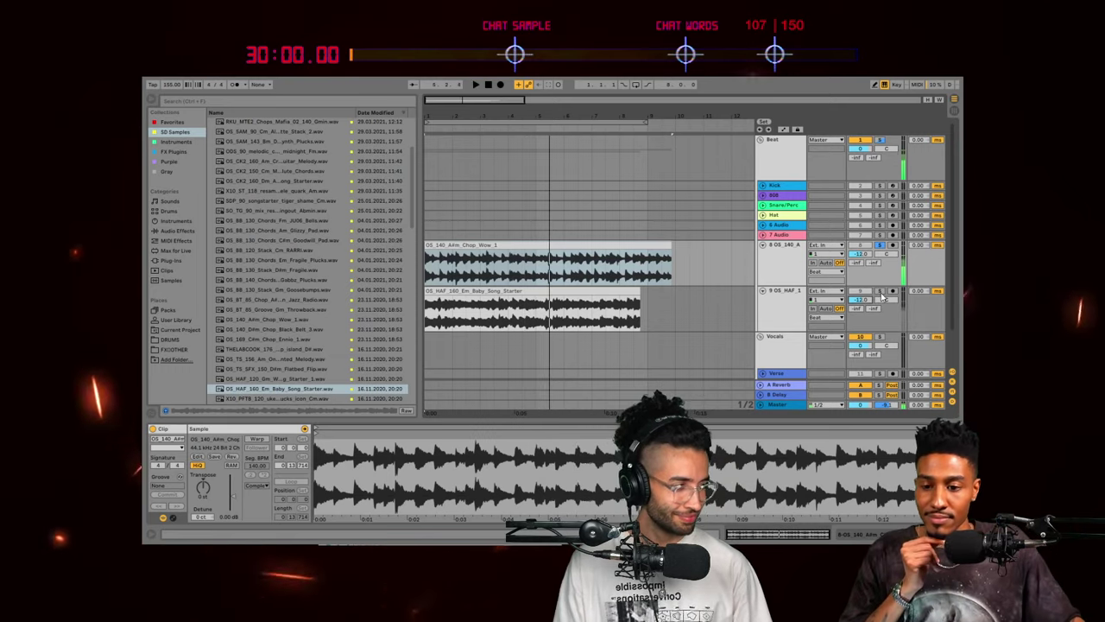
{"action": "left_click", "coordinate": [619, 266]}
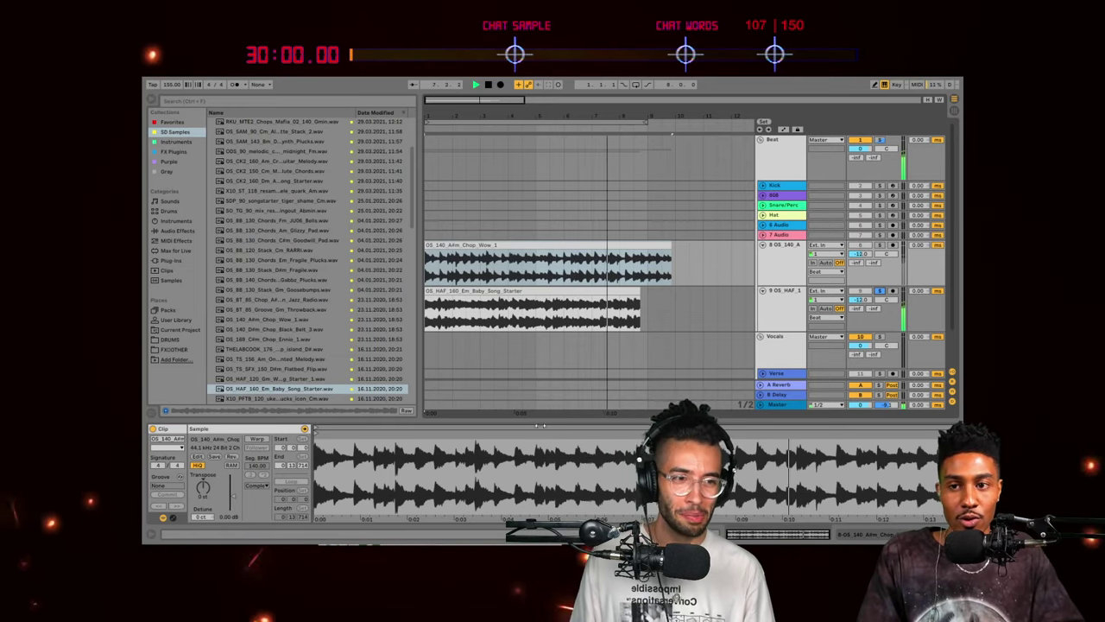
{"action": "left_click", "coordinate": [535, 214]}
{"action": "left_click", "coordinate": [567, 289]}
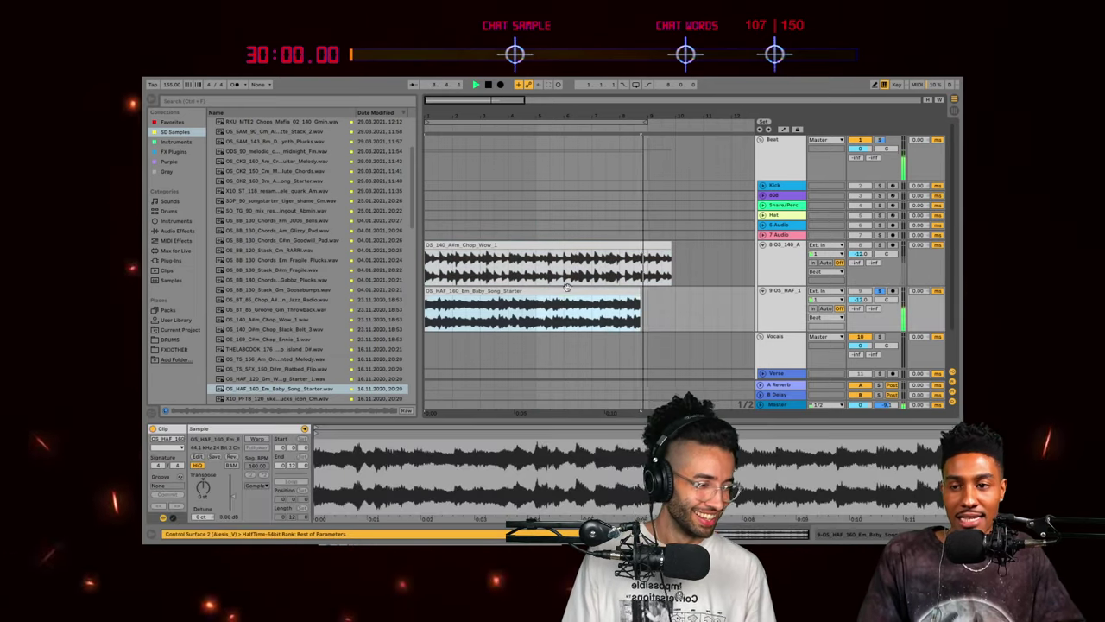
Step: Stop playback and delete the Chop_Wow_1 clip from track 8
{"action": "key", "text": "space"}
{"action": "left_click", "coordinate": [557, 259]}
{"action": "key", "text": "Delete"}
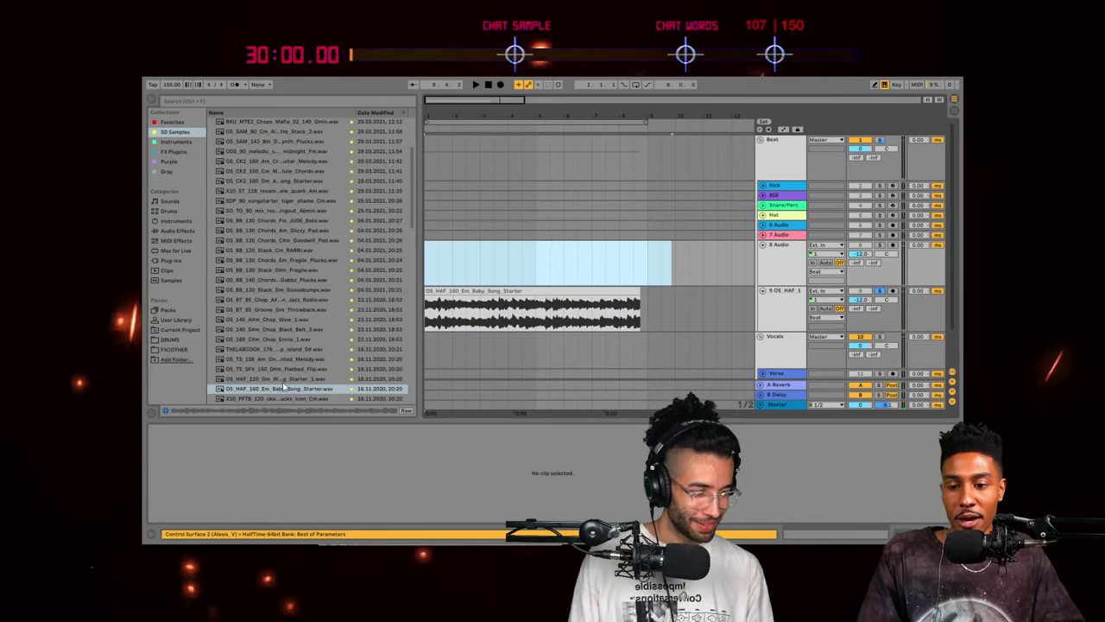
Step: Toggle the SD Samples collection tag on the file OS_HAF_160_Em_Baby_Song_Starter.wav in the browser
{"action": "left_click", "coordinate": [283, 388]}
{"action": "right_click", "coordinate": [283, 389]}
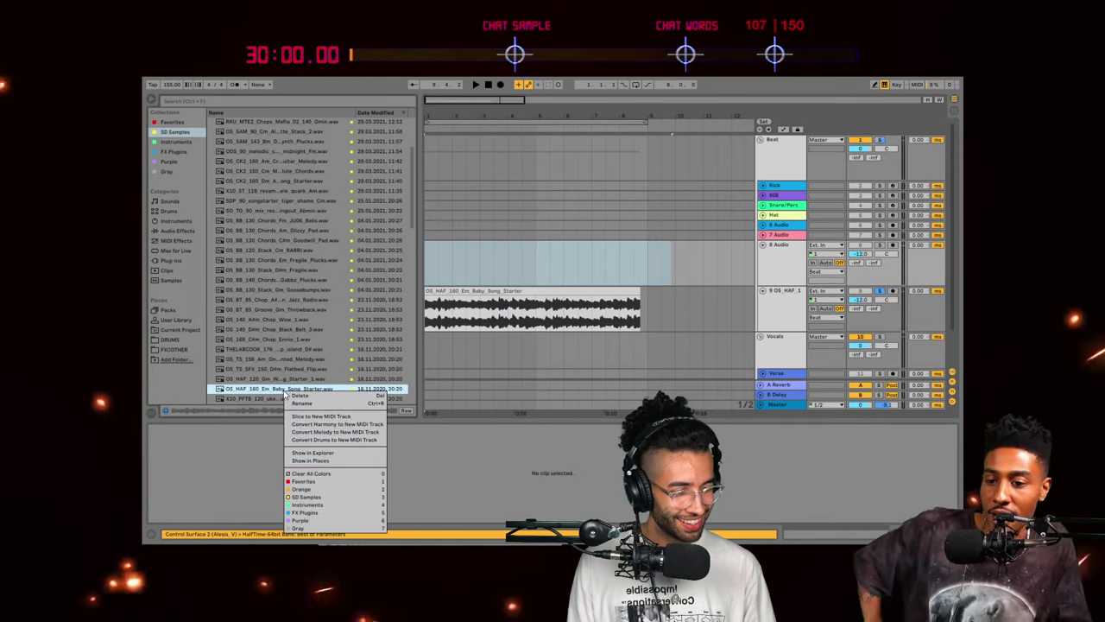
{"action": "left_click", "coordinate": [325, 499]}
Step: Set the song tempo to 160 BPM to suit the Baby_Song_Starter clip on track 9
{"action": "left_click", "coordinate": [500, 292]}
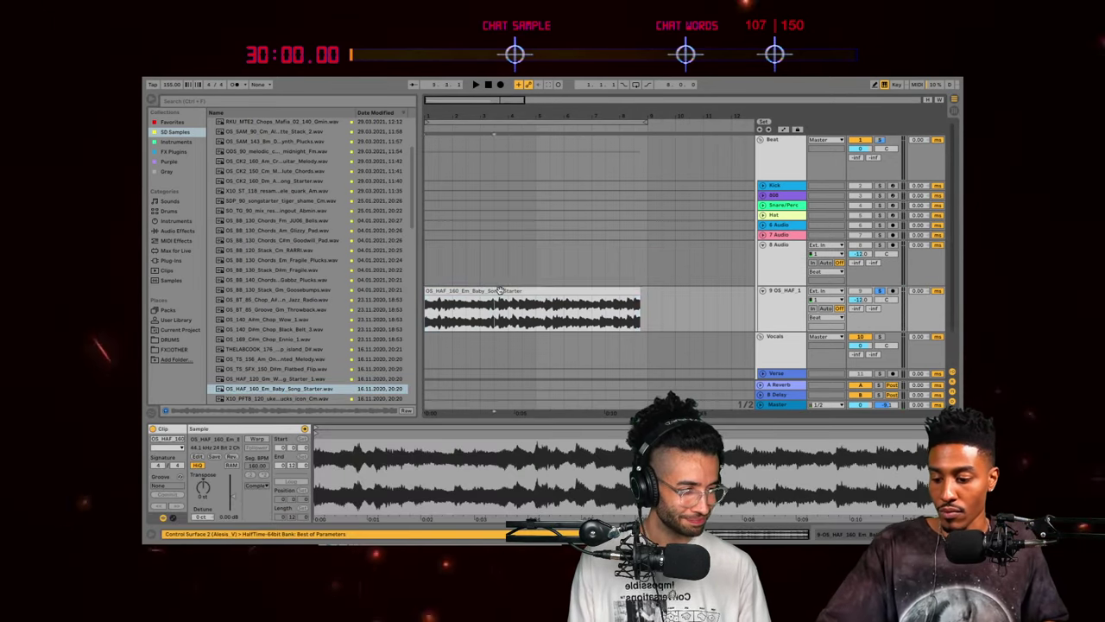
{"action": "left_click", "coordinate": [777, 299]}
{"action": "left_click", "coordinate": [527, 291]}
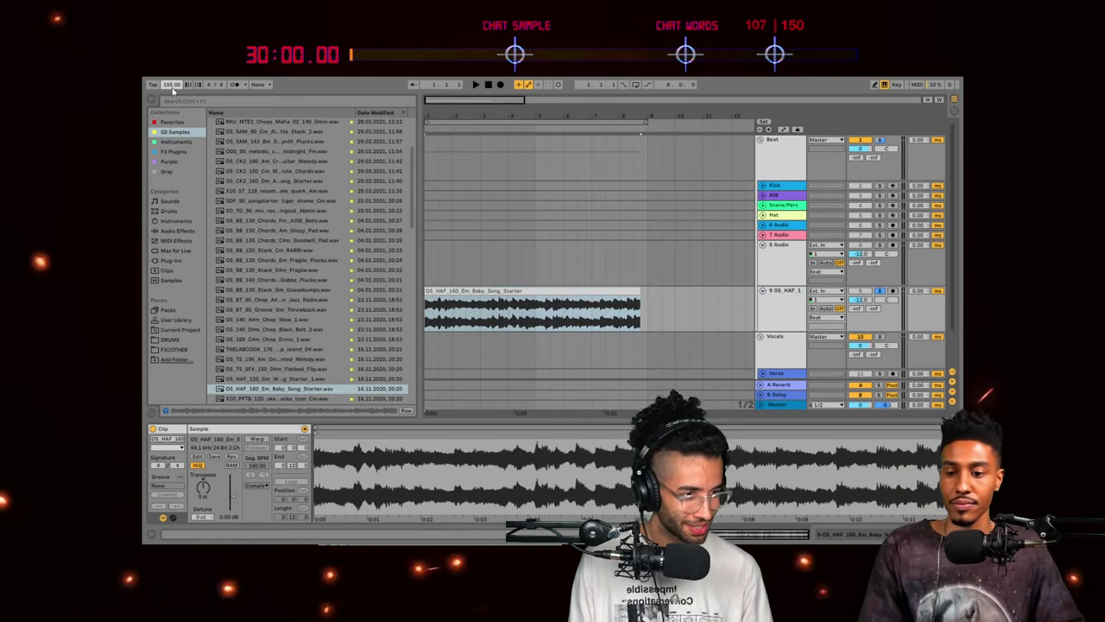
{"action": "left_click", "coordinate": [171, 87]}
{"action": "type", "text": "160"}
{"action": "key", "text": "Return"}
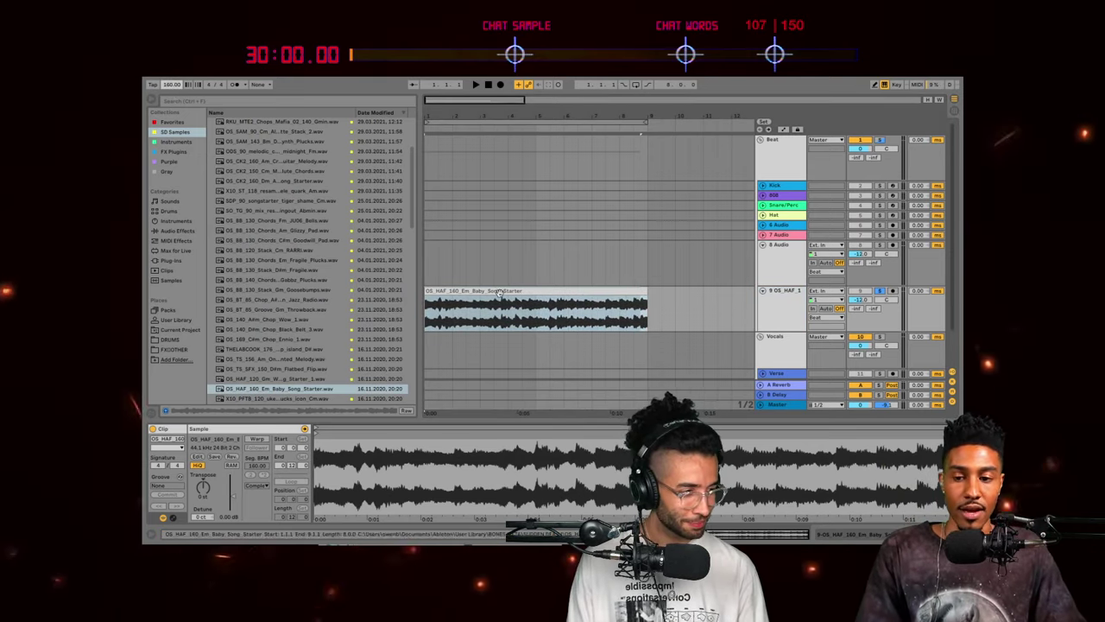
Step: Play the Baby_Song_Starter clip in a loop and turn on Warp for it
{"action": "left_click", "coordinate": [499, 293]}
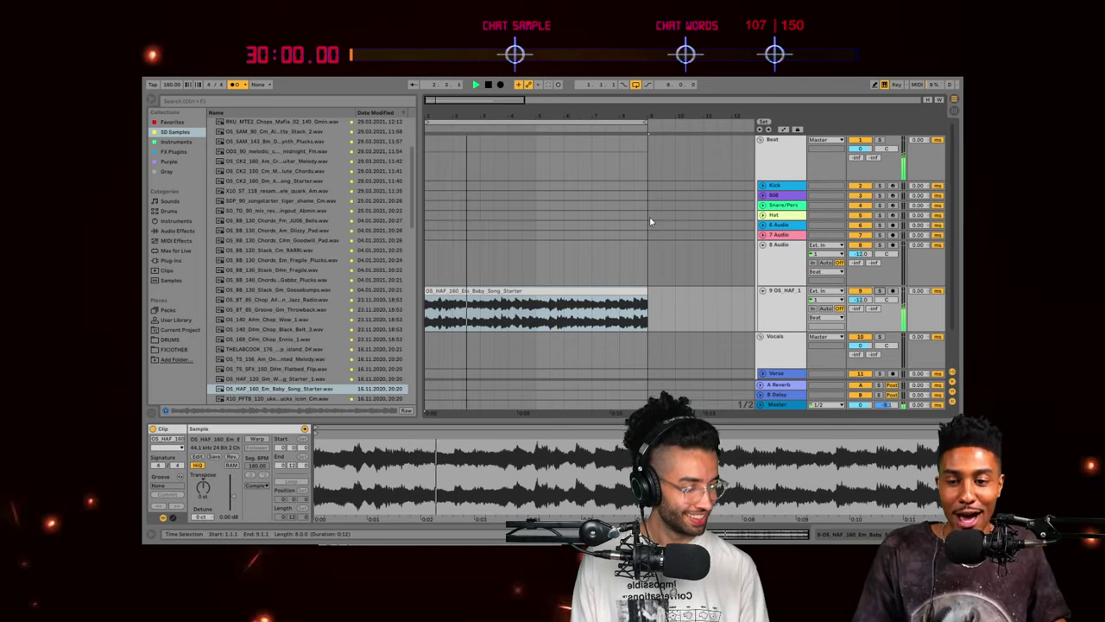
{"action": "left_click", "coordinate": [256, 440]}
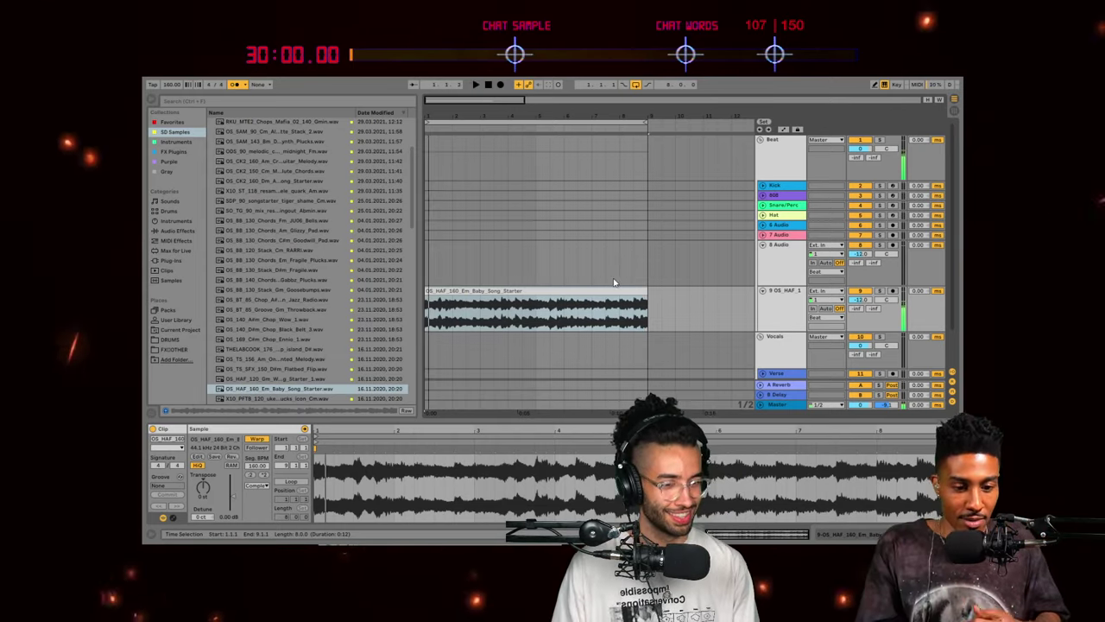
{"action": "key", "text": "space"}
{"action": "left_click", "coordinate": [593, 291]}
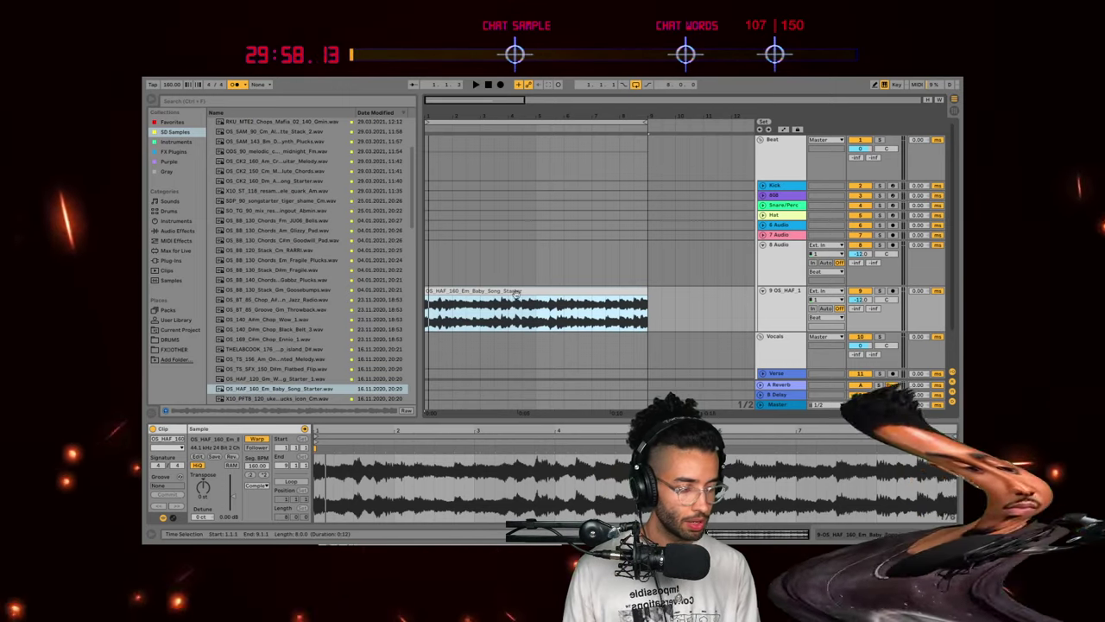
Step: Play the warped Baby_Song_Starter clip from the start and turn off the metronome
{"action": "left_click", "coordinate": [673, 264]}
{"action": "left_click", "coordinate": [622, 291]}
{"action": "key", "text": "space"}
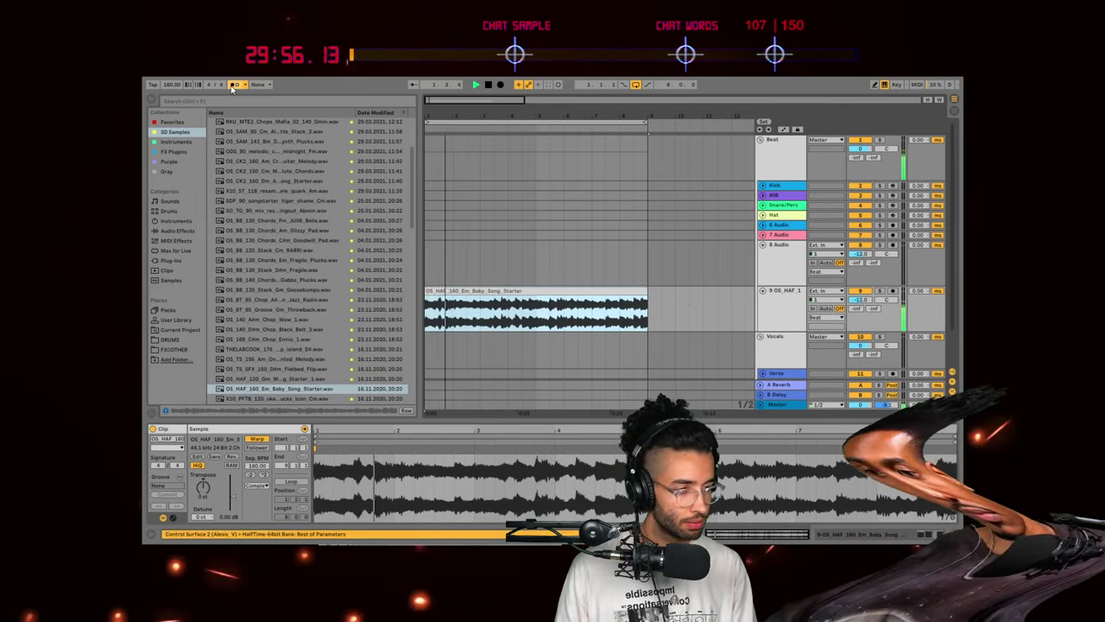
{"action": "left_click", "coordinate": [232, 86]}
{"action": "key", "text": "plus"}
{"action": "left_click", "coordinate": [814, 308]}
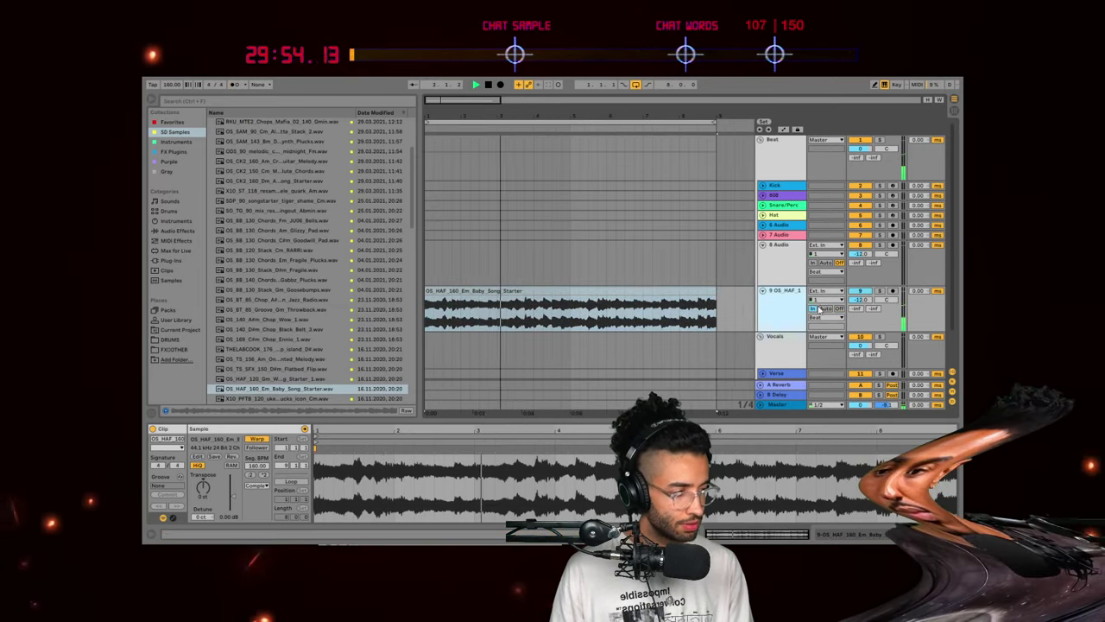
{"action": "left_click", "coordinate": [826, 308]}
{"action": "left_click", "coordinate": [779, 311]}
{"action": "scroll", "coordinate": [777, 309], "scroll_direction": "down", "scroll_amount": 1}
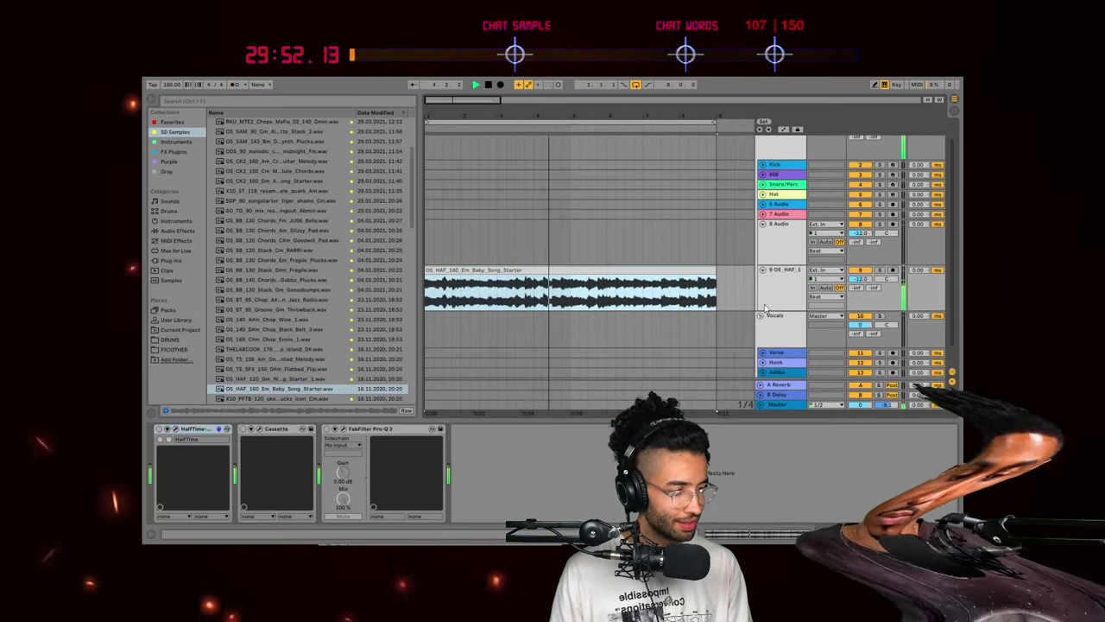
{"action": "left_click", "coordinate": [772, 304]}
{"action": "scroll", "coordinate": [777, 285], "scroll_direction": "up", "scroll_amount": 1}
{"action": "left_click", "coordinate": [790, 225]}
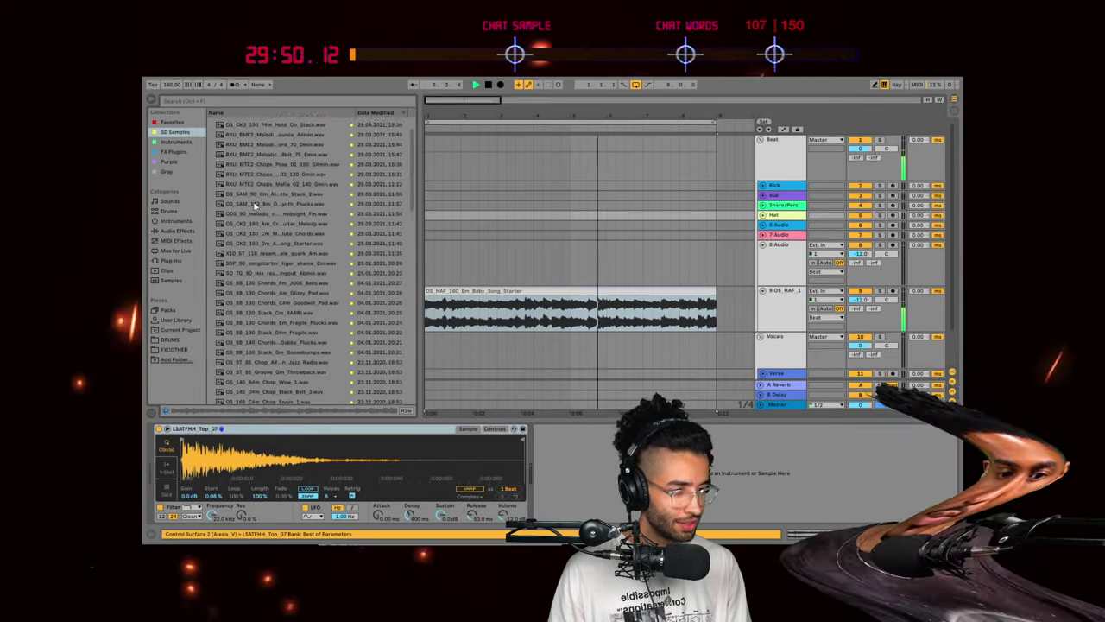
Step: Load RKU_MTE2_Perc_Metal_Hit.wav from the PERC folder in DRUMS onto pad C1 of the Snare/Perc track's Drum Rack
{"action": "left_click", "coordinate": [177, 340]}
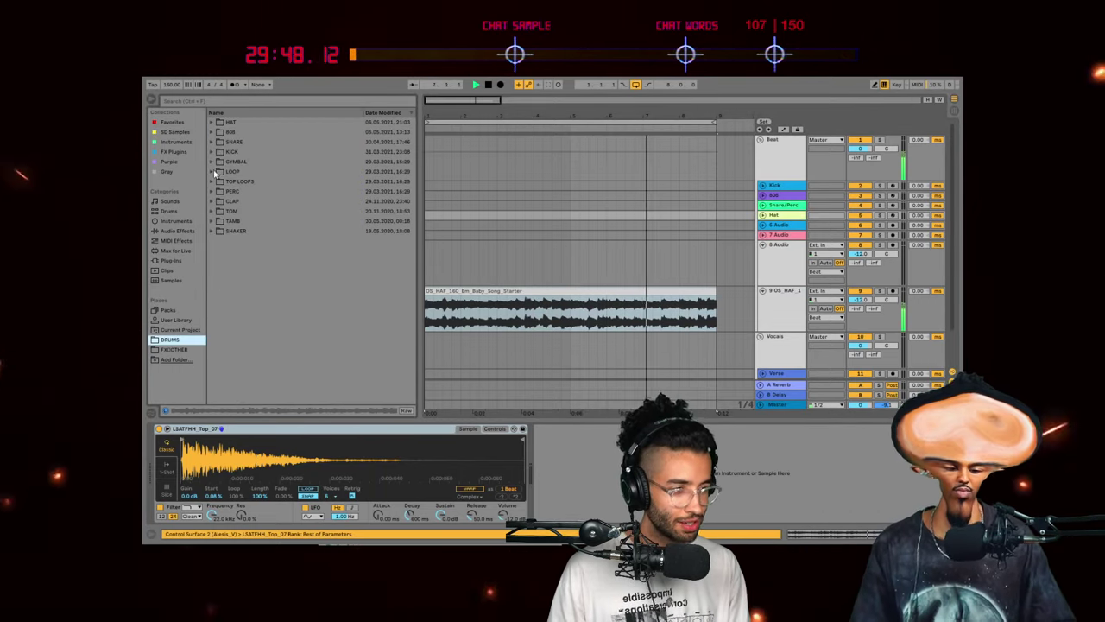
{"action": "left_click", "coordinate": [211, 191]}
{"action": "left_click", "coordinate": [284, 222]}
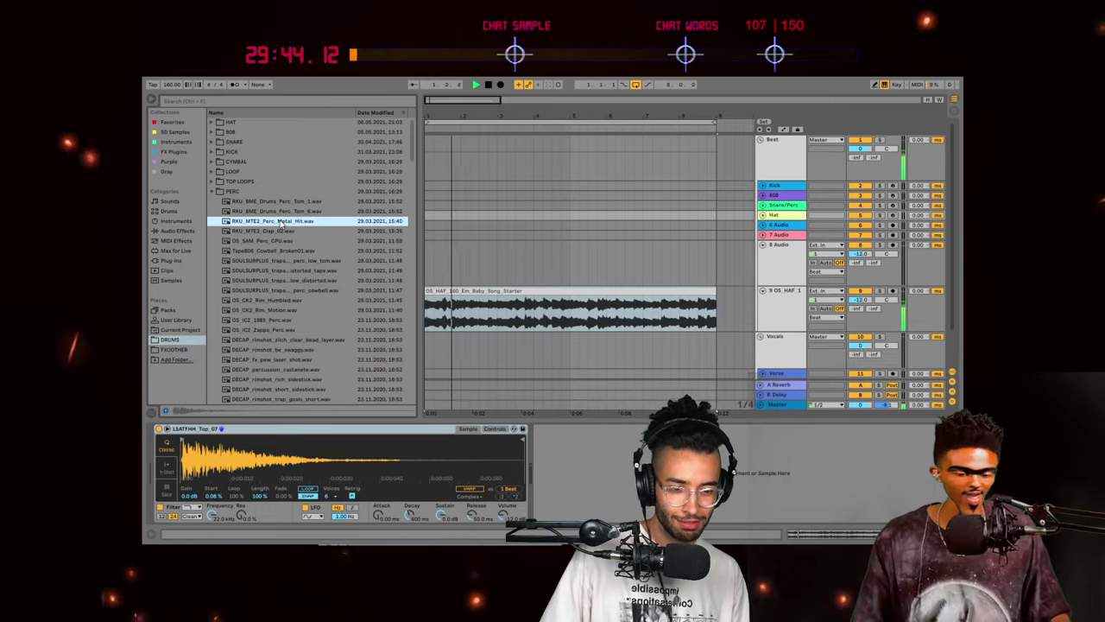
{"action": "left_click", "coordinate": [783, 206]}
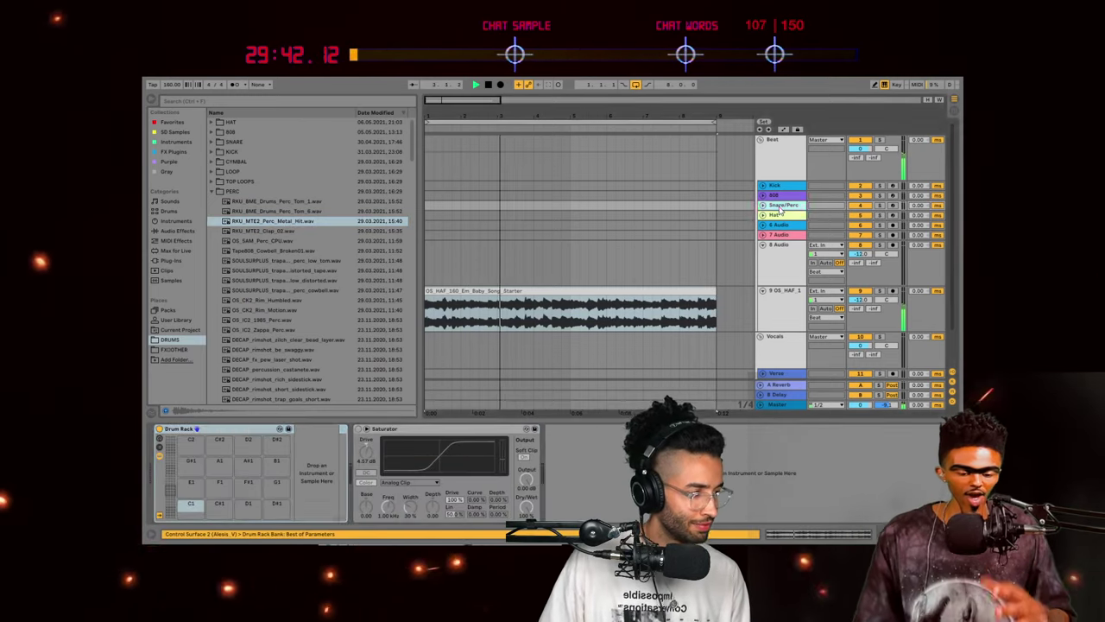
{"action": "left_click_drag", "start_coordinate": [257, 223], "coordinate": [200, 475]}
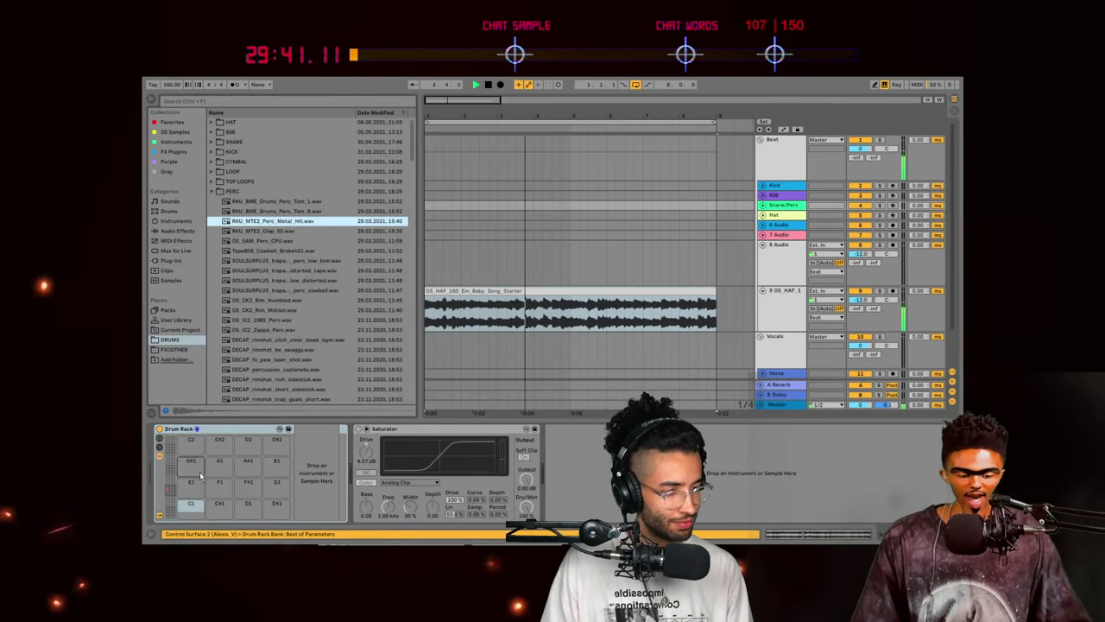
Step: Audition the following percussion samples and load OS_CK2_Rim_Motion.wav onto pad C#1 of the Snare/Perc Drum Rack
{"action": "left_click", "coordinate": [276, 244]}
{"action": "scroll", "coordinate": [278, 245], "scroll_direction": "down", "scroll_amount": 1}
{"action": "left_click", "coordinate": [282, 245]}
{"action": "scroll", "coordinate": [283, 252], "scroll_direction": "down", "scroll_amount": 2}
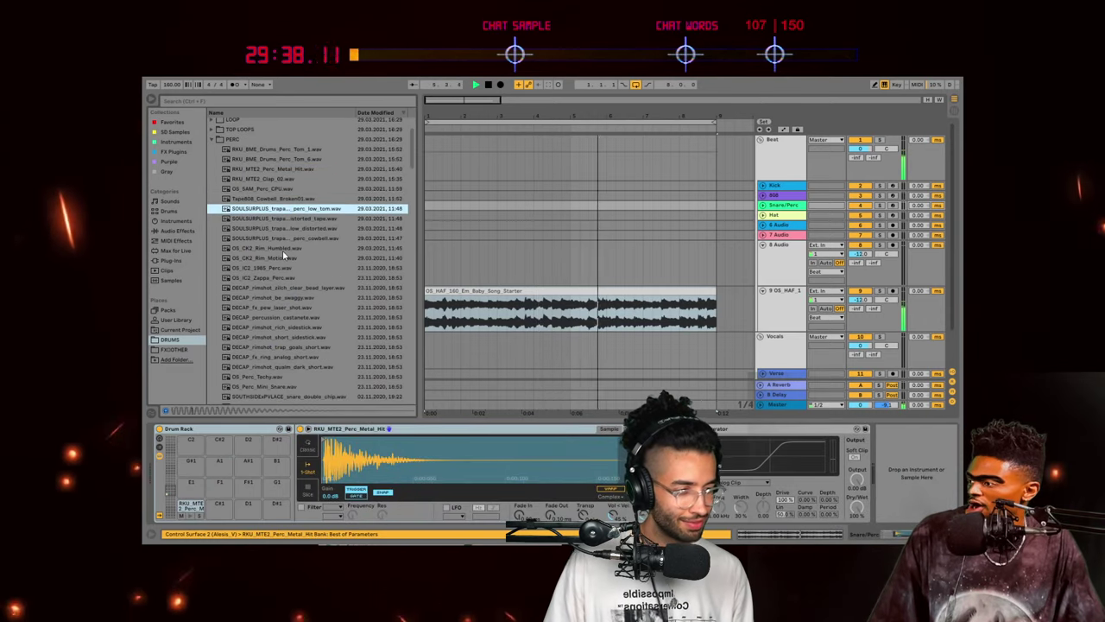
{"action": "key", "text": "Down"}
{"action": "key", "text": "Down"}
{"action": "key", "text": "Down"}
{"action": "scroll", "coordinate": [281, 246], "scroll_direction": "down", "scroll_amount": 1}
{"action": "key", "text": "Down"}
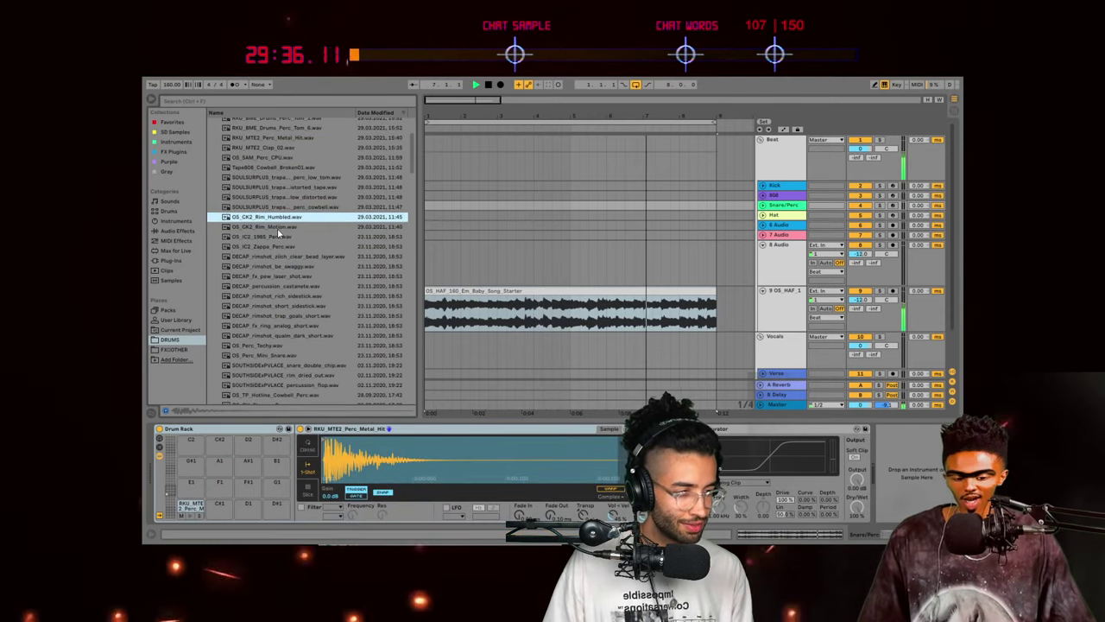
{"action": "key", "text": "Down"}
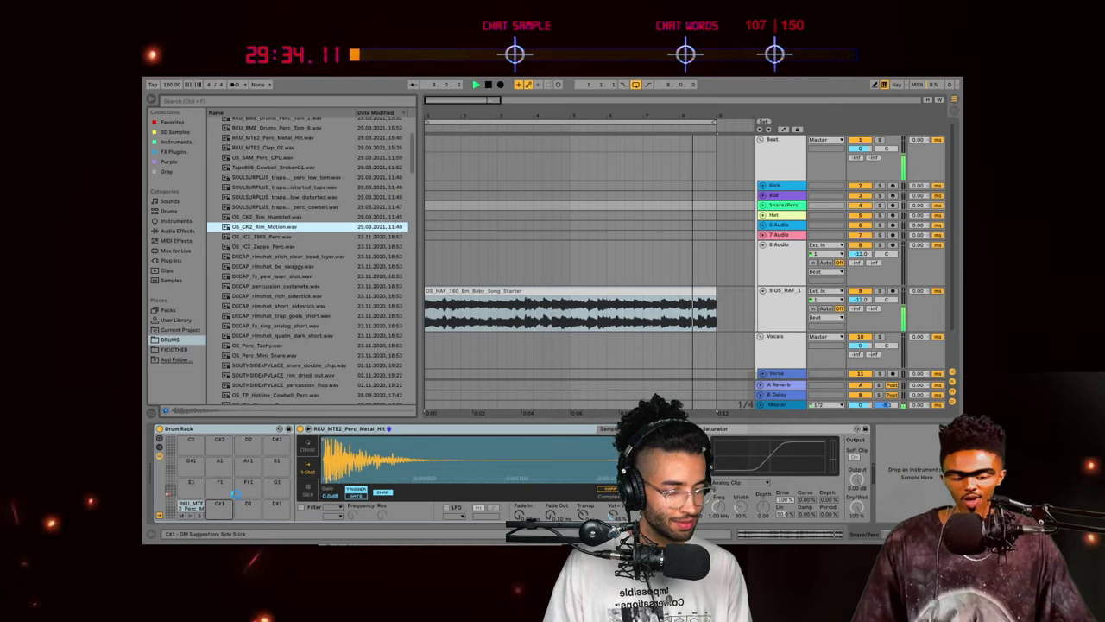
{"action": "key", "text": "Return"}
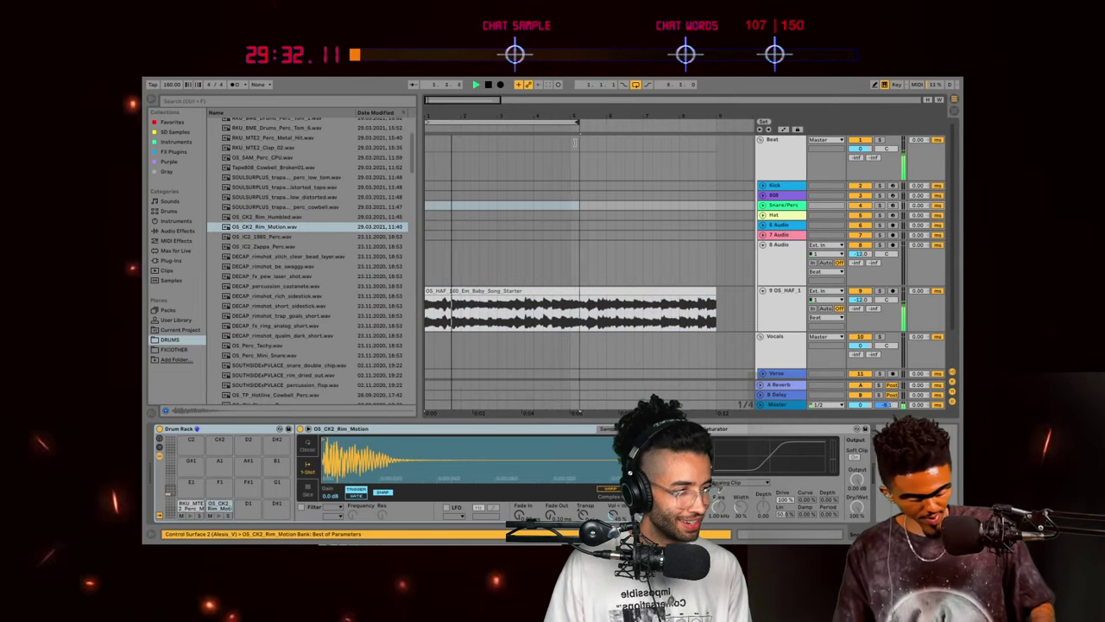
Step: Duplicate track 9 with its Baby_Song_Starter clip and effects, and solo the copy
{"action": "left_click", "coordinate": [873, 304]}
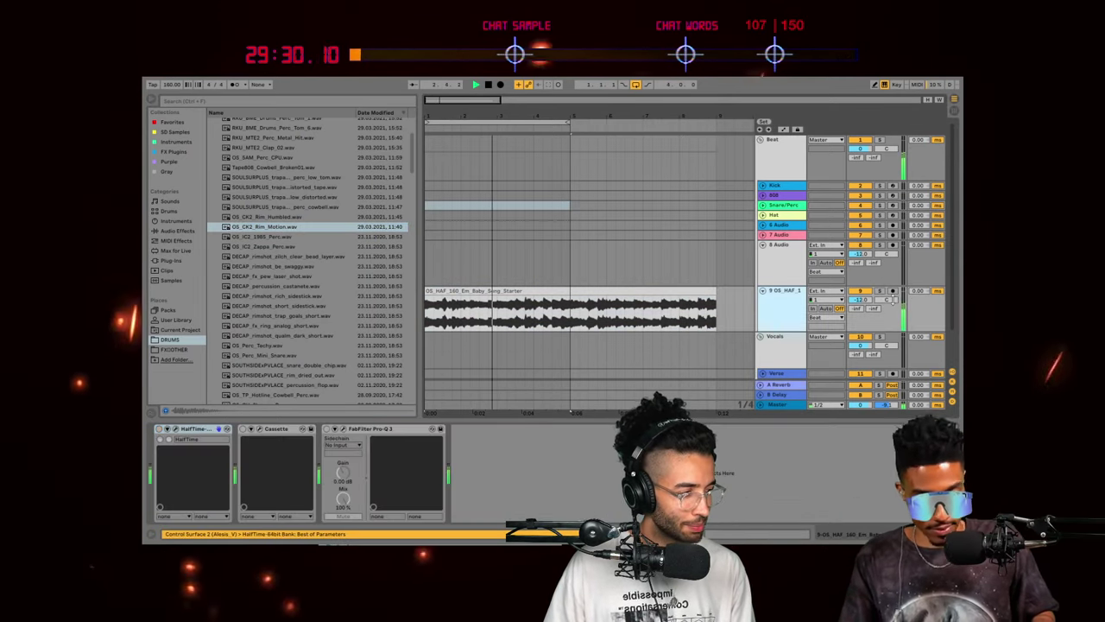
{"action": "key", "text": "ctrl+d"}
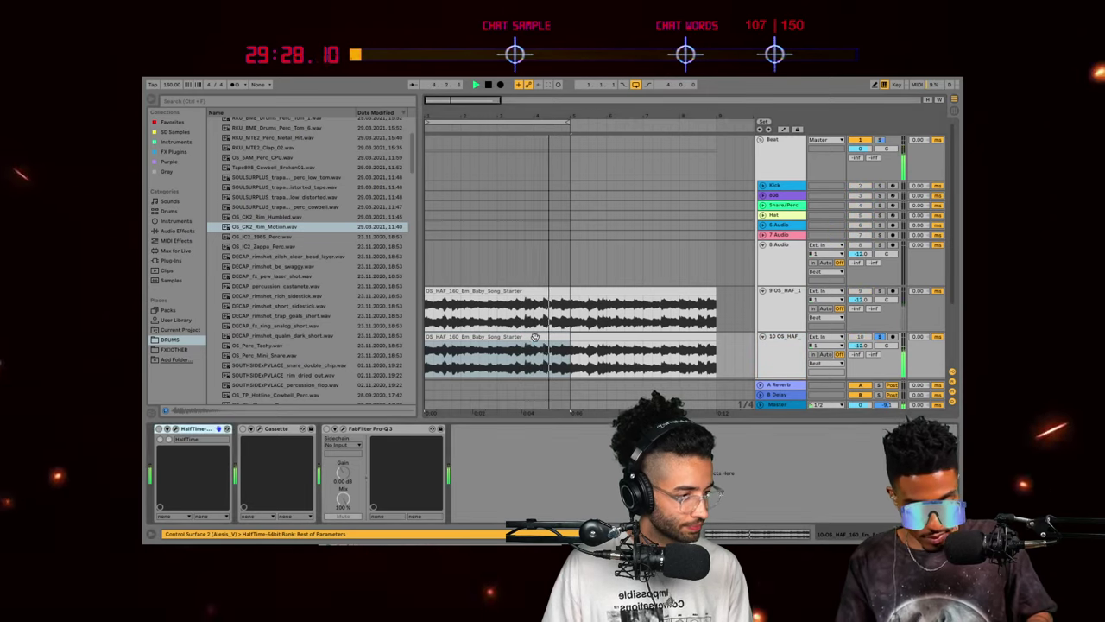
Step: Set the duplicated clip's Transpose to 12 st and lower track 10's volume to -14.8 dB
{"action": "left_click", "coordinate": [512, 375]}
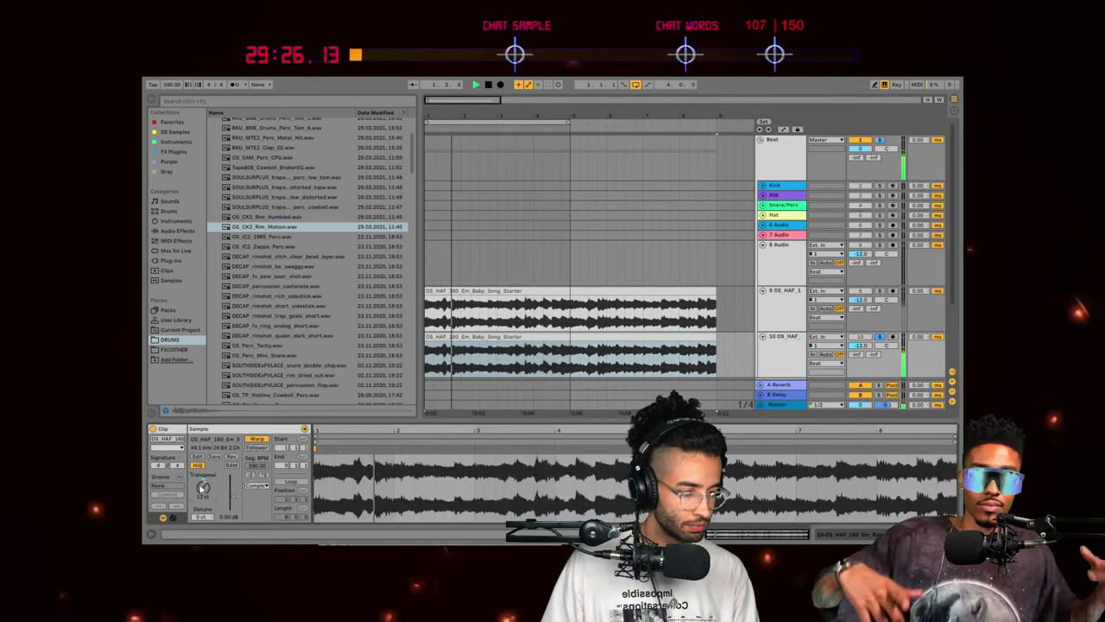
{"action": "scroll", "coordinate": [866, 293], "scroll_direction": "down", "scroll_amount": 3}
{"action": "left_click_drag", "start_coordinate": [866, 292], "coordinate": [867, 305]}
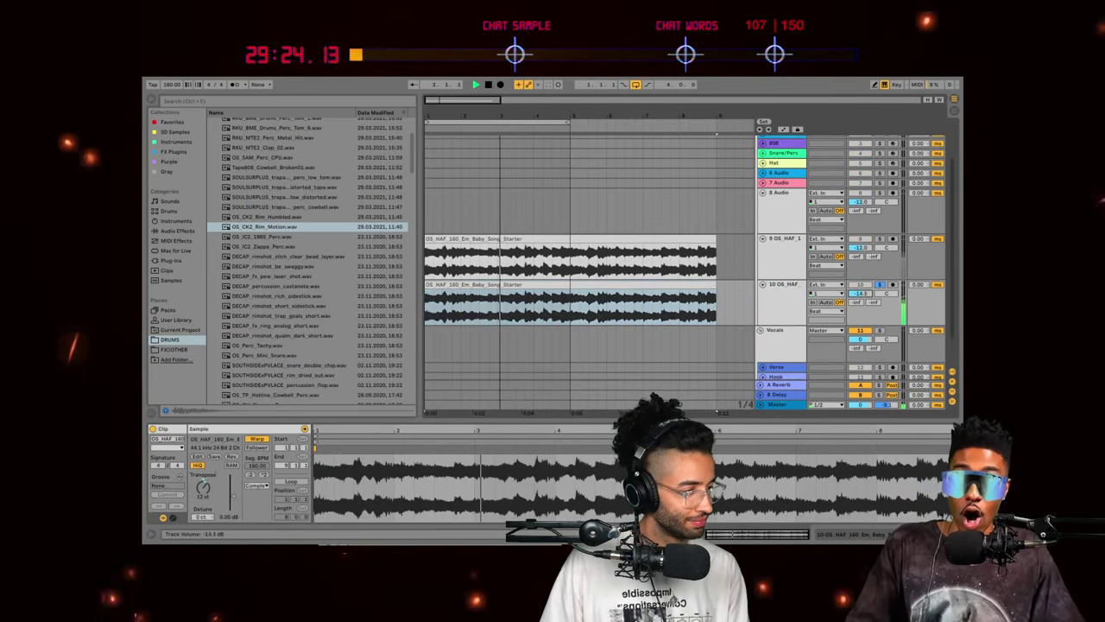
Step: Turn on the Cassette effect on track 10 and open its plug-in window
{"action": "left_click_drag", "start_coordinate": [481, 99], "coordinate": [481, 80]}
{"action": "left_click", "coordinate": [796, 295]}
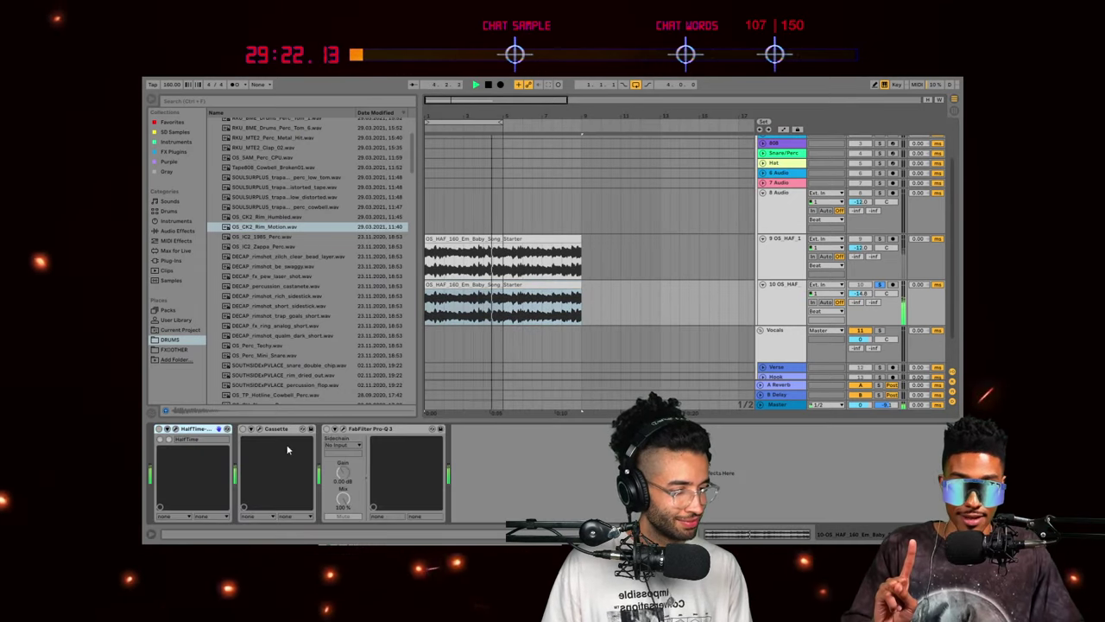
{"action": "left_click", "coordinate": [278, 441]}
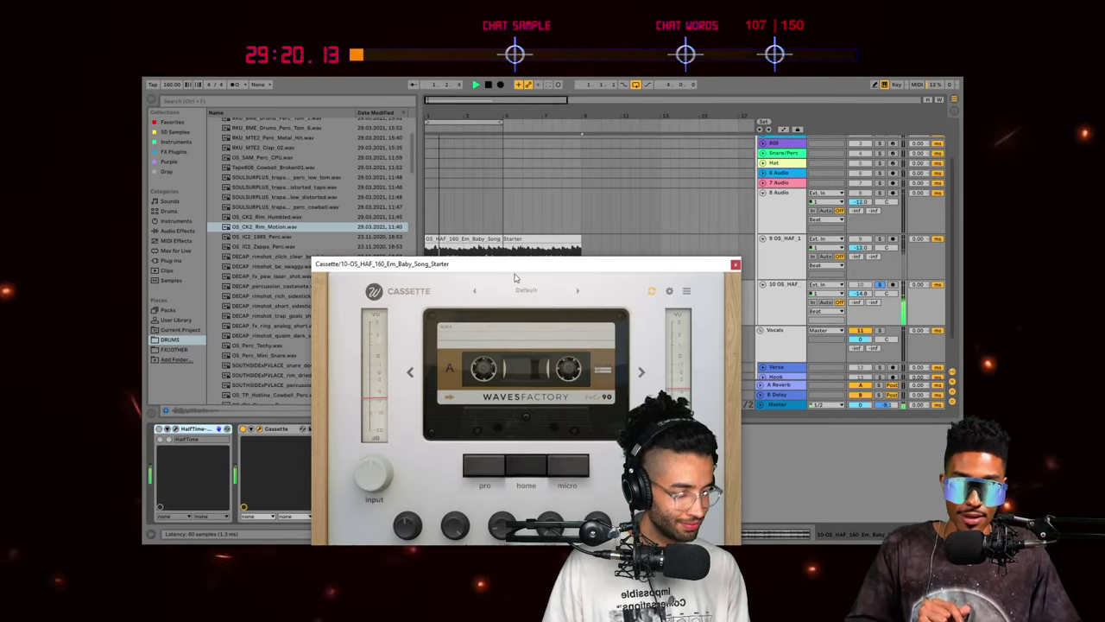
Step: Load the Torley - Mellow My Harsh artist preset in Cassette on track 10 and close the plug-in window
{"action": "left_click", "coordinate": [526, 290]}
{"action": "mouse_move", "coordinate": [518, 361]}
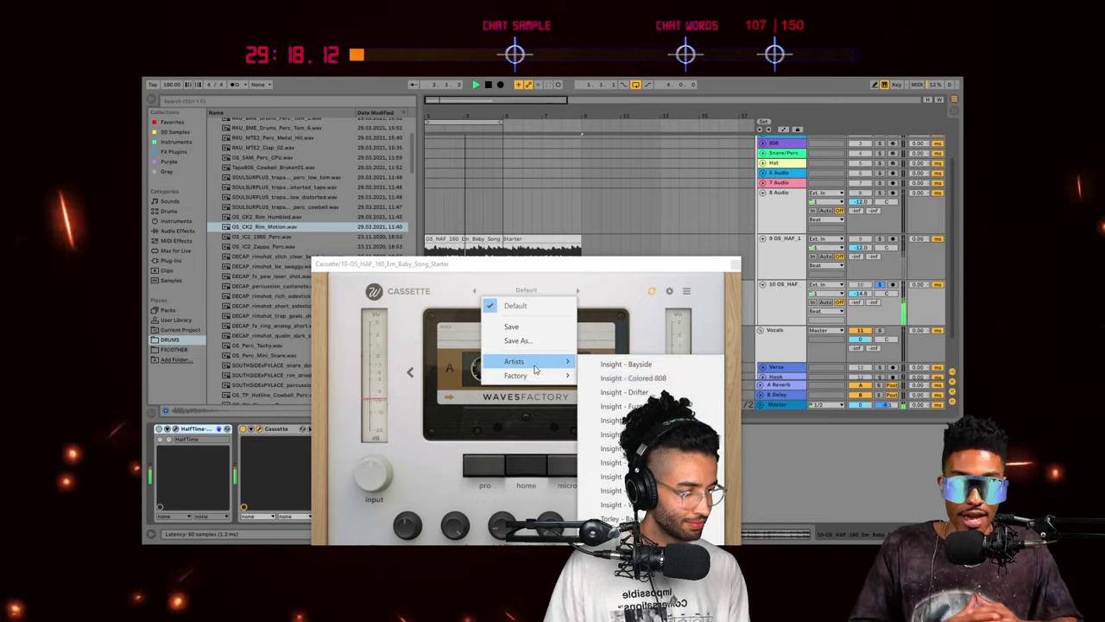
{"action": "left_click", "coordinate": [628, 532]}
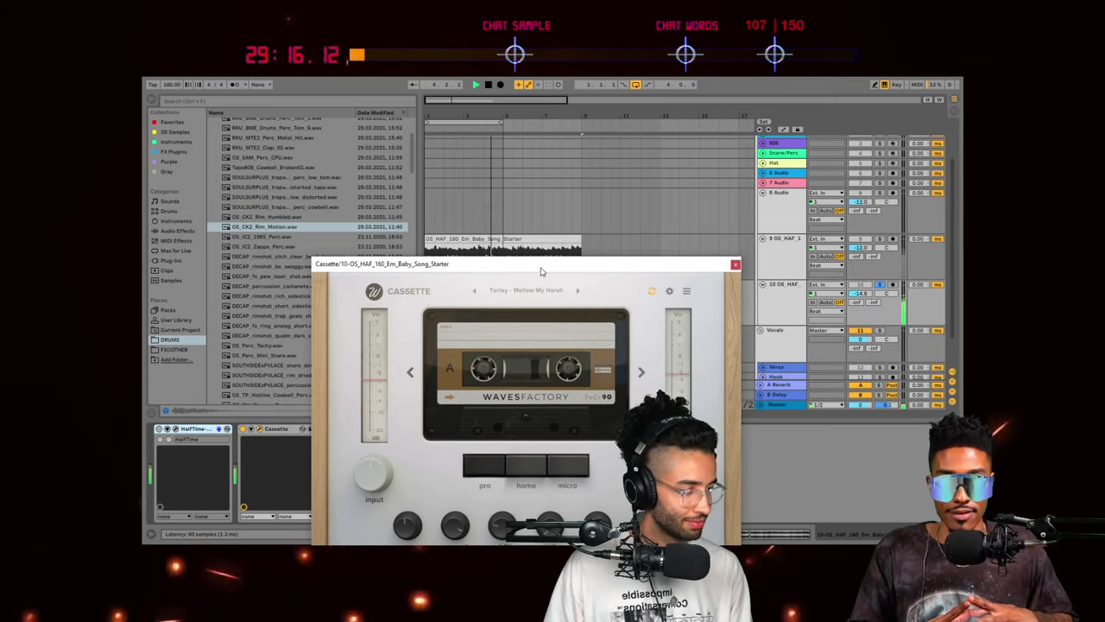
{"action": "left_click_drag", "start_coordinate": [542, 265], "coordinate": [591, 221]}
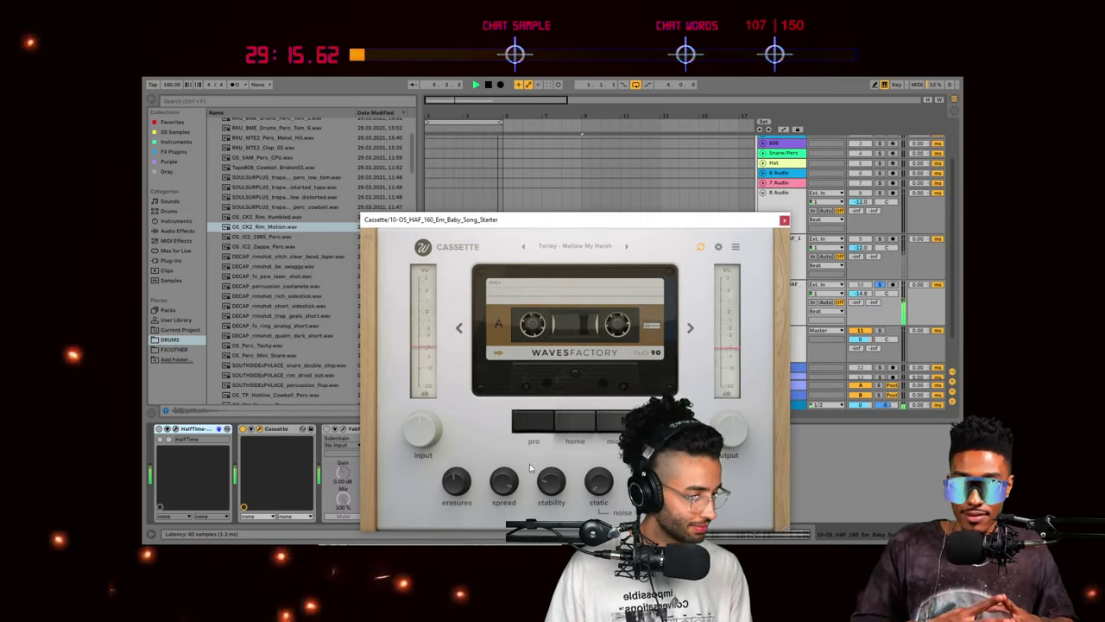
{"action": "left_click", "coordinate": [783, 221]}
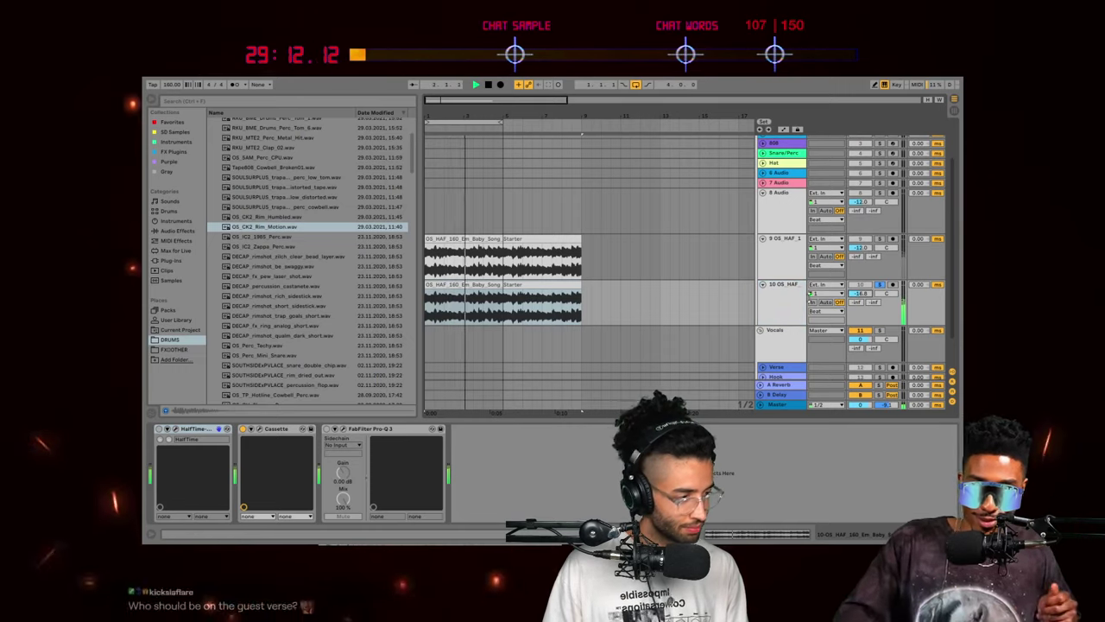
Step: Duplicate track 9 with its Baby_Song_Starter clip and solo the new copy
{"action": "scroll", "coordinate": [756, 243], "scroll_direction": "down", "scroll_amount": 1}
{"action": "left_click", "coordinate": [892, 233]}
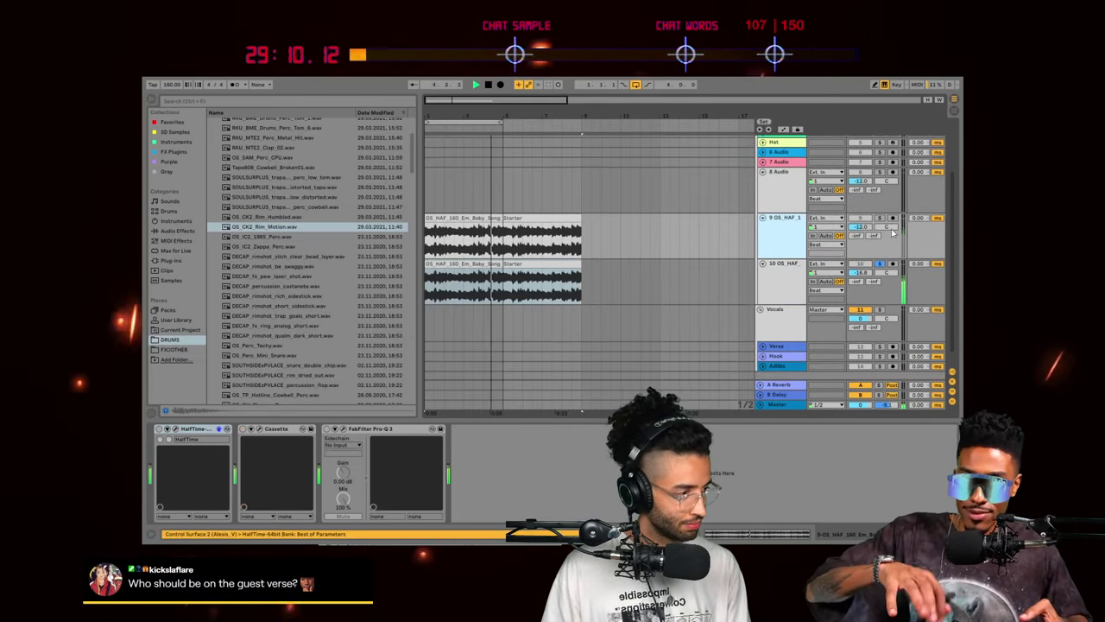
{"action": "key", "text": "ctrl+d"}
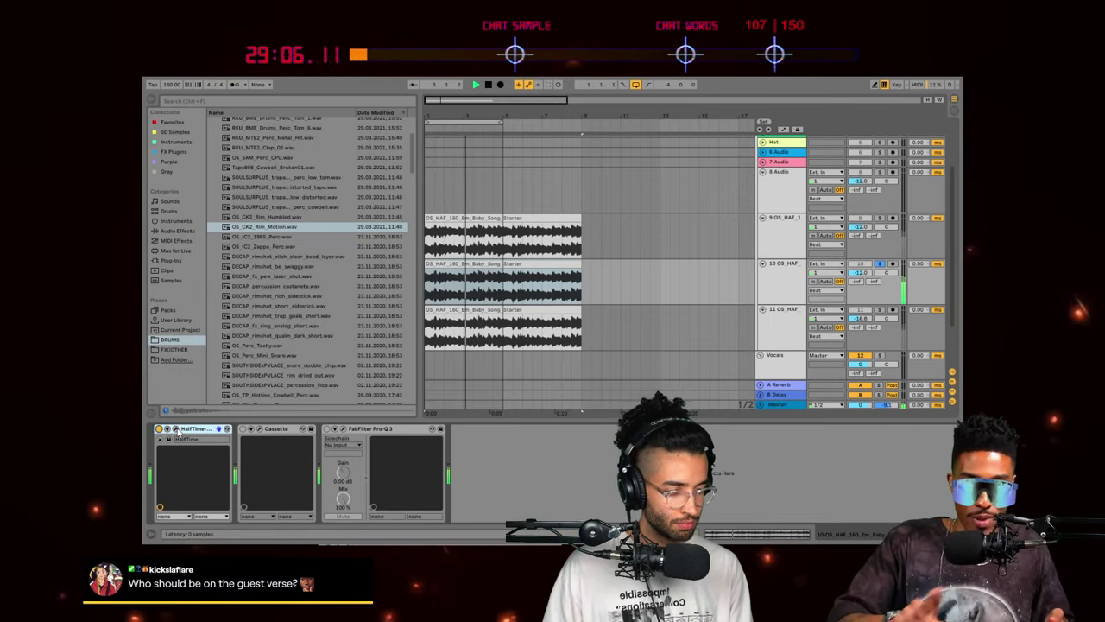
Step: Turn on HalfTime on the new track 10 and set its loop length to 1/4
{"action": "left_click", "coordinate": [176, 429]}
{"action": "left_click", "coordinate": [459, 394]}
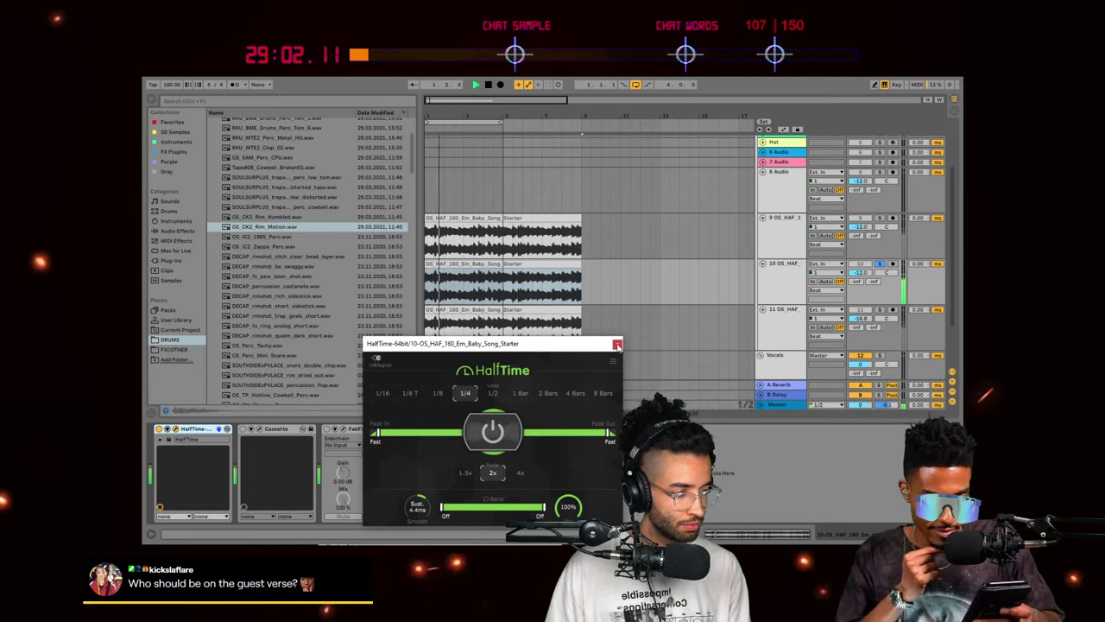
{"action": "left_click", "coordinate": [616, 344]}
Step: Raise the low-cut frequency in track 10's FabFilter Pro-Q 3 to about 132 Hz and close the plug-in window
{"action": "left_click", "coordinate": [776, 293]}
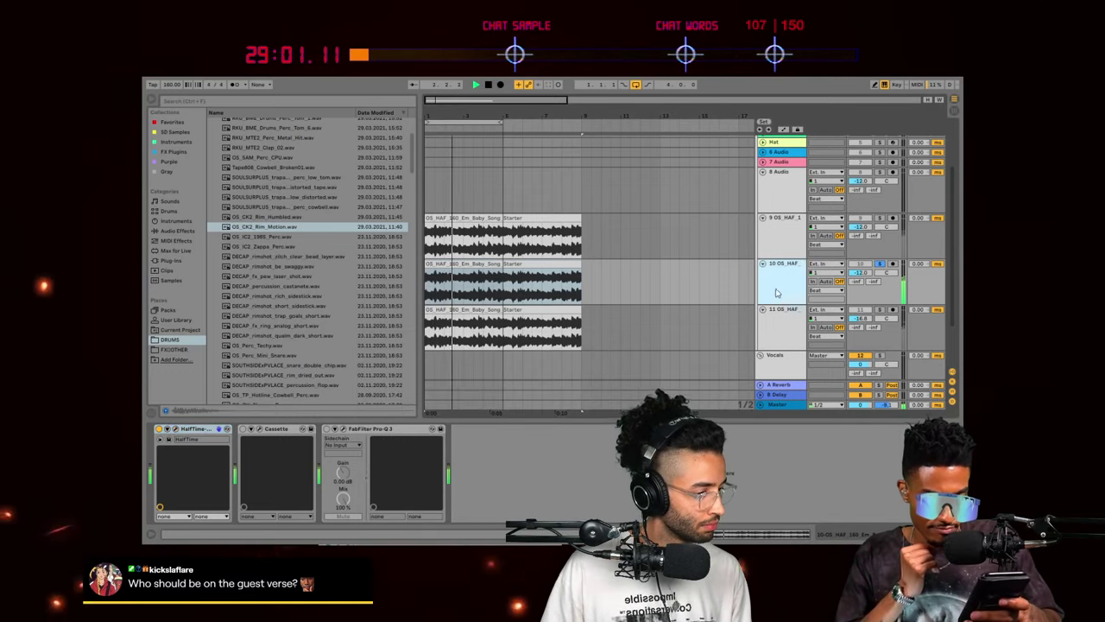
{"action": "left_click", "coordinate": [345, 429]}
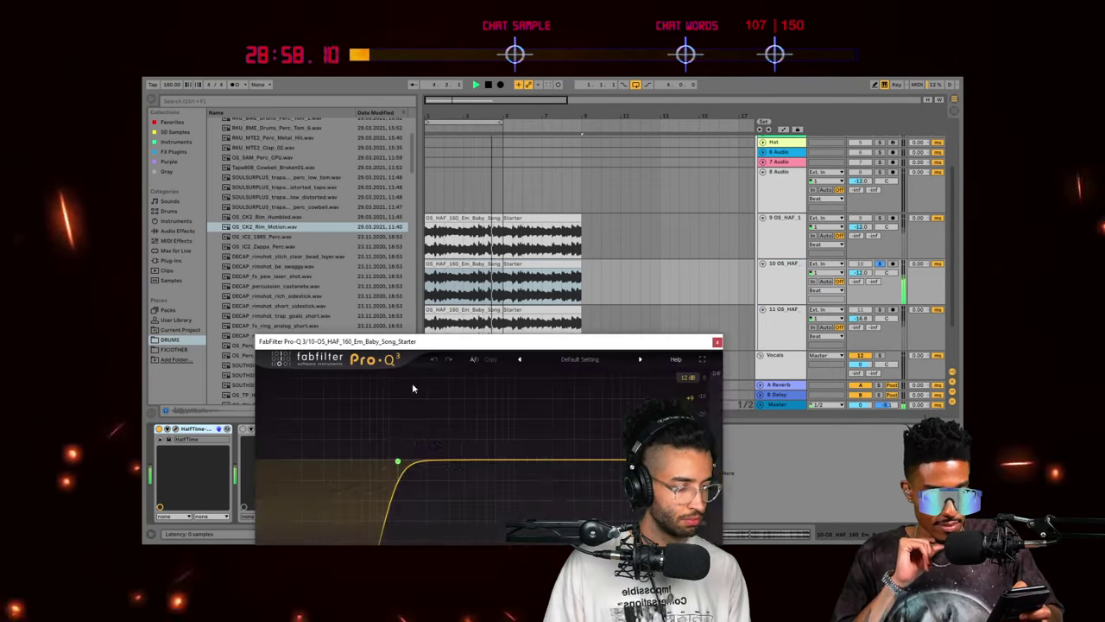
{"action": "left_click_drag", "start_coordinate": [404, 461], "coordinate": [402, 466]}
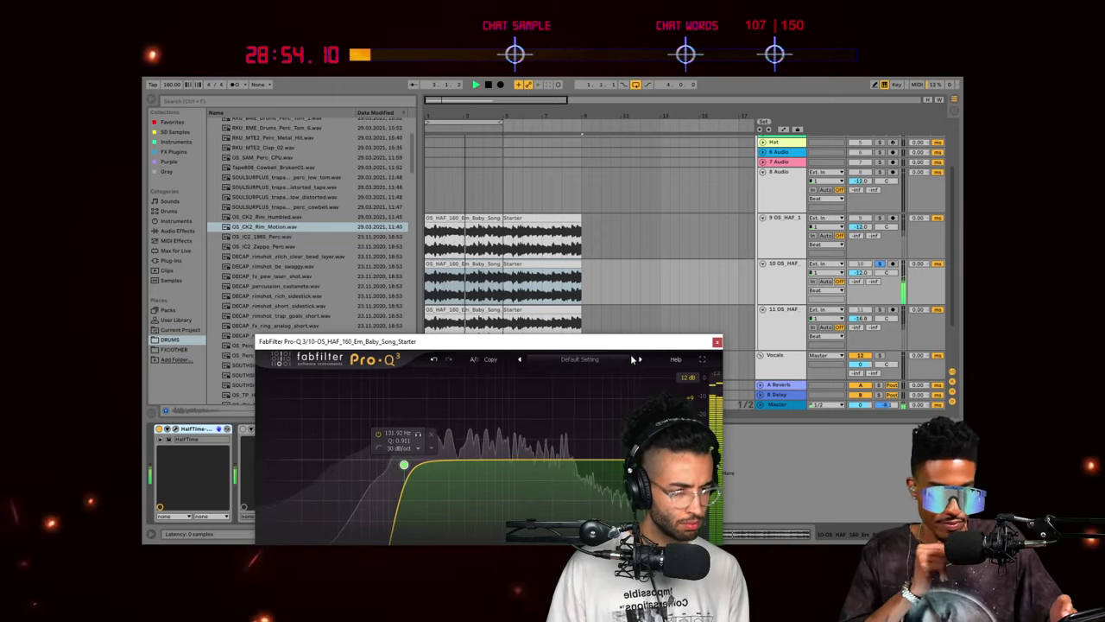
{"action": "left_click", "coordinate": [717, 342]}
Step: Color the Baby_Song_Starter clip on track 10 blue and the one on track 11 pink
{"action": "left_click", "coordinate": [488, 266]}
{"action": "right_click", "coordinate": [488, 266]}
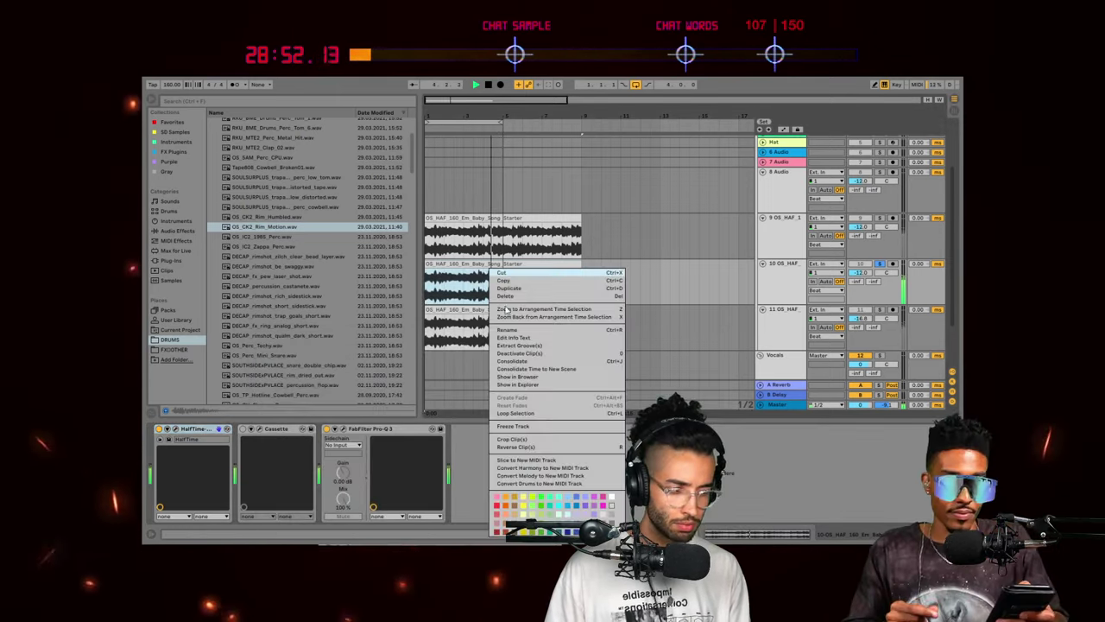
{"action": "left_click", "coordinate": [575, 496]}
{"action": "left_click", "coordinate": [493, 291]}
{"action": "right_click", "coordinate": [490, 318]}
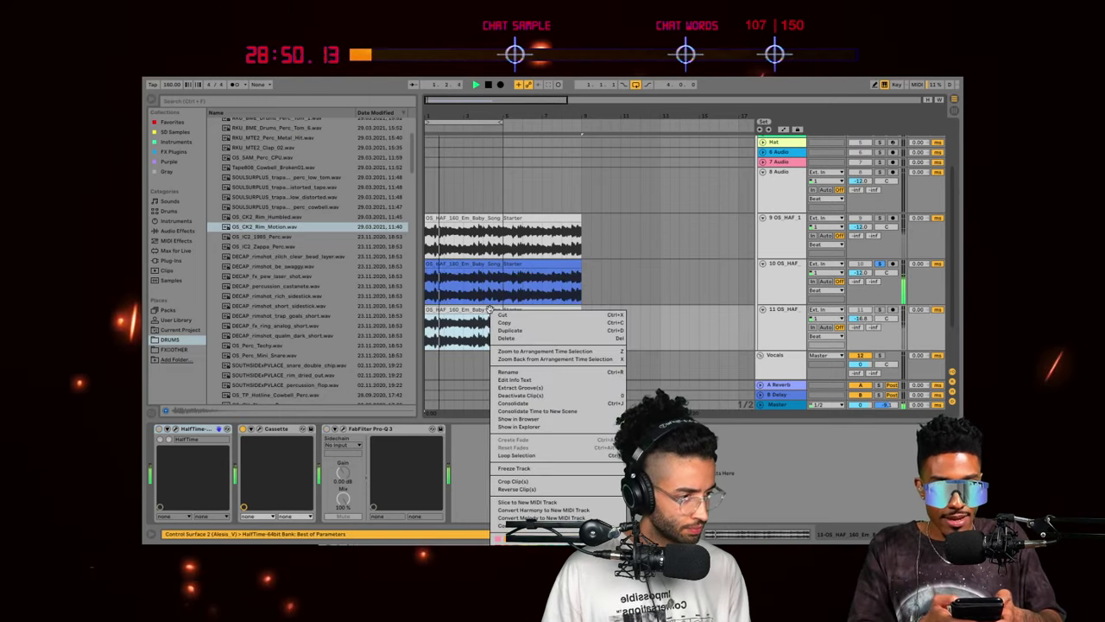
{"action": "left_click", "coordinate": [523, 373]}
Step: Turn off track 10's solo and mute track 9 while comparing the Baby_Song_Starter layers
{"action": "scroll", "coordinate": [686, 302], "scroll_direction": "up", "scroll_amount": 2}
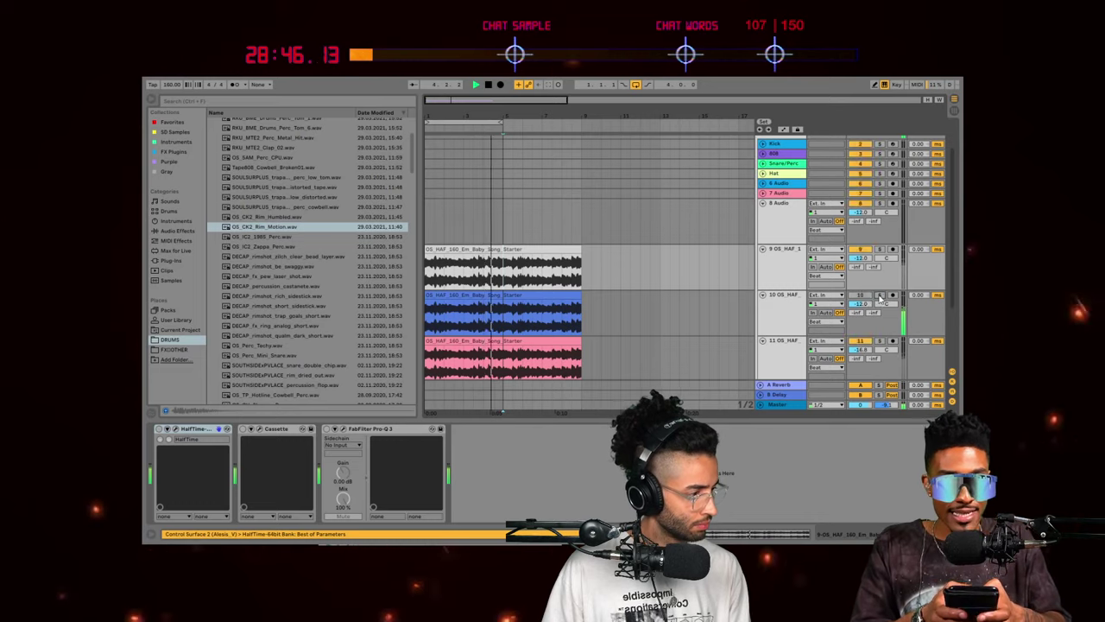
{"action": "scroll", "coordinate": [877, 276], "scroll_direction": "down", "scroll_amount": 2}
{"action": "left_click", "coordinate": [864, 212]}
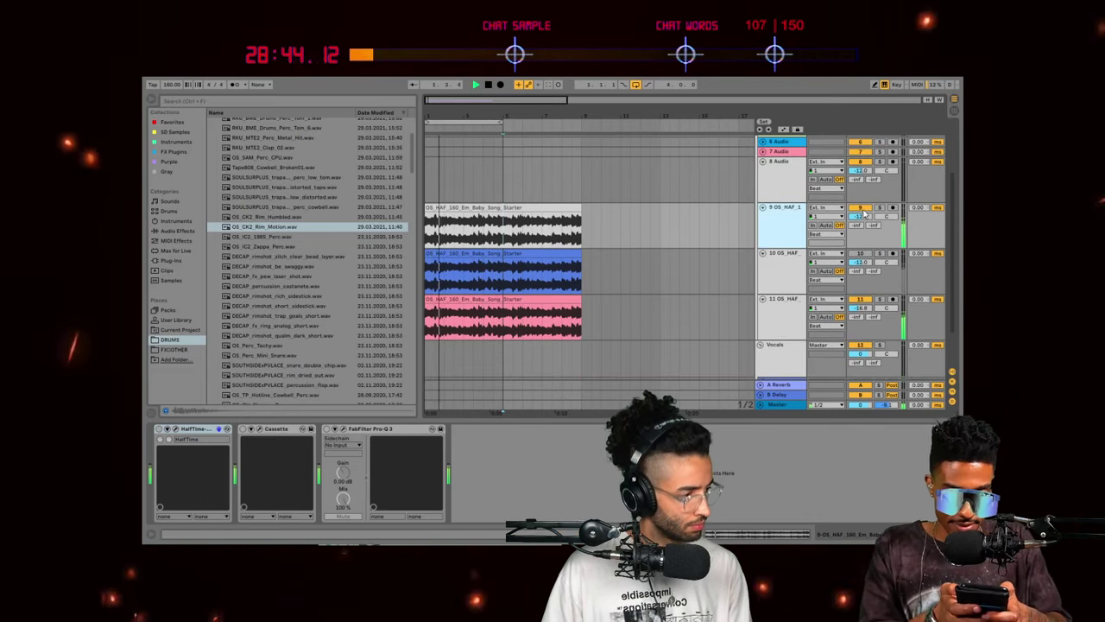
{"action": "scroll", "coordinate": [698, 279], "scroll_direction": "down", "scroll_amount": 2}
{"action": "scroll", "coordinate": [698, 278], "scroll_direction": "up", "scroll_amount": 5}
{"action": "scroll", "coordinate": [716, 282], "scroll_direction": "down", "scroll_amount": 5}
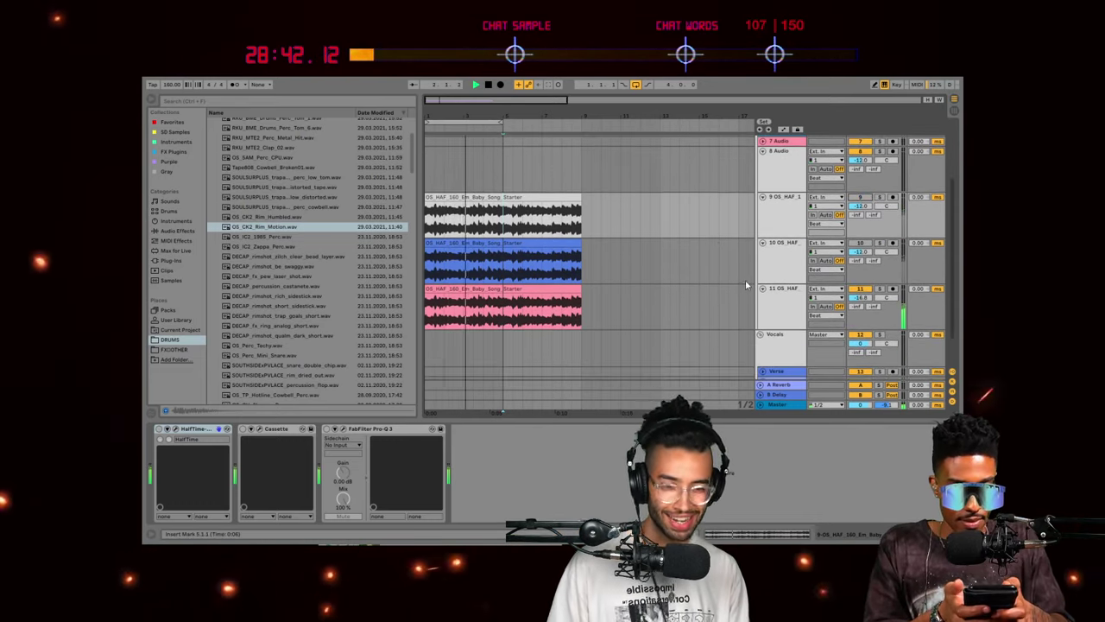
{"action": "scroll", "coordinate": [734, 271], "scroll_direction": "up", "scroll_amount": 3}
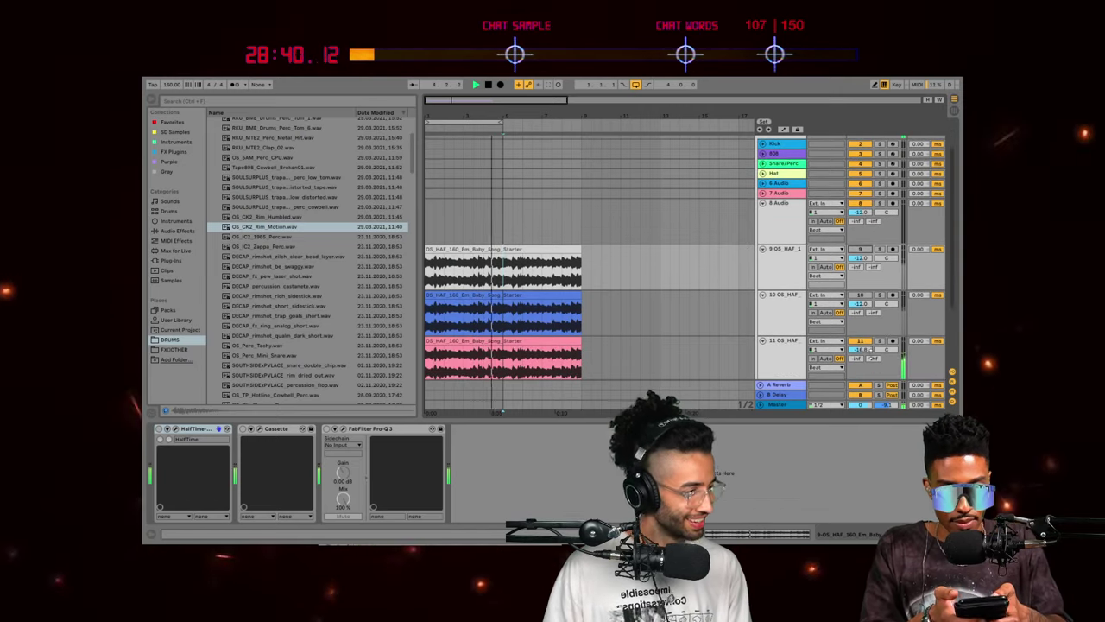
Step: Create an empty four-bar MIDI clip at the start of the Snare/Perc track
{"action": "scroll", "coordinate": [752, 233], "scroll_direction": "up", "scroll_amount": 2}
{"action": "left_click", "coordinate": [781, 215]}
{"action": "left_click", "coordinate": [781, 205]}
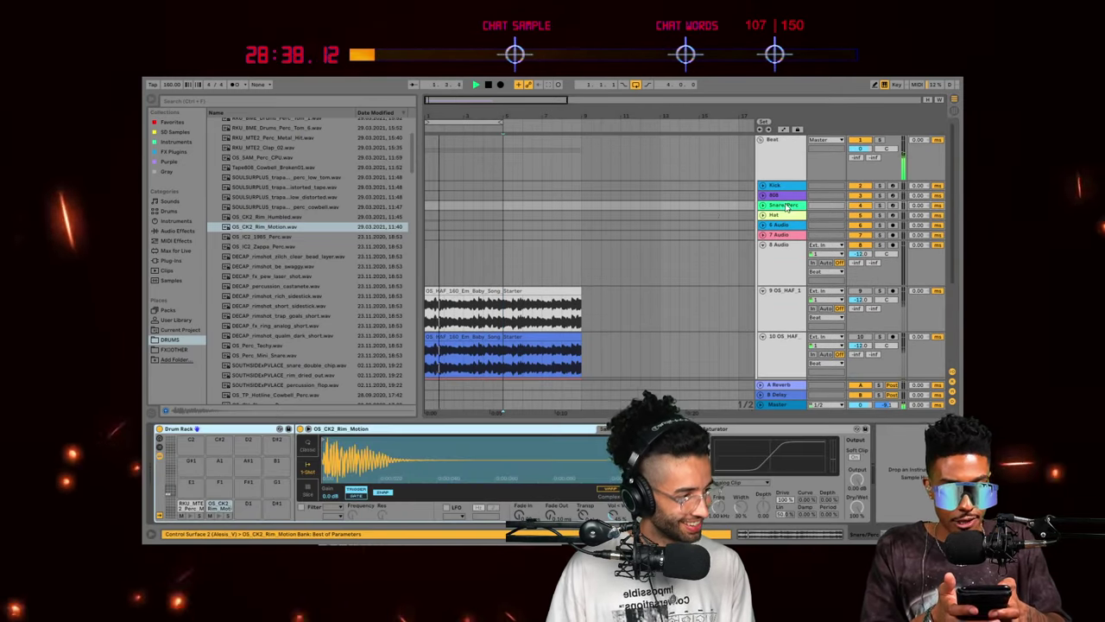
{"action": "left_click_drag", "start_coordinate": [500, 205], "coordinate": [363, 215]}
{"action": "key", "text": "ctrl+shift+m"}
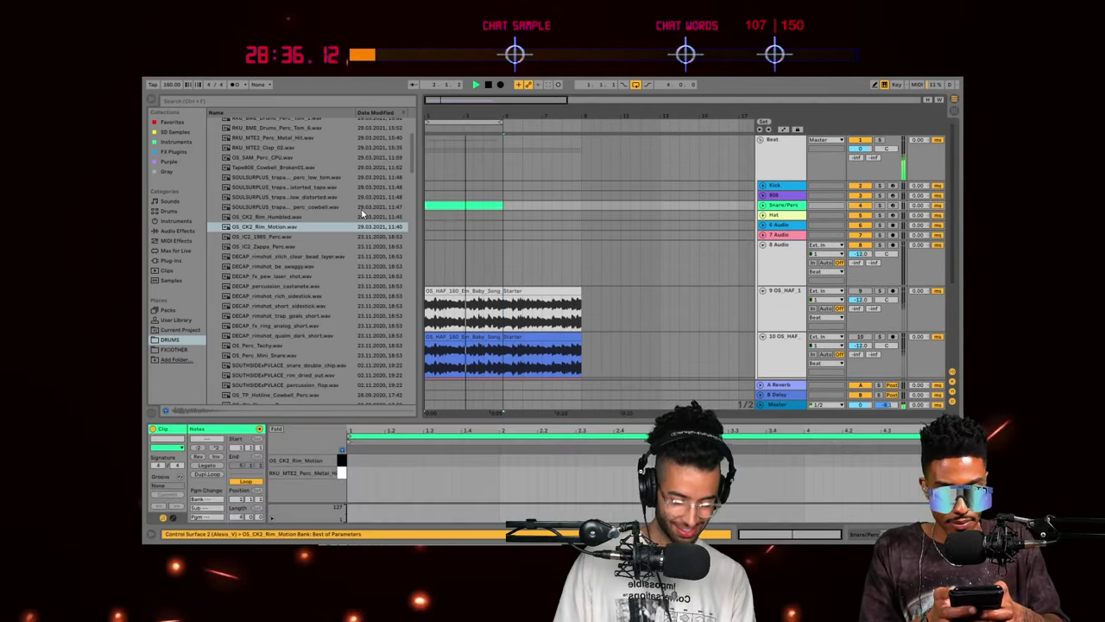
Step: Add OS_CK2_Rim_Motion notes at 1.3, 2.1.3 and 2.3 and duplicate the two-bar pattern into bars 3 and 4
{"action": "double_click", "coordinate": [428, 460]}
{"action": "key", "text": "space"}
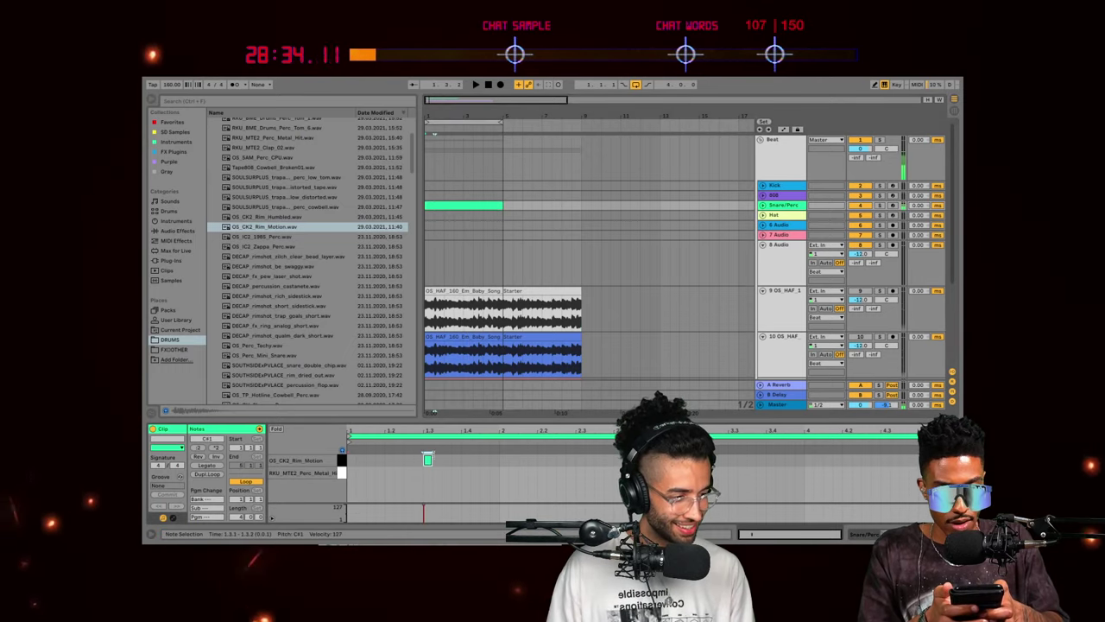
{"action": "double_click", "coordinate": [524, 459]}
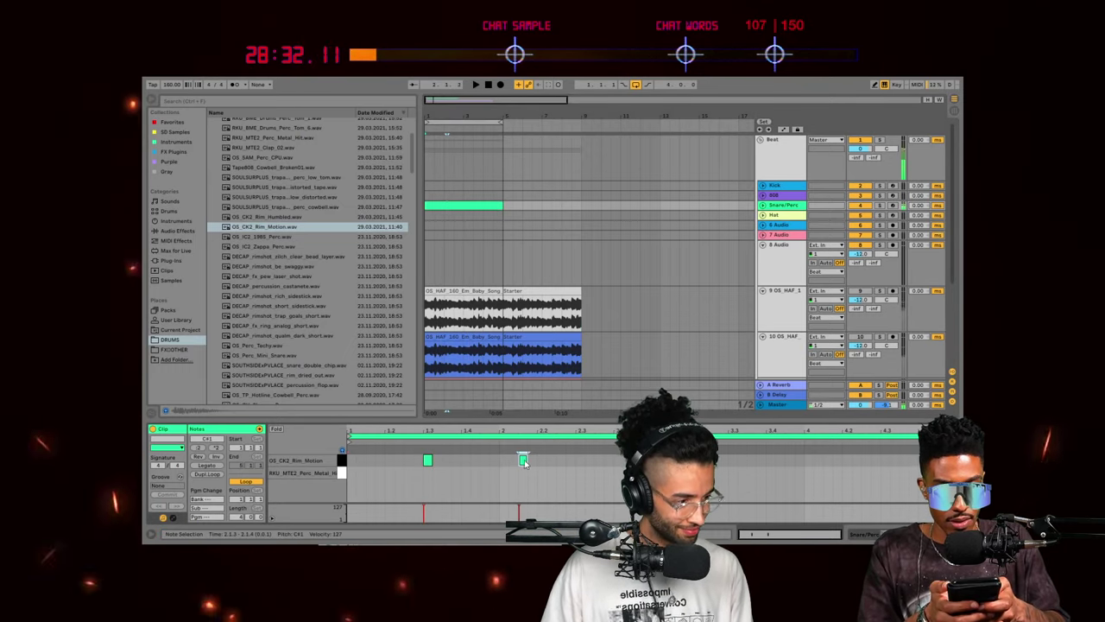
{"action": "double_click", "coordinate": [581, 460]}
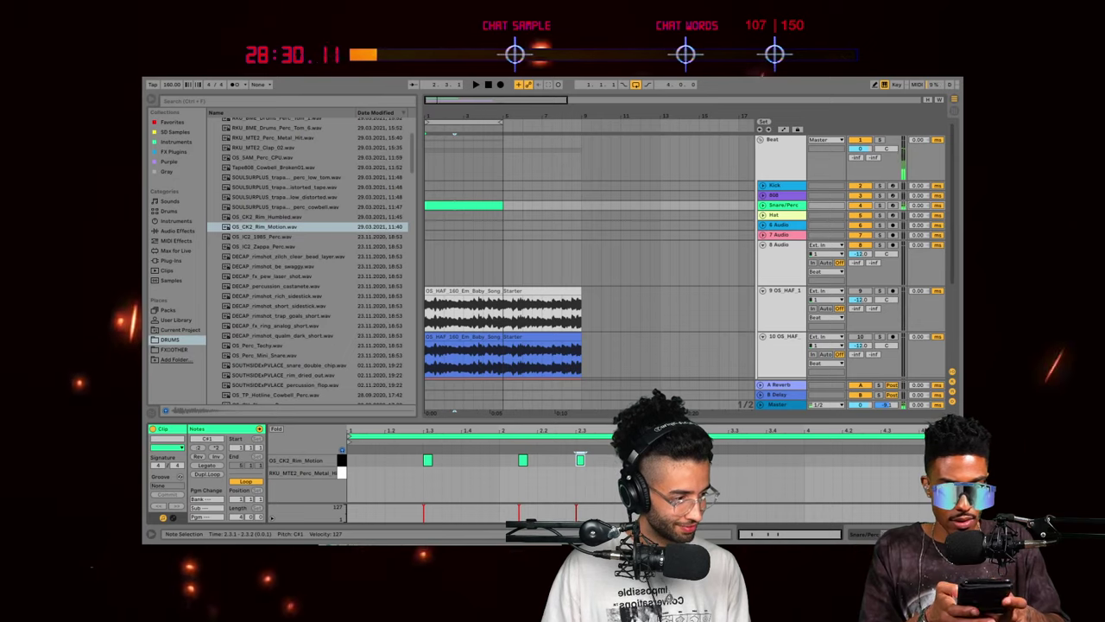
{"action": "key", "text": "ctrl+a"}
{"action": "key", "text": "ctrl+d"}
{"action": "key", "text": "space"}
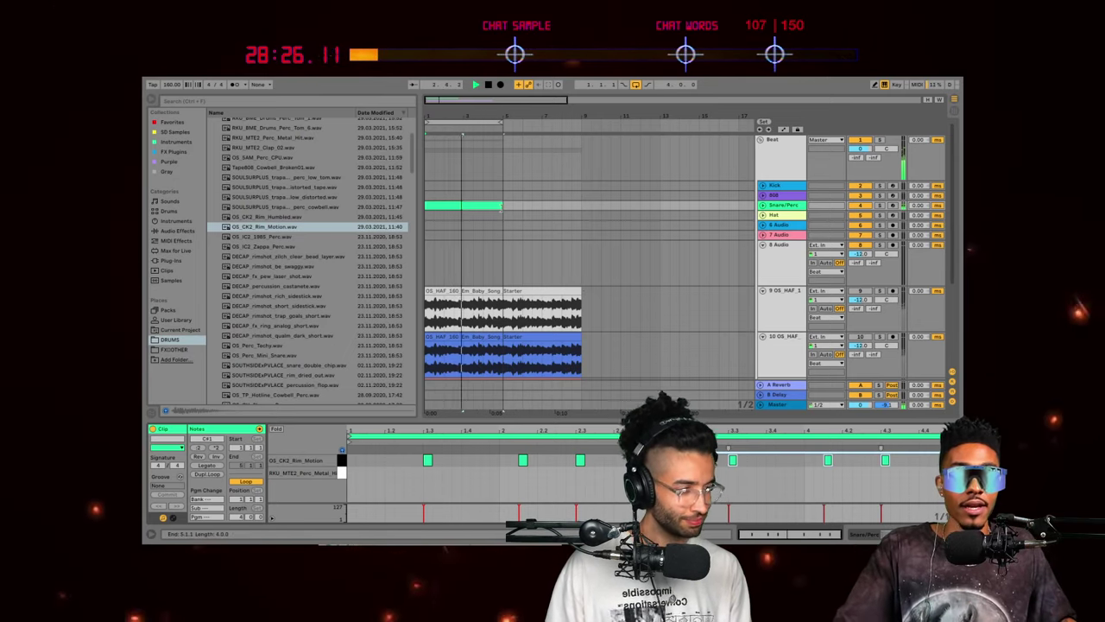
Step: Extend the Snare/Perc part to eight bars and lengthen the arrangement loop to the same eight bars
{"action": "left_click_drag", "start_coordinate": [500, 205], "coordinate": [581, 205]}
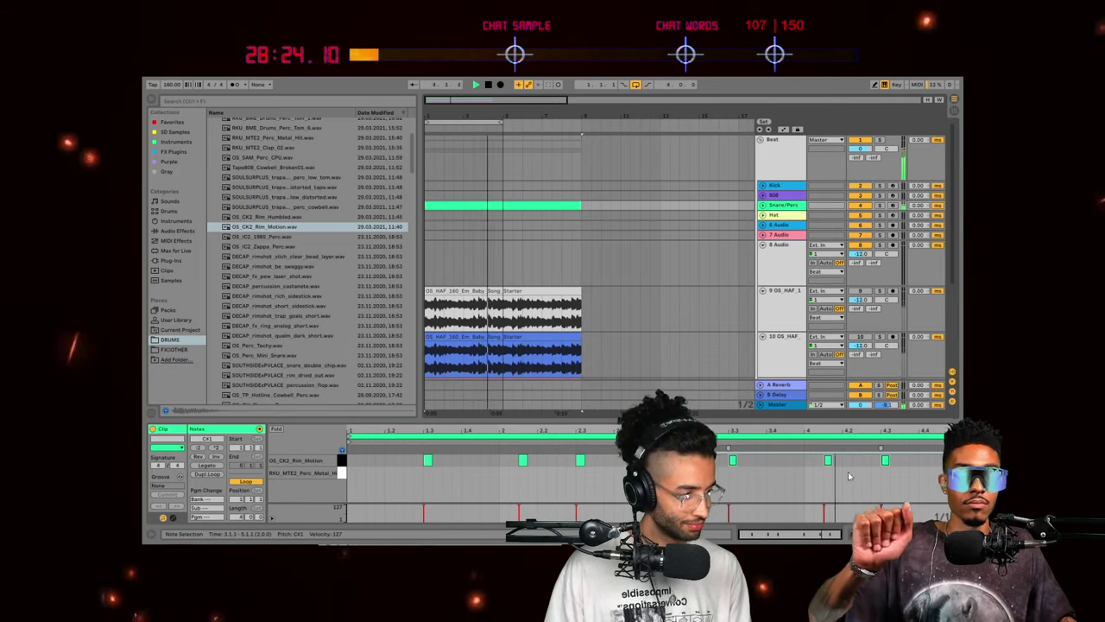
{"action": "key", "text": "space"}
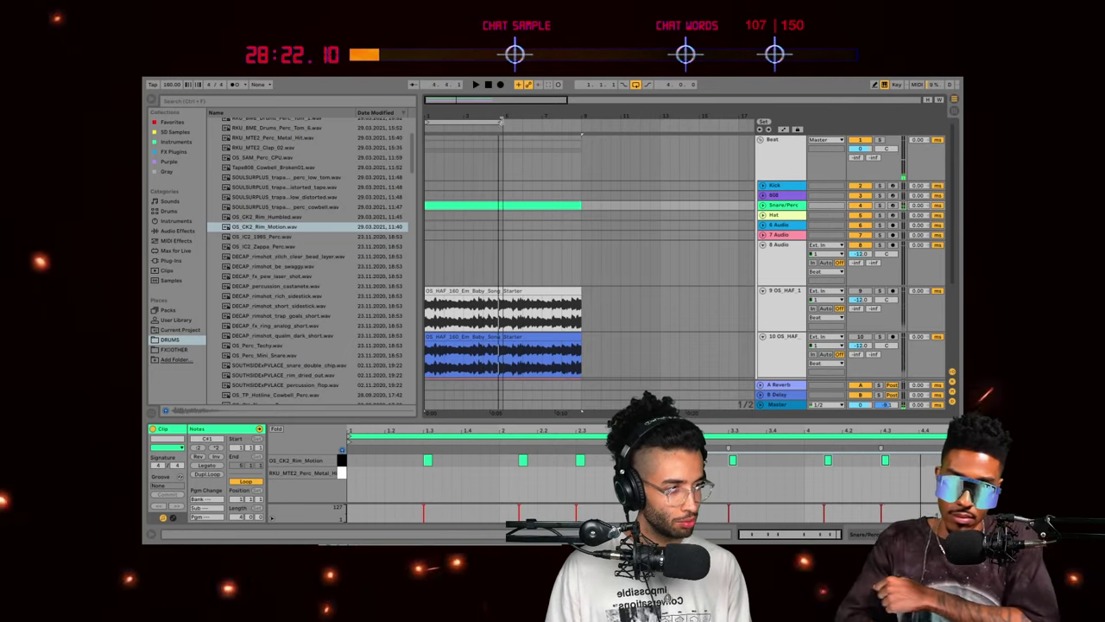
{"action": "left_click", "coordinate": [600, 131]}
{"action": "left_click", "coordinate": [506, 206]}
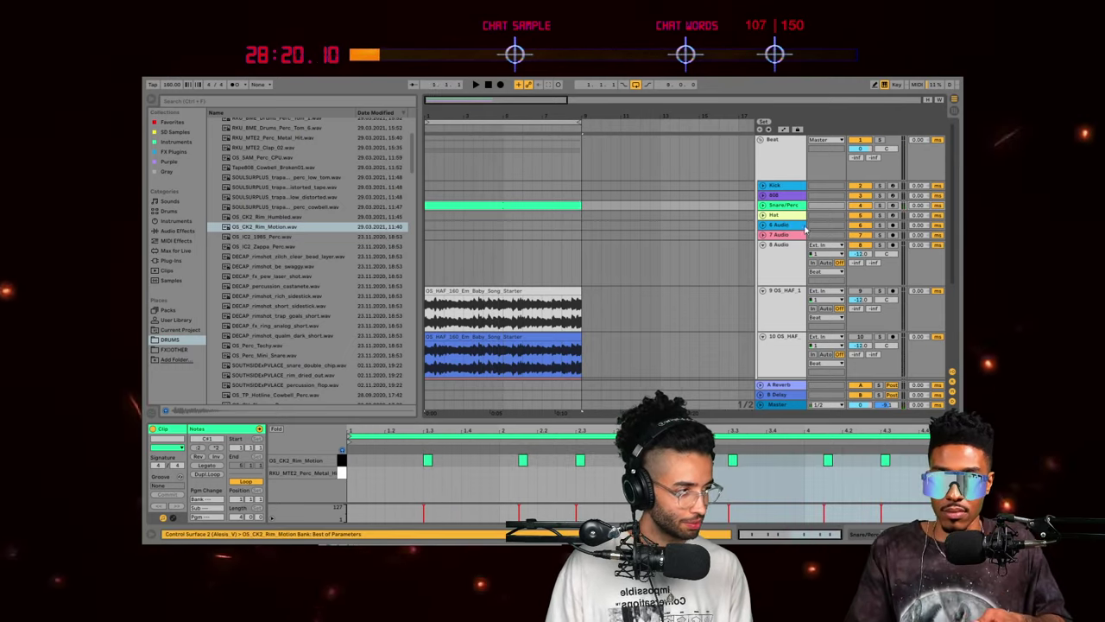
{"action": "double_click", "coordinate": [785, 206]}
{"action": "double_click", "coordinate": [490, 206]}
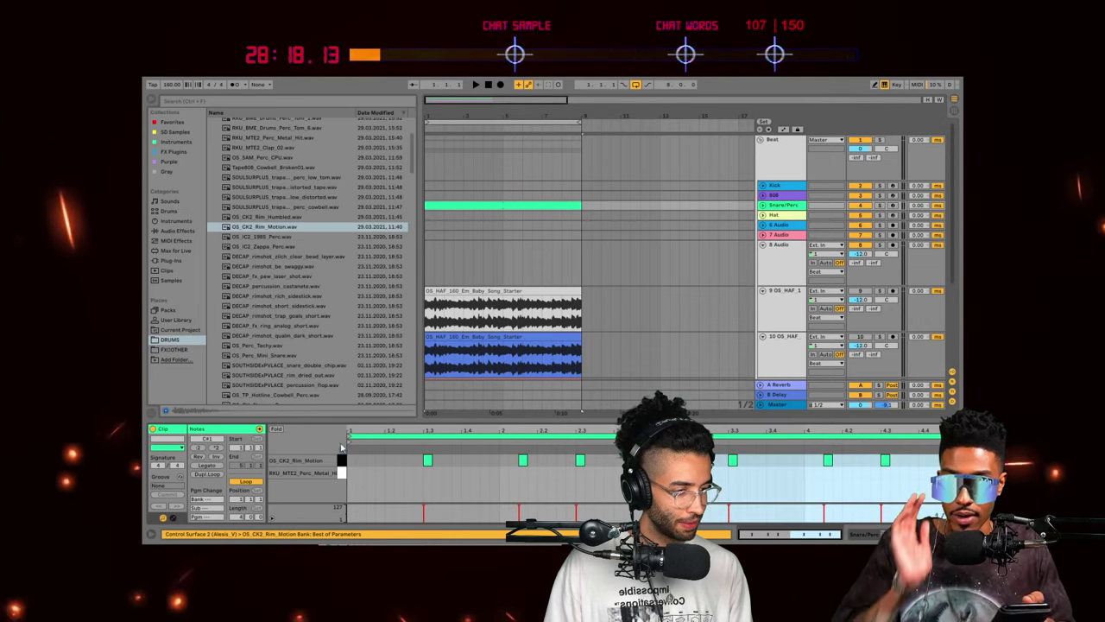
Step: Audition the percussion and rimshot samples in the DRUMS folder down to SOUTHSIDExPVLACE_rim_dried_out.wav
{"action": "key", "text": "Down"}
{"action": "left_click", "coordinate": [284, 246]}
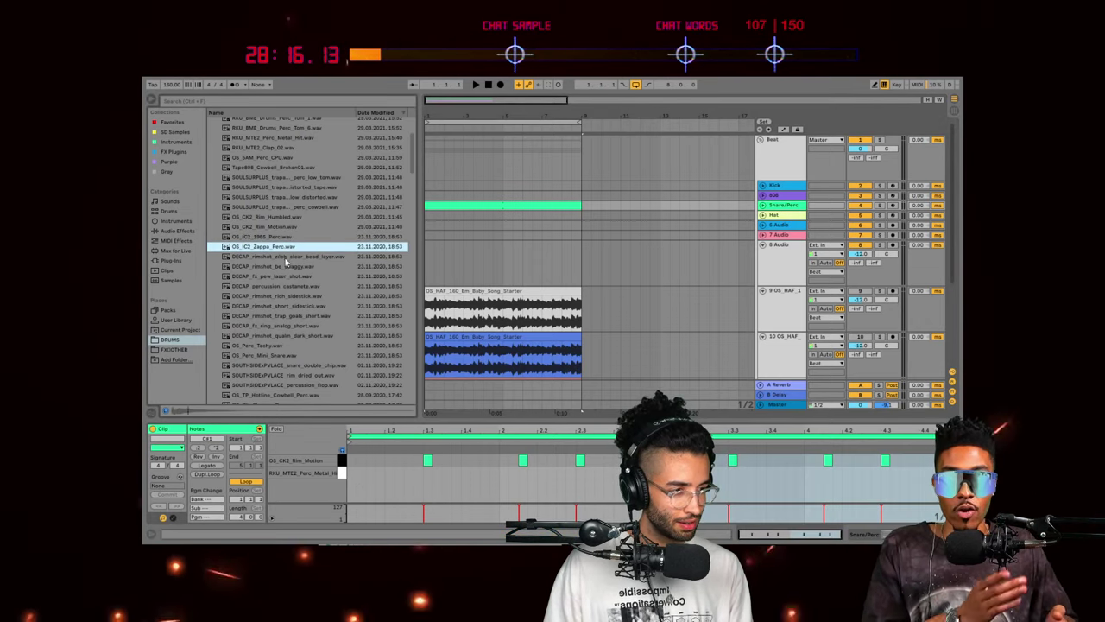
{"action": "left_click", "coordinate": [286, 256]}
{"action": "left_click", "coordinate": [287, 266]}
{"action": "left_click", "coordinate": [289, 287]}
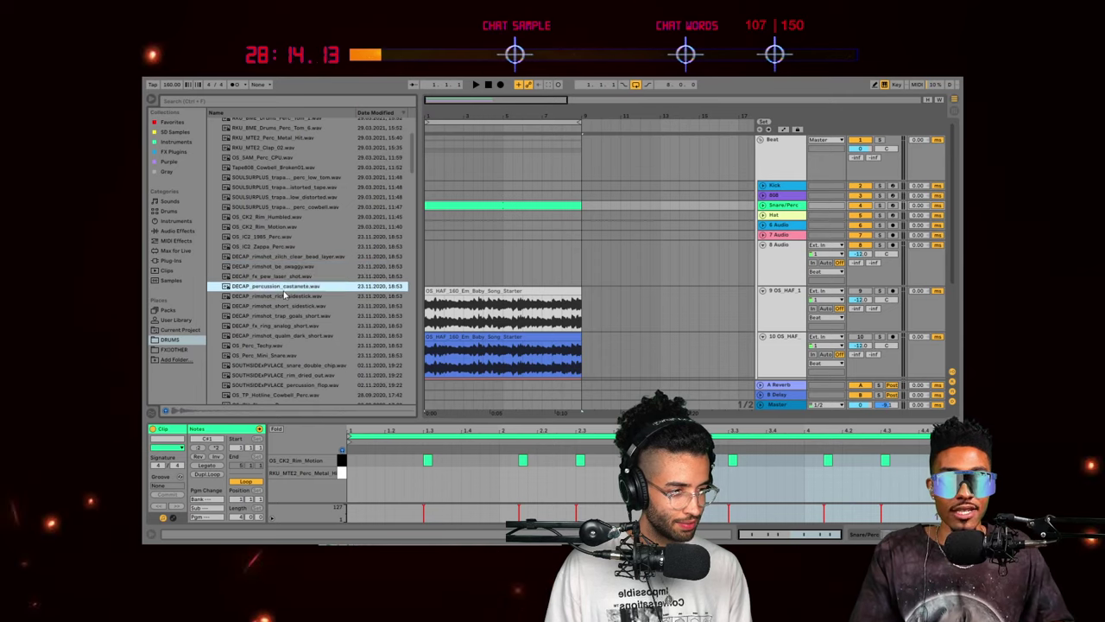
{"action": "left_click", "coordinate": [291, 297]}
{"action": "left_click", "coordinate": [293, 306]}
{"action": "scroll", "coordinate": [294, 306], "scroll_direction": "down", "scroll_amount": 1}
{"action": "left_click", "coordinate": [294, 305]}
{"action": "scroll", "coordinate": [294, 305], "scroll_direction": "down", "scroll_amount": 1}
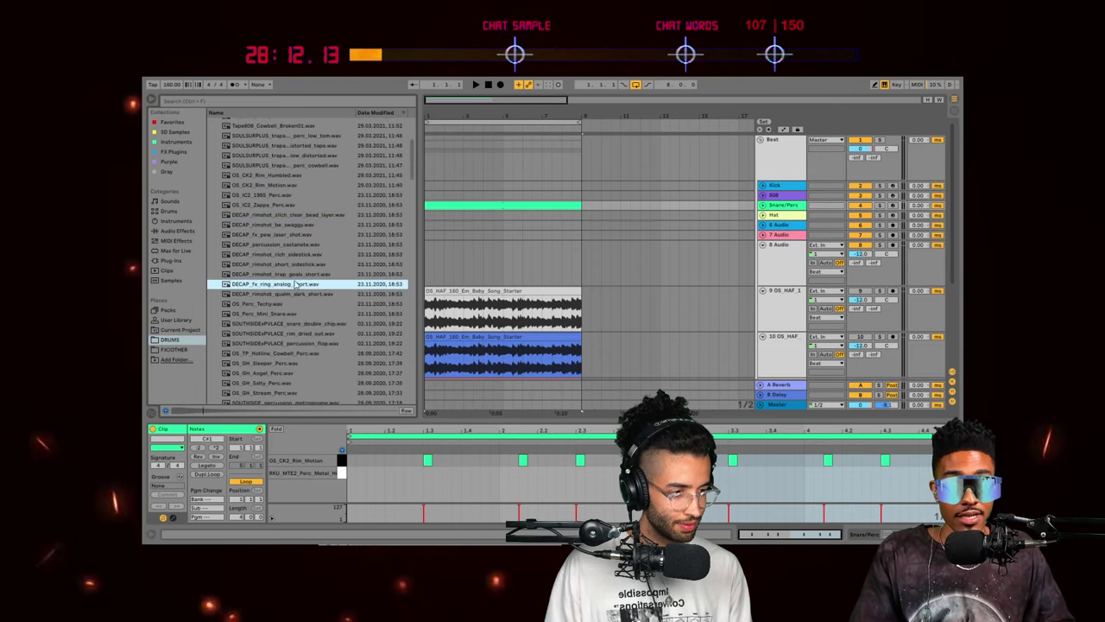
{"action": "left_click", "coordinate": [292, 304]}
{"action": "scroll", "coordinate": [290, 309], "scroll_direction": "down", "scroll_amount": 2}
{"action": "left_click", "coordinate": [298, 273]}
{"action": "left_click", "coordinate": [303, 283]}
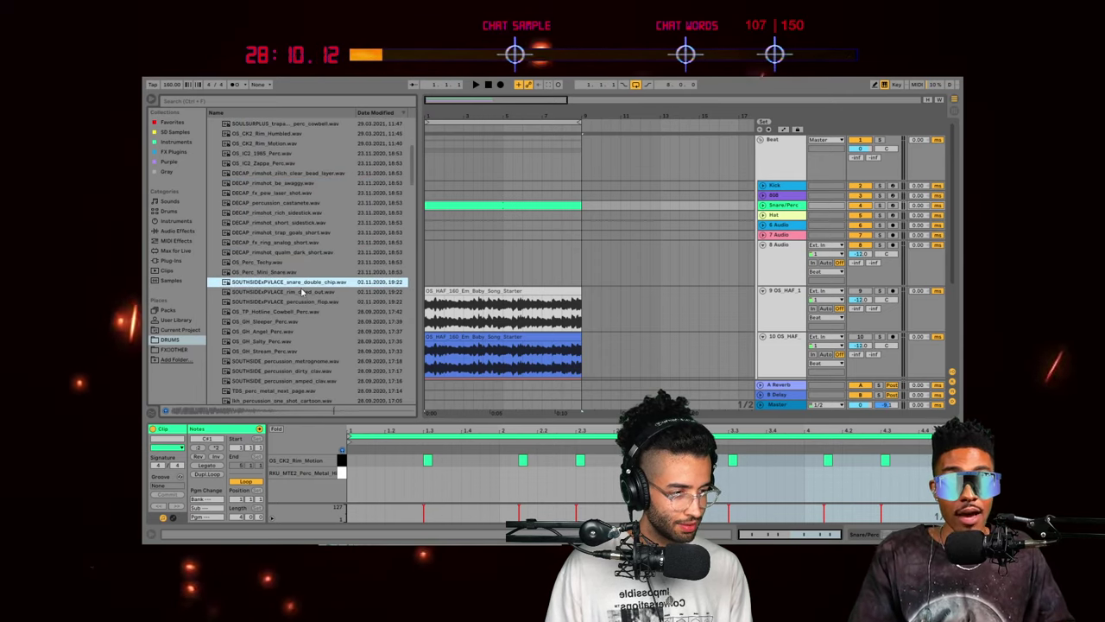
{"action": "left_click", "coordinate": [305, 292]}
{"action": "scroll", "coordinate": [305, 302], "scroll_direction": "down", "scroll_amount": 2}
{"action": "left_click", "coordinate": [309, 242]}
{"action": "left_click", "coordinate": [309, 250]}
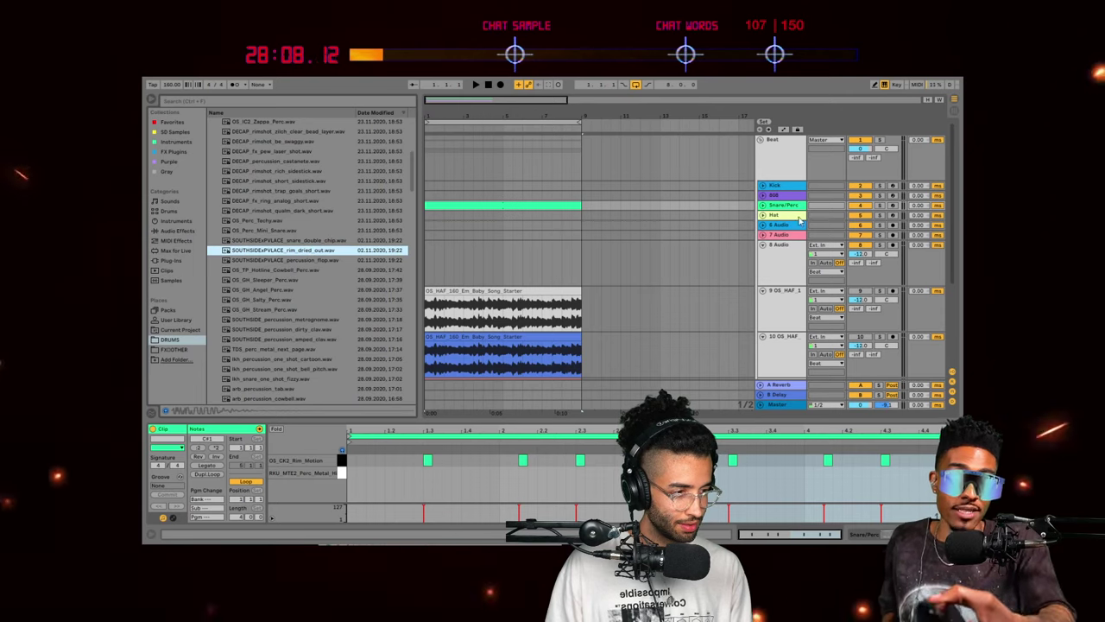
Step: Load SOUTHSIDExPVLACE_rim_dried_out.wav onto pad D1 of the Snare/Perc Drum Rack and add its note at 4.4 in the clip
{"action": "key", "text": "shift+Tab"}
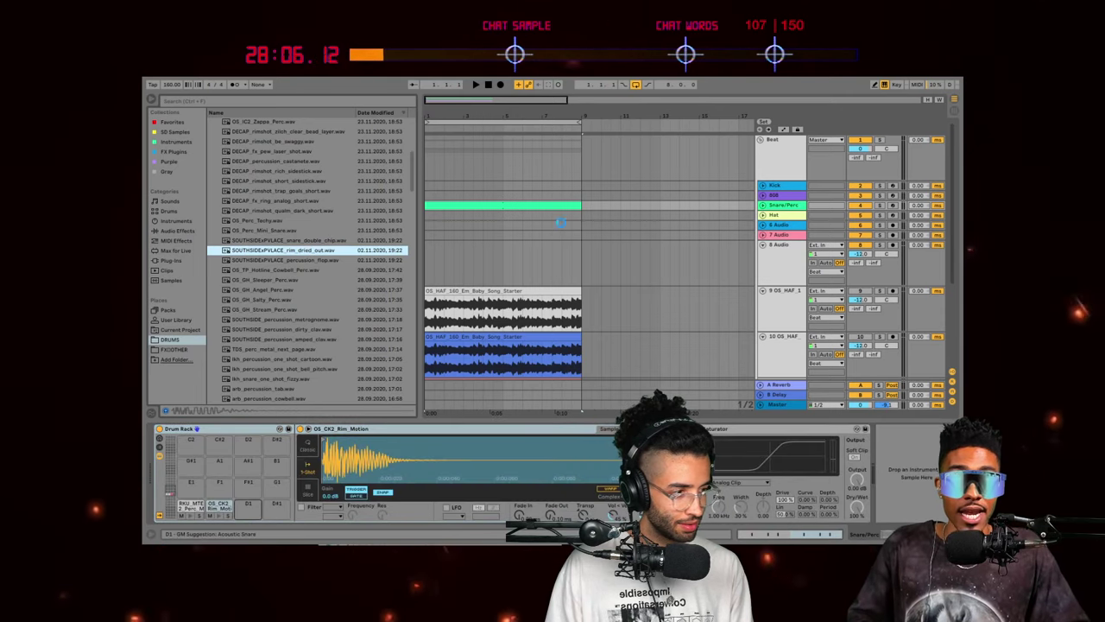
{"action": "double_click", "coordinate": [544, 206]}
{"action": "double_click", "coordinate": [923, 460]}
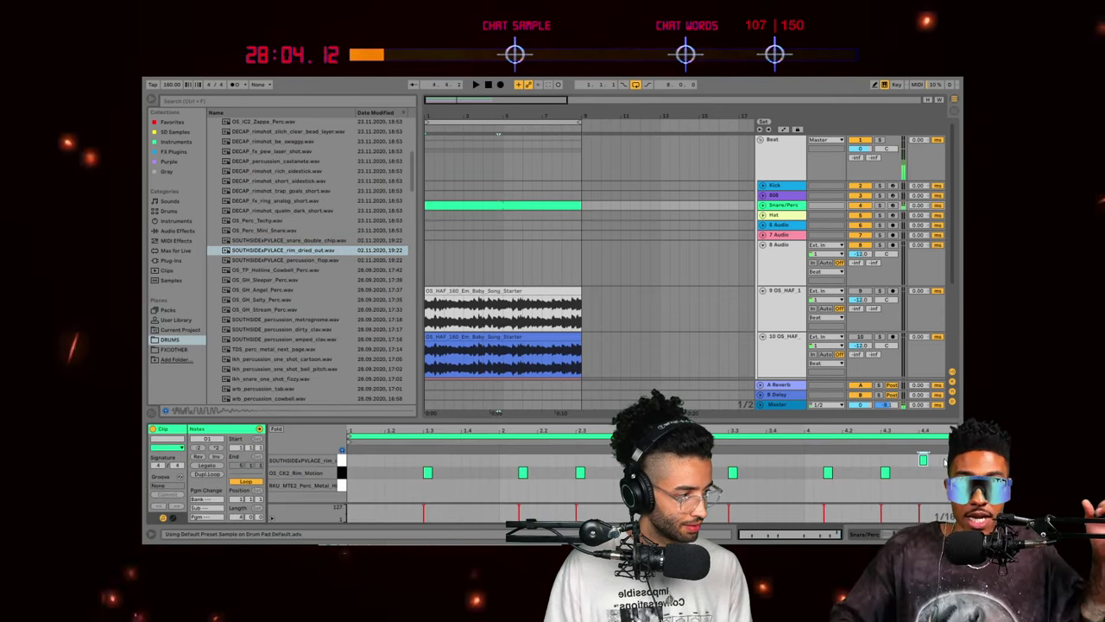
{"action": "left_click", "coordinate": [946, 461]}
{"action": "key", "text": "space"}
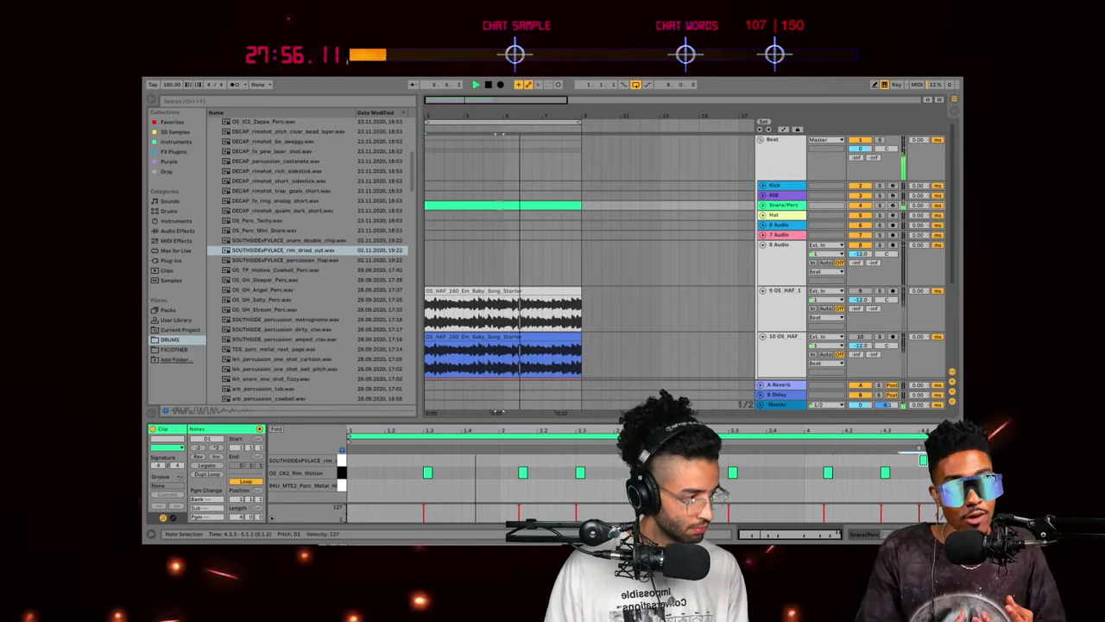
Step: Create an eight-bar MIDI clip on the Hat track and open its note editor
{"action": "left_click", "coordinate": [536, 215]}
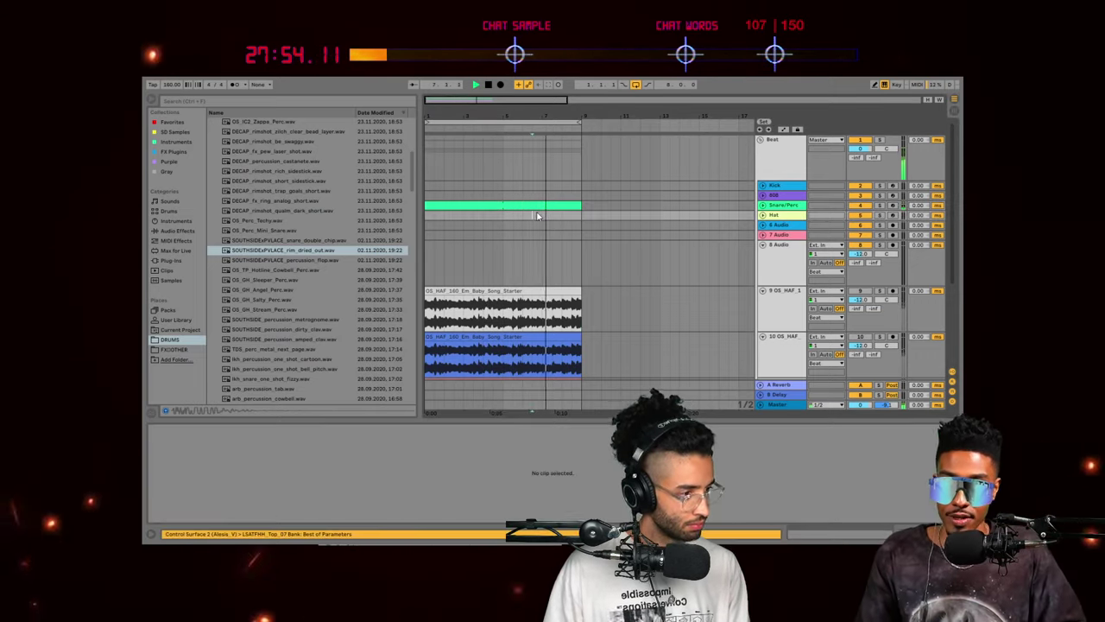
{"action": "left_click", "coordinate": [533, 206]}
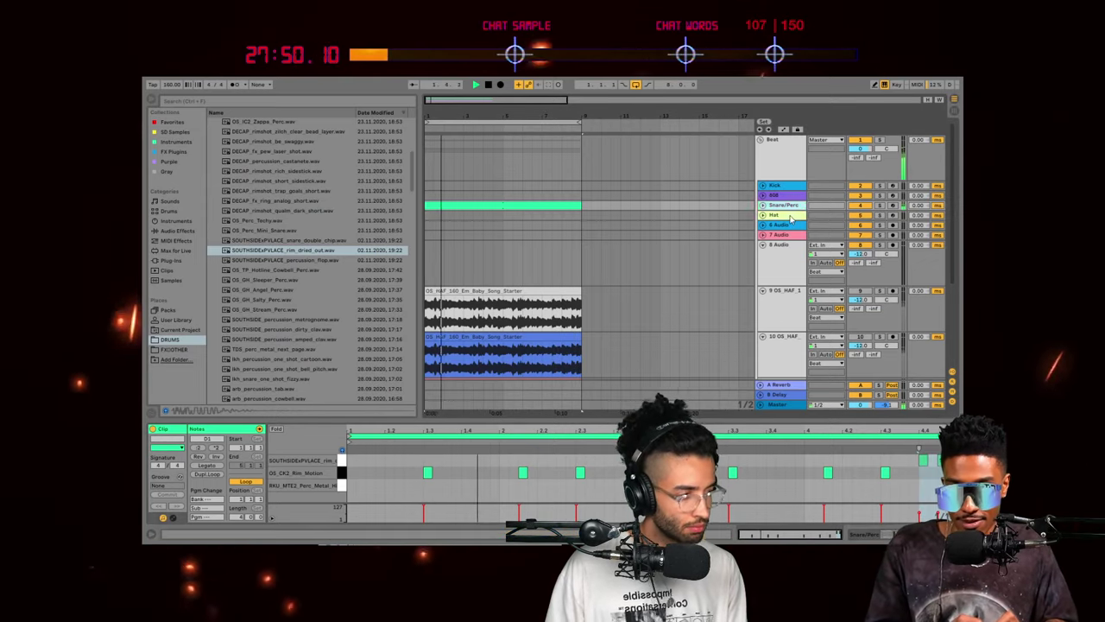
{"action": "left_click", "coordinate": [802, 214]}
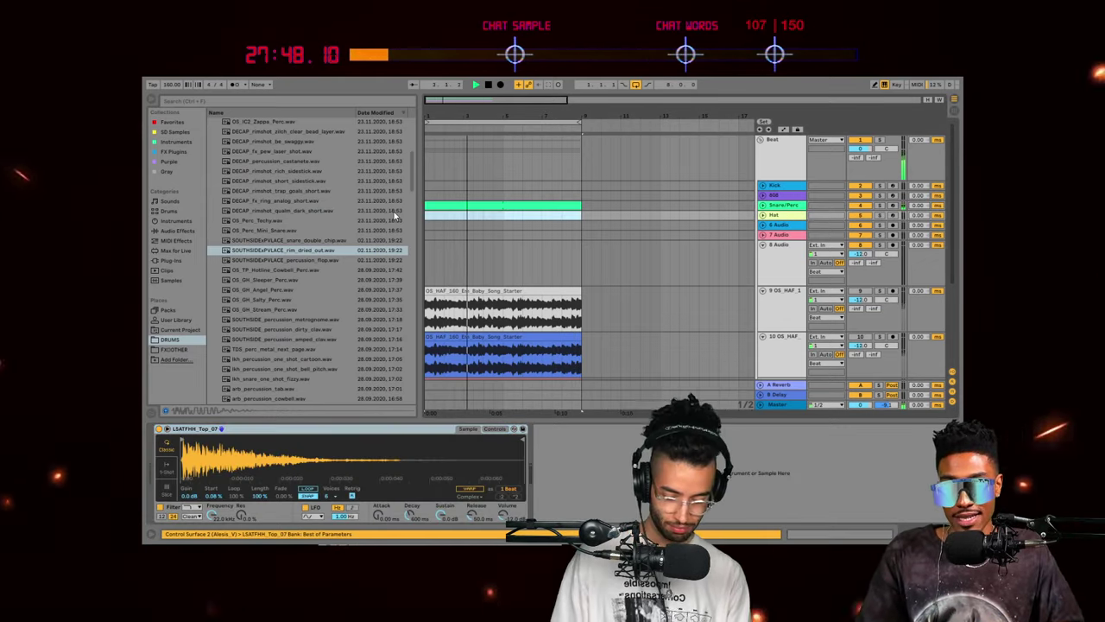
{"action": "key", "text": "shift+Tab"}
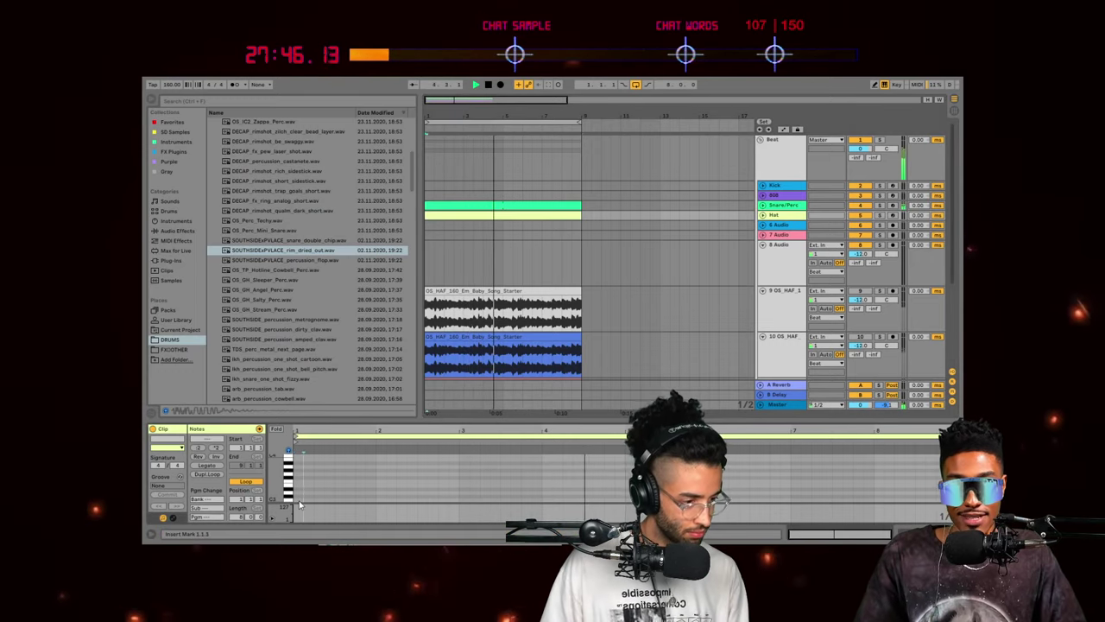
Step: Fill the Hat clip with repeating eighth-note C3 hits across all eight bars
{"action": "key", "text": "ctrl+d"}
{"action": "key", "text": "ctrl+d"}
{"action": "key", "text": "ctrl+d"}
{"action": "key", "text": "ctrl+d"}
{"action": "key", "text": "ctrl+d"}
{"action": "key", "text": "ctrl+d"}
{"action": "key", "text": "ctrl+d"}
{"action": "key", "text": "ctrl+d"}
{"action": "key", "text": "ctrl+d"}
{"action": "key", "text": "ctrl+d"}
{"action": "key", "text": "ctrl+d"}
{"action": "key", "text": "ctrl+d"}
{"action": "key", "text": "ctrl+d"}
{"action": "key", "text": "ctrl+d"}
{"action": "key", "text": "ctrl+d"}
{"action": "key", "text": "ctrl+d"}
{"action": "key", "text": "ctrl+d"}
{"action": "key", "text": "ctrl+d"}
{"action": "key", "text": "ctrl+d"}
{"action": "key", "text": "ctrl+d"}
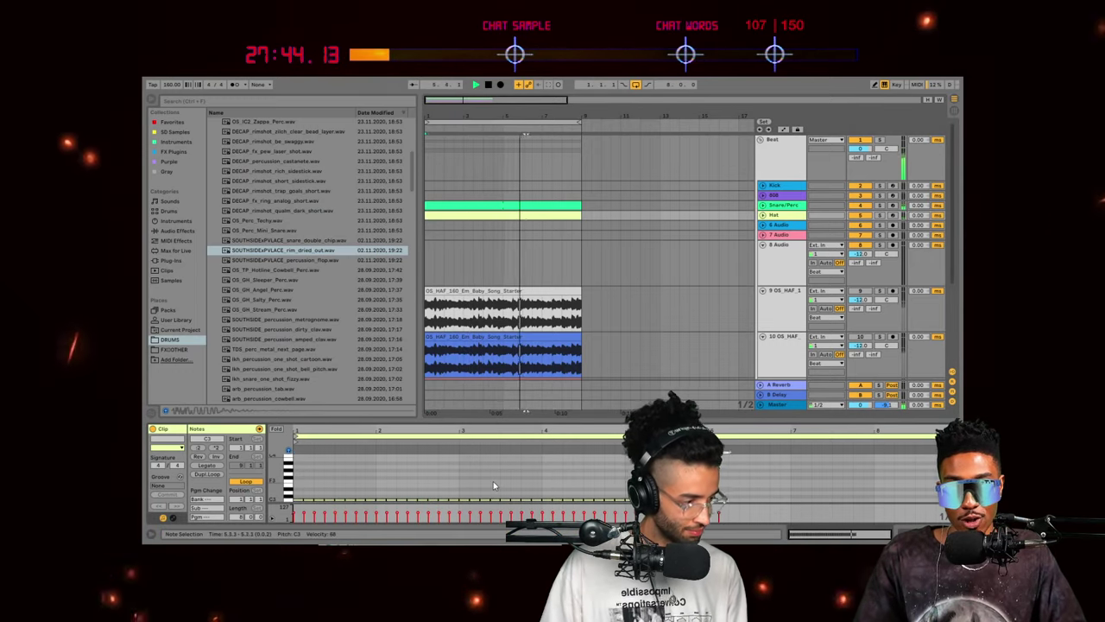
{"action": "key", "text": "ctrl+d"}
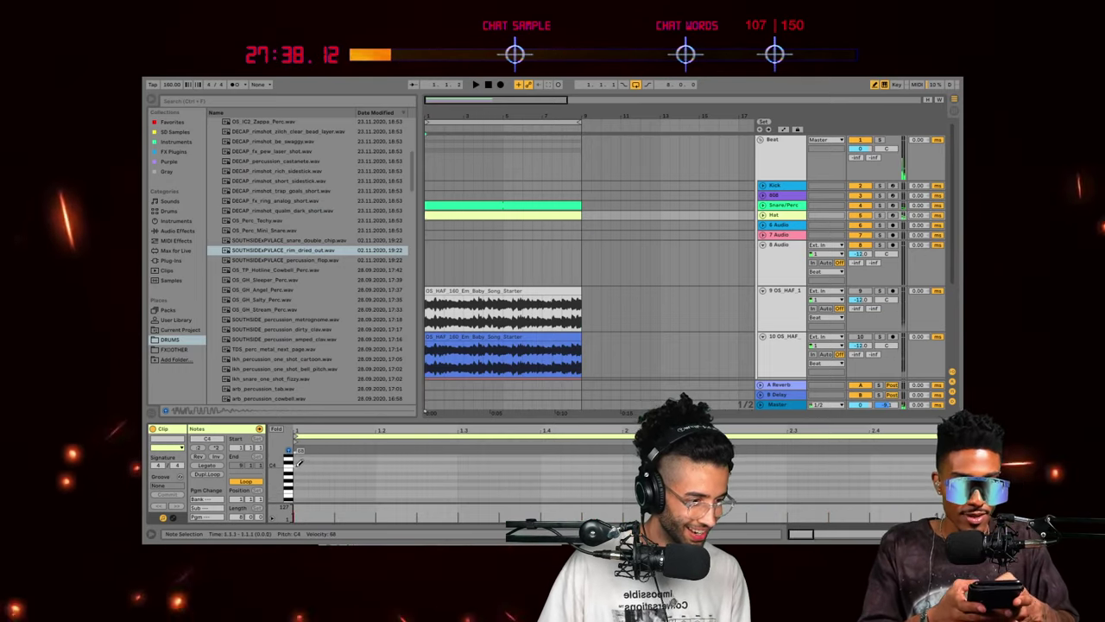
Step: Draw a fast C4 hat roll from 1.1.1 to 1.1.3 and an F#3 roll from 1.2.1 to 1.2.3 with falling velocities
{"action": "left_click_drag", "start_coordinate": [299, 467], "coordinate": [335, 467]}
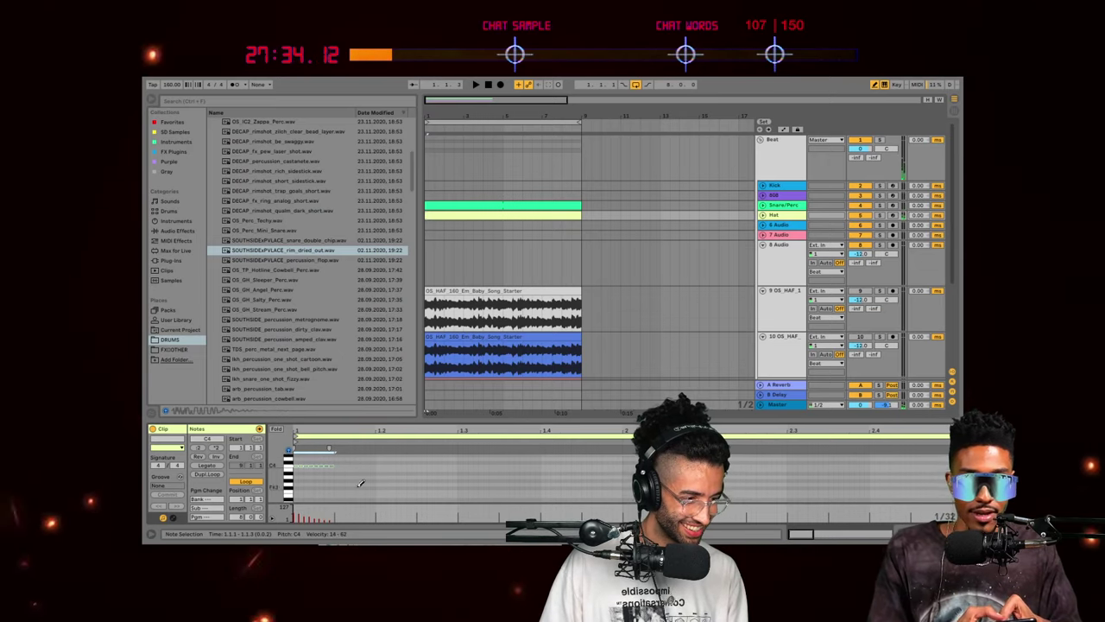
{"action": "scroll", "coordinate": [360, 483], "scroll_direction": "down", "scroll_amount": 1}
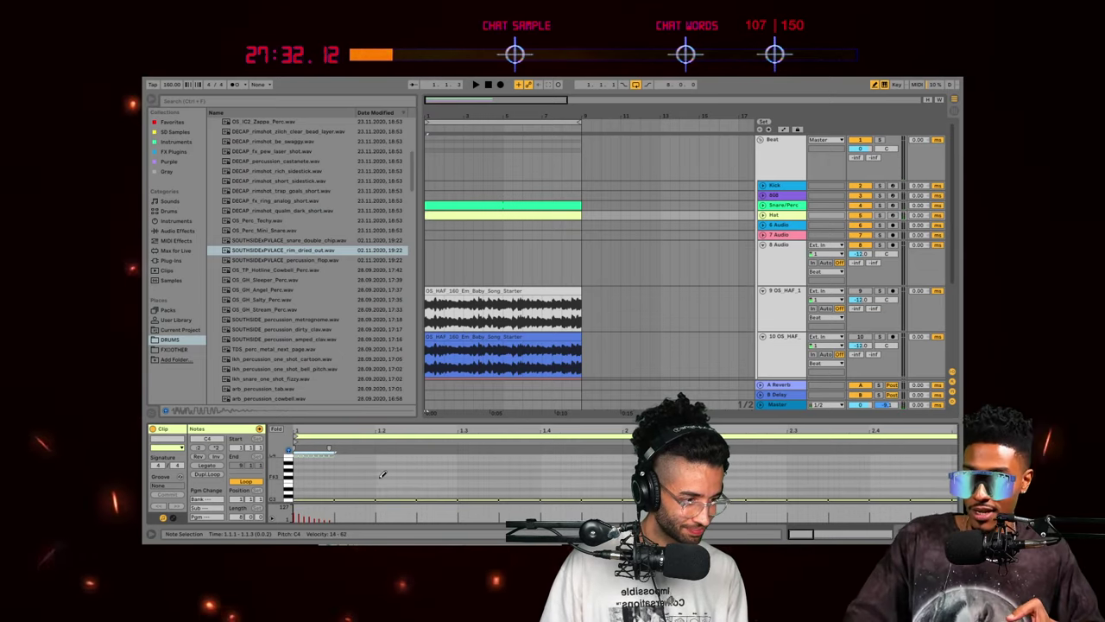
{"action": "left_click_drag", "start_coordinate": [382, 474], "coordinate": [427, 474]}
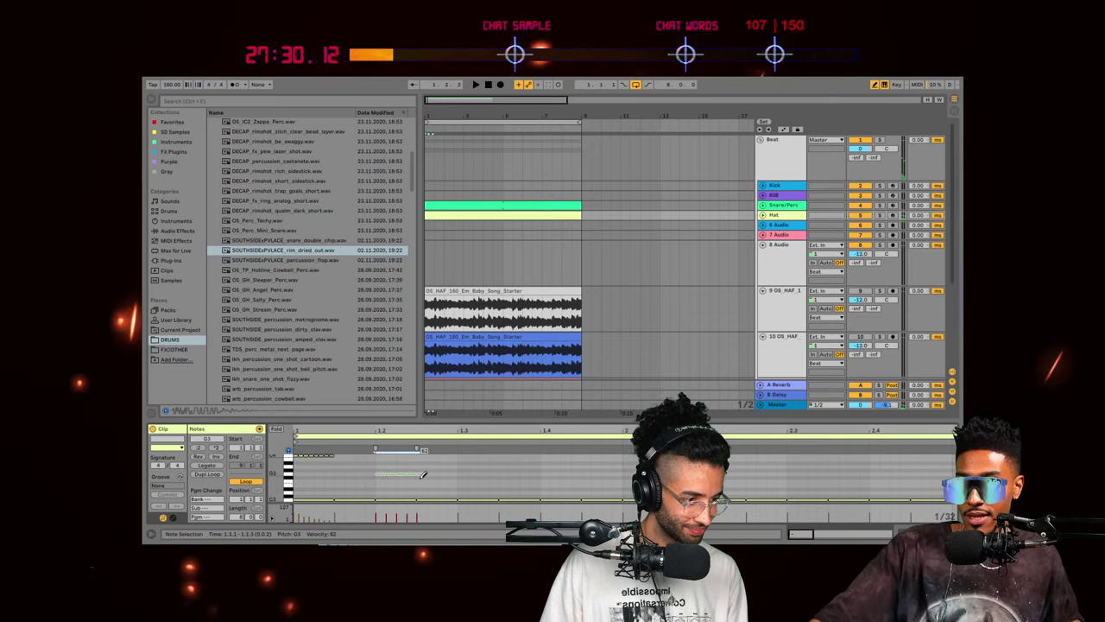
{"action": "key", "text": "ctrl+z"}
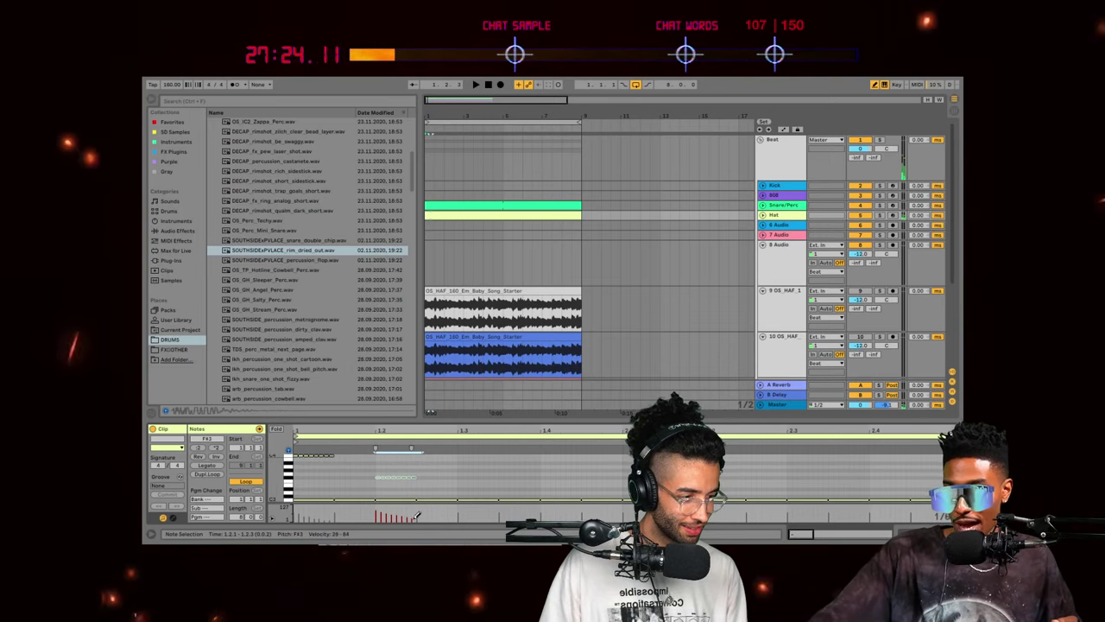
Step: Split the C3 hat hits at beat 2.4 into sixteenth notes and play back the pattern
{"action": "key", "text": "space"}
{"action": "scroll", "coordinate": [434, 459], "scroll_direction": "down", "scroll_amount": 5}
{"action": "scroll", "coordinate": [431, 458], "scroll_direction": "down", "scroll_amount": 1}
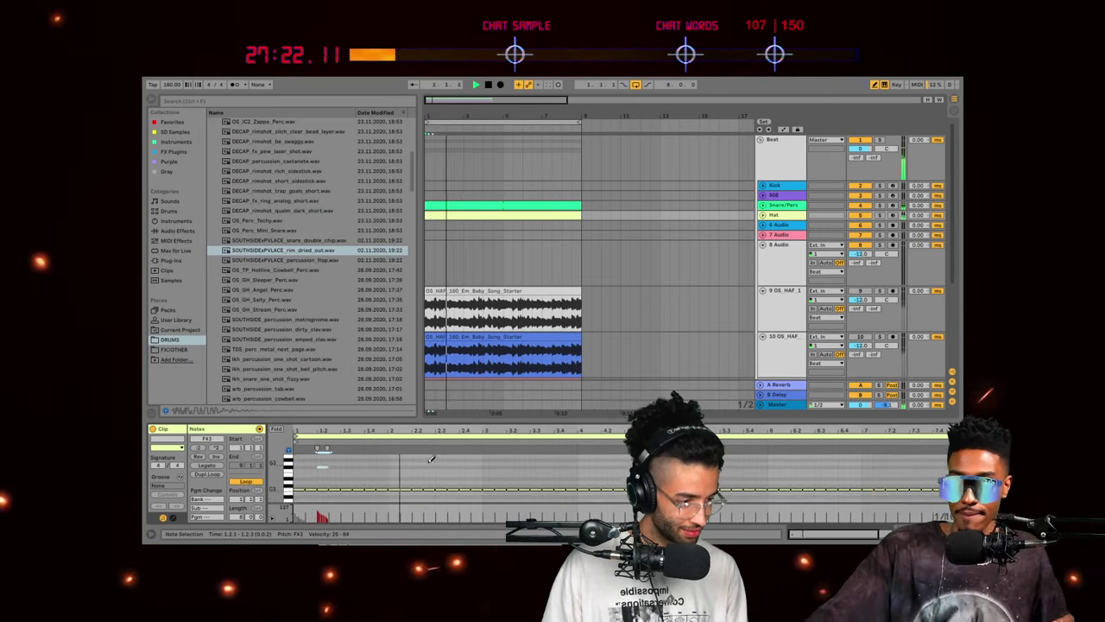
{"action": "scroll", "coordinate": [485, 459], "scroll_direction": "down", "scroll_amount": 1}
{"action": "key", "text": "space"}
{"action": "scroll", "coordinate": [450, 490], "scroll_direction": "up", "scroll_amount": 3}
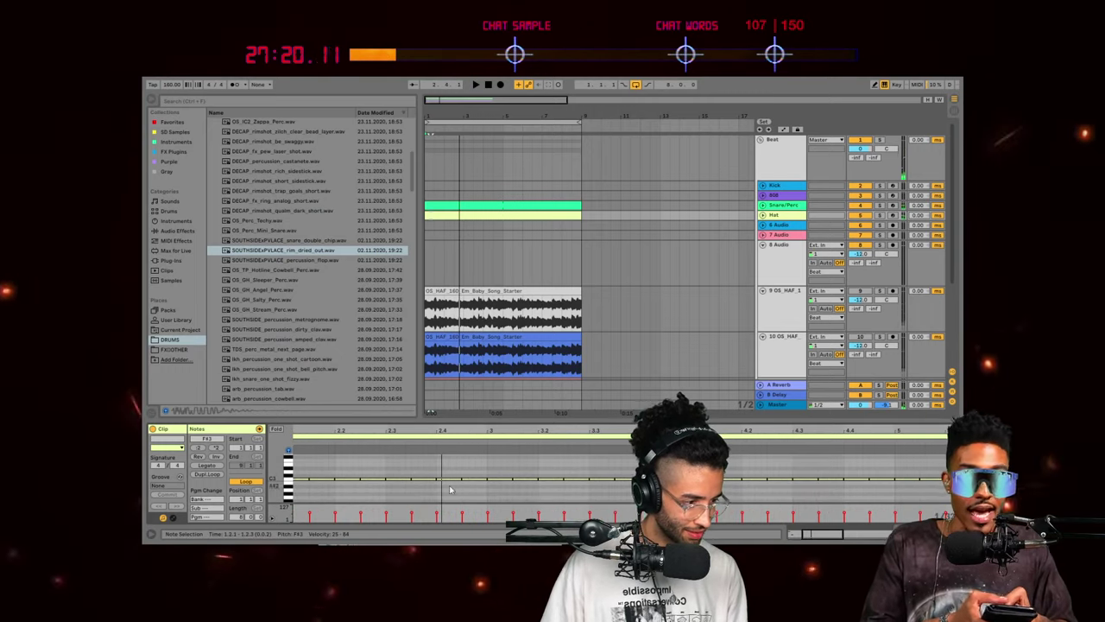
{"action": "double_click", "coordinate": [460, 479]}
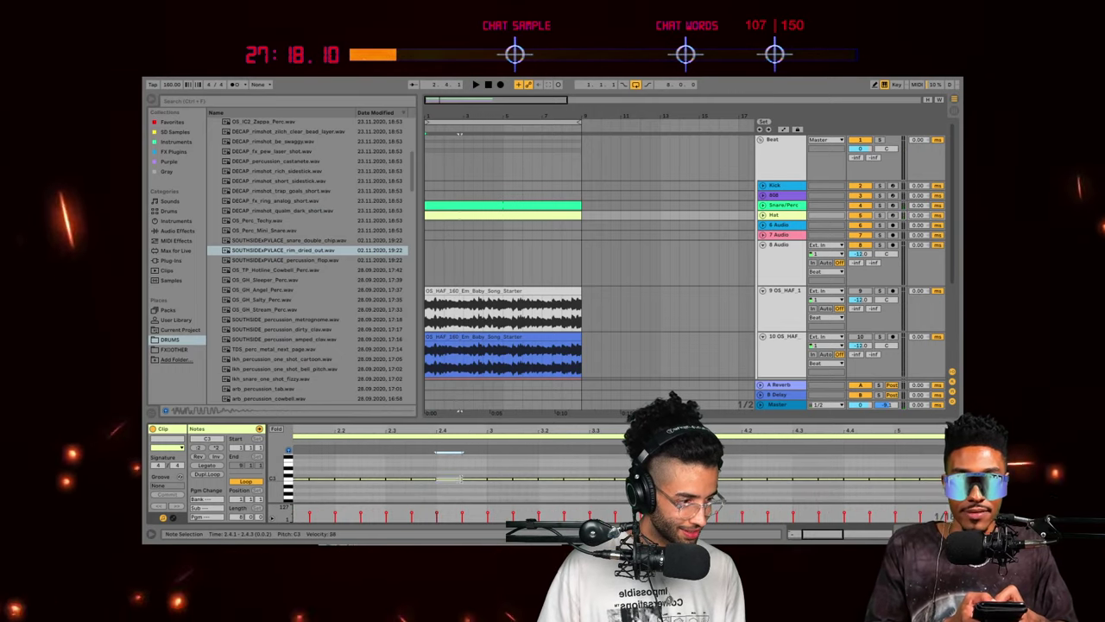
{"action": "key", "text": "space"}
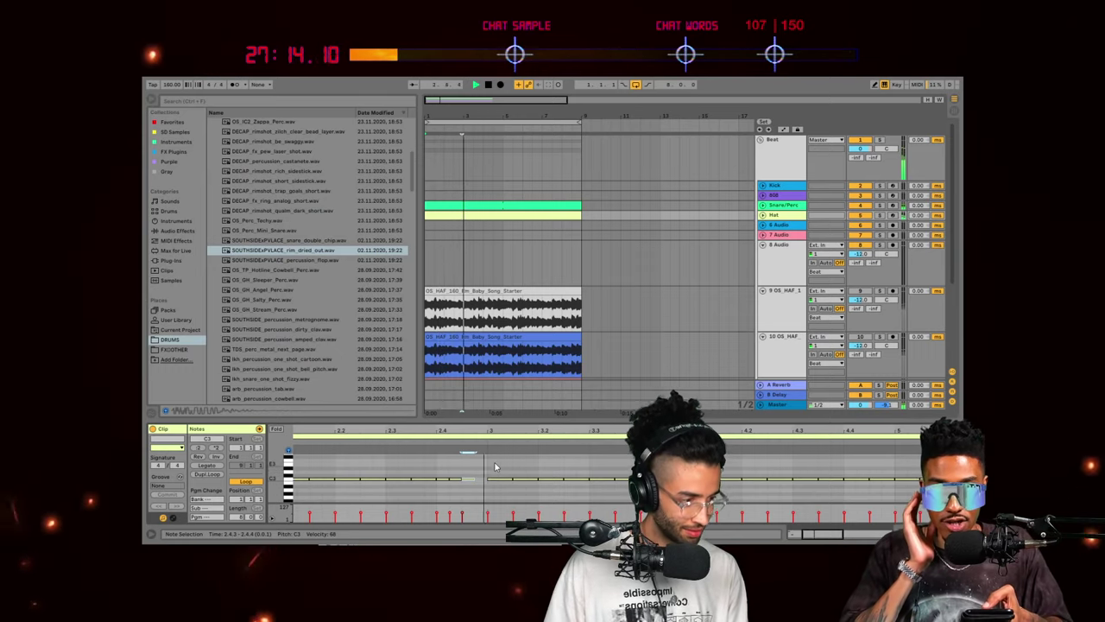
Step: Select the C3 hat notes from 1.1.1 to 3.1.1 and duplicate the two-bar pattern across bars 3 to 8
{"action": "scroll", "coordinate": [511, 470], "scroll_direction": "down", "scroll_amount": 4}
{"action": "key", "text": "space"}
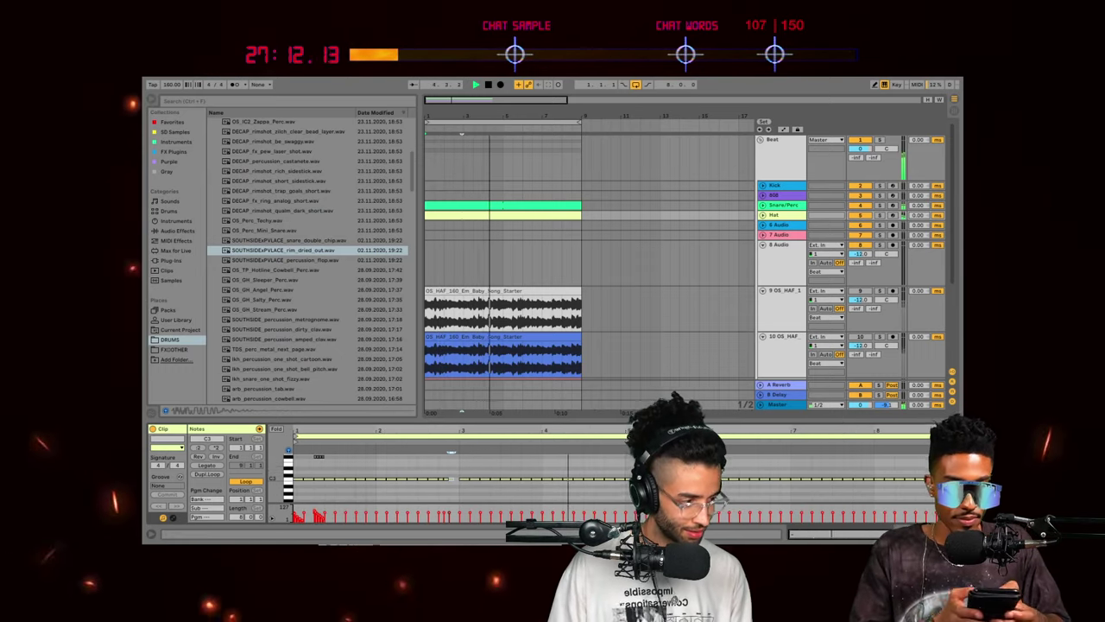
{"action": "left_click_drag", "start_coordinate": [459, 486], "coordinate": [193, 466]}
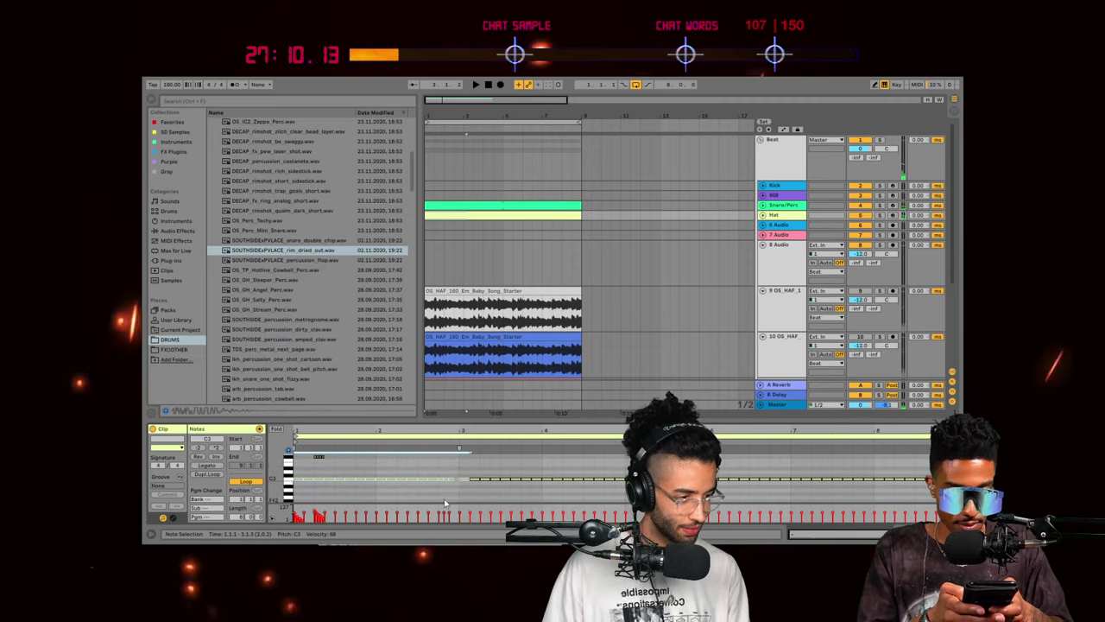
{"action": "left_click_drag", "start_coordinate": [449, 488], "coordinate": [222, 469]}
{"action": "key", "text": "ctrl+d"}
{"action": "key", "text": "ctrl+d"}
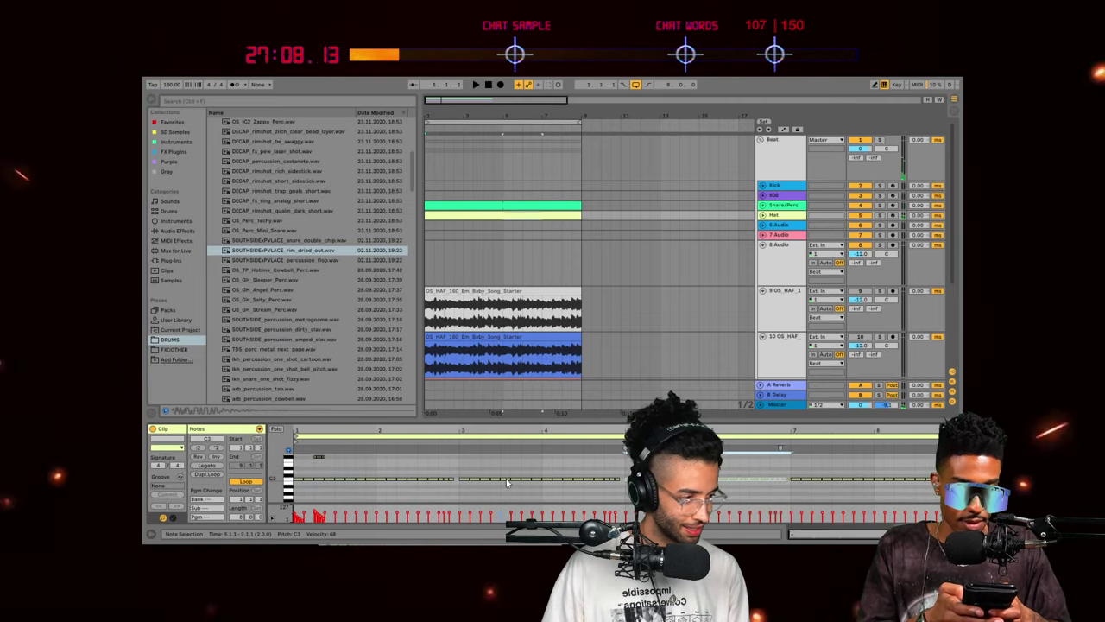
Step: Play back the hats and copy the C4 and F#3 rolls from bar 1 to bar 5
{"action": "key", "text": "space"}
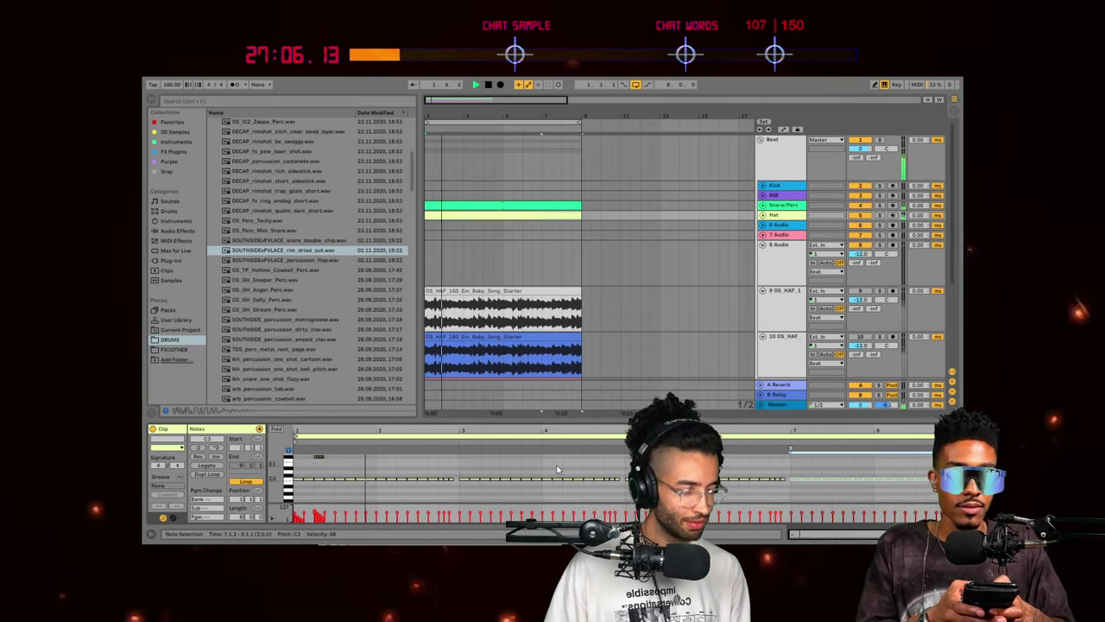
{"action": "scroll", "coordinate": [562, 469], "scroll_direction": "up", "scroll_amount": 1}
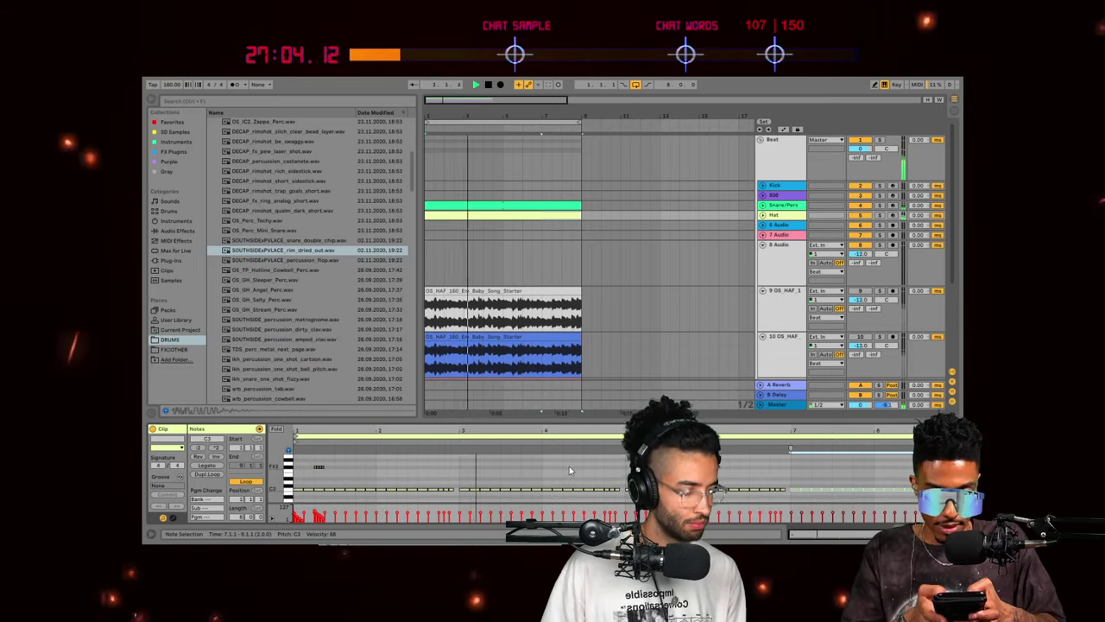
{"action": "scroll", "coordinate": [604, 488], "scroll_direction": "down", "scroll_amount": 2}
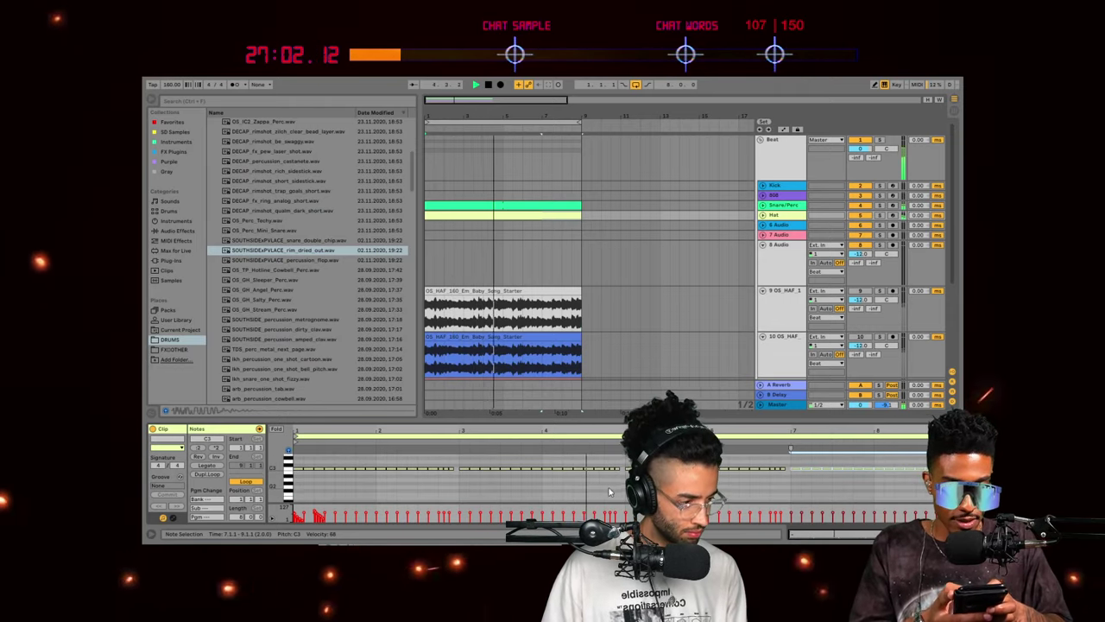
{"action": "scroll", "coordinate": [609, 493], "scroll_direction": "up", "scroll_amount": 3}
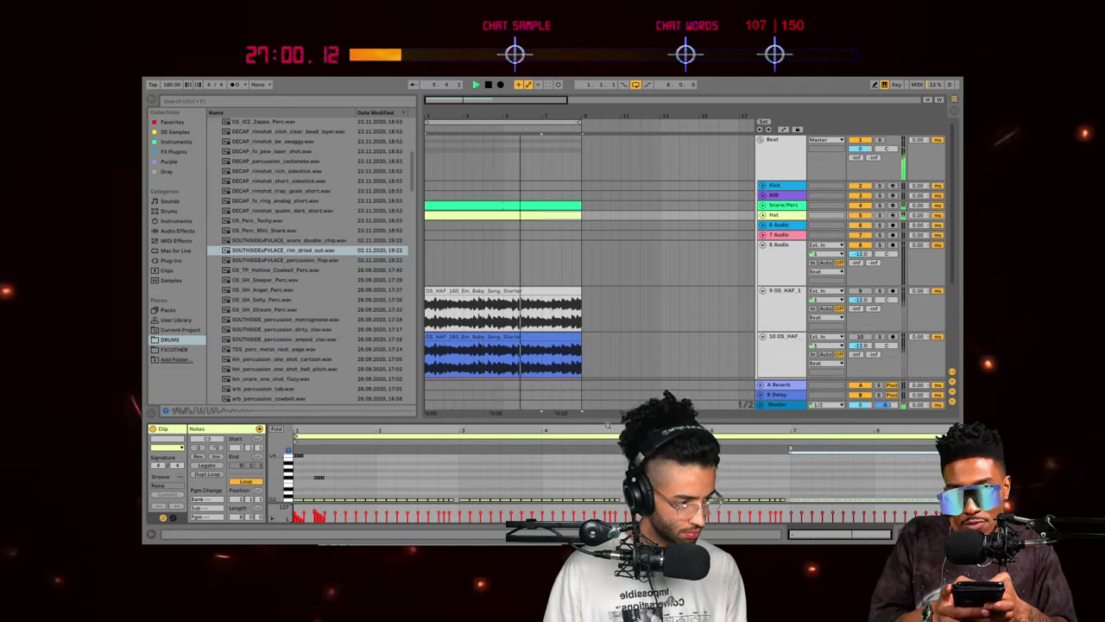
{"action": "scroll", "coordinate": [609, 483], "scroll_direction": "down", "scroll_amount": 2}
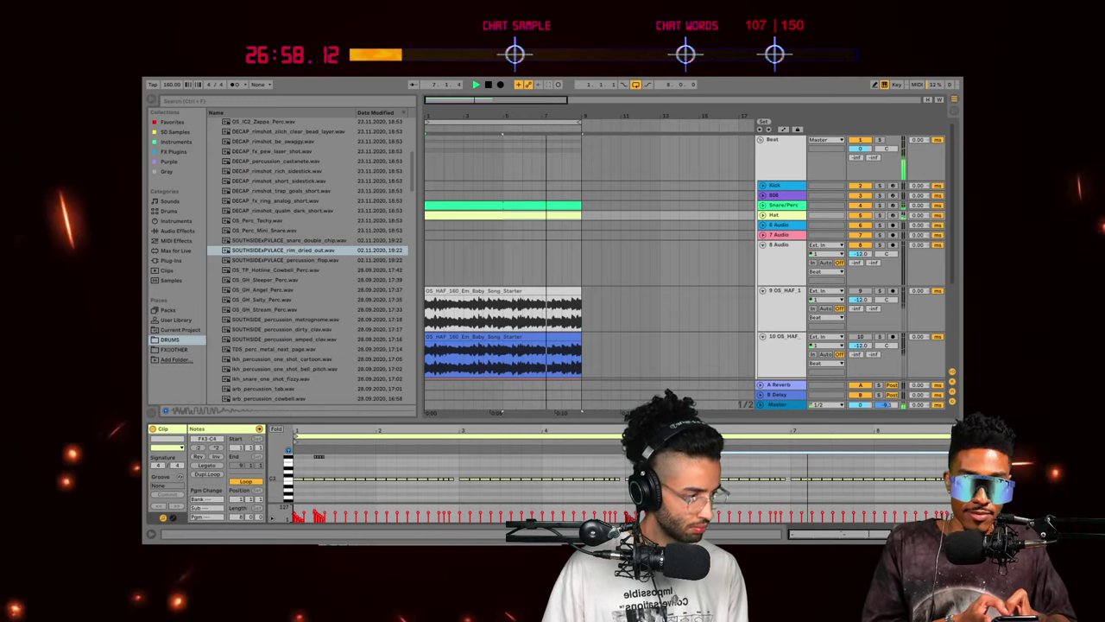
Step: Delete the C3 hat hits between 7.2.1 and 7.3.1 in the Hat clip
{"action": "left_click_drag", "start_coordinate": [889, 432], "coordinate": [884, 458]}
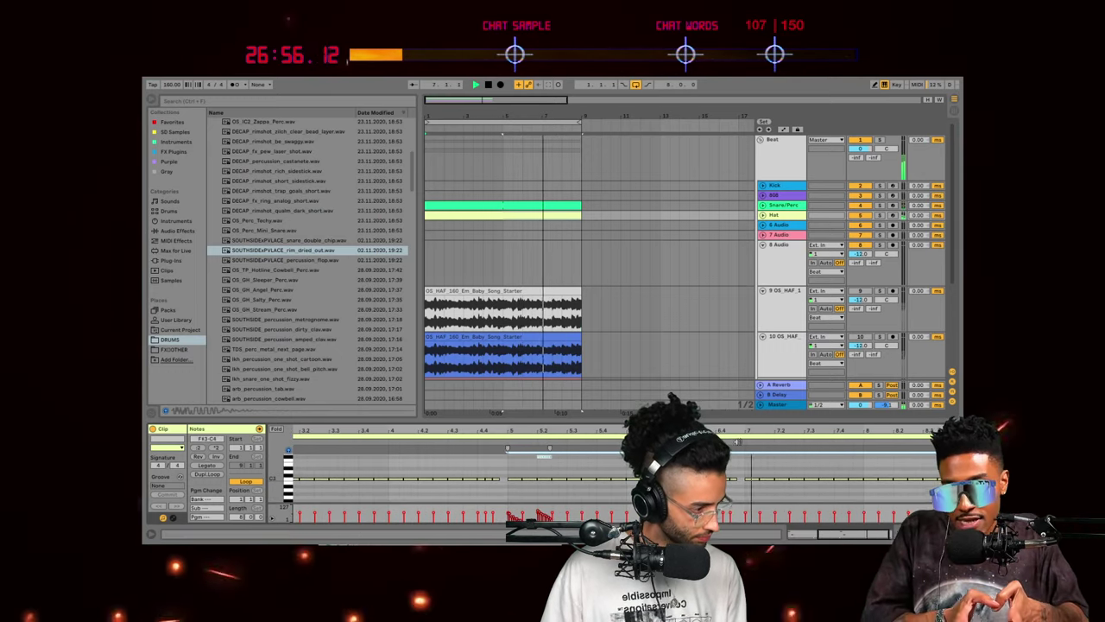
{"action": "key", "text": "space"}
{"action": "left_click_drag", "start_coordinate": [809, 432], "coordinate": [808, 458]}
{"action": "key", "text": "space"}
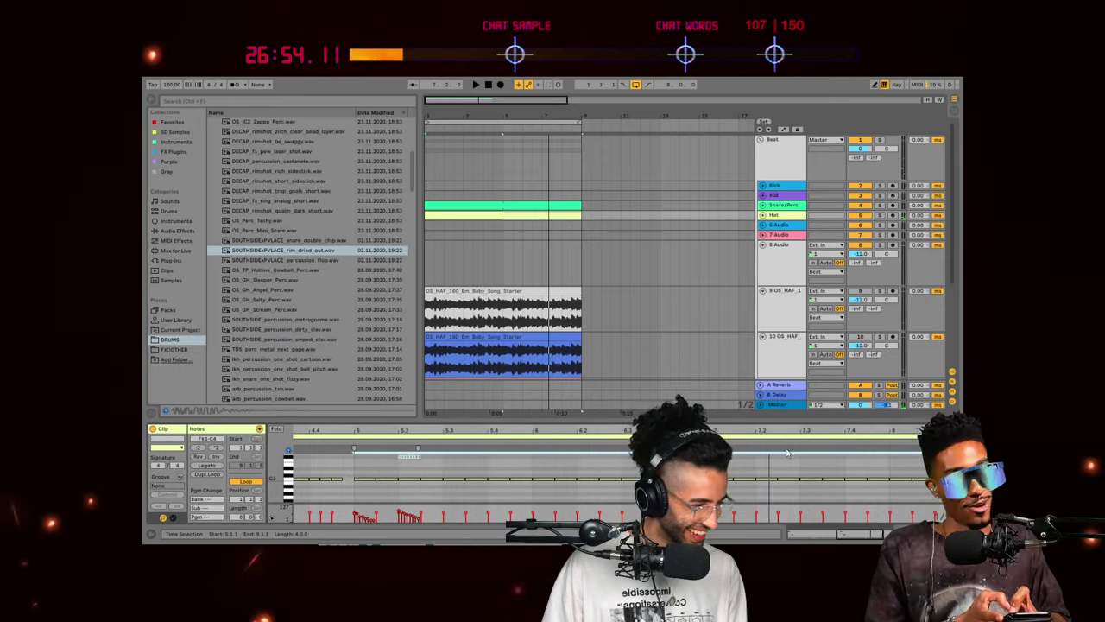
{"action": "key", "text": "space"}
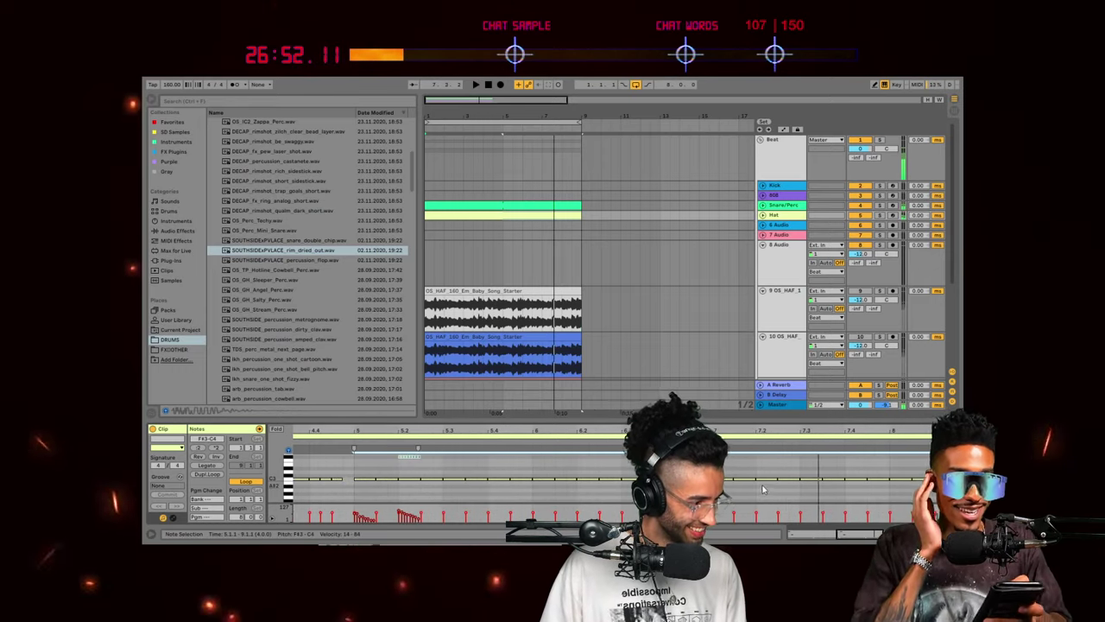
{"action": "double_click", "coordinate": [788, 478]}
{"action": "double_click", "coordinate": [774, 478]}
{"action": "left_click_drag", "start_coordinate": [781, 444], "coordinate": [735, 481]}
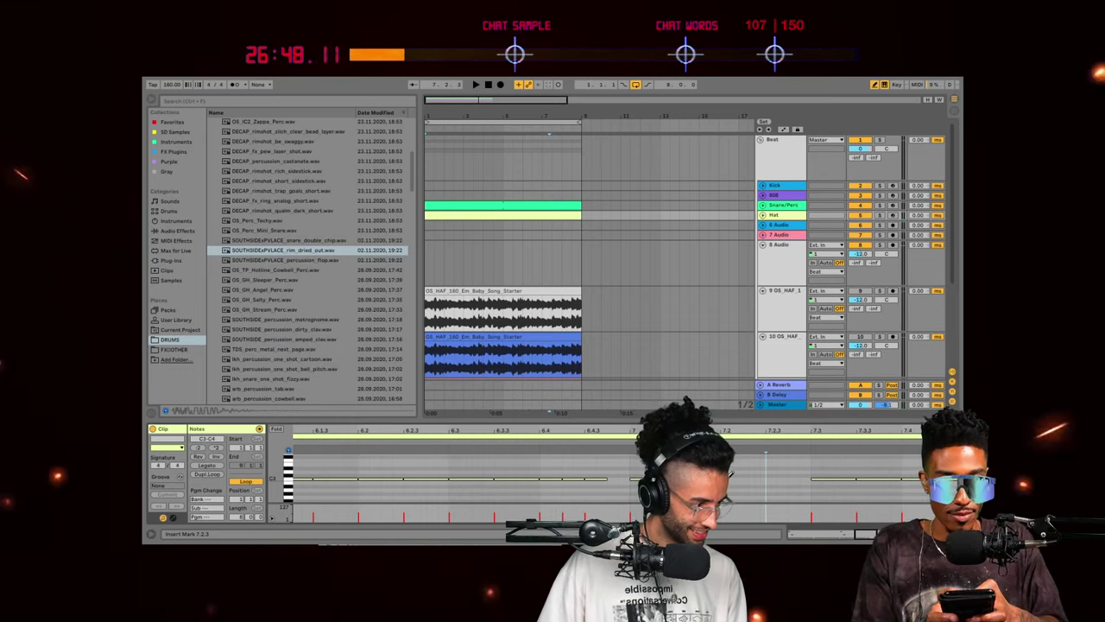
Step: Draw a fast C3 hat roll from 7.2.1 to 7.2.4 with velocities rising from 14 to 91 and play it back
{"action": "left_click", "coordinate": [734, 514]}
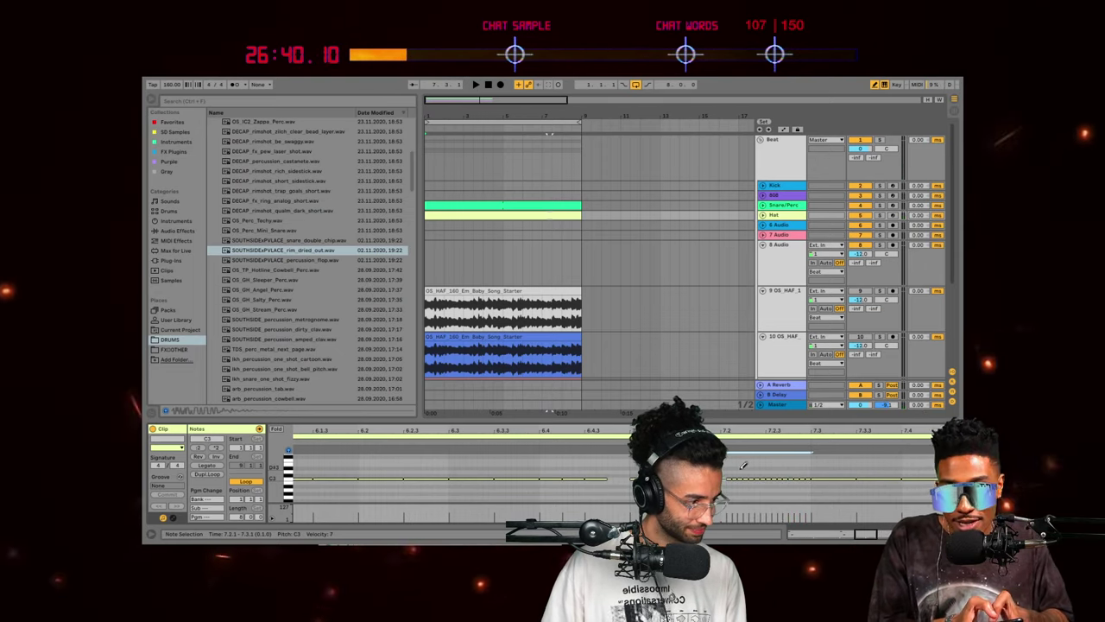
{"action": "left_click_drag", "start_coordinate": [722, 474], "coordinate": [806, 489]}
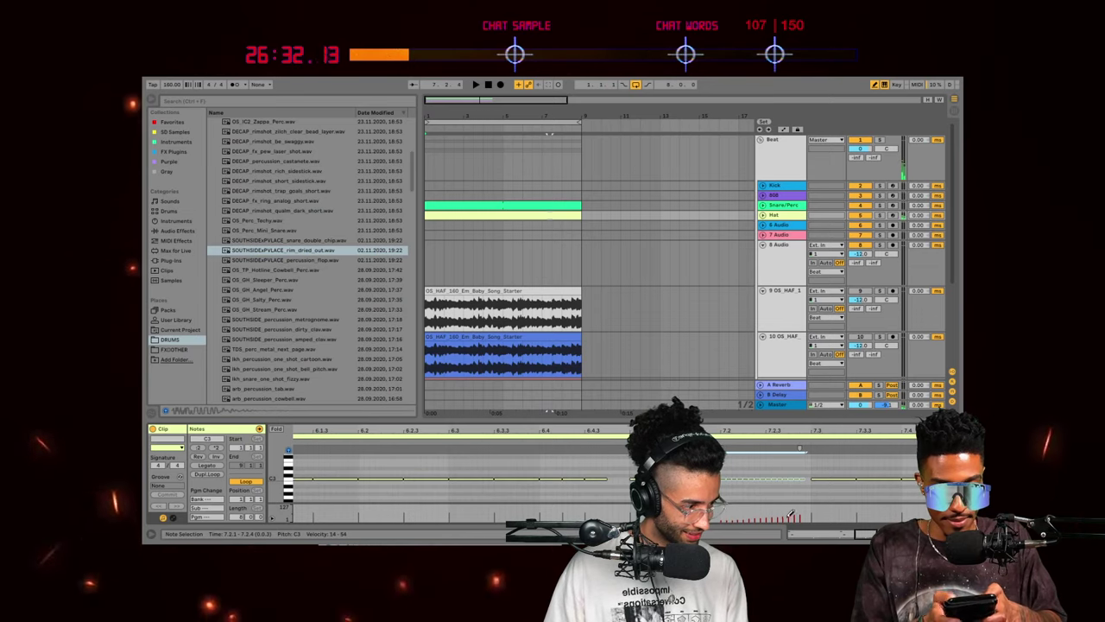
{"action": "key", "text": "space"}
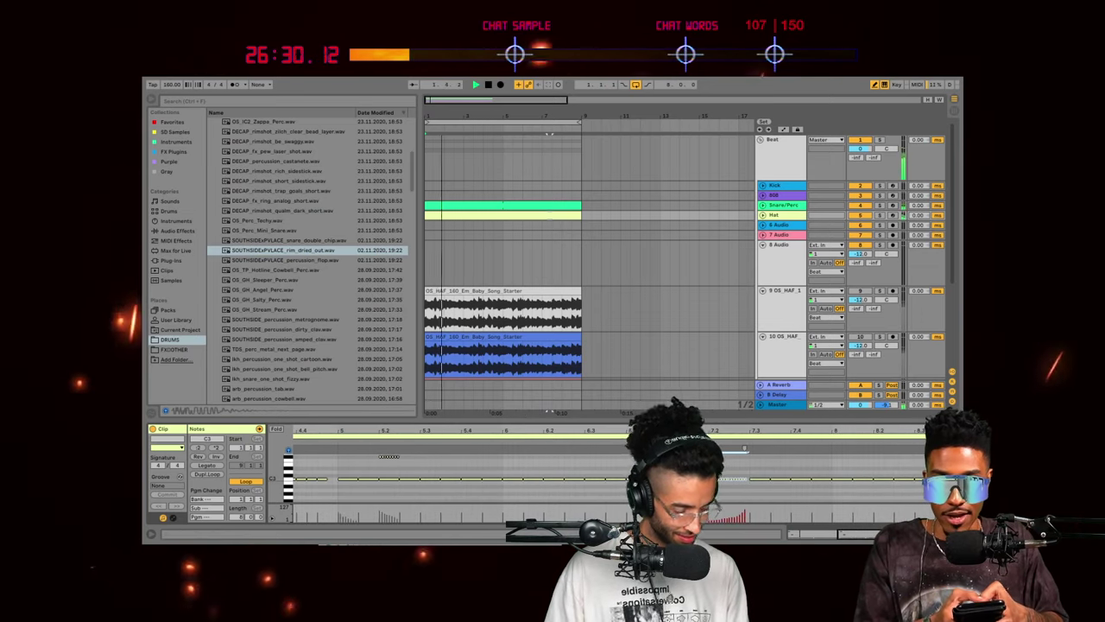
{"action": "key", "text": "b"}
{"action": "left_click_drag", "start_coordinate": [600, 430], "coordinate": [600, 397]}
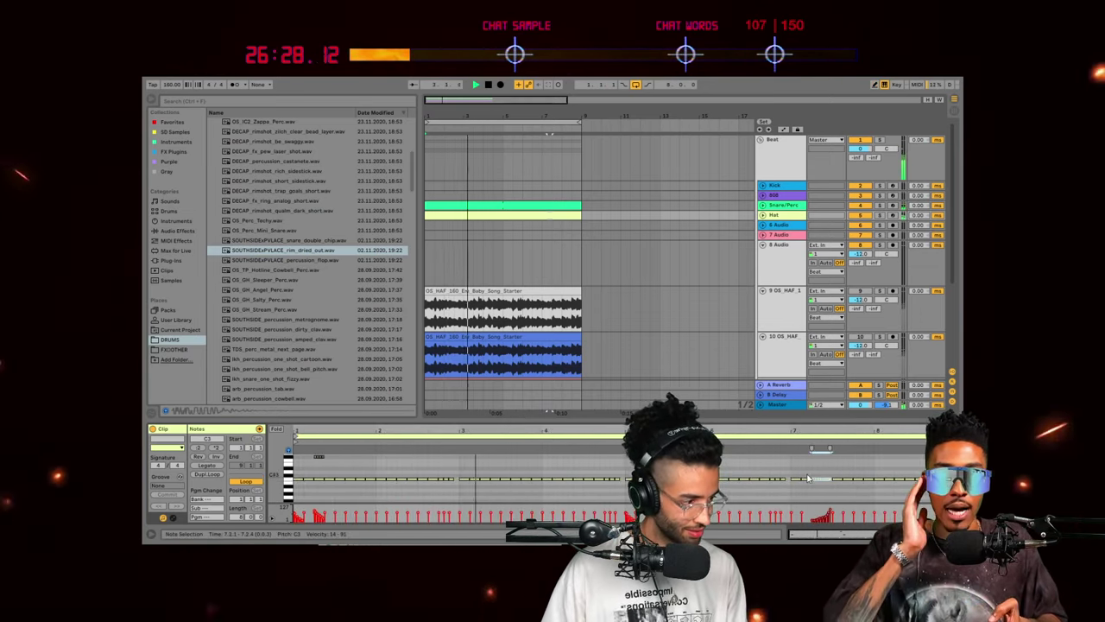
{"action": "scroll", "coordinate": [600, 476], "scroll_direction": "up", "scroll_amount": 1}
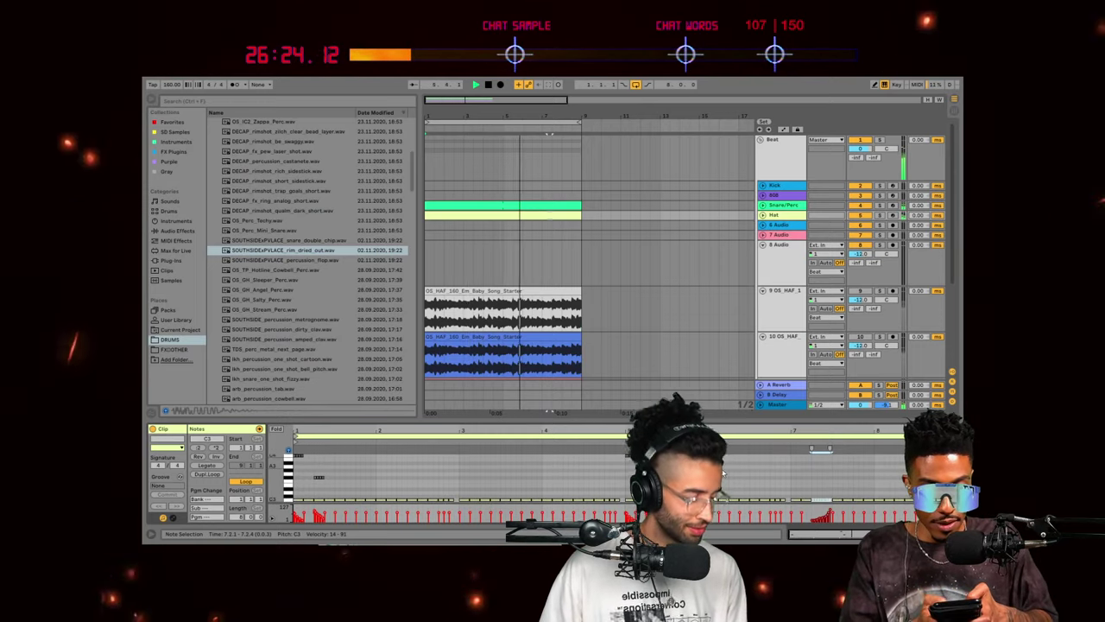
{"action": "scroll", "coordinate": [724, 472], "scroll_direction": "down", "scroll_amount": 1}
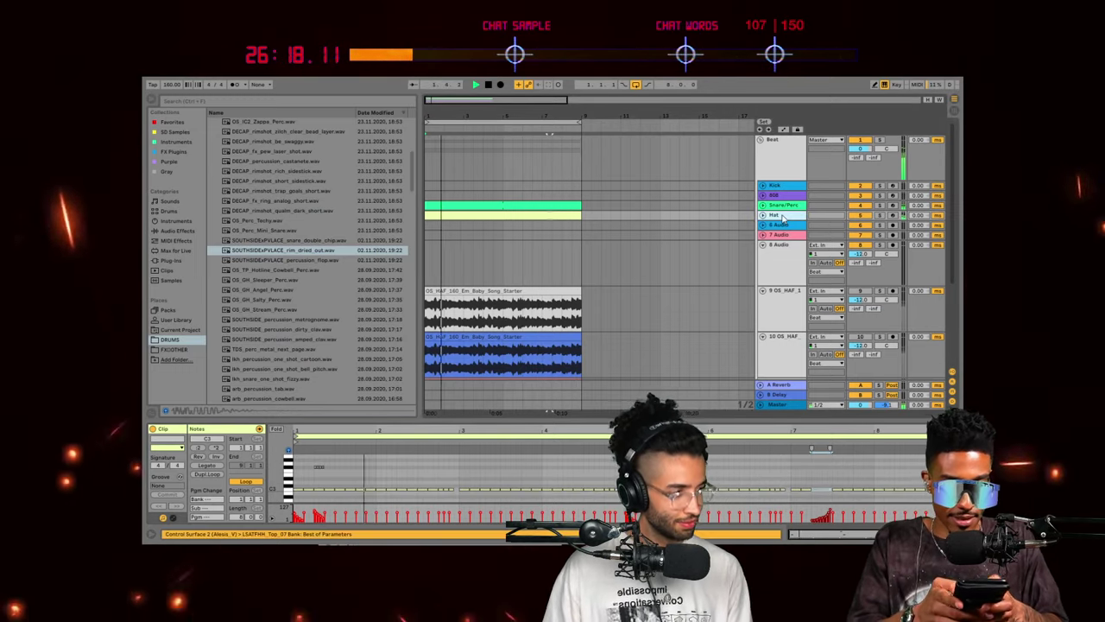
Step: Collapse the PERC folder, search all samples for "basket" and audition BASKET 3.wav
{"action": "scroll", "coordinate": [266, 200], "scroll_direction": "up", "scroll_amount": 5}
{"action": "scroll", "coordinate": [267, 201], "scroll_direction": "up", "scroll_amount": 3}
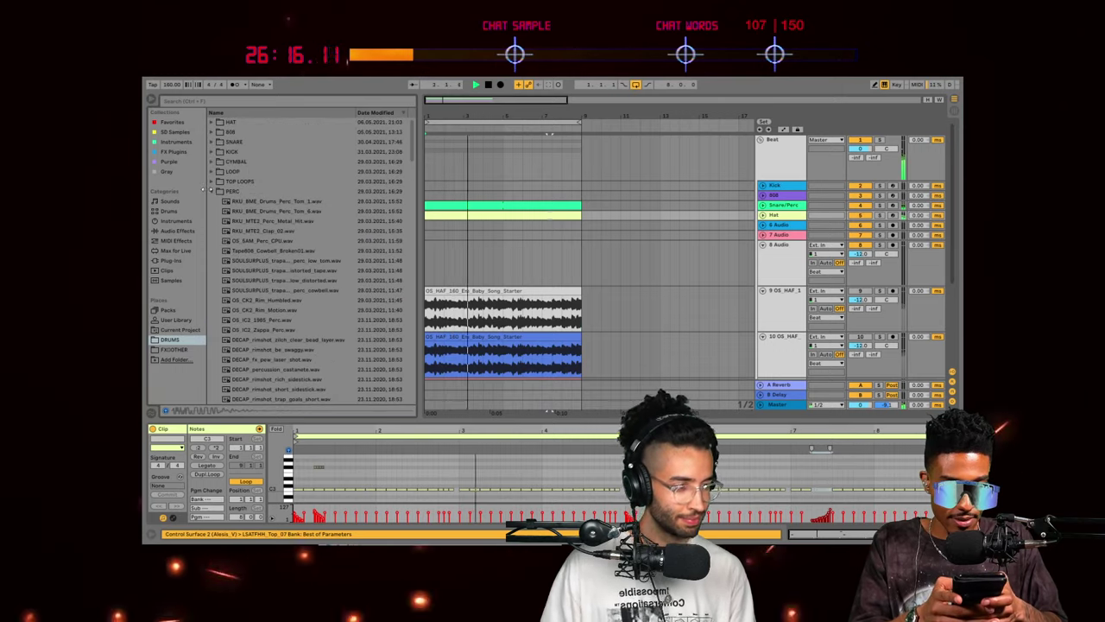
{"action": "left_click", "coordinate": [211, 191]}
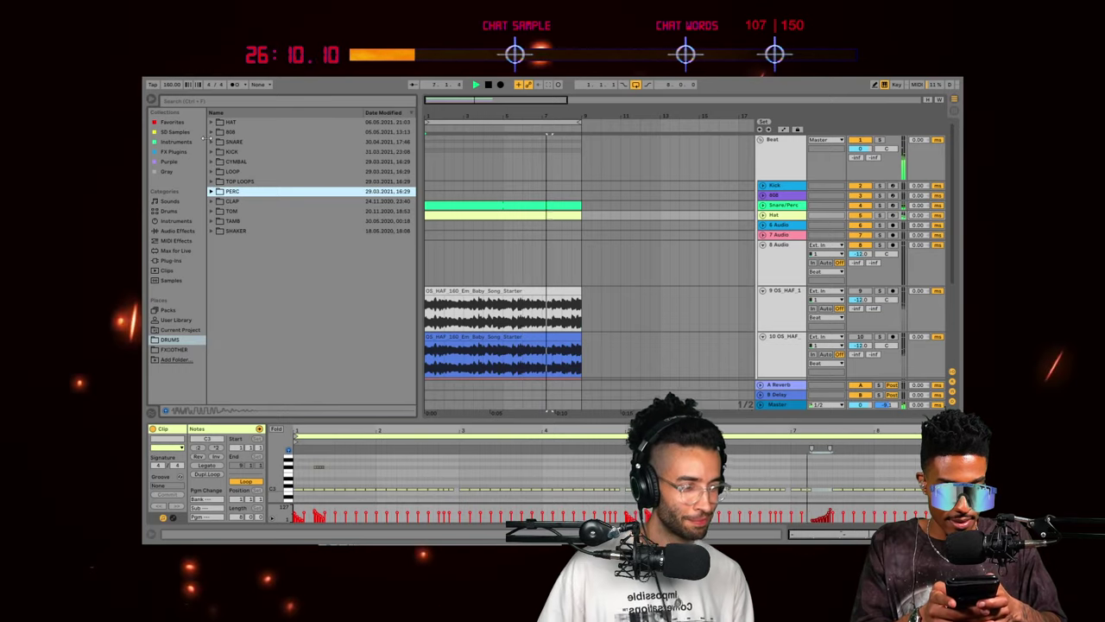
{"action": "left_click", "coordinate": [172, 280]}
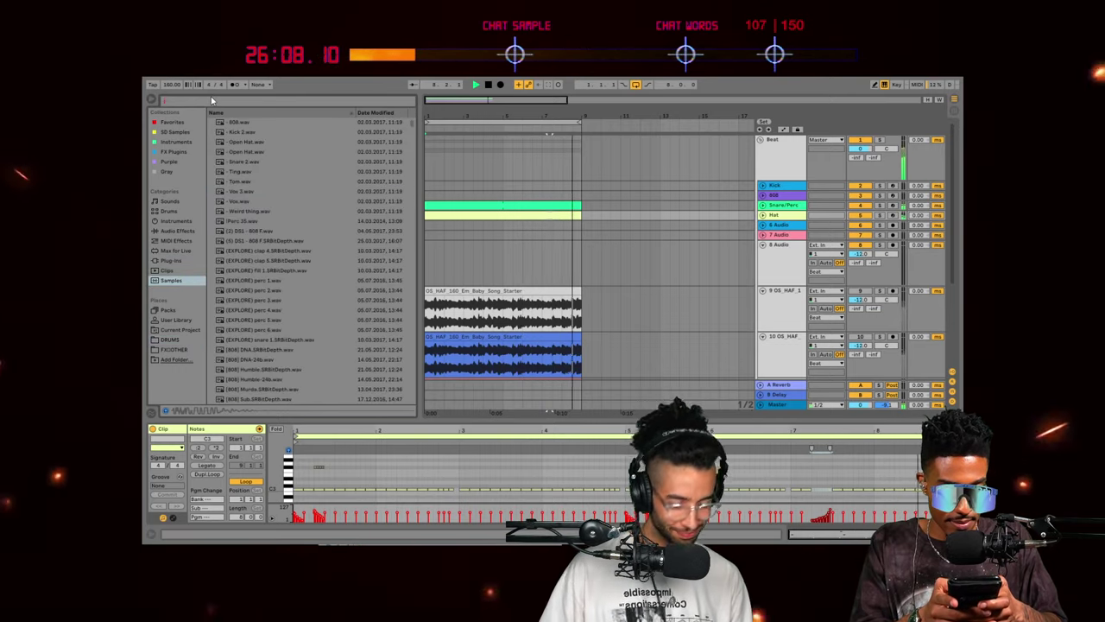
{"action": "left_click", "coordinate": [212, 100]}
{"action": "type", "text": "basket"}
{"action": "left_click", "coordinate": [241, 132]}
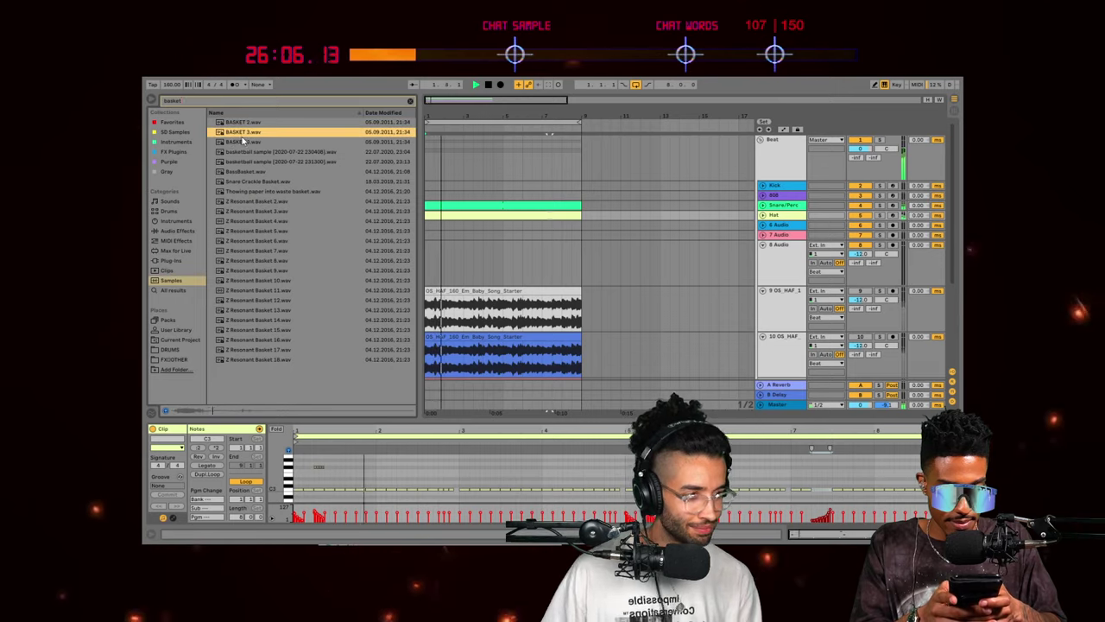
Step: Insert a new audio track below Hat, place BASKET 3.wav at bar 1 and lower the track's volume
{"action": "left_click_drag", "start_coordinate": [446, 103], "coordinate": [446, 108]}
{"action": "left_click", "coordinate": [784, 216]}
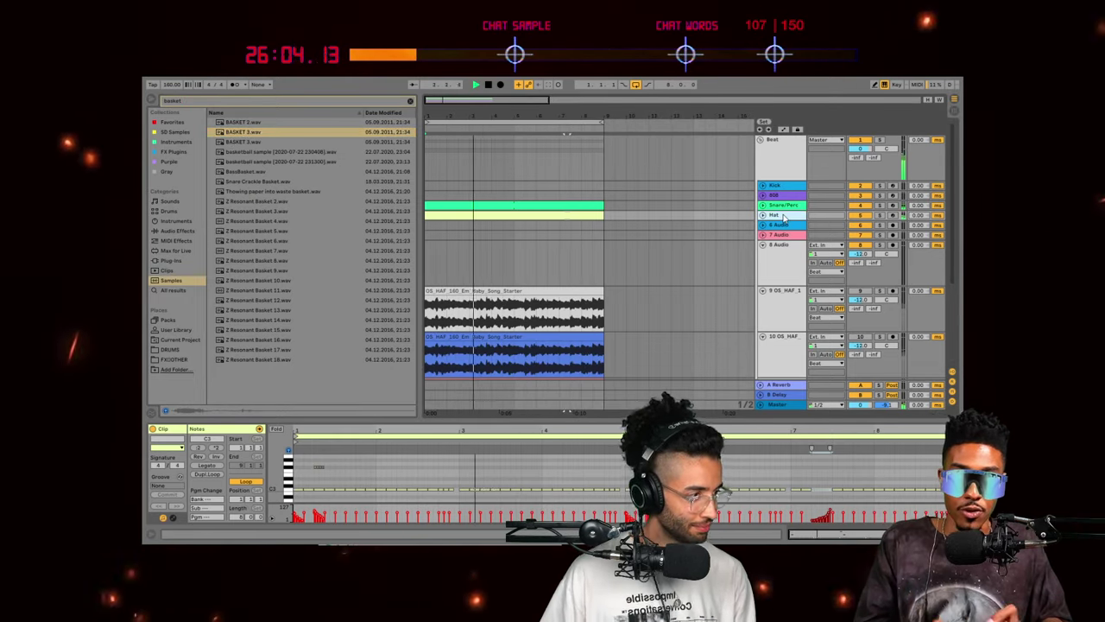
{"action": "key", "text": "ctrl+t"}
{"action": "left_click_drag", "start_coordinate": [250, 133], "coordinate": [431, 229]}
{"action": "left_click_drag", "start_coordinate": [860, 234], "coordinate": [860, 253]}
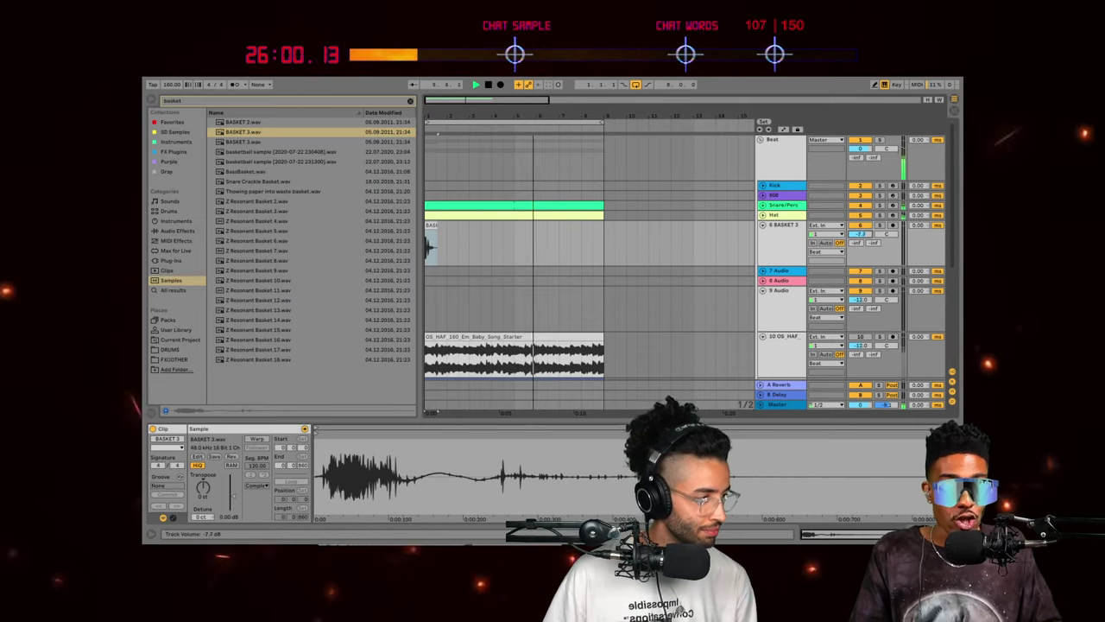
Step: Duplicate the four-bar BASKET section so the hit repeats at bar 5, and lower the track volume to about -13 dB
{"action": "left_click", "coordinate": [511, 241]}
{"action": "key", "text": "ctrl+d"}
{"action": "left_click_drag", "start_coordinate": [861, 233], "coordinate": [863, 237]}
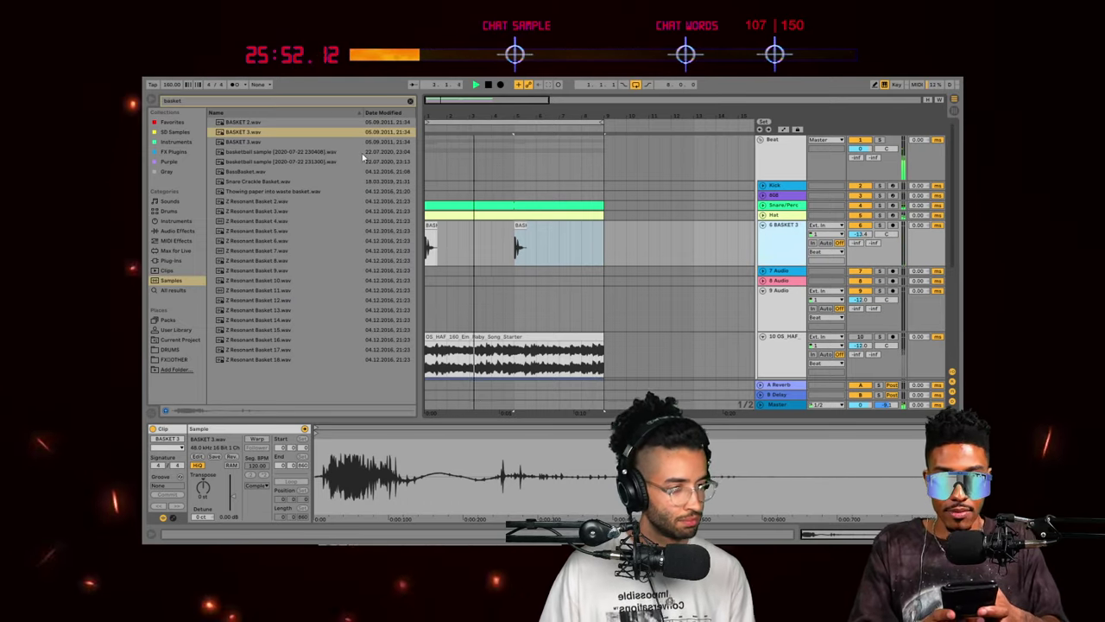
Step: Clear the sample search, expand the HAT folder in DRUMS and search it for "open"
{"action": "key", "text": "ctrl+f"}
{"action": "key", "text": "BackSpace"}
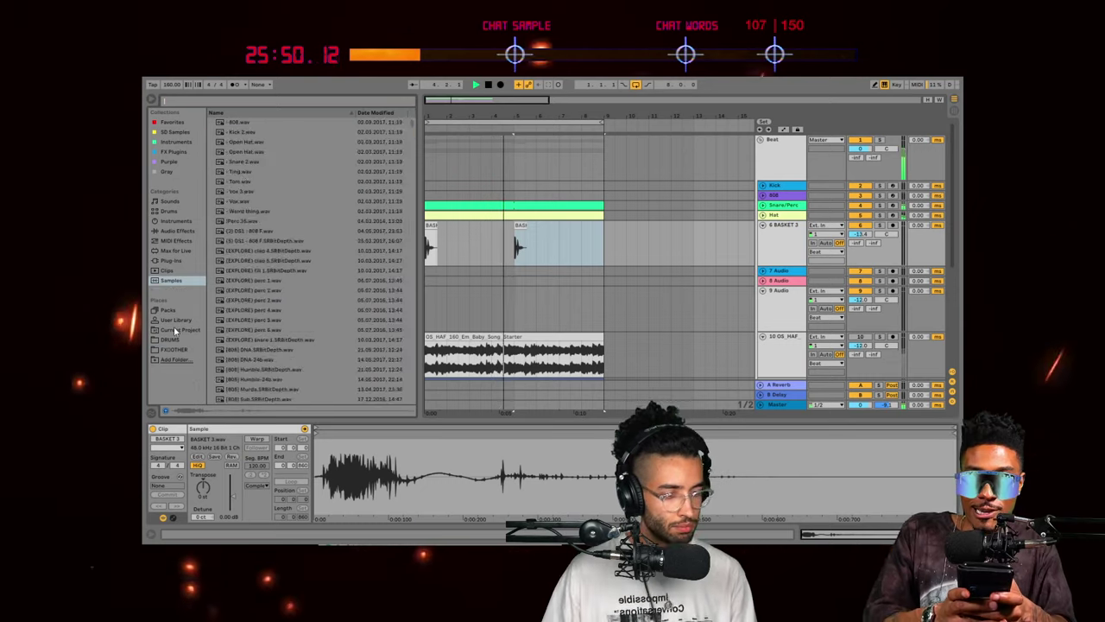
{"action": "left_click", "coordinate": [170, 349]}
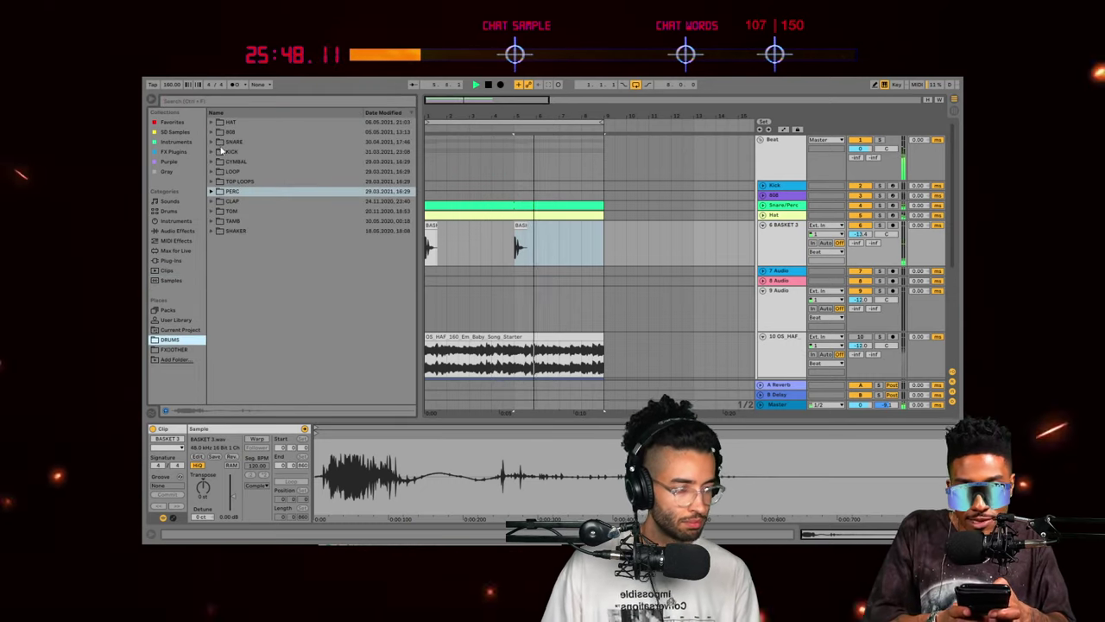
{"action": "left_click", "coordinate": [212, 122]}
{"action": "scroll", "coordinate": [278, 168], "scroll_direction": "down", "scroll_amount": 5}
{"action": "left_click", "coordinate": [279, 169]}
{"action": "left_click", "coordinate": [264, 102]}
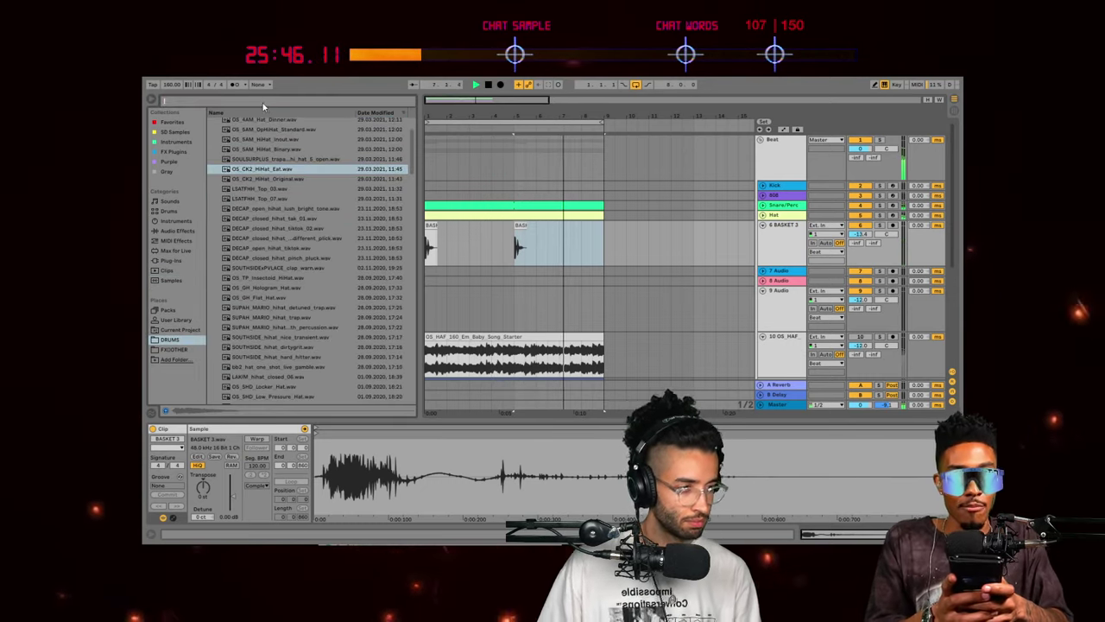
{"action": "type", "text": "open"}
Step: Audition the open hi-hat samples down to PVLACE_open_hihat_one_shot_undercover.wav
{"action": "left_click", "coordinate": [269, 142]}
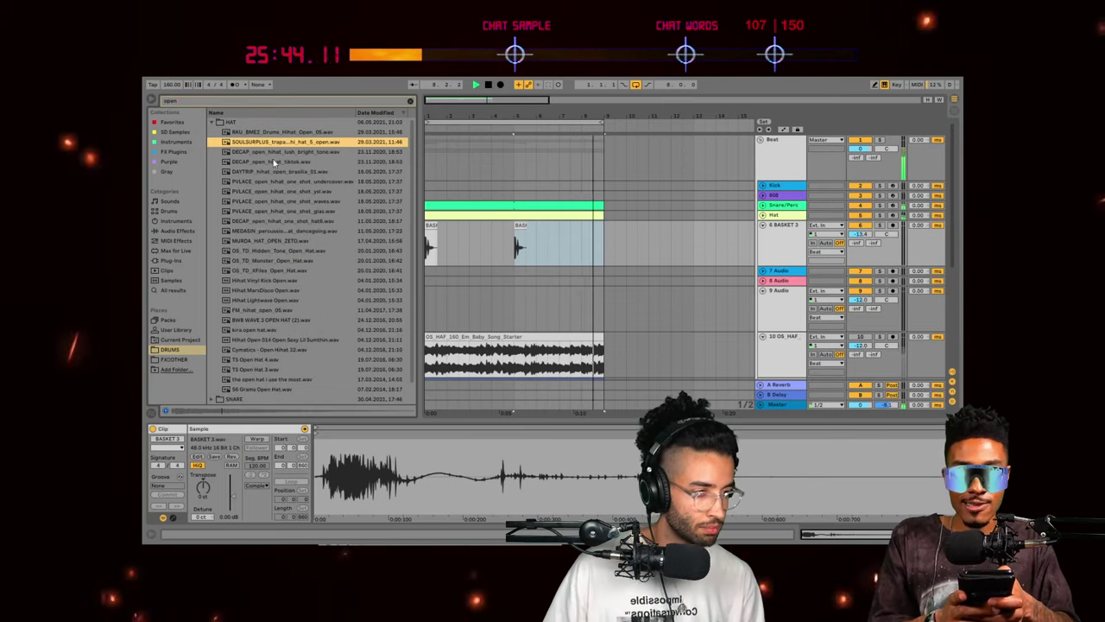
{"action": "left_click", "coordinate": [274, 155]}
{"action": "key", "text": "Down"}
{"action": "key", "text": "Down"}
{"action": "key", "text": "Down"}
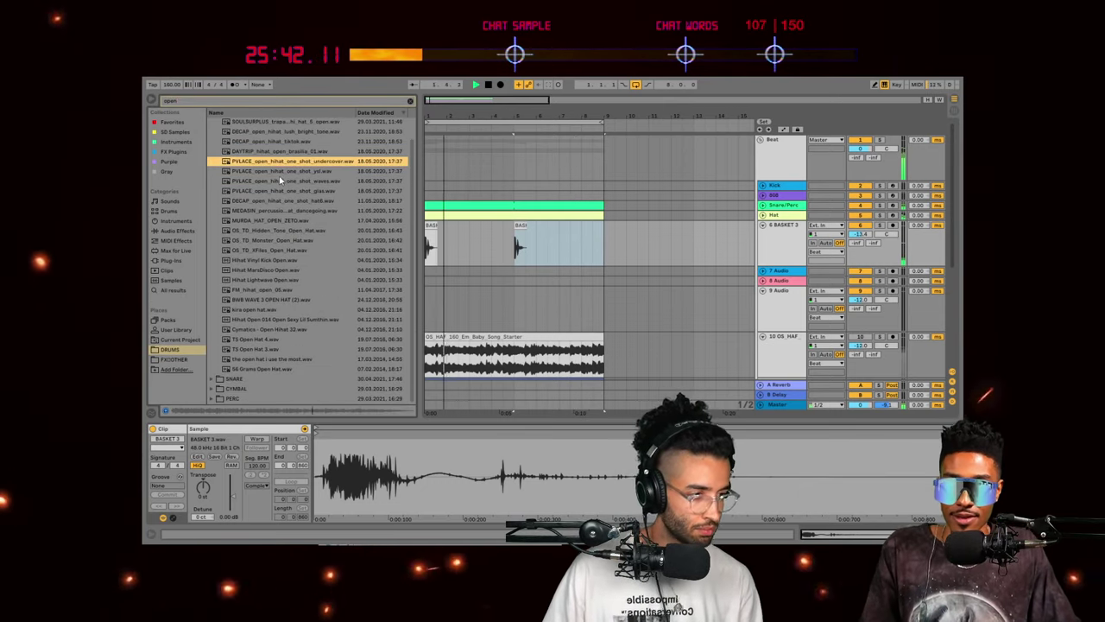
Step: Insert an audio track below Hat and place PVLACE_open_hihat_one_shot_undercover.wav on beat 2 of bar 3
{"action": "left_click_drag", "start_coordinate": [429, 101], "coordinate": [430, 122]}
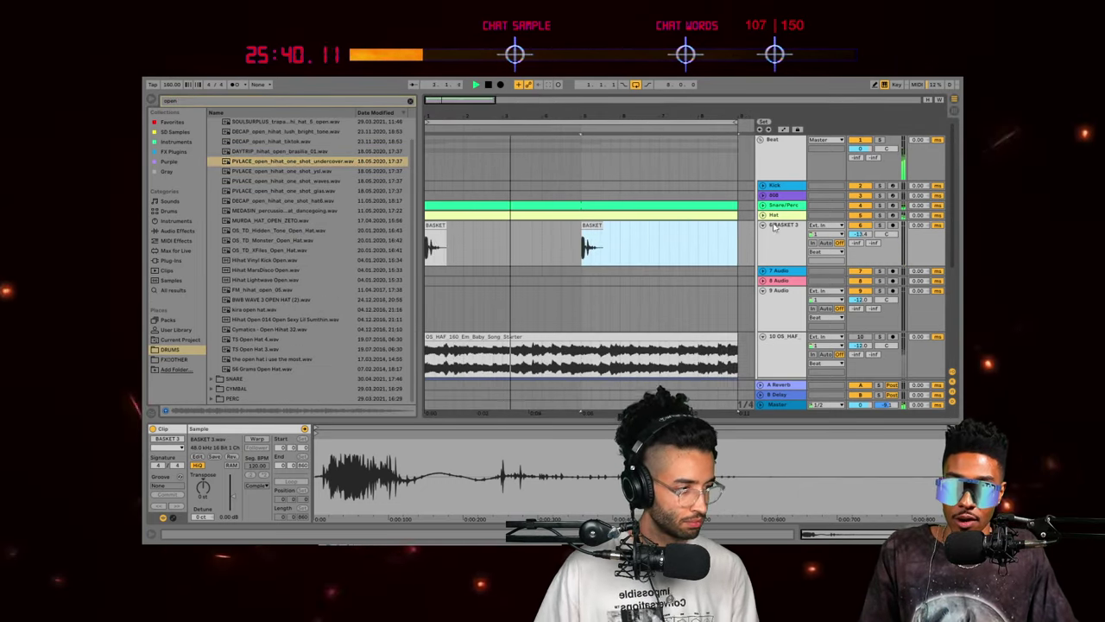
{"action": "left_click", "coordinate": [789, 216]}
{"action": "key", "text": "ctrl+t"}
{"action": "key", "text": "space"}
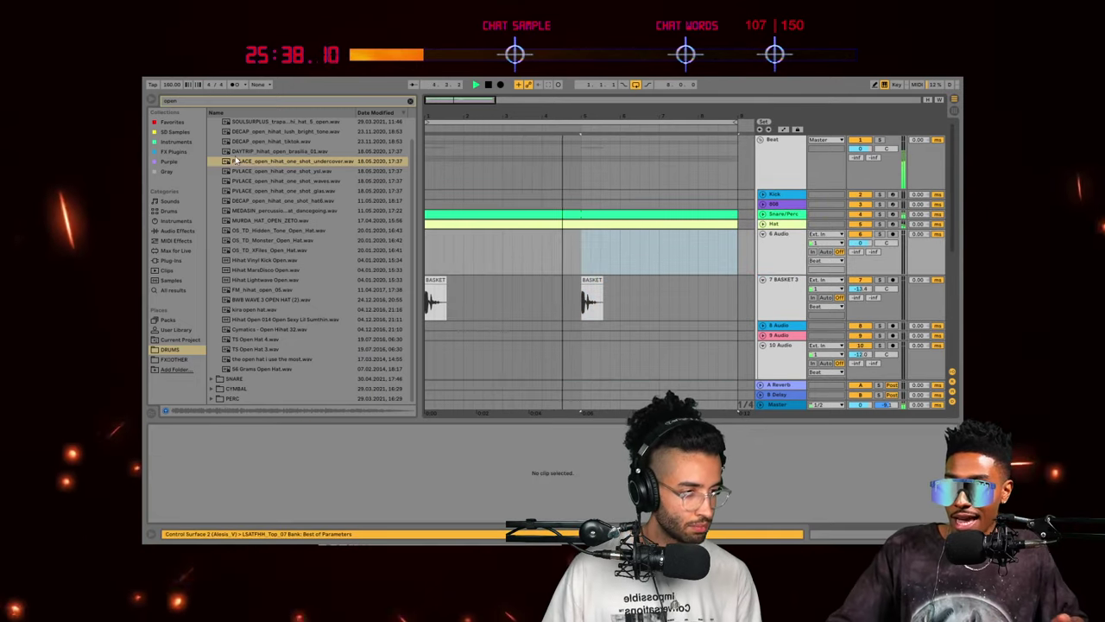
{"action": "left_click", "coordinate": [427, 249]}
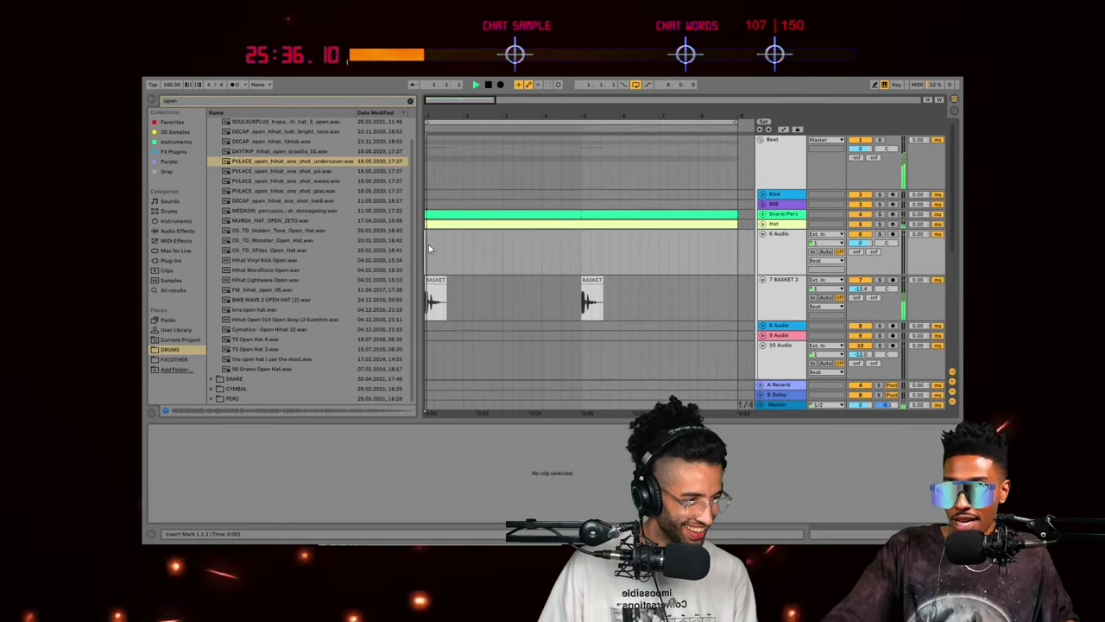
{"action": "left_click", "coordinate": [452, 247]}
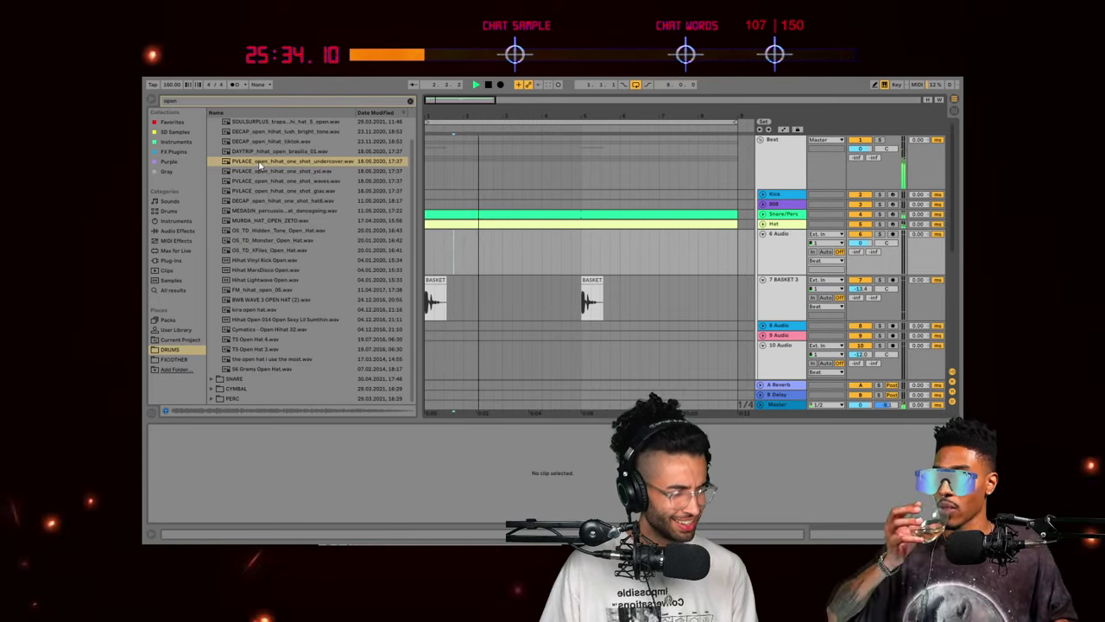
{"action": "left_click_drag", "start_coordinate": [259, 166], "coordinate": [516, 246]}
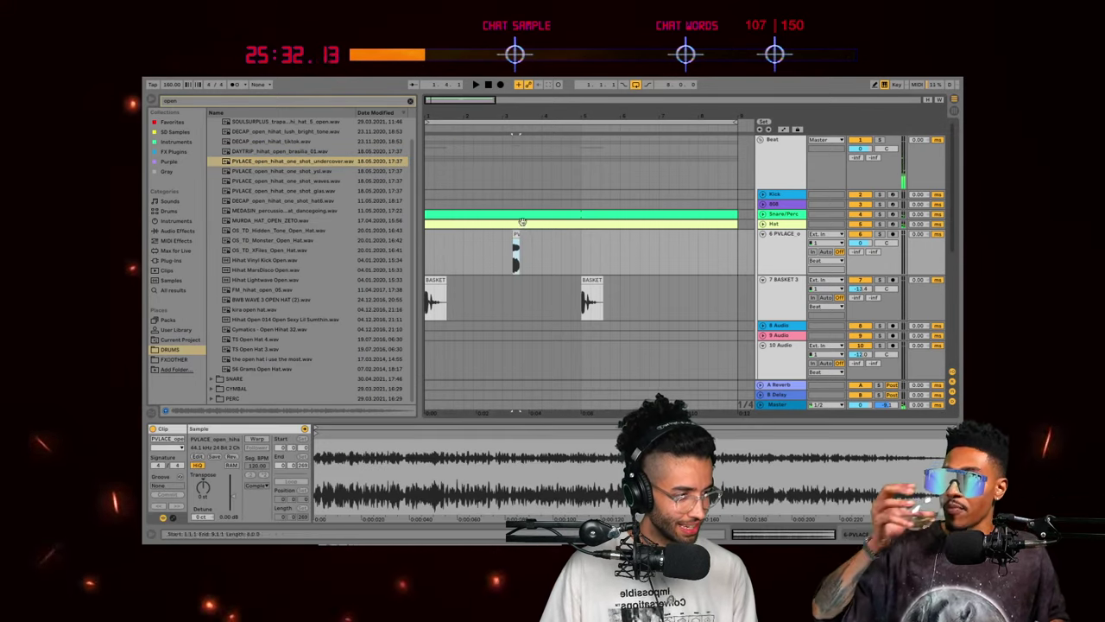
{"action": "left_click", "coordinate": [505, 249]}
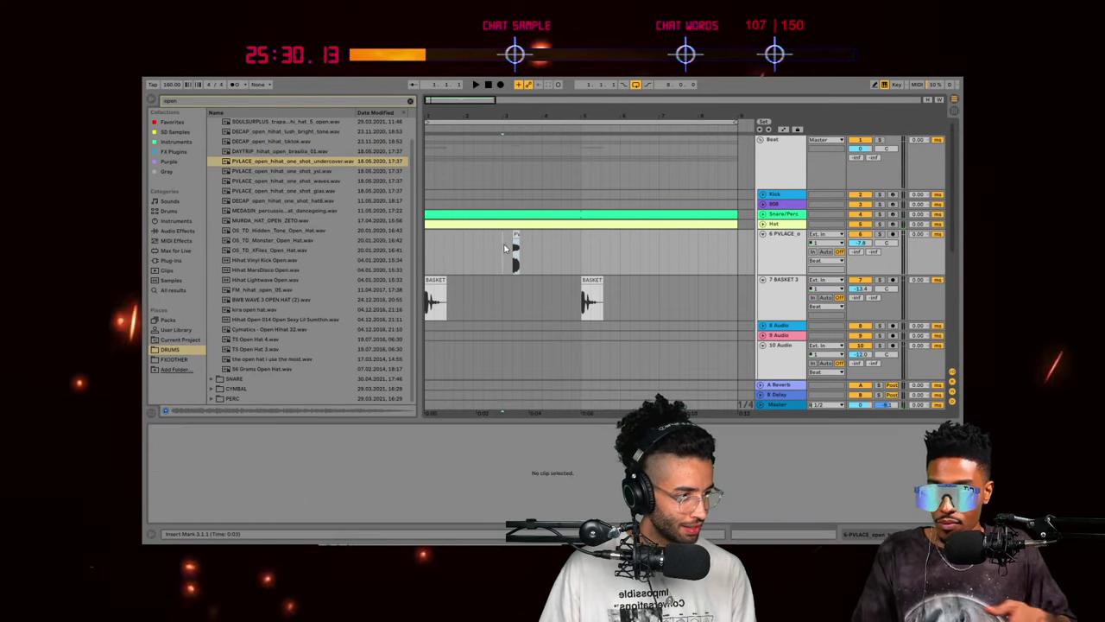
Step: Lower the open hat track's volume, duplicate its bars 1 to 4 into bars 5 to 8 and fine-tune the level
{"action": "left_click_drag", "start_coordinate": [860, 243], "coordinate": [860, 250]}
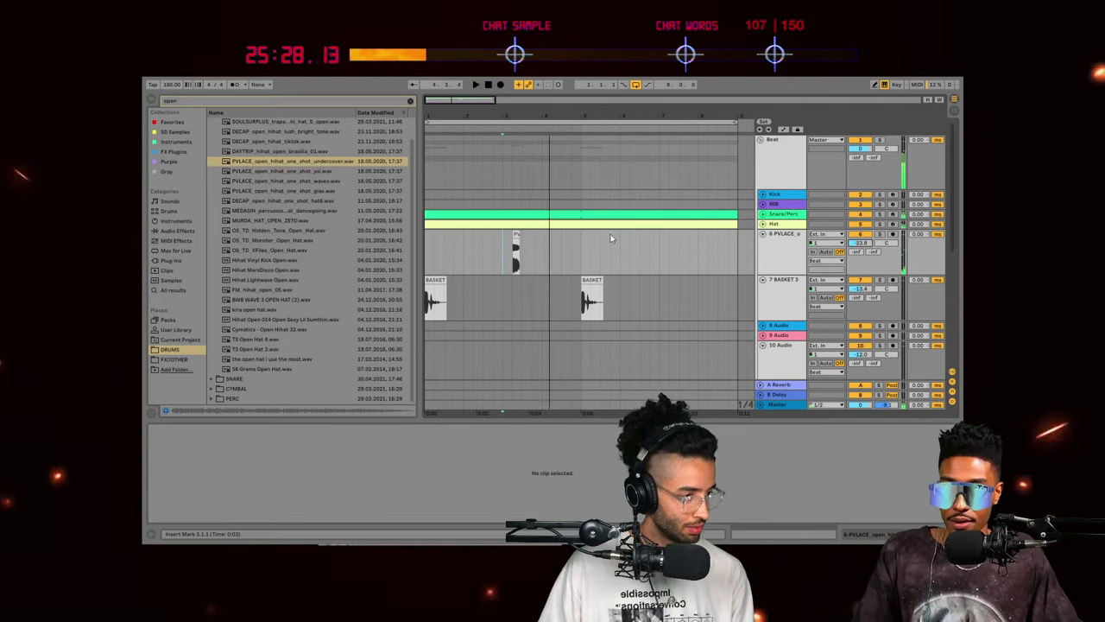
{"action": "left_click_drag", "start_coordinate": [580, 254], "coordinate": [343, 256]}
{"action": "key", "text": "ctrl+d"}
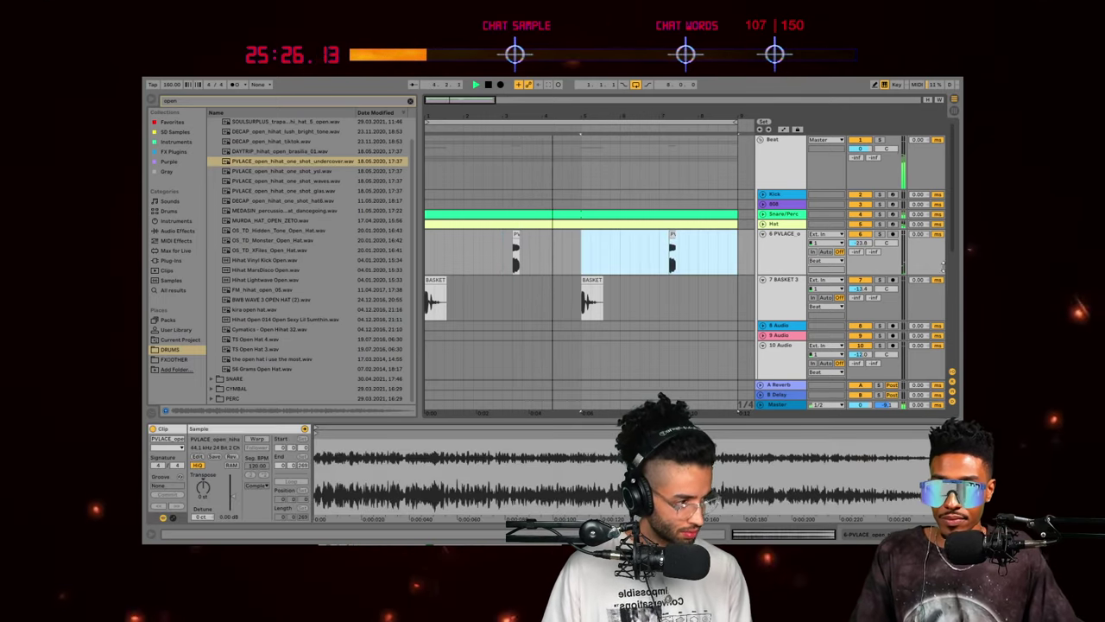
{"action": "left_click_drag", "start_coordinate": [860, 244], "coordinate": [860, 238]}
Step: Fold the open hat, BASKET 3 and remaining audio tracks down to the OS_HAF layers to compact height
{"action": "left_click", "coordinate": [796, 246]}
{"action": "key", "text": "ctrl+a"}
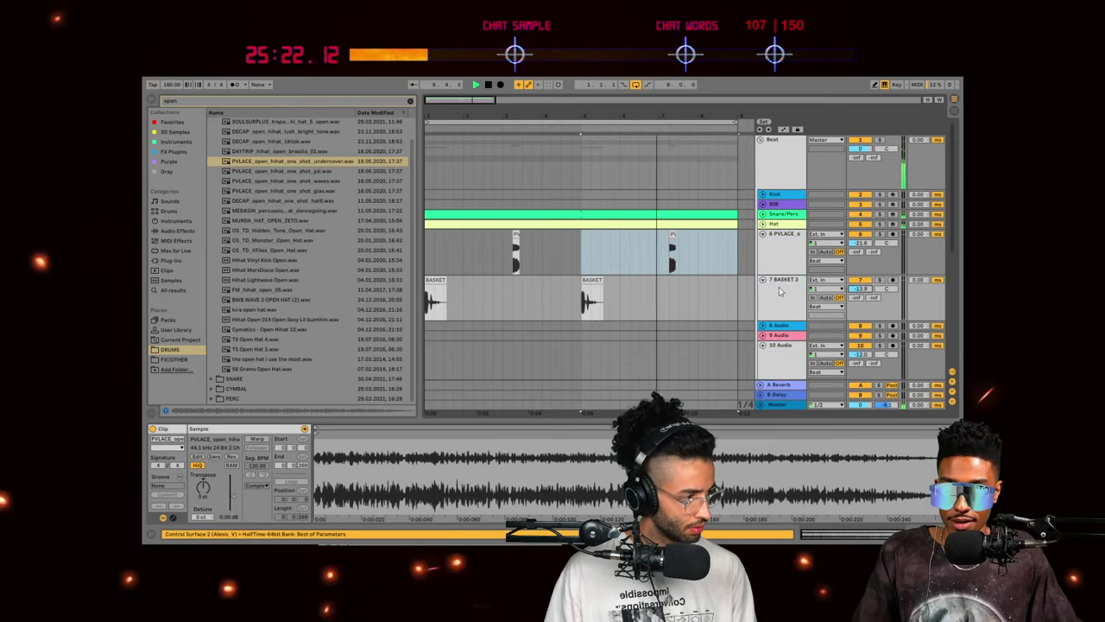
{"action": "left_click", "coordinate": [788, 243]}
{"action": "scroll", "coordinate": [788, 243], "scroll_direction": "down", "scroll_amount": 10}
{"action": "scroll", "coordinate": [730, 162], "scroll_direction": "up", "scroll_amount": 2}
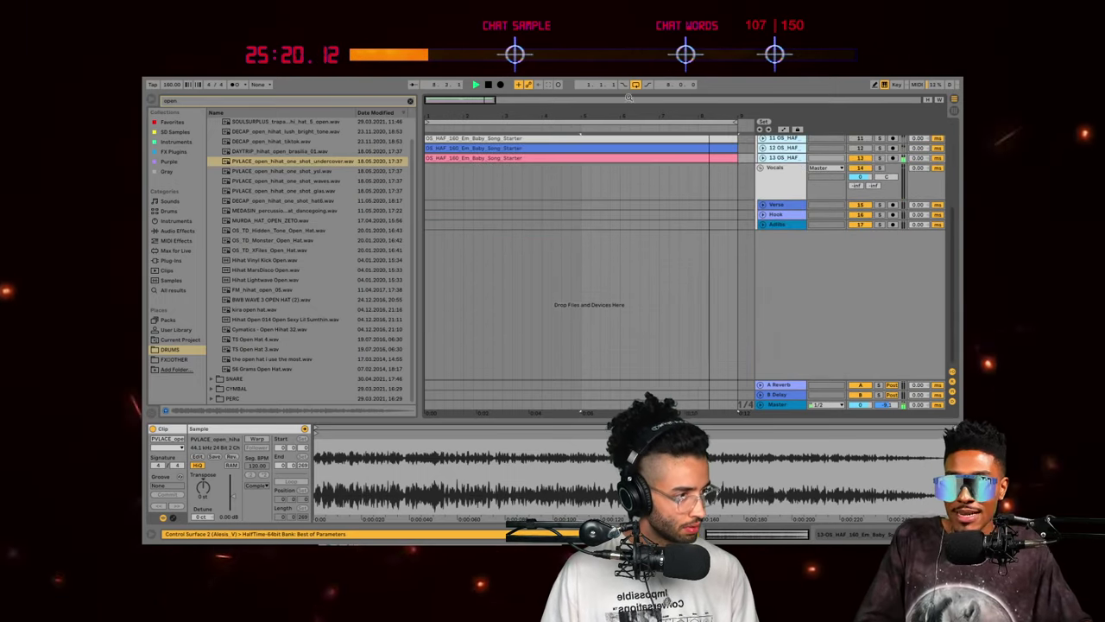
{"action": "left_click_drag", "start_coordinate": [466, 103], "coordinate": [468, 83]}
{"action": "scroll", "coordinate": [552, 192], "scroll_direction": "up", "scroll_amount": 5}
{"action": "scroll", "coordinate": [553, 250], "scroll_direction": "down", "scroll_amount": 1}
{"action": "left_click", "coordinate": [562, 265]}
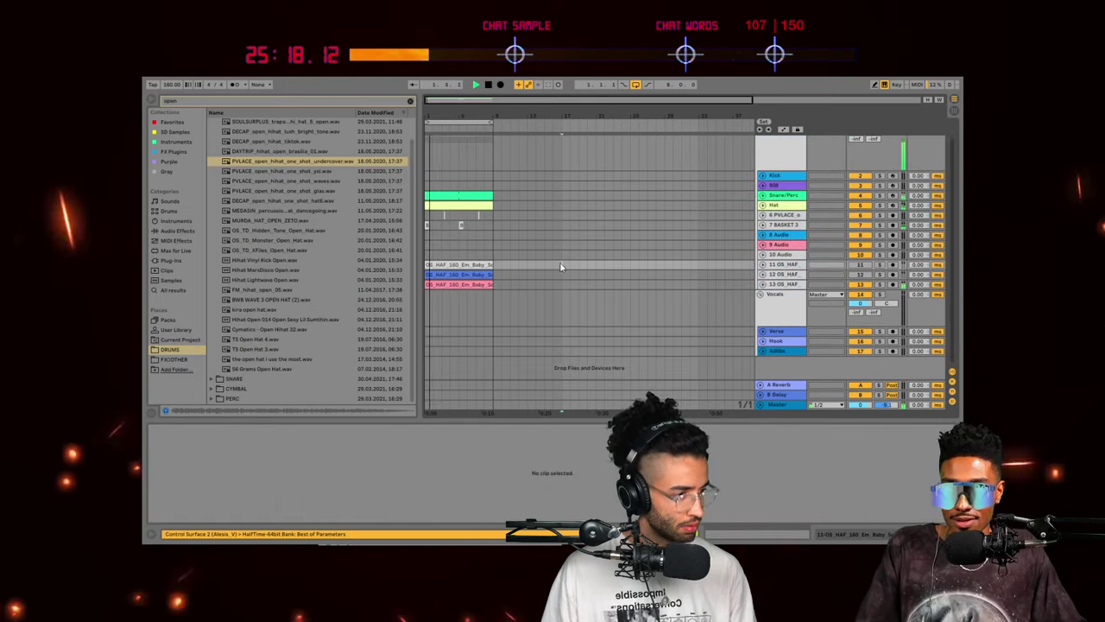
Step: Unfold track 11 OS_HAF, set its volume to -14.7 dB, check its effect chain and fold it again
{"action": "left_click", "coordinate": [761, 265]}
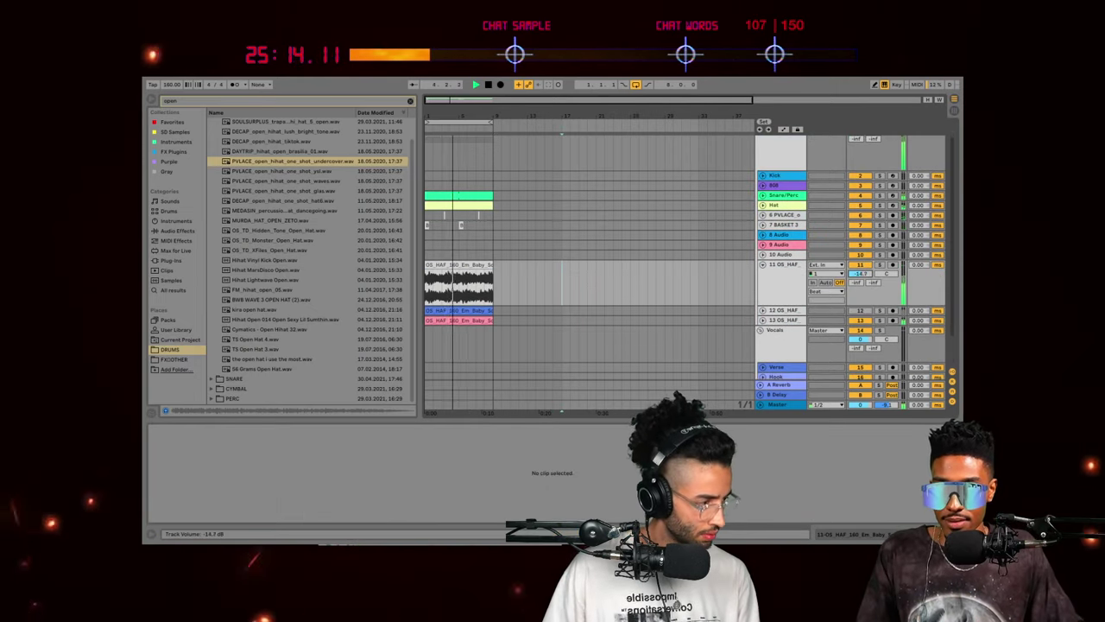
{"action": "left_click", "coordinate": [772, 277]}
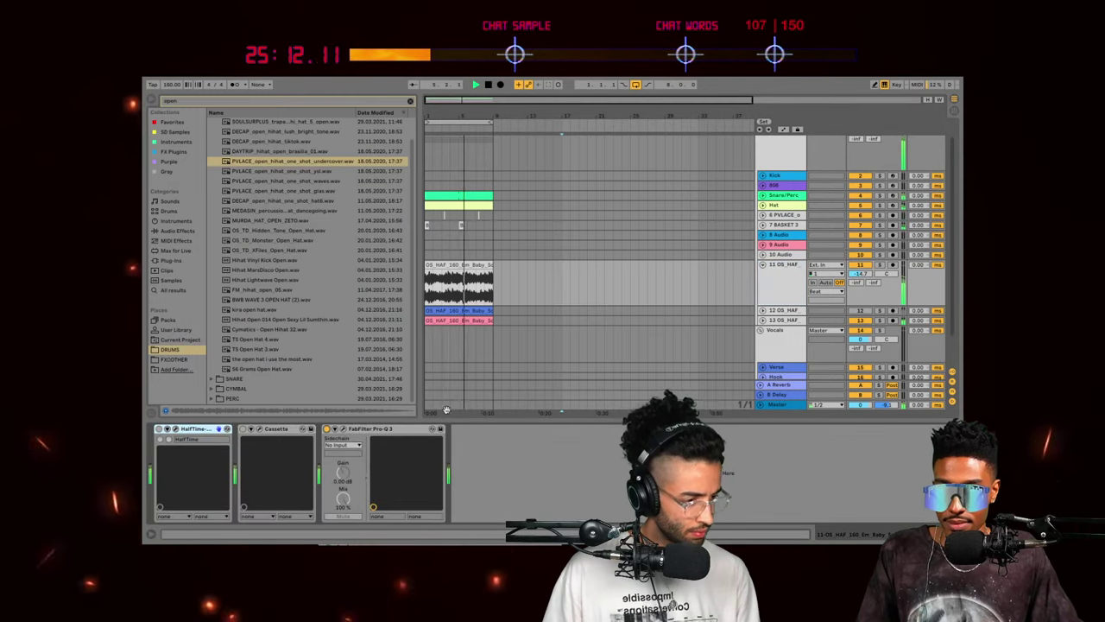
{"action": "left_click", "coordinate": [771, 318]}
{"action": "left_click", "coordinate": [772, 273]}
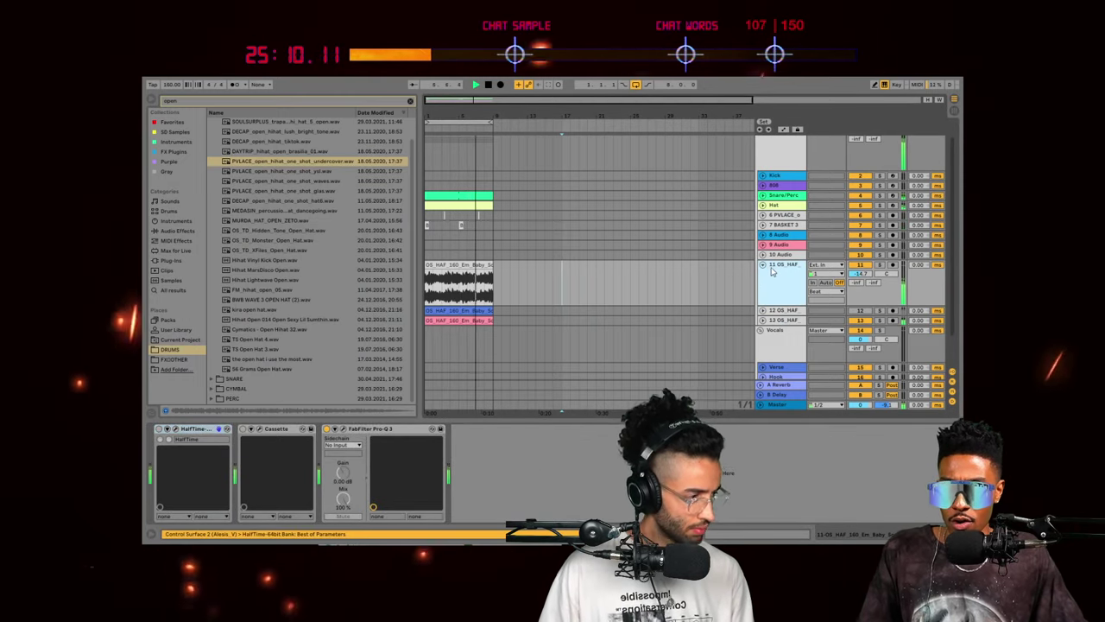
{"action": "left_click", "coordinate": [762, 265]}
{"action": "scroll", "coordinate": [760, 265], "scroll_direction": "up", "scroll_amount": 1}
{"action": "mouse_move", "coordinate": [463, 97]}
{"action": "left_mouse_down"}
{"action": "mouse_move", "coordinate": [464, 134]}
{"action": "mouse_move", "coordinate": [464, 120]}
{"action": "left_mouse_up"}
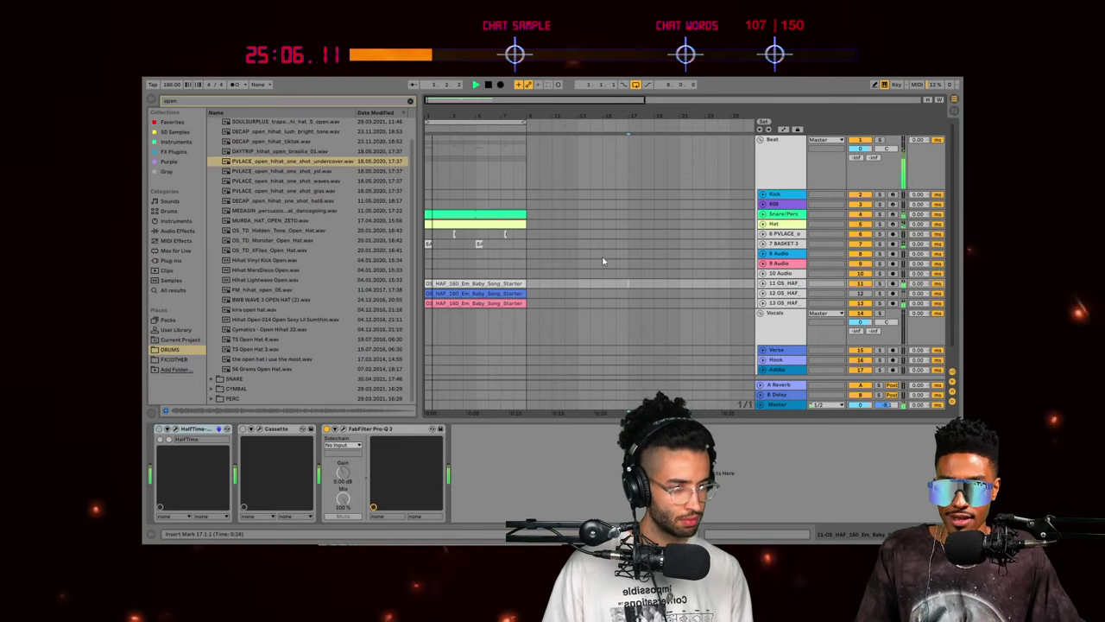
Step: Select the 808 track, stop playback and capture the just-played 808 part as a MIDI clip
{"action": "left_click", "coordinate": [775, 204]}
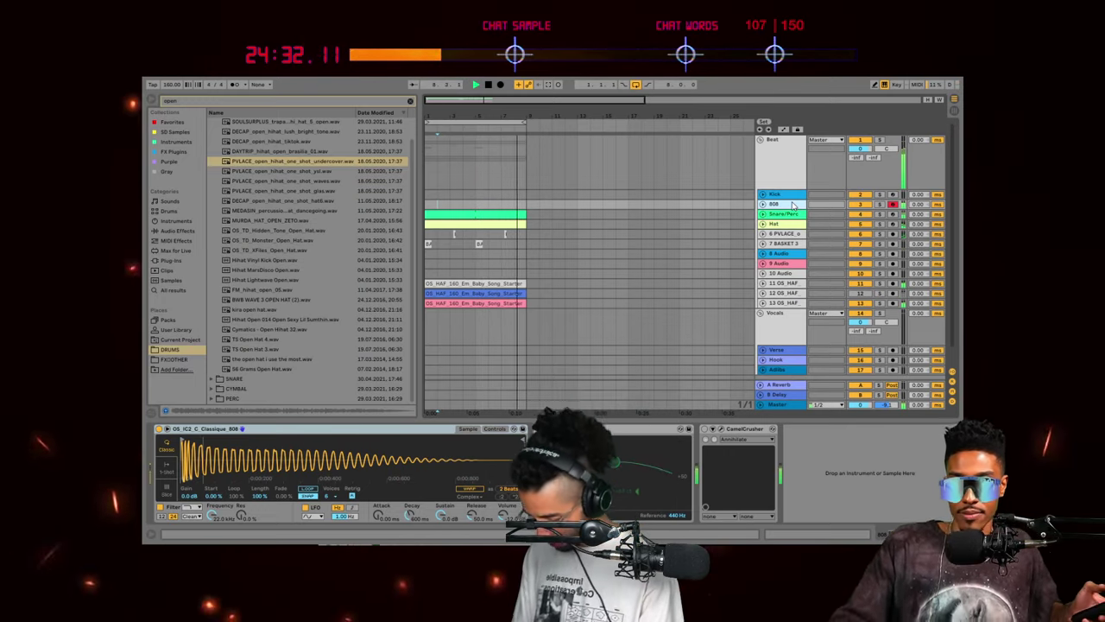
{"action": "key", "text": "space"}
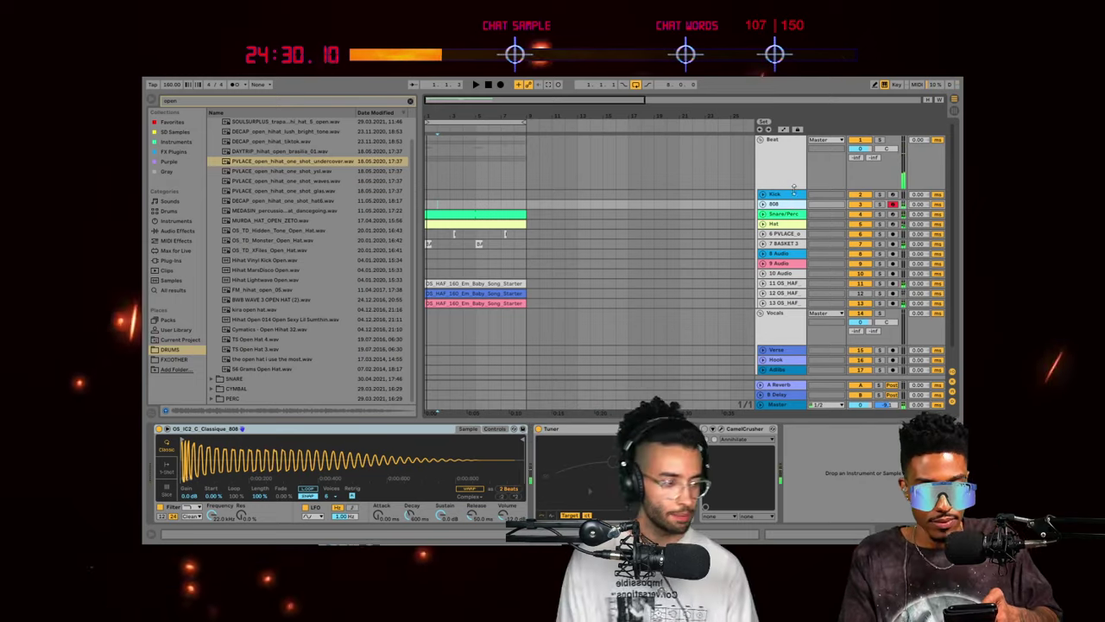
{"action": "key", "text": "super+z"}
Step: Try to extend the 808 clip's start back to bar 1 and undo the changes
{"action": "left_click", "coordinate": [480, 203]}
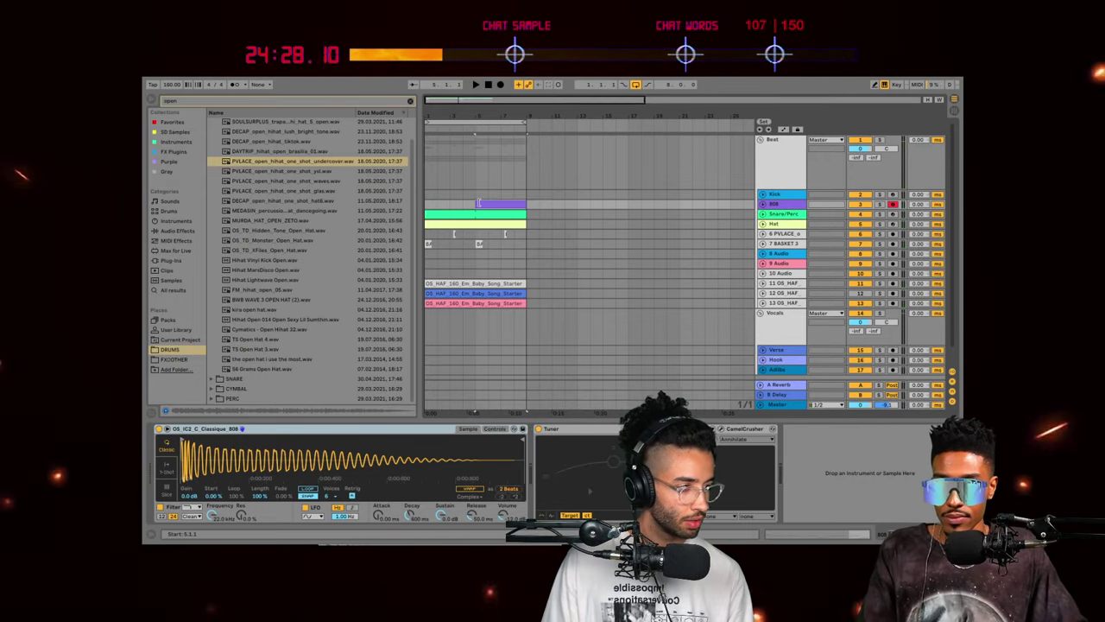
{"action": "double_click", "coordinate": [445, 204]}
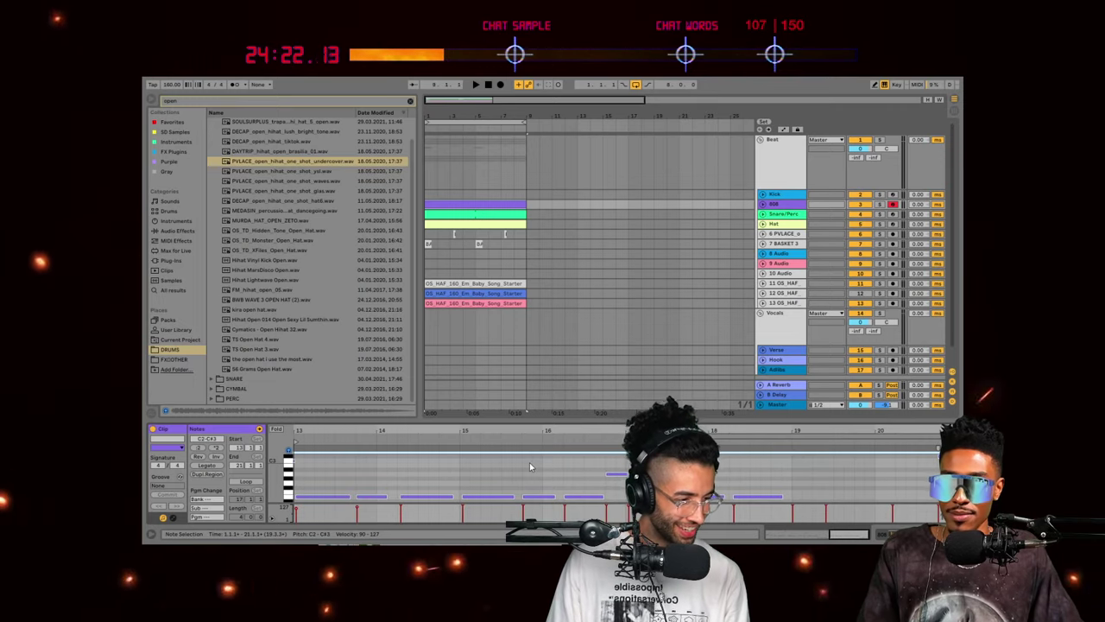
{"action": "key", "text": "ctrl+z"}
{"action": "key", "text": "ctrl+z"}
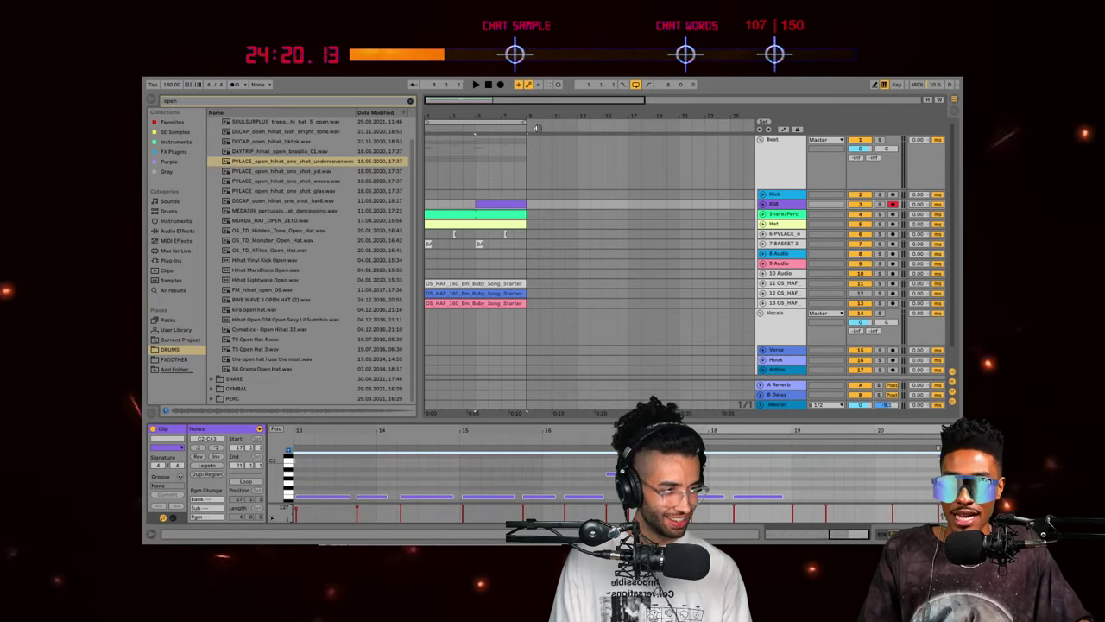
Step: Extend the 808 clip's start back to bar 1 and quantize all its notes to 1/8 at 47%
{"action": "left_click_drag", "start_coordinate": [476, 205], "coordinate": [426, 204]}
{"action": "left_click", "coordinate": [513, 472]}
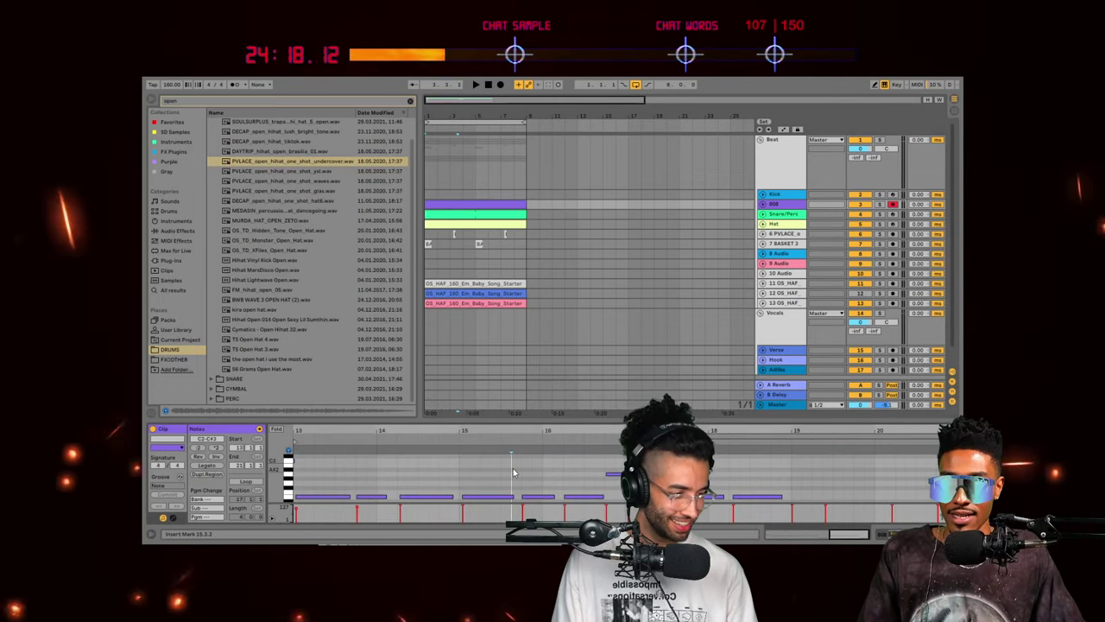
{"action": "key", "text": "ctrl+a"}
{"action": "key", "text": "ctrl+shift+u"}
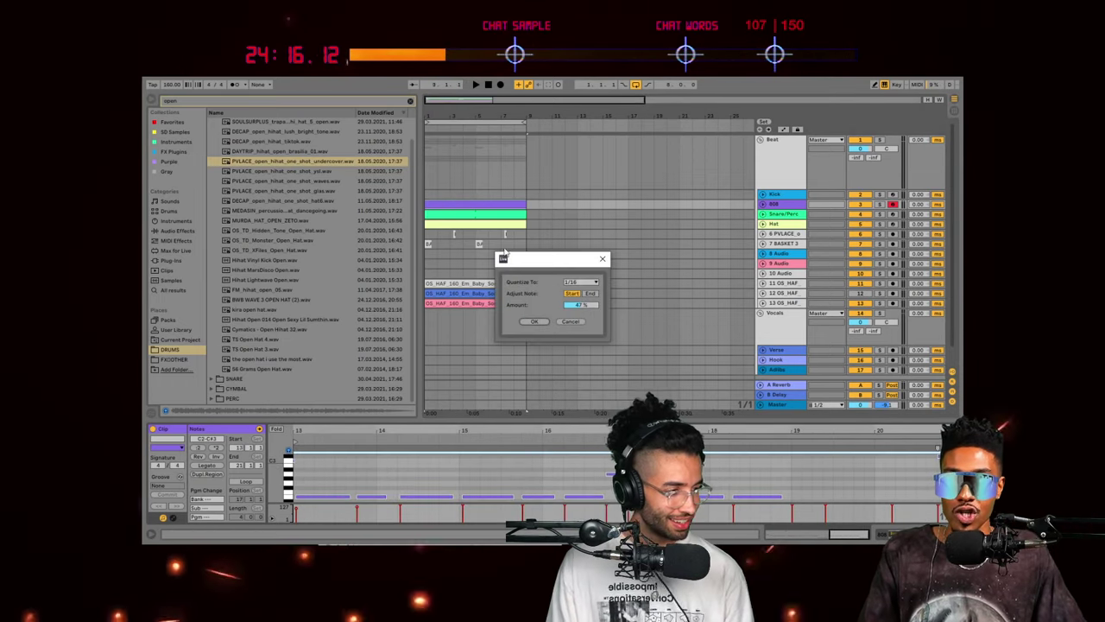
{"action": "left_click", "coordinate": [581, 282]}
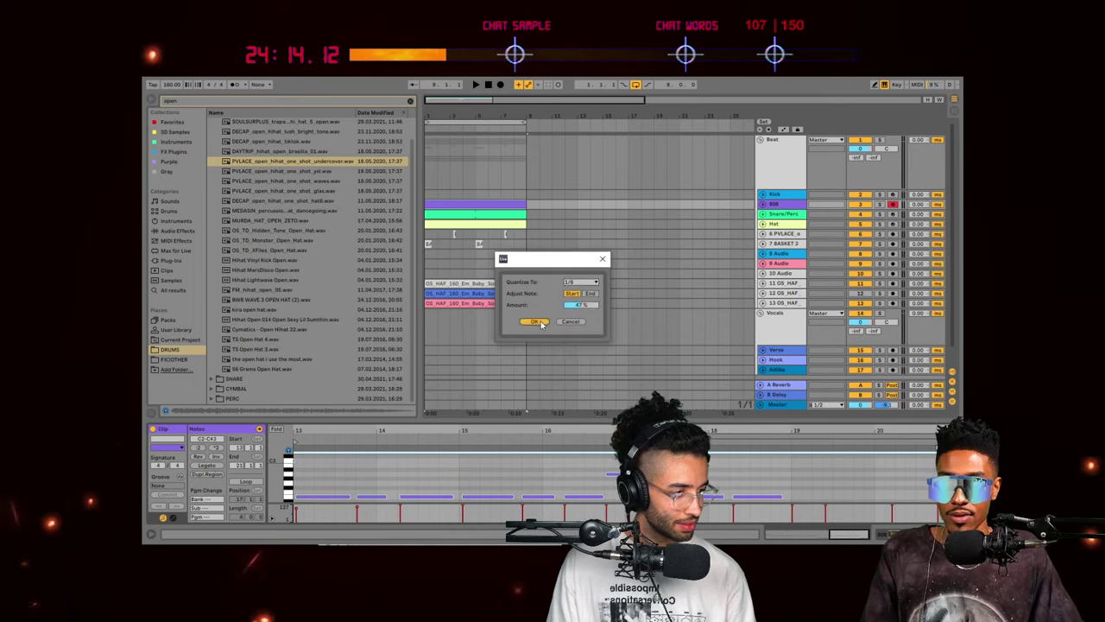
{"action": "left_click", "coordinate": [539, 322]}
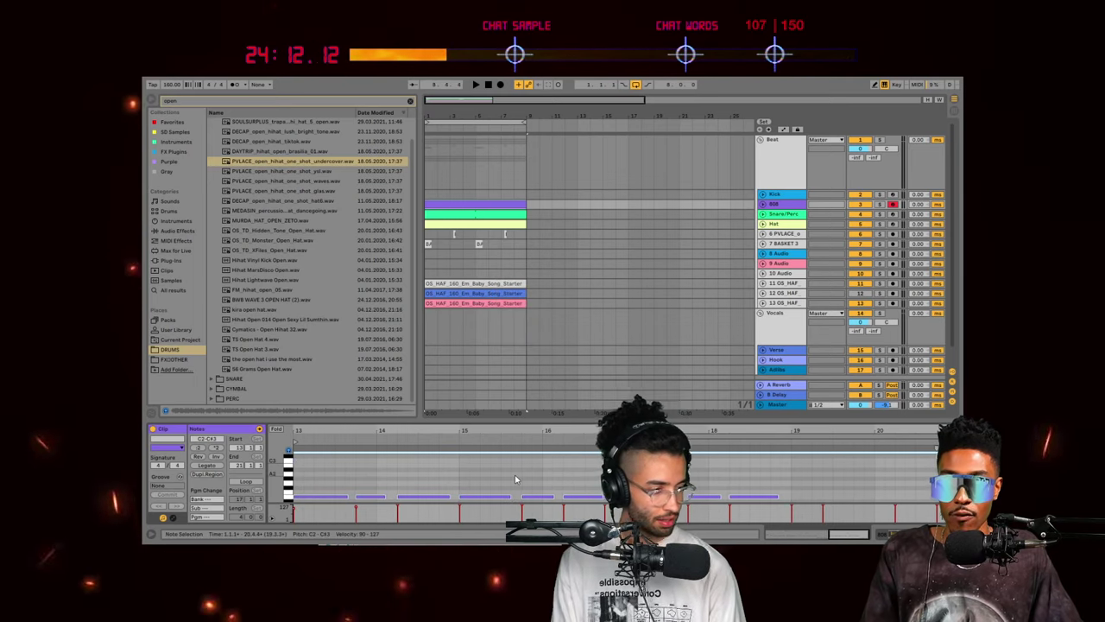
Step: Play back the quantized 808 clip and examine the timing and pitch of its notes
{"action": "key", "text": "space"}
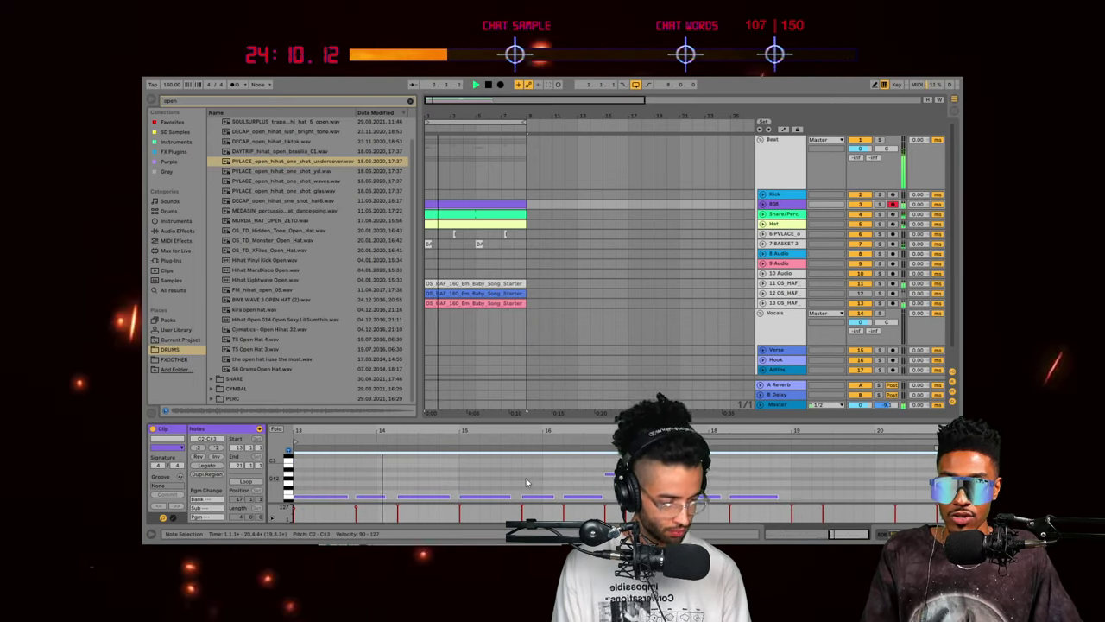
{"action": "left_click", "coordinate": [532, 481]}
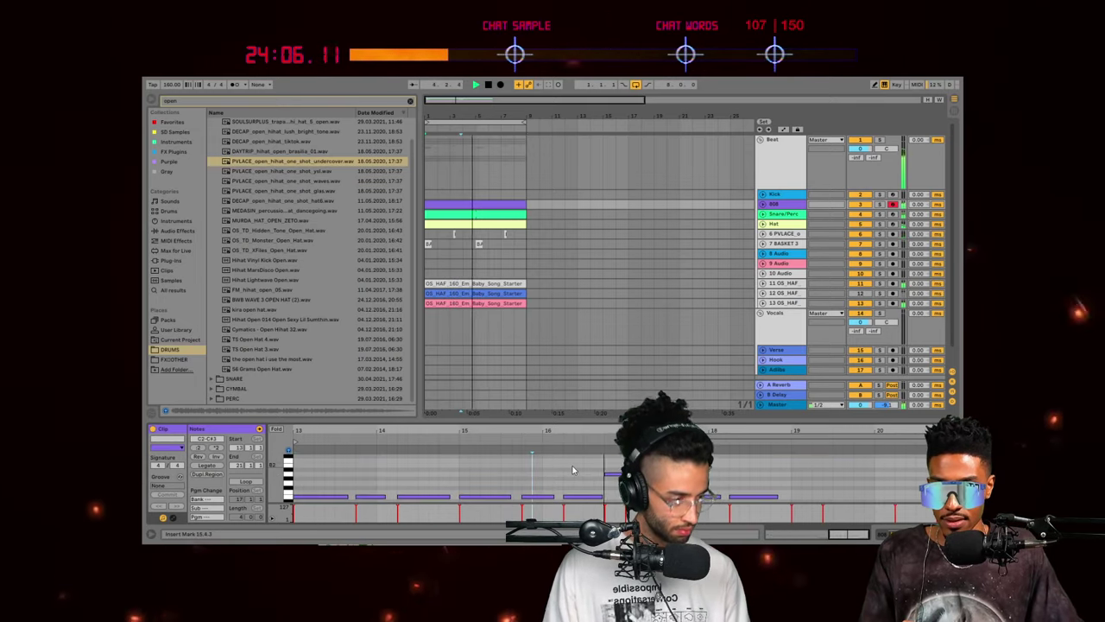
{"action": "scroll", "coordinate": [725, 471], "scroll_direction": "down", "scroll_amount": 3}
{"action": "scroll", "coordinate": [736, 470], "scroll_direction": "up", "scroll_amount": 1}
{"action": "left_click_drag", "start_coordinate": [658, 491], "coordinate": [668, 492]}
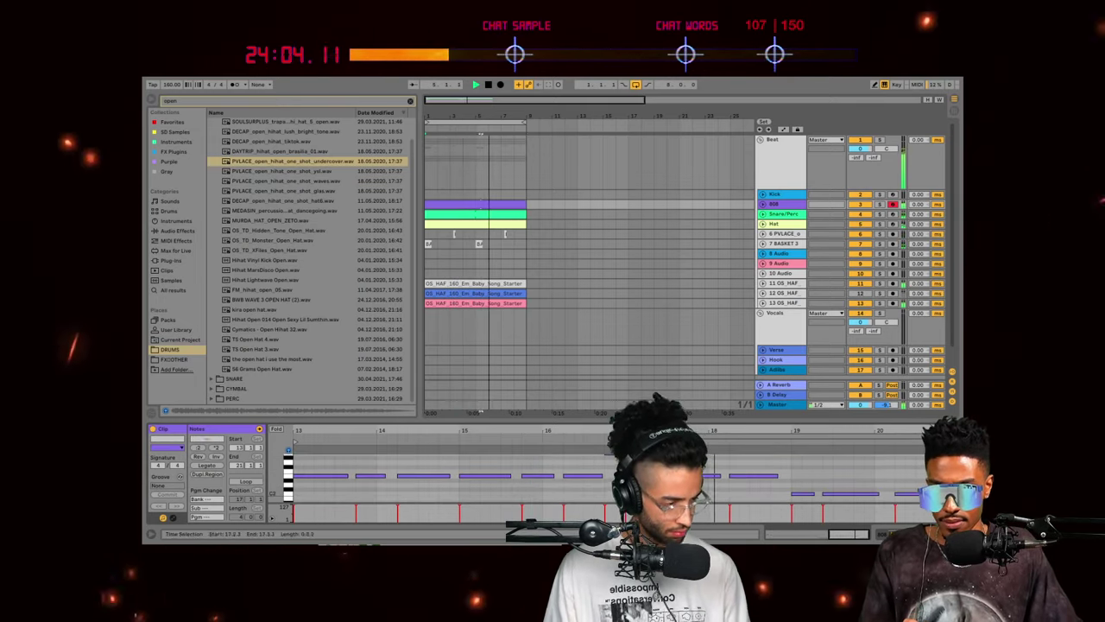
{"action": "left_click", "coordinate": [826, 471]}
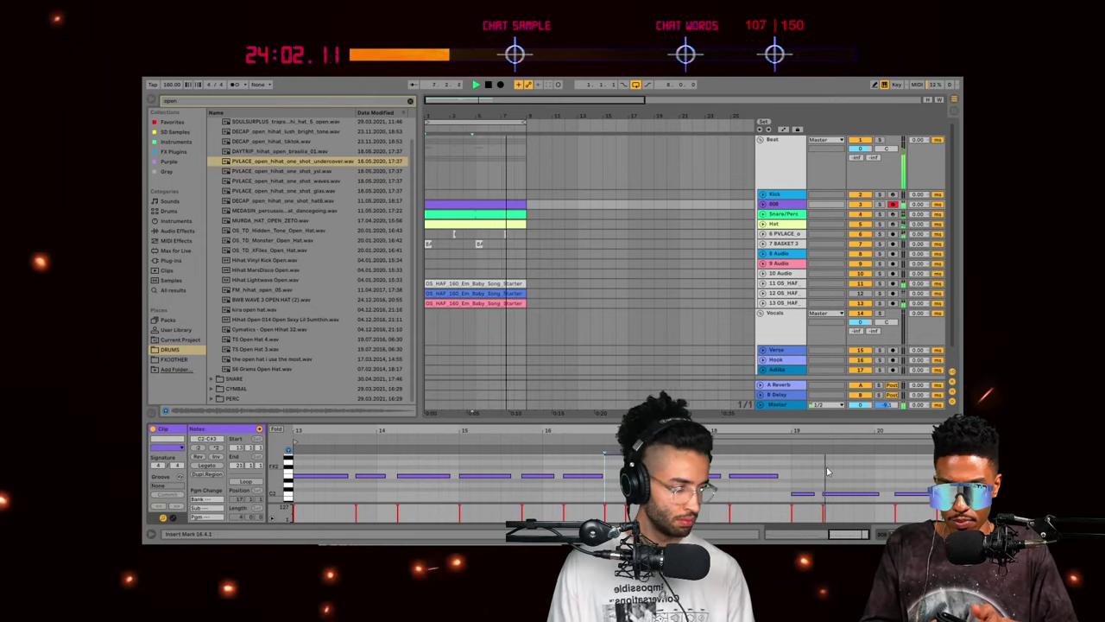
{"action": "left_click", "coordinate": [830, 467]}
{"action": "scroll", "coordinate": [830, 467], "scroll_direction": "up", "scroll_amount": 2}
{"action": "scroll", "coordinate": [910, 499], "scroll_direction": "down", "scroll_amount": 2}
{"action": "scroll", "coordinate": [915, 486], "scroll_direction": "up", "scroll_amount": 3}
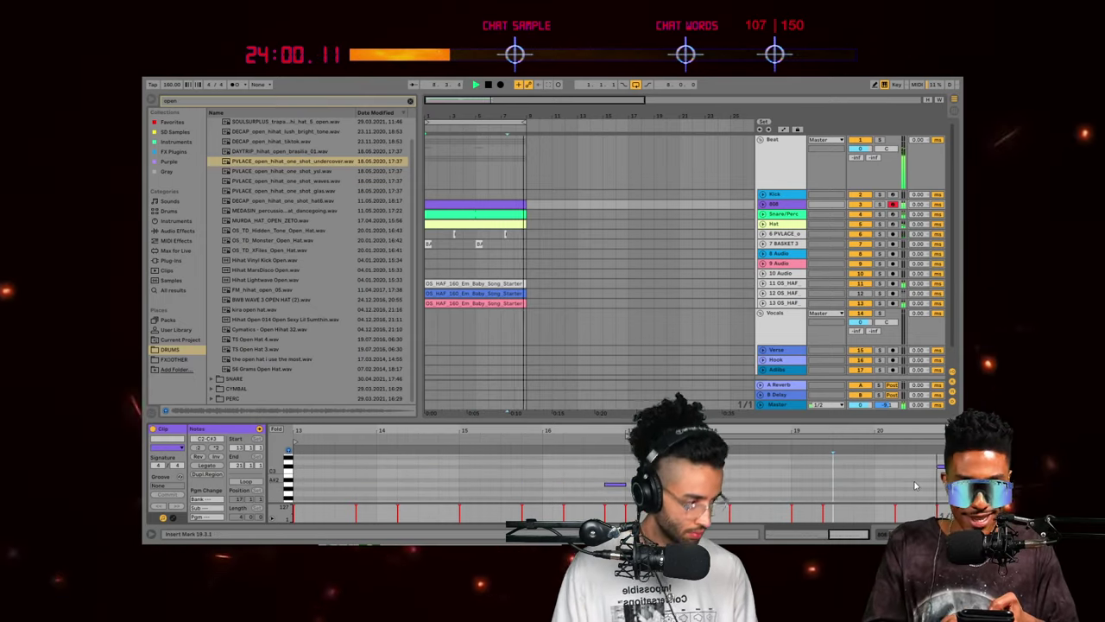
Step: Check the 808 track's device chain, including the CamelCrusher plug-in's settings
{"action": "left_click", "coordinate": [781, 197]}
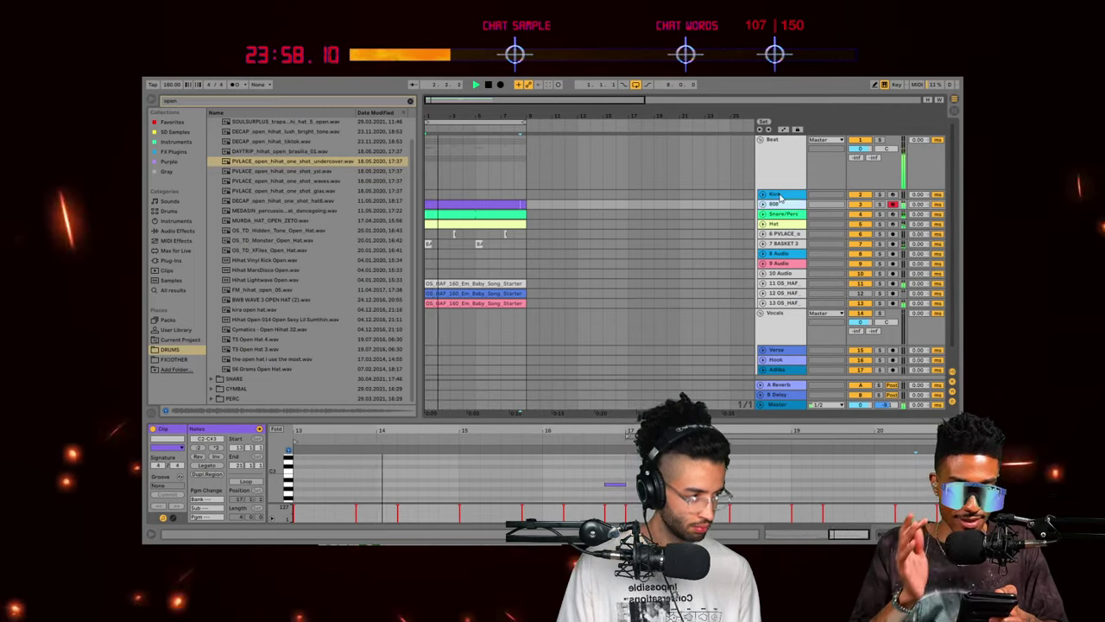
{"action": "left_click", "coordinate": [777, 204]}
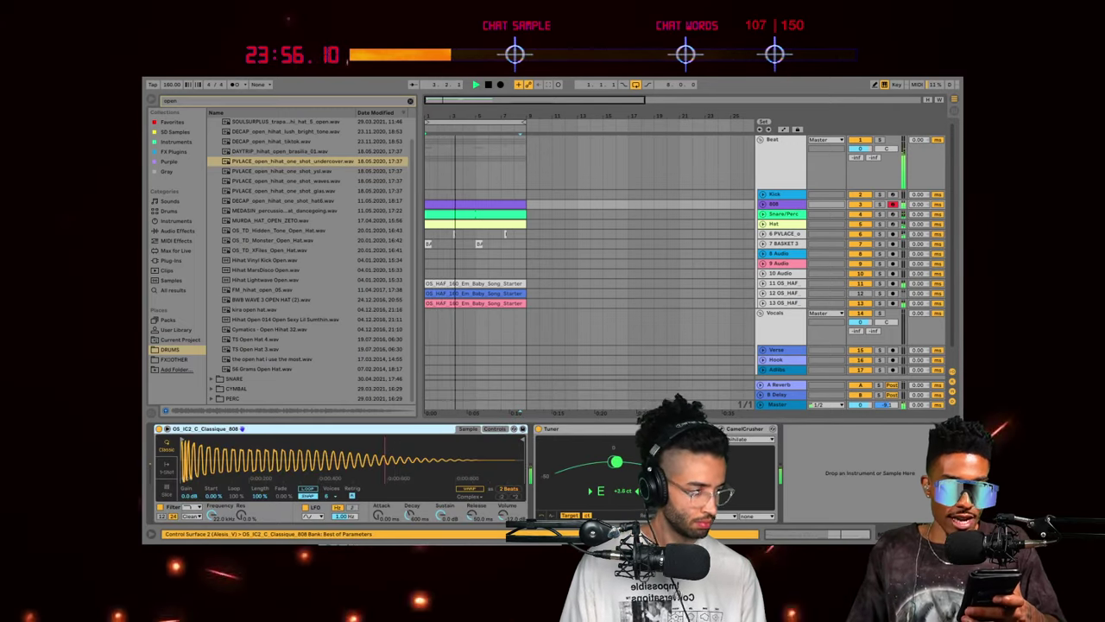
{"action": "left_click", "coordinate": [722, 429]}
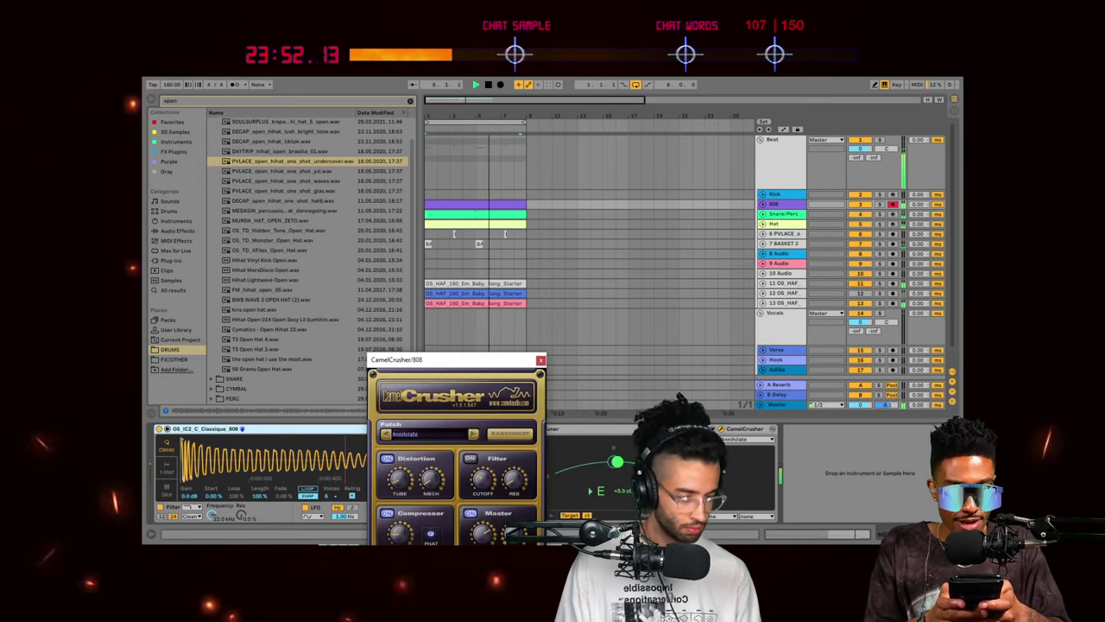
{"action": "left_click", "coordinate": [541, 359]}
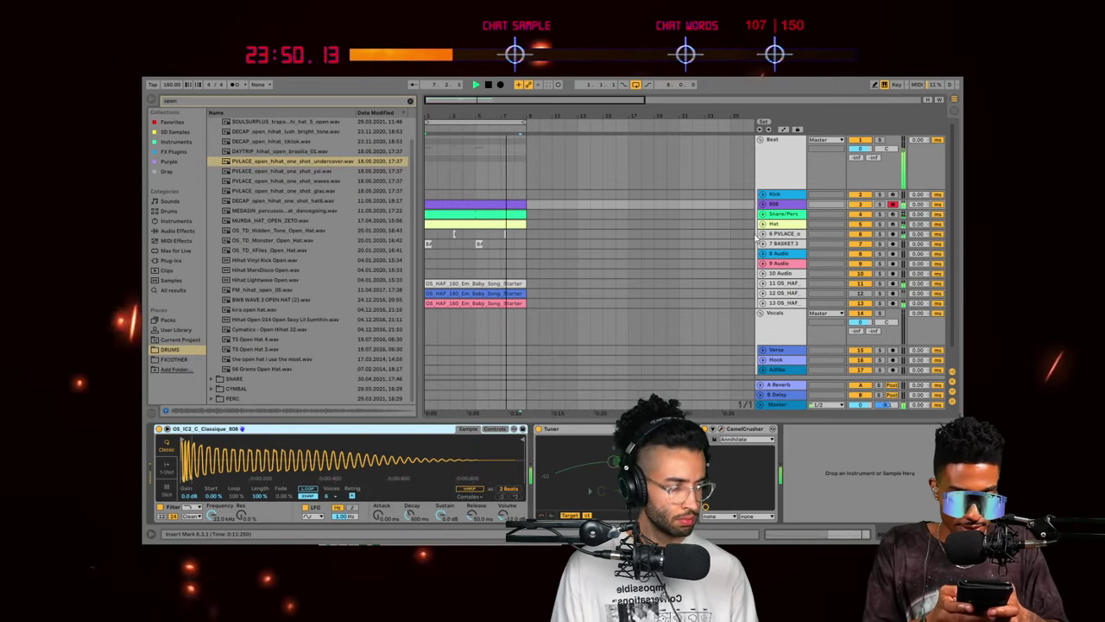
Step: Create an empty MIDI clip on the Kick track spanning bars 1 to 8
{"action": "left_click", "coordinate": [752, 198]}
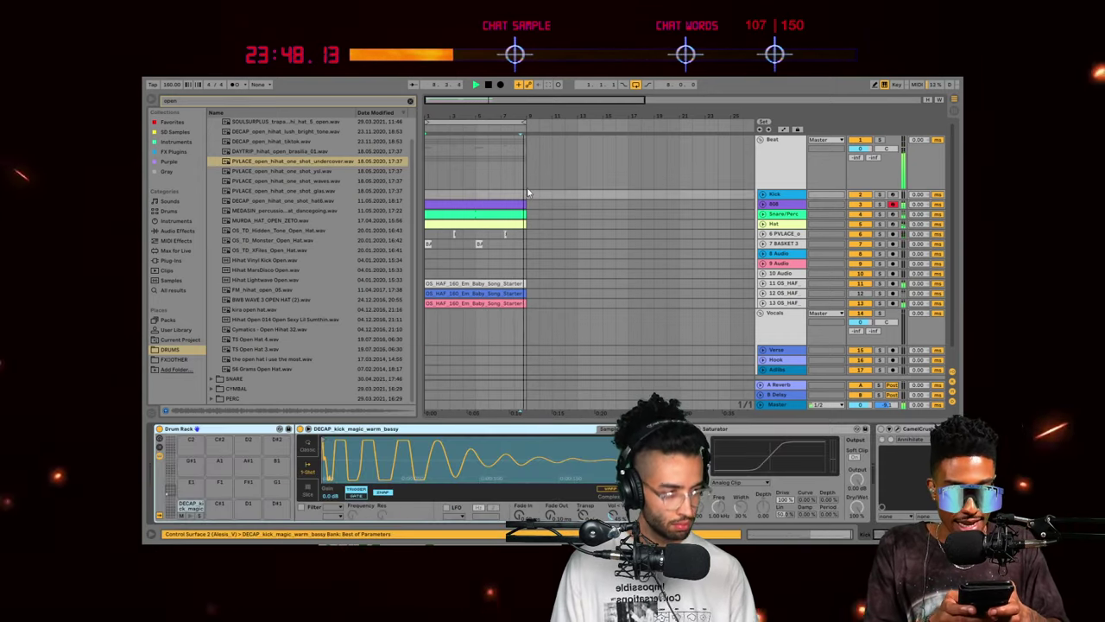
{"action": "left_click_drag", "start_coordinate": [529, 194], "coordinate": [389, 203]}
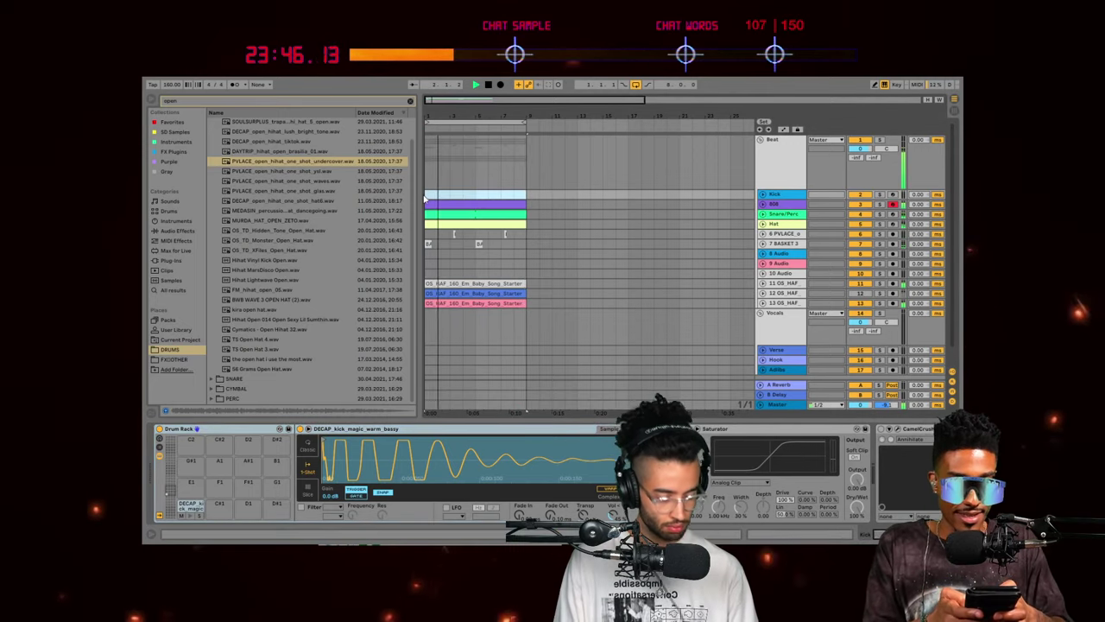
{"action": "key", "text": "ctrl+shift+m"}
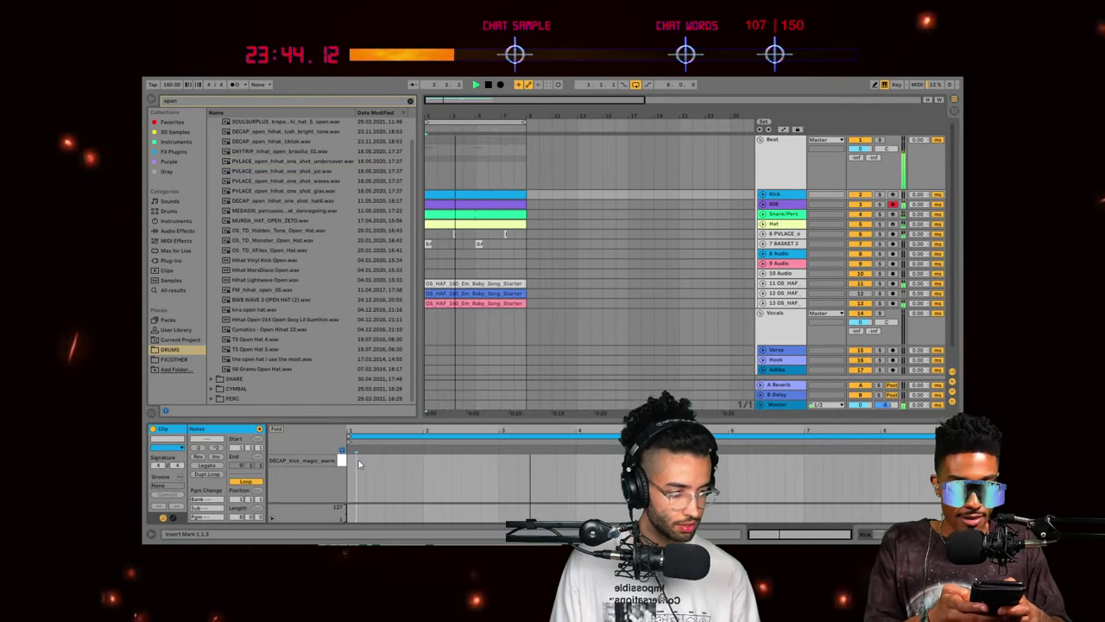
Step: Place kick notes at 1.1.1, 1.2.3, 1.4.1 and 2.2.1, plus a softer one of velocity 74 at 2.4.3
{"action": "double_click", "coordinate": [353, 461]}
{"action": "key", "text": "space"}
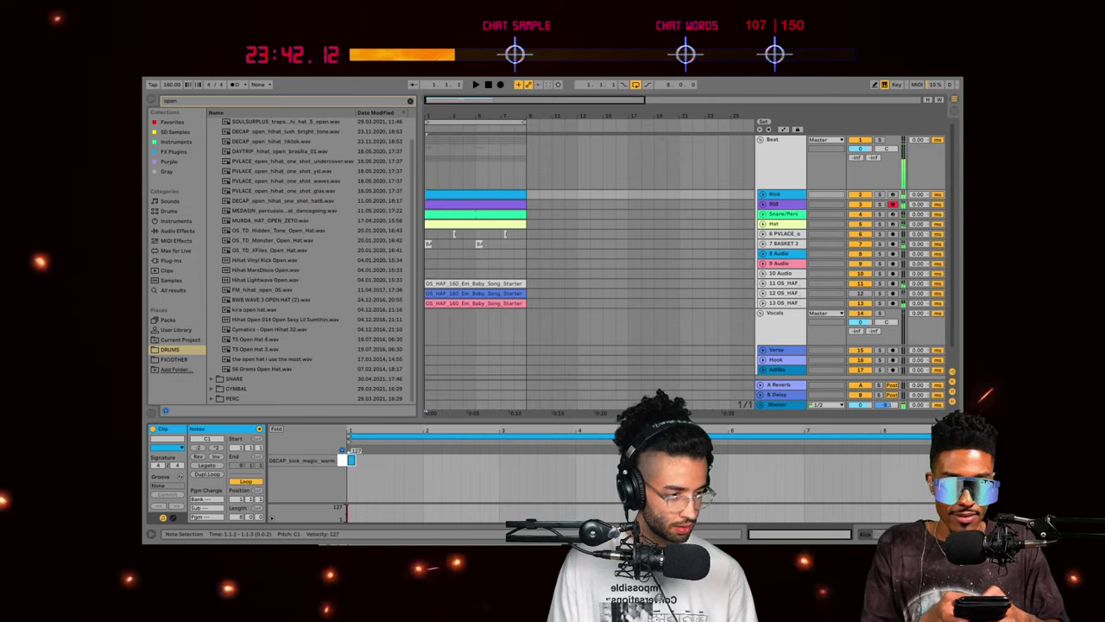
{"action": "left_click", "coordinate": [417, 474]}
{"action": "key", "text": "space"}
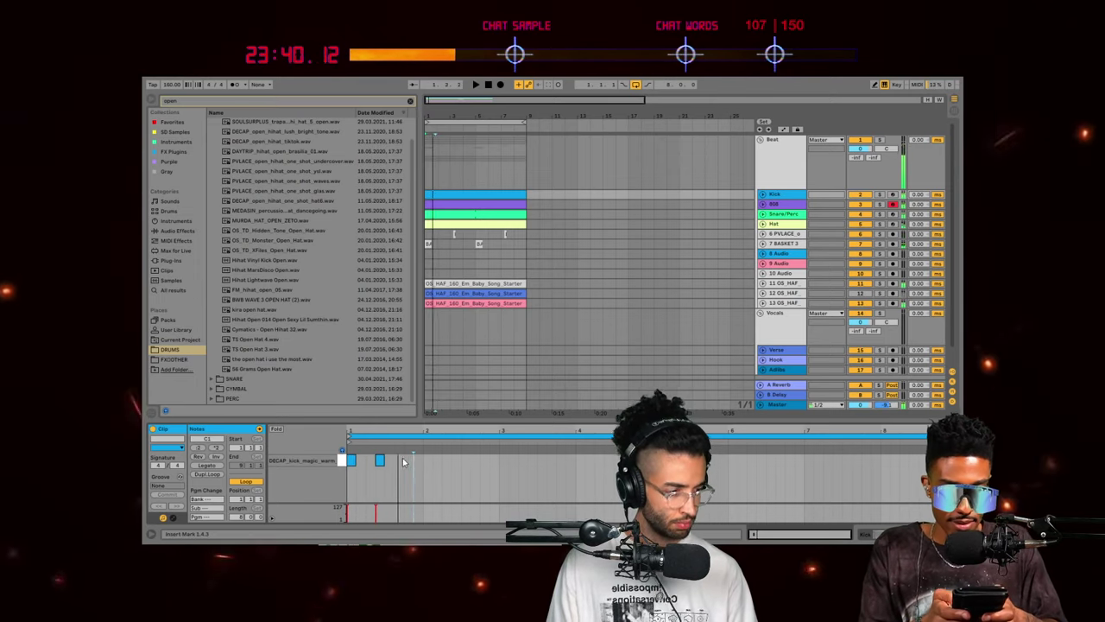
{"action": "double_click", "coordinate": [409, 460]}
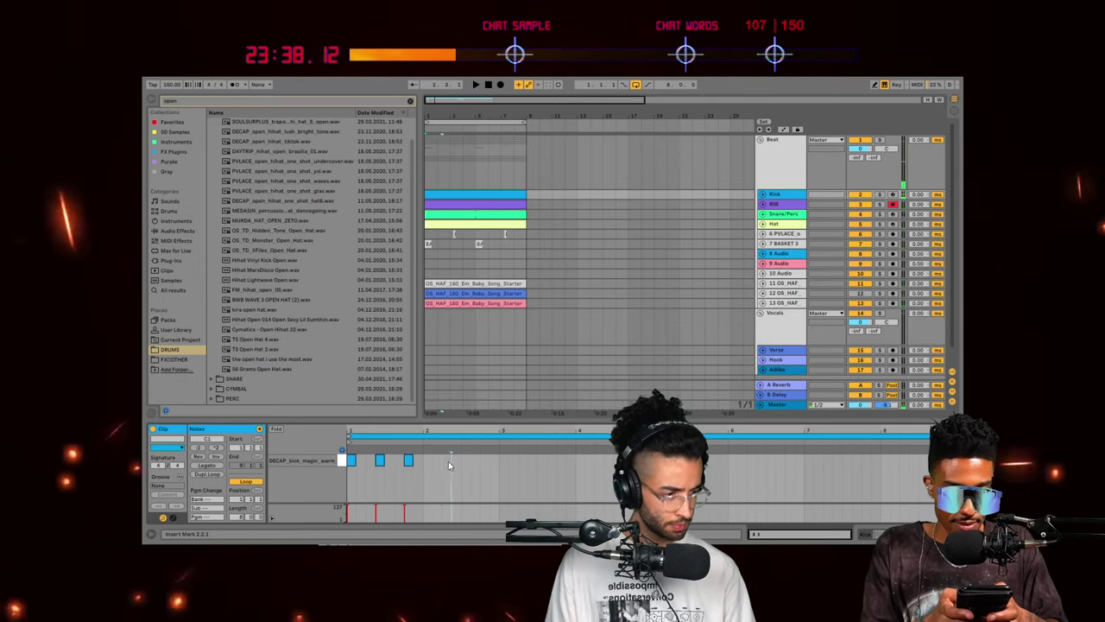
{"action": "double_click", "coordinate": [447, 460]}
{"action": "key", "text": "space"}
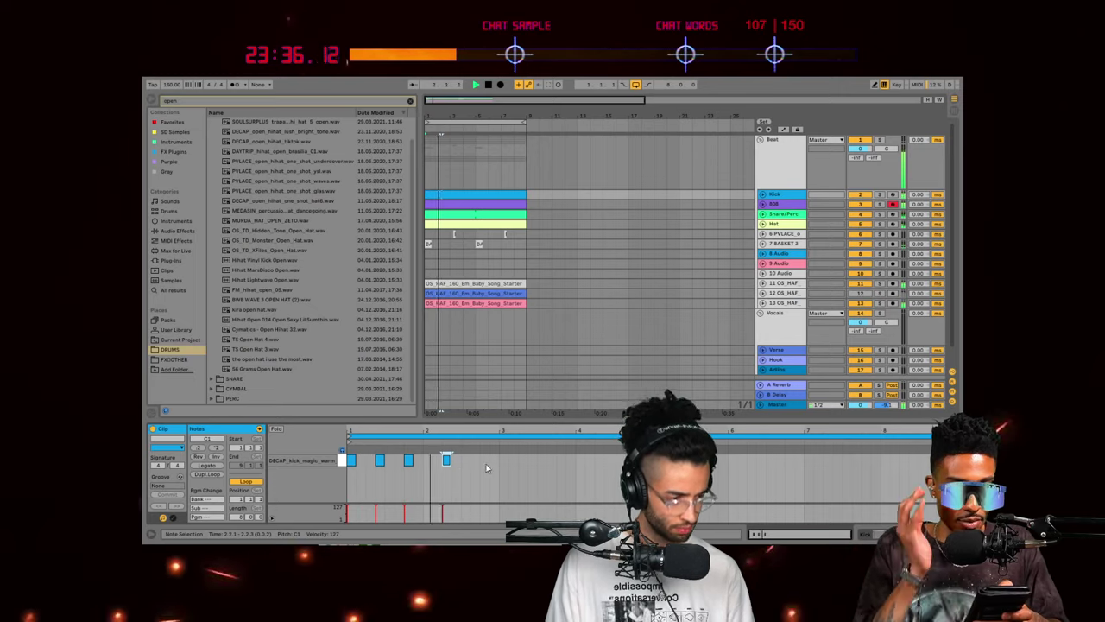
{"action": "double_click", "coordinate": [485, 459]}
{"action": "key", "text": "space"}
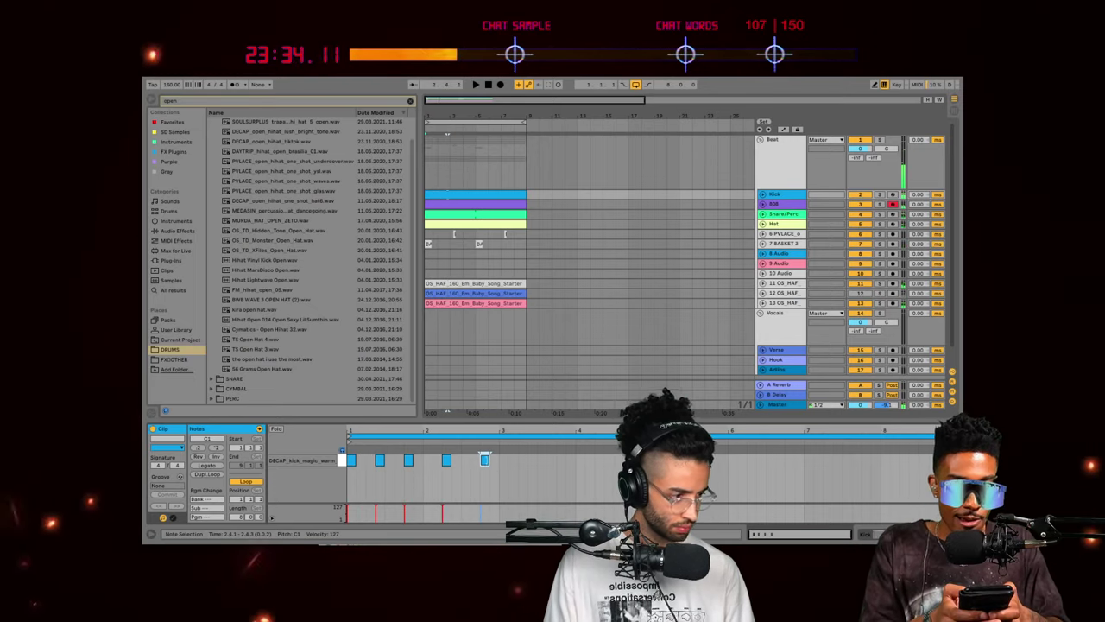
{"action": "double_click", "coordinate": [484, 459]}
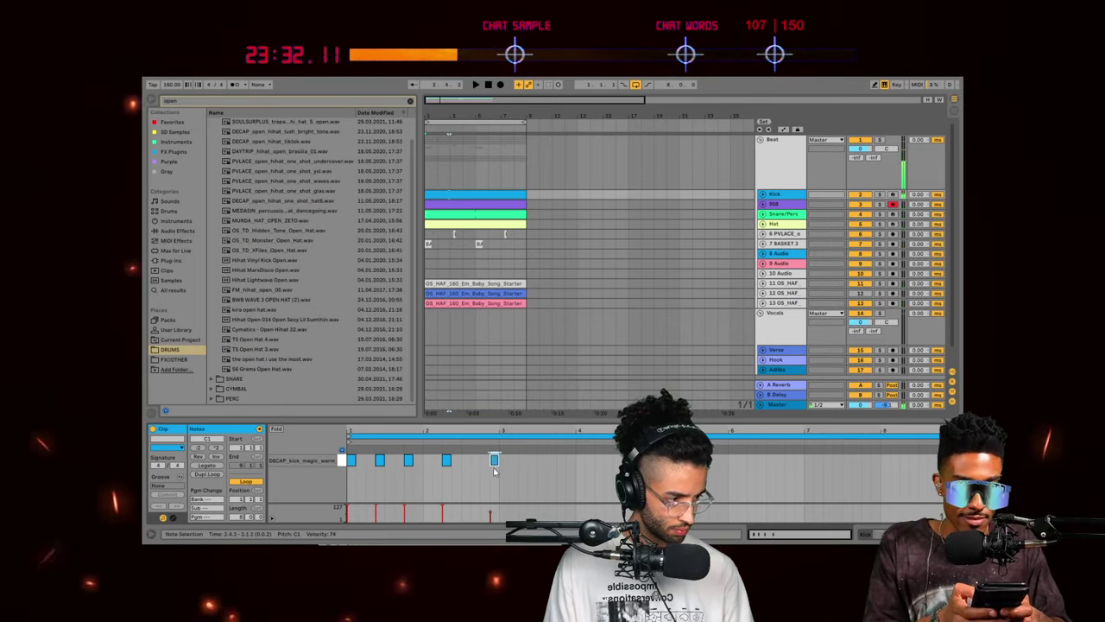
Step: Duplicate the two-bar kick pattern three times to fill the eight-bar clip and play it back
{"action": "left_click_drag", "start_coordinate": [508, 480], "coordinate": [257, 400]}
{"action": "key", "text": "ctrl+d"}
{"action": "key", "text": "ctrl+d"}
{"action": "key", "text": "ctrl+d"}
{"action": "left_click", "coordinate": [434, 474]}
{"action": "key", "text": "space"}
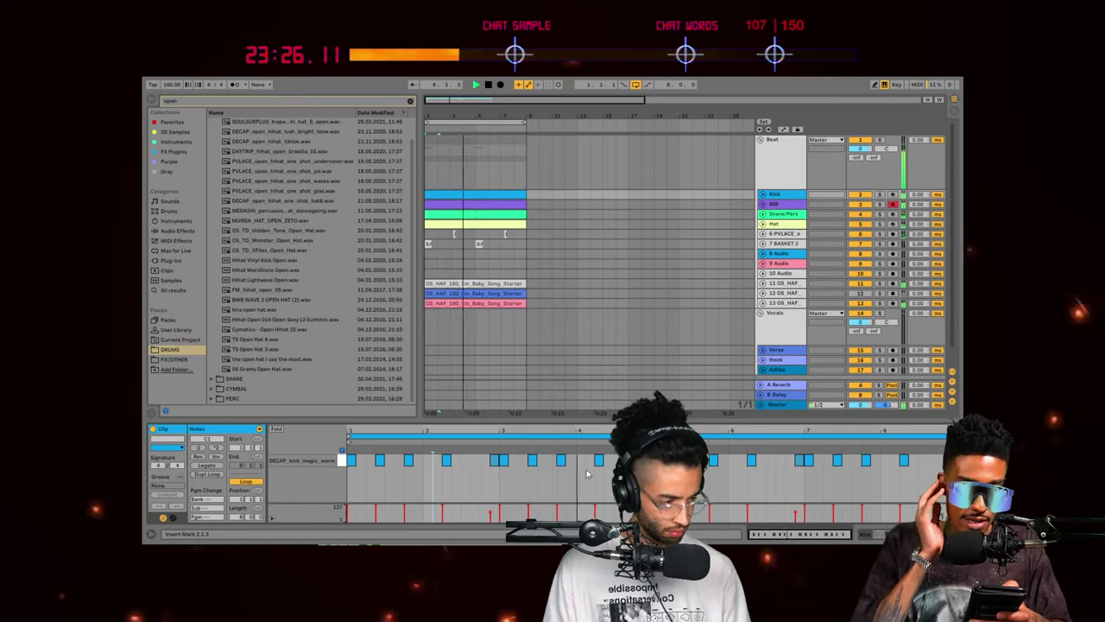
Step: Delete the soft kick at 4.4.3 and add a kick at 8.3.3, checking it in playback
{"action": "left_click", "coordinate": [644, 474]}
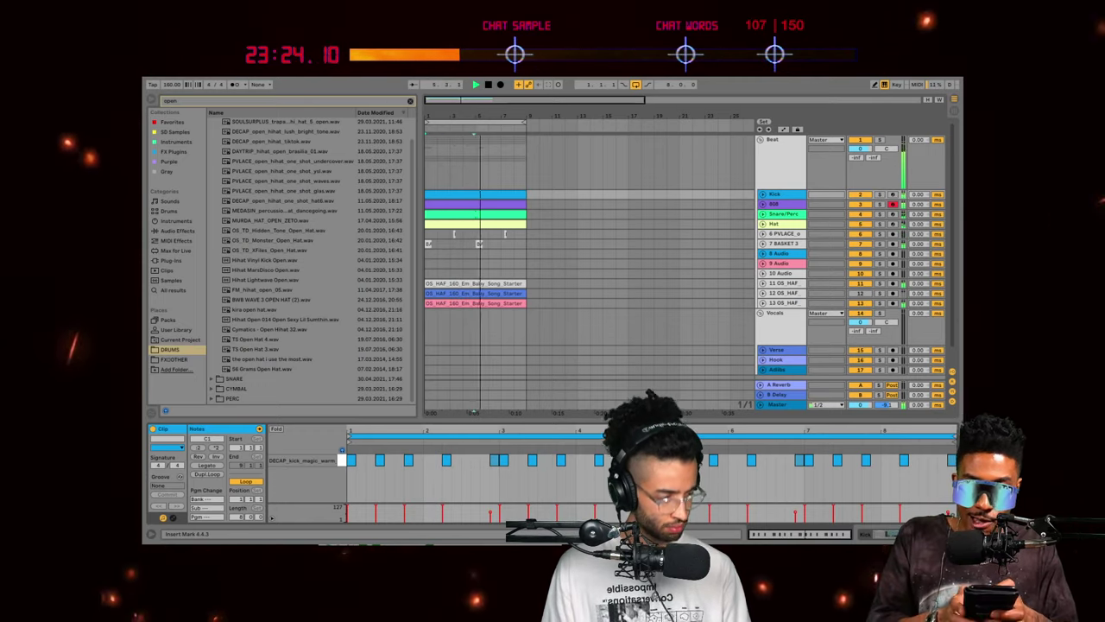
{"action": "left_click", "coordinate": [647, 461]}
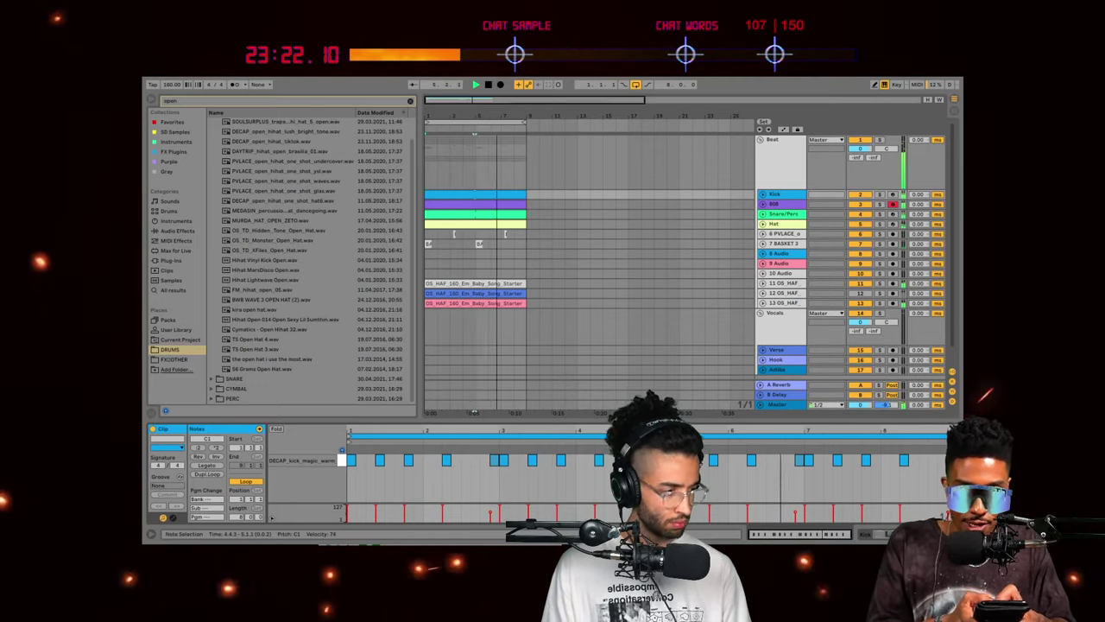
{"action": "key", "text": "Delete"}
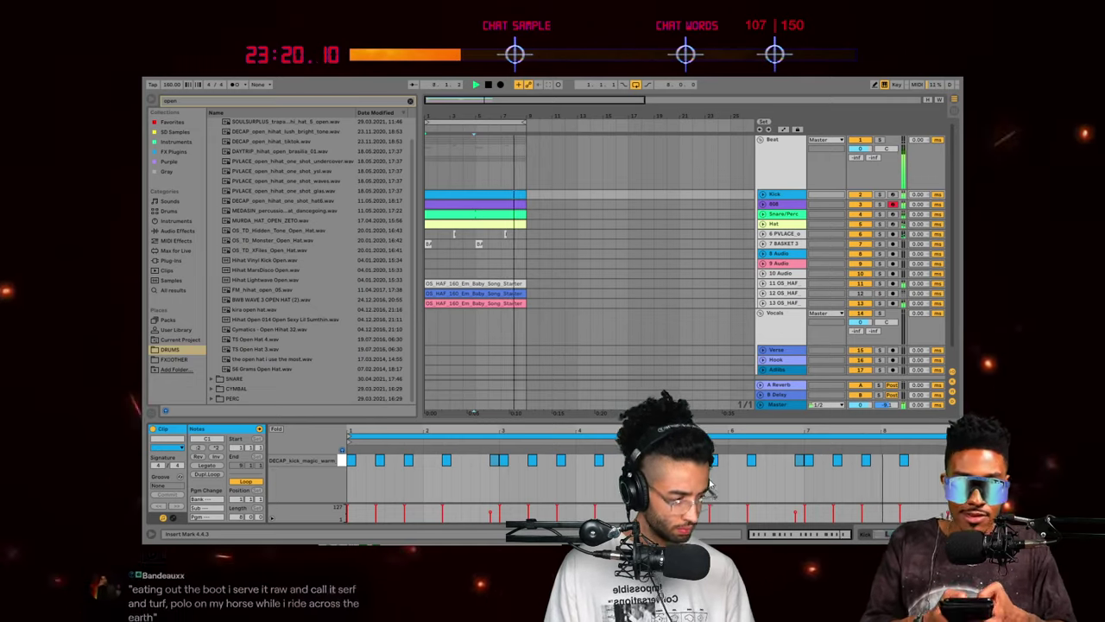
{"action": "key", "text": "space"}
{"action": "left_click", "coordinate": [944, 474]}
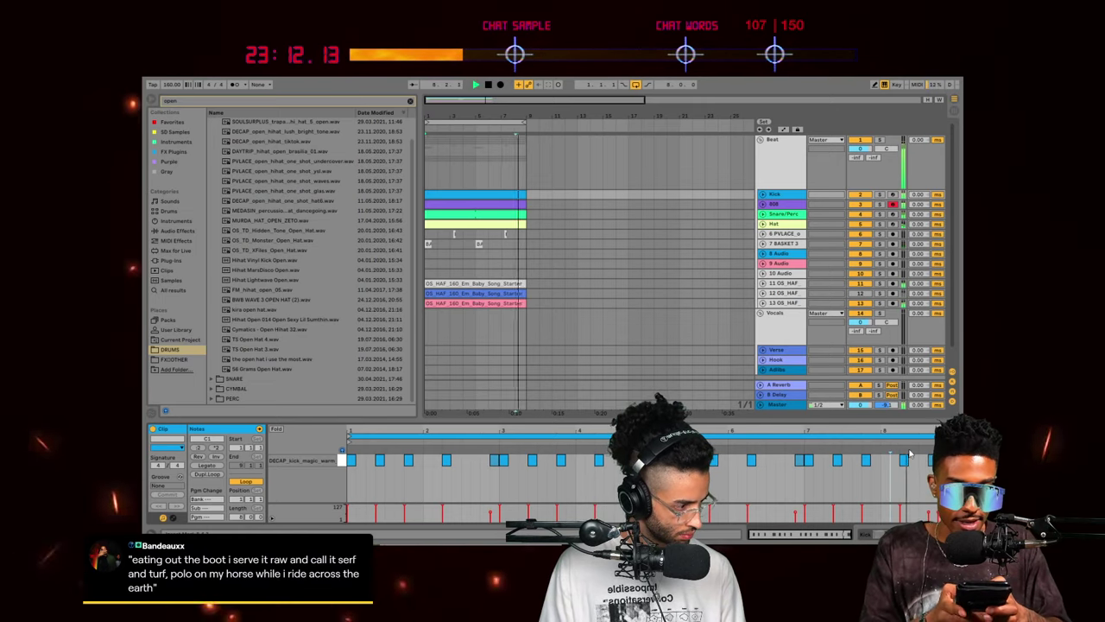
{"action": "key", "text": "space"}
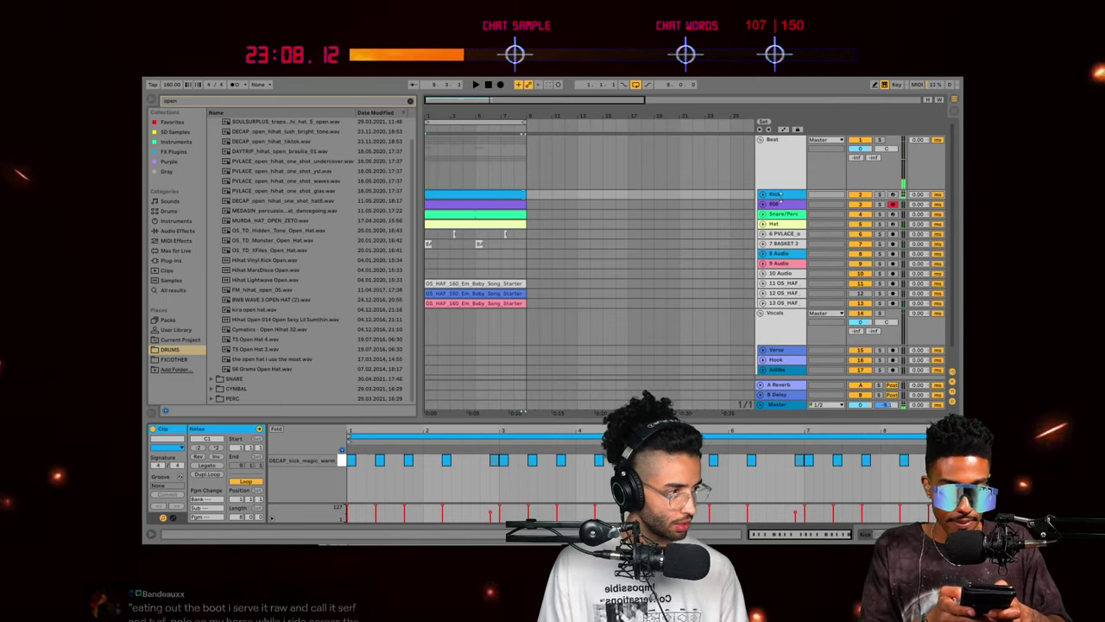
Step: Group the tracks from Kick through BASKET 3, solo the new group and play it
{"action": "left_click", "coordinate": [783, 195]}
{"action": "left_click", "coordinate": [787, 246]}
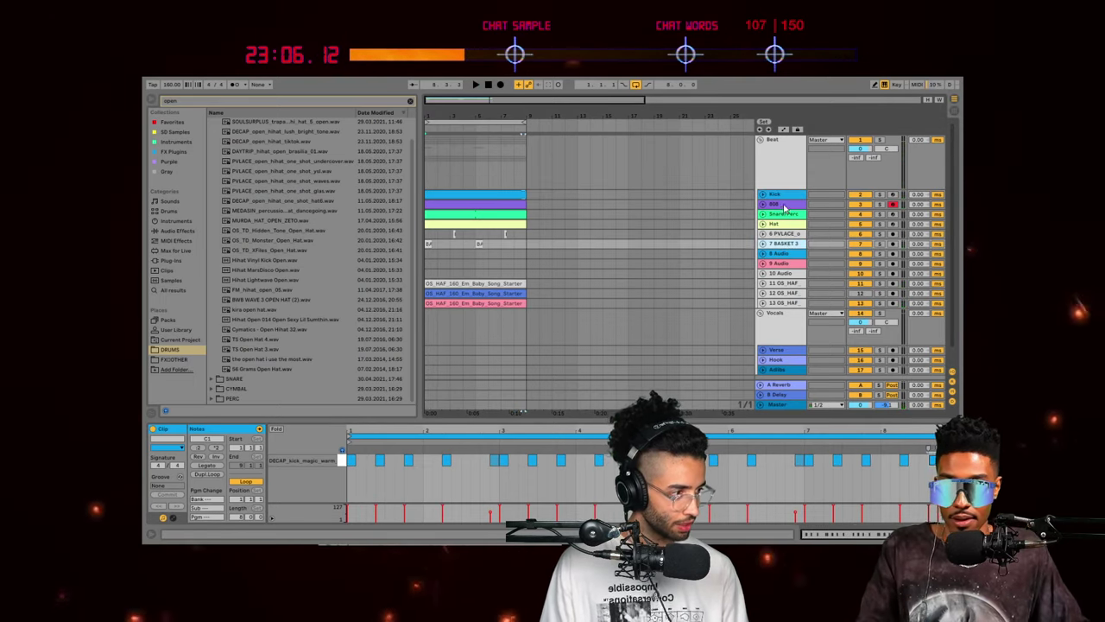
{"action": "key", "text": "ctrl+g"}
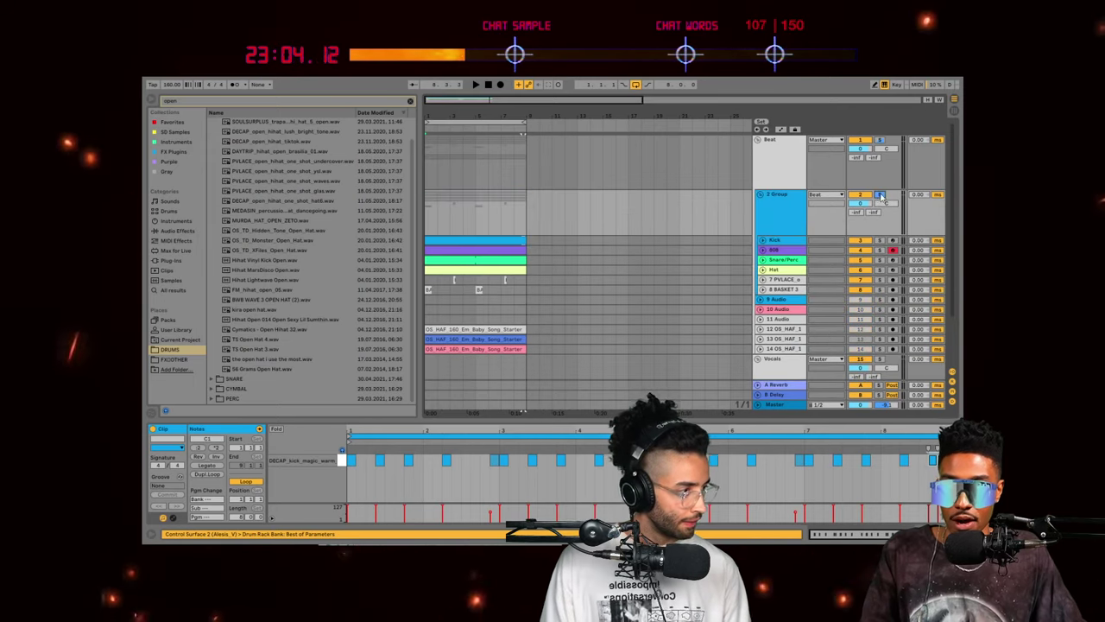
{"action": "key", "text": "space"}
{"action": "left_click", "coordinate": [790, 216]}
{"action": "left_click", "coordinate": [746, 230]}
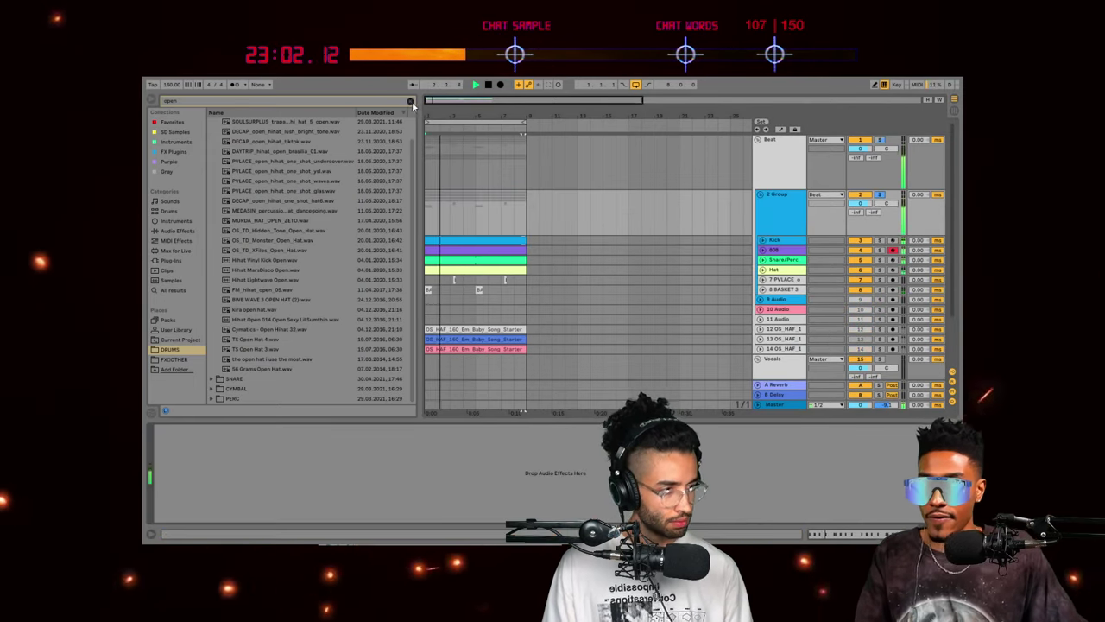
Step: Clear the browser search, then unfold the Kick track and raise its volume slightly
{"action": "left_click", "coordinate": [411, 101]}
{"action": "left_click", "coordinate": [759, 240]}
{"action": "left_click", "coordinate": [775, 242]}
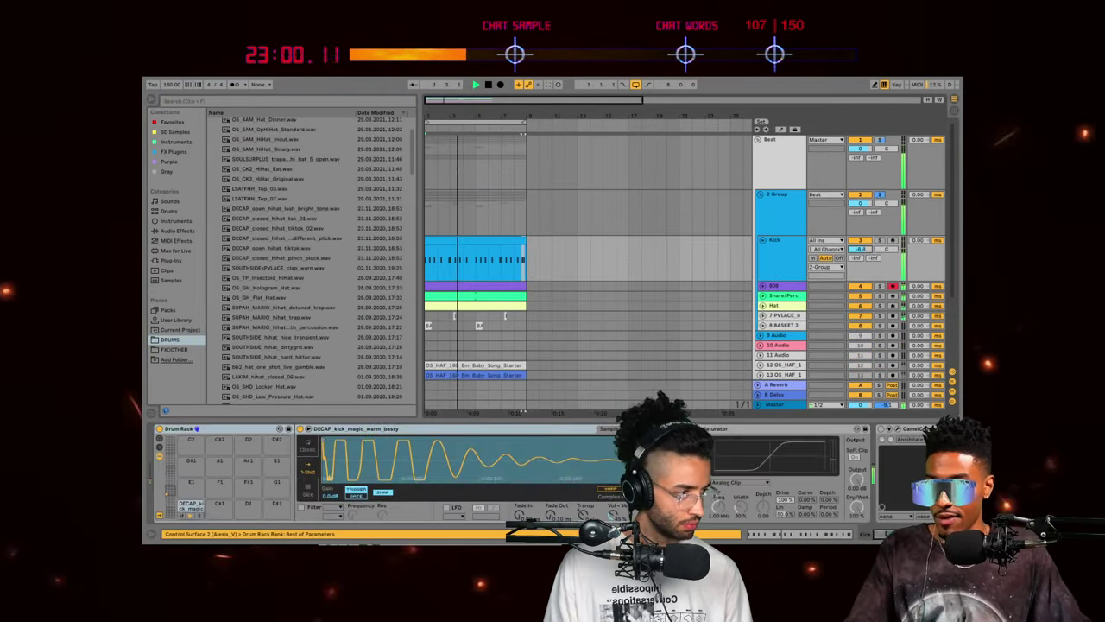
{"action": "left_click_drag", "start_coordinate": [860, 250], "coordinate": [860, 246]}
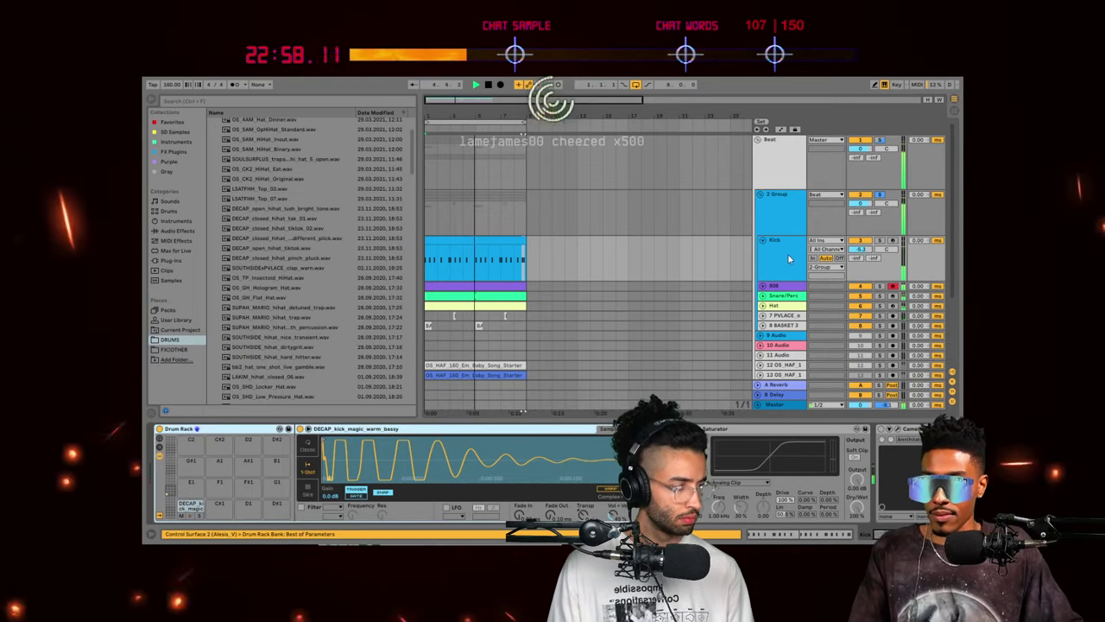
{"action": "left_click", "coordinate": [790, 258]}
{"action": "left_click", "coordinate": [725, 220]}
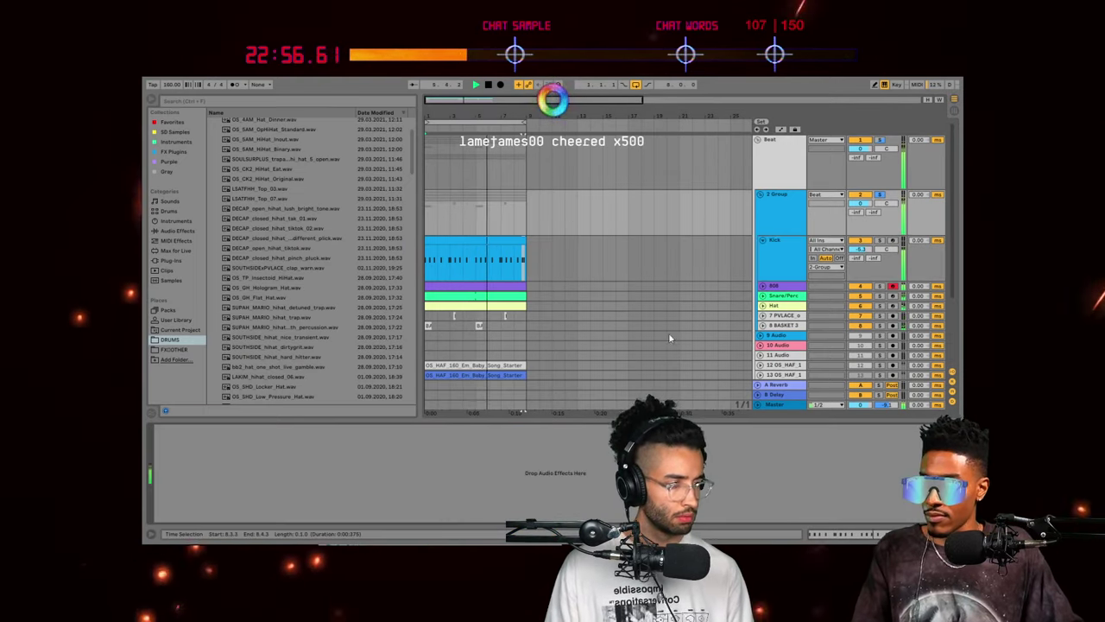
{"action": "left_click", "coordinate": [763, 316]}
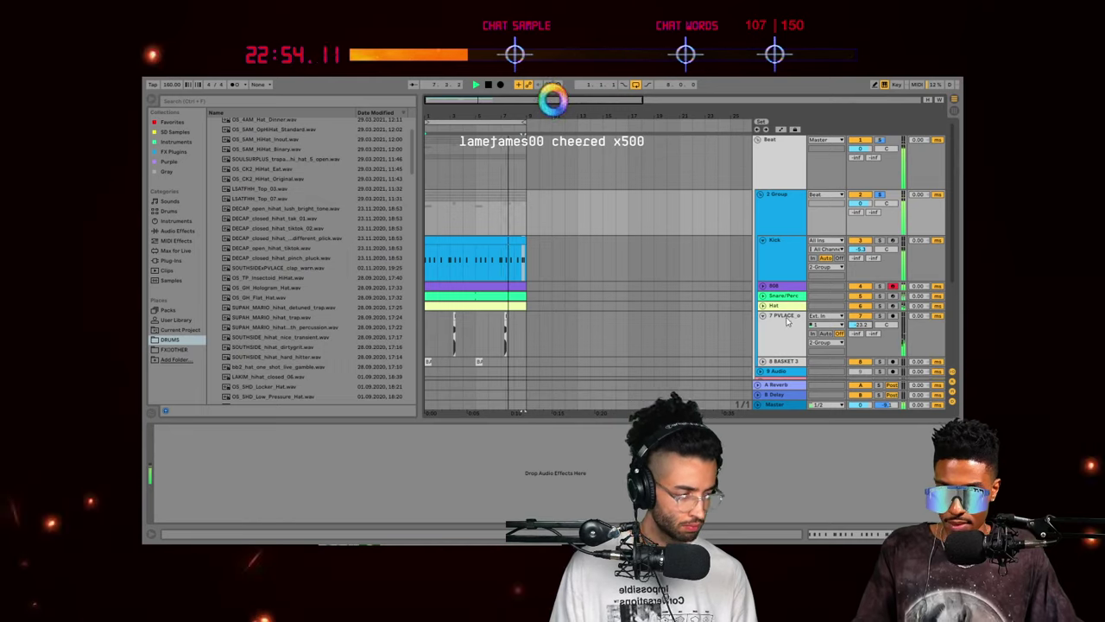
{"action": "left_click", "coordinate": [764, 316]}
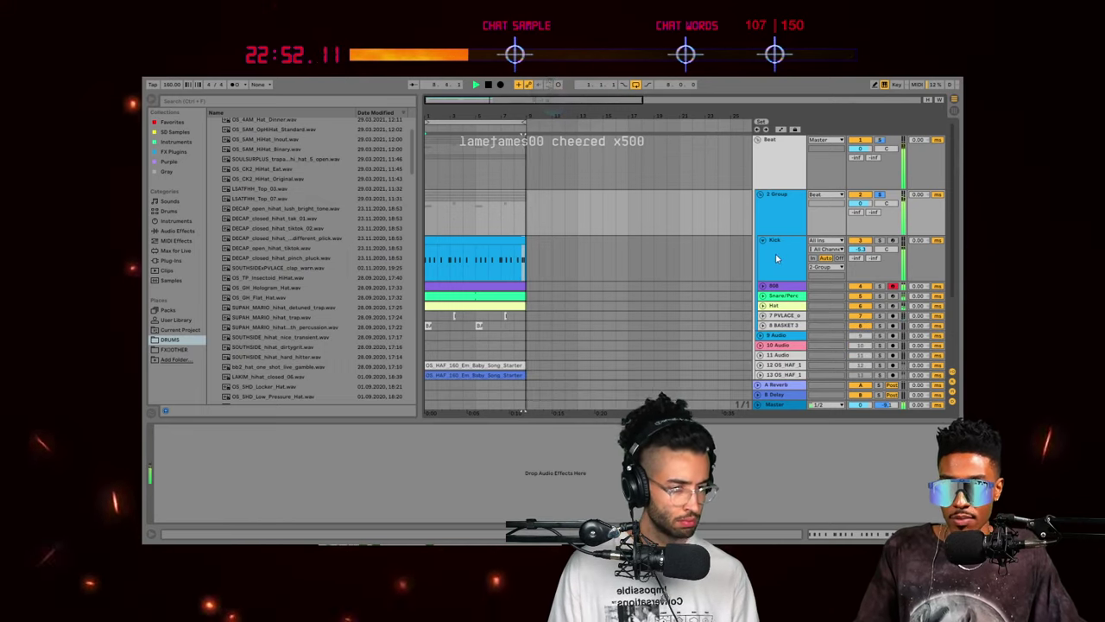
Step: Browse the Instruments, SD Samples and FX Plugins collections for something to add while the soloed group plays
{"action": "left_click", "coordinate": [181, 142]}
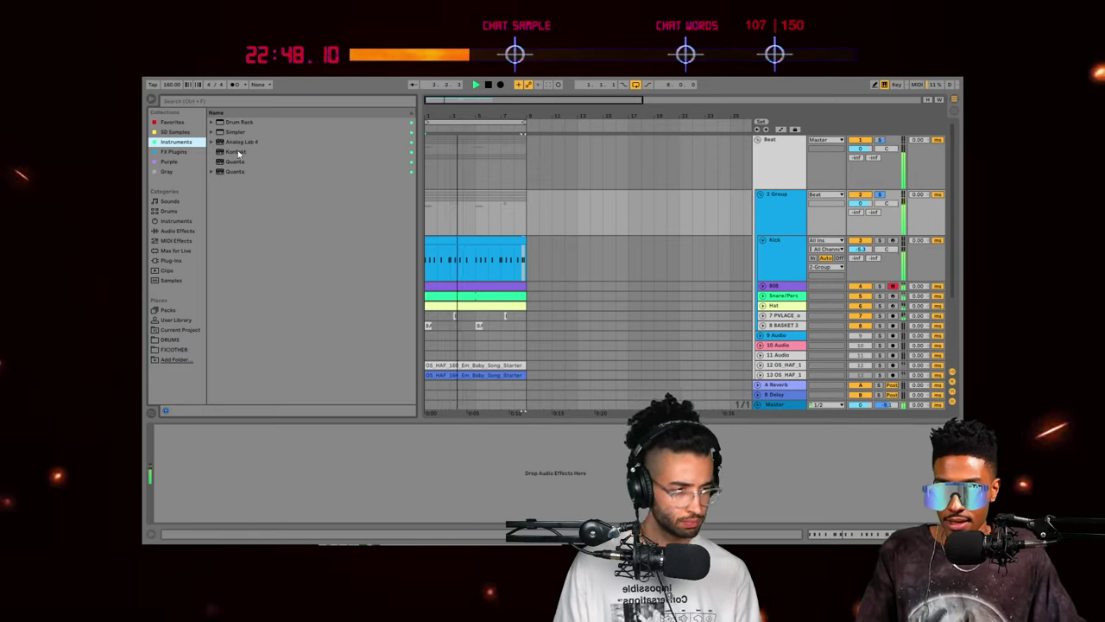
{"action": "left_click", "coordinate": [175, 131]}
{"action": "left_click", "coordinate": [175, 152]}
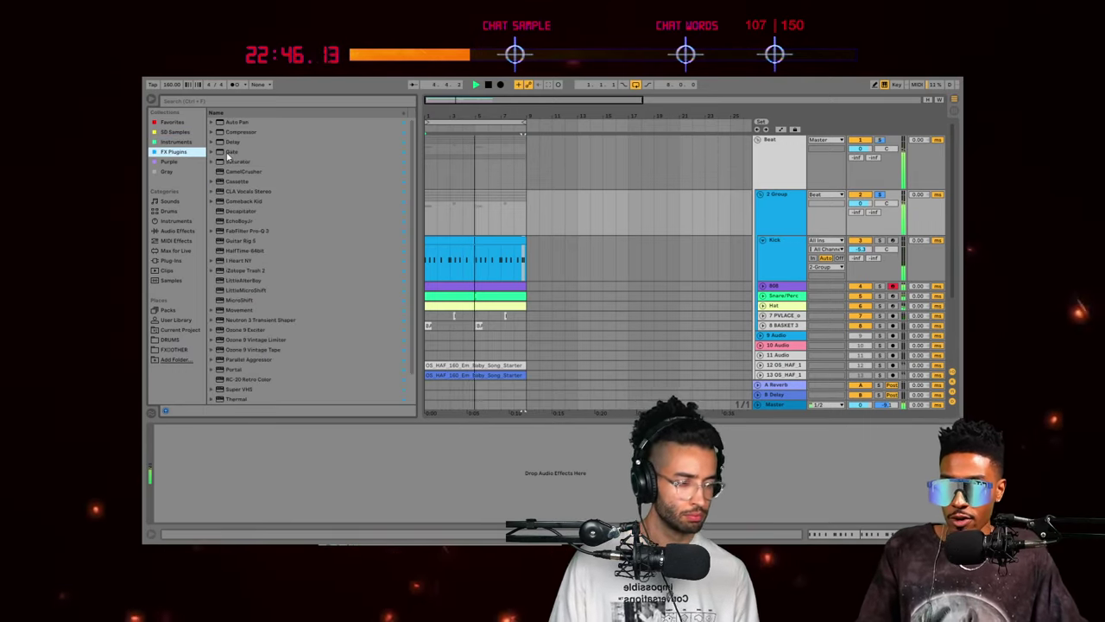
{"action": "scroll", "coordinate": [254, 290], "scroll_direction": "down", "scroll_amount": 1}
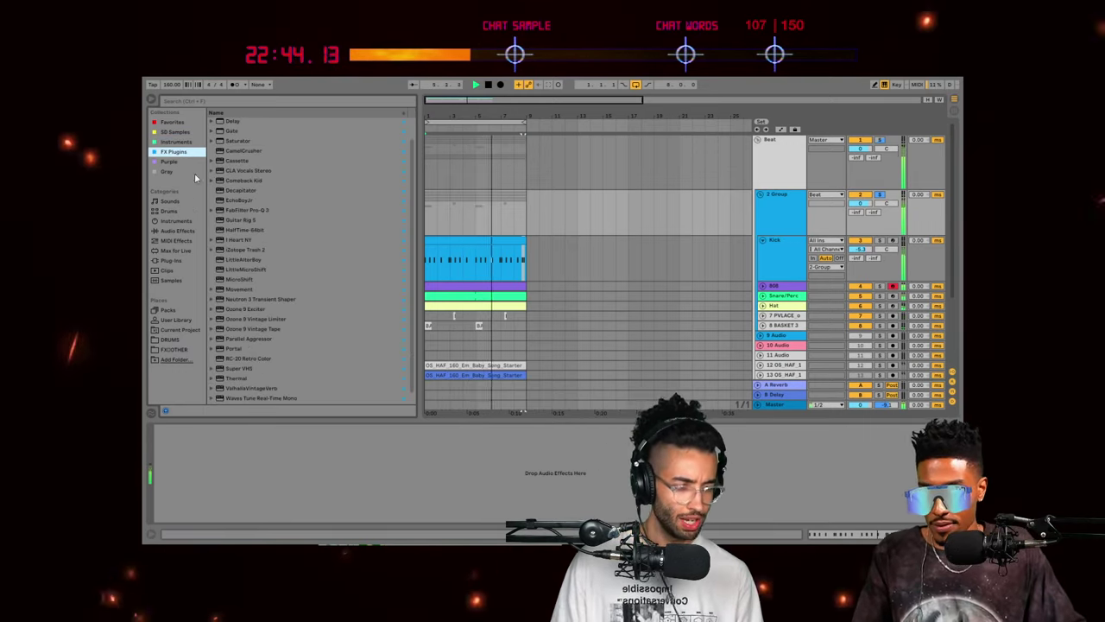
{"action": "left_click", "coordinate": [177, 141]}
{"action": "left_click", "coordinate": [176, 131]}
{"action": "left_click", "coordinate": [176, 142]}
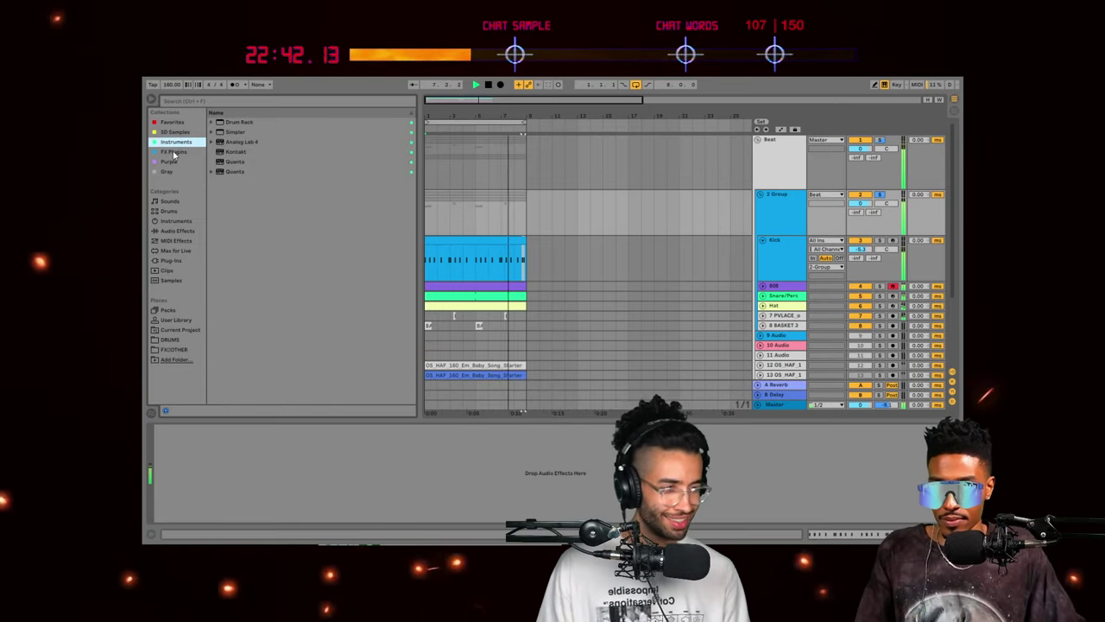
{"action": "left_click", "coordinate": [173, 152]}
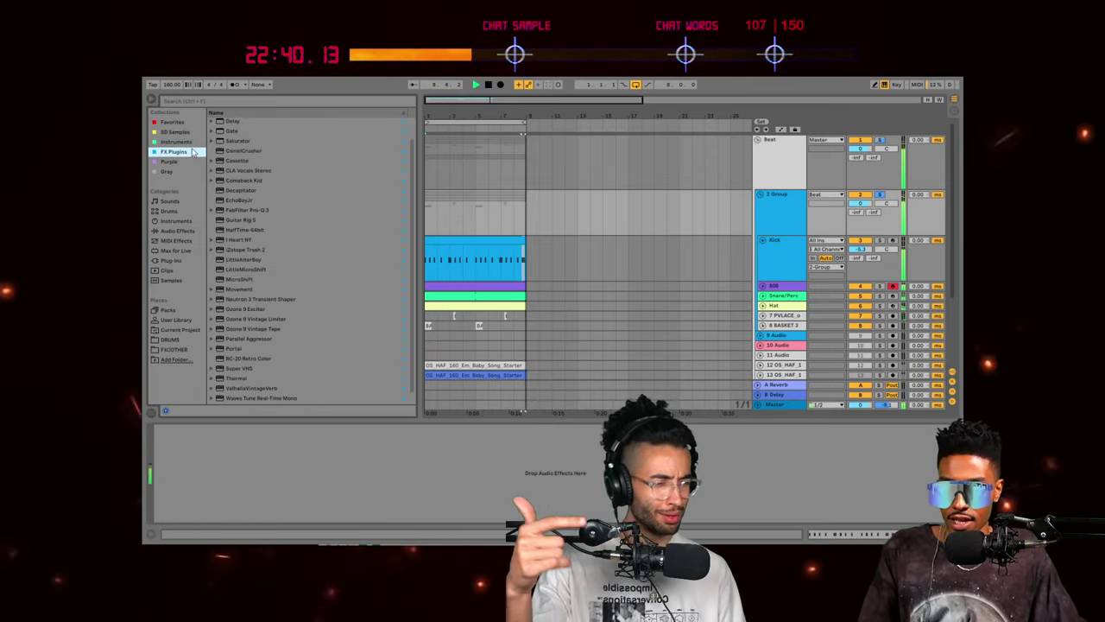
{"action": "left_click", "coordinate": [180, 142]}
{"action": "left_click", "coordinate": [175, 131]}
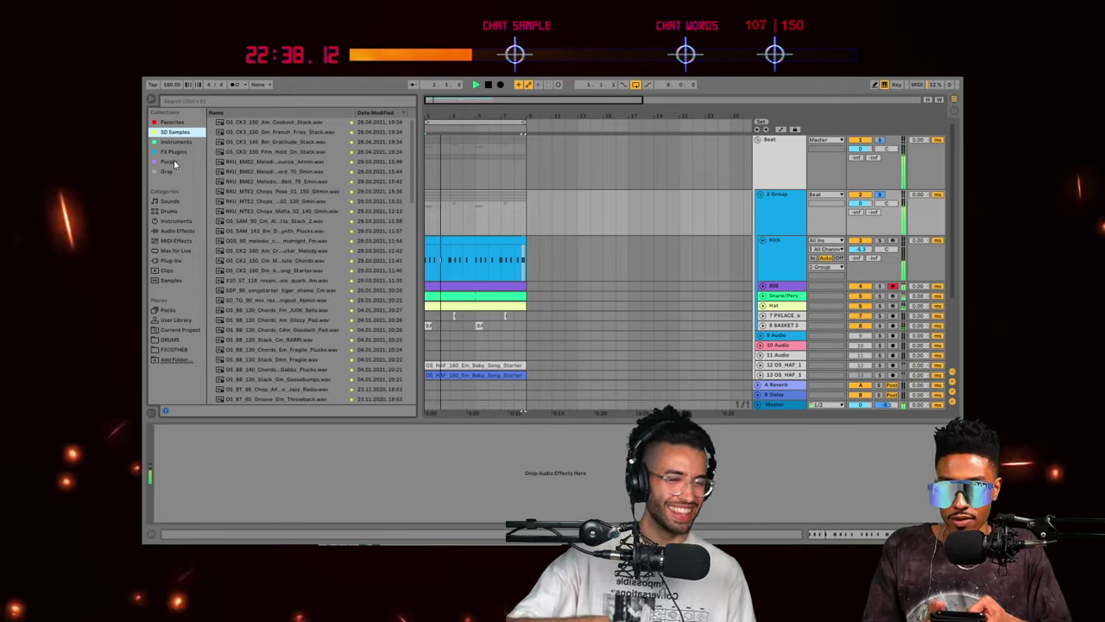
{"action": "left_click", "coordinate": [177, 221]}
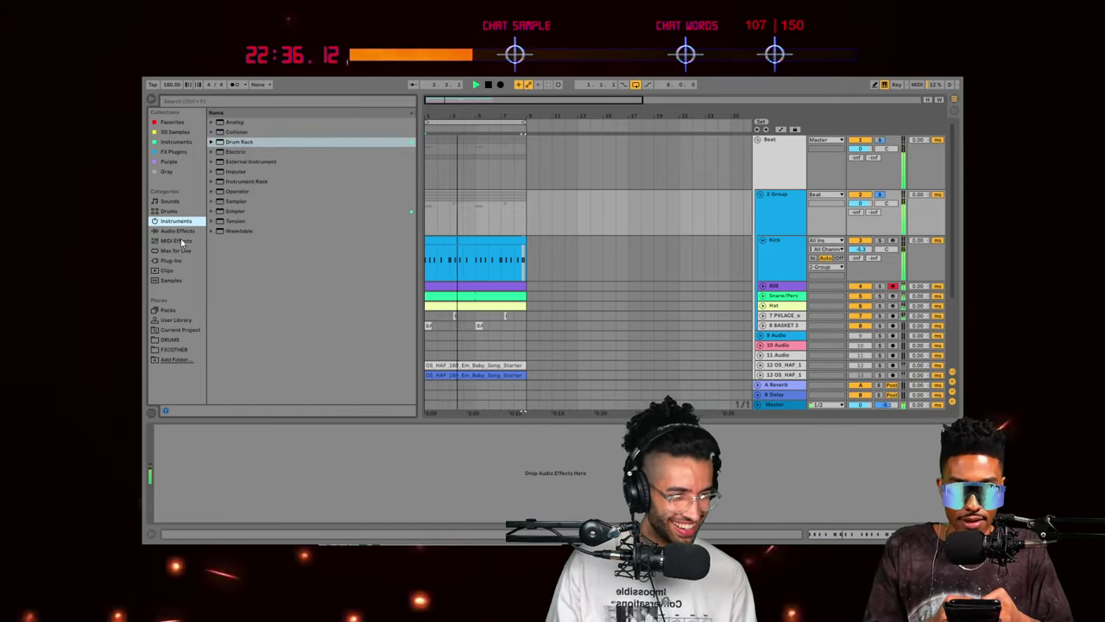
{"action": "left_click", "coordinate": [176, 141]}
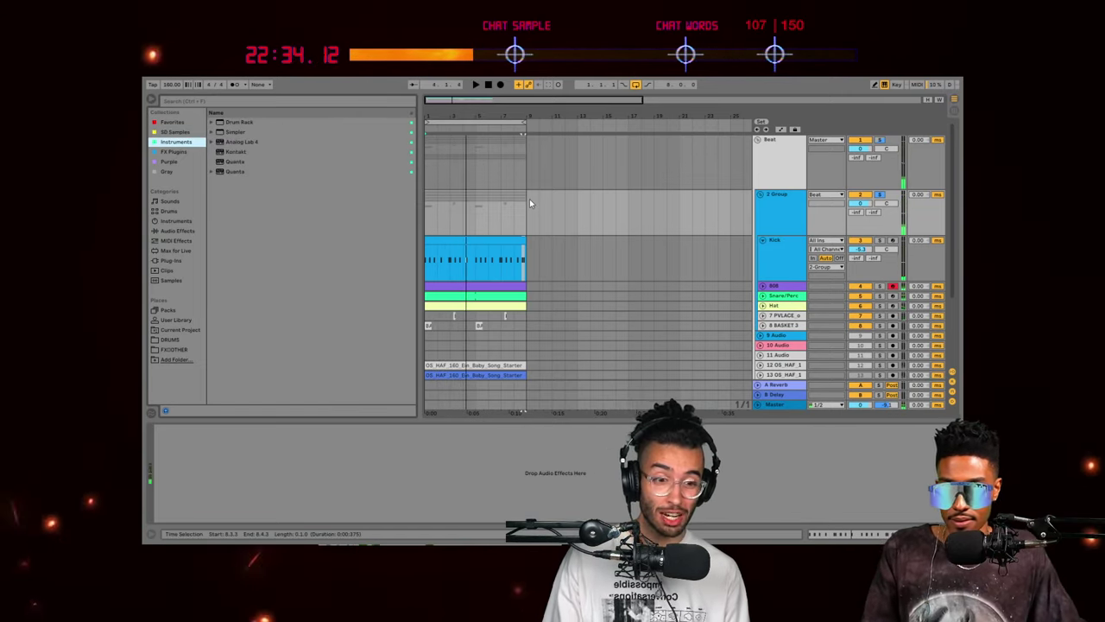
Step: Add a Saturator with Soft Clip on to the 2 Group track and raise its Drive to about 5 dB, checking it in playback
{"action": "left_click", "coordinate": [773, 183]}
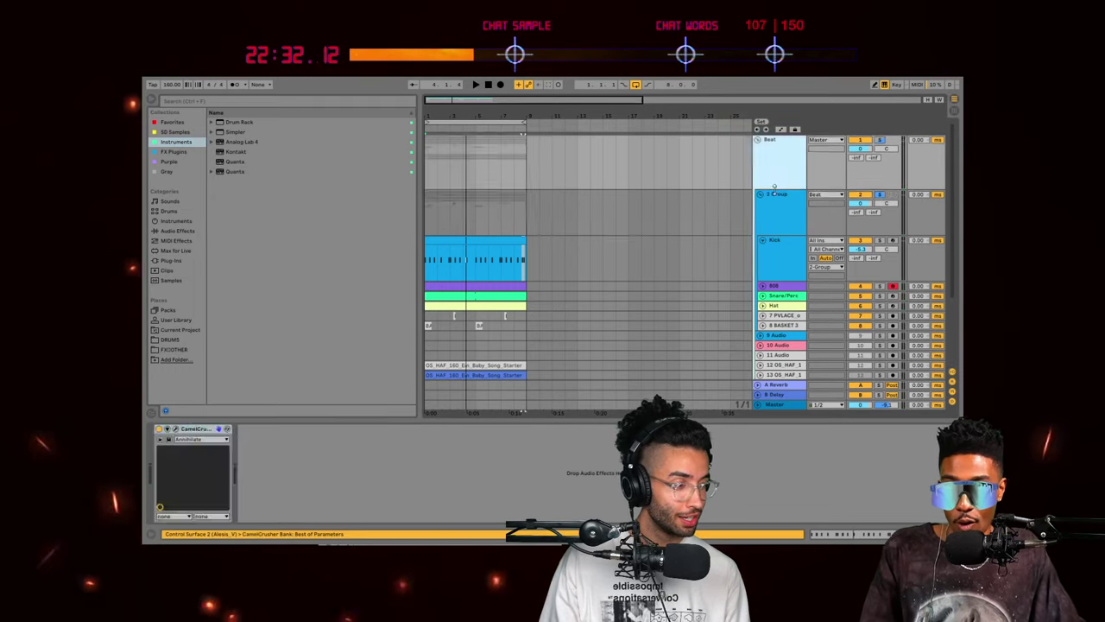
{"action": "left_click", "coordinate": [774, 212]}
{"action": "left_click", "coordinate": [195, 142]}
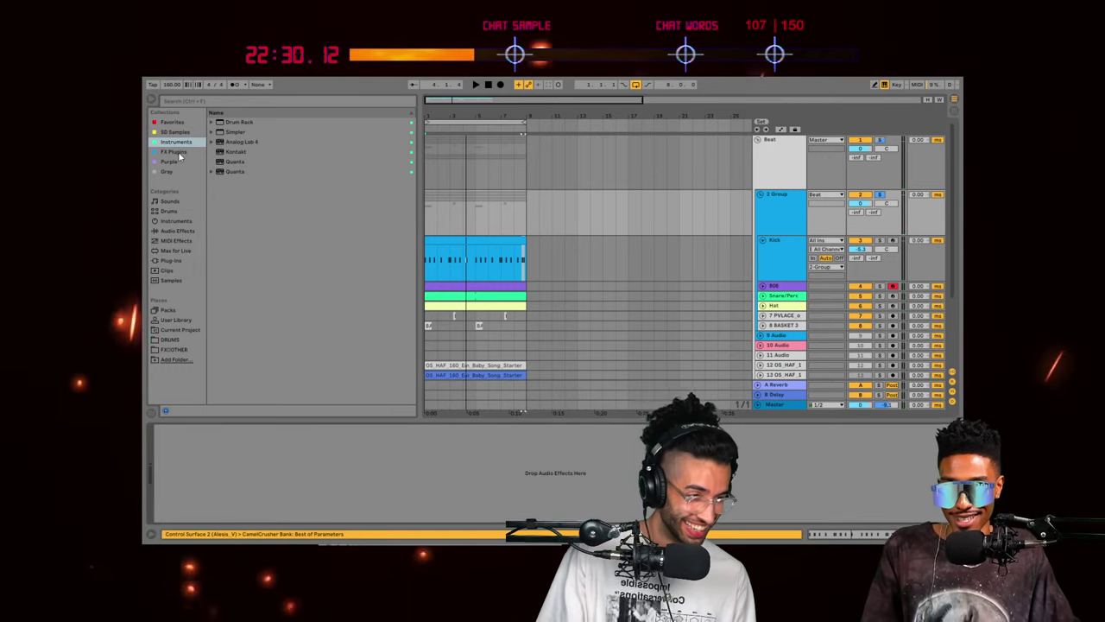
{"action": "left_click", "coordinate": [177, 152]}
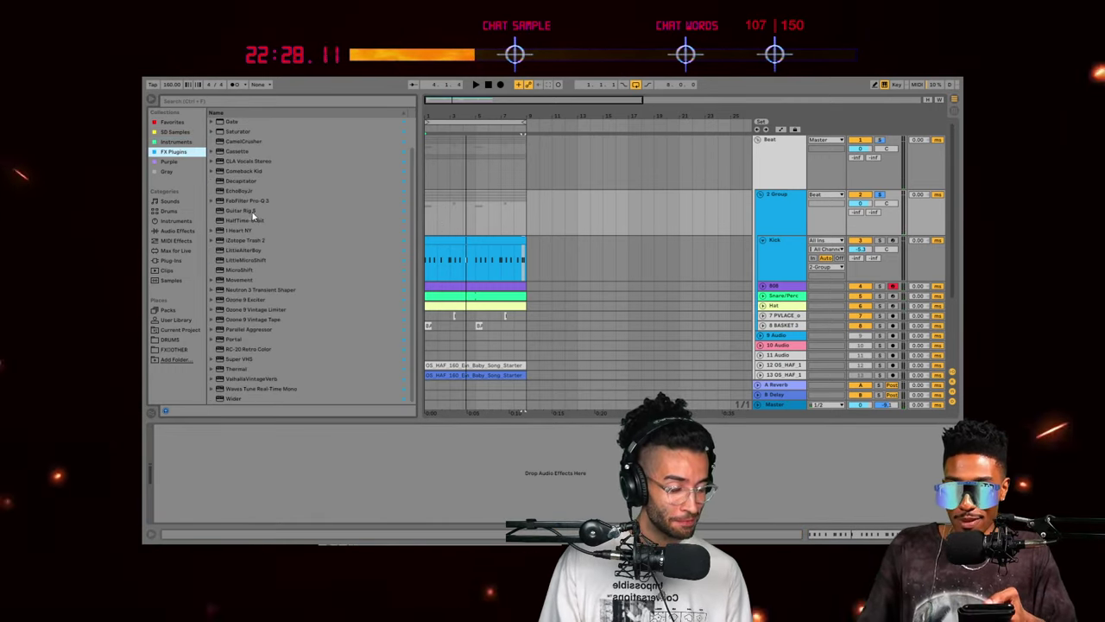
{"action": "scroll", "coordinate": [238, 164], "scroll_direction": "up", "scroll_amount": 2}
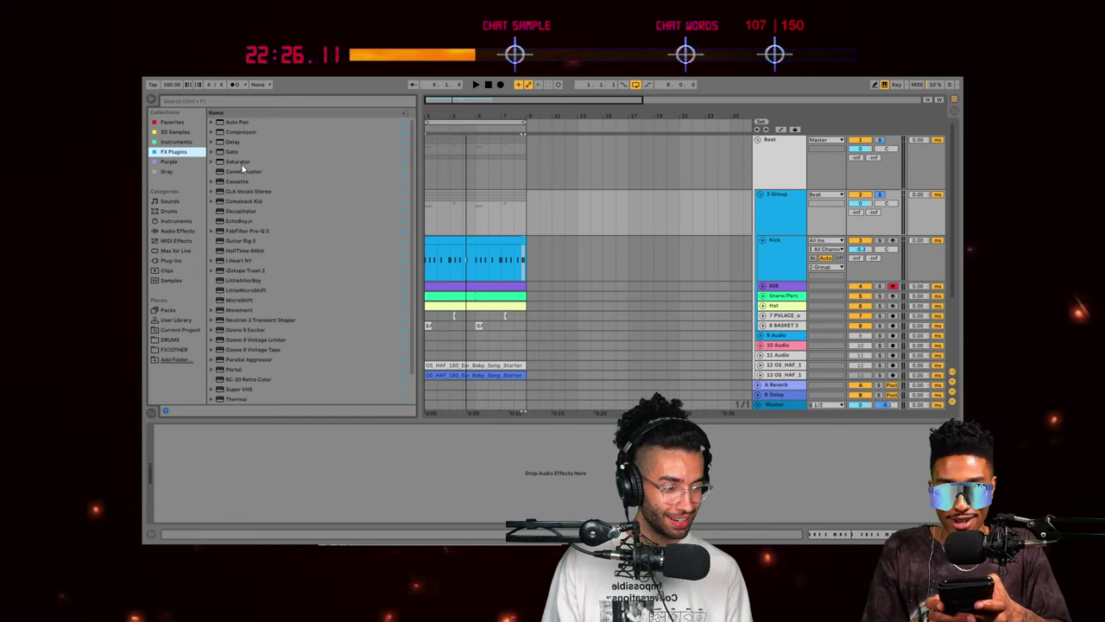
{"action": "left_click_drag", "start_coordinate": [167, 452], "coordinate": [166, 434]}
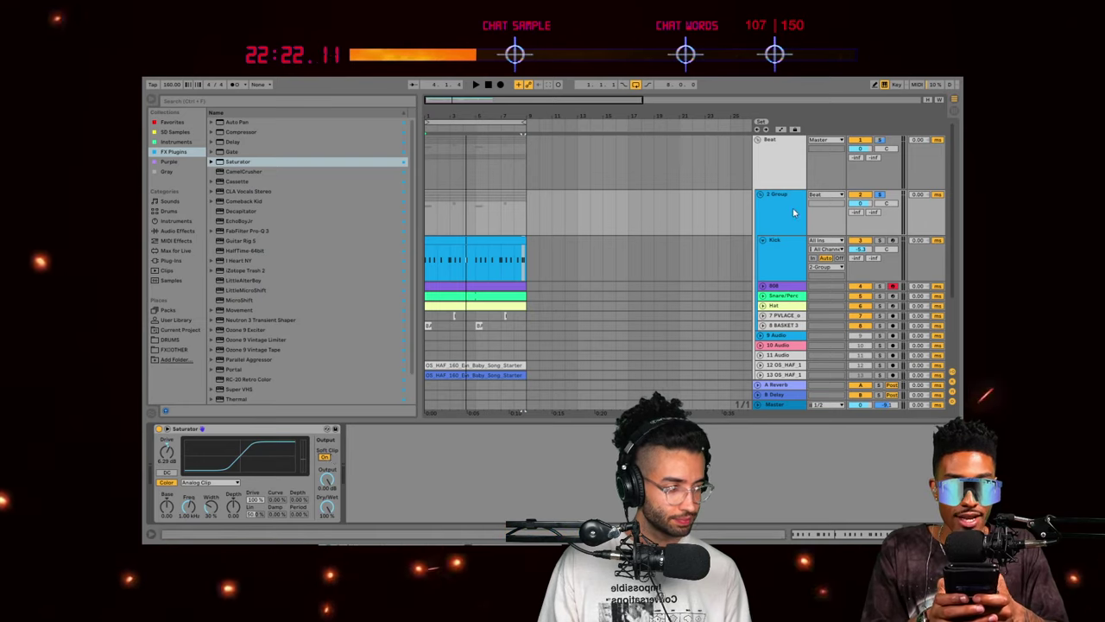
{"action": "left_click", "coordinate": [615, 263]}
{"action": "key", "text": "space"}
{"action": "left_click_drag", "start_coordinate": [173, 453], "coordinate": [173, 451]}
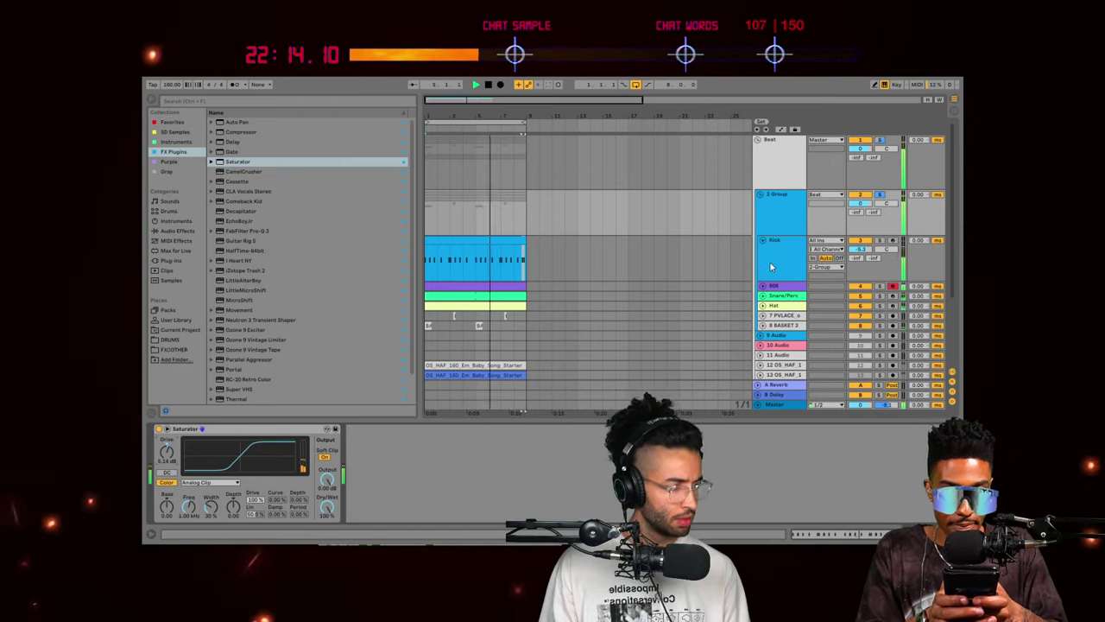
Step: Fold the Kick track and unsolo the 2 Group track
{"action": "left_click", "coordinate": [771, 266]}
{"action": "left_click", "coordinate": [763, 240]}
{"action": "left_click", "coordinate": [785, 213]}
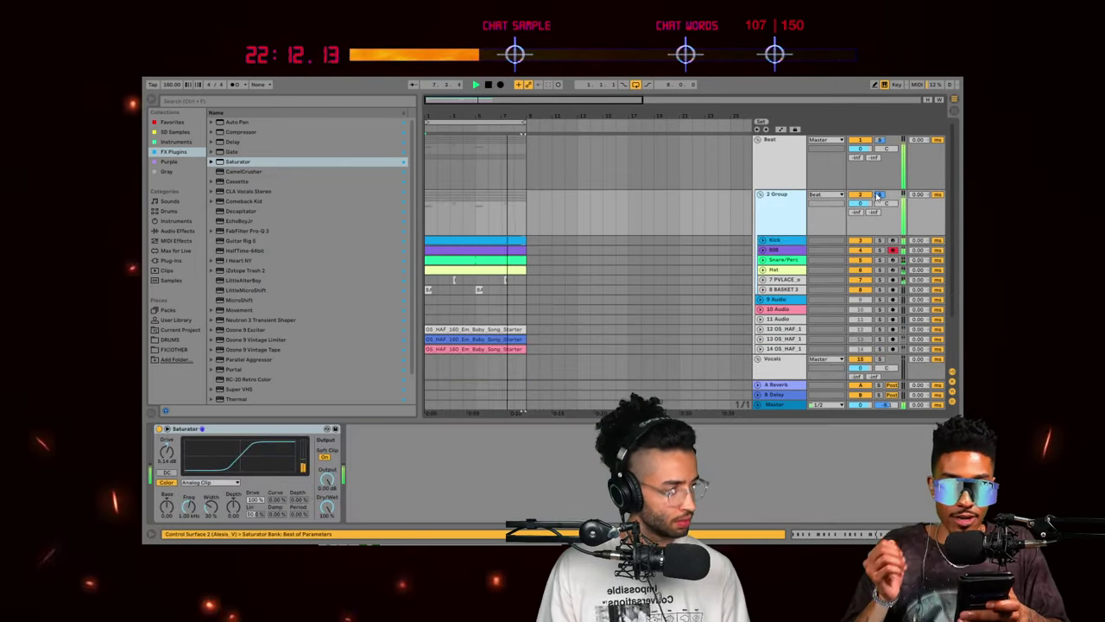
{"action": "left_click", "coordinate": [879, 196]}
{"action": "left_click", "coordinate": [782, 216]}
Step: Unfold track 14 OS_HAF_1 and set its volume to -17.0 dB
{"action": "scroll", "coordinate": [782, 217], "scroll_direction": "down", "scroll_amount": 3}
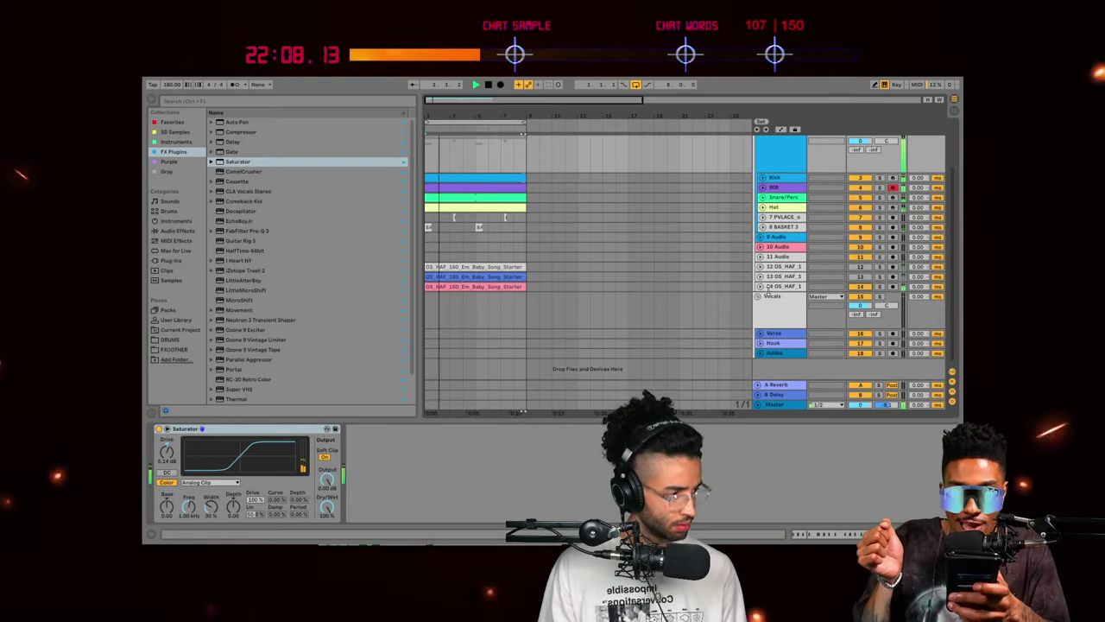
{"action": "left_click", "coordinate": [767, 287]}
{"action": "left_click", "coordinate": [758, 294]}
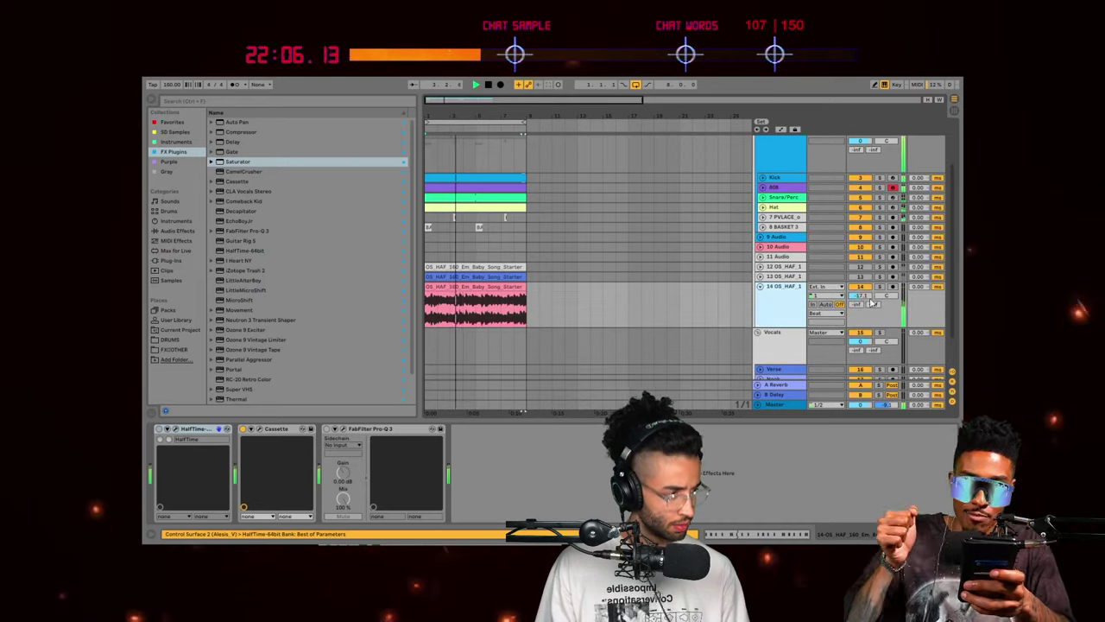
{"action": "left_click_drag", "start_coordinate": [860, 296], "coordinate": [860, 299]}
{"action": "left_click", "coordinate": [784, 305]}
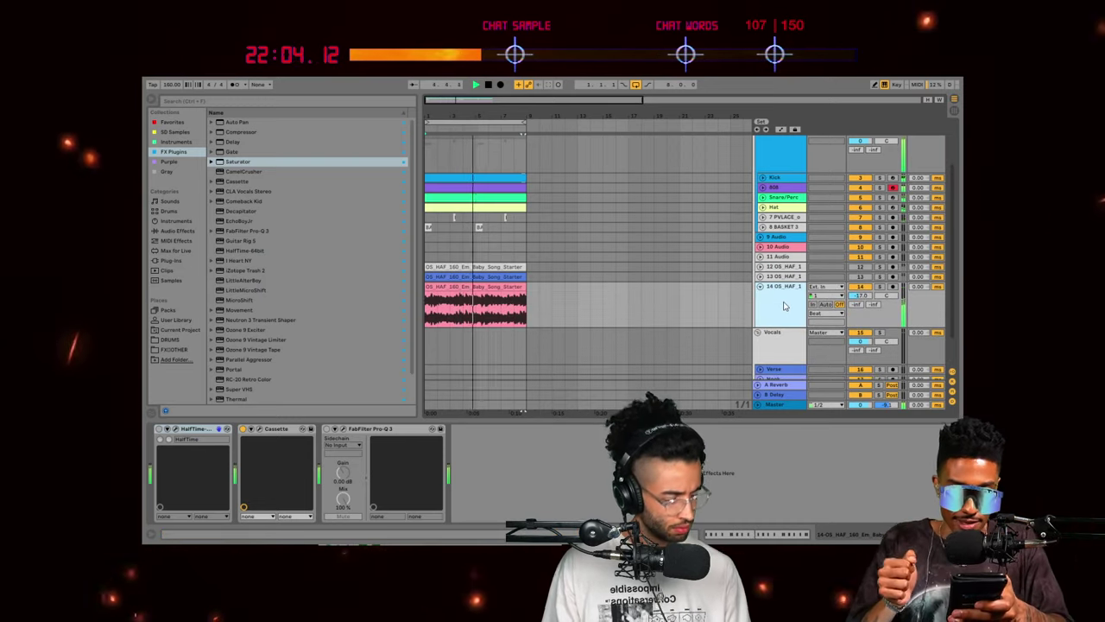
Step: Unfold the BASKET 3 track, fine-tune its volume during playback and fold it again
{"action": "left_click", "coordinate": [783, 227]}
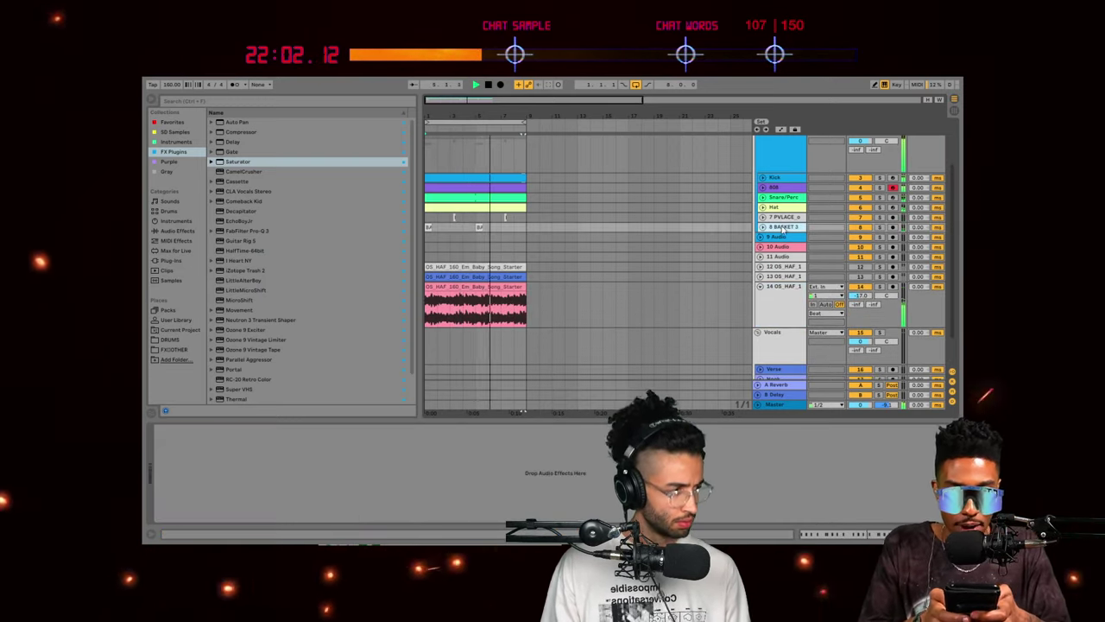
{"action": "left_click", "coordinate": [761, 228]}
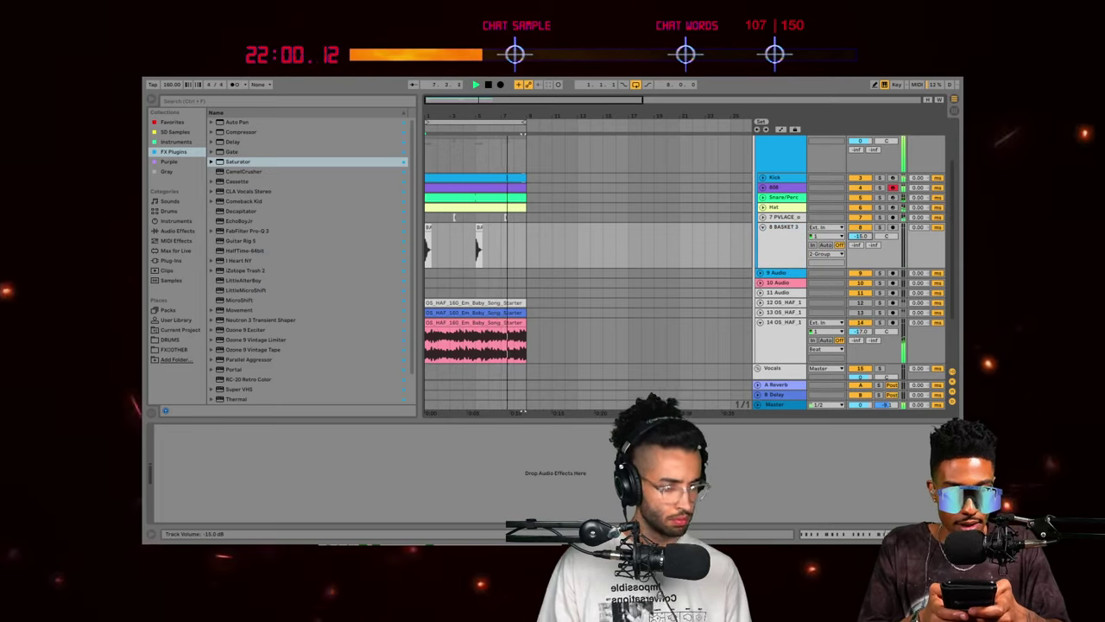
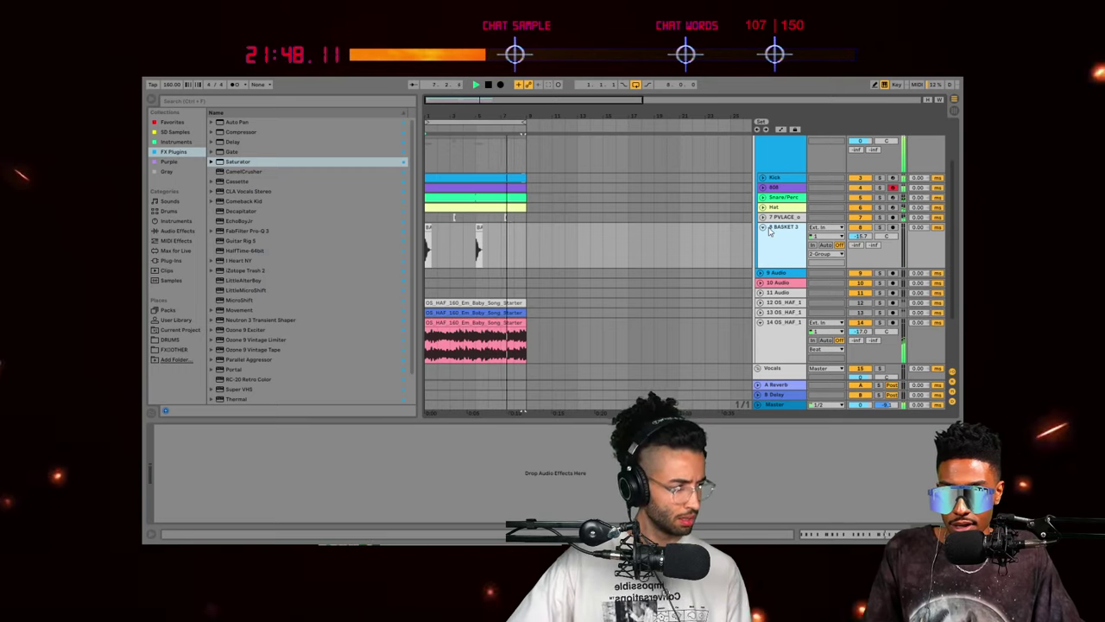
{"action": "left_click", "coordinate": [761, 228]}
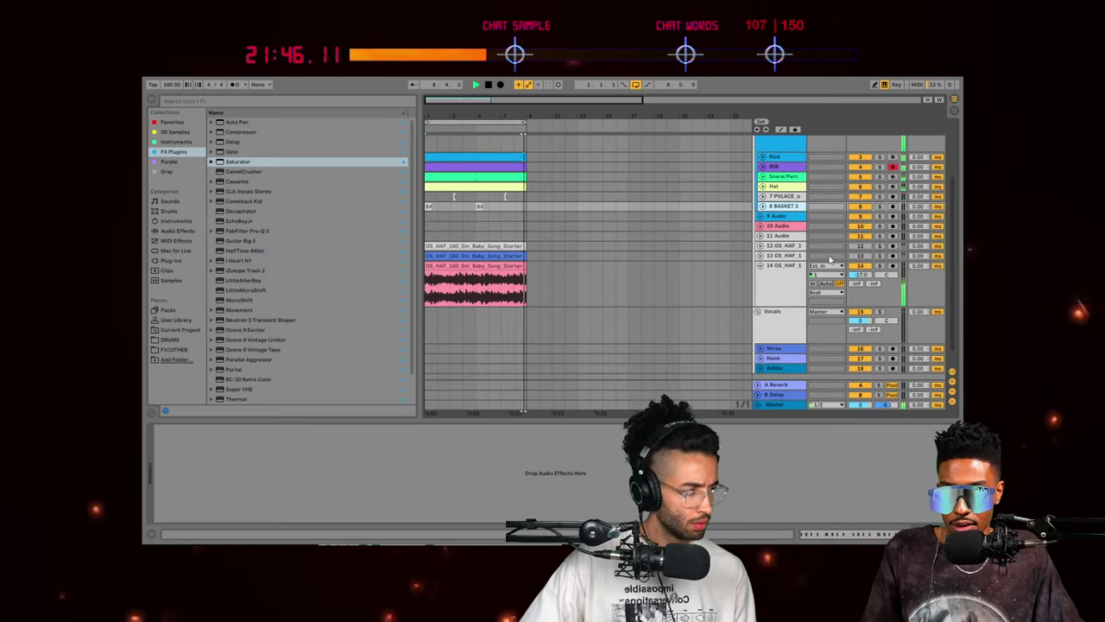
Step: Unfold and activate track 13 OS_HAF_1, deactivate track 14 and play the loop to audition the change
{"action": "left_click", "coordinate": [762, 256]}
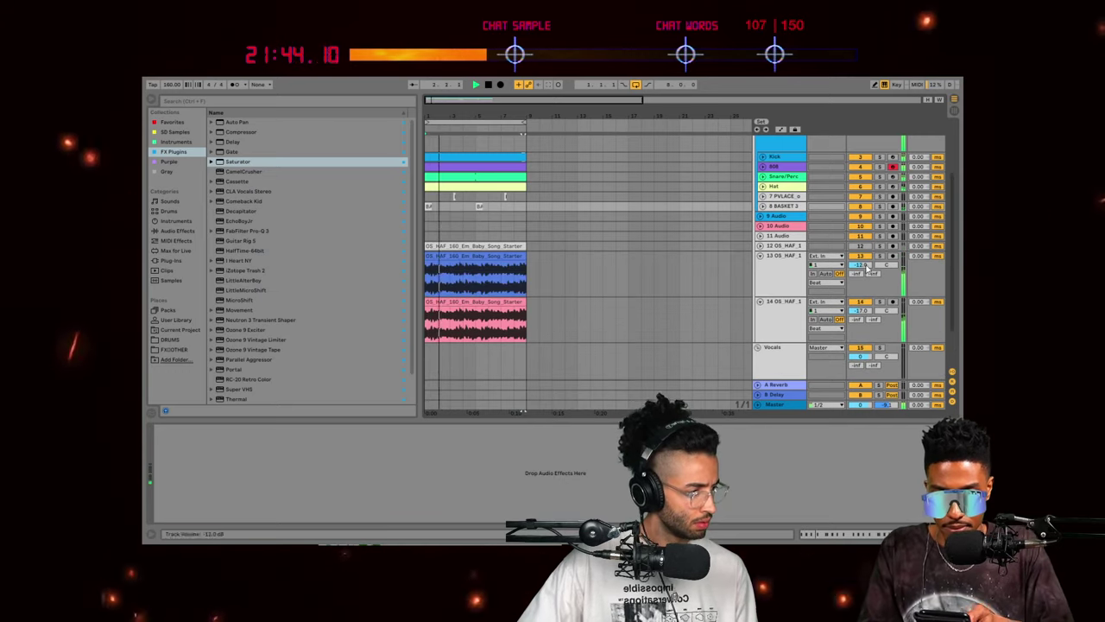
{"action": "left_click", "coordinate": [859, 302]}
{"action": "left_click", "coordinate": [863, 268]}
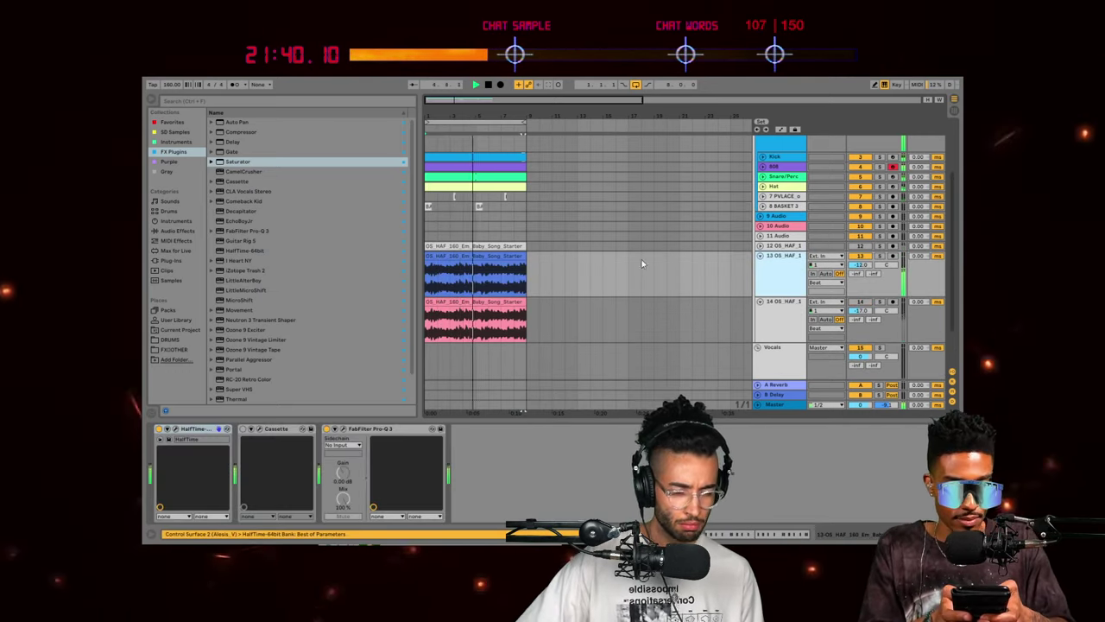
{"action": "left_click", "coordinate": [528, 319]}
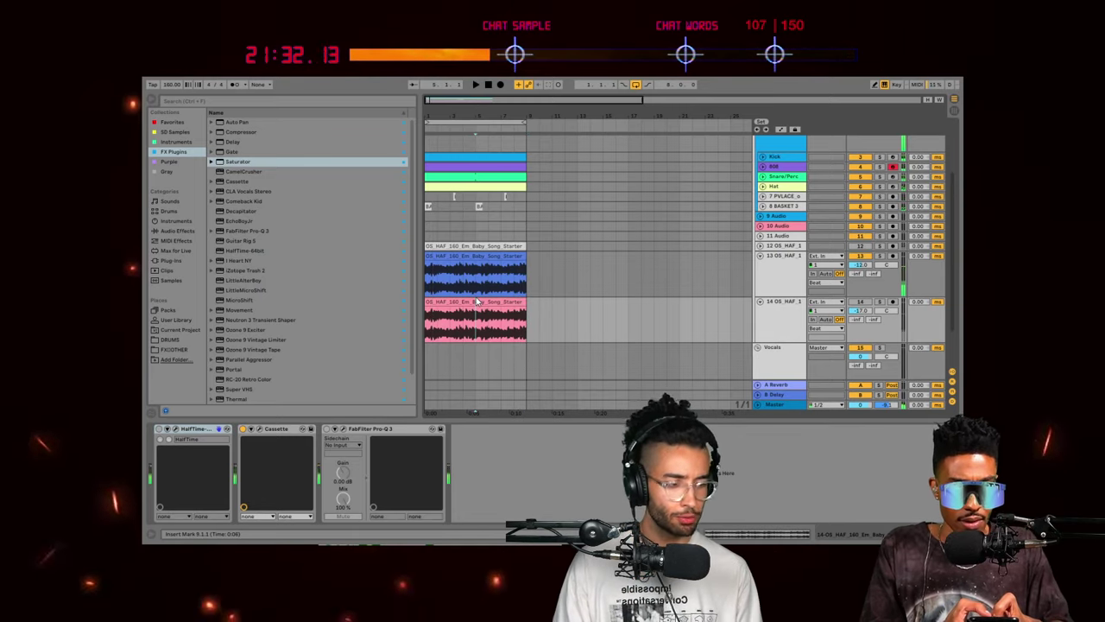
{"action": "left_click", "coordinate": [471, 256]}
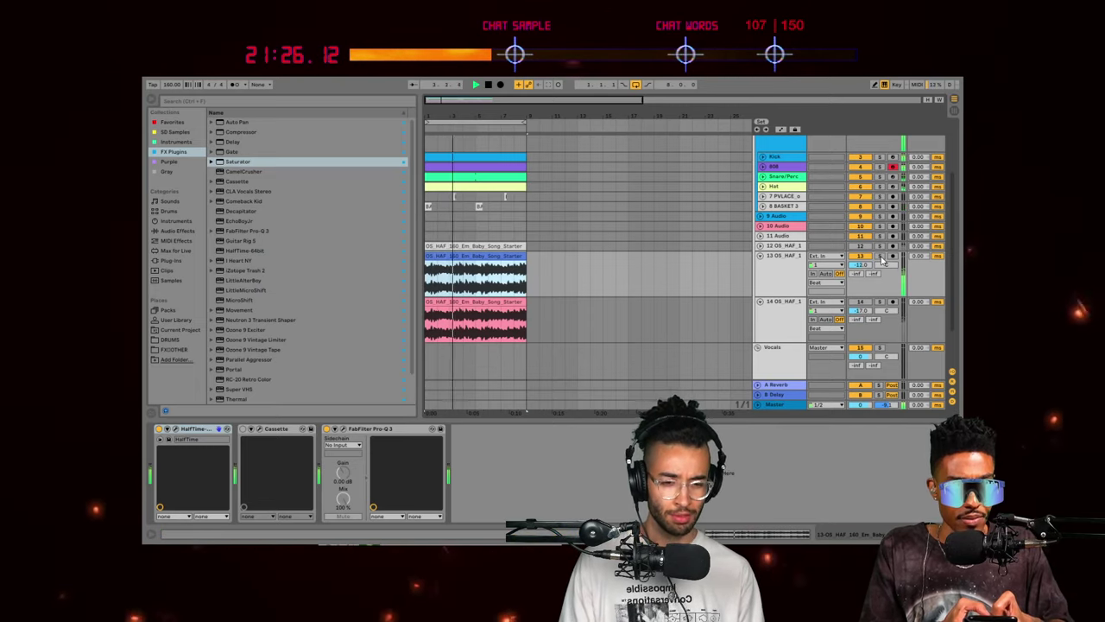
{"action": "left_click", "coordinate": [859, 304]}
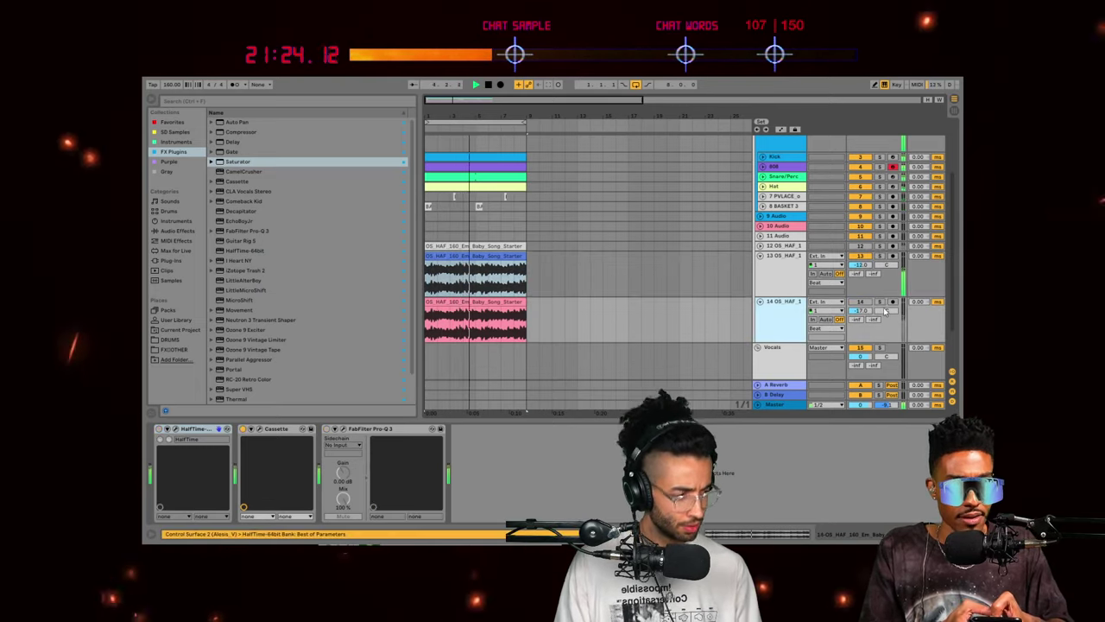
Step: Duplicate the eight-bar section of all tracks from Kick through track 14 three times to extend the arrangement
{"action": "scroll", "coordinate": [551, 314], "scroll_direction": "up", "scroll_amount": 1}
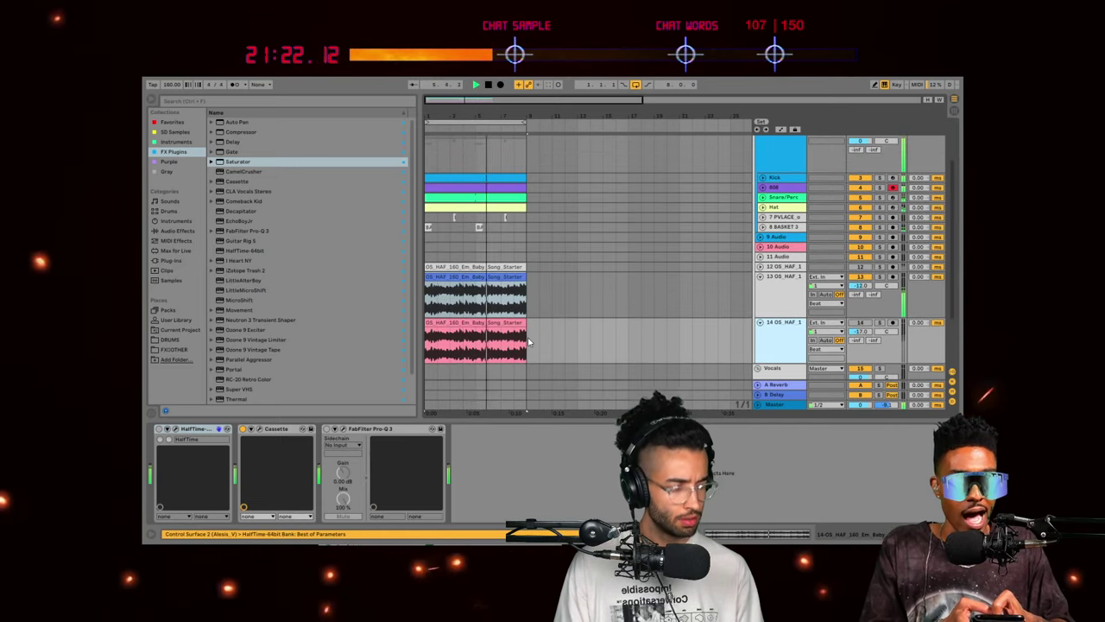
{"action": "left_click_drag", "start_coordinate": [530, 347], "coordinate": [418, 179]}
{"action": "key", "text": "ctrl+d"}
{"action": "key", "text": "ctrl+d"}
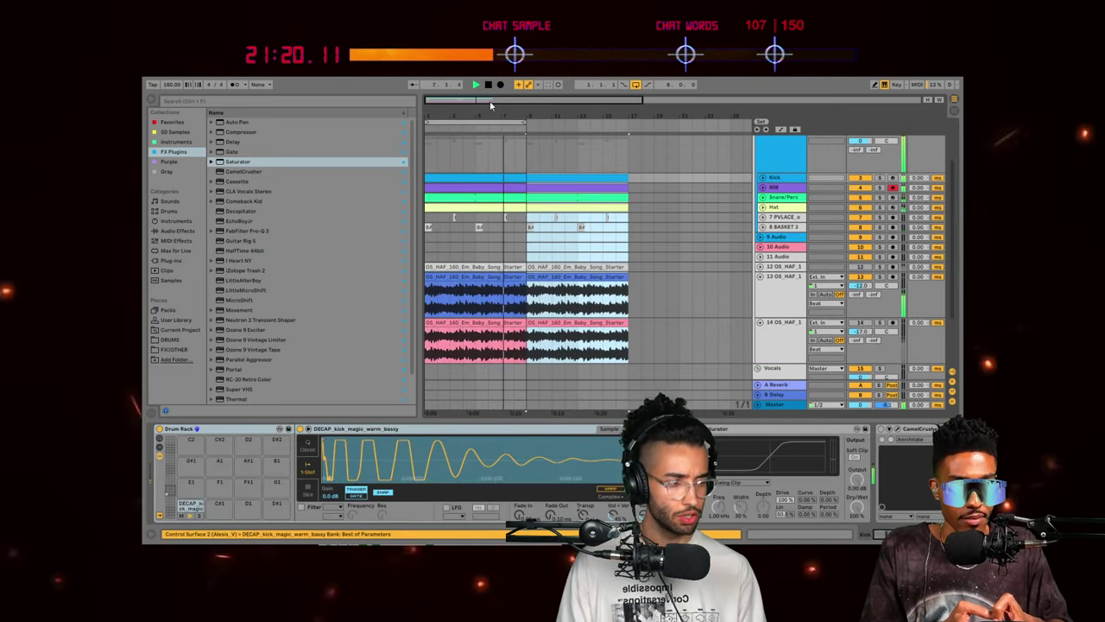
{"action": "key", "text": "minus"}
{"action": "key", "text": "ctrl+d"}
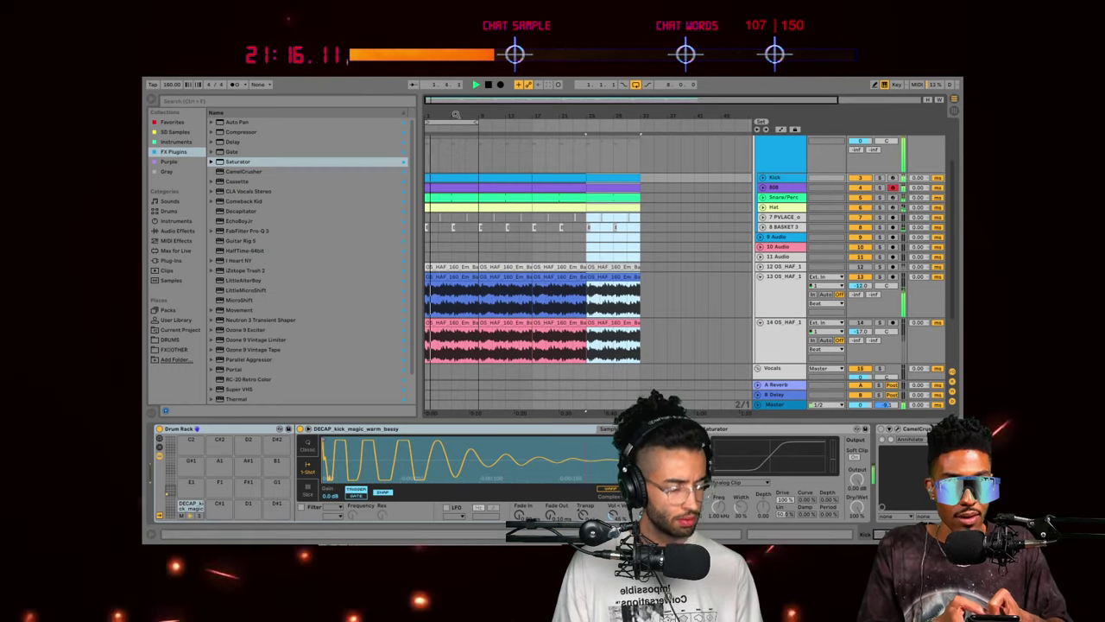
Step: Unfold the 808 track, set its volume to -9.4 dB and fold it again
{"action": "scroll", "coordinate": [477, 176], "scroll_direction": "down", "scroll_amount": 2}
{"action": "scroll", "coordinate": [477, 176], "scroll_direction": "up", "scroll_amount": 2}
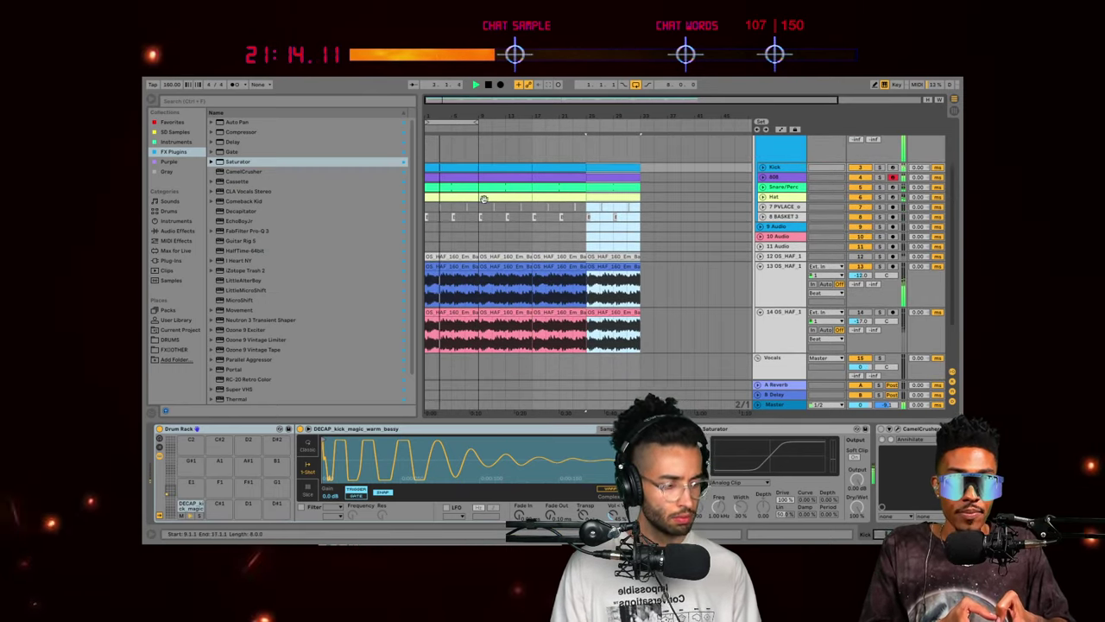
{"action": "scroll", "coordinate": [714, 231], "scroll_direction": "down", "scroll_amount": 1}
{"action": "scroll", "coordinate": [713, 232], "scroll_direction": "up", "scroll_amount": 2}
{"action": "left_click", "coordinate": [762, 187]}
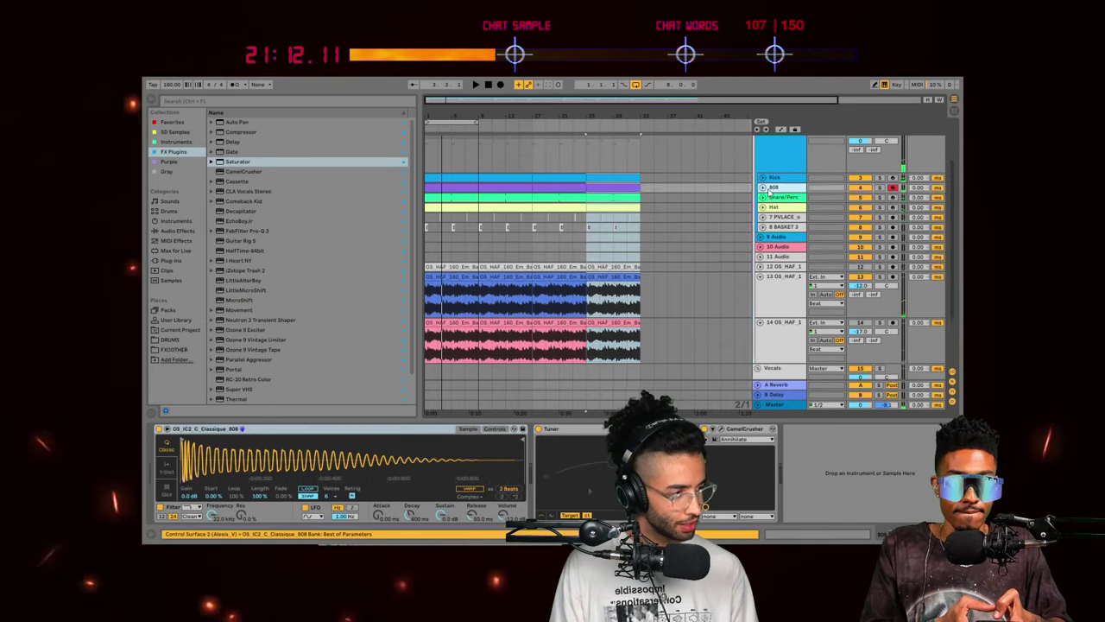
{"action": "left_click_drag", "start_coordinate": [863, 201], "coordinate": [863, 218]}
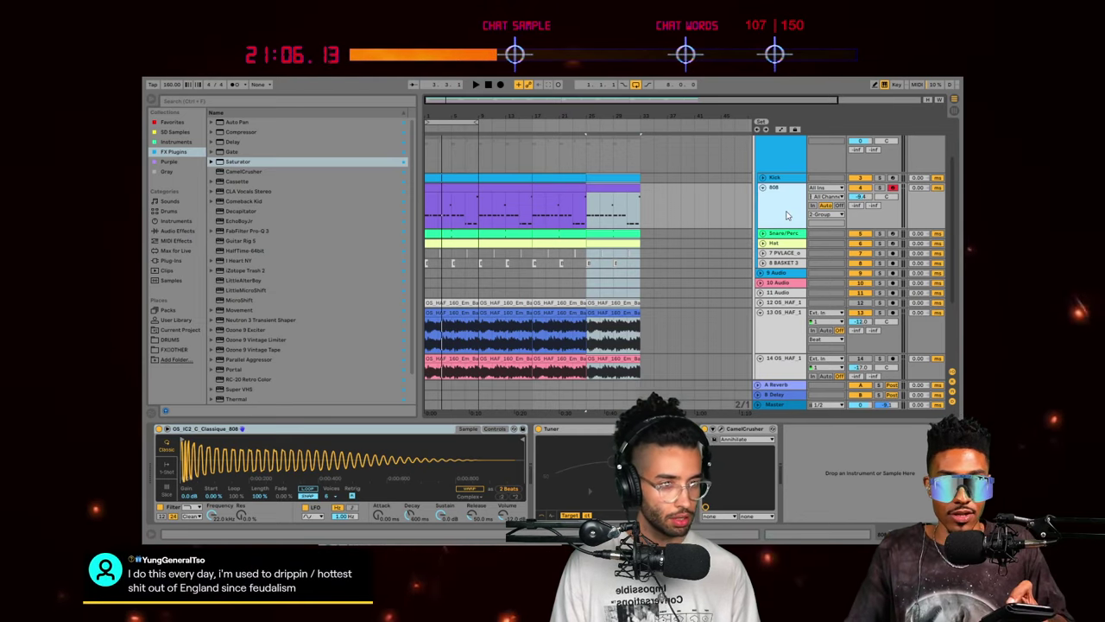
{"action": "key", "text": "ctrl+a"}
{"action": "key", "text": "u"}
{"action": "key", "text": "u"}
Step: Delete the drum clips of the first eight bars, from Kick down through the BASKET 3 track
{"action": "scroll", "coordinate": [743, 202], "scroll_direction": "up", "scroll_amount": 3}
{"action": "left_click", "coordinate": [451, 204]}
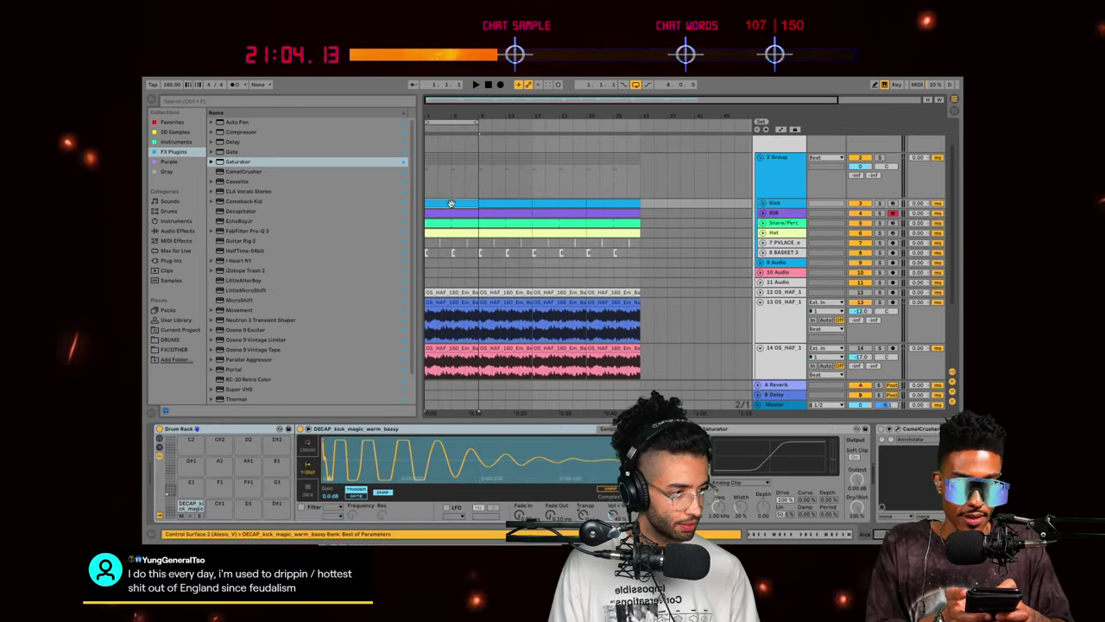
{"action": "left_click_drag", "start_coordinate": [451, 203], "coordinate": [473, 274]}
{"action": "left_click_drag", "start_coordinate": [479, 272], "coordinate": [426, 204]}
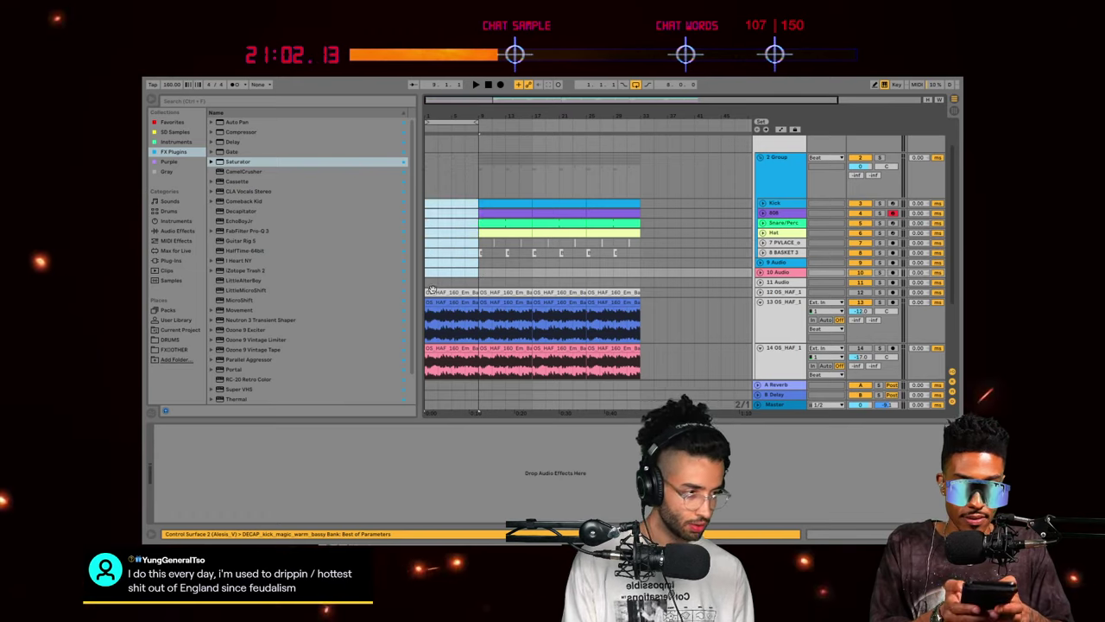
{"action": "key", "text": "Delete"}
Step: During playback, trim track 14's opening clip to start at bar 5 with a fade-in, and delete track 12's opening clip
{"action": "left_click", "coordinate": [458, 292]}
{"action": "key", "text": "space"}
{"action": "scroll", "coordinate": [458, 263], "scroll_direction": "down", "scroll_amount": 2}
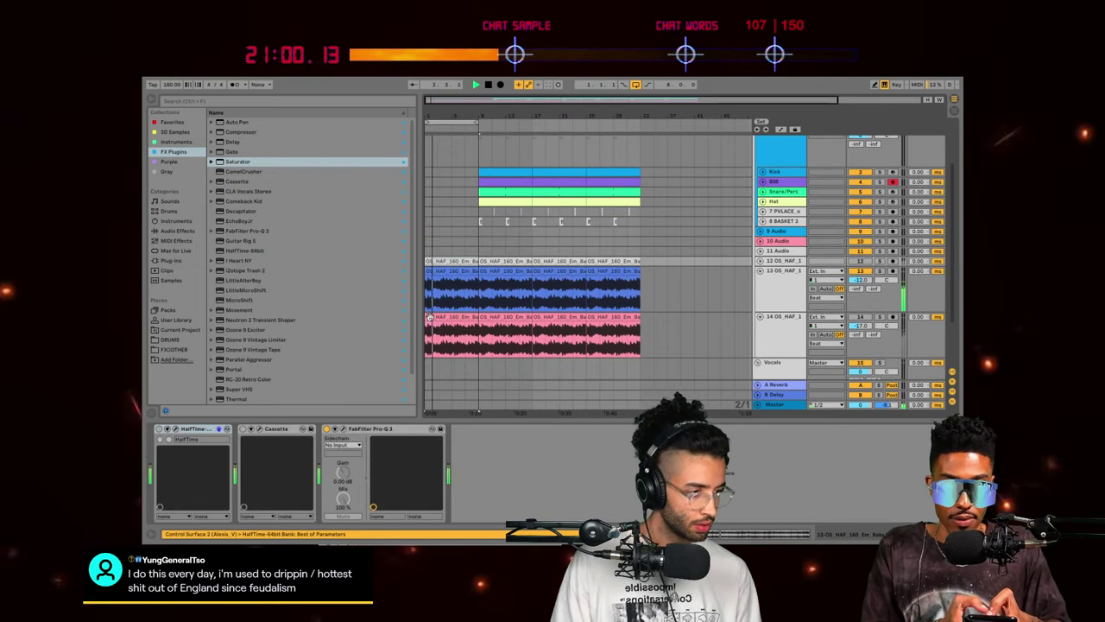
{"action": "left_click", "coordinate": [430, 317]}
{"action": "left_click_drag", "start_coordinate": [453, 323], "coordinate": [475, 323]}
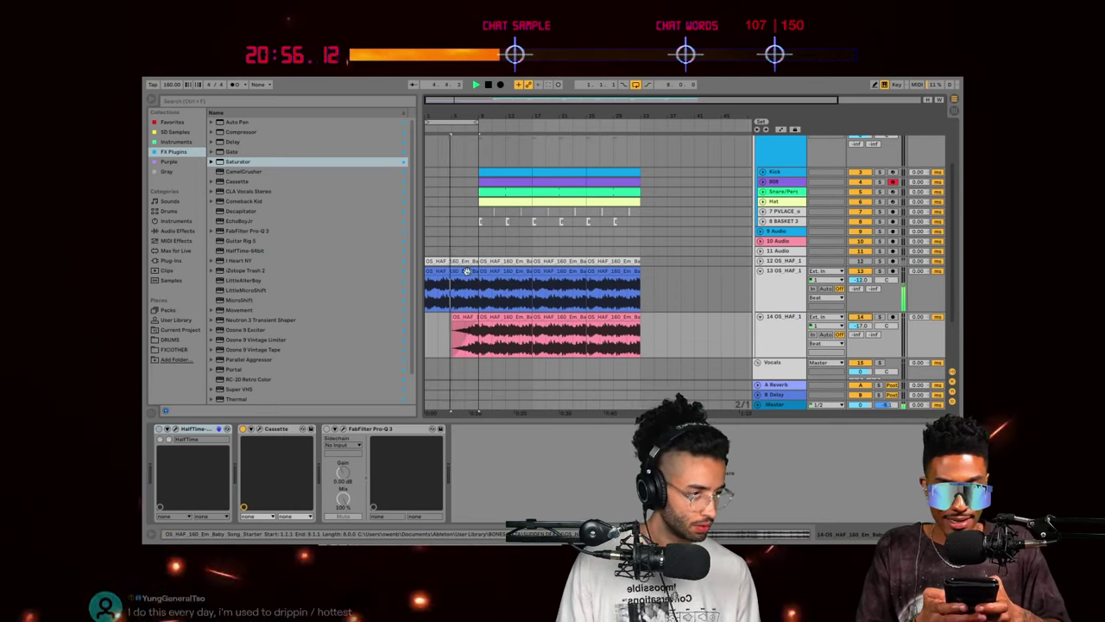
{"action": "left_click", "coordinate": [463, 260]}
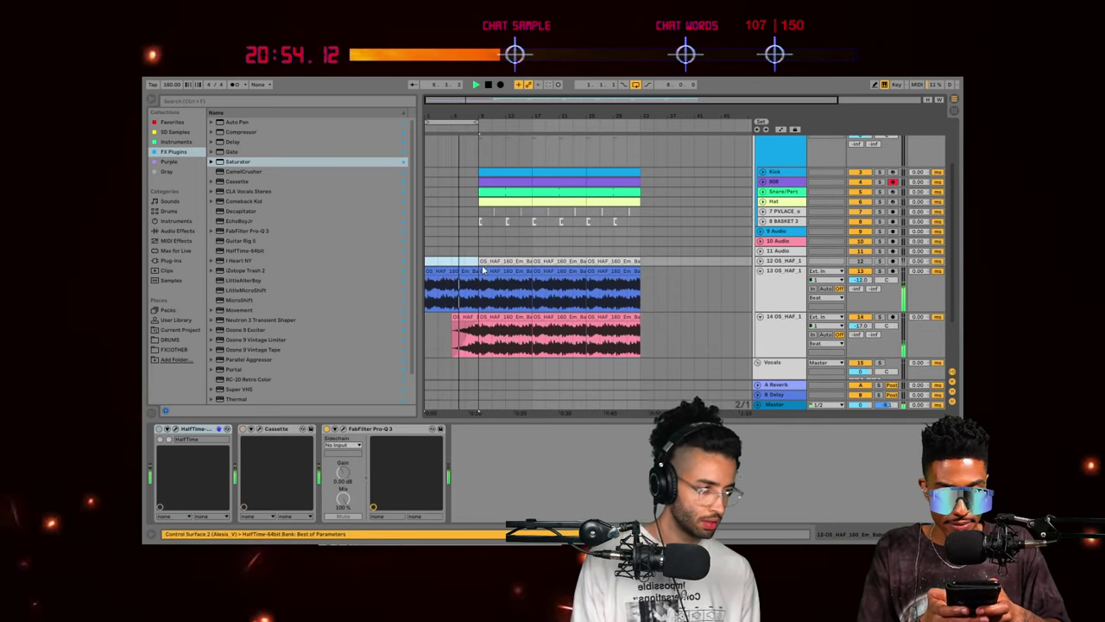
Step: Move the loop to bars 9-17 and delete the track 14, Hat and Snare/Perc clips in that section
{"action": "left_click_drag", "start_coordinate": [480, 101], "coordinate": [543, 124]}
{"action": "left_click", "coordinate": [536, 317]}
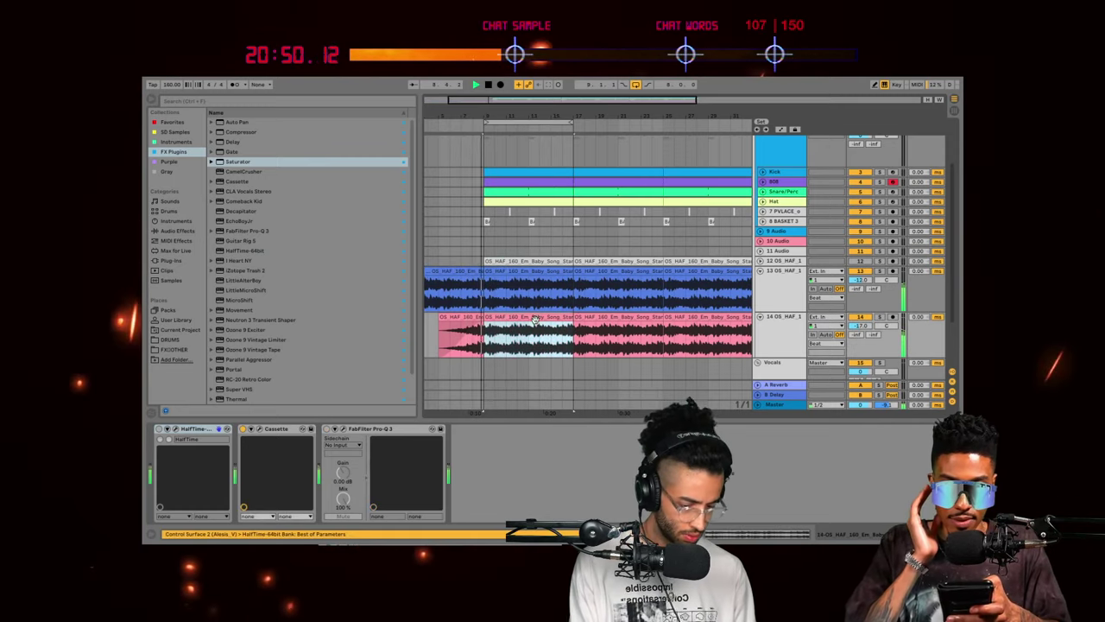
{"action": "key", "text": "Delete"}
{"action": "left_click", "coordinate": [501, 202]}
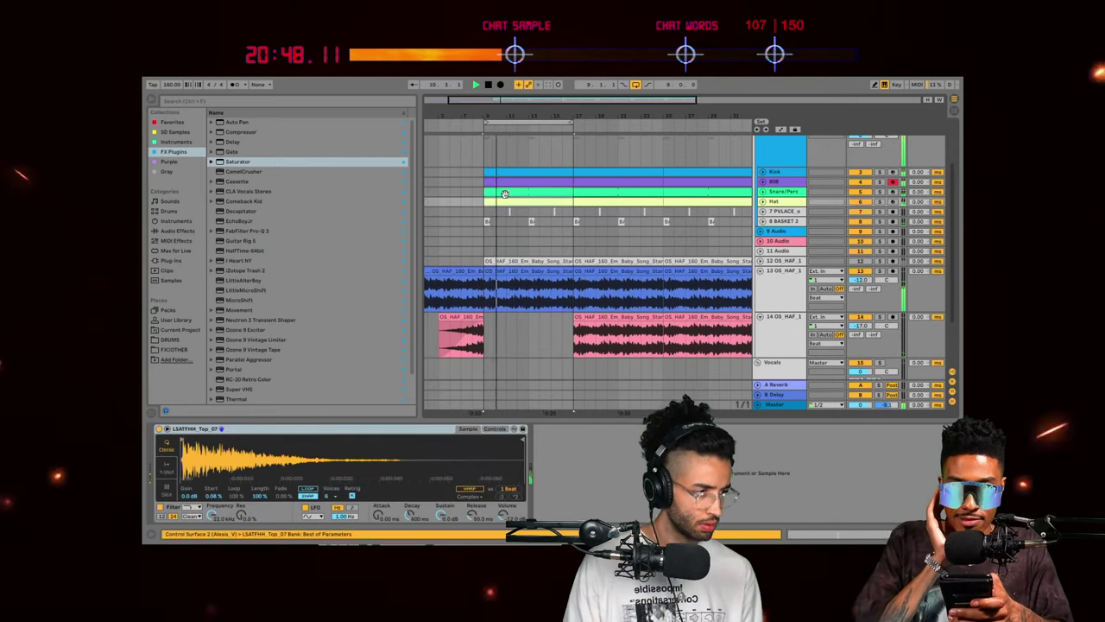
{"action": "left_click", "coordinate": [505, 193]}
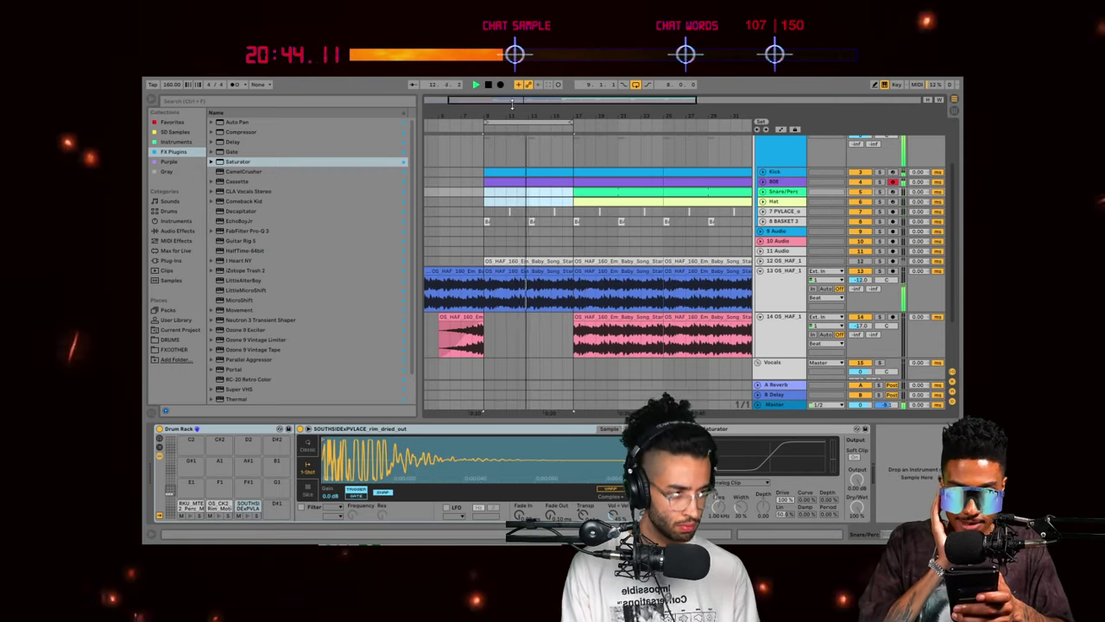
Step: Move the loop to bars 17-25 and delete the track 14 clip in that section
{"action": "left_click_drag", "start_coordinate": [512, 118], "coordinate": [598, 122]}
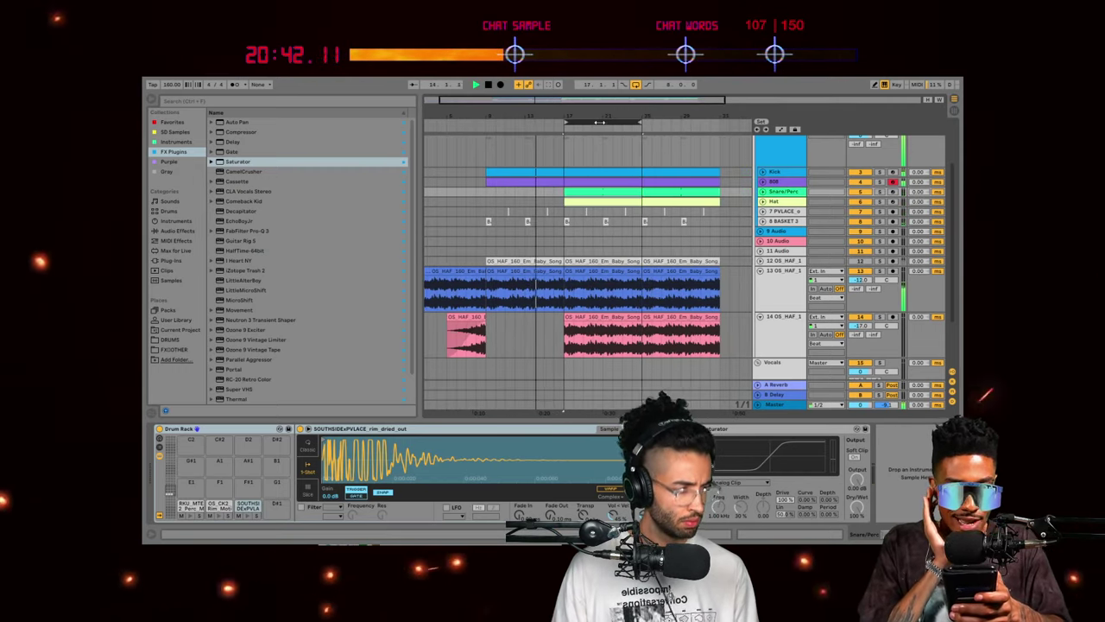
{"action": "left_click", "coordinate": [592, 202]}
{"action": "left_click", "coordinate": [587, 190]}
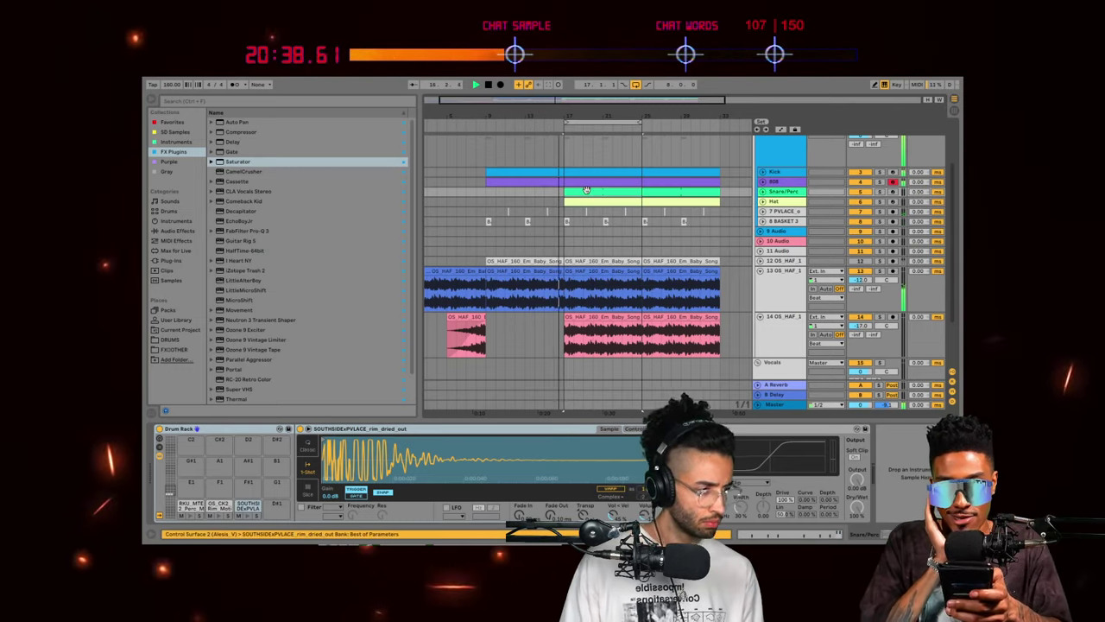
{"action": "left_click", "coordinate": [587, 272]}
{"action": "left_click", "coordinate": [587, 319]}
{"action": "key", "text": "Delete"}
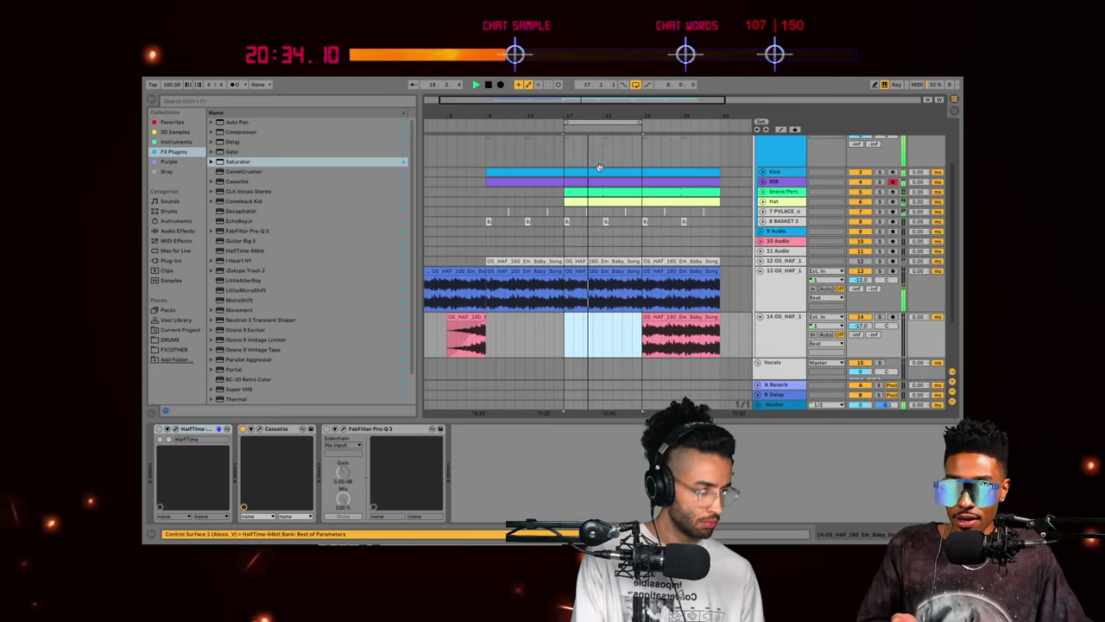
Step: Move the loop to bar 24, stop playback and delete the Kick, 808 and Snare/Perc parts from bars 21 to 25
{"action": "left_click_drag", "start_coordinate": [587, 123], "coordinate": [650, 134]}
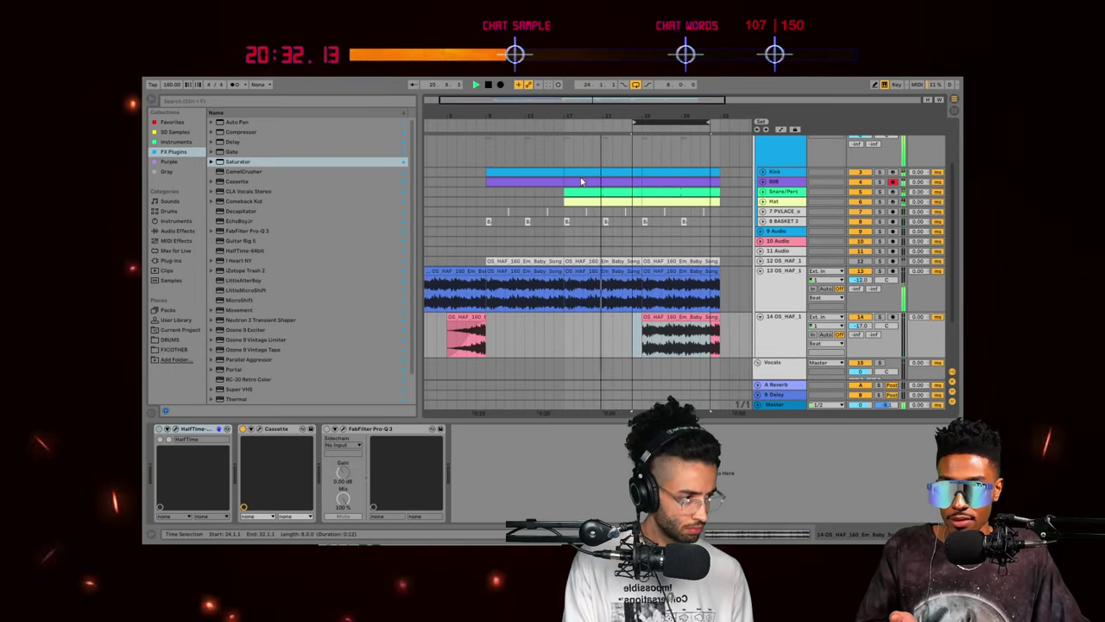
{"action": "left_click_drag", "start_coordinate": [604, 163], "coordinate": [639, 192]}
{"action": "key", "text": "space"}
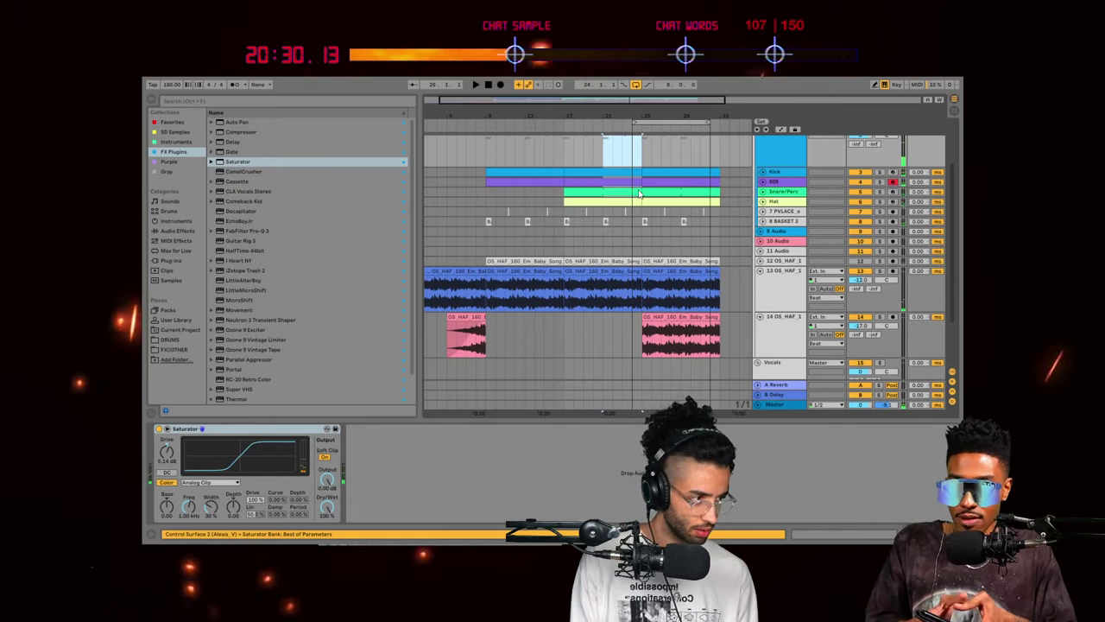
{"action": "key", "text": "Delete"}
Step: Unfold the BASKET 3 track and set its volume to -21.2 dB, and trim the Hat clip to end at about bar 23.5
{"action": "left_click", "coordinate": [610, 222]}
{"action": "left_click", "coordinate": [762, 222]}
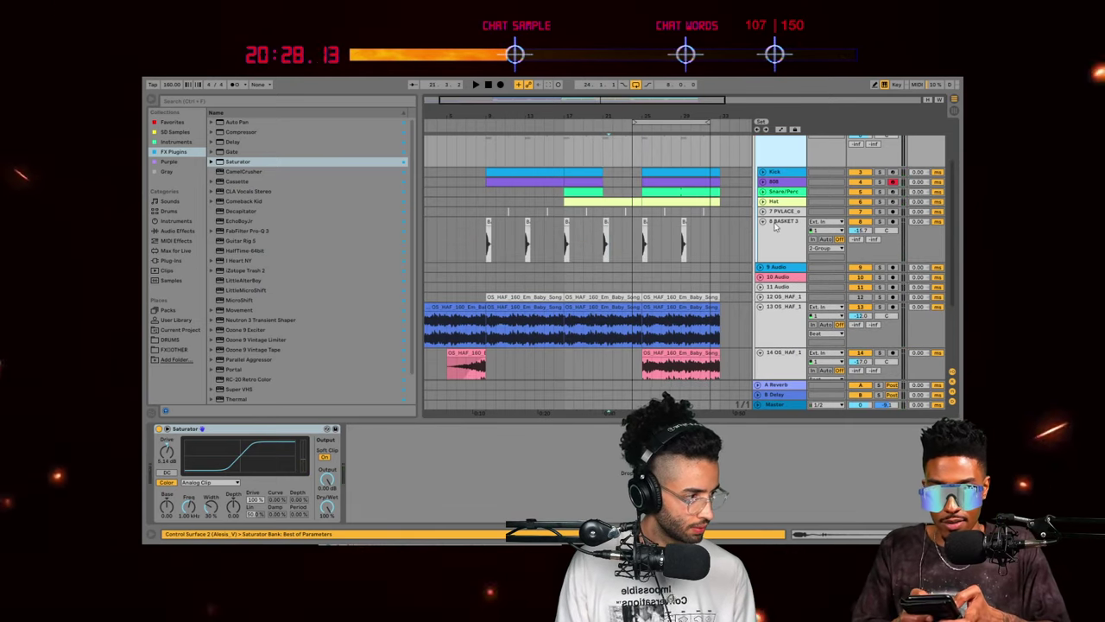
{"action": "left_click", "coordinate": [610, 226]}
{"action": "key", "text": "space"}
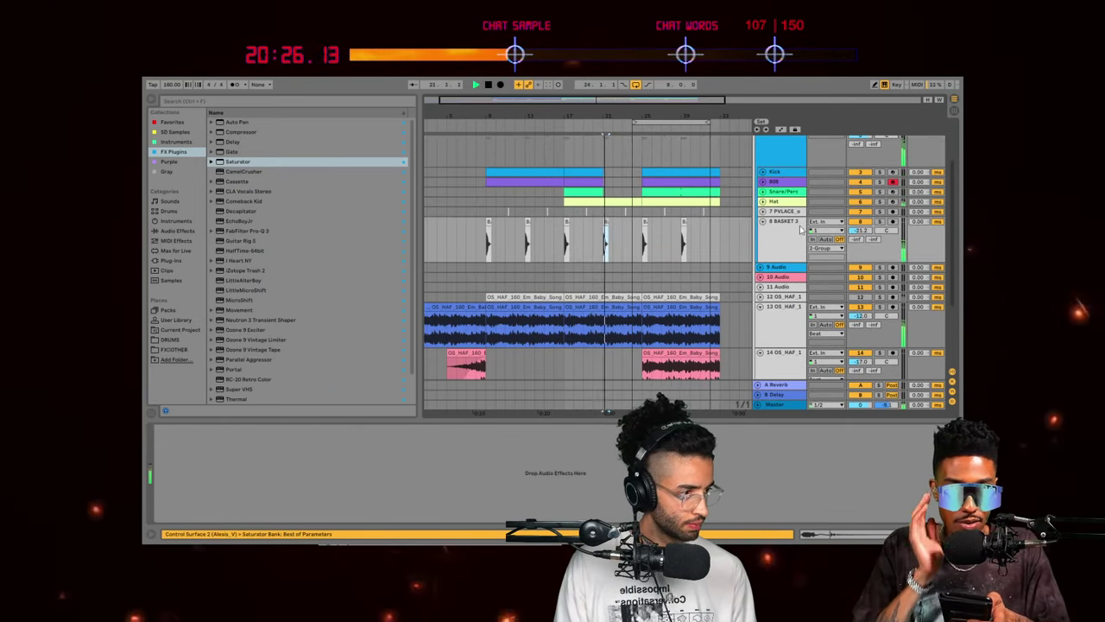
{"action": "scroll", "coordinate": [631, 215], "scroll_direction": "down", "scroll_amount": 1}
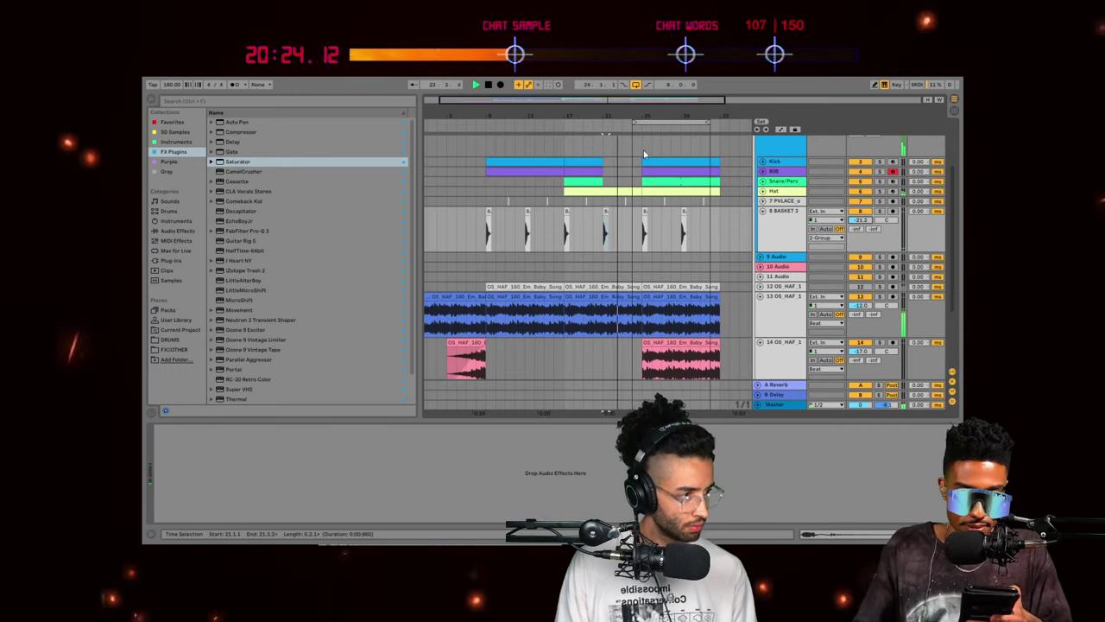
{"action": "left_click_drag", "start_coordinate": [639, 192], "coordinate": [627, 191]}
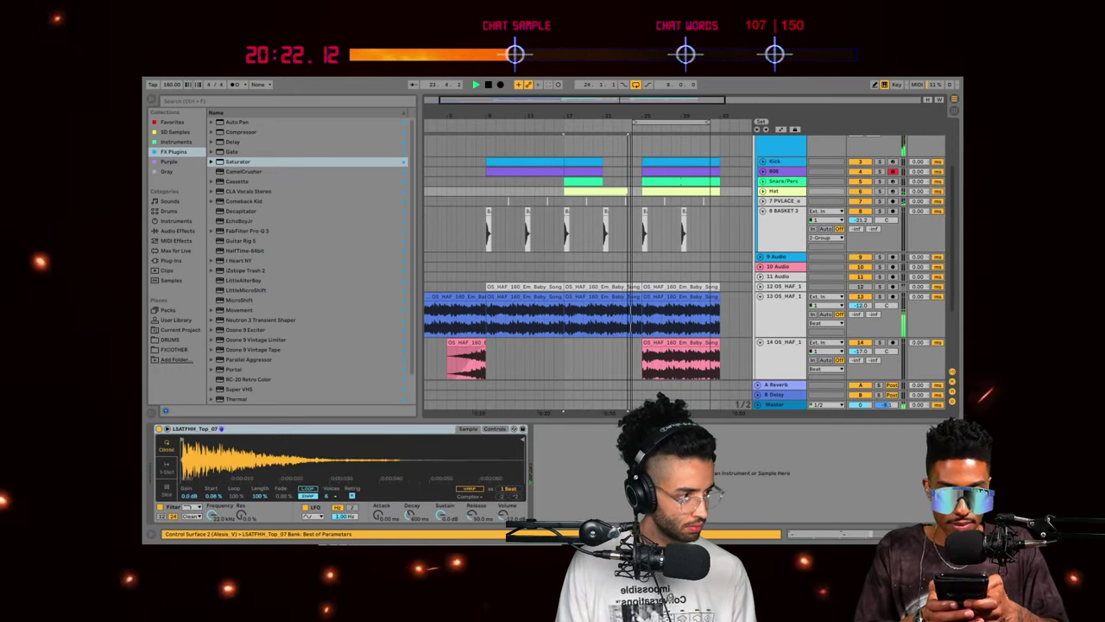
Step: Move the loop to bars 25-33 and delete the track 13 clip in that section
{"action": "left_click_drag", "start_coordinate": [649, 122], "coordinate": [649, 85]}
{"action": "scroll", "coordinate": [596, 247], "scroll_direction": "down", "scroll_amount": 3}
{"action": "left_click", "coordinate": [586, 258]}
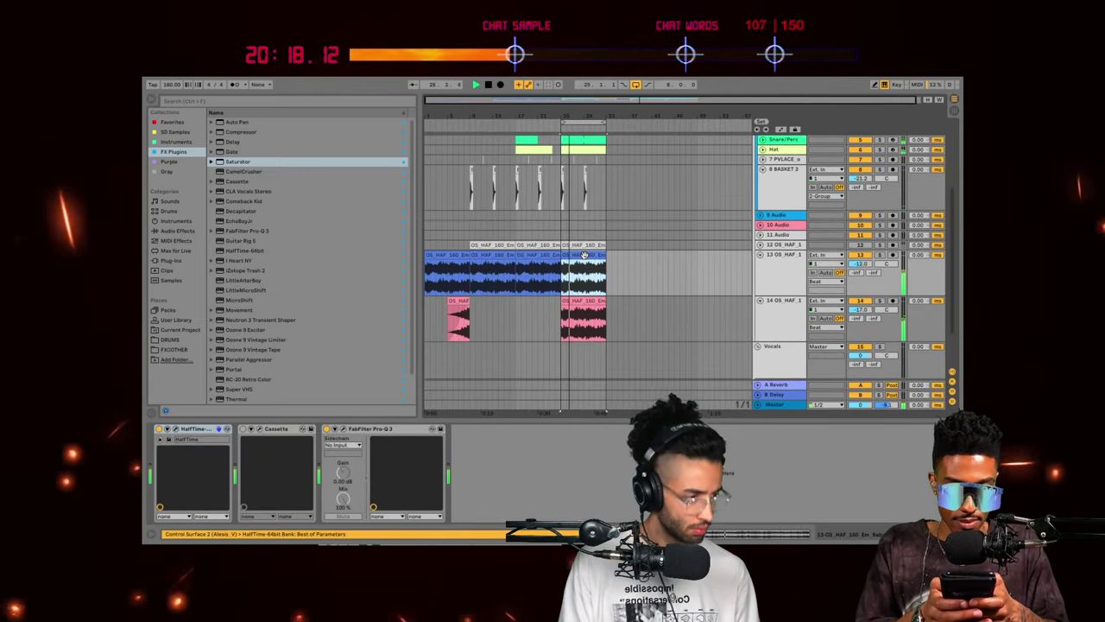
{"action": "key", "text": "Delete"}
Step: Fold the drum group and all the audio tracks inside the Beat group
{"action": "scroll", "coordinate": [585, 259], "scroll_direction": "down", "scroll_amount": 1}
{"action": "scroll", "coordinate": [586, 261], "scroll_direction": "down", "scroll_amount": 1}
{"action": "left_click", "coordinate": [768, 265]}
{"action": "scroll", "coordinate": [691, 254], "scroll_direction": "up", "scroll_amount": 4}
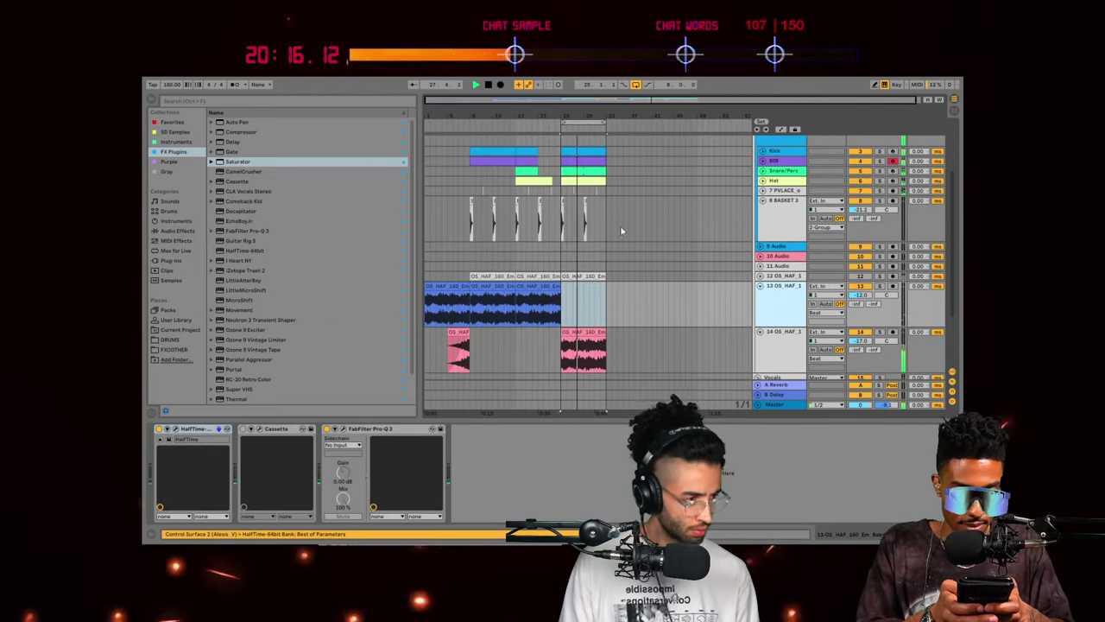
{"action": "scroll", "coordinate": [672, 264], "scroll_direction": "down", "scroll_amount": 2}
{"action": "scroll", "coordinate": [675, 263], "scroll_direction": "down", "scroll_amount": 1}
{"action": "key", "text": "ctrl+a"}
{"action": "key", "text": "u"}
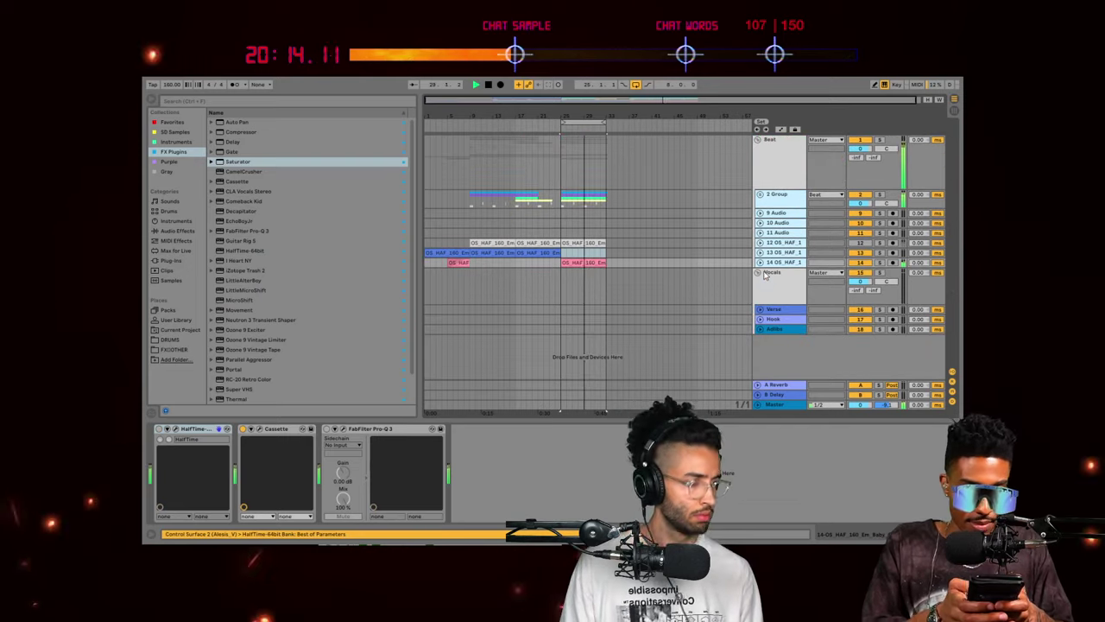
Step: Duplicate the bars 25-33 section from 2 Group through track 14, and move the loop onto the copy at bar 33
{"action": "left_click", "coordinate": [564, 234]}
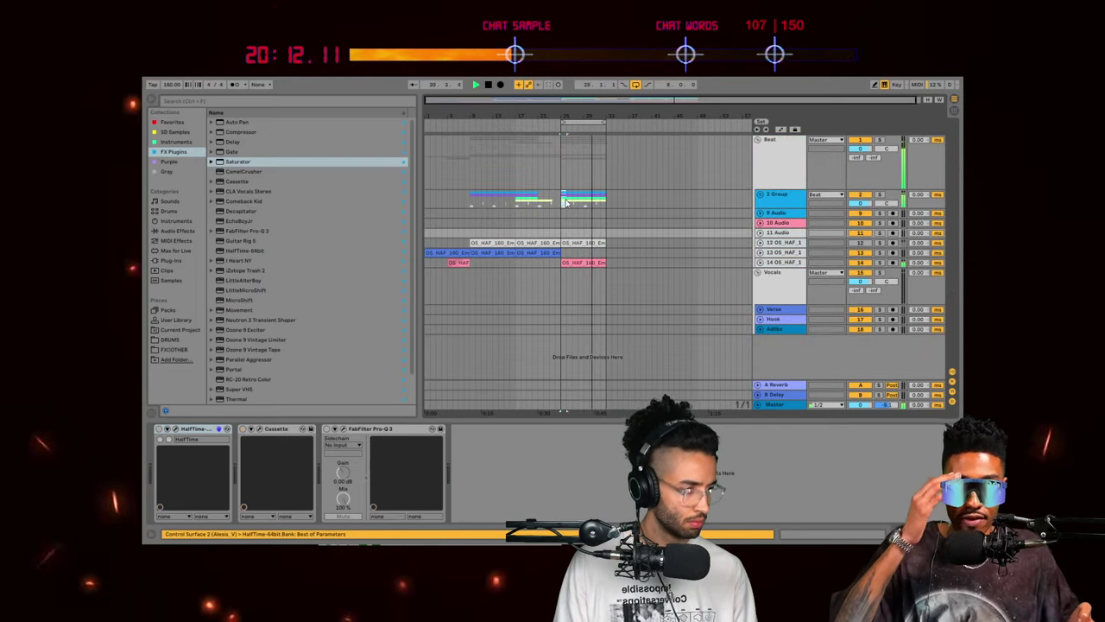
{"action": "key", "text": "ctrl+d"}
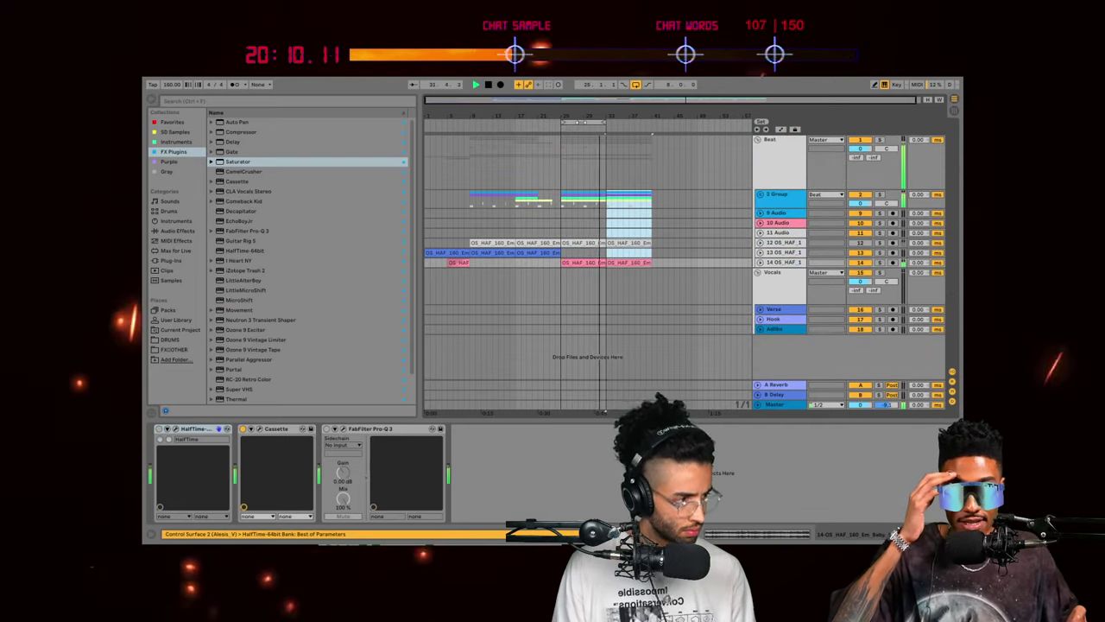
{"action": "left_click_drag", "start_coordinate": [582, 122], "coordinate": [626, 123]}
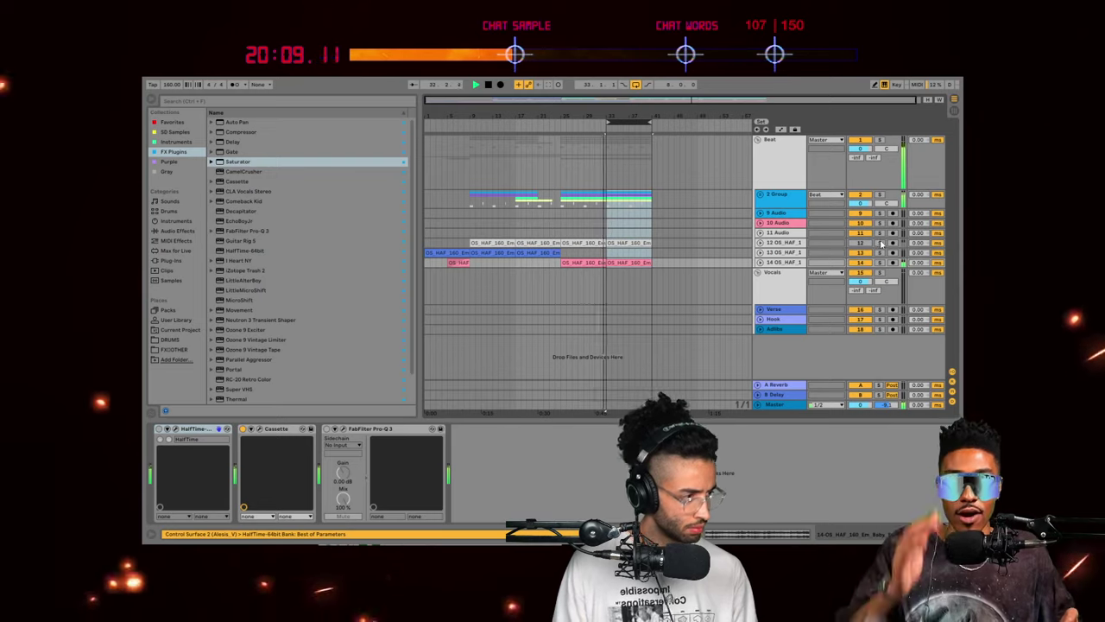
Step: Delete track 12's clip in bars 25-33 and the drum group's clips in bars 37-41
{"action": "left_click", "coordinate": [583, 240]}
{"action": "left_click", "coordinate": [630, 206]}
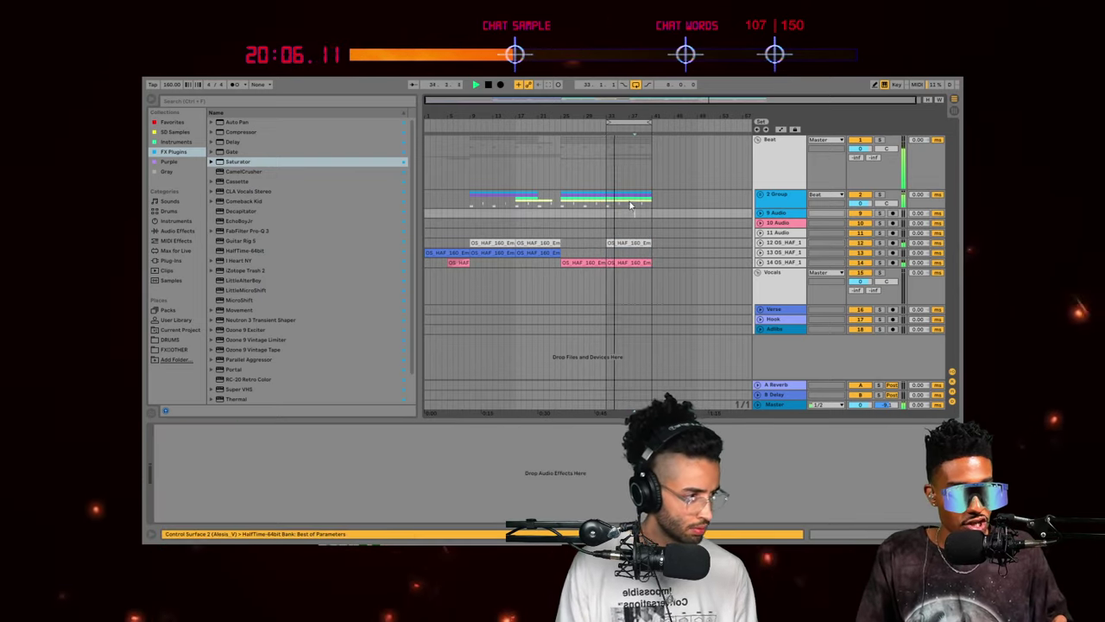
{"action": "left_click_drag", "start_coordinate": [645, 197], "coordinate": [654, 199]}
{"action": "key", "text": "Delete"}
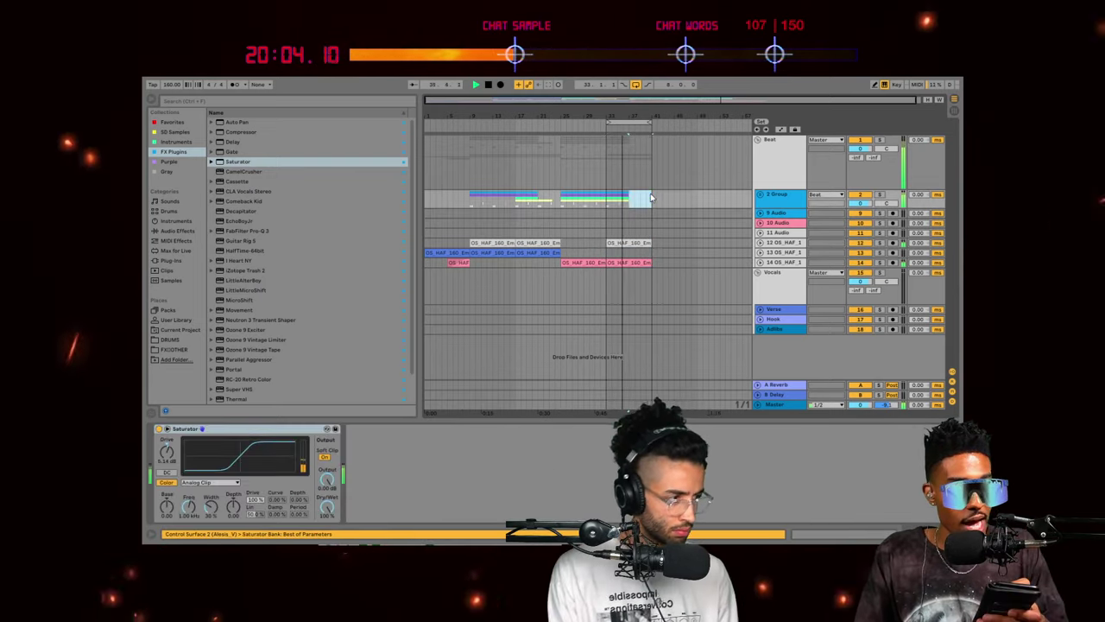
Step: Listen to the drumless ending of the arrangement and stop playback
{"action": "left_click", "coordinate": [759, 195]}
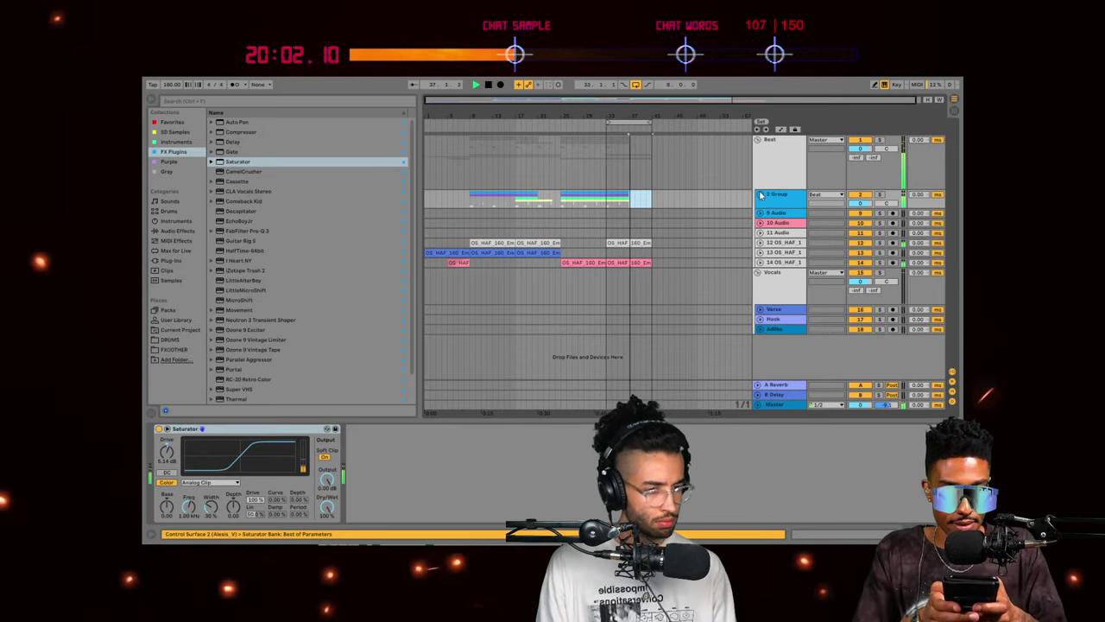
{"action": "left_click", "coordinate": [647, 261]}
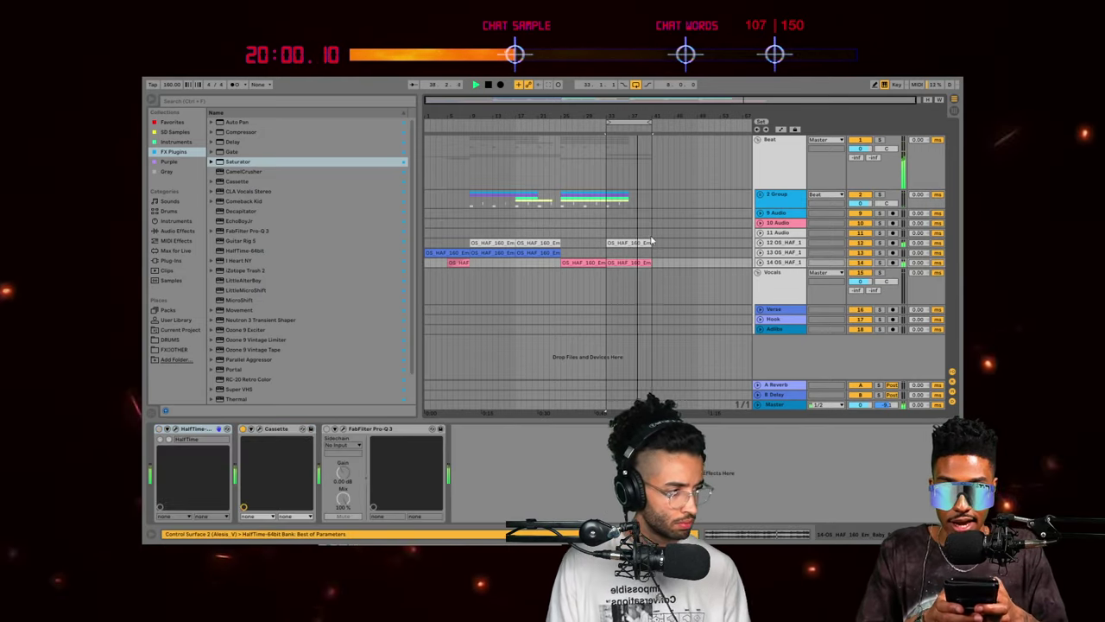
{"action": "left_click", "coordinate": [646, 233]}
{"action": "key", "text": "space"}
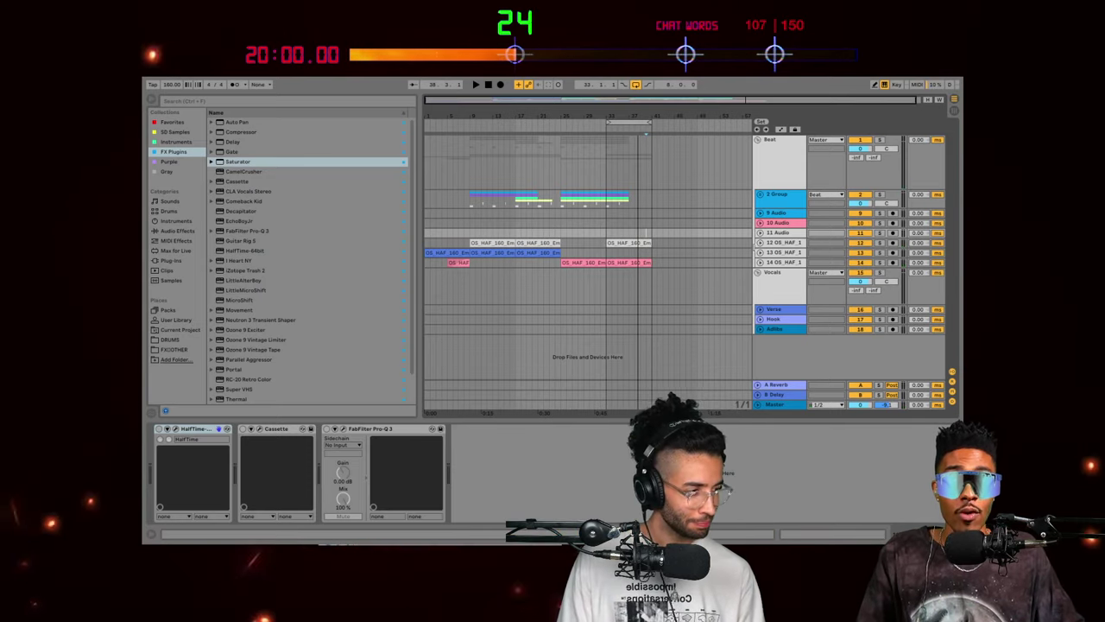
Step: Insert a new audio track directly below track 14 inside the Beat group
{"action": "left_click", "coordinate": [780, 262]}
{"action": "left_click", "coordinate": [780, 234]}
{"action": "left_click", "coordinate": [779, 223]}
{"action": "left_click", "coordinate": [777, 263]}
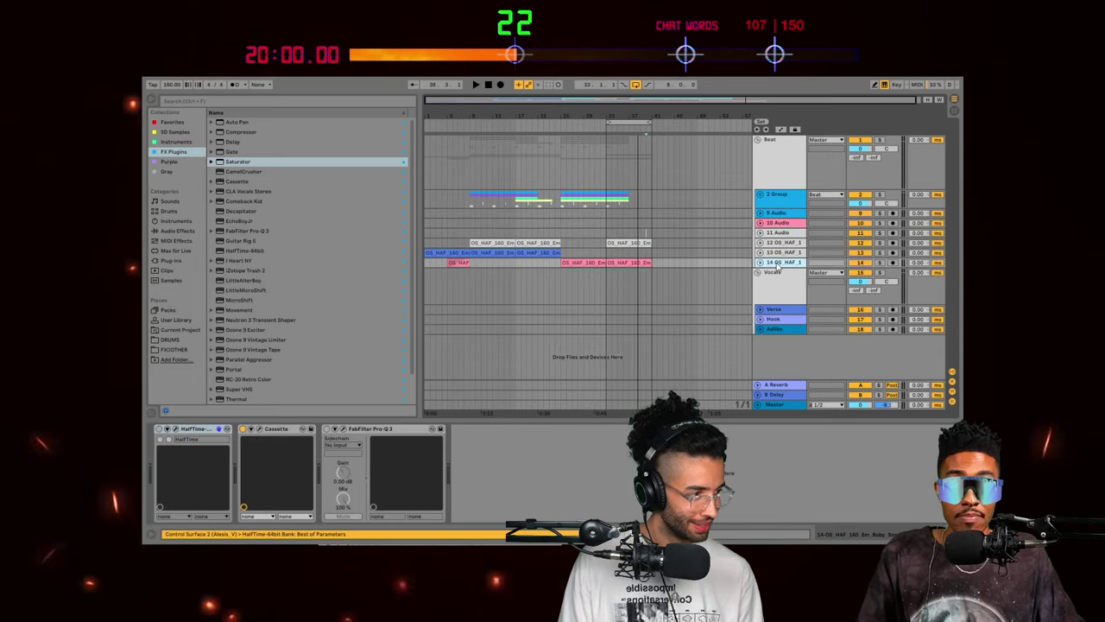
{"action": "key", "text": "ctrl+t"}
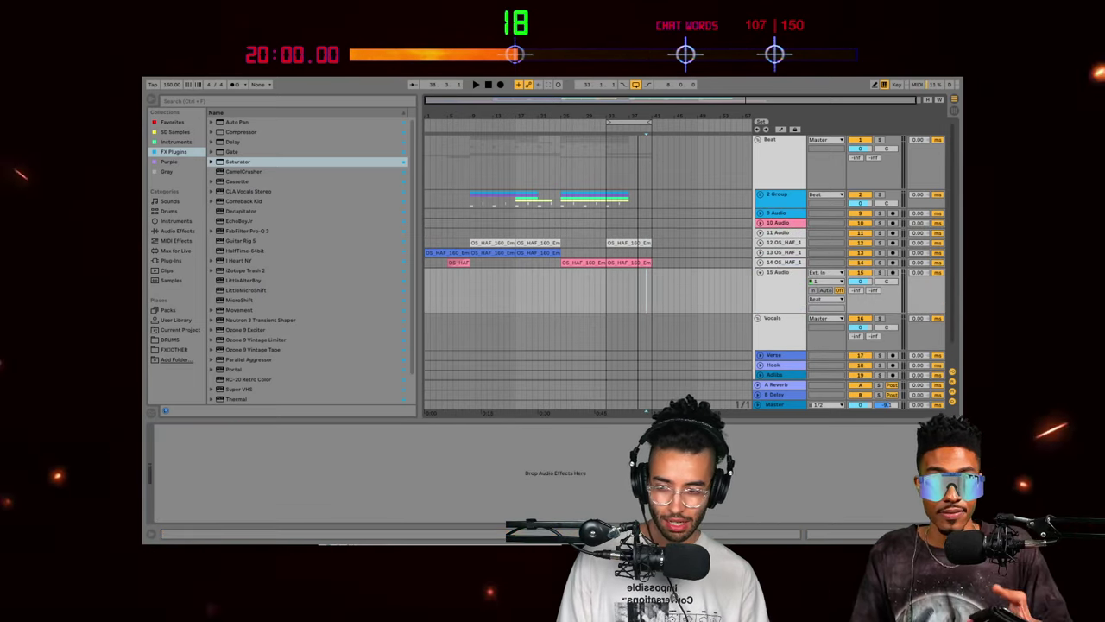
Step: Place 373_sample at bar 17 on the new audio track and turn off warping for the clip
{"action": "left_click_drag", "start_coordinate": [587, 291], "coordinate": [518, 290]}
{"action": "left_click_drag", "start_coordinate": [540, 101], "coordinate": [560, 110]}
{"action": "left_click", "coordinate": [255, 438]}
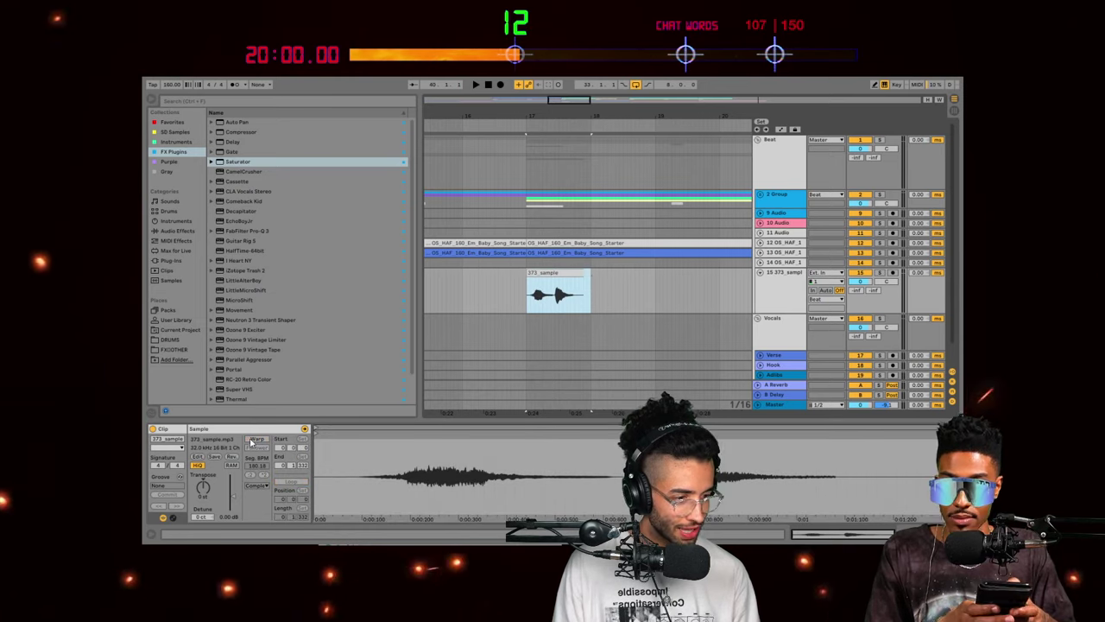
Step: Solo the 373_sample track and play the clip to audition it
{"action": "left_click", "coordinate": [879, 272]}
{"action": "key", "text": "space"}
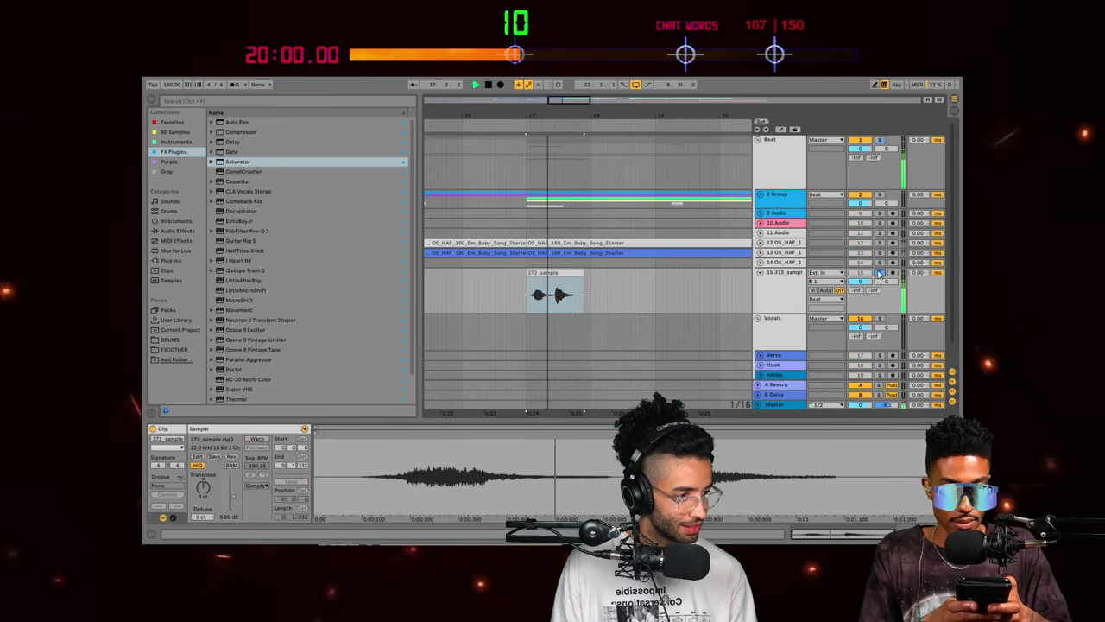
Step: Stop the audition of the soloed 373_sample clip
{"action": "key", "text": "space"}
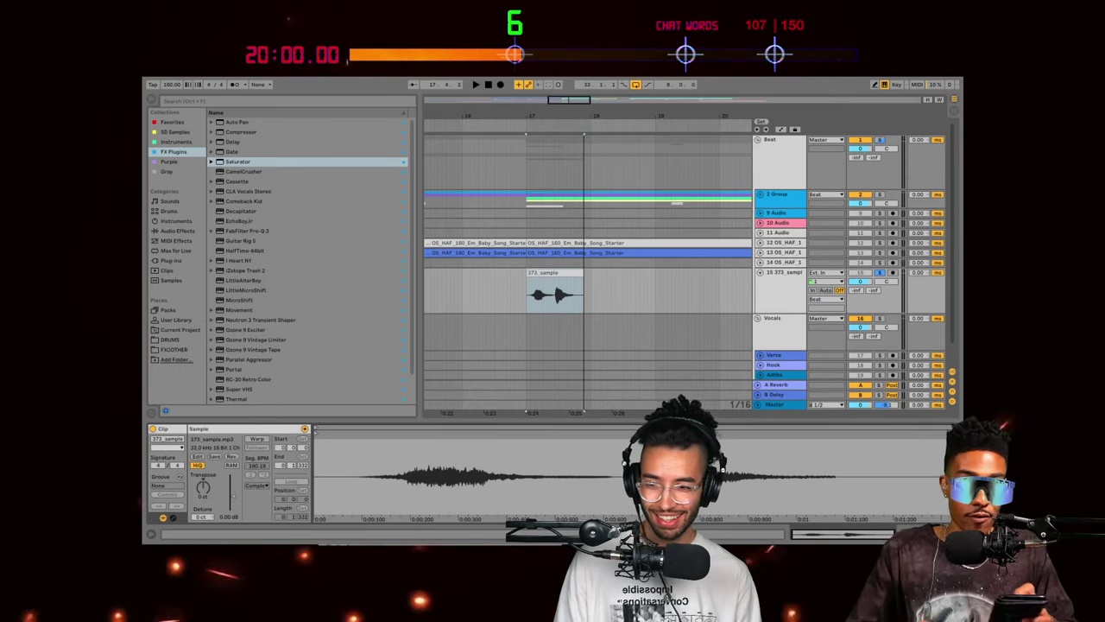
{"action": "left_click", "coordinate": [546, 273]}
{"action": "scroll", "coordinate": [503, 260], "scroll_direction": "down", "scroll_amount": 5}
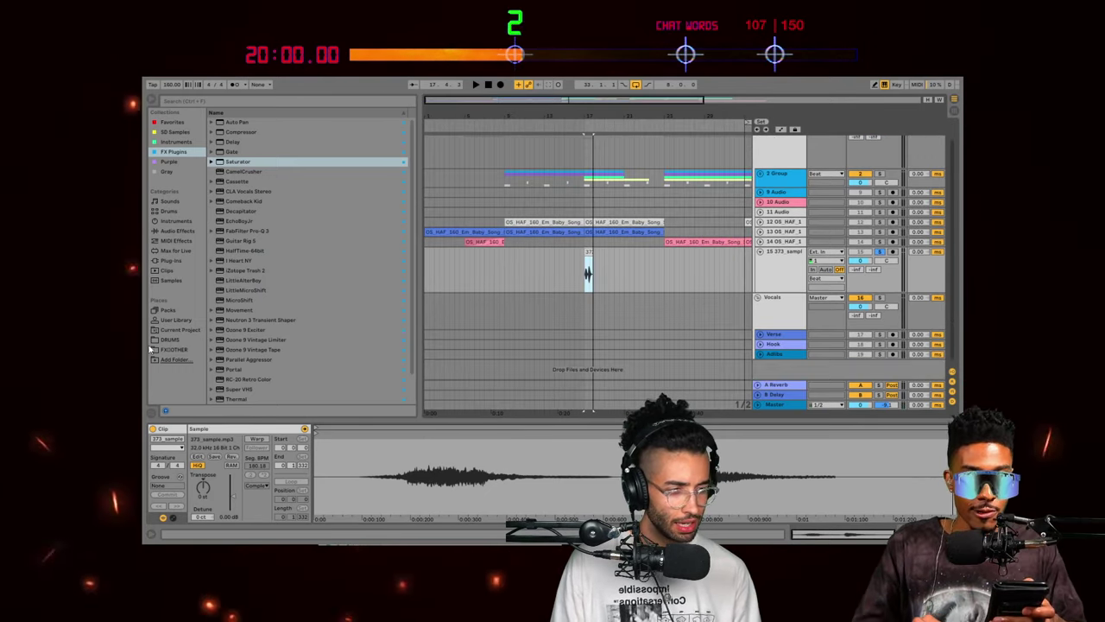
Step: Search the FX/OTHER sample folder for "swor" and preview swordsoundeffc.mp3
{"action": "left_click", "coordinate": [164, 340]}
{"action": "left_click", "coordinate": [211, 122]}
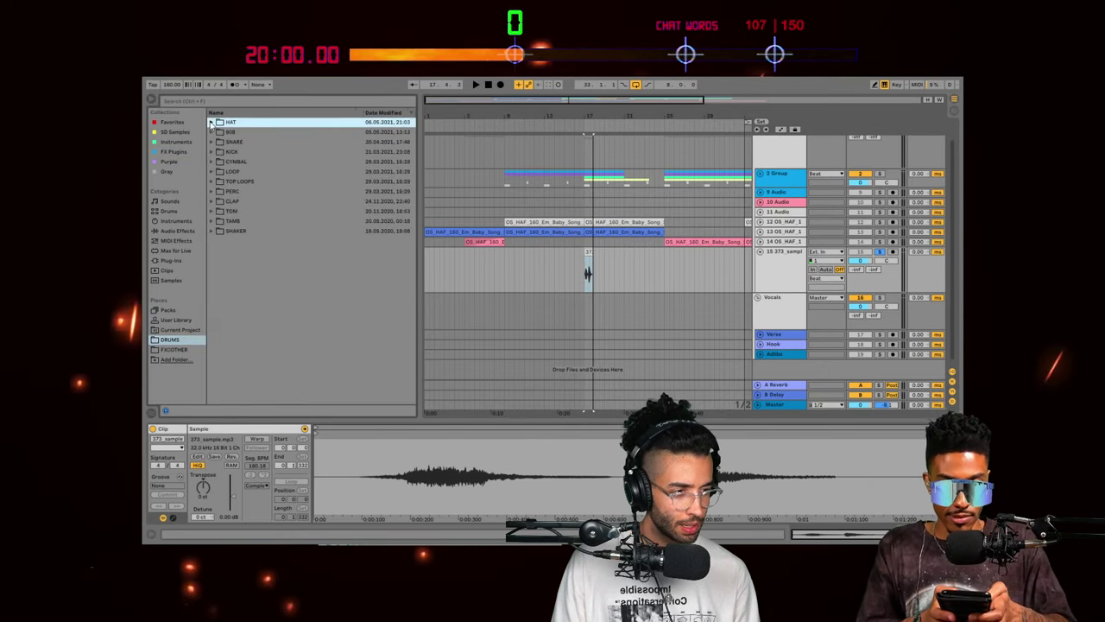
{"action": "left_click", "coordinate": [173, 350]}
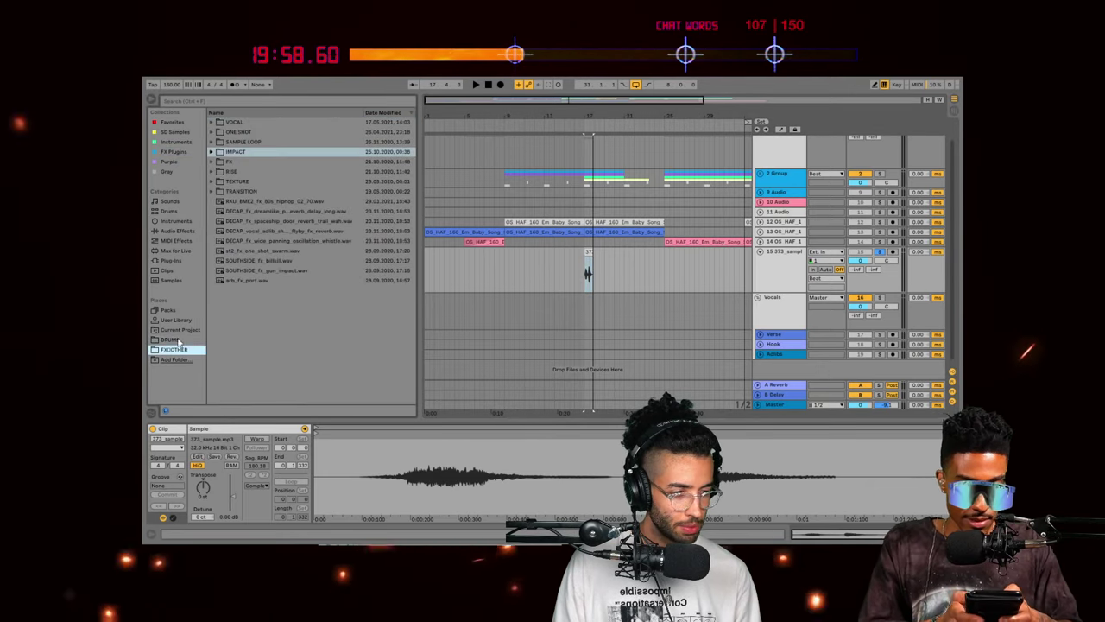
{"action": "left_click", "coordinate": [210, 161]}
{"action": "scroll", "coordinate": [264, 245], "scroll_direction": "down", "scroll_amount": 10}
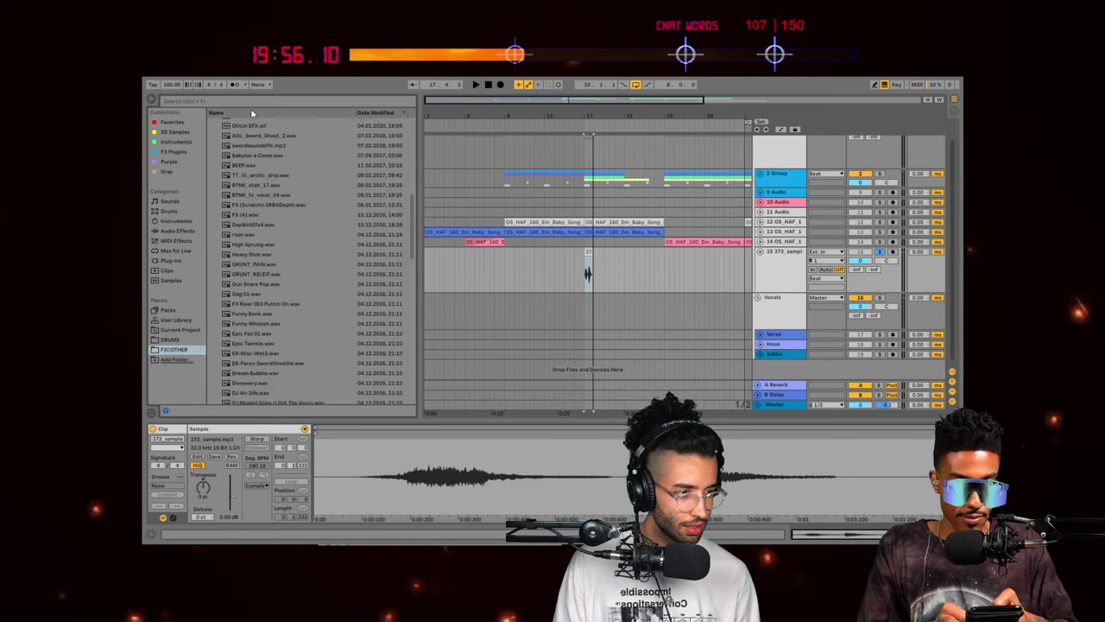
{"action": "key", "text": "ctrl+f"}
{"action": "type", "text": "sword"}
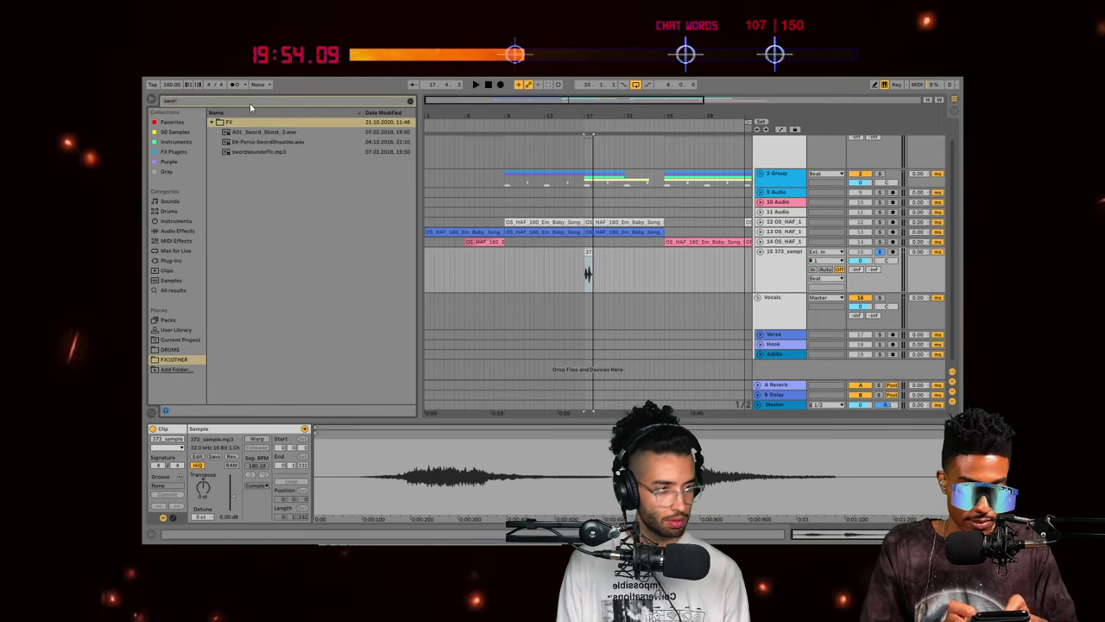
{"action": "left_click", "coordinate": [259, 151]}
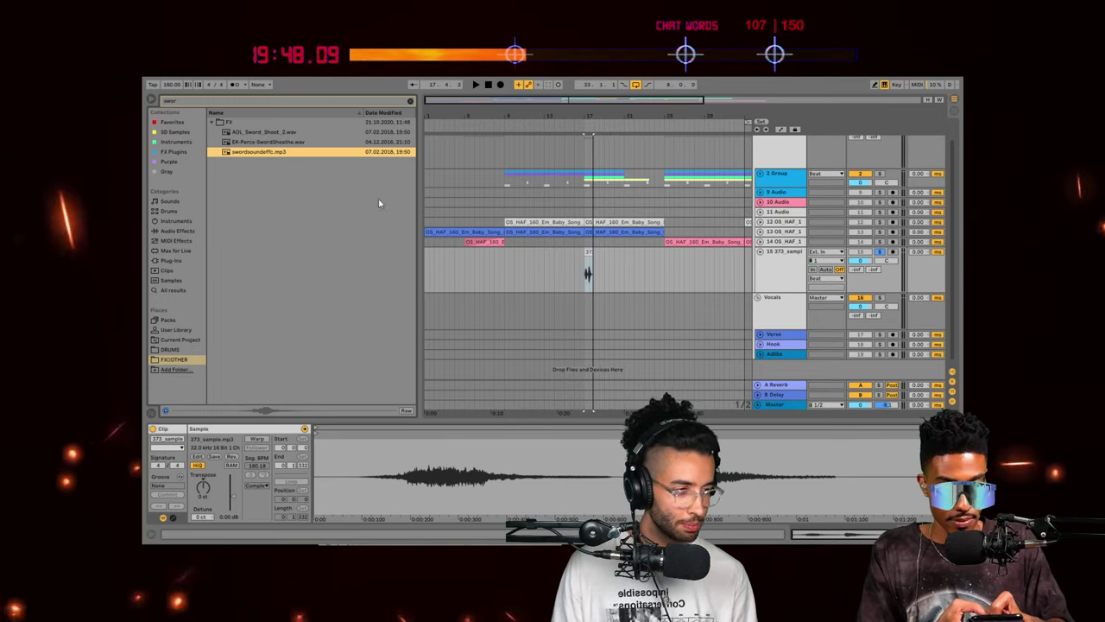
Step: Insert a new audio track below the 373_sample track and place swordsoundeffc.mp3 on it just before bar 9
{"action": "left_click", "coordinate": [789, 273]}
{"action": "key", "text": "ctrl+t"}
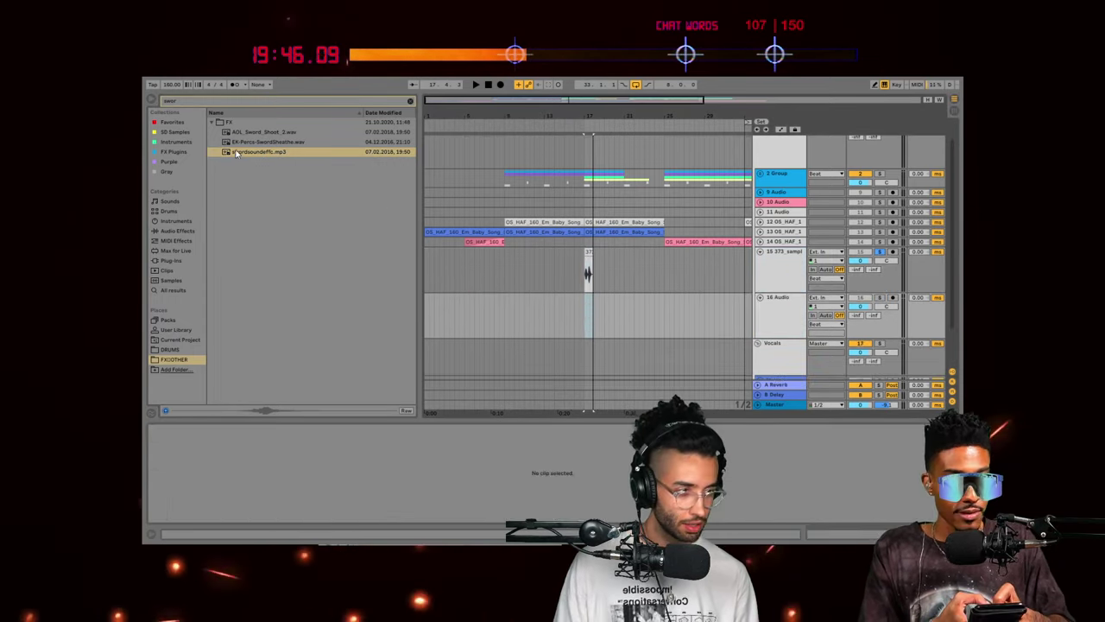
{"action": "left_click_drag", "start_coordinate": [259, 152], "coordinate": [509, 294]}
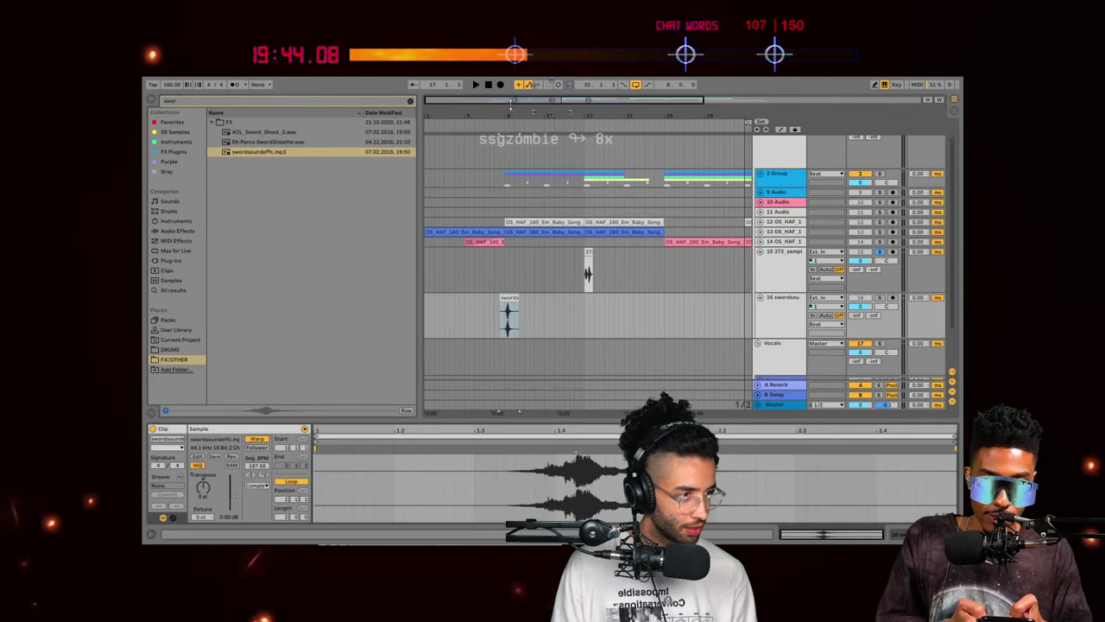
Step: Move the swordsoundeffc clip slightly earlier so that its waveform peak lines up with bar 9
{"action": "left_click_drag", "start_coordinate": [508, 100], "coordinate": [480, 104]}
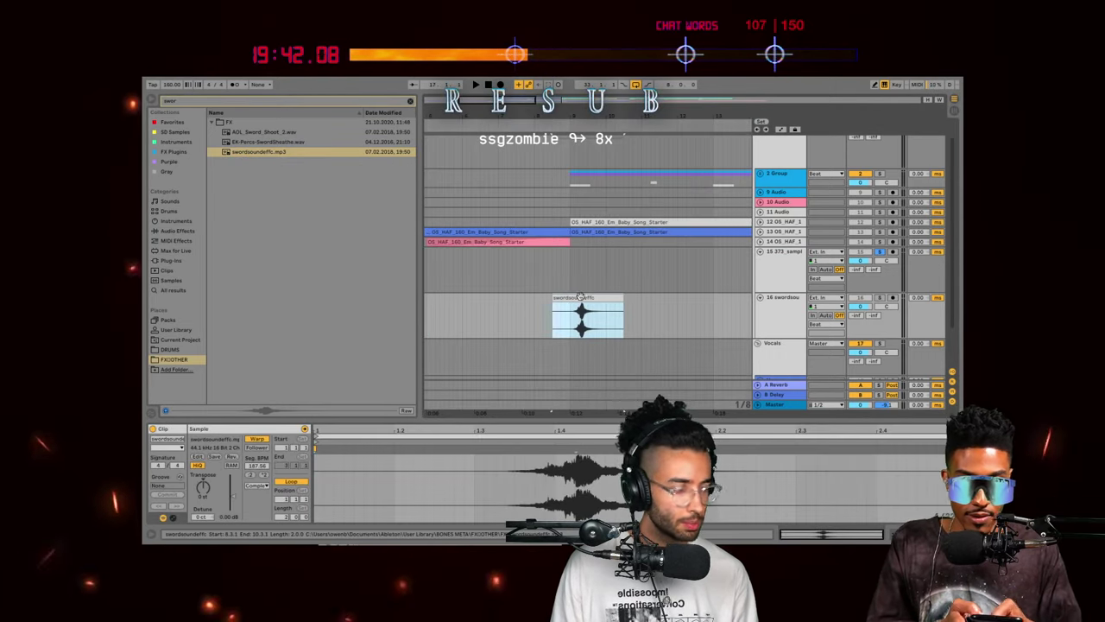
{"action": "left_click_drag", "start_coordinate": [582, 299], "coordinate": [571, 305]}
{"action": "left_click", "coordinate": [570, 296]}
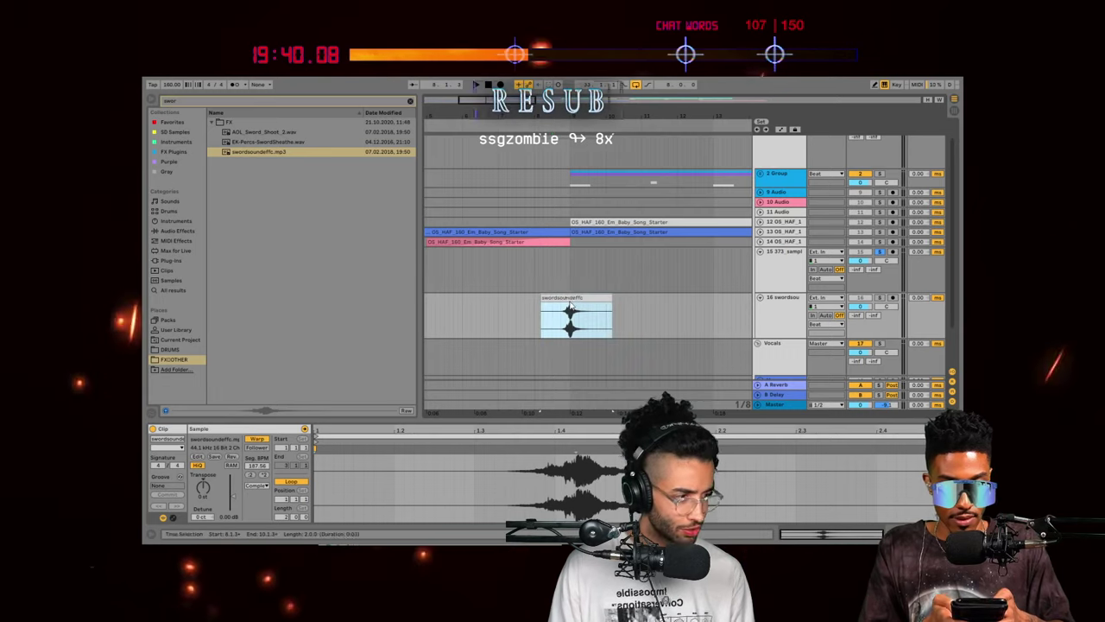
Step: Clear the sample search and add ValhallaVintageVerb from the FX Plugins collection to the swordsoundeffc track
{"action": "left_click", "coordinate": [799, 312]}
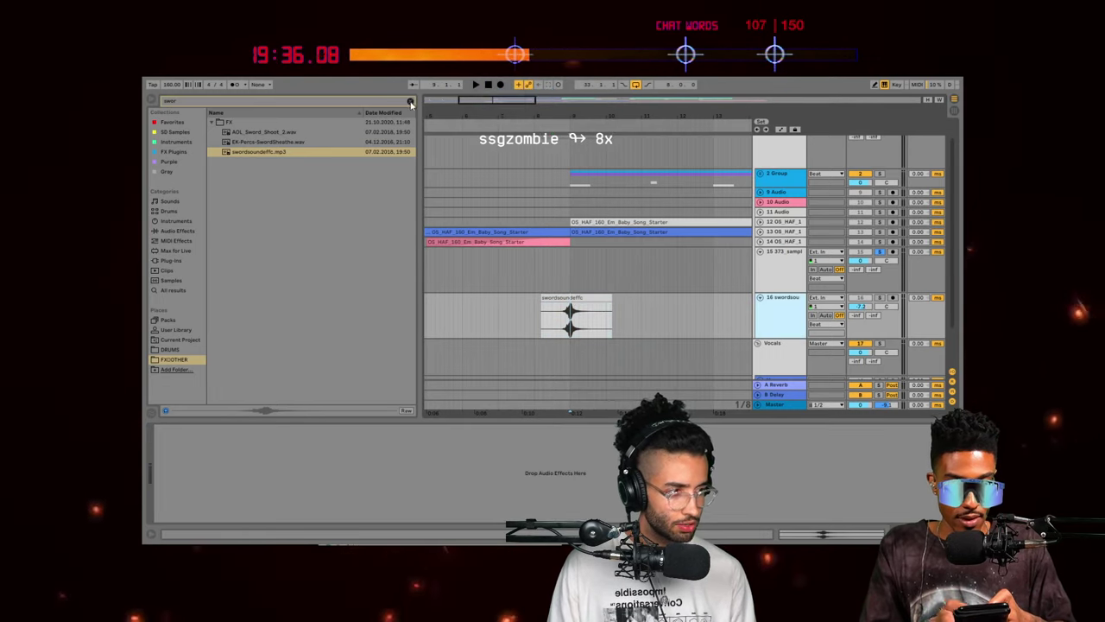
{"action": "left_click", "coordinate": [410, 101]}
{"action": "left_click", "coordinate": [175, 251]}
{"action": "left_click", "coordinate": [172, 151]}
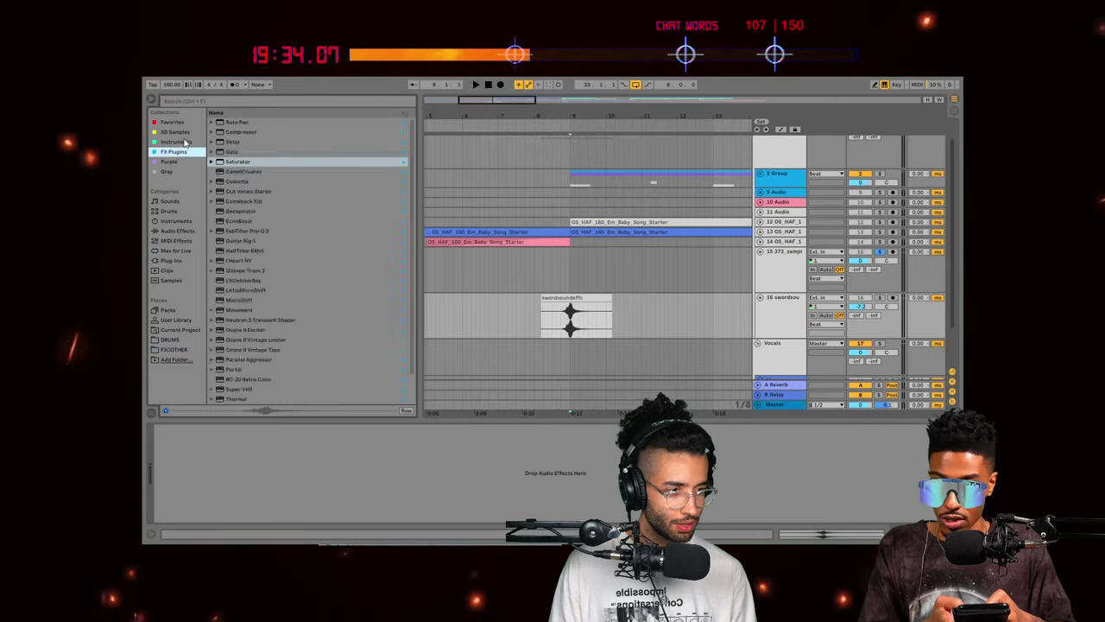
{"action": "scroll", "coordinate": [240, 309], "scroll_direction": "down", "scroll_amount": 1}
{"action": "double_click", "coordinate": [256, 380]}
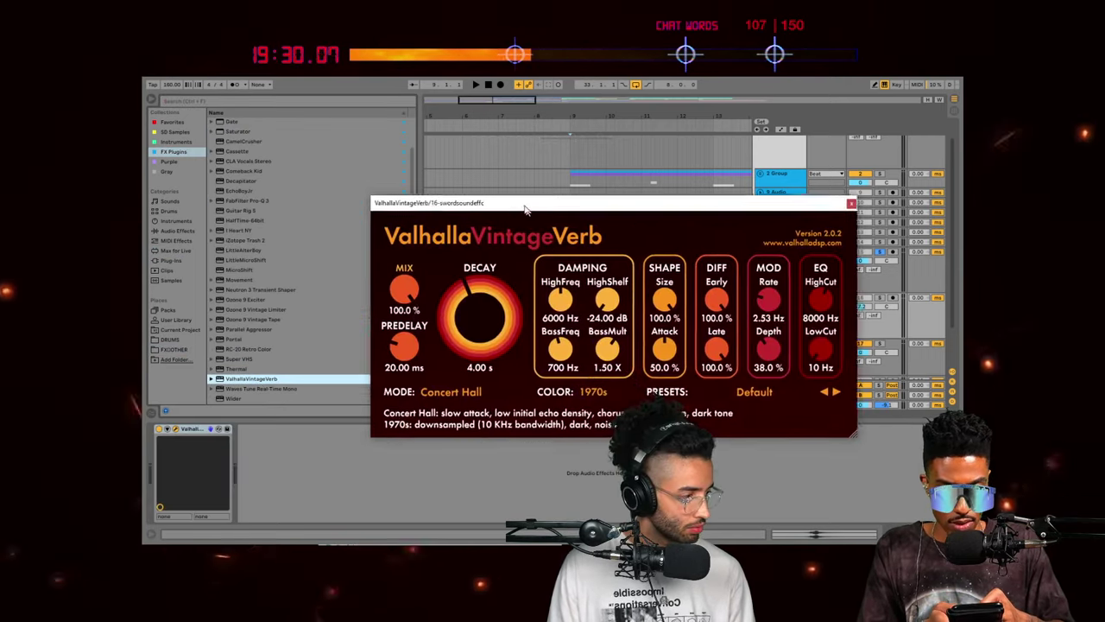
Step: Set the reverb mix on the swordsoundeffc track to 57.6% while auditioning it, and close the ValhallaVintageVerb window
{"action": "key", "text": "space"}
{"action": "left_click_drag", "start_coordinate": [408, 290], "coordinate": [408, 339]}
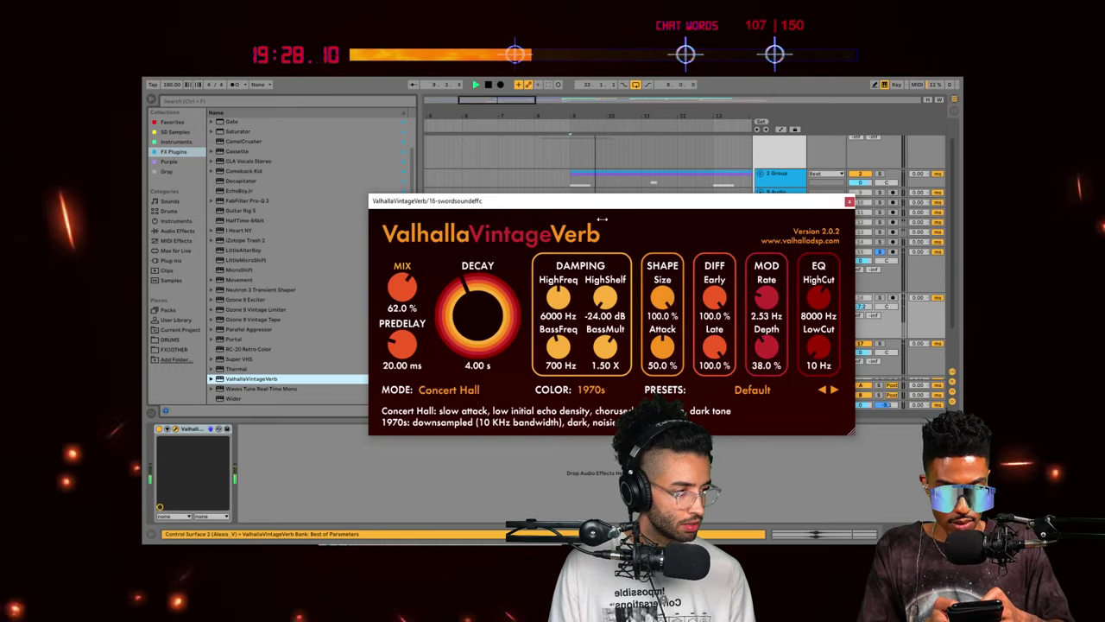
{"action": "left_click_drag", "start_coordinate": [518, 201], "coordinate": [542, 391]}
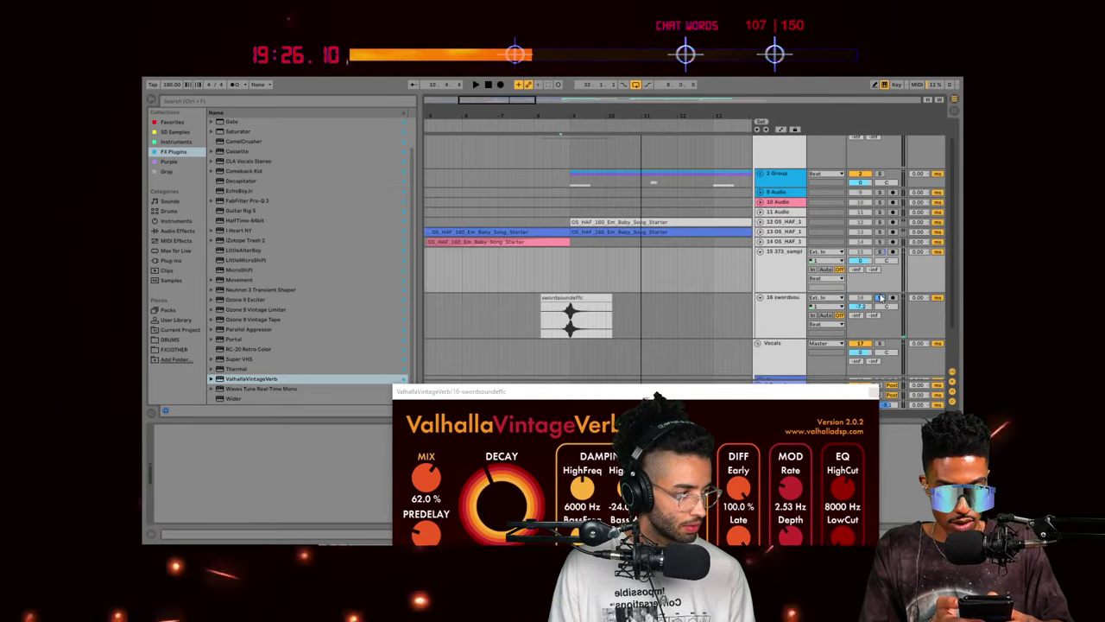
{"action": "left_click_drag", "start_coordinate": [483, 391], "coordinate": [596, 270]}
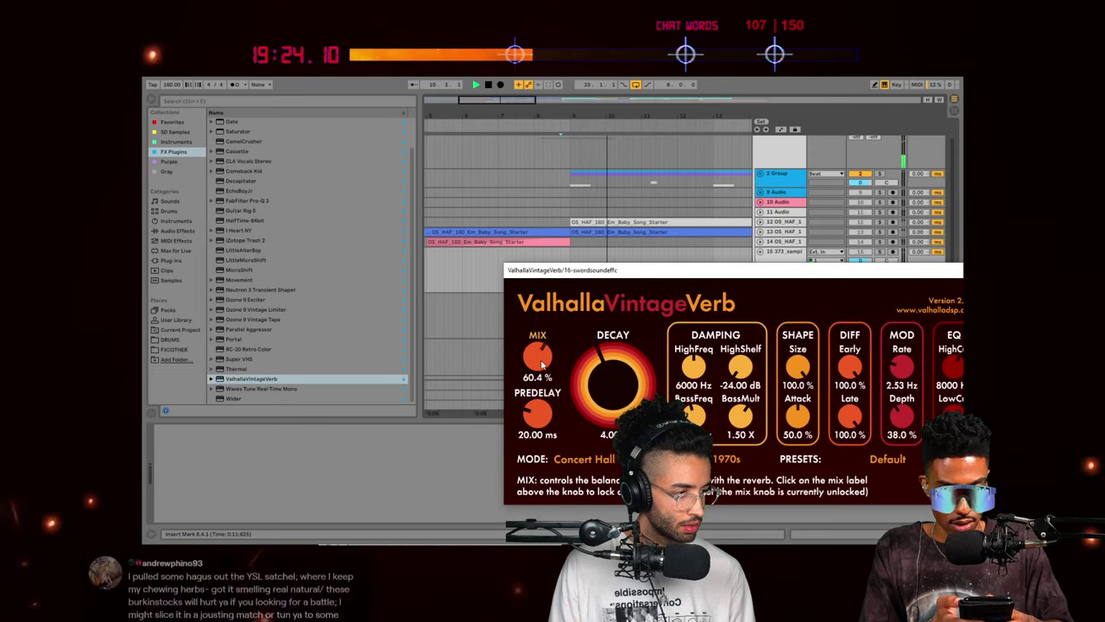
{"action": "left_click_drag", "start_coordinate": [769, 270], "coordinate": [499, 254]}
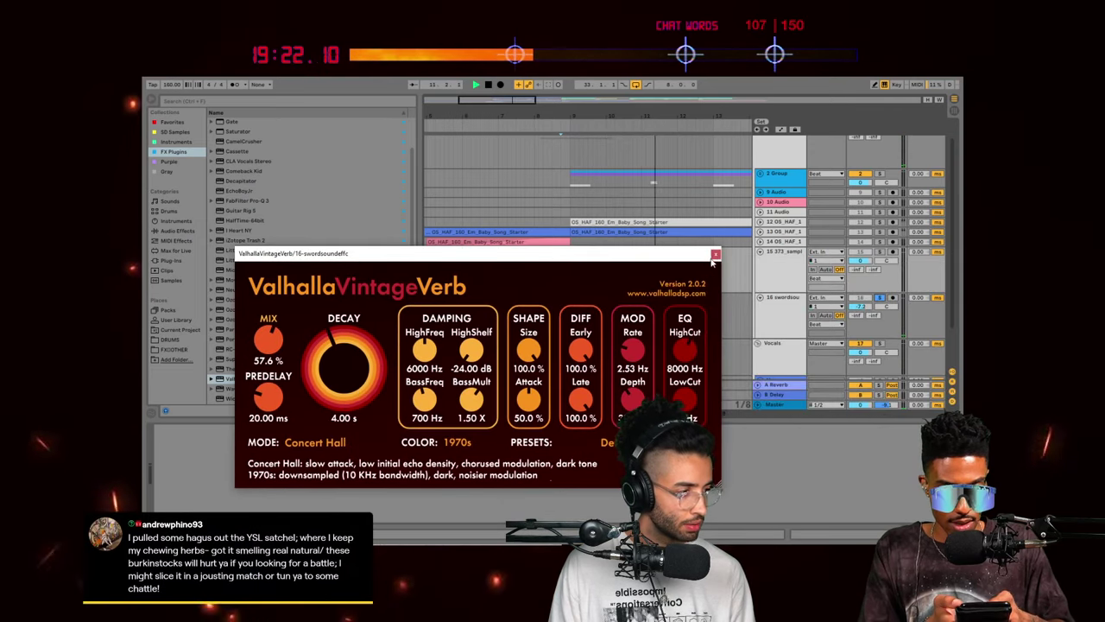
{"action": "left_click", "coordinate": [716, 254]}
Step: Lower the swordsoundeffc track's volume to -10.8 dB and unsolo it to play the effect with the full beat
{"action": "left_click", "coordinate": [665, 324]}
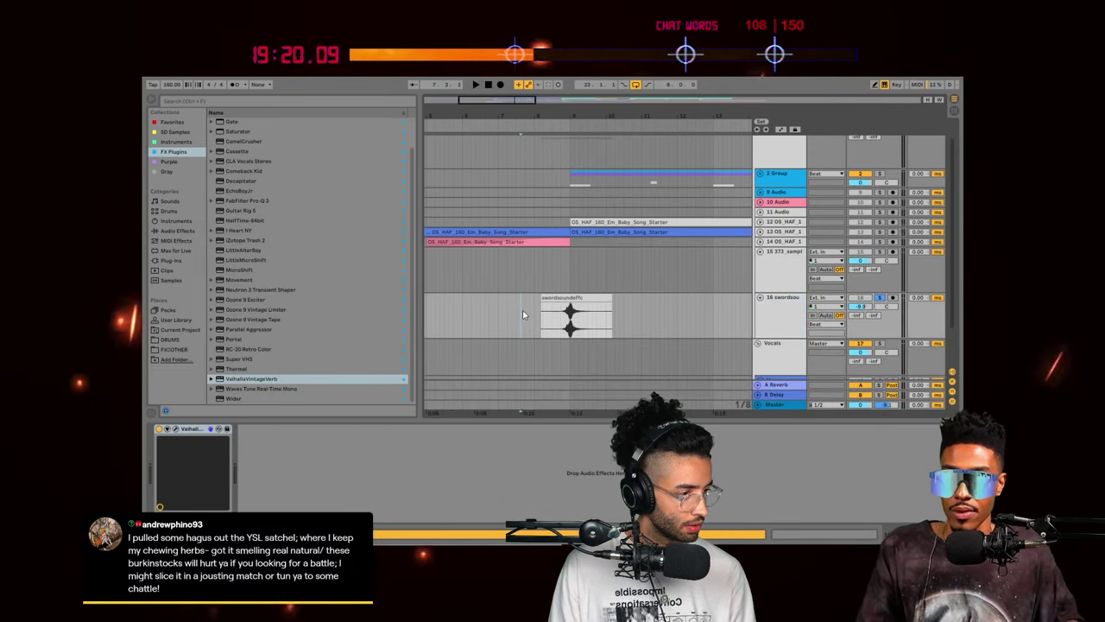
{"action": "left_click", "coordinate": [876, 291]}
{"action": "key", "text": "space"}
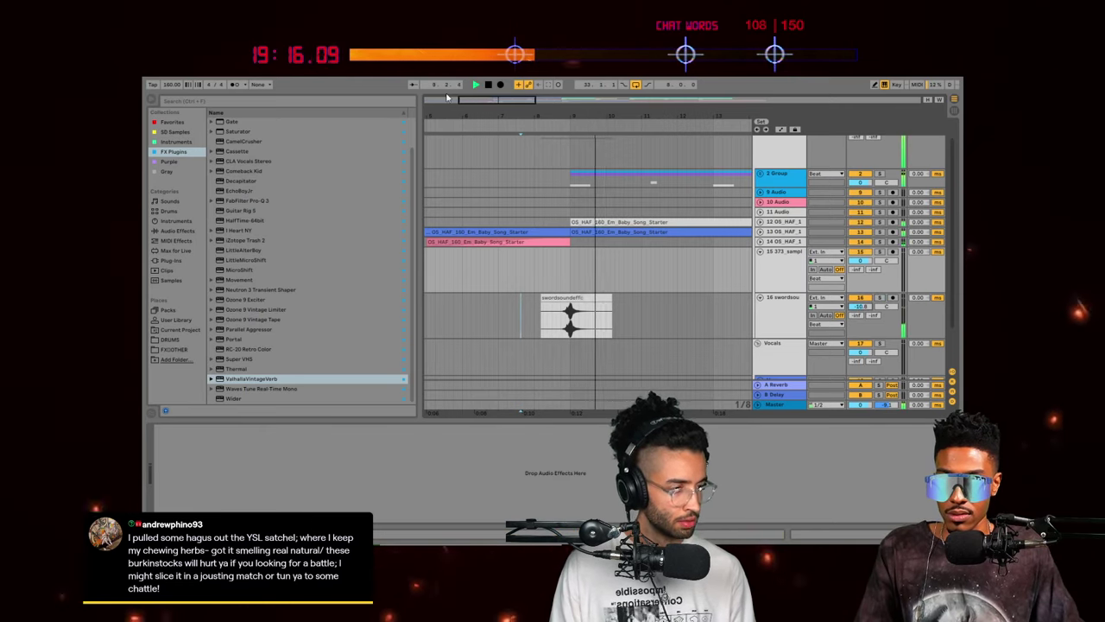
{"action": "left_click_drag", "start_coordinate": [499, 100], "coordinate": [501, 84]}
{"action": "left_click", "coordinate": [767, 313]}
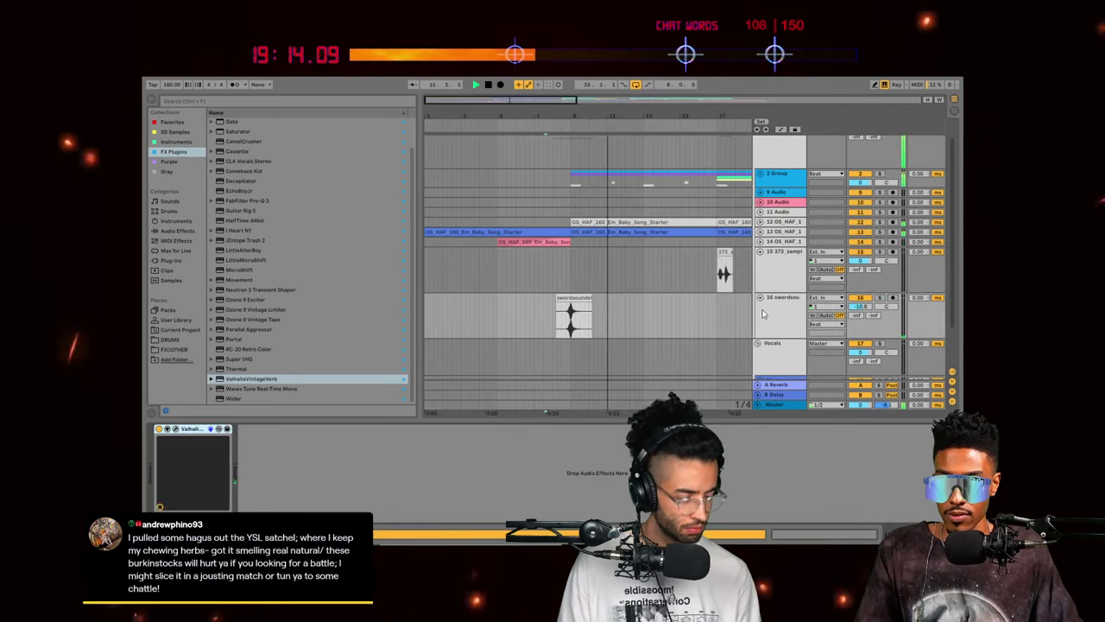
Step: Solo the 373_sample track, lower its volume to -6.7 dB and move its clip from bar 17 to just before bar 13
{"action": "left_click", "coordinate": [721, 253]}
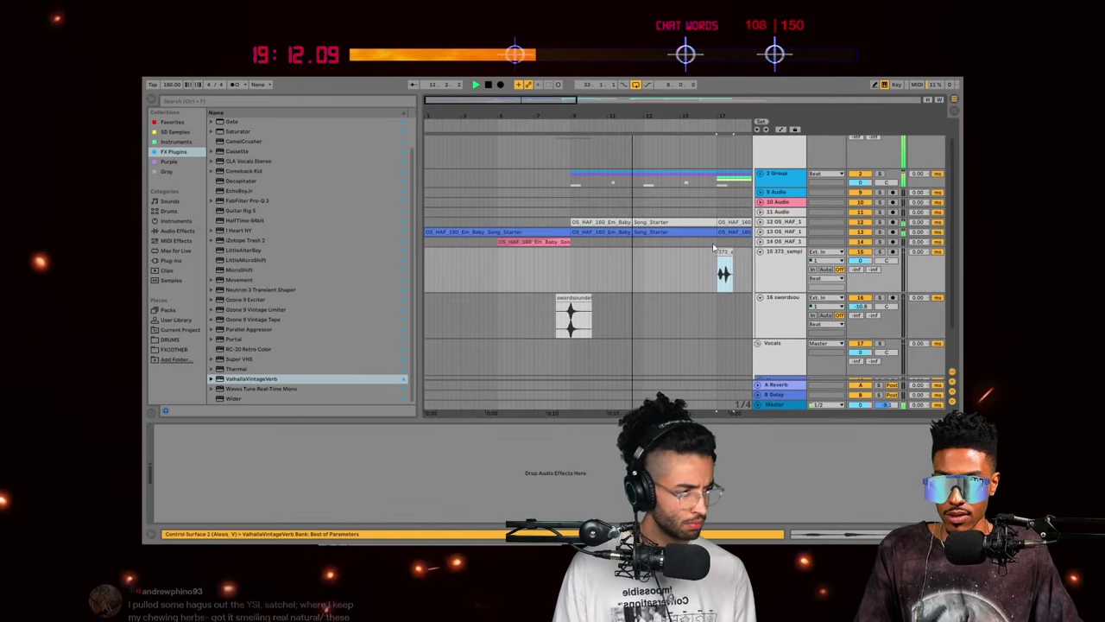
{"action": "left_click_drag", "start_coordinate": [541, 100], "coordinate": [552, 123]}
{"action": "key", "text": "space"}
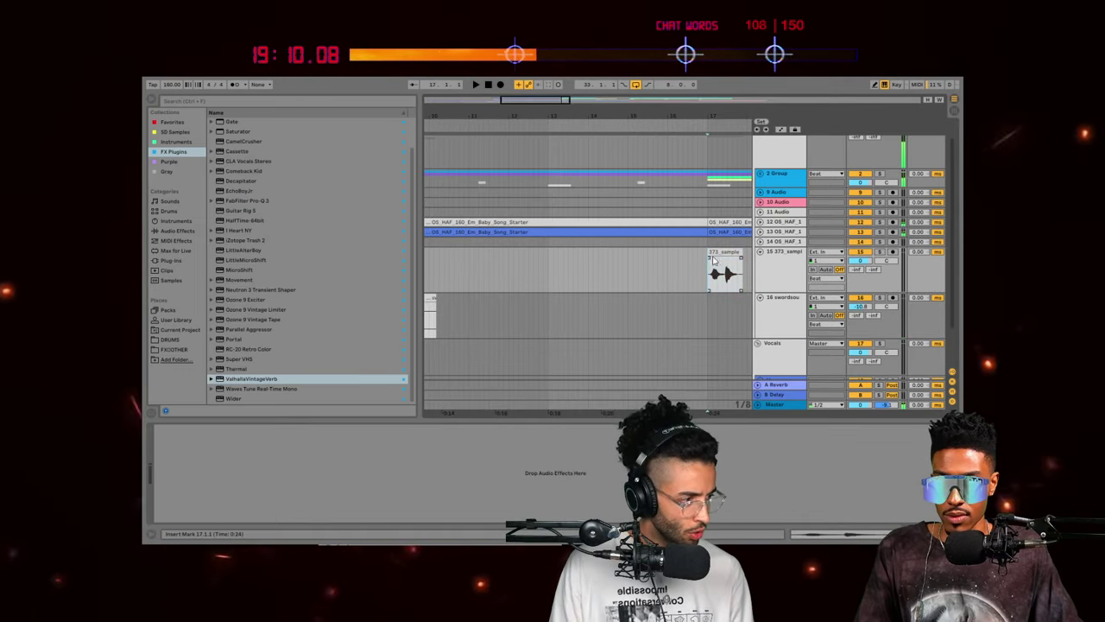
{"action": "key", "text": "space"}
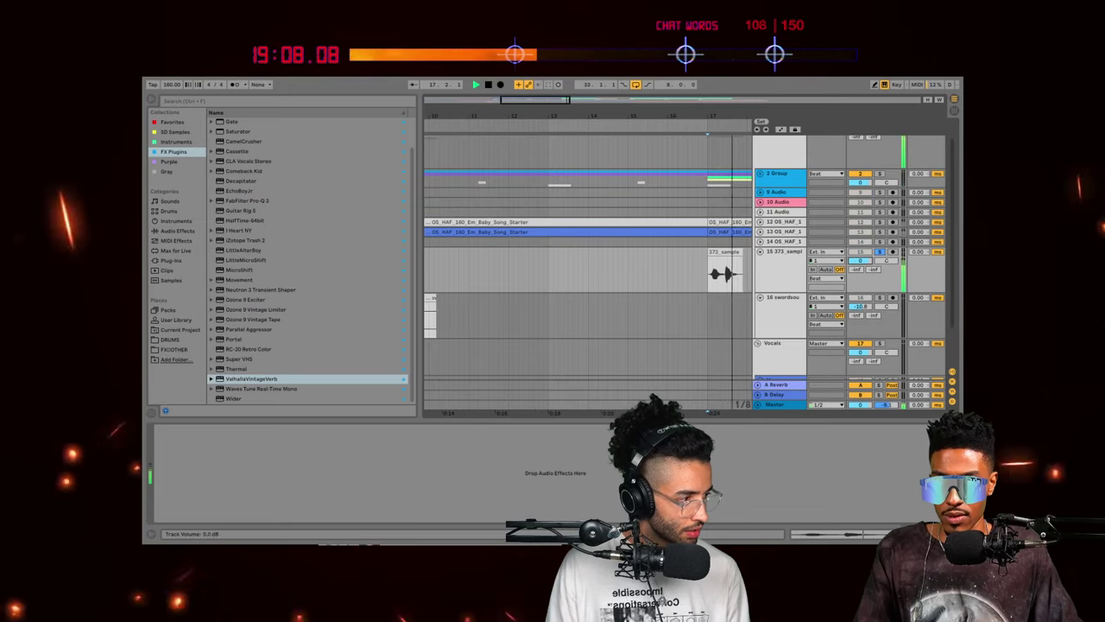
{"action": "left_click_drag", "start_coordinate": [860, 260], "coordinate": [860, 272]}
{"action": "left_click_drag", "start_coordinate": [719, 264], "coordinate": [547, 261]}
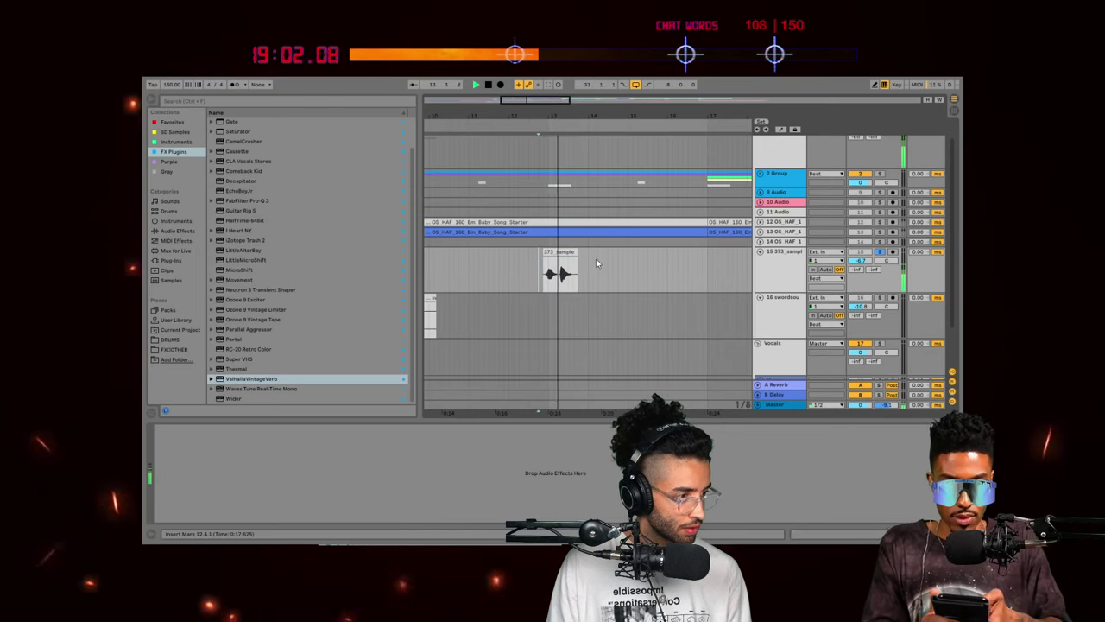
Step: Unsolo the 373_sample track, lower its volume to -10.8 dB during playback, and open the clip's sample settings
{"action": "left_click", "coordinate": [568, 253]}
{"action": "key", "text": "space"}
{"action": "key", "text": "space"}
{"action": "left_click", "coordinate": [880, 251]}
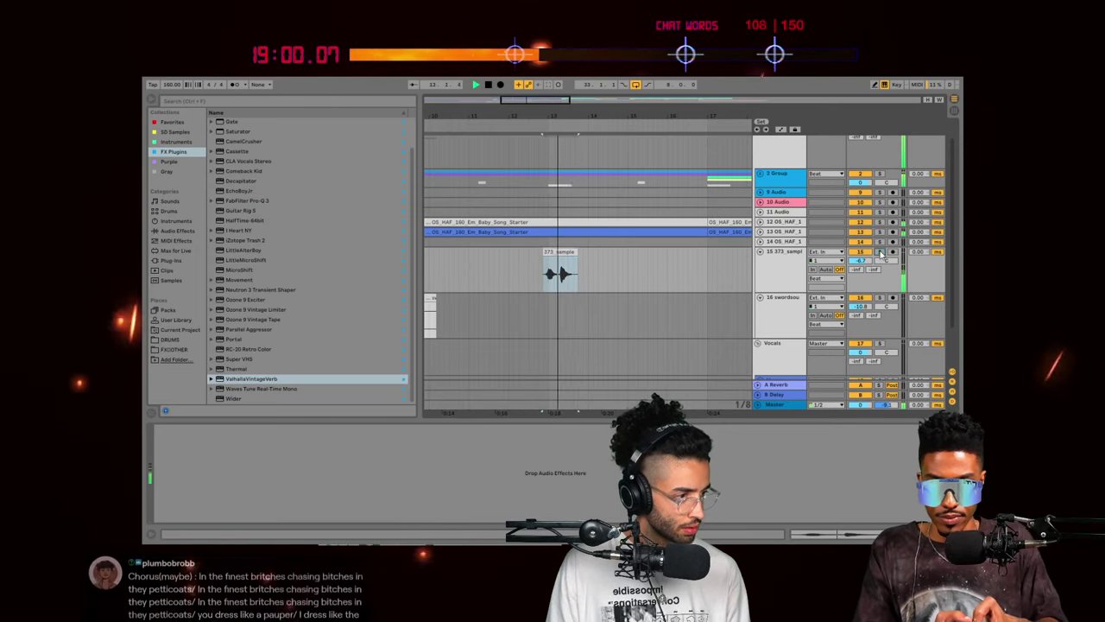
{"action": "double_click", "coordinate": [562, 252]}
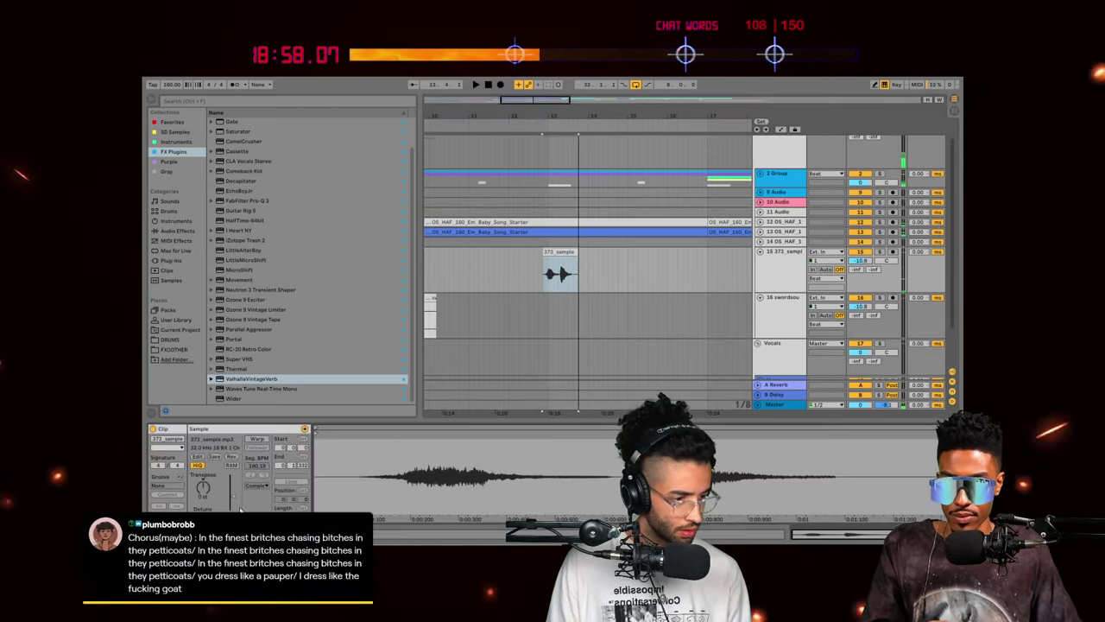
Step: Split the 373_sample clip between its two sounds, move the second part slightly earlier, and play the result
{"action": "left_click", "coordinate": [563, 276]}
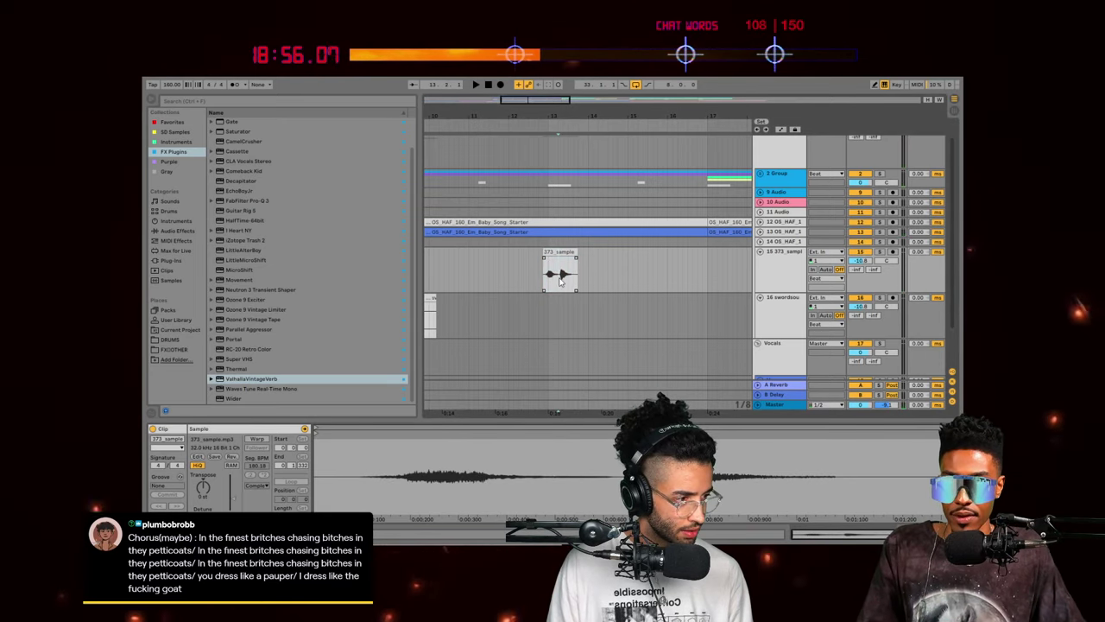
{"action": "key", "text": "ctrl+e"}
{"action": "left_click_drag", "start_coordinate": [566, 252], "coordinate": [562, 253]}
{"action": "left_click", "coordinate": [534, 275]}
{"action": "key", "text": "space"}
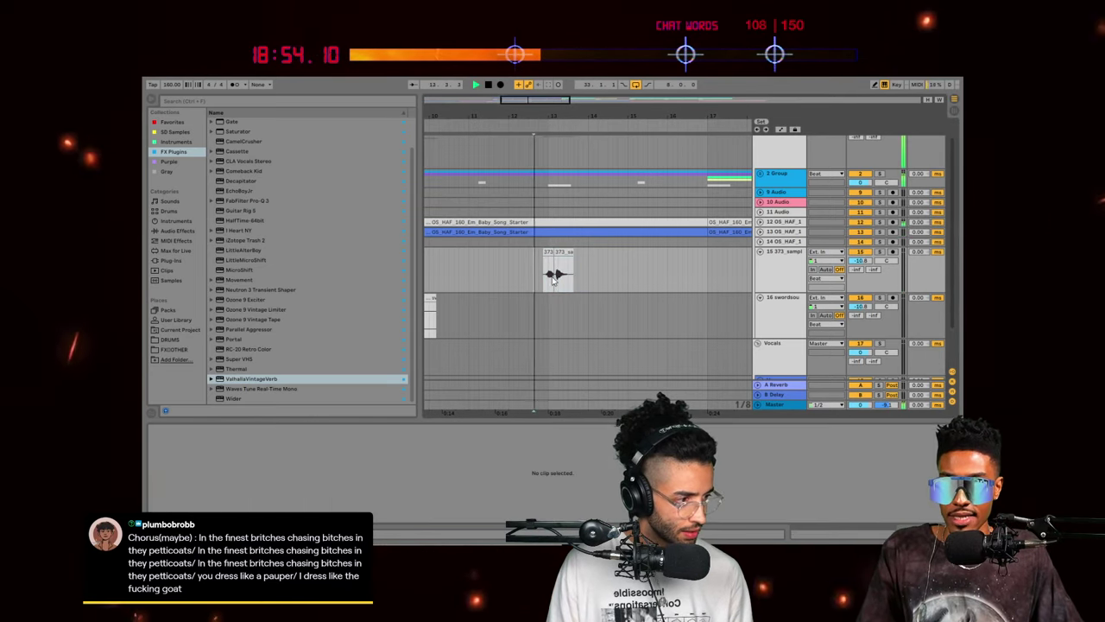
Step: Nudge the second 373_sample piece slightly later, leaving a short gap after the first piece, and check the timing in playback
{"action": "left_click_drag", "start_coordinate": [538, 122], "coordinate": [538, 232]}
{"action": "left_click", "coordinate": [545, 251]}
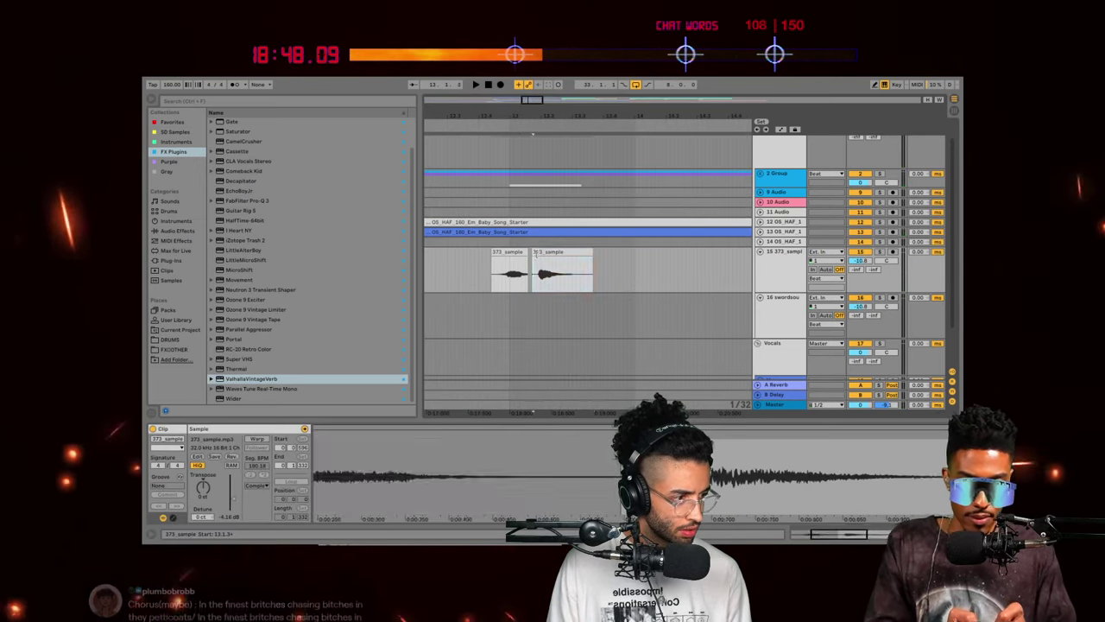
{"action": "key", "text": "space"}
{"action": "left_click", "coordinate": [507, 253]}
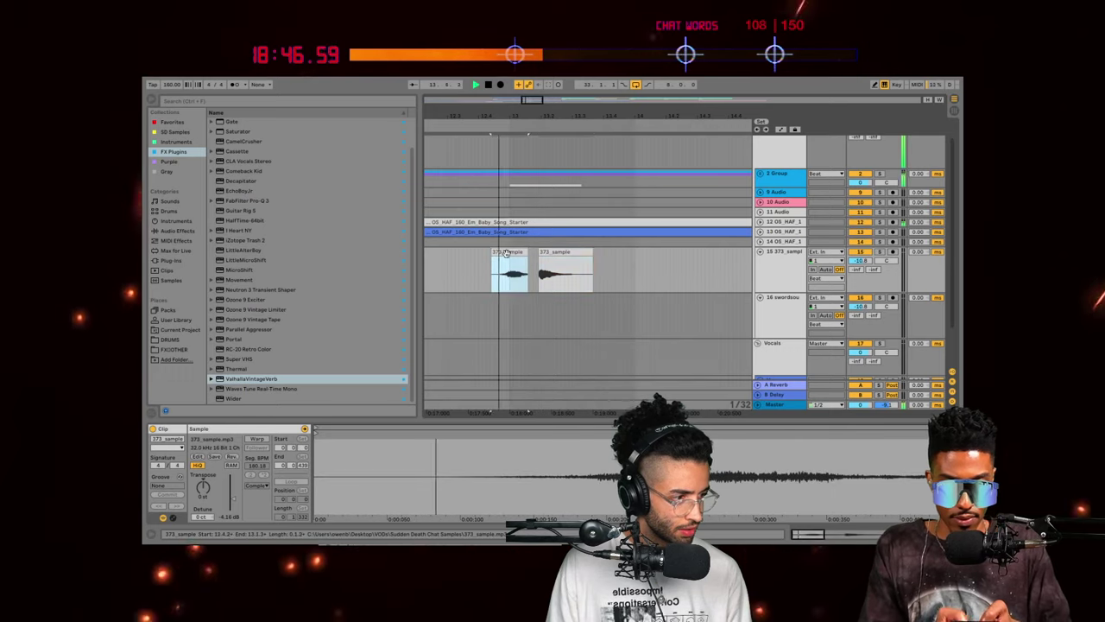
{"action": "left_click", "coordinate": [566, 251]}
{"action": "key", "text": "space"}
{"action": "left_click", "coordinate": [563, 259]}
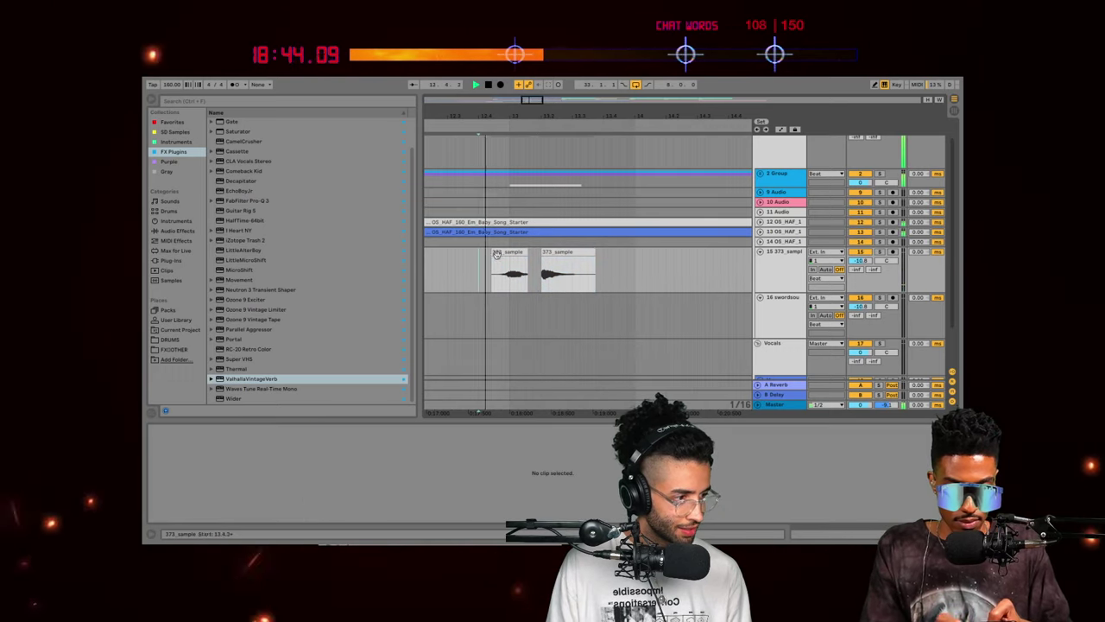
{"action": "key", "text": "space"}
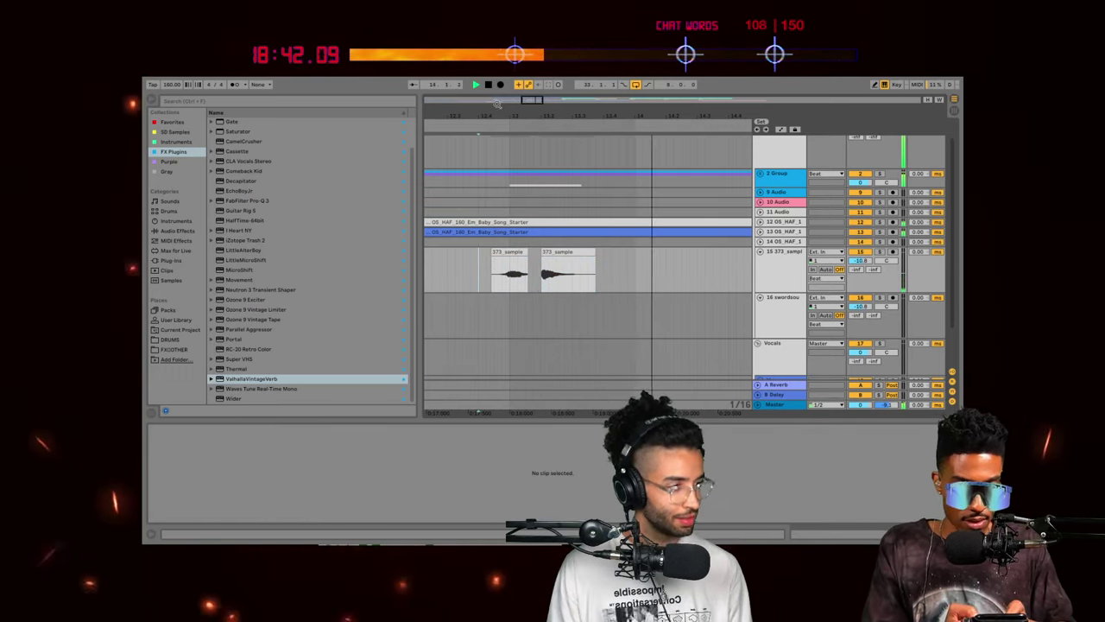
Step: Duplicate bars 9 to 17 of the 373_sample track, with both sample pieces, into the following eight bars
{"action": "scroll", "coordinate": [555, 289], "scroll_direction": "down", "scroll_amount": 3}
{"action": "left_click", "coordinate": [515, 303]}
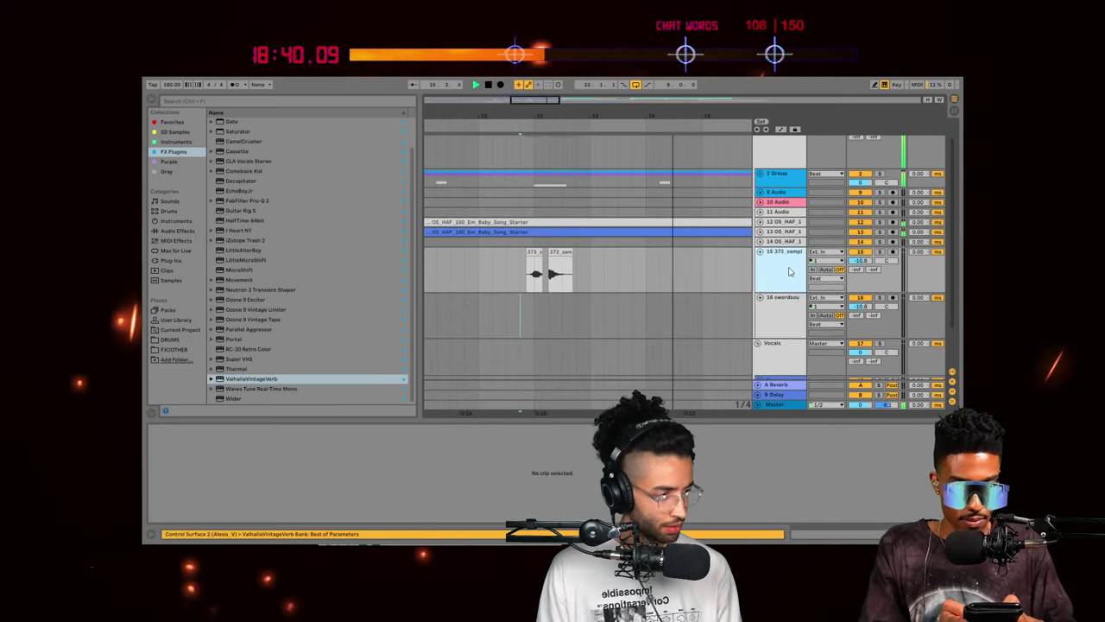
{"action": "key", "text": "minus"}
{"action": "scroll", "coordinate": [561, 277], "scroll_direction": "down", "scroll_amount": 2}
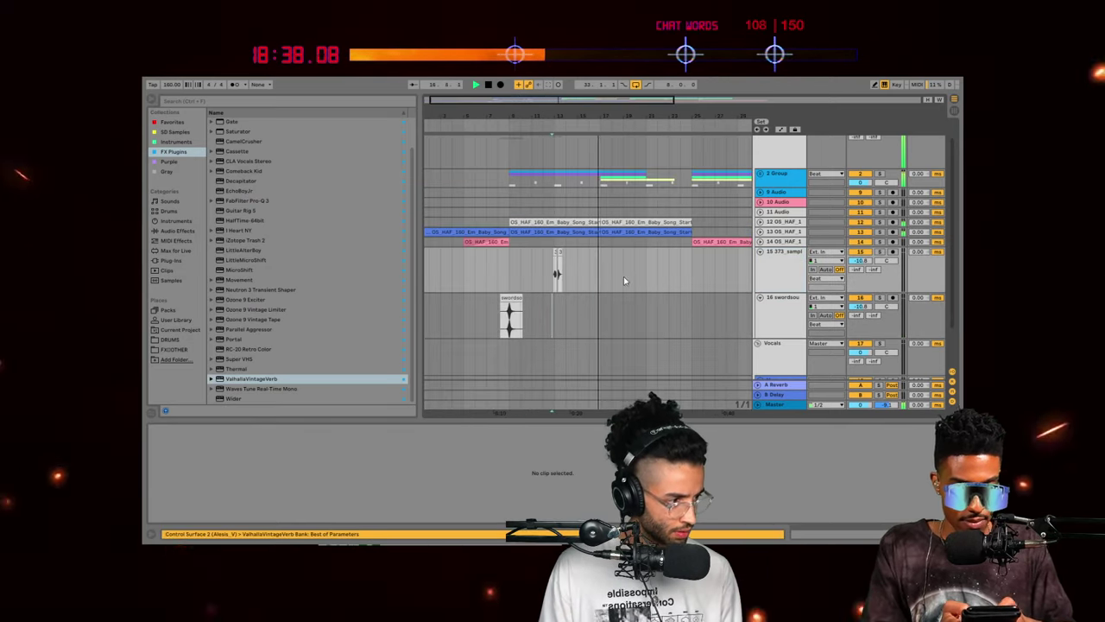
{"action": "left_click_drag", "start_coordinate": [602, 269], "coordinate": [508, 259]}
{"action": "key", "text": "ctrl+d"}
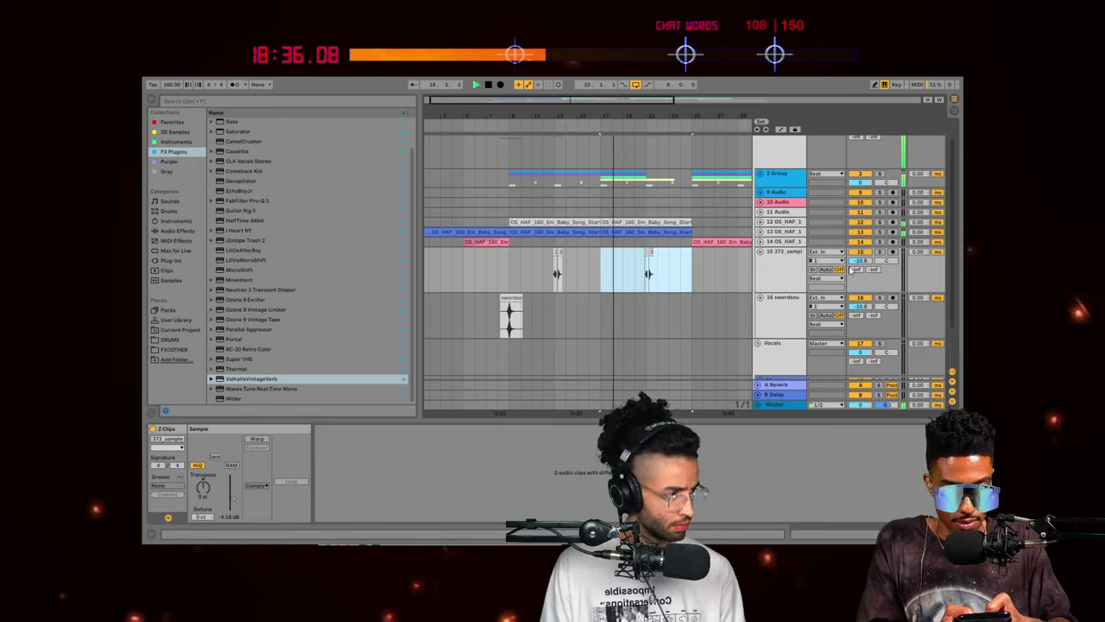
Step: Set the 373_sample track's volume to -11.8 dB and look through the FX plugins with that track selected
{"action": "left_click_drag", "start_coordinate": [856, 262], "coordinate": [857, 267]}
{"action": "left_click", "coordinate": [784, 272]}
{"action": "scroll", "coordinate": [328, 265], "scroll_direction": "up", "scroll_amount": 1}
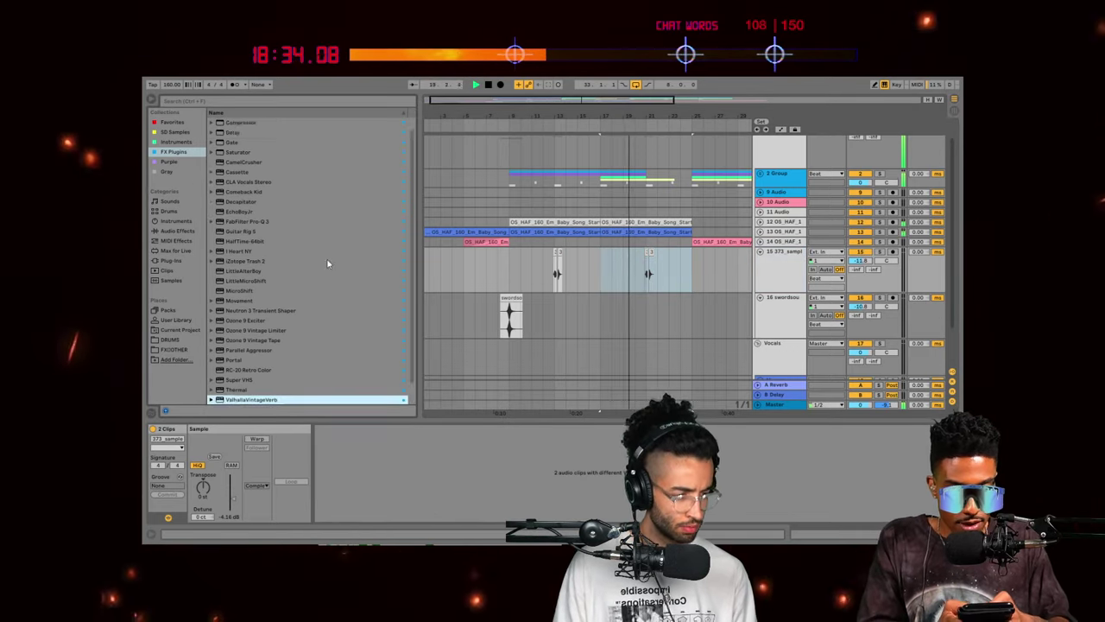
{"action": "scroll", "coordinate": [327, 263], "scroll_direction": "down", "scroll_amount": 2}
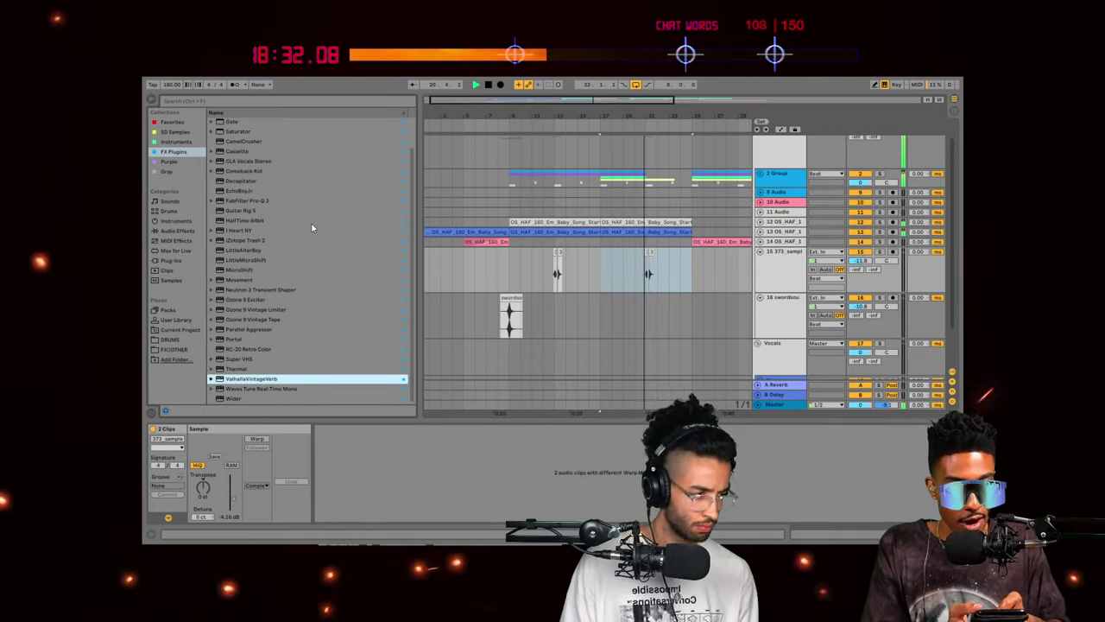
{"action": "left_click", "coordinate": [764, 271]}
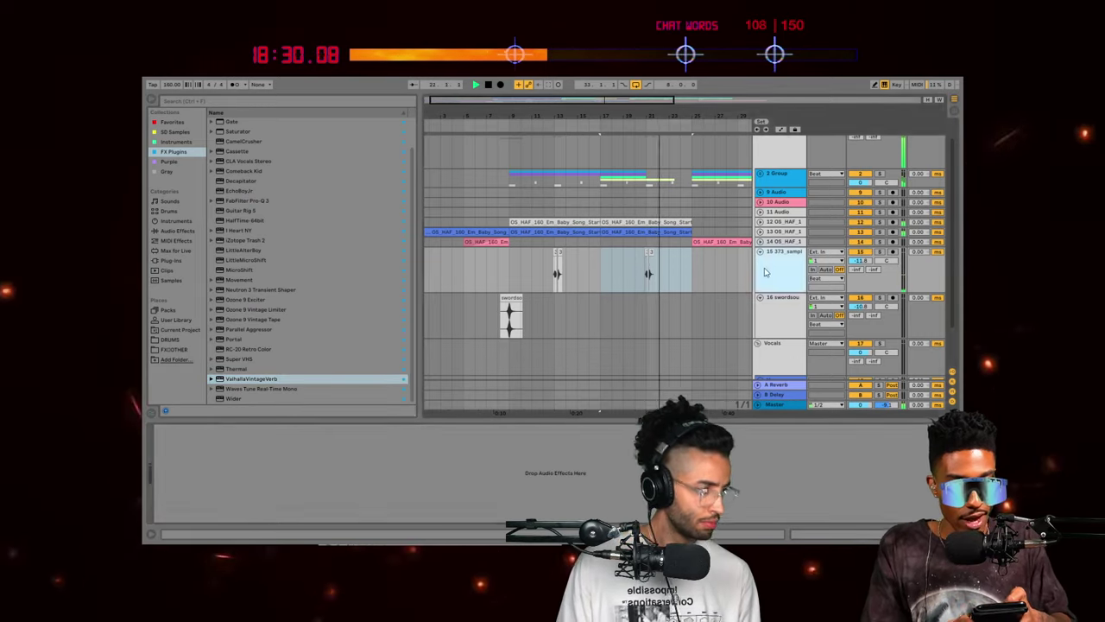
Step: Copy the swordsoundeffc clip from around bar 9 and paste it so that its peak falls on bar 25
{"action": "left_click_drag", "start_coordinate": [488, 317], "coordinate": [544, 312]}
{"action": "key", "text": "ctrl+c"}
{"action": "left_click", "coordinate": [672, 305]}
{"action": "key", "text": "ctrl+v"}
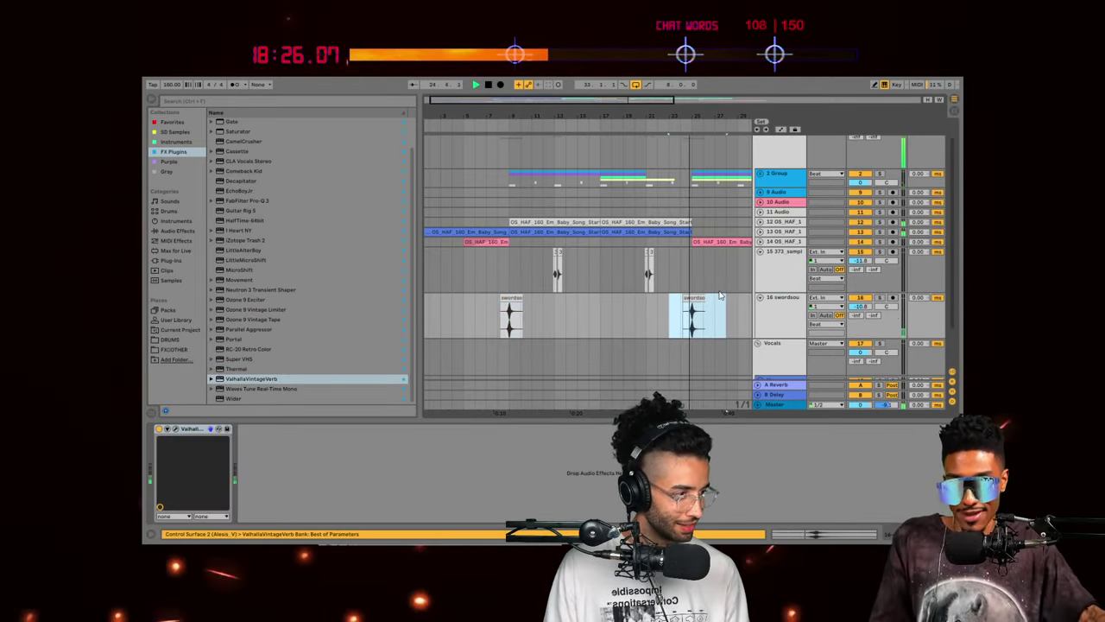
Step: Copy bars 25 to 33 across the tracks from 2 Group to track 14 and paste them at bar 41
{"action": "double_click", "coordinate": [574, 98]}
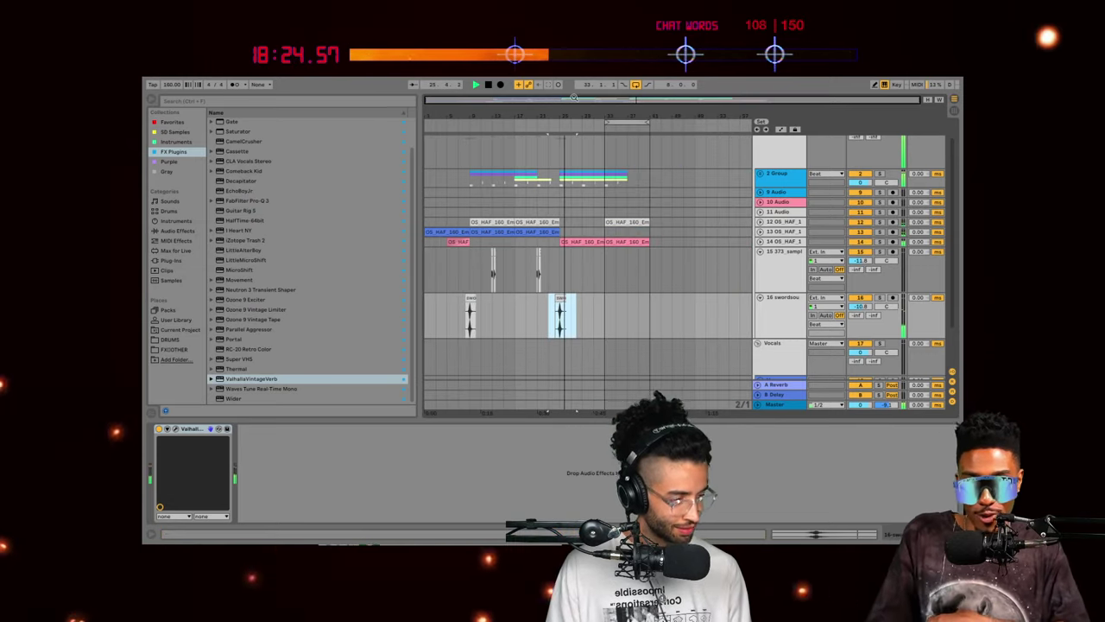
{"action": "left_click", "coordinate": [579, 210]}
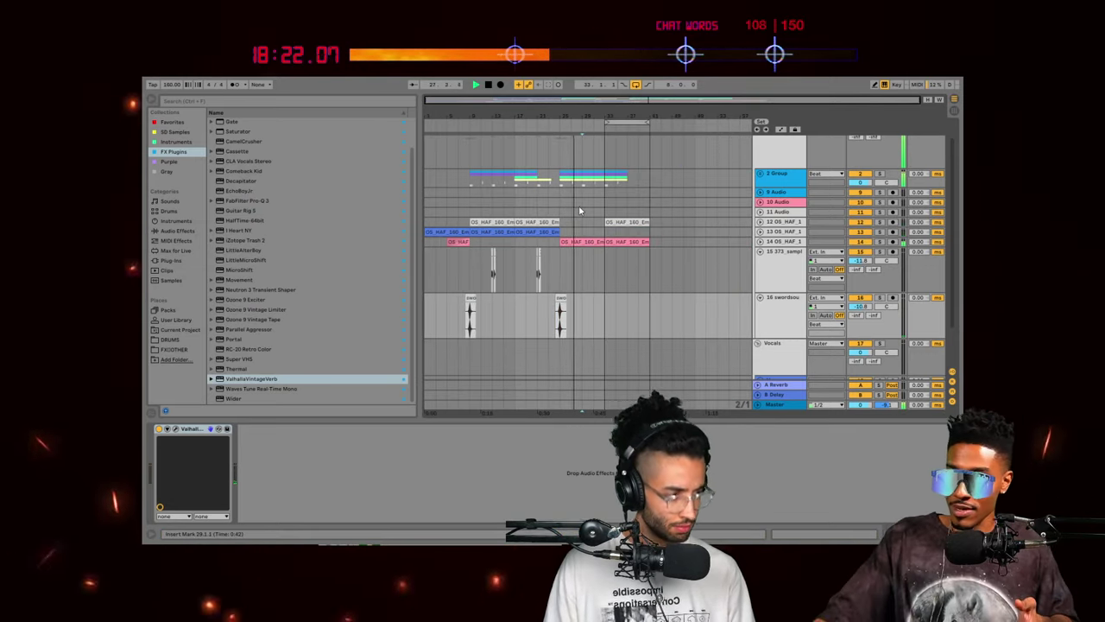
{"action": "left_click", "coordinate": [581, 214]}
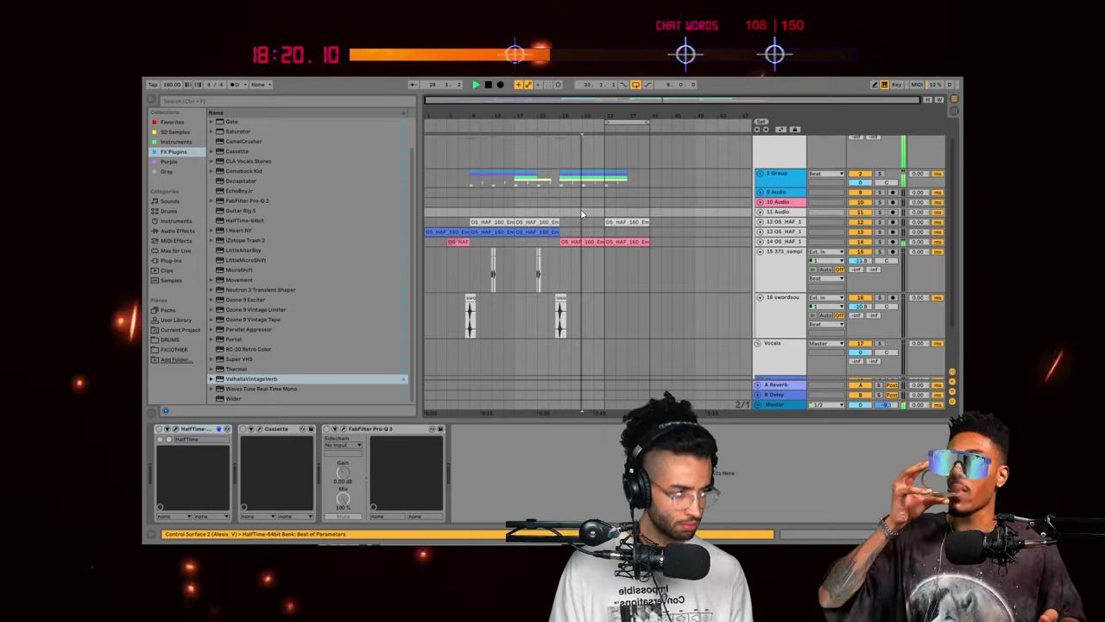
{"action": "left_click_drag", "start_coordinate": [561, 171], "coordinate": [604, 249]}
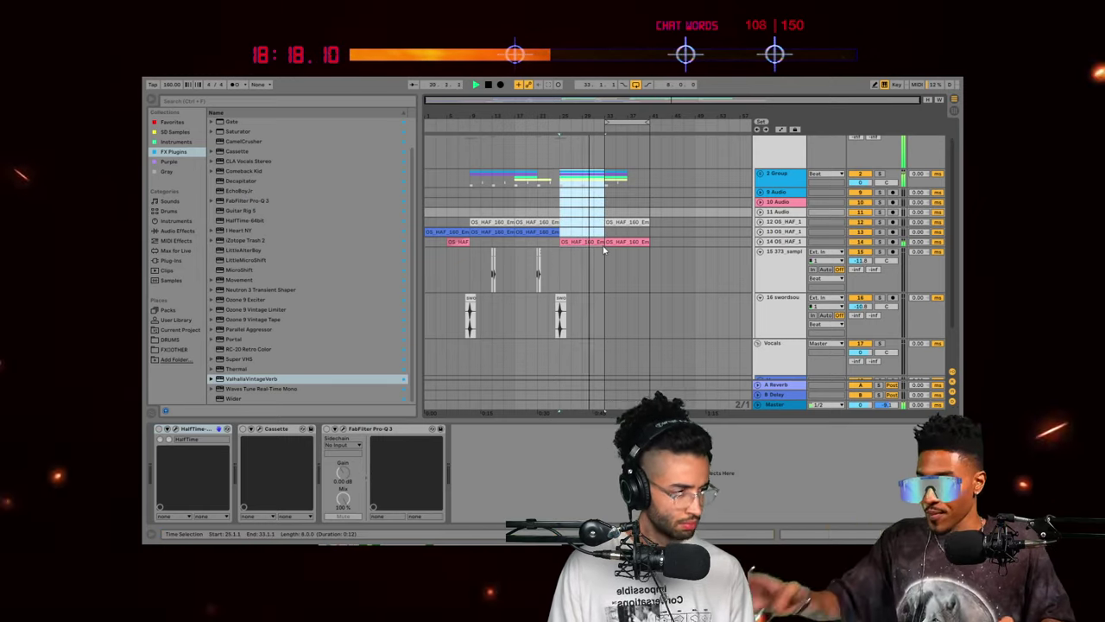
{"action": "key", "text": "ctrl+c"}
{"action": "left_click", "coordinate": [654, 185]}
{"action": "key", "text": "ctrl+v"}
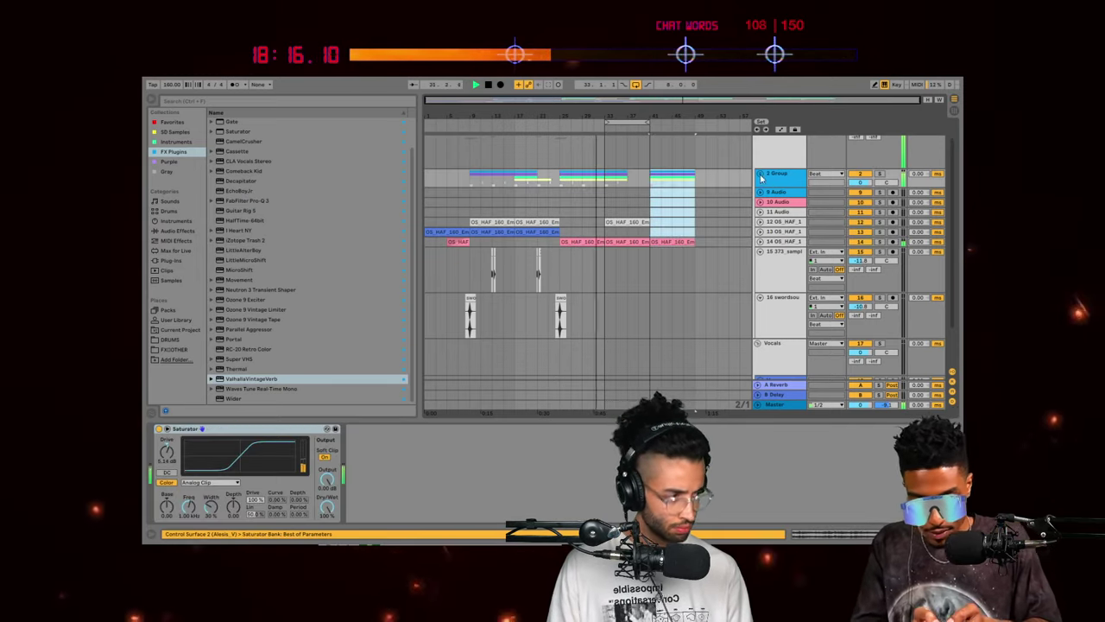
Step: Remove the Snare/Perc clip at bars 33 to 37 inside 2 Group and try to shorten the 808 clip there to two bars
{"action": "left_click", "coordinate": [761, 175]}
{"action": "scroll", "coordinate": [627, 185], "scroll_direction": "down", "scroll_amount": 1}
{"action": "left_click", "coordinate": [623, 219]}
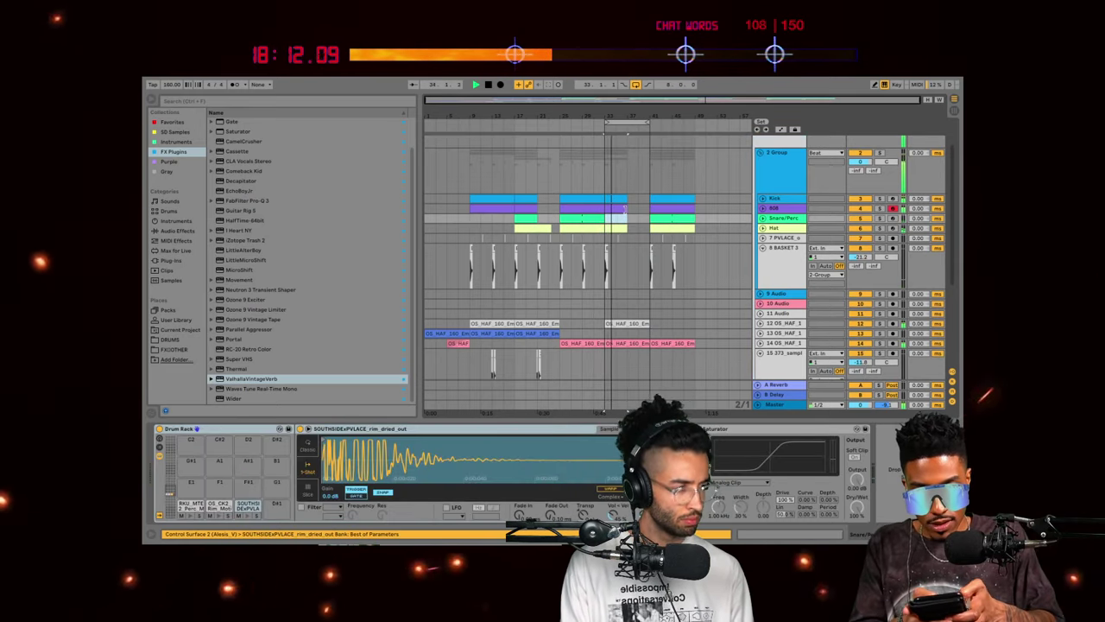
{"action": "left_click", "coordinate": [633, 209]}
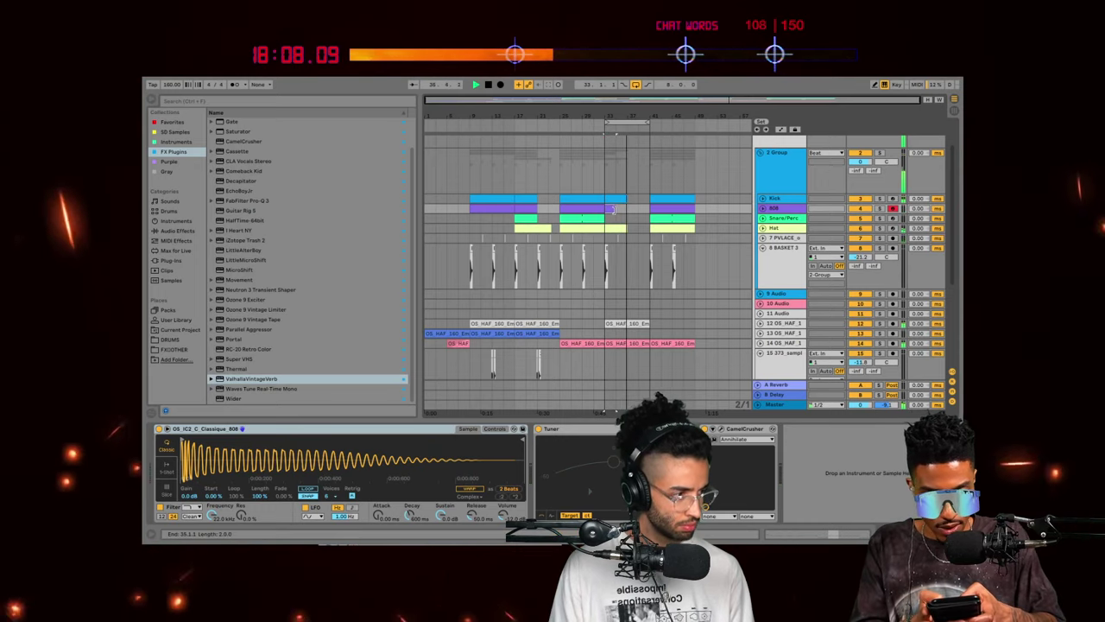
Step: Shorten the track 12 OS_HAF clip that starts at bar 33 so that it ends at about bar 39
{"action": "scroll", "coordinate": [628, 294], "scroll_direction": "down", "scroll_amount": 2}
{"action": "left_click", "coordinate": [636, 293]}
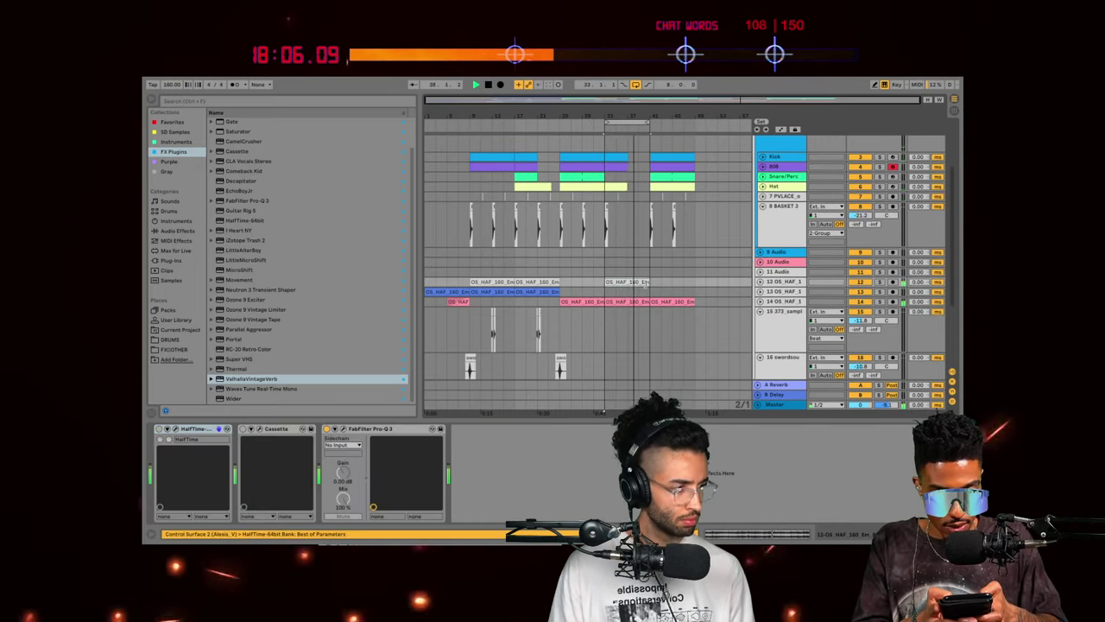
{"action": "scroll", "coordinate": [664, 274], "scroll_direction": "down", "scroll_amount": 2}
{"action": "scroll", "coordinate": [664, 275], "scroll_direction": "up", "scroll_amount": 3}
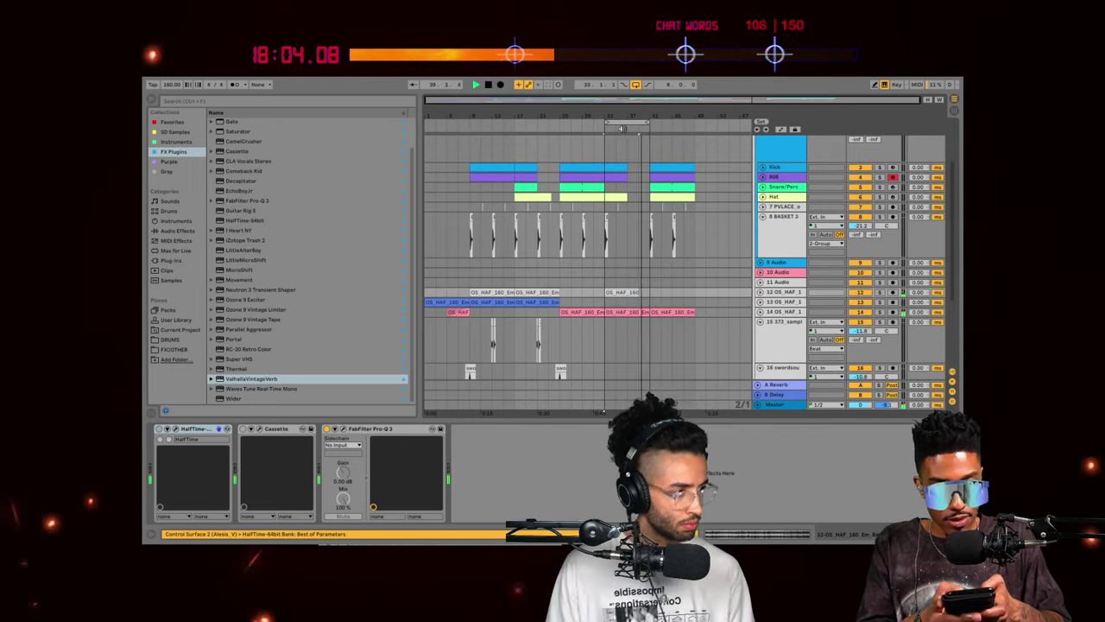
Step: Move the loop to bars 41 to 49 and copy the swordsoundeffc clip from around bar 25 so that its peak falls on bar 41
{"action": "left_click_drag", "start_coordinate": [620, 128], "coordinate": [665, 127]}
{"action": "scroll", "coordinate": [543, 295], "scroll_direction": "down", "scroll_amount": 4}
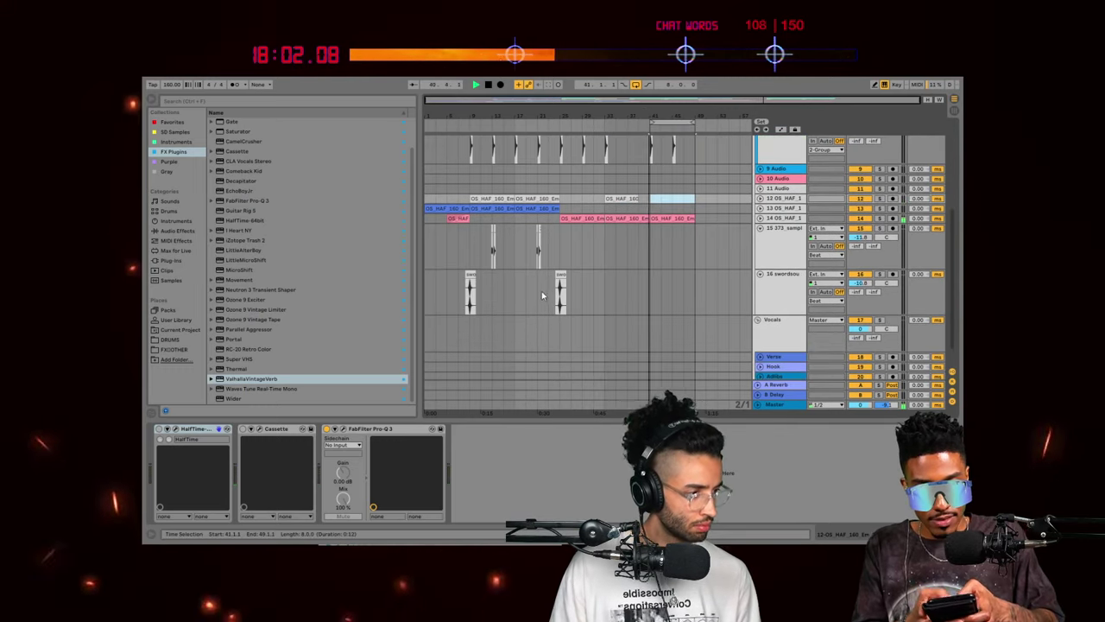
{"action": "left_click_drag", "start_coordinate": [547, 295], "coordinate": [572, 292]}
{"action": "key", "text": "space"}
{"action": "key", "text": "ctrl+c"}
{"action": "left_click", "coordinate": [639, 282]}
{"action": "key", "text": "ctrl+v"}
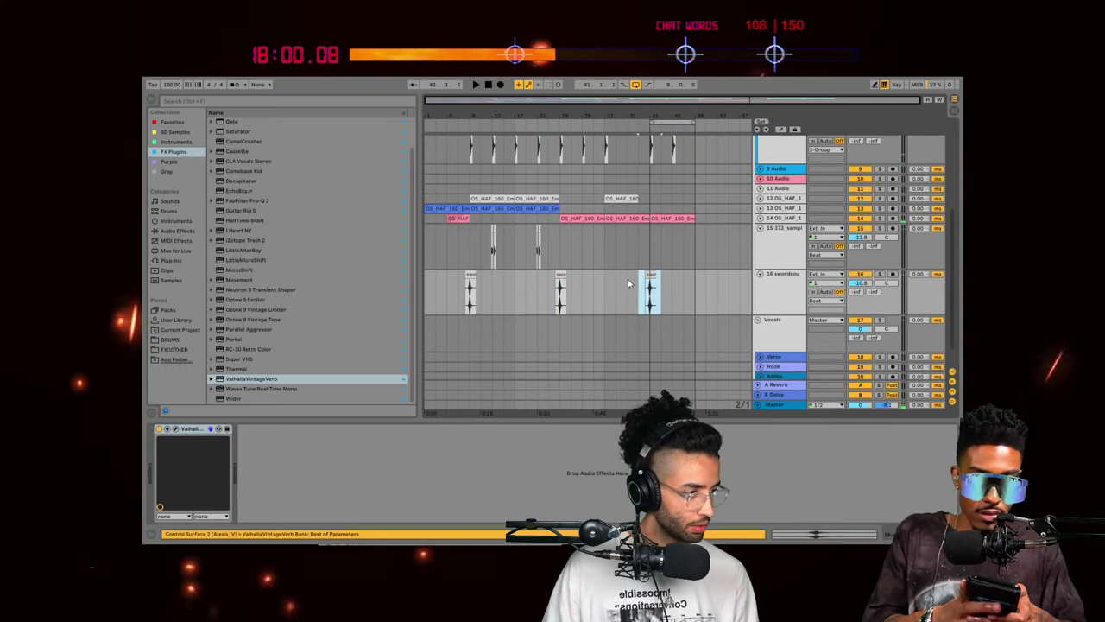
{"action": "key", "text": "space"}
Step: Duplicate bars 9 to 25 of track 15 twice in a row, filling bars 25 to 57
{"action": "scroll", "coordinate": [595, 270], "scroll_direction": "up", "scroll_amount": 1}
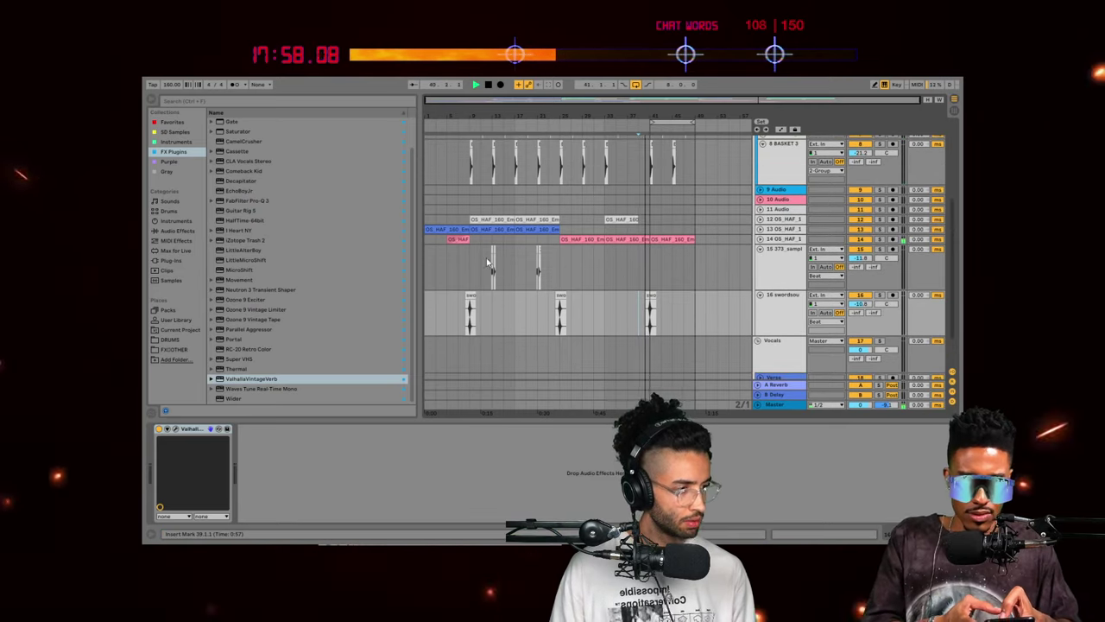
{"action": "left_click_drag", "start_coordinate": [471, 260], "coordinate": [561, 263]}
{"action": "key", "text": "ctrl+d"}
{"action": "key", "text": "ctrl+d"}
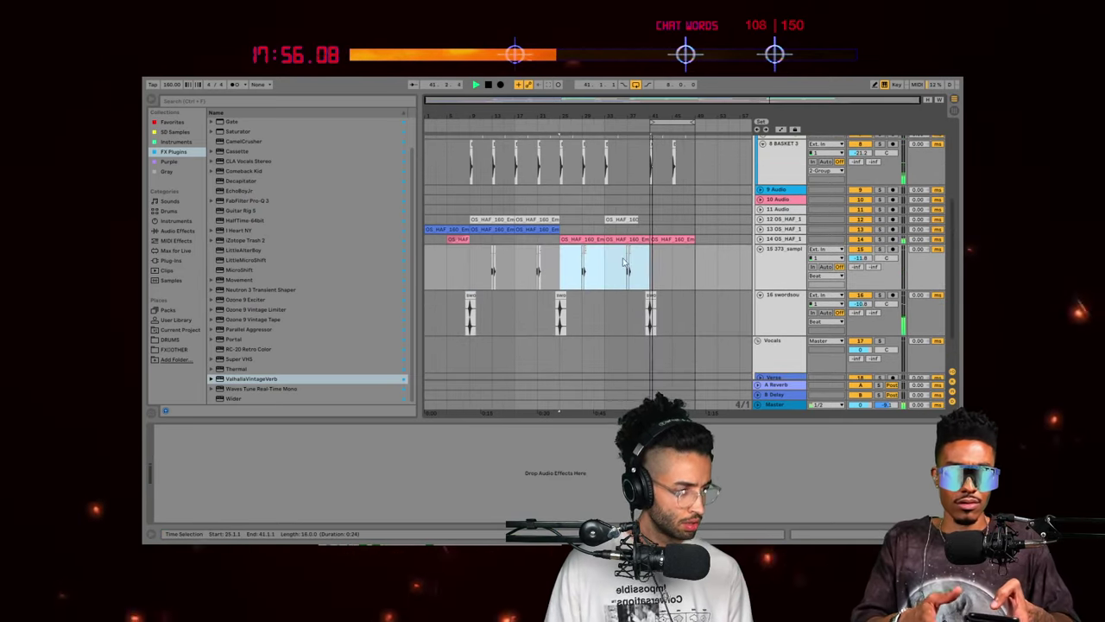
Step: Duplicate the track 12 OS_HAF clip into bars 41 to 49
{"action": "scroll", "coordinate": [649, 256], "scroll_direction": "up", "scroll_amount": 2}
{"action": "left_click", "coordinate": [650, 251]}
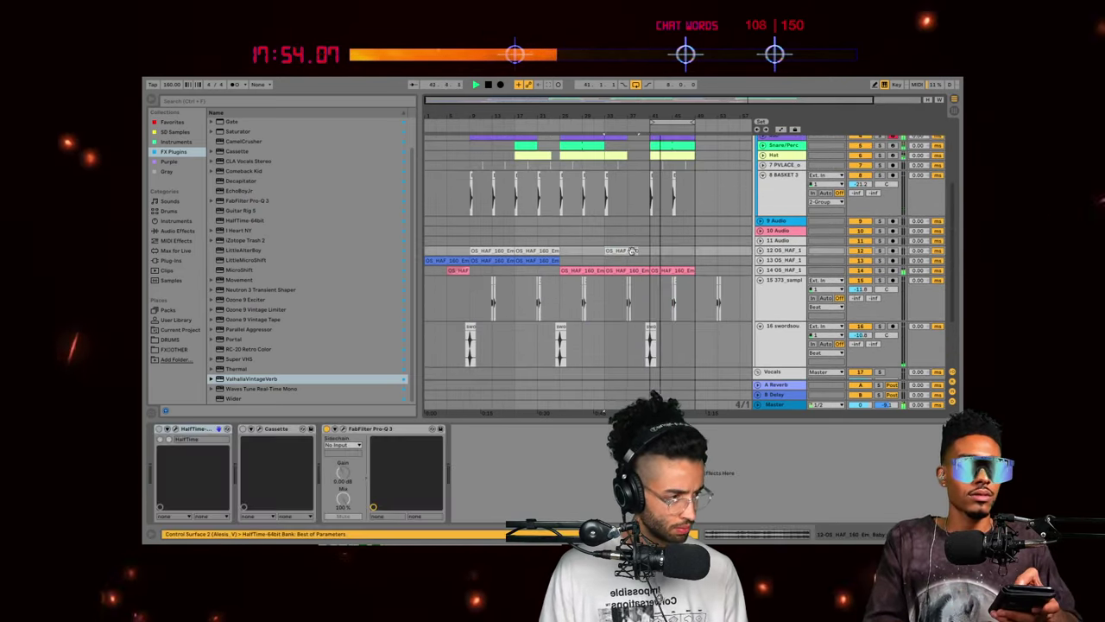
{"action": "key", "text": "ctrl+d"}
{"action": "key", "text": "ctrl+d"}
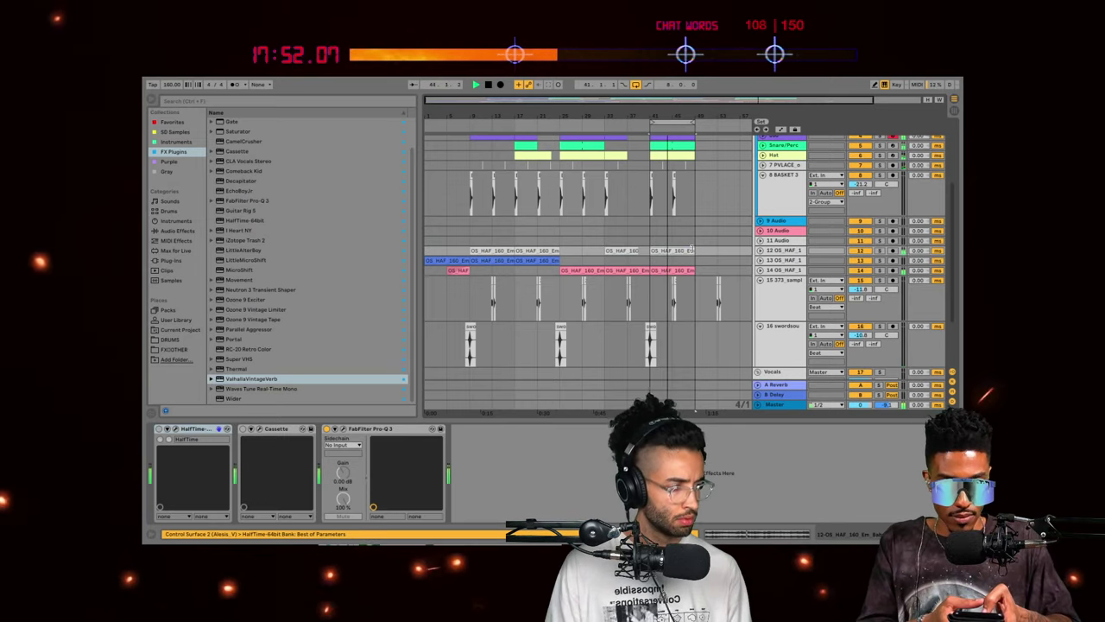
Step: Duplicate bars 41 to 49 from 2 Group to track 16 into bars 49 to 57 and move the loop there
{"action": "scroll", "coordinate": [780, 312], "scroll_direction": "up", "scroll_amount": 1}
{"action": "left_click", "coordinate": [781, 313]}
{"action": "key", "text": "ctrl+a"}
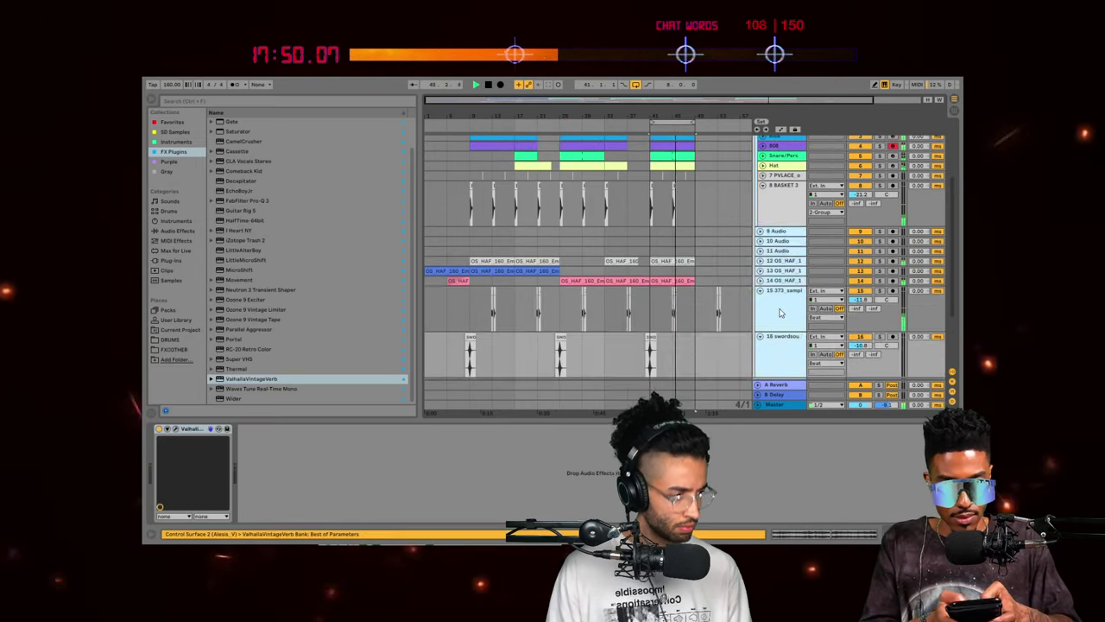
{"action": "key", "text": "u"}
{"action": "left_click_drag", "start_coordinate": [652, 194], "coordinate": [692, 287]}
{"action": "key", "text": "ctrl+d"}
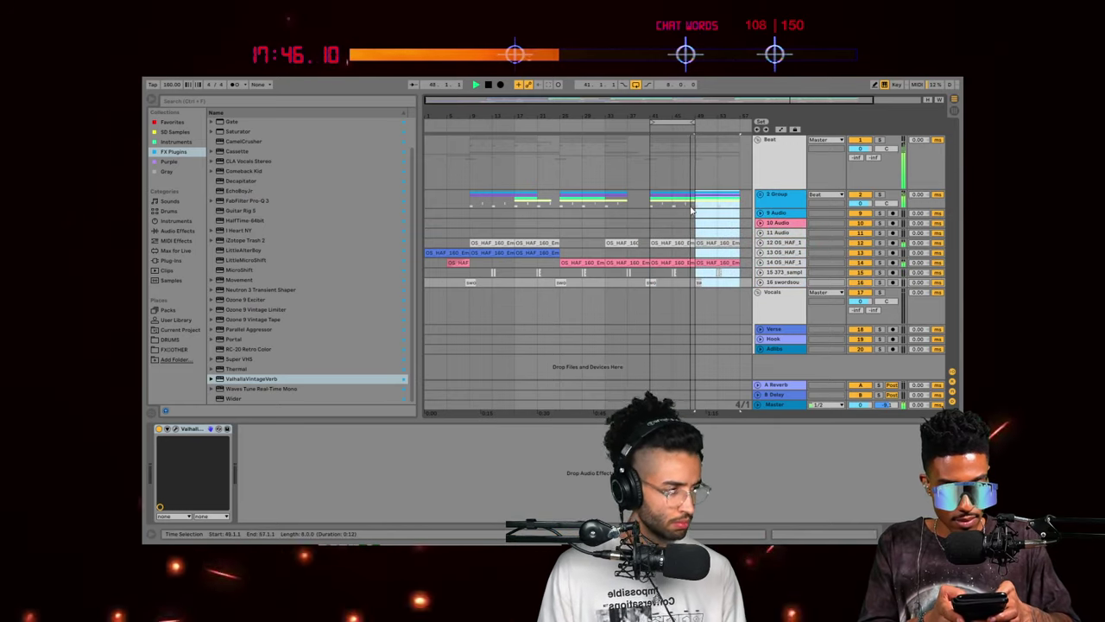
{"action": "mouse_move", "coordinate": [723, 122]}
{"action": "left_mouse_down"}
{"action": "mouse_move", "coordinate": [737, 120]}
{"action": "mouse_move", "coordinate": [711, 92]}
{"action": "left_mouse_up"}
{"action": "left_click", "coordinate": [710, 291]}
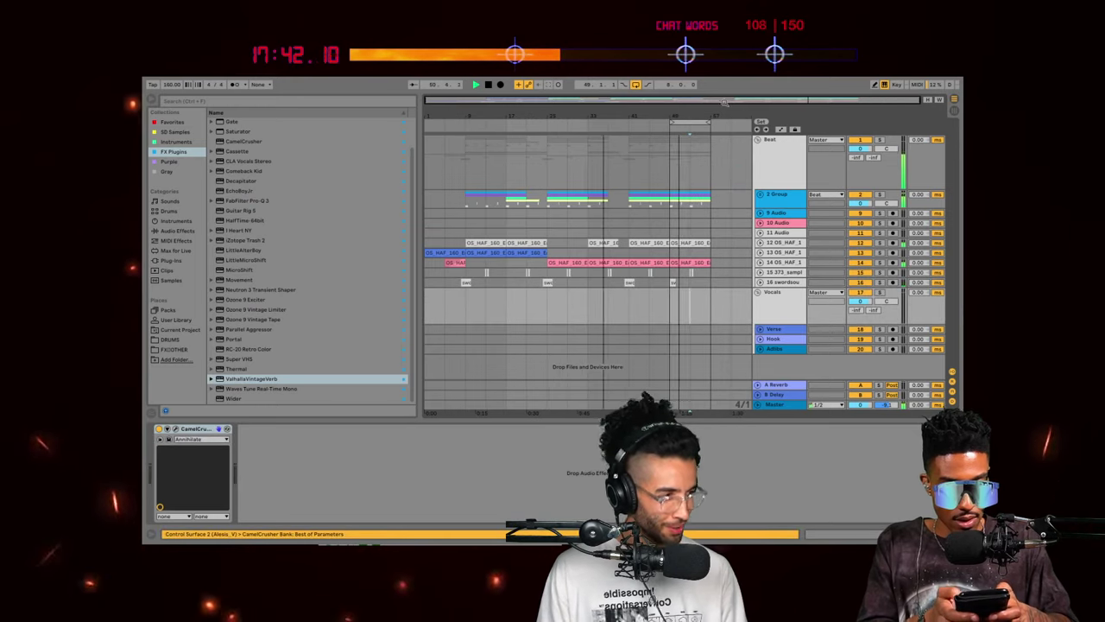
Step: Duplicate bars 9 to 57 of the beat tracks twice in a row to extend the arrangement
{"action": "left_click", "coordinate": [713, 317]}
{"action": "left_click_drag", "start_coordinate": [691, 299], "coordinate": [466, 196]}
{"action": "key", "text": "ctrl+d"}
{"action": "key", "text": "ctrl+d"}
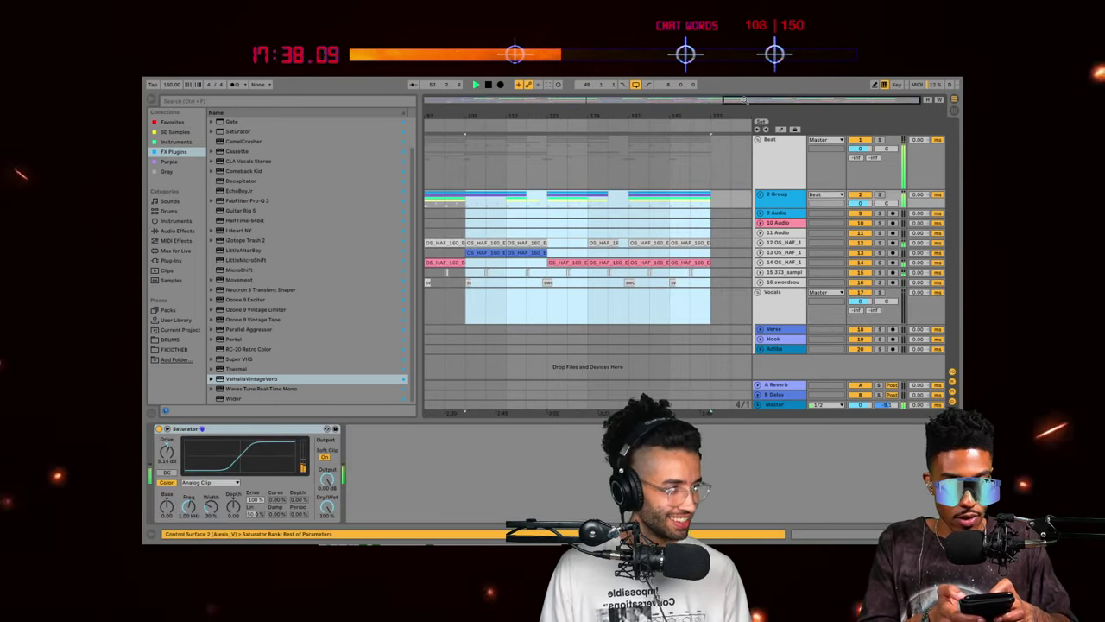
{"action": "double_click", "coordinate": [744, 100]}
{"action": "left_click", "coordinate": [607, 350]}
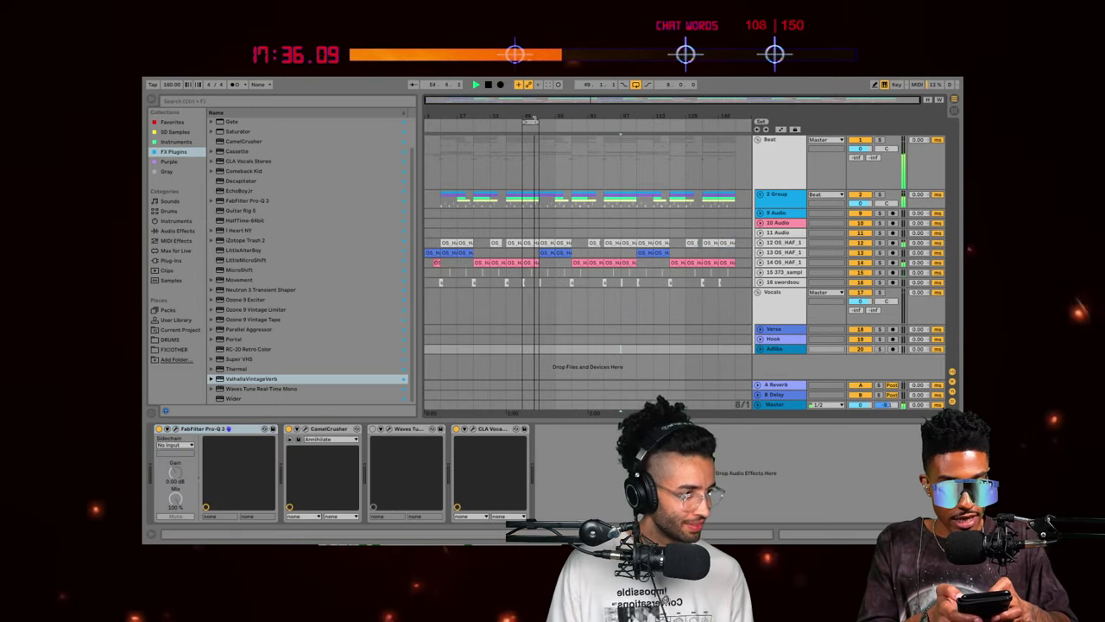
Step: Move the loop to bars 81 to 89
{"action": "left_click_drag", "start_coordinate": [531, 122], "coordinate": [596, 121]}
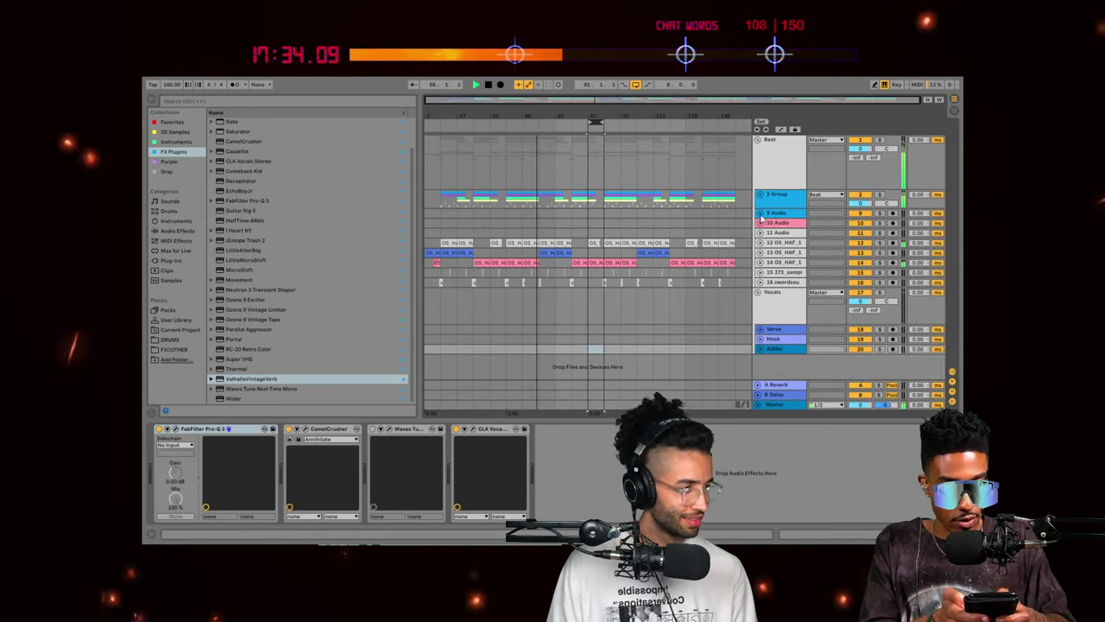
{"action": "left_click", "coordinate": [760, 213]}
{"action": "left_click", "coordinate": [778, 195]}
{"action": "left_click", "coordinate": [762, 214]}
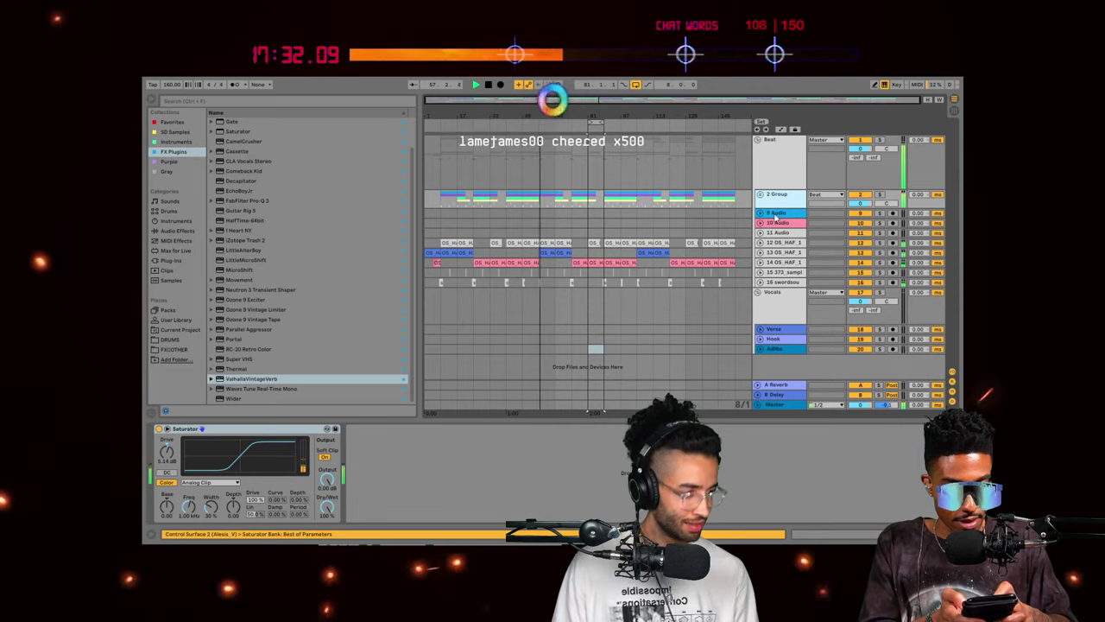
{"action": "left_click", "coordinate": [779, 283]}
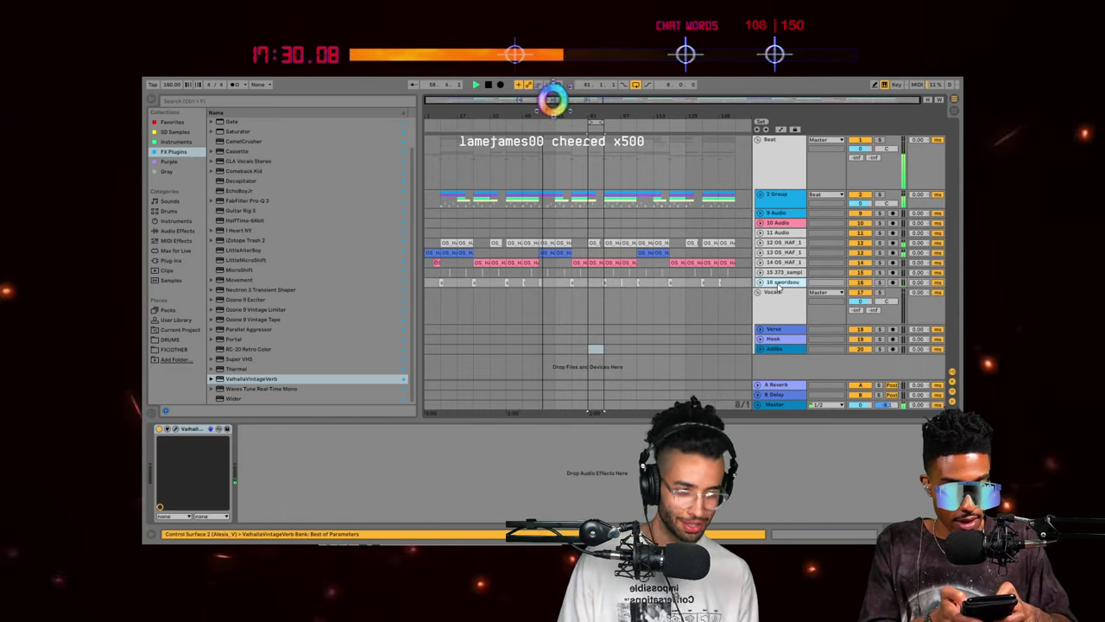
Step: Delete the track 12 OS_HAF clips at bars 57 to 73 and bars 105 to 121
{"action": "left_click", "coordinate": [563, 243]}
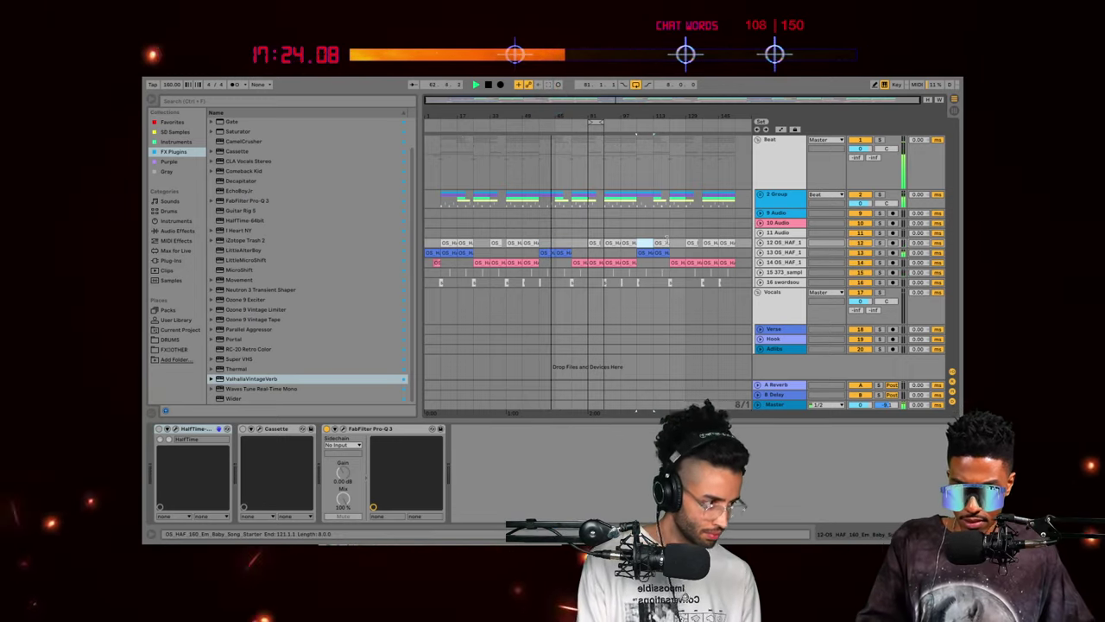
{"action": "left_click", "coordinate": [663, 243]}
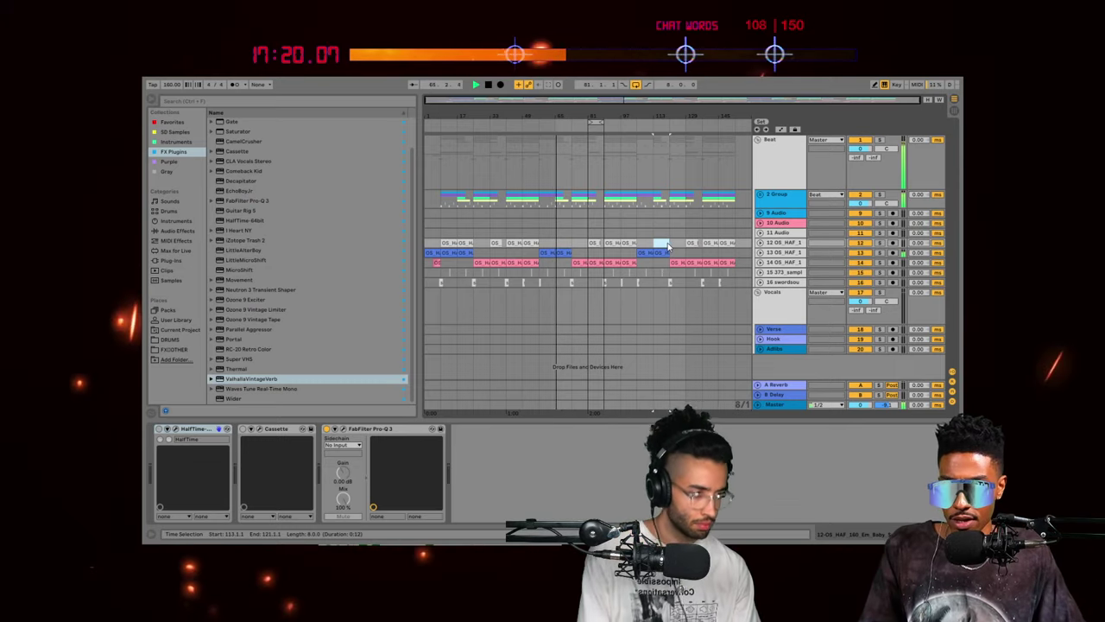
{"action": "left_click", "coordinate": [588, 144]}
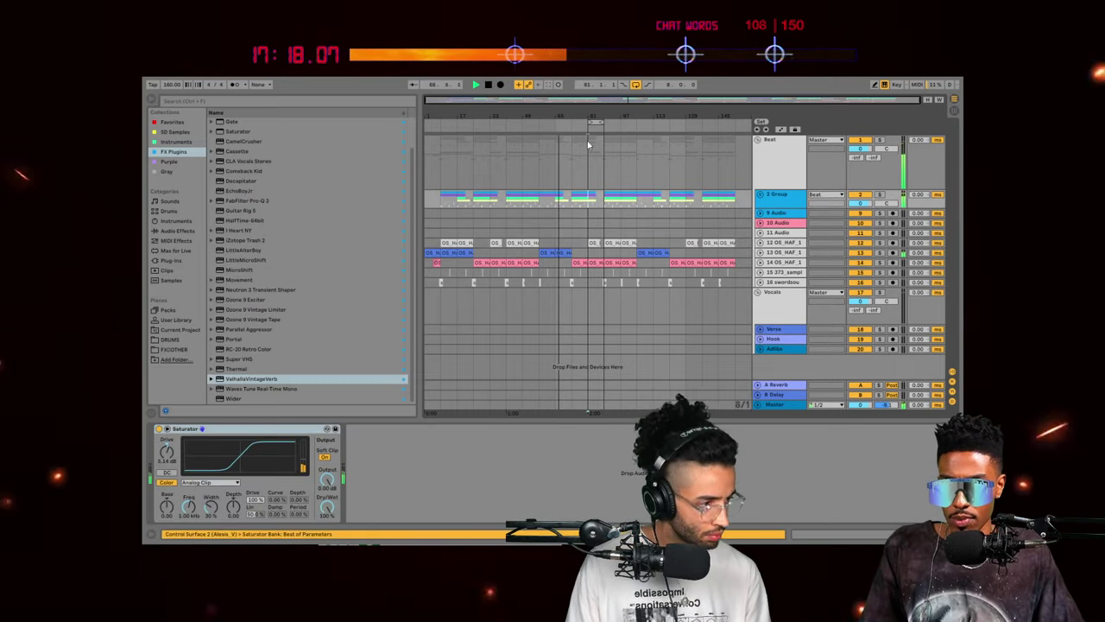
{"action": "left_click_drag", "start_coordinate": [602, 112], "coordinate": [592, 103]}
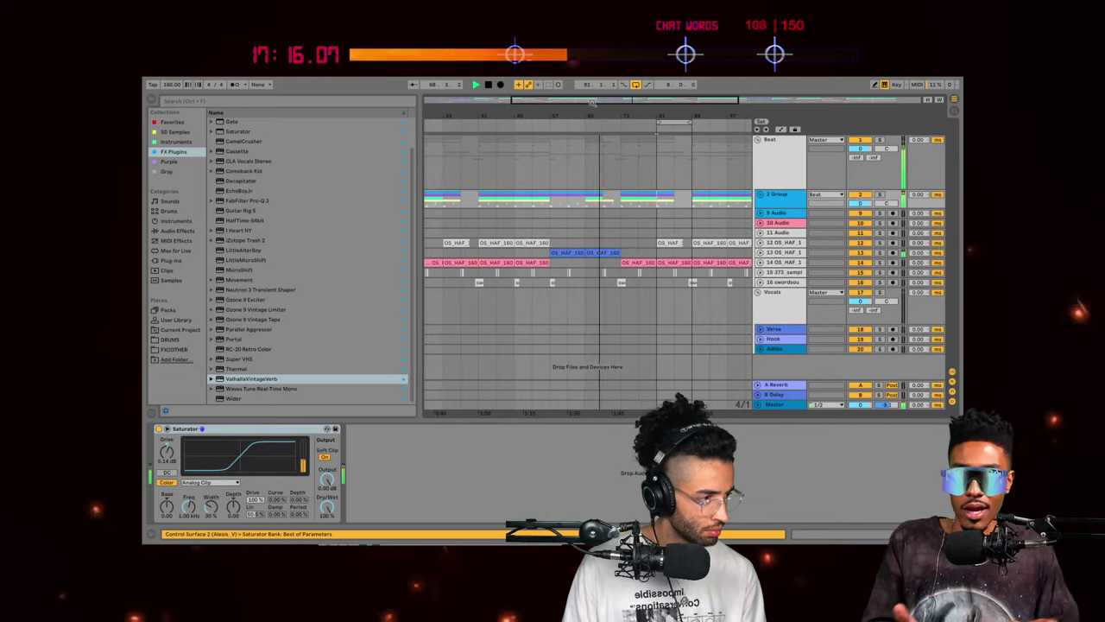
Step: Delete everything from bar 57 onward on the tracks from 2 Group to track 16
{"action": "scroll", "coordinate": [644, 199], "scroll_direction": "down", "scroll_amount": 3}
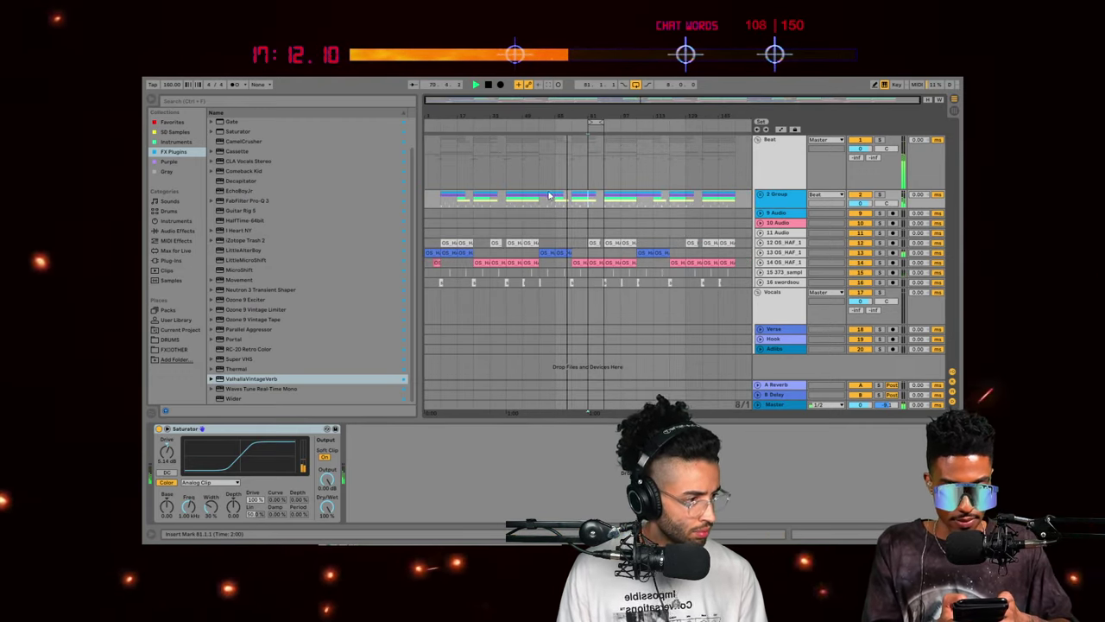
{"action": "mouse_move", "coordinate": [579, 227]}
{"action": "left_mouse_down"}
{"action": "mouse_move", "coordinate": [736, 276]}
{"action": "mouse_move", "coordinate": [733, 286]}
{"action": "left_mouse_up"}
{"action": "key", "text": "Delete"}
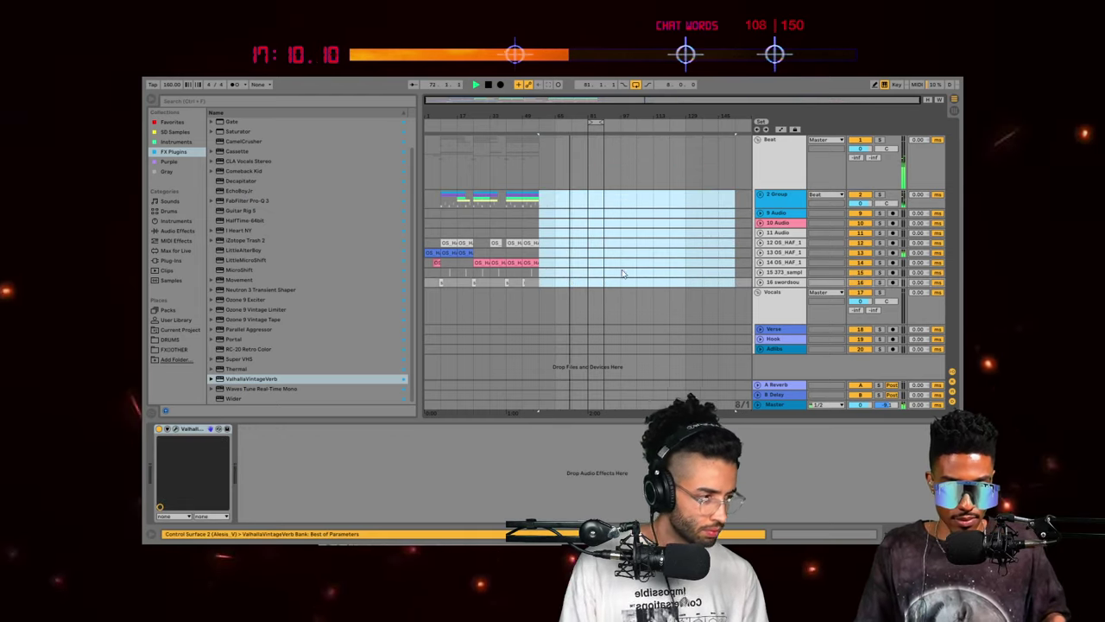
Step: Duplicate bars 9 to 57 from 2 Group to track 16 once and remove the track 12 clips at bars 57 to 73
{"action": "key", "text": "space"}
{"action": "left_click", "coordinate": [505, 212]}
{"action": "left_click", "coordinate": [486, 210]}
{"action": "left_click_drag", "start_coordinate": [440, 192], "coordinate": [544, 280]}
{"action": "key", "text": "ctrl+d"}
{"action": "left_click", "coordinate": [555, 207]}
{"action": "left_click", "coordinate": [543, 251]}
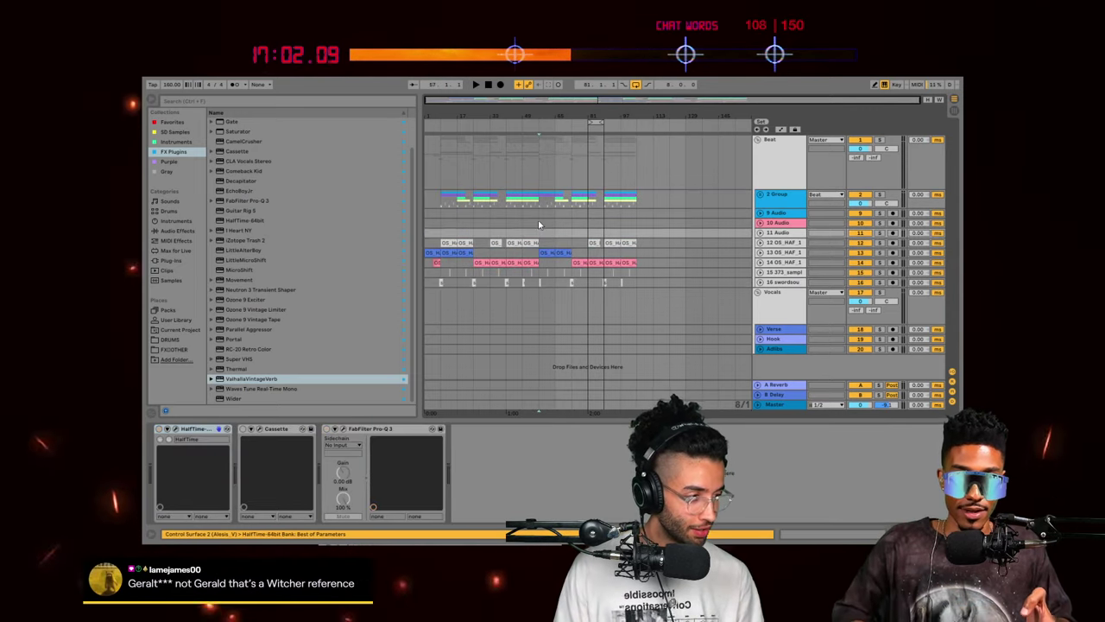
Step: Undo the track 12 clip removal and the duplication of bars 9 to 57
{"action": "left_click", "coordinate": [536, 213]}
{"action": "key", "text": "ctrl+z"}
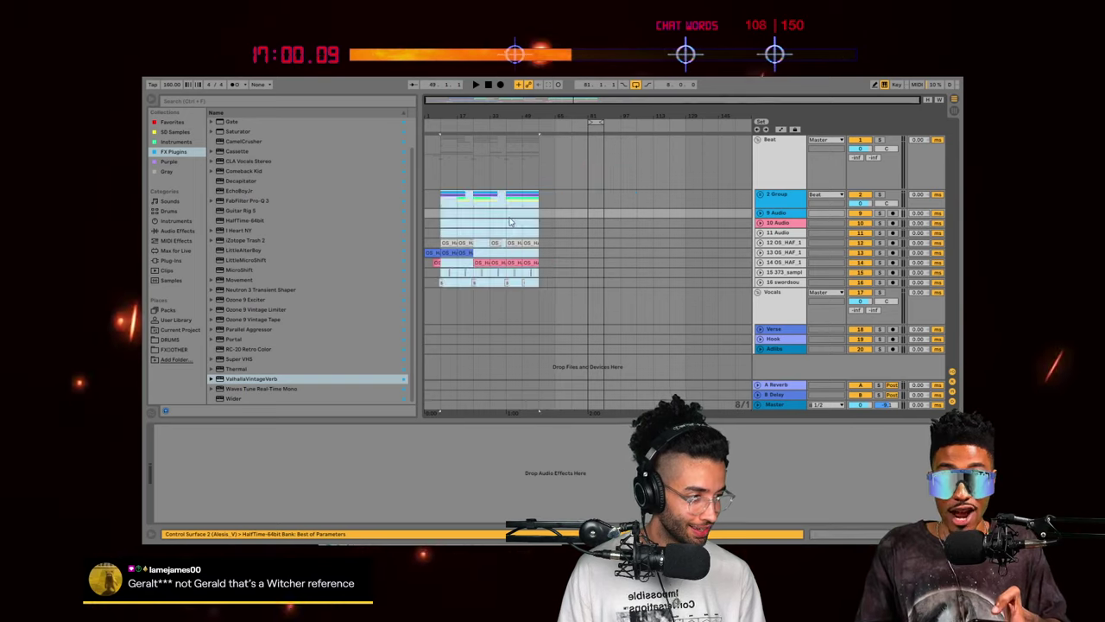
Step: Delete the clips in bars 33 to 41 on the tracks from 2 Group to track 16
{"action": "left_click", "coordinate": [476, 200]}
{"action": "left_click_drag", "start_coordinate": [478, 116], "coordinate": [479, 159]}
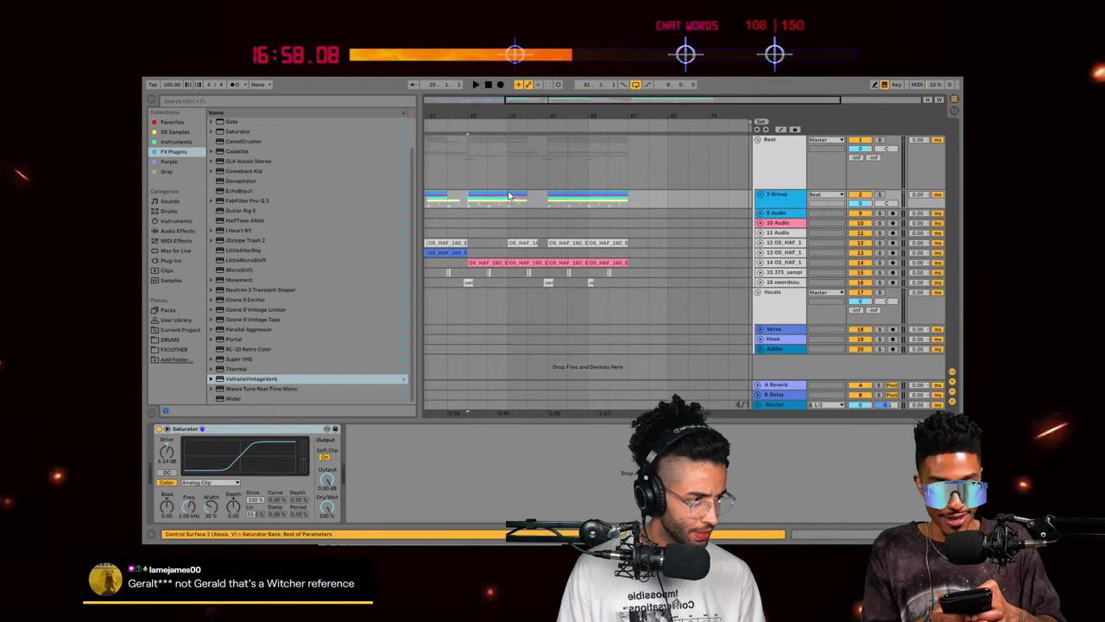
{"action": "left_click", "coordinate": [504, 286]}
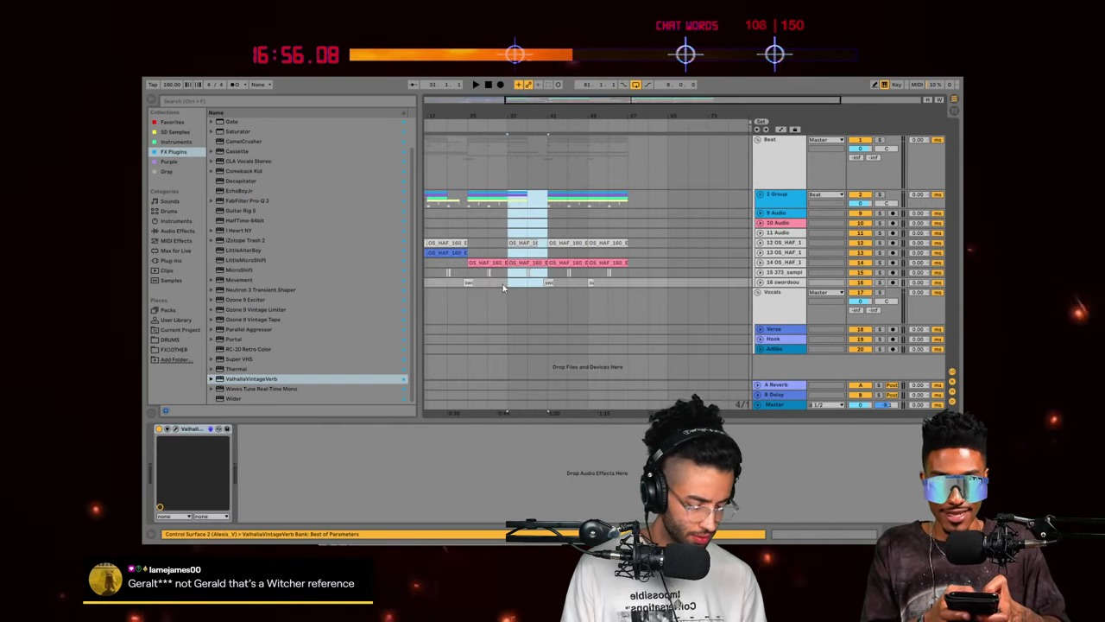
{"action": "left_click", "coordinate": [517, 303]}
{"action": "left_click", "coordinate": [510, 198]}
{"action": "left_click_drag", "start_coordinate": [509, 116], "coordinate": [497, 86]}
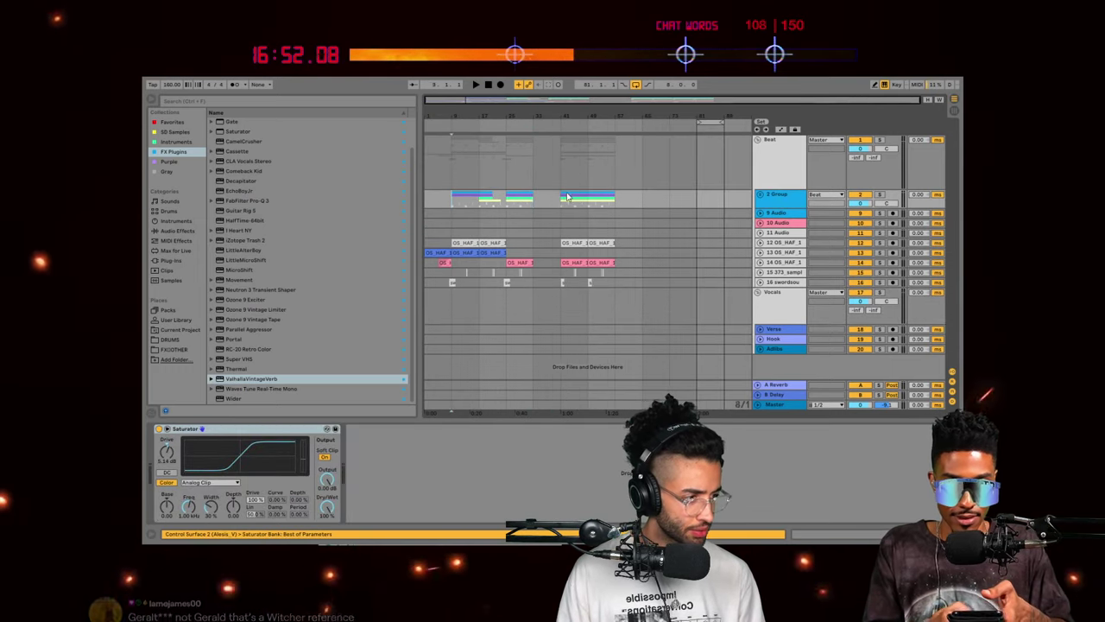
Step: Move bars 41 to 57 of the tracks from 2 Group to track 16 so that they start at bar 33
{"action": "left_click_drag", "start_coordinate": [561, 197], "coordinate": [617, 284]}
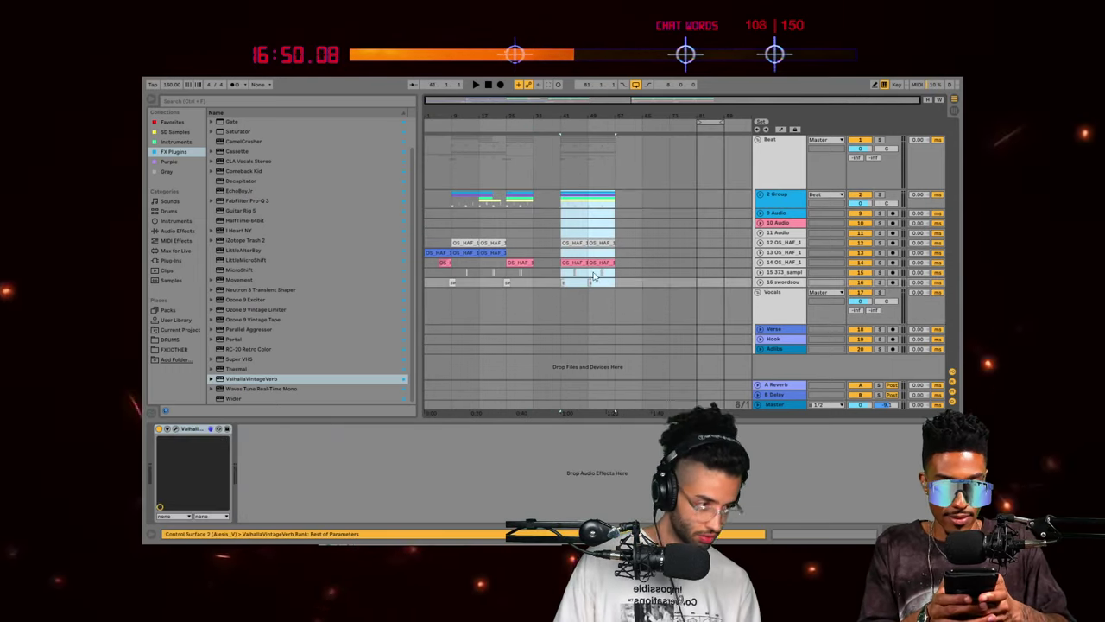
{"action": "left_click", "coordinate": [535, 199]}
{"action": "key", "text": "ctrl+v"}
{"action": "left_click", "coordinate": [521, 183]}
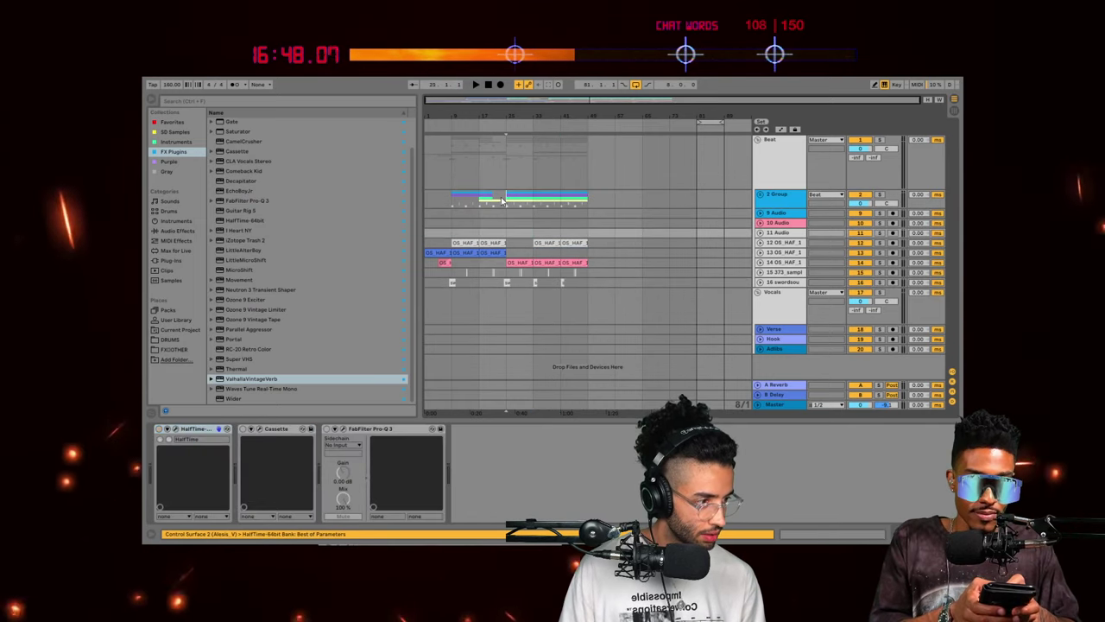
Step: Expand 2 Group and shorten the Snare/Perc clip that starts at bar 25 so that it ends at bar 29
{"action": "left_click", "coordinate": [508, 197]}
{"action": "left_click_drag", "start_coordinate": [519, 98], "coordinate": [520, 101]}
{"action": "key", "text": "space"}
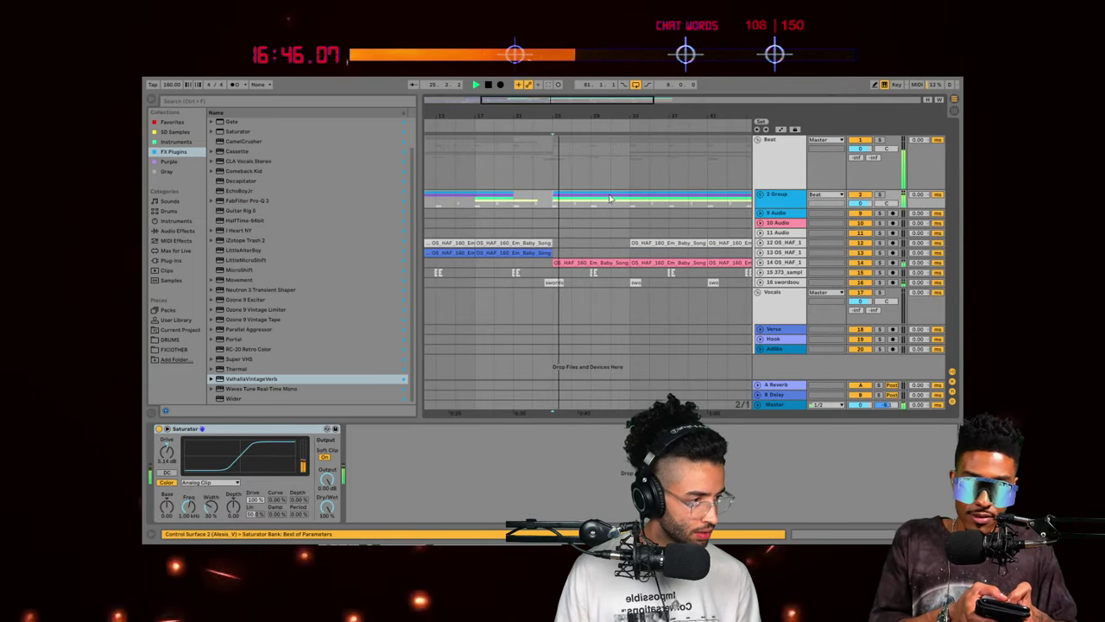
{"action": "left_click", "coordinate": [760, 194]}
{"action": "left_click", "coordinate": [612, 208]}
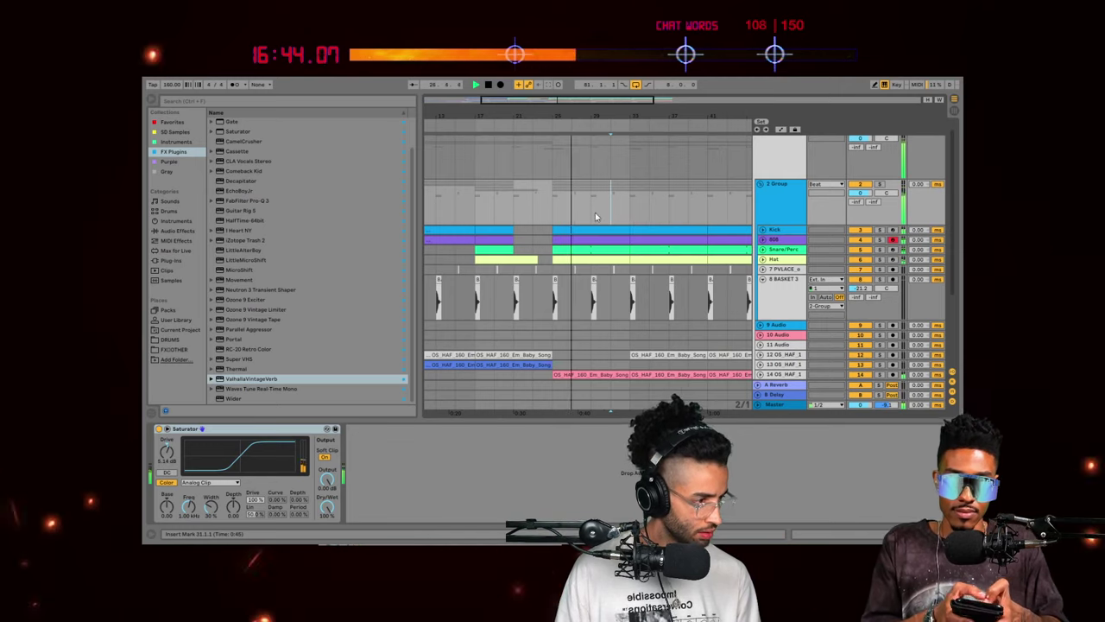
{"action": "scroll", "coordinate": [596, 214], "scroll_direction": "down", "scroll_amount": 1}
{"action": "left_click", "coordinate": [566, 233]}
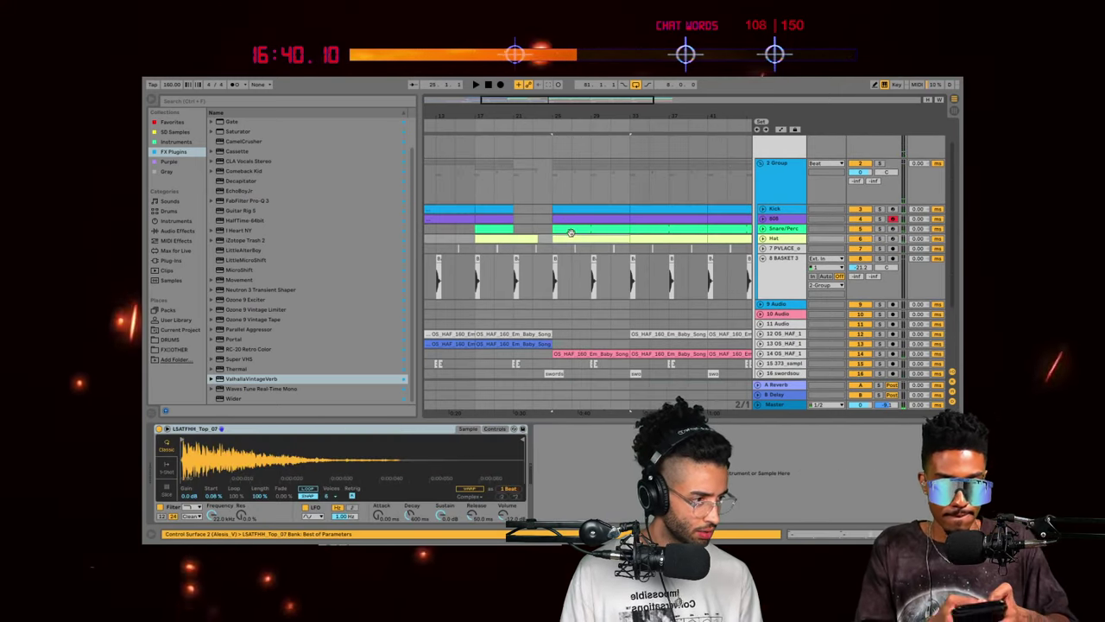
{"action": "left_click", "coordinate": [623, 227]}
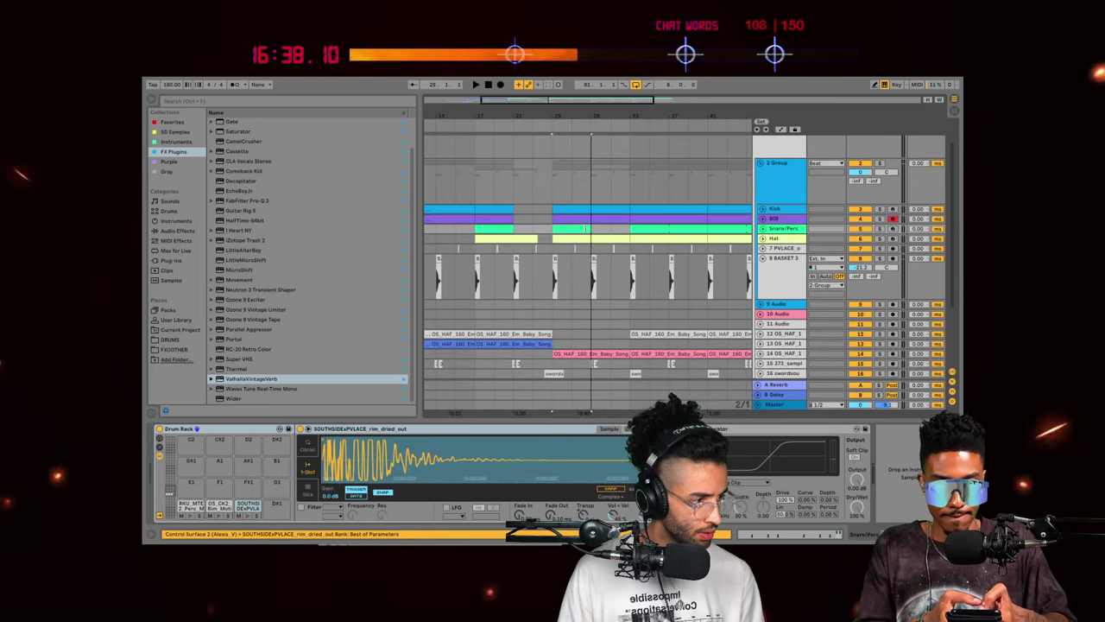
Step: Play the arrangement from bar 29 to check the section without the Snare/Perc part
{"action": "left_click", "coordinate": [624, 238]}
{"action": "left_click", "coordinate": [591, 197]}
{"action": "key", "text": "space"}
{"action": "scroll", "coordinate": [595, 203], "scroll_direction": "down", "scroll_amount": 2}
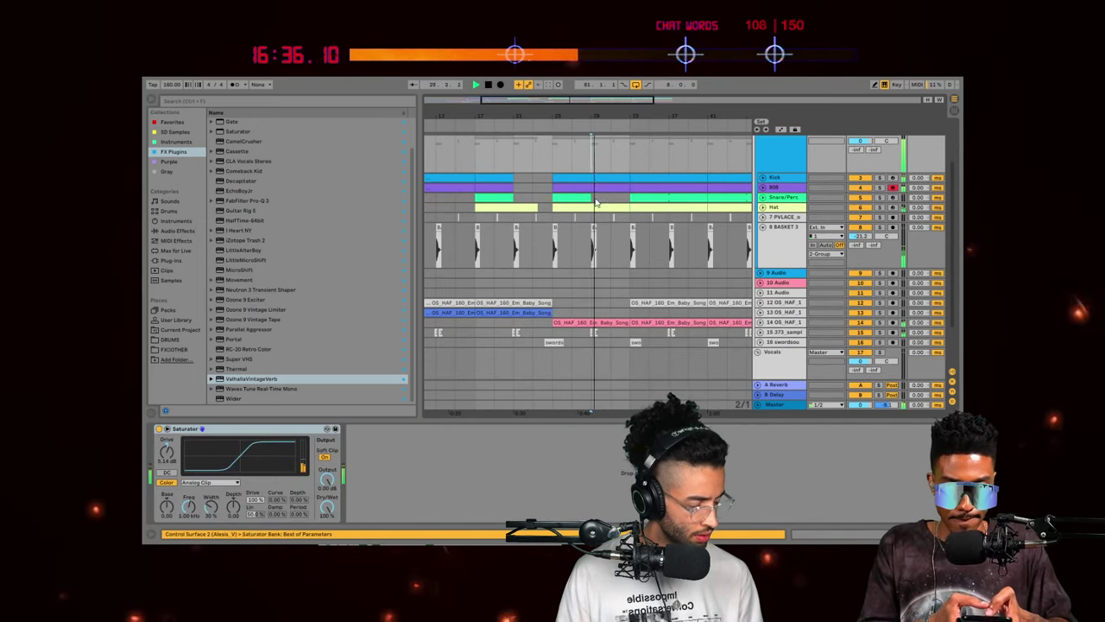
Step: Shorten the Kick, 808 and Hat clips that start at bar 25 to end at bar 31, and play the section
{"action": "left_click_drag", "start_coordinate": [611, 181], "coordinate": [628, 204]}
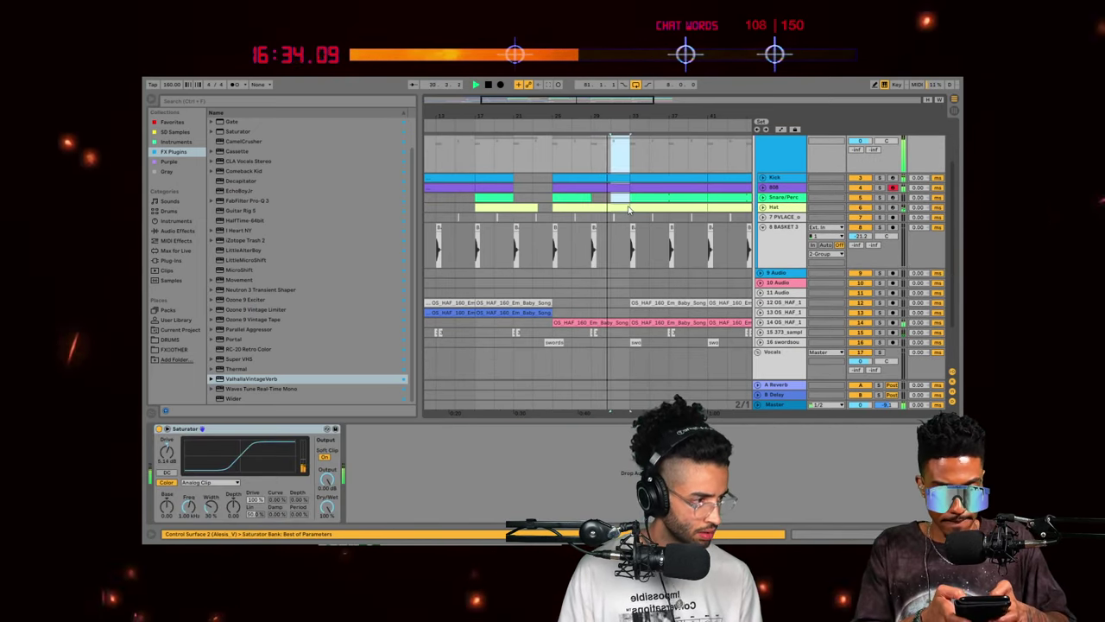
{"action": "scroll", "coordinate": [633, 211], "scroll_direction": "down", "scroll_amount": 3}
{"action": "scroll", "coordinate": [631, 245], "scroll_direction": "up", "scroll_amount": 4}
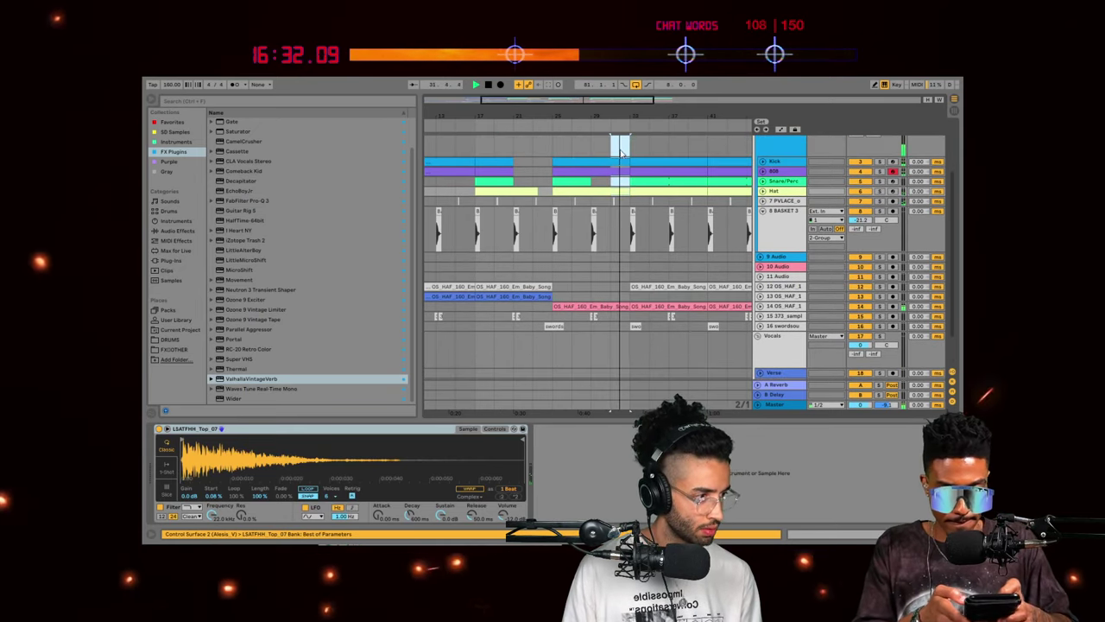
{"action": "left_click", "coordinate": [622, 161]}
{"action": "left_click", "coordinate": [763, 162]}
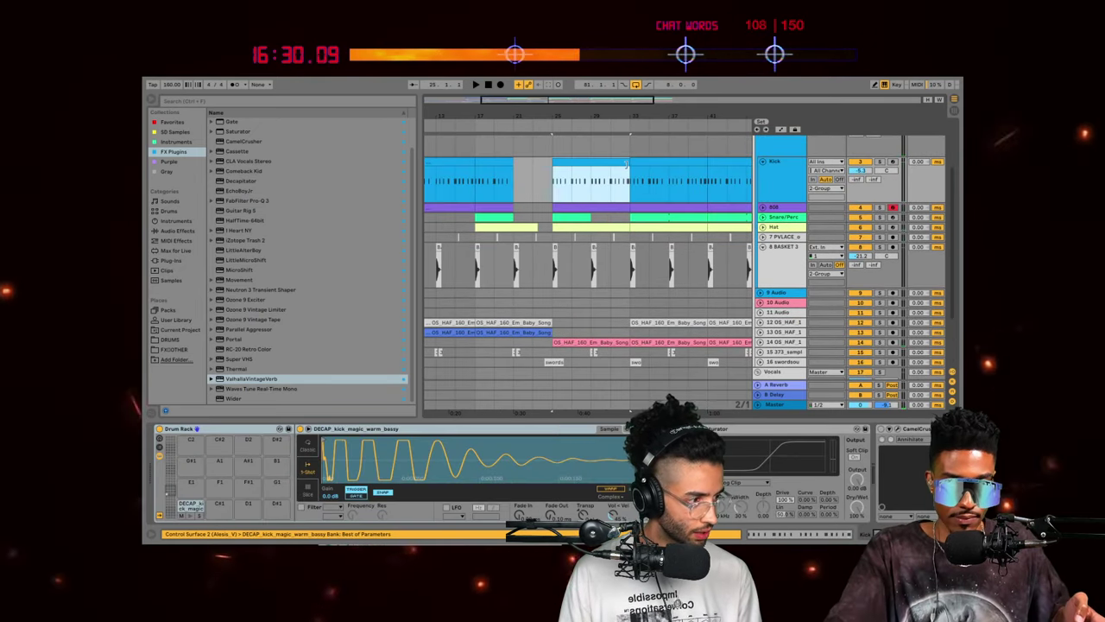
{"action": "left_click", "coordinate": [620, 209]}
{"action": "key", "text": "space"}
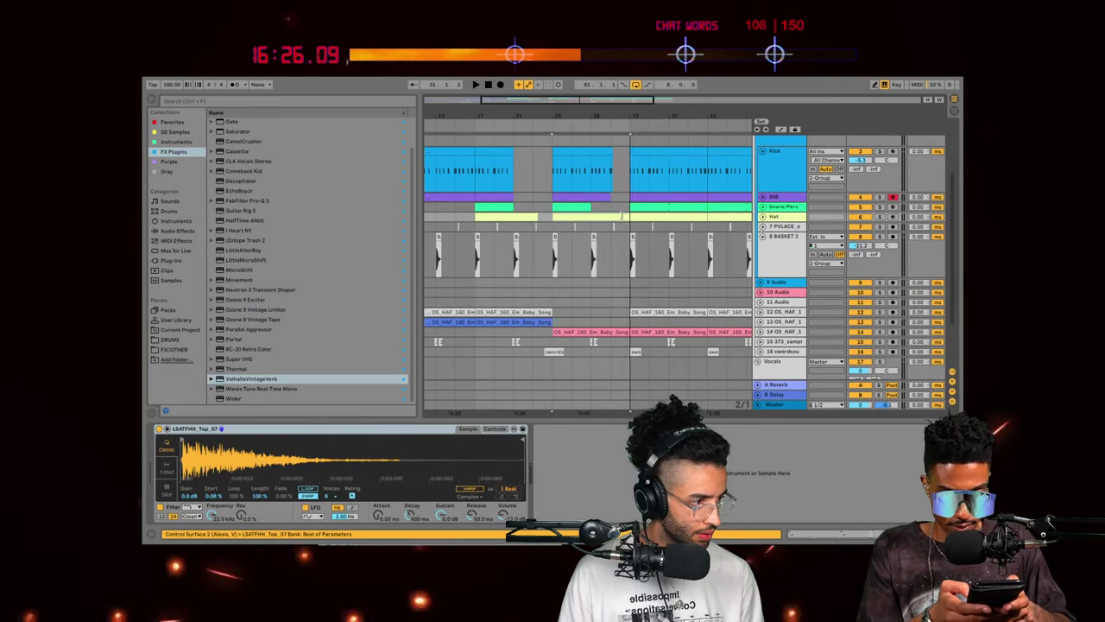
{"action": "scroll", "coordinate": [665, 226], "scroll_direction": "down", "scroll_amount": 3}
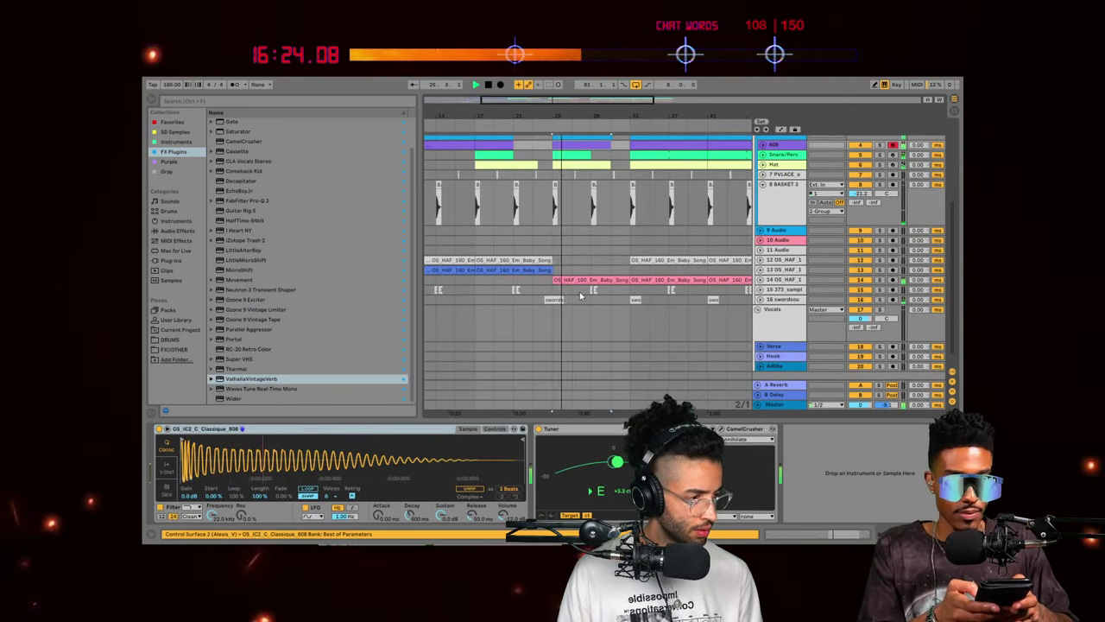
{"action": "scroll", "coordinate": [580, 295], "scroll_direction": "down", "scroll_amount": 1}
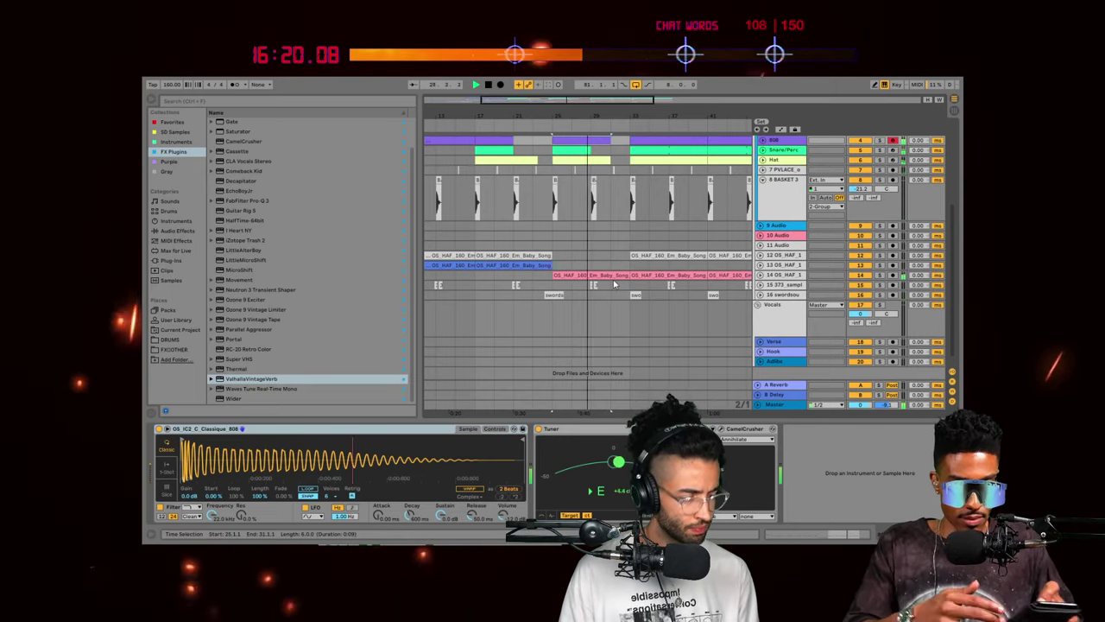
{"action": "scroll", "coordinate": [622, 285], "scroll_direction": "up", "scroll_amount": 3}
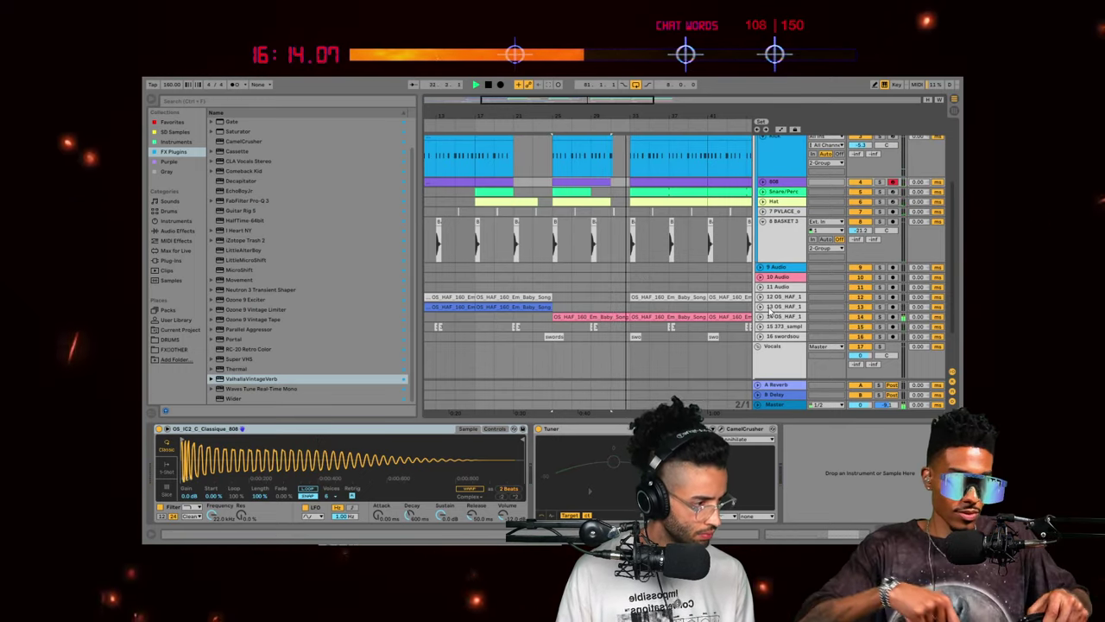
Step: Duplicate bars 21 to 29 of the sword sound track so that copies of its clip fall around bars 33, 41 and 49
{"action": "left_click", "coordinate": [745, 316]}
{"action": "scroll", "coordinate": [551, 335], "scroll_direction": "down", "scroll_amount": 5}
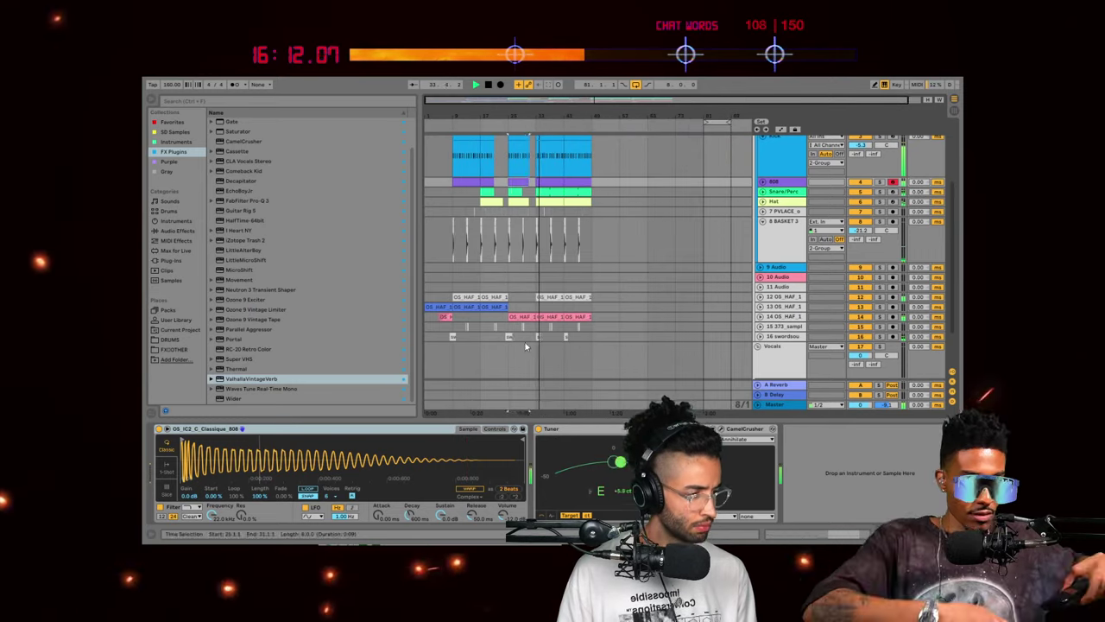
{"action": "left_click", "coordinate": [510, 335]}
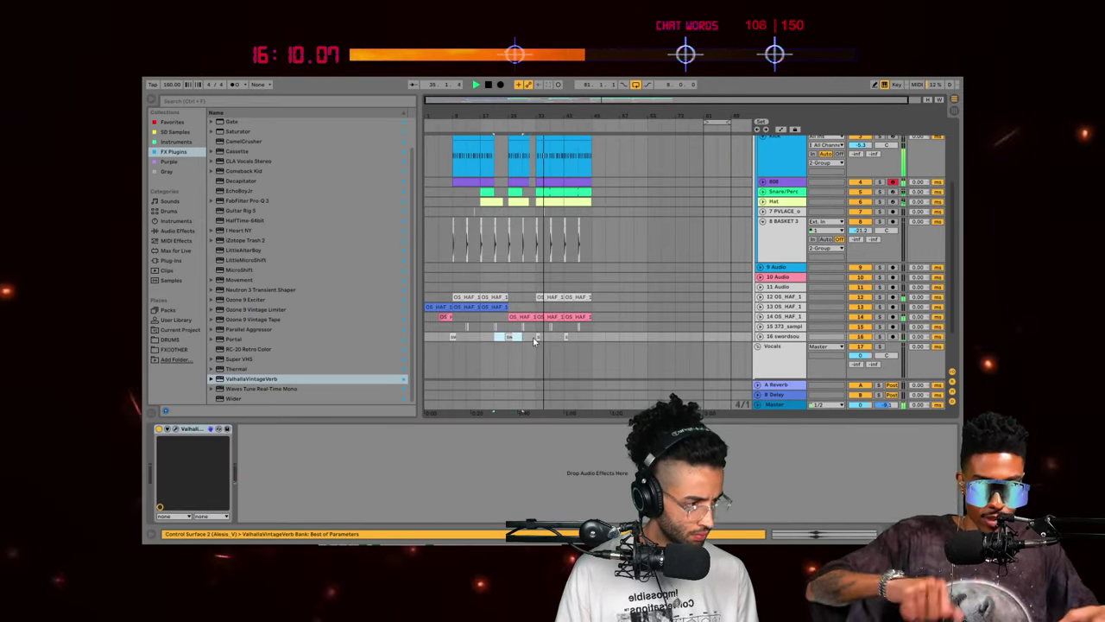
{"action": "key", "text": "ctrl+d"}
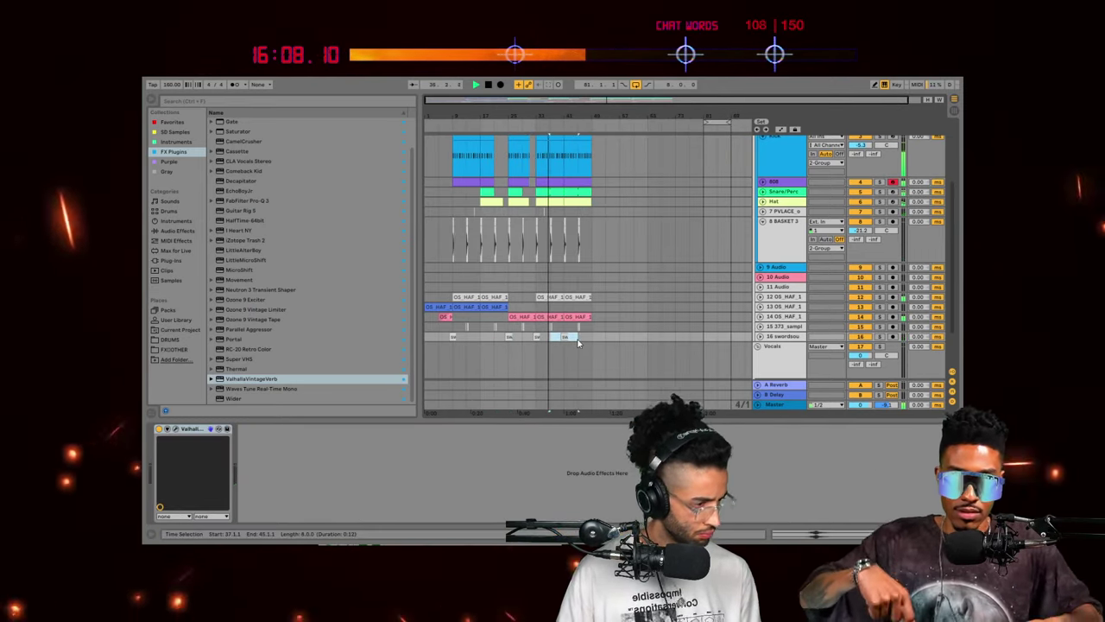
{"action": "left_click", "coordinate": [577, 340]}
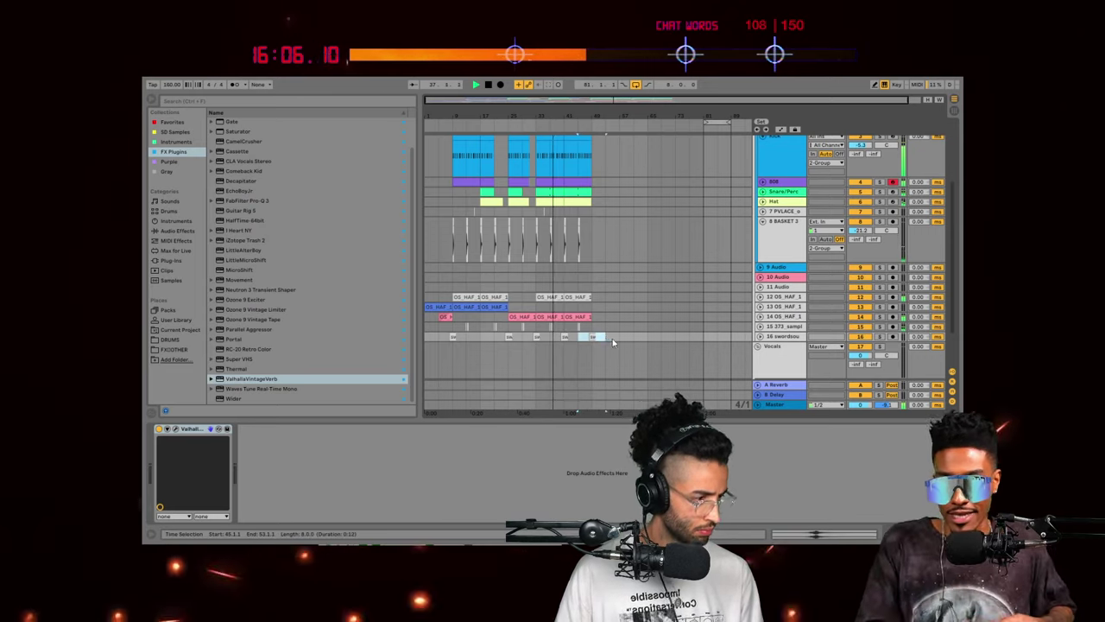
{"action": "scroll", "coordinate": [683, 259], "scroll_direction": "up", "scroll_amount": 2}
Step: Collapse the expanded Kick and BASKET tracks
{"action": "left_click", "coordinate": [776, 190]}
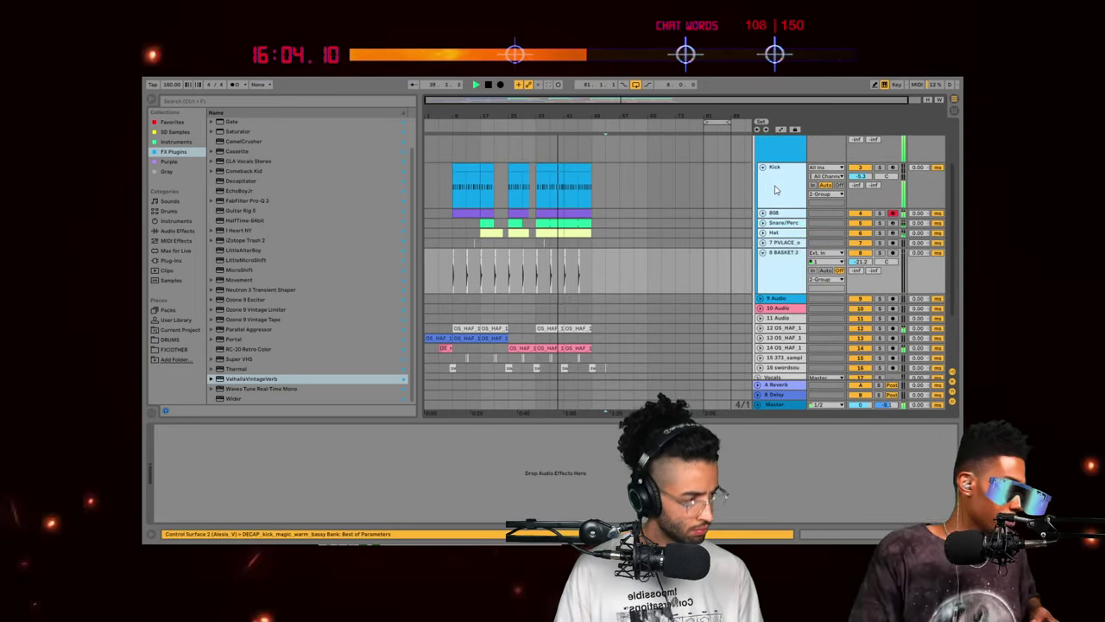
{"action": "key", "text": "u"}
{"action": "scroll", "coordinate": [547, 204], "scroll_direction": "up", "scroll_amount": 2}
{"action": "left_click_drag", "start_coordinate": [450, 197], "coordinate": [593, 321]}
{"action": "left_click", "coordinate": [591, 328], "text": "shift"}
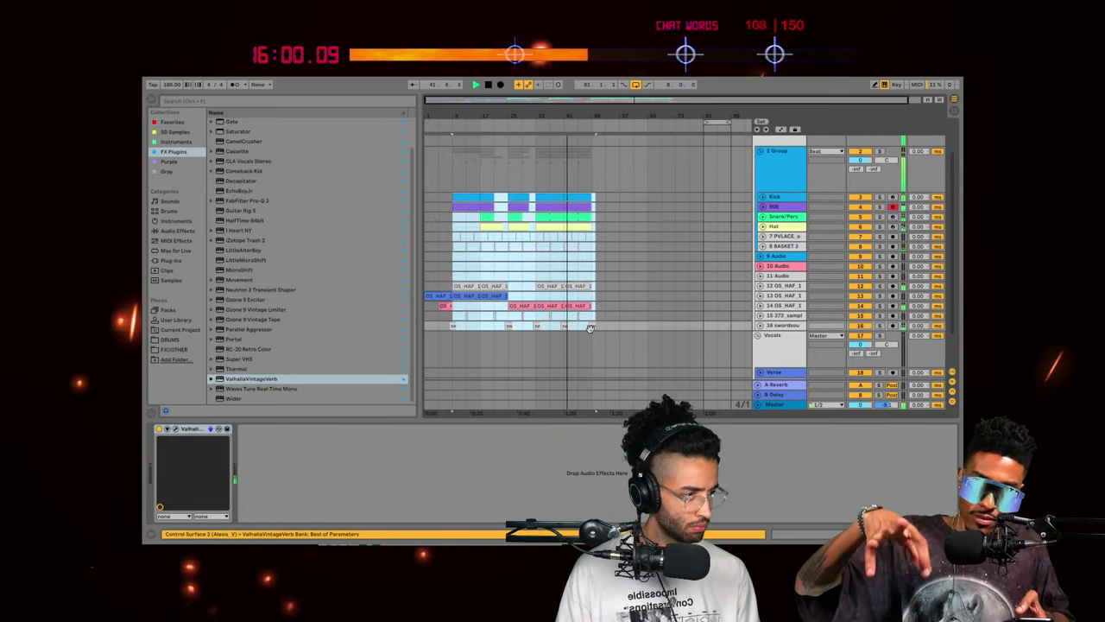
{"action": "left_click_drag", "start_coordinate": [451, 190], "coordinate": [592, 325]}
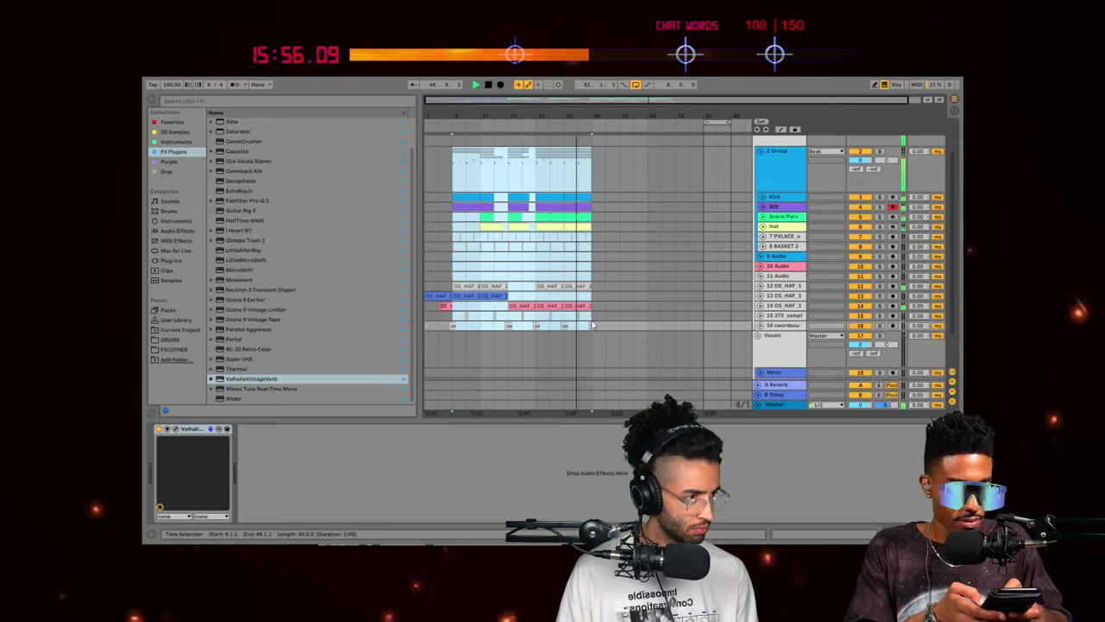
{"action": "key", "text": "ctrl+d"}
{"action": "left_click", "coordinate": [610, 207]}
{"action": "key", "text": "ctrl+z"}
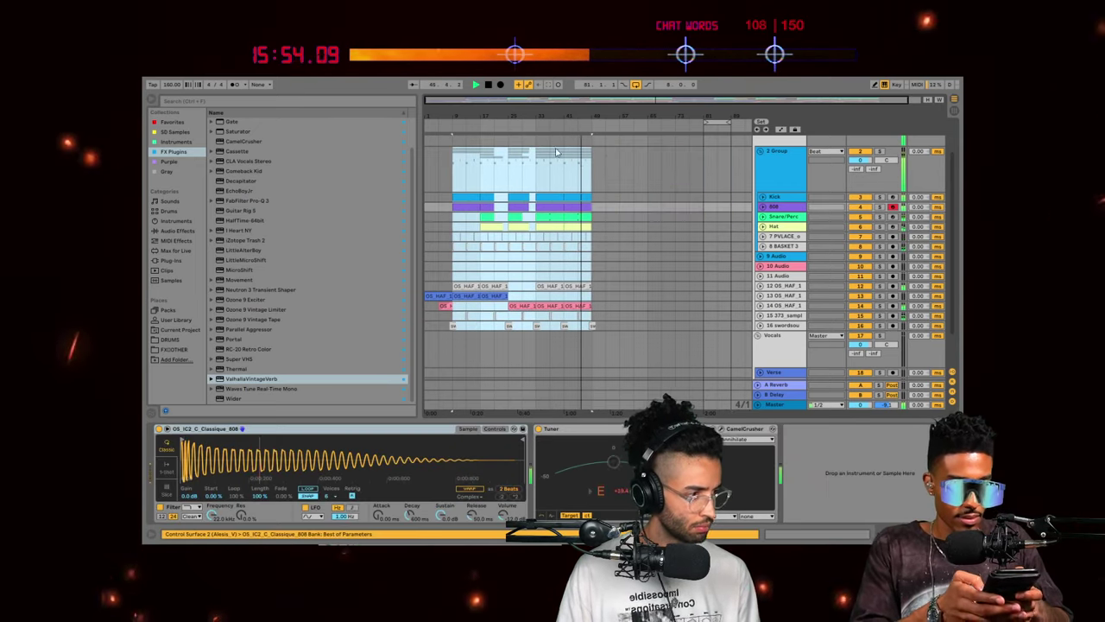
Step: Duplicate bars 9 to 49 of the tracks from 2 Group to track 16 so that the copy starts at bar 49
{"action": "left_click_drag", "start_coordinate": [451, 159], "coordinate": [602, 331]}
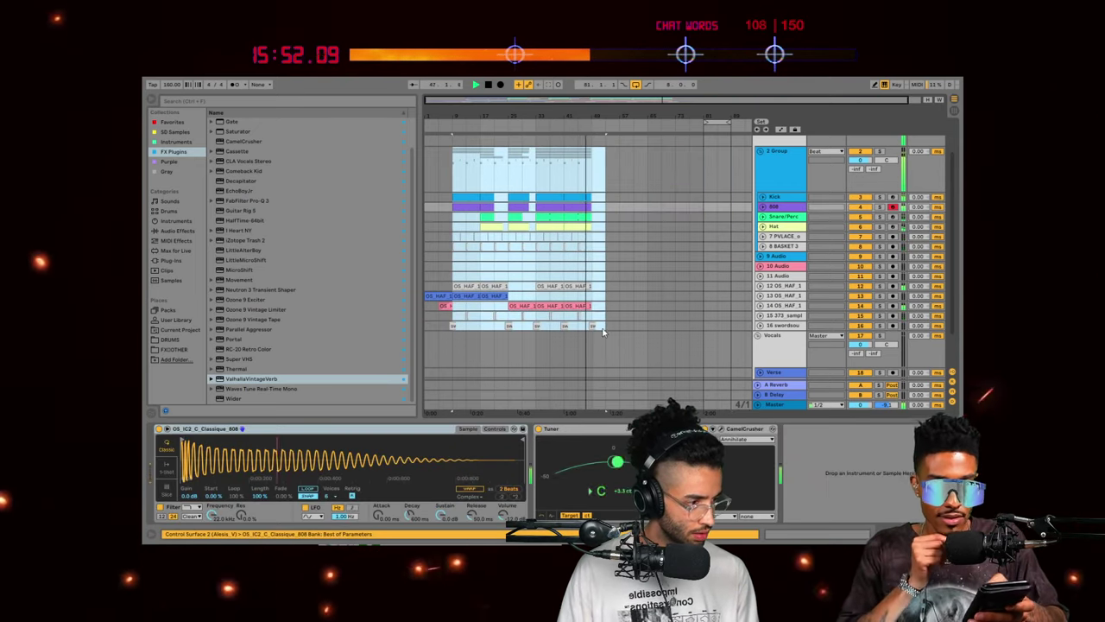
{"action": "key", "text": "ctrl+d"}
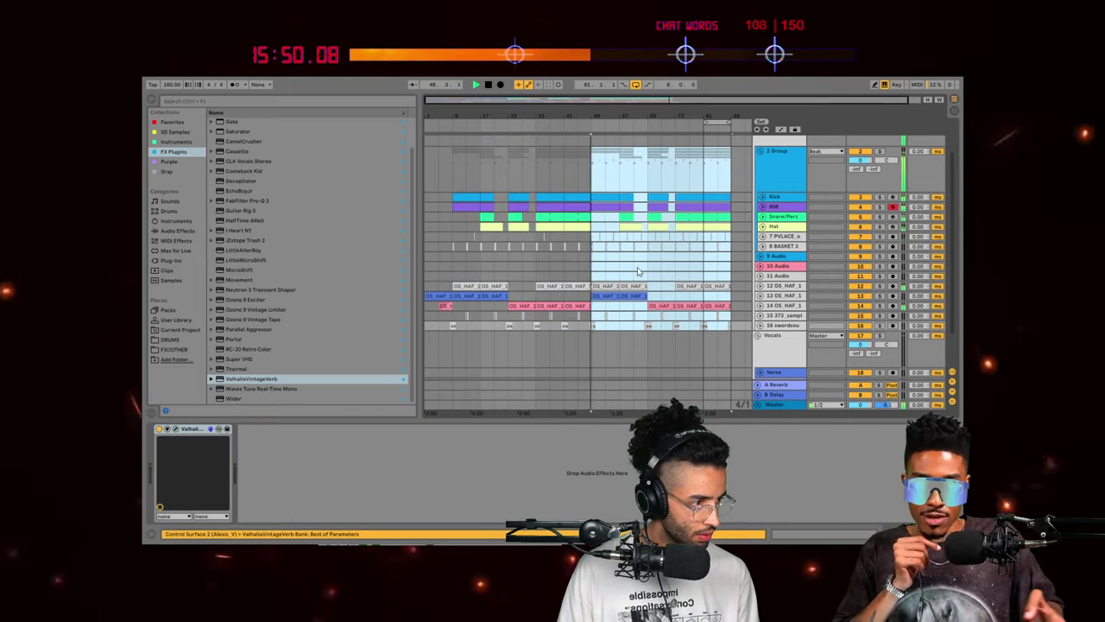
Step: Delete the track 12 OS_HAF clips in bars 49 to 65 and the 808 clip in bars 49 to 57
{"action": "left_click_drag", "start_coordinate": [628, 113], "coordinate": [602, 138]}
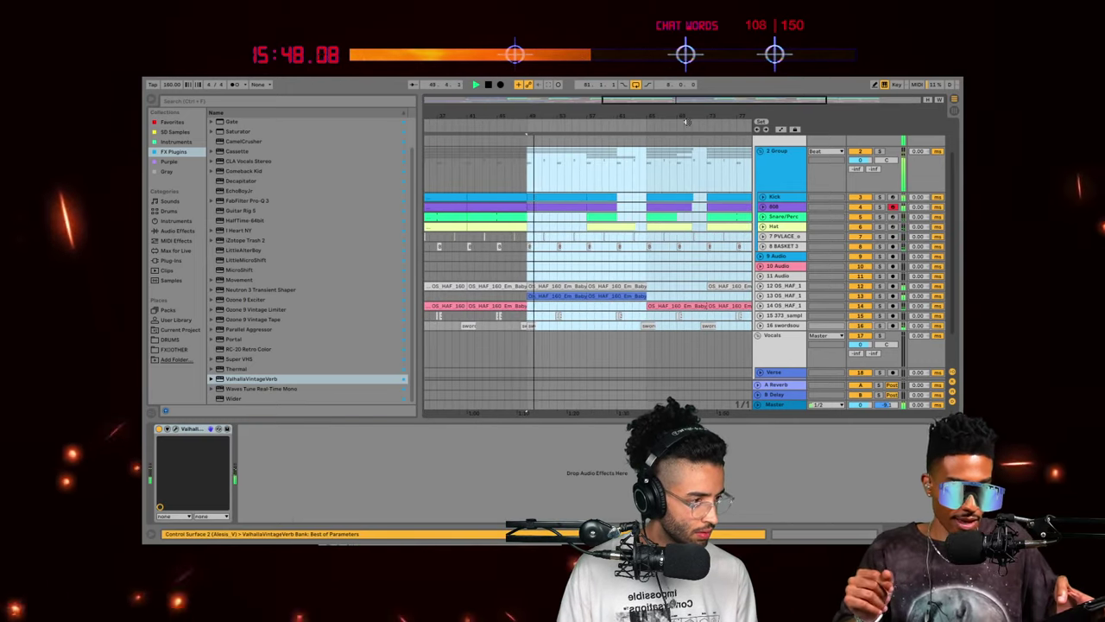
{"action": "left_click", "coordinate": [571, 286]}
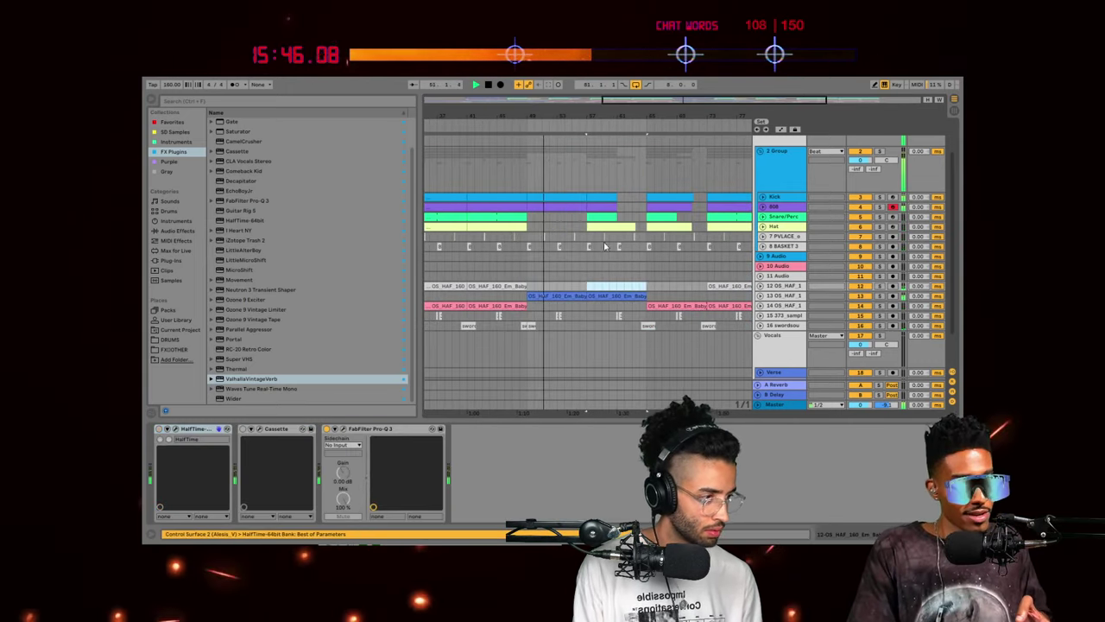
{"action": "left_click", "coordinate": [560, 202]}
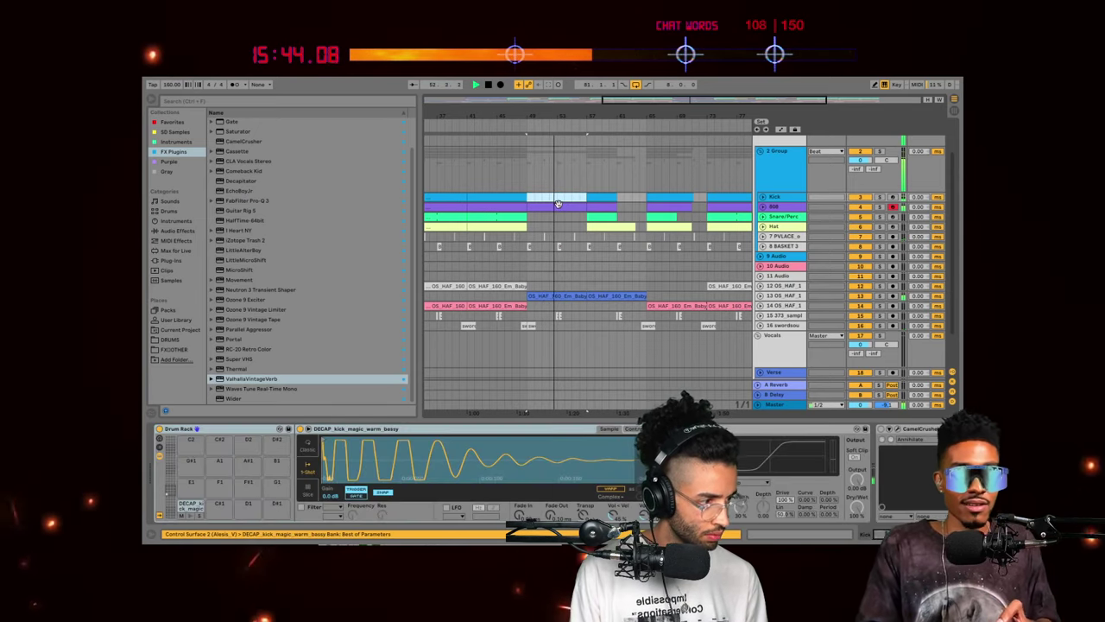
{"action": "left_click", "coordinate": [561, 206]}
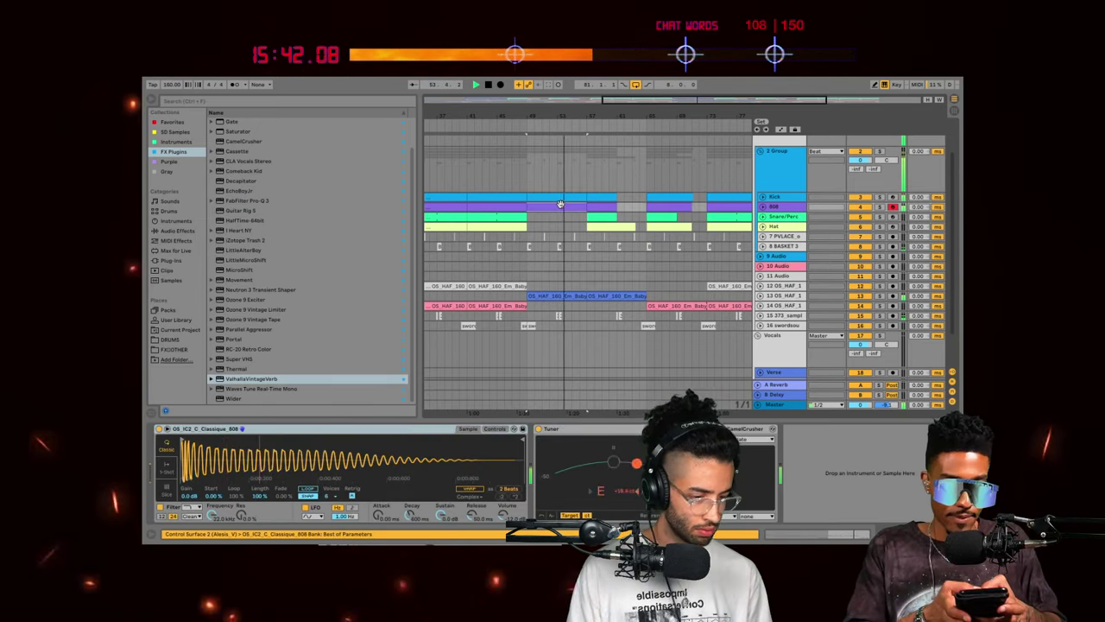
Step: Duplicate bars 49 to 89 of the tracks from Kick to track 16 to bar 89, and move the loop to start at bar 129
{"action": "scroll", "coordinate": [564, 212], "scroll_direction": "down", "scroll_amount": 2}
{"action": "left_click_drag", "start_coordinate": [632, 101], "coordinate": [486, 108]}
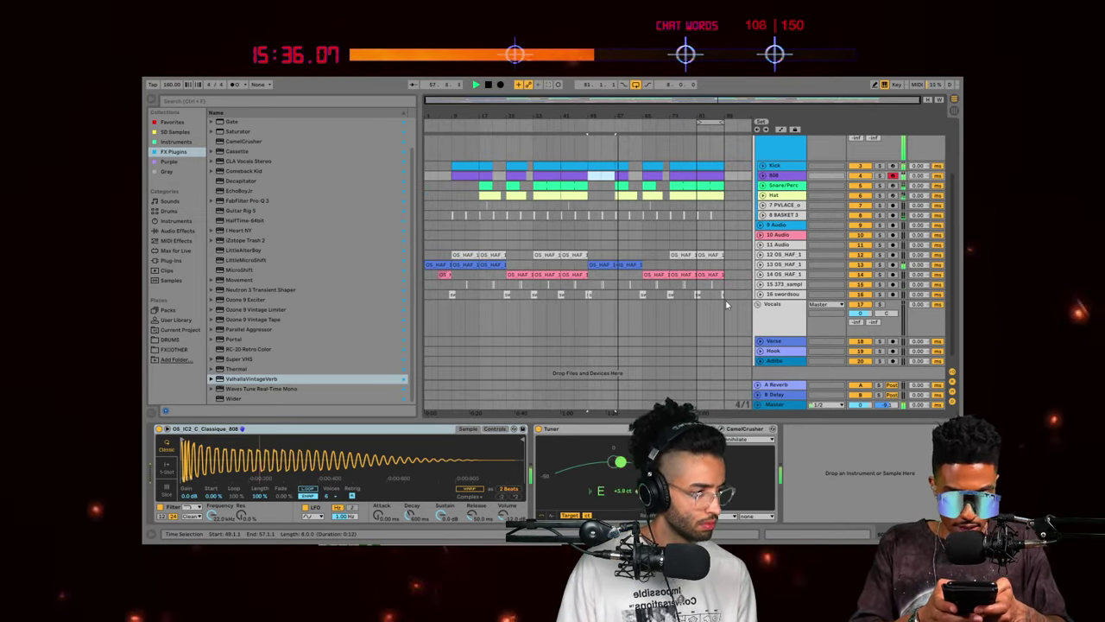
{"action": "left_click_drag", "start_coordinate": [713, 293], "coordinate": [589, 169]}
{"action": "key", "text": "ctrl+d"}
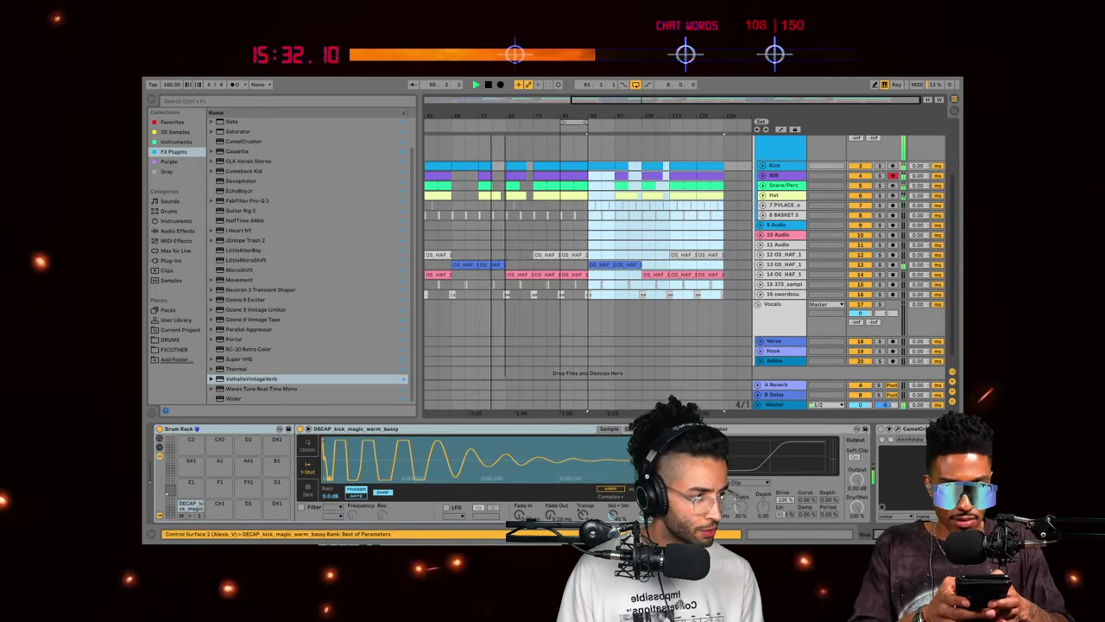
{"action": "left_click_drag", "start_coordinate": [648, 101], "coordinate": [646, 83]}
{"action": "left_click_drag", "start_coordinate": [627, 123], "coordinate": [750, 130]}
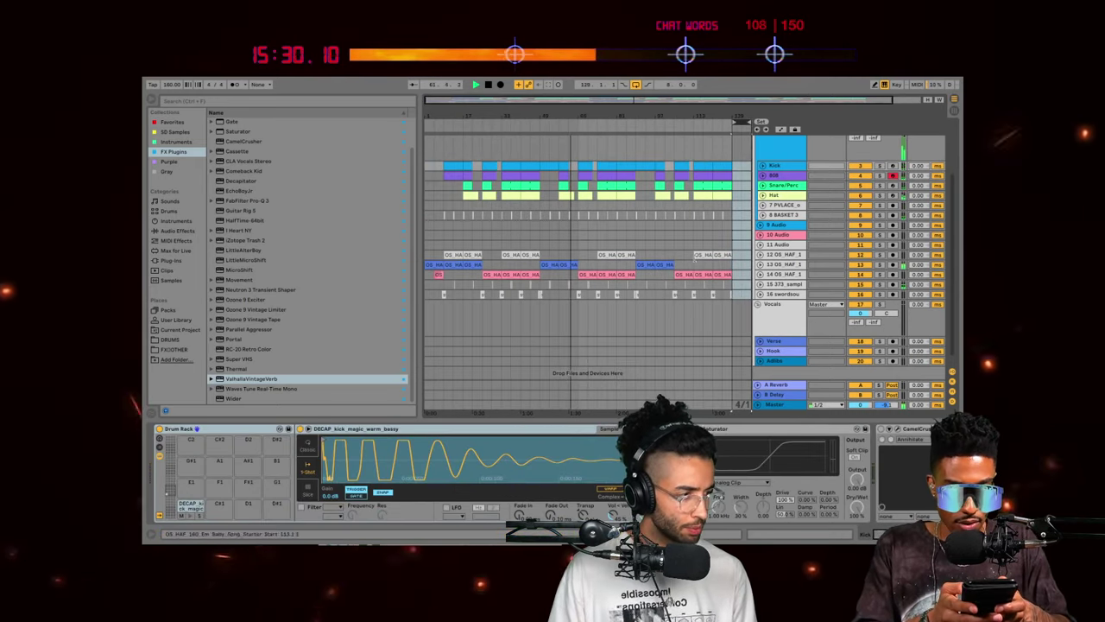
Step: Expand the 373_sample track and duplicate the whole track
{"action": "left_click", "coordinate": [784, 275]}
{"action": "left_click", "coordinate": [784, 284]}
{"action": "key", "text": "u"}
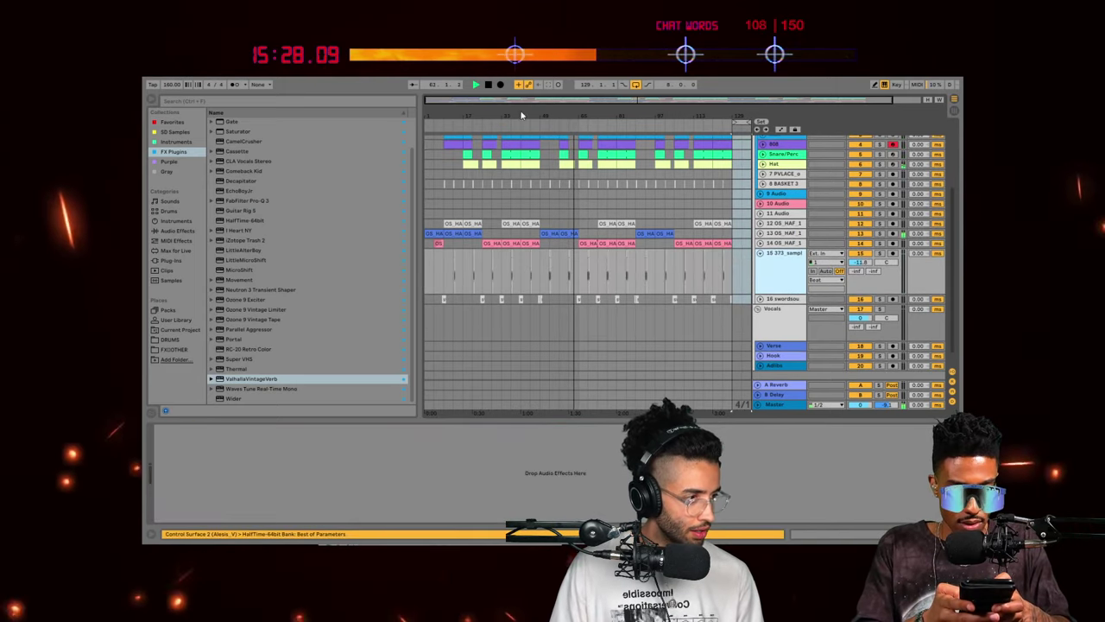
{"action": "key", "text": "ctrl+d"}
Step: Delete the duplicate 373_sample track's first clip at bar 13 and the original's second, panning the duplicate to 33R and the original left
{"action": "key", "text": "space"}
{"action": "left_click_drag", "start_coordinate": [521, 114], "coordinate": [505, 313]}
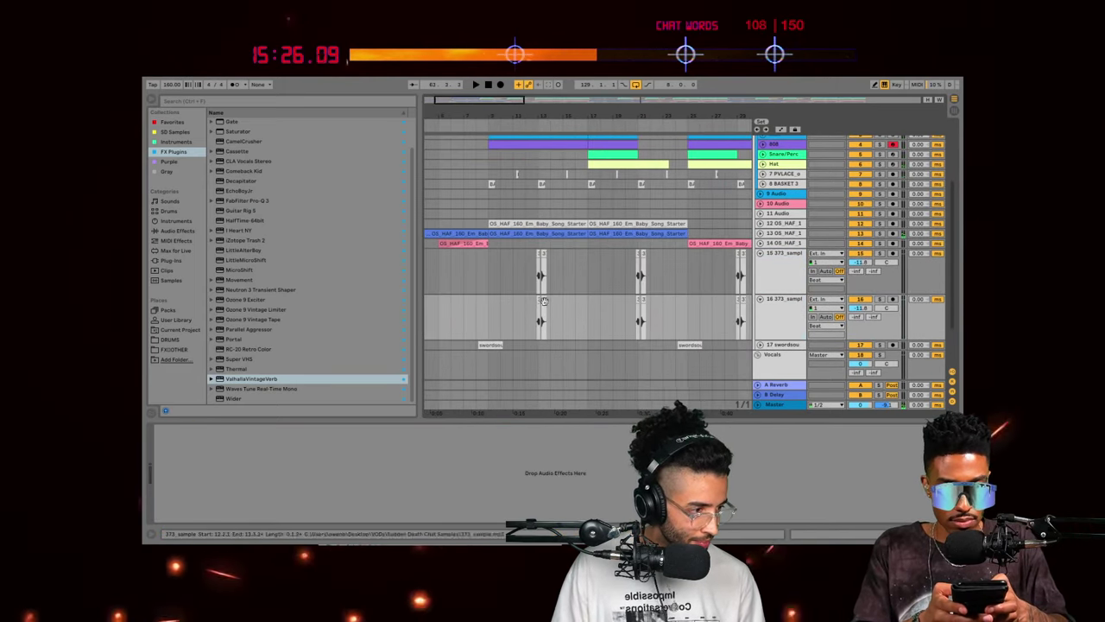
{"action": "left_click", "coordinate": [544, 299]}
{"action": "left_click", "coordinate": [542, 253]}
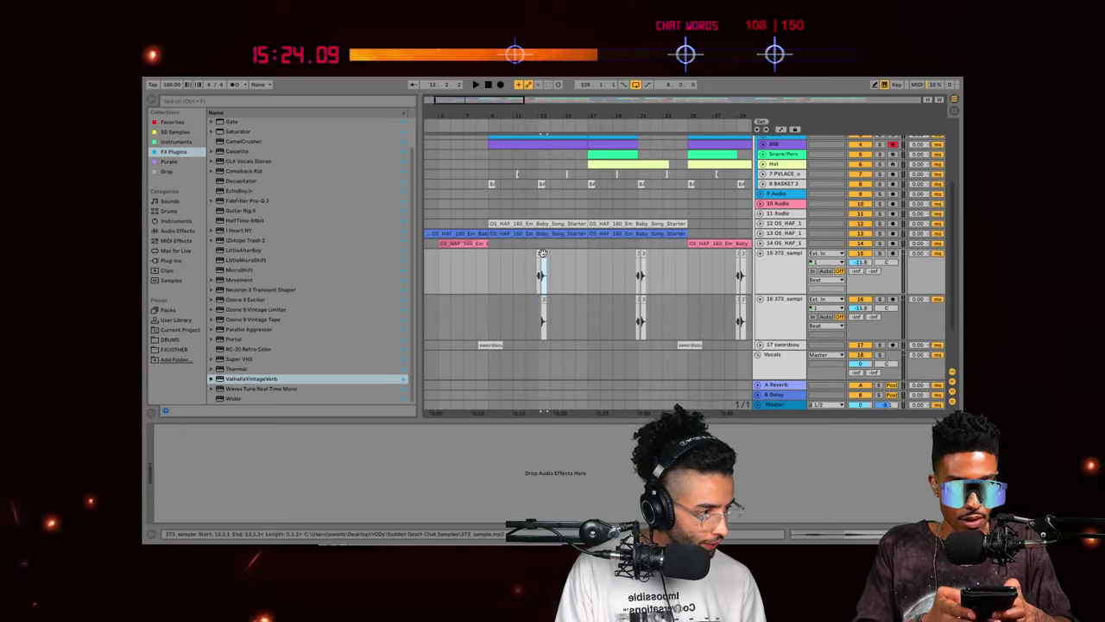
{"action": "left_click", "coordinate": [886, 262]}
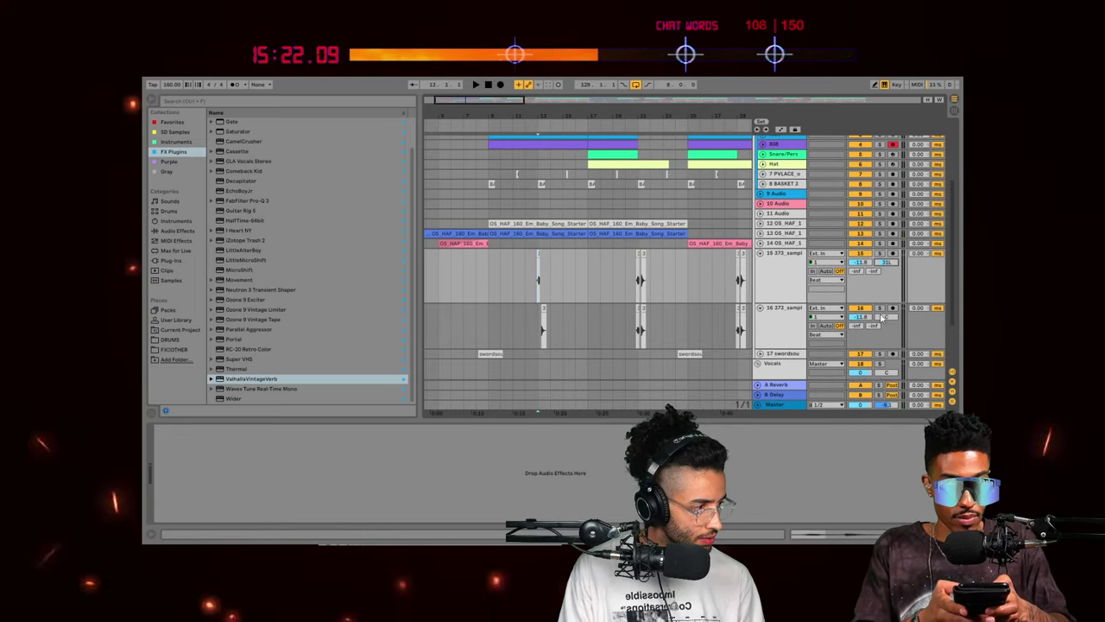
{"action": "left_click_drag", "start_coordinate": [884, 317], "coordinate": [885, 291]}
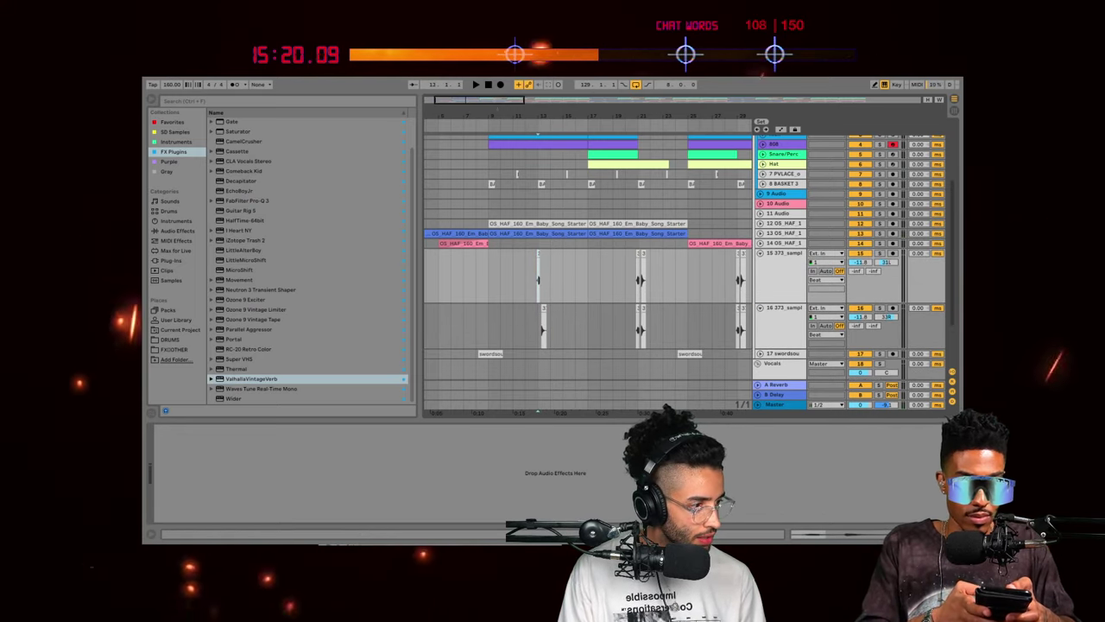
Step: Delete all remaining clips after bar 13 on both 373_sample tracks
{"action": "left_click_drag", "start_coordinate": [493, 102], "coordinate": [630, 285]}
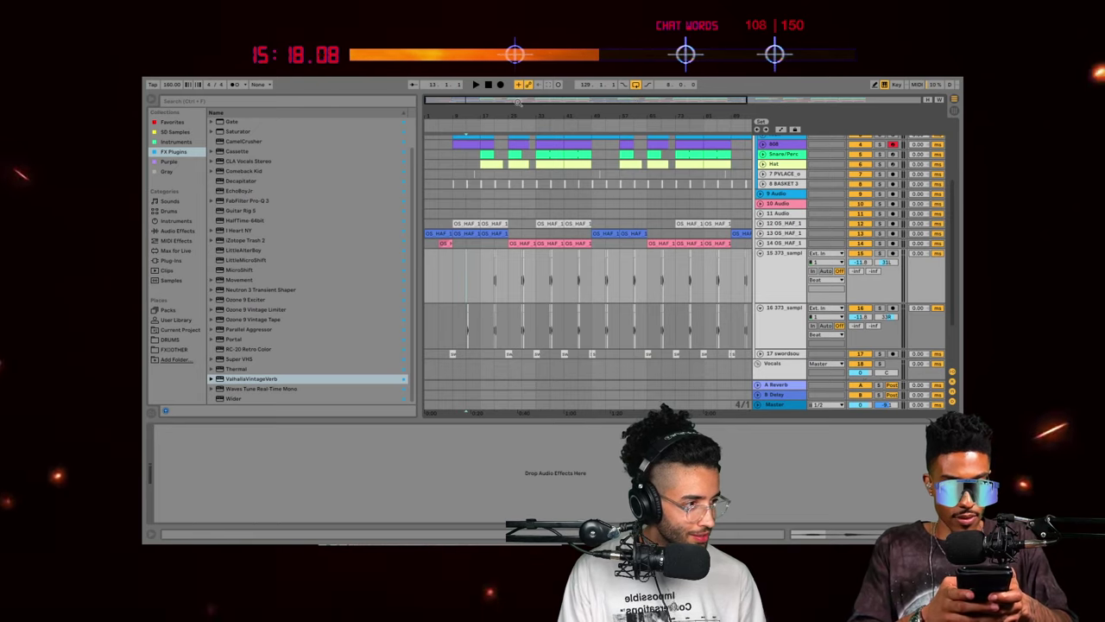
{"action": "left_click_drag", "start_coordinate": [518, 103], "coordinate": [727, 334]}
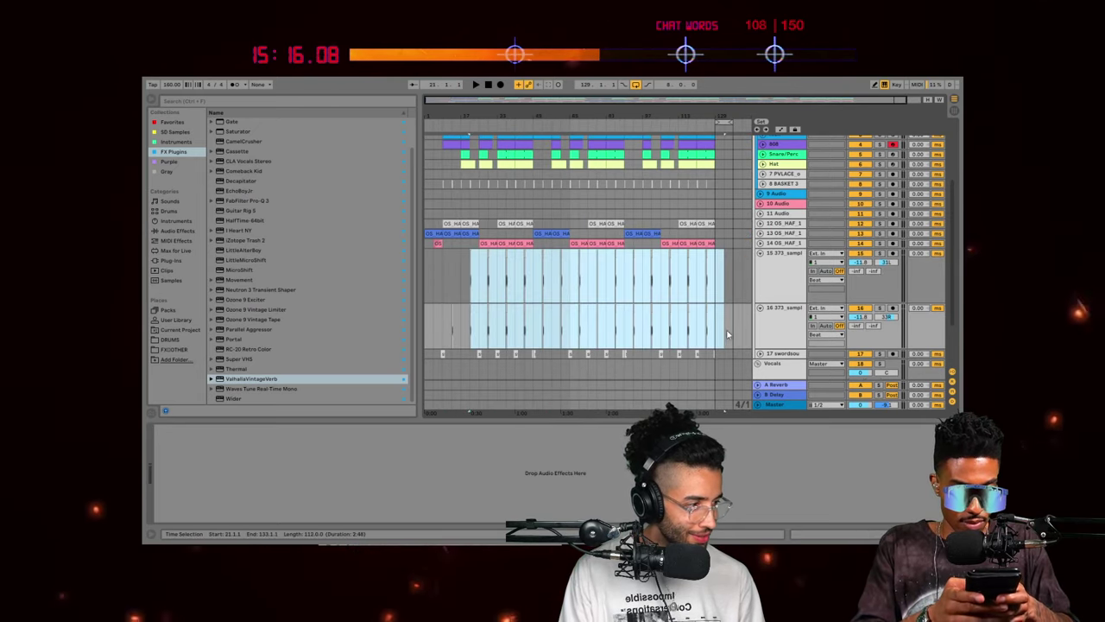
{"action": "key", "text": "Delete"}
{"action": "left_click_drag", "start_coordinate": [483, 102], "coordinate": [709, 281]}
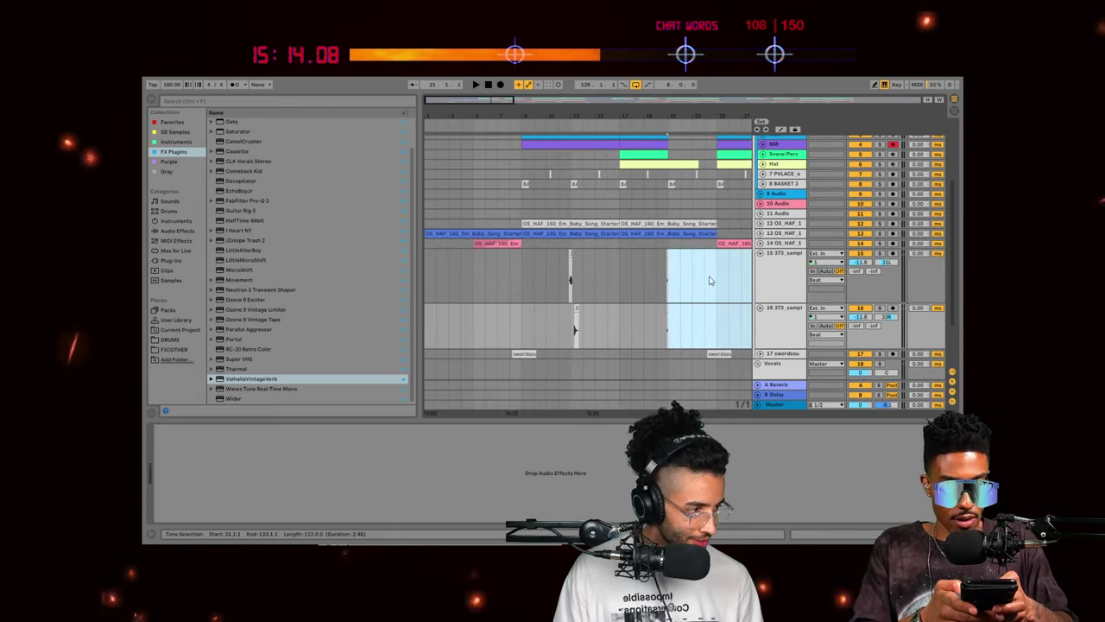
{"action": "left_click_drag", "start_coordinate": [631, 259], "coordinate": [704, 330]}
Step: Play from bar 12 and widen the 373_sample panning to 50L on the original track and 50R on the duplicate
{"action": "left_click", "coordinate": [547, 266]}
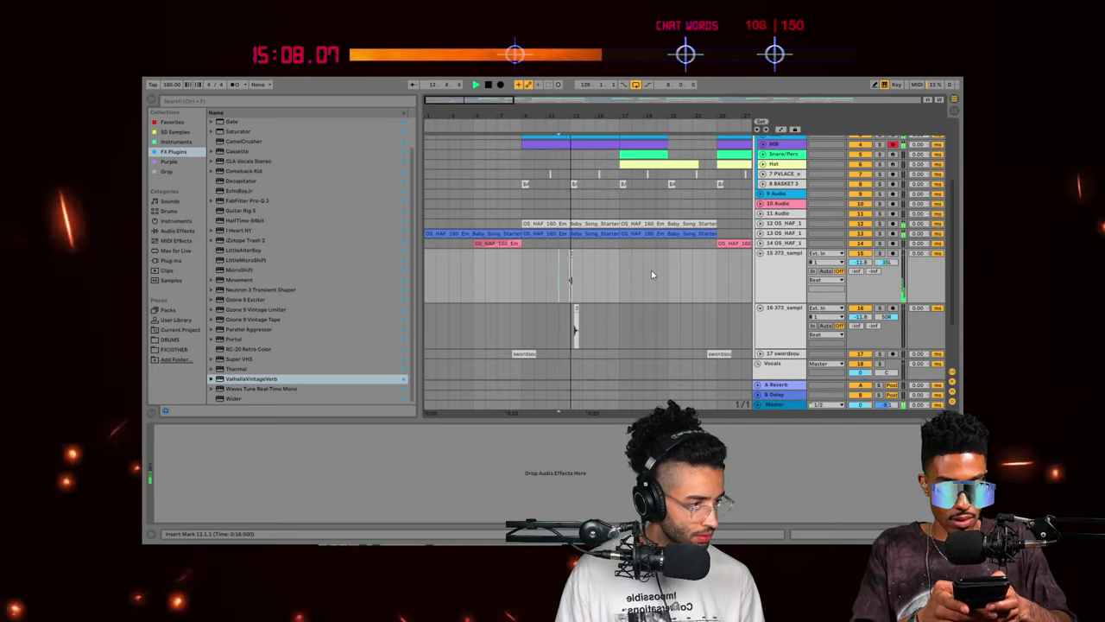
{"action": "left_click_drag", "start_coordinate": [886, 262], "coordinate": [885, 266]}
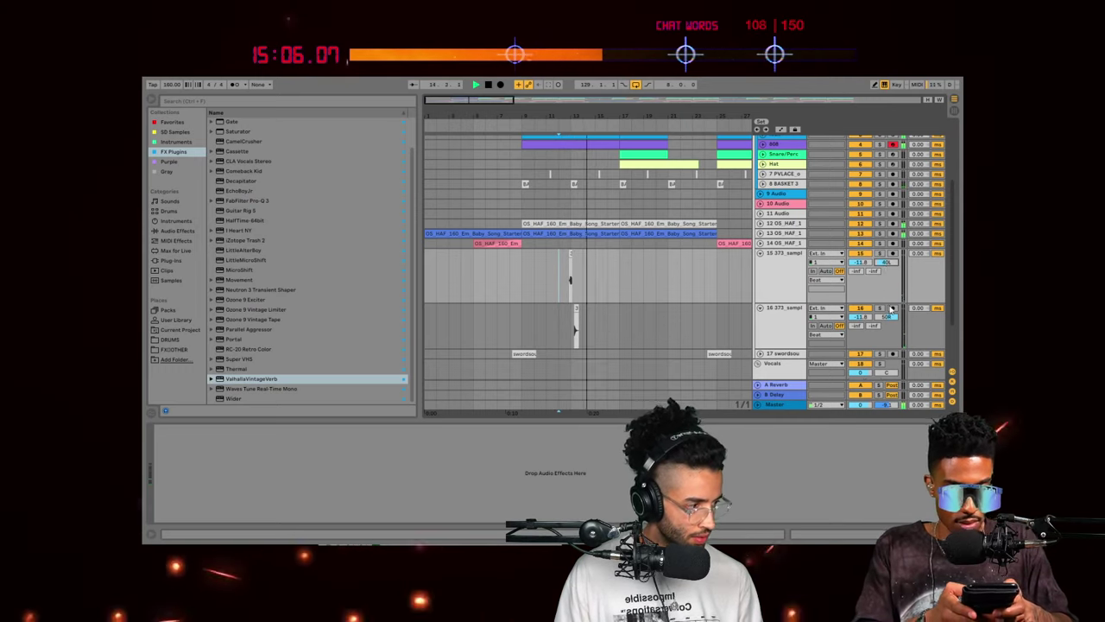
{"action": "left_click_drag", "start_coordinate": [513, 100], "coordinate": [581, 99]}
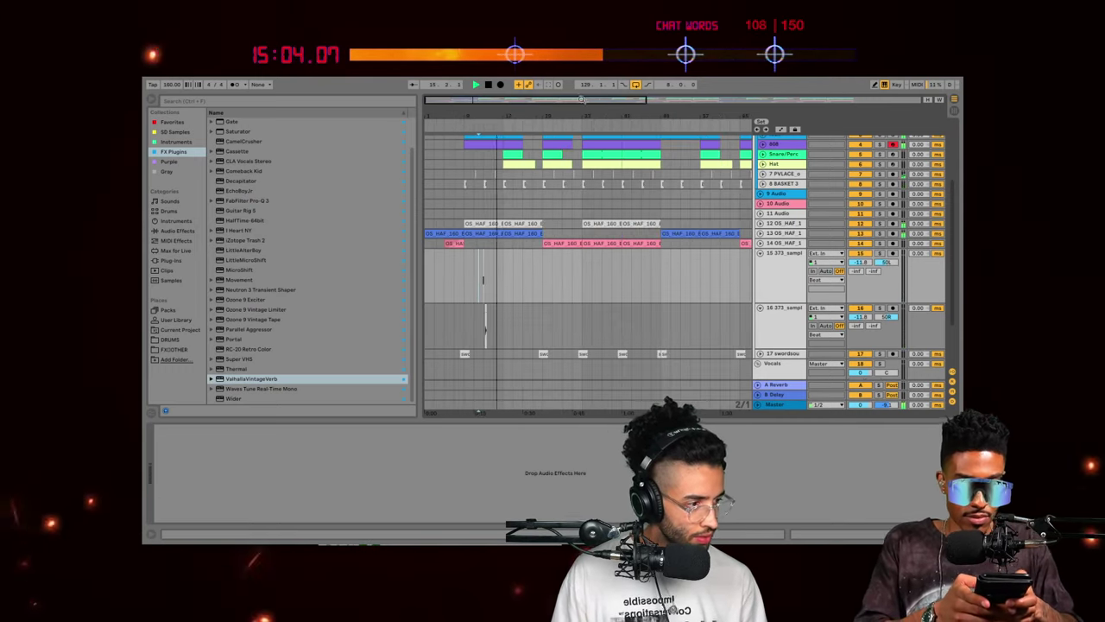
Step: Duplicate the bar 9 to 17 section of both 373_sample tracks repeatedly until it fills the arrangement up to bar 129
{"action": "left_click_drag", "start_coordinate": [464, 266], "coordinate": [510, 318]}
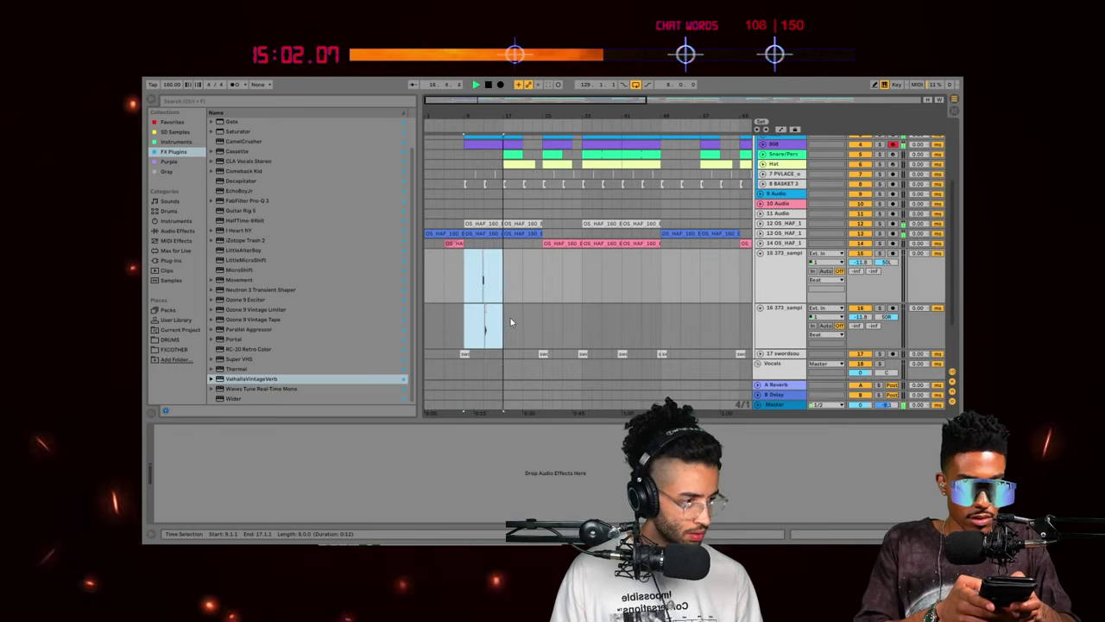
{"action": "key", "text": "ctrl+d"}
{"action": "key", "text": "ctrl+d"}
{"action": "key", "text": "ctrl+d"}
{"action": "key", "text": "ctrl+d"}
{"action": "key", "text": "ctrl+d"}
{"action": "key", "text": "ctrl+d"}
{"action": "key", "text": "ctrl+d"}
{"action": "key", "text": "ctrl+d"}
{"action": "key", "text": "ctrl+d"}
{"action": "key", "text": "ctrl+d"}
{"action": "key", "text": "ctrl+d"}
{"action": "key", "text": "ctrl+d"}
{"action": "key", "text": "ctrl+d"}
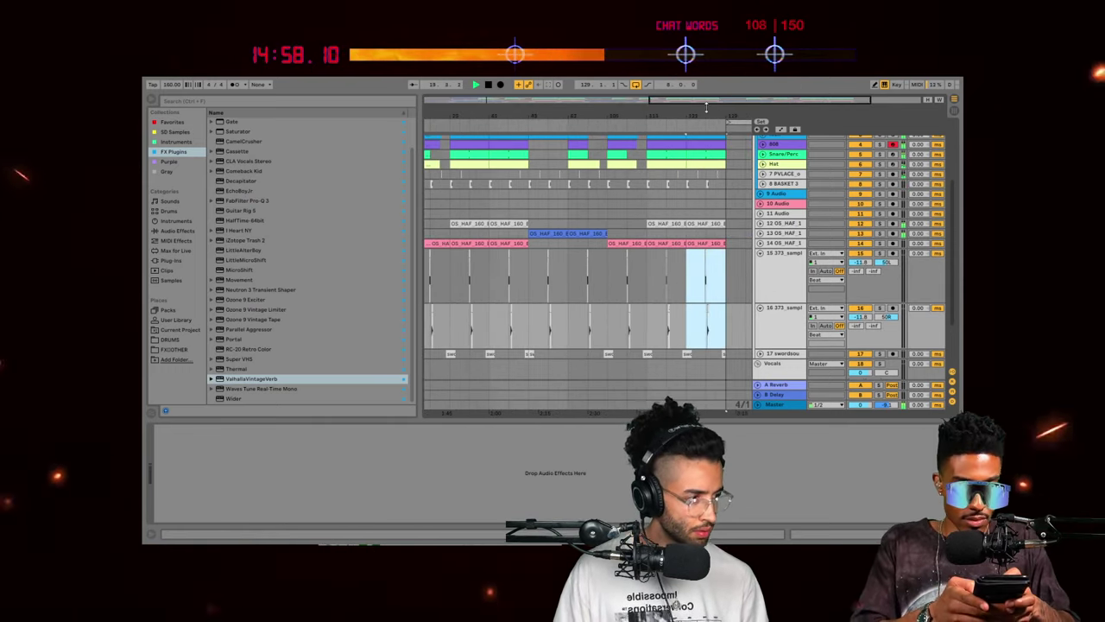
Step: Collapse both 373_sample tracks and group them together
{"action": "left_click_drag", "start_coordinate": [706, 107], "coordinate": [545, 95]}
{"action": "left_click", "coordinate": [759, 309]}
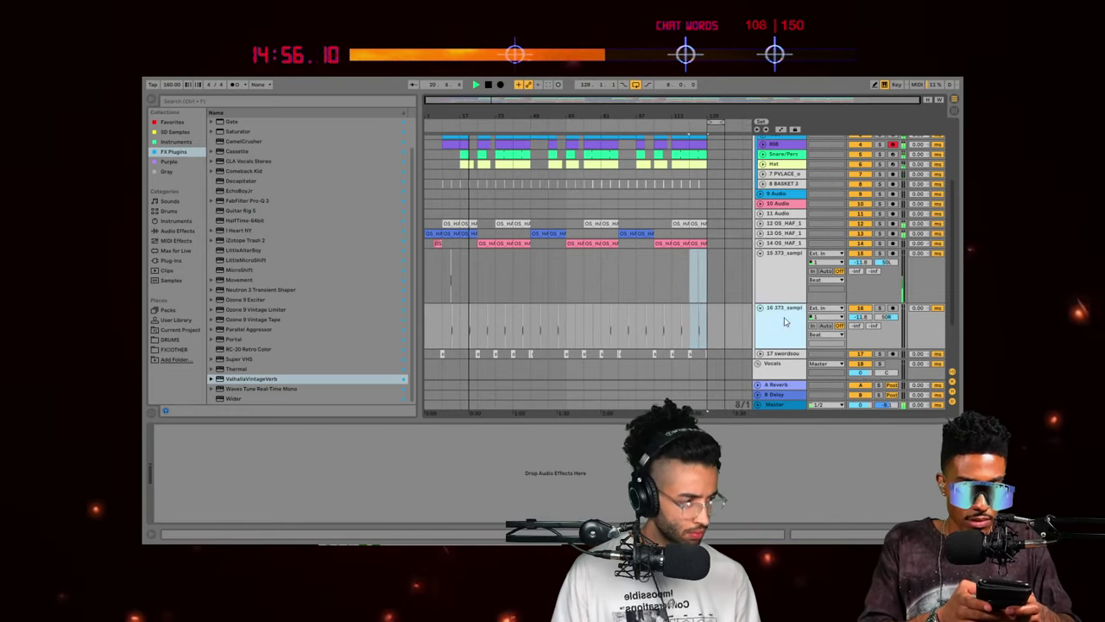
{"action": "scroll", "coordinate": [762, 308], "scroll_direction": "down", "scroll_amount": 5}
{"action": "scroll", "coordinate": [659, 285], "scroll_direction": "up", "scroll_amount": 5}
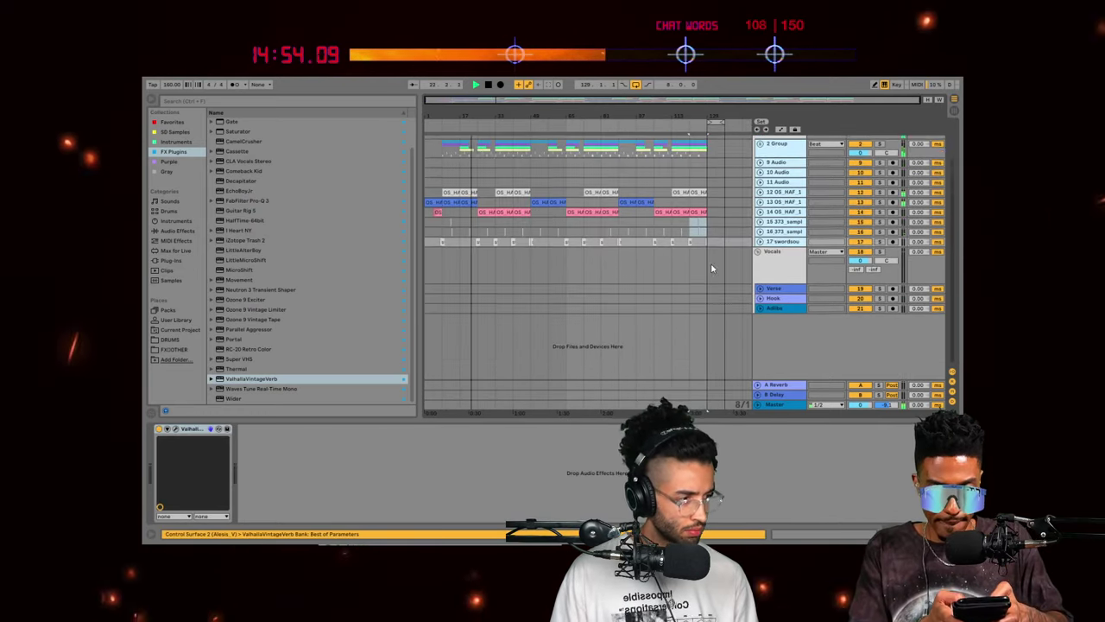
{"action": "left_click", "coordinate": [776, 271]}
{"action": "left_click", "coordinate": [782, 265]}
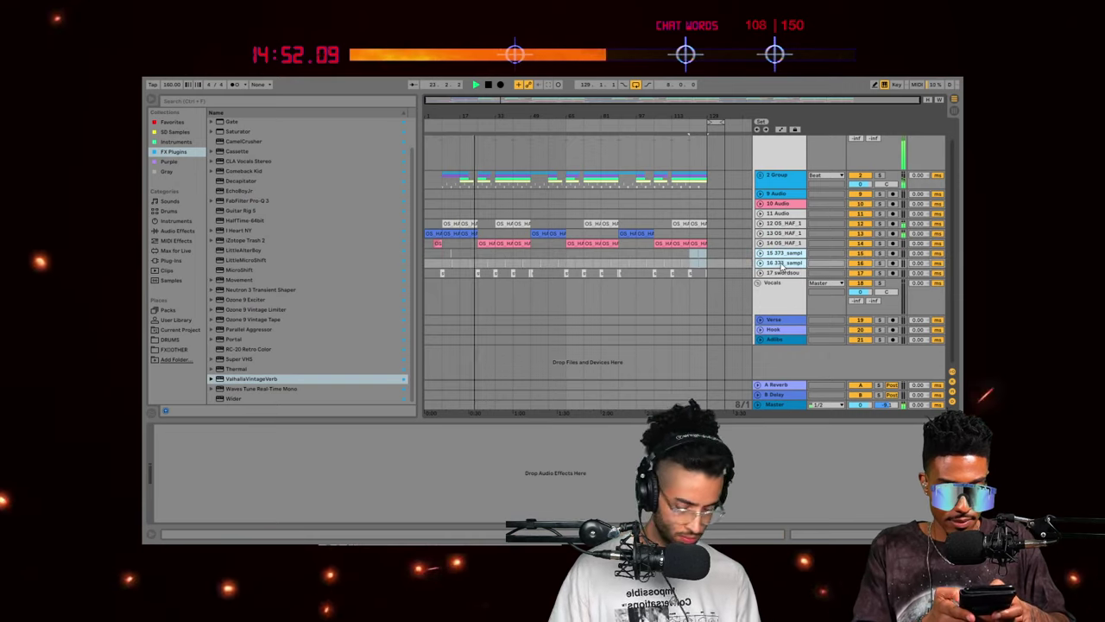
{"action": "key", "text": "ctrl+g"}
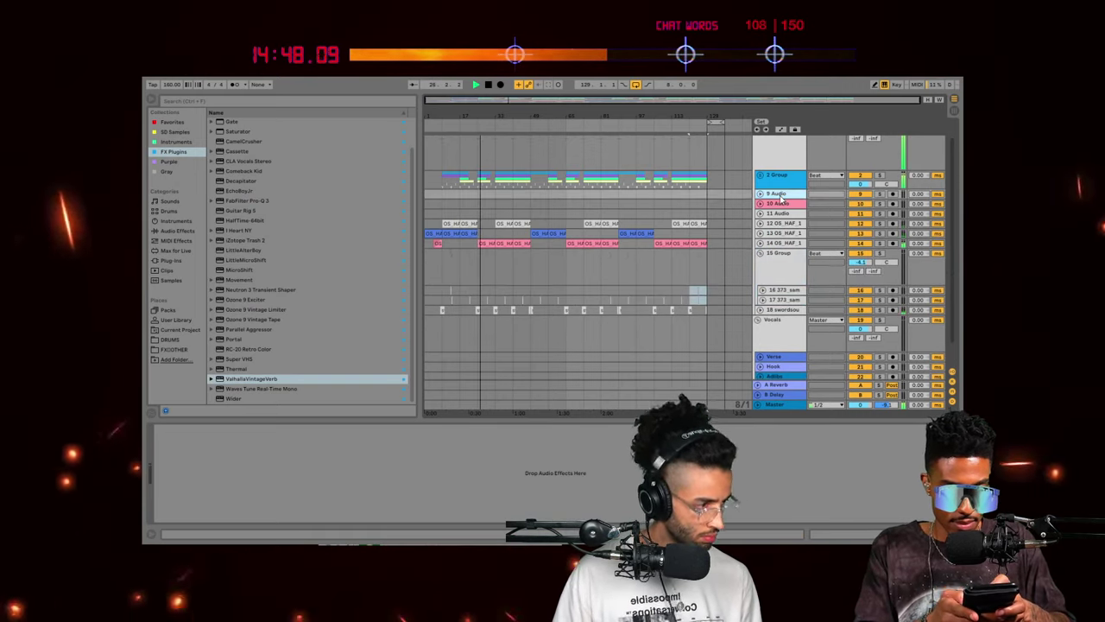
Step: Browse the CYMBAL folder in the DRUMS library and preview sb_cymbal_fx.wav
{"action": "left_click", "coordinate": [773, 181]}
{"action": "left_click", "coordinate": [778, 195]}
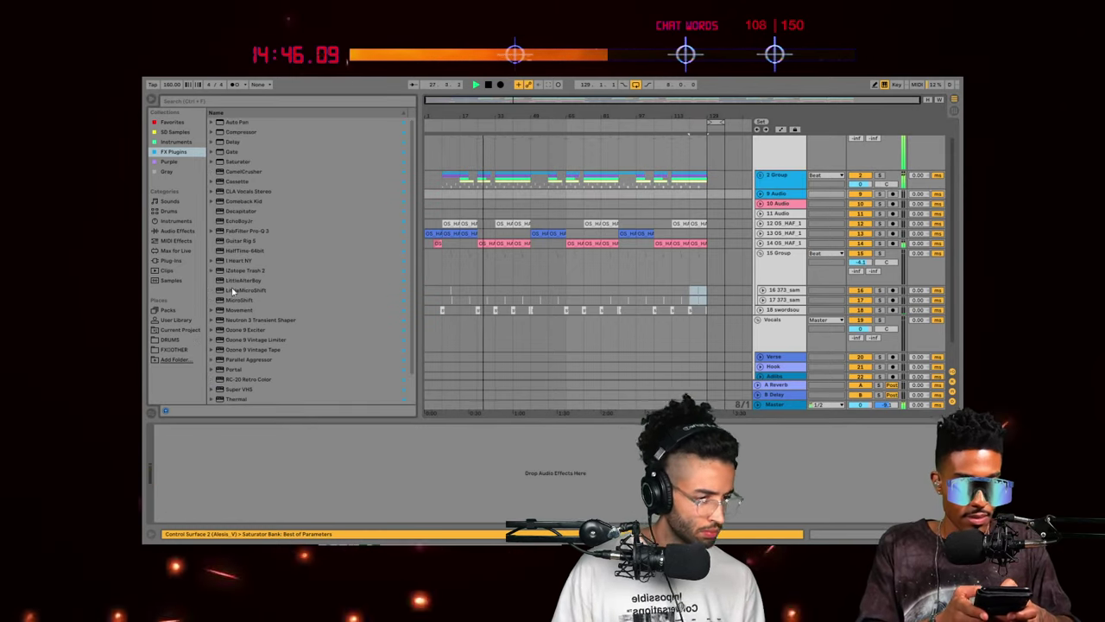
{"action": "left_click", "coordinate": [171, 338]}
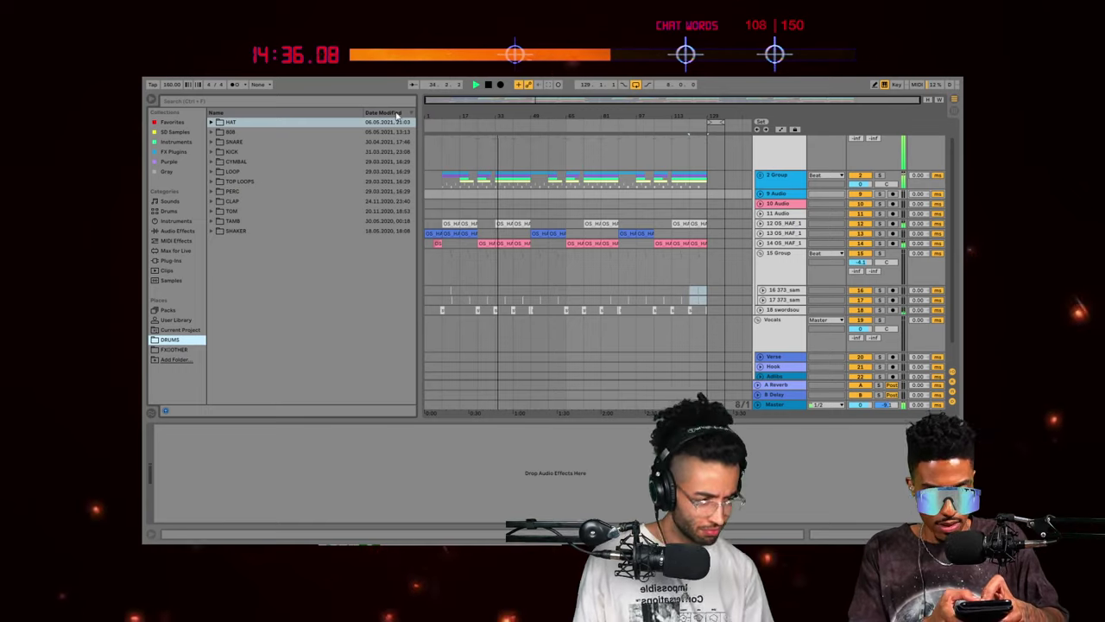
{"action": "left_click", "coordinate": [212, 162]}
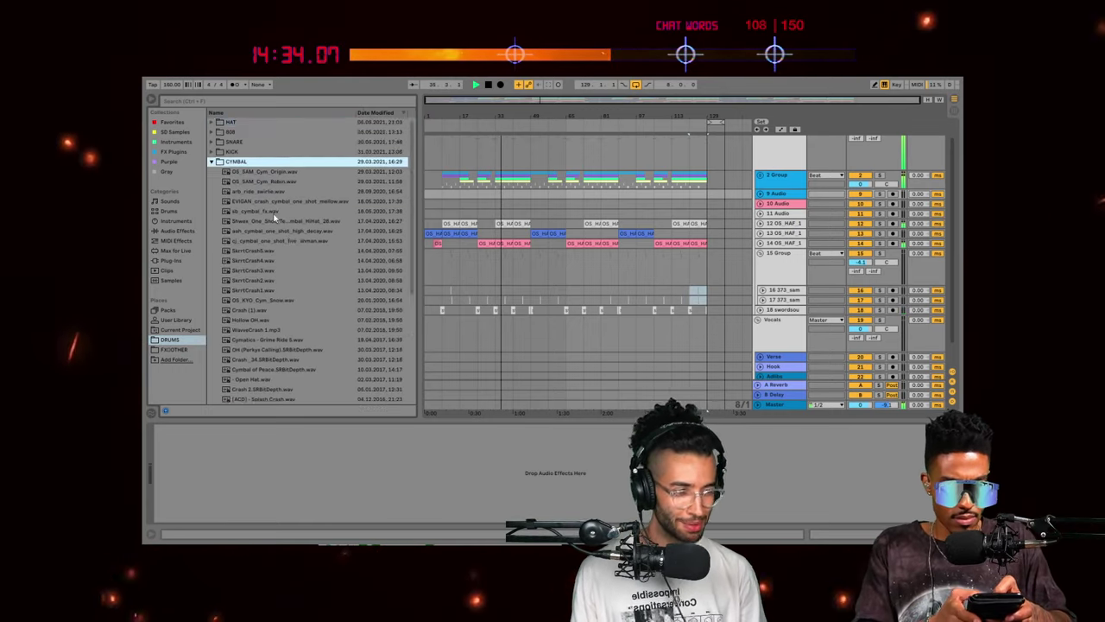
{"action": "scroll", "coordinate": [276, 208], "scroll_direction": "down", "scroll_amount": 1}
{"action": "left_click", "coordinate": [282, 191]}
{"action": "scroll", "coordinate": [283, 191], "scroll_direction": "up", "scroll_amount": 1}
{"action": "left_click", "coordinate": [283, 192]}
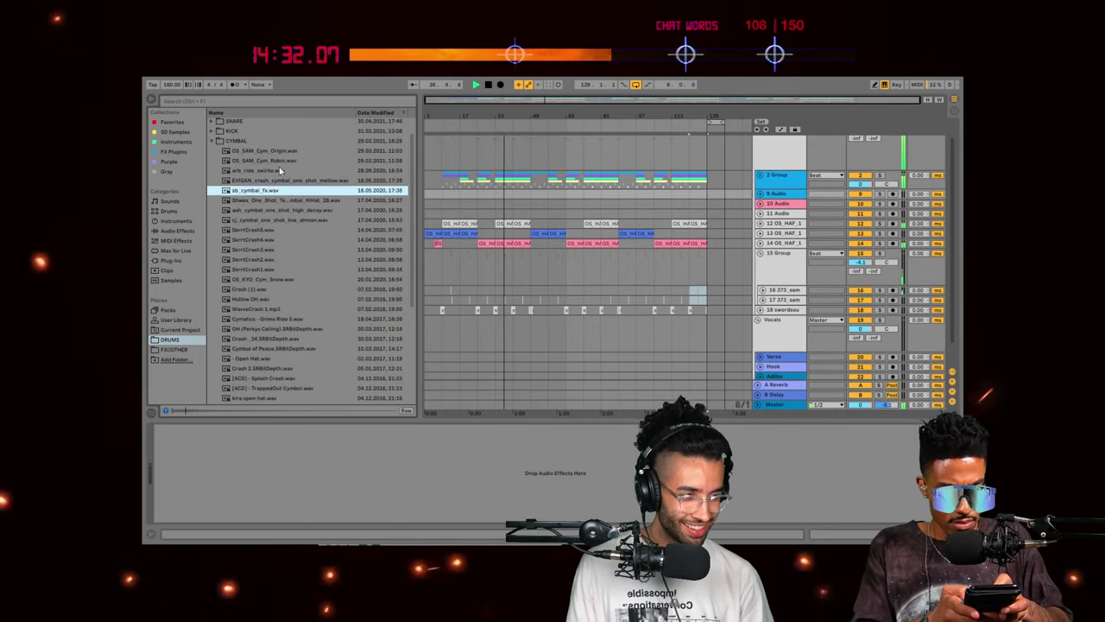
Step: Place sb_cymbal_fx.wav at bar 9 on the 9 Audio track and lower the track's volume to -14.8 dB
{"action": "key", "text": "space"}
{"action": "left_click_drag", "start_coordinate": [274, 191], "coordinate": [447, 195]}
{"action": "left_click", "coordinate": [762, 195]}
{"action": "key", "text": "space"}
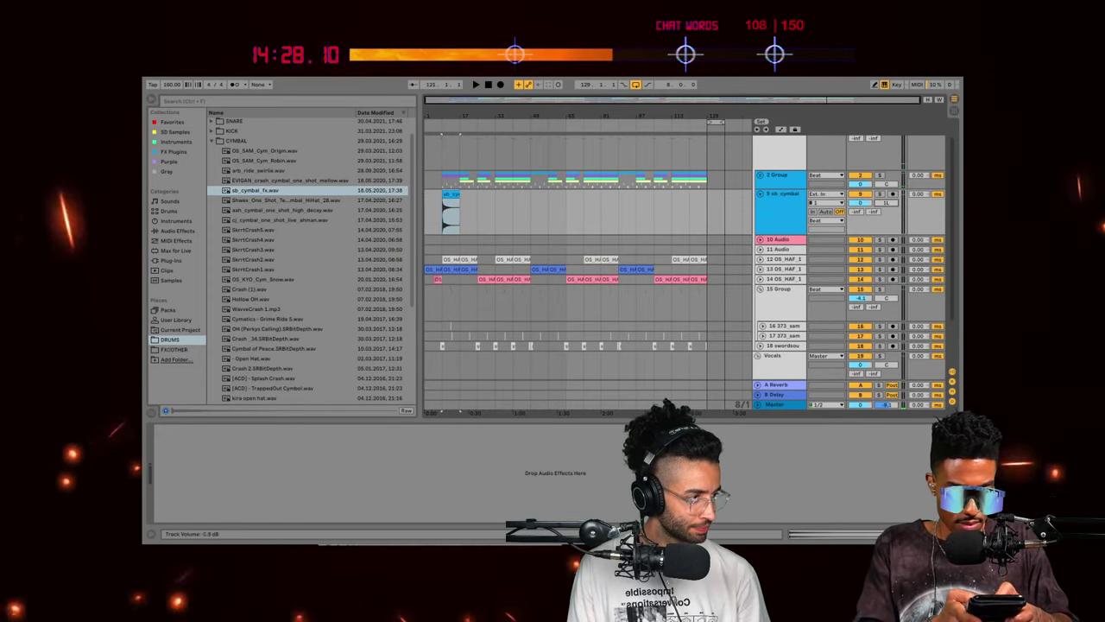
{"action": "left_click_drag", "start_coordinate": [863, 202], "coordinate": [862, 215]}
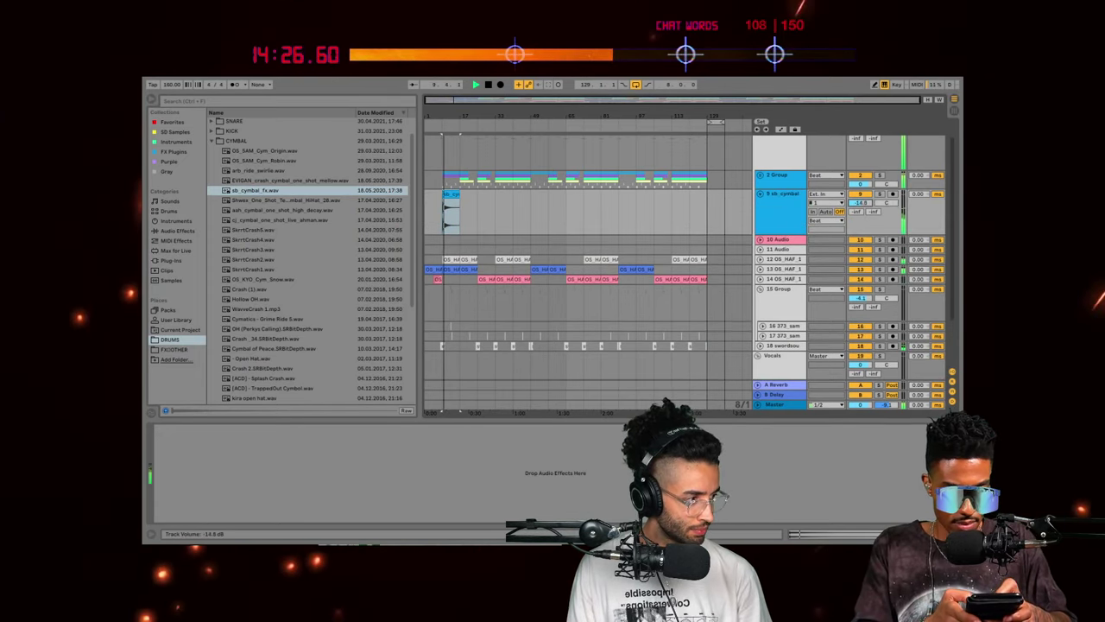
Step: Copy the sb_cymbal_fx clip to bars 33, 49, 73, 89 and 113 on the same track
{"action": "left_click", "coordinate": [450, 195]}
{"action": "key", "text": "ctrl+c"}
{"action": "left_click", "coordinate": [498, 200]}
{"action": "key", "text": "ctrl+v"}
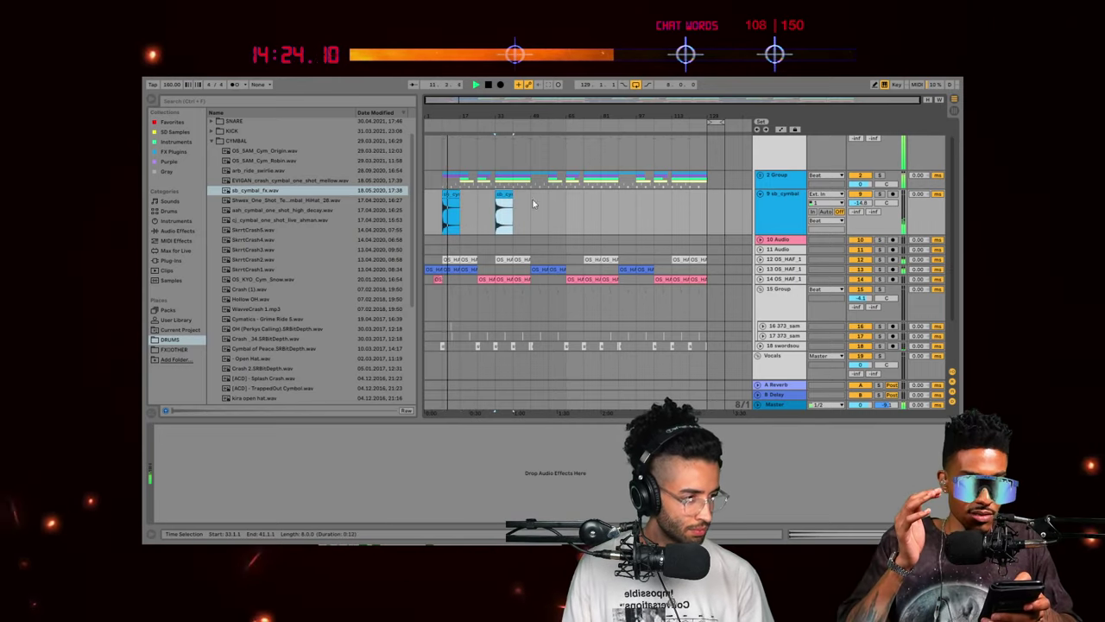
{"action": "left_click", "coordinate": [549, 204]}
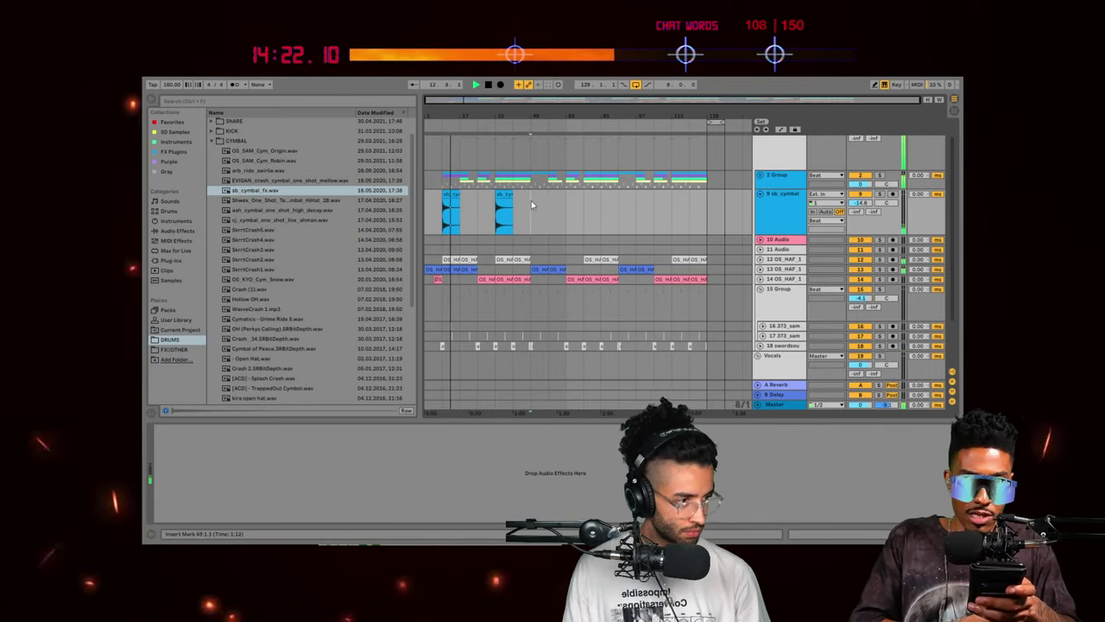
{"action": "key", "text": "ctrl+v"}
{"action": "left_click", "coordinate": [591, 201]}
{"action": "key", "text": "ctrl+v"}
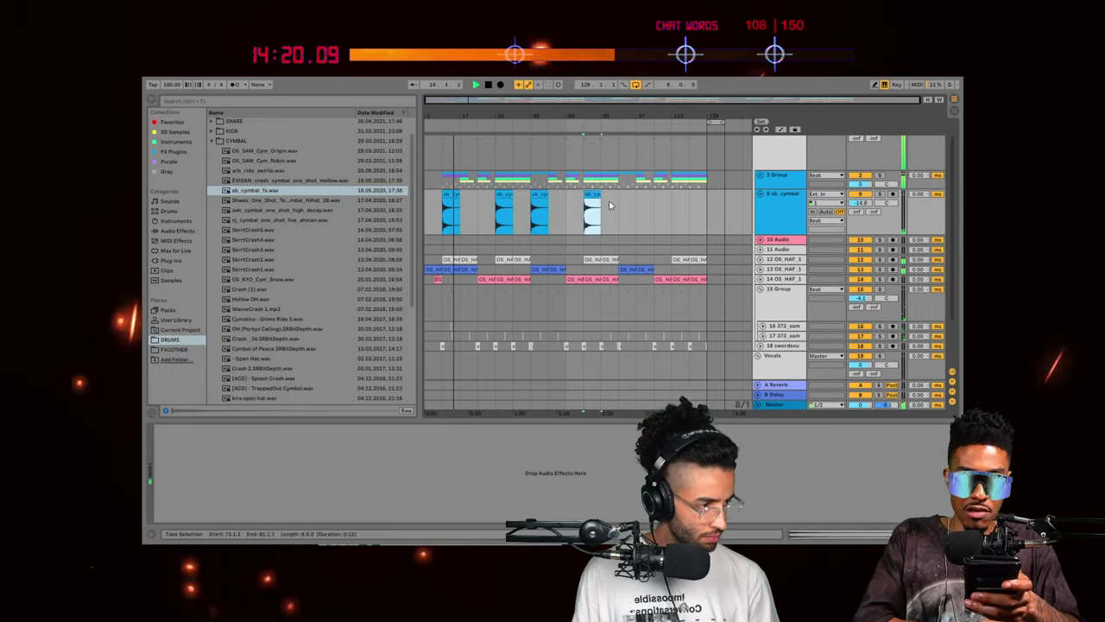
{"action": "key", "text": "ctrl+v"}
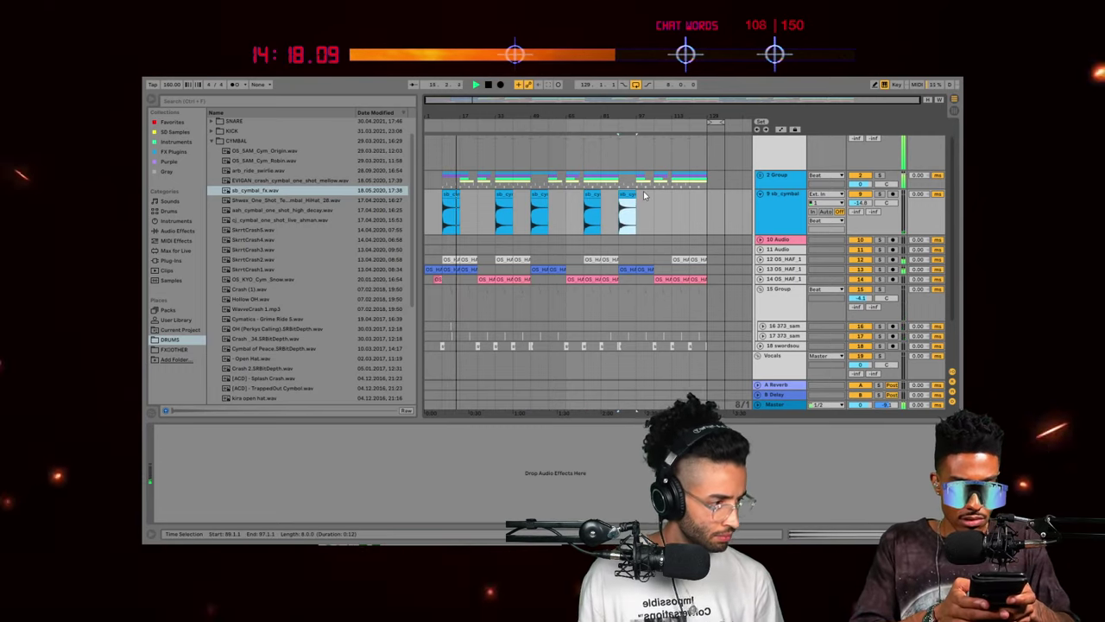
{"action": "key", "text": "ctrl+v"}
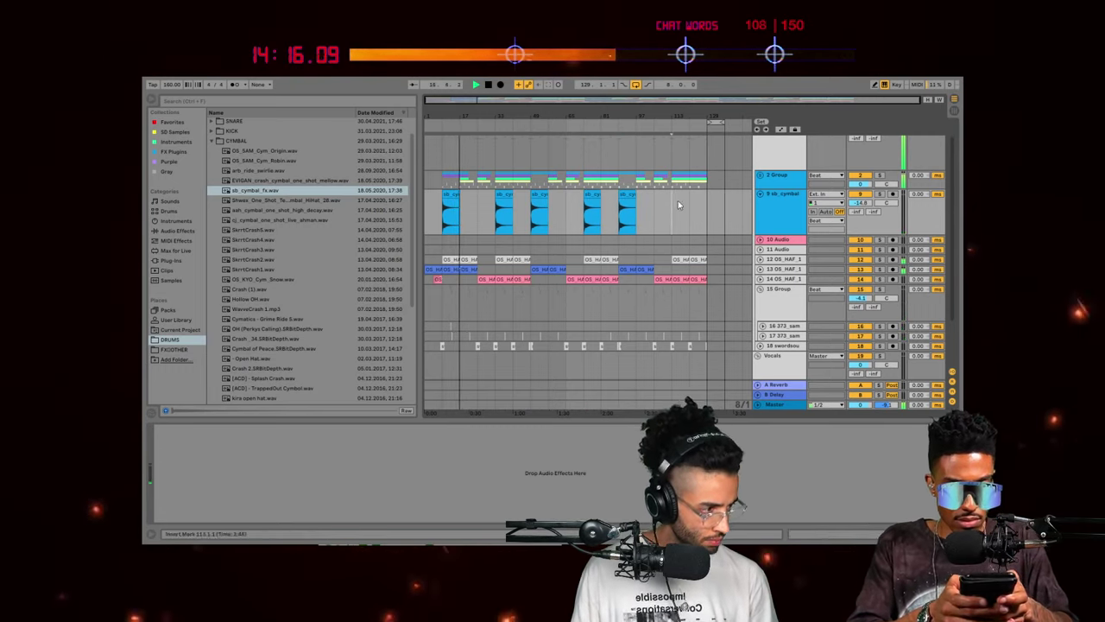
{"action": "left_click", "coordinate": [798, 212]}
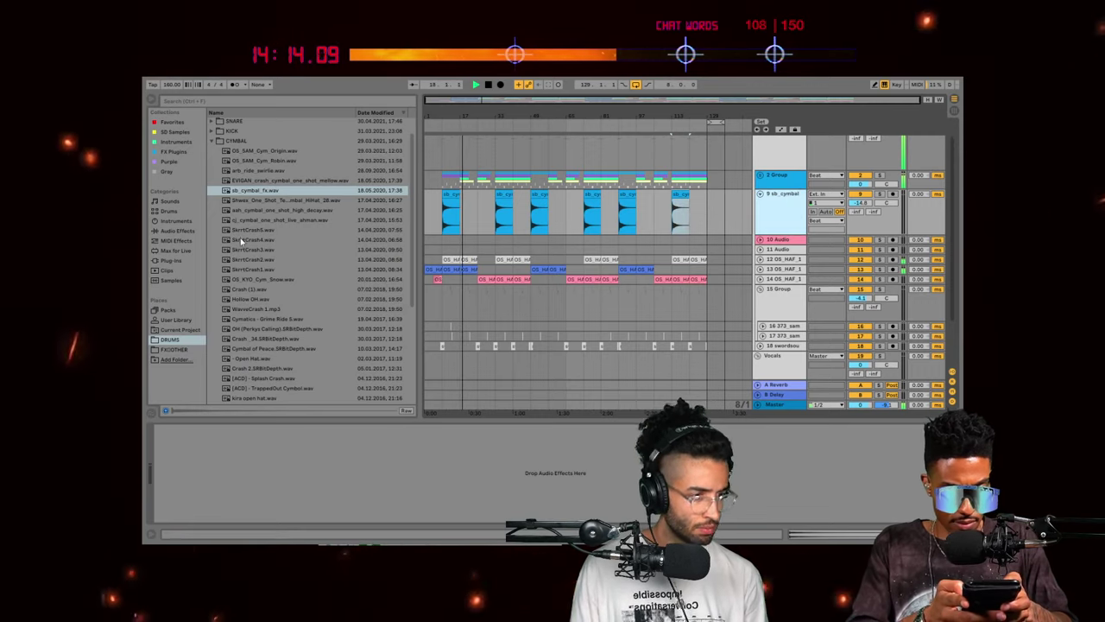
Step: Preview the SkrrtCrash samples and place SkrrtCrash4.wav at bar 25 on the 10 Audio track
{"action": "left_click", "coordinate": [293, 251]}
{"action": "left_click", "coordinate": [275, 261]}
{"action": "left_click", "coordinate": [271, 250]}
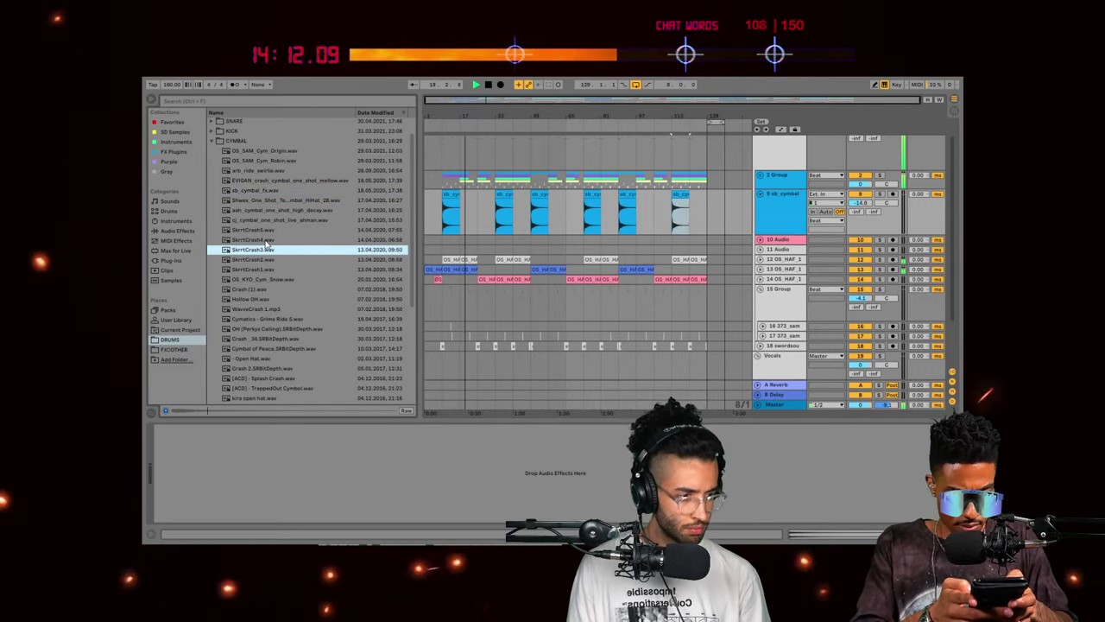
{"action": "left_click", "coordinate": [289, 239]}
{"action": "left_click", "coordinate": [268, 231]}
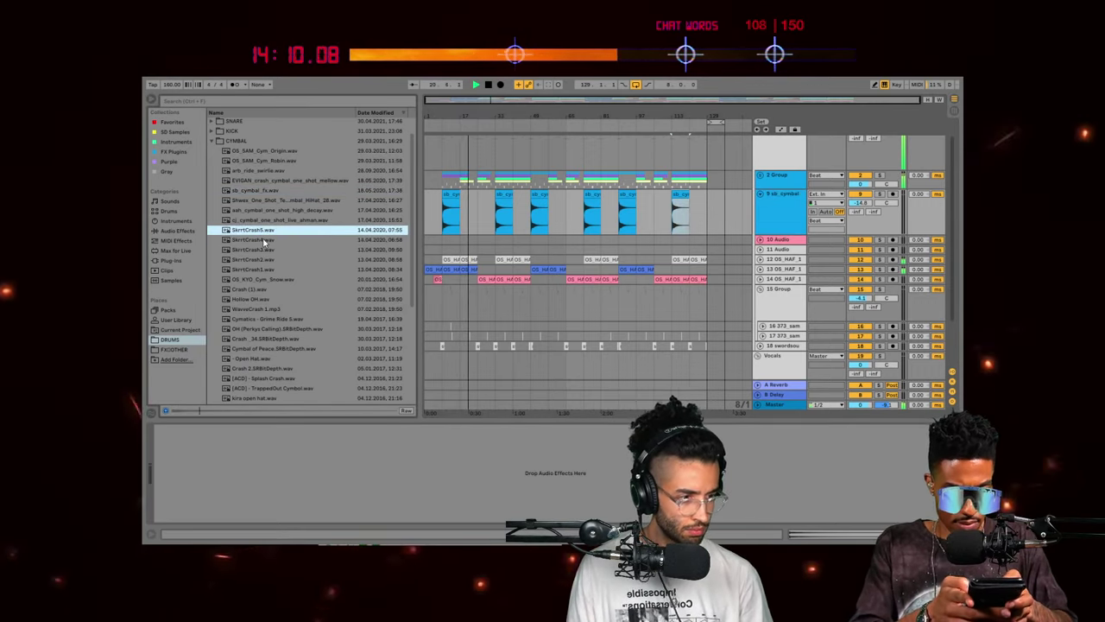
{"action": "left_click", "coordinate": [265, 241]}
{"action": "scroll", "coordinate": [437, 232], "scroll_direction": "up", "scroll_amount": 5}
{"action": "left_click", "coordinate": [785, 240]}
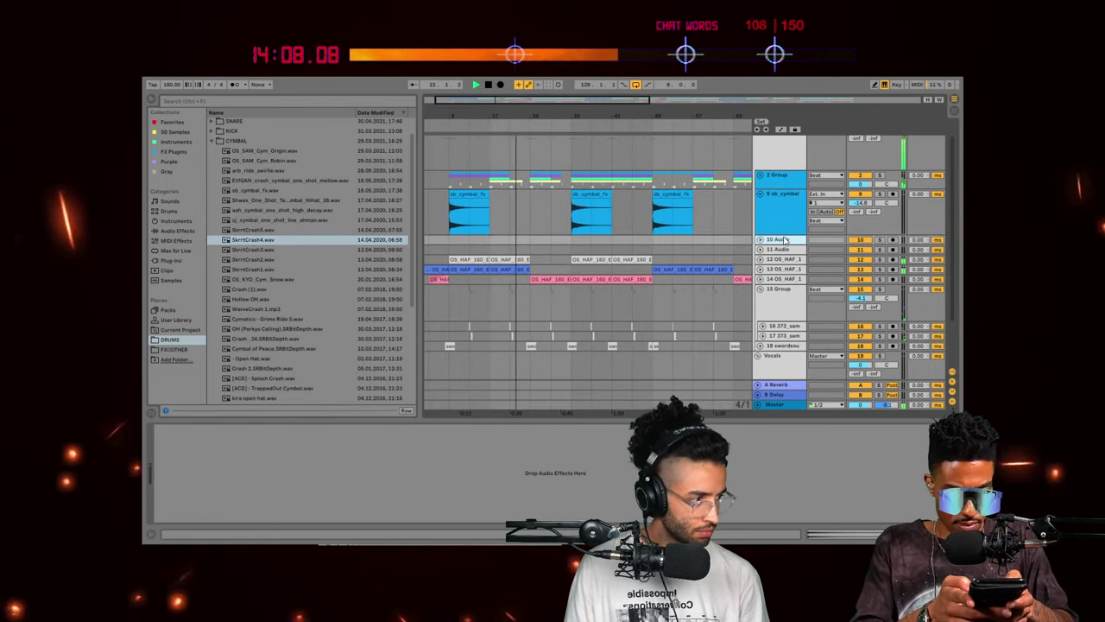
{"action": "left_click_drag", "start_coordinate": [250, 242], "coordinate": [764, 244]}
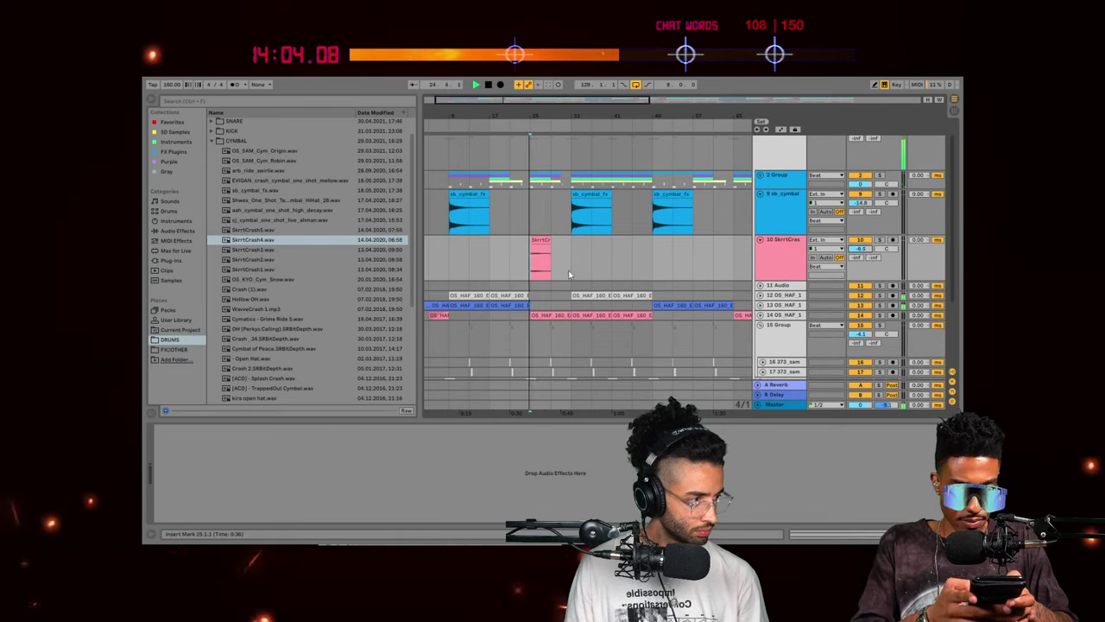
Step: Turn off warping on the SkrrtCrash4 clip at bar 25
{"action": "left_click", "coordinate": [538, 240]}
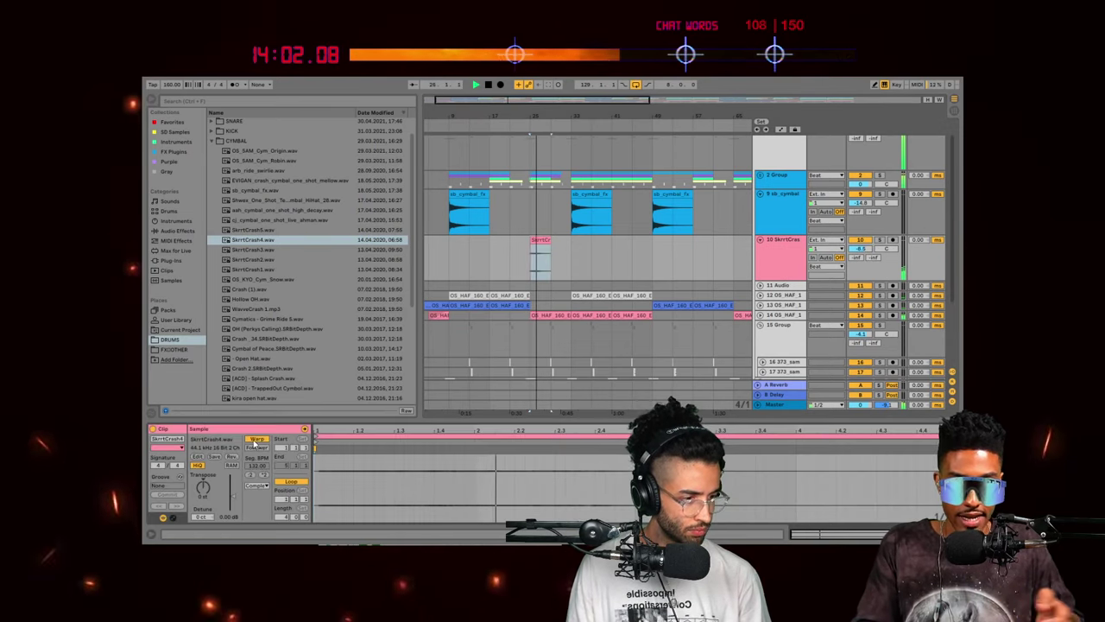
{"action": "left_click", "coordinate": [256, 439]}
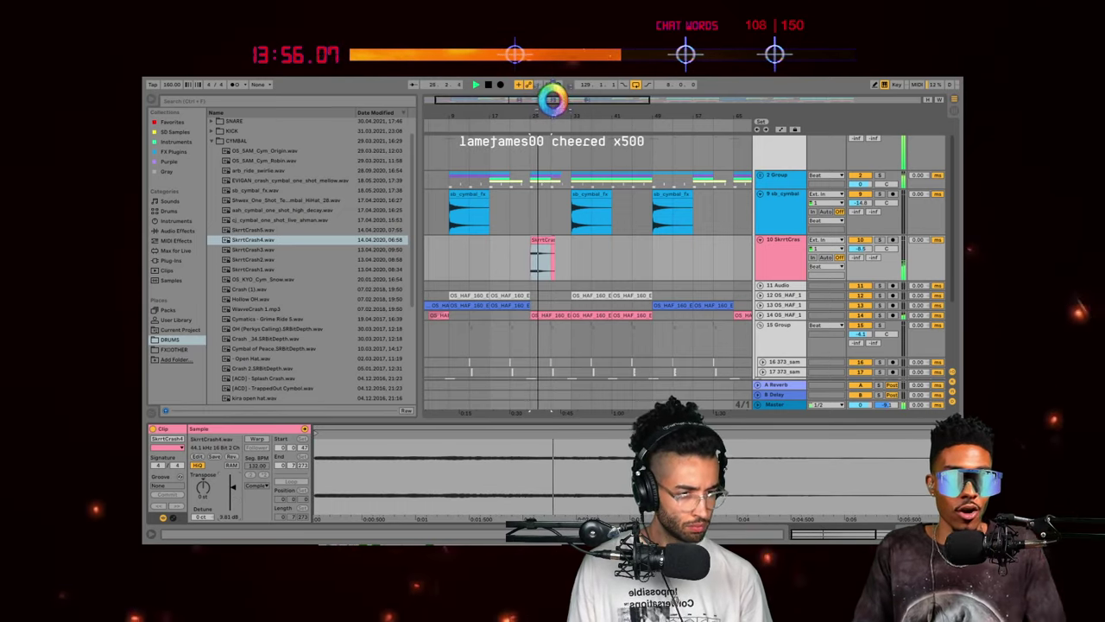
{"action": "left_click", "coordinate": [555, 294]}
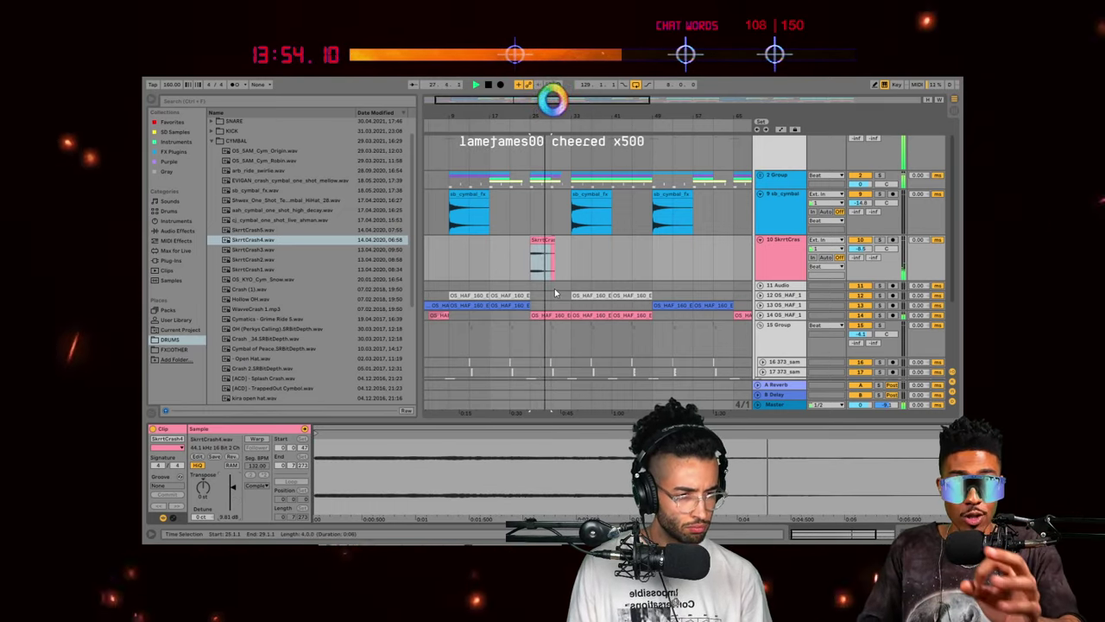
Step: Collapse all the tracks and expand only the sb_cymbal track
{"action": "left_click", "coordinate": [786, 265]}
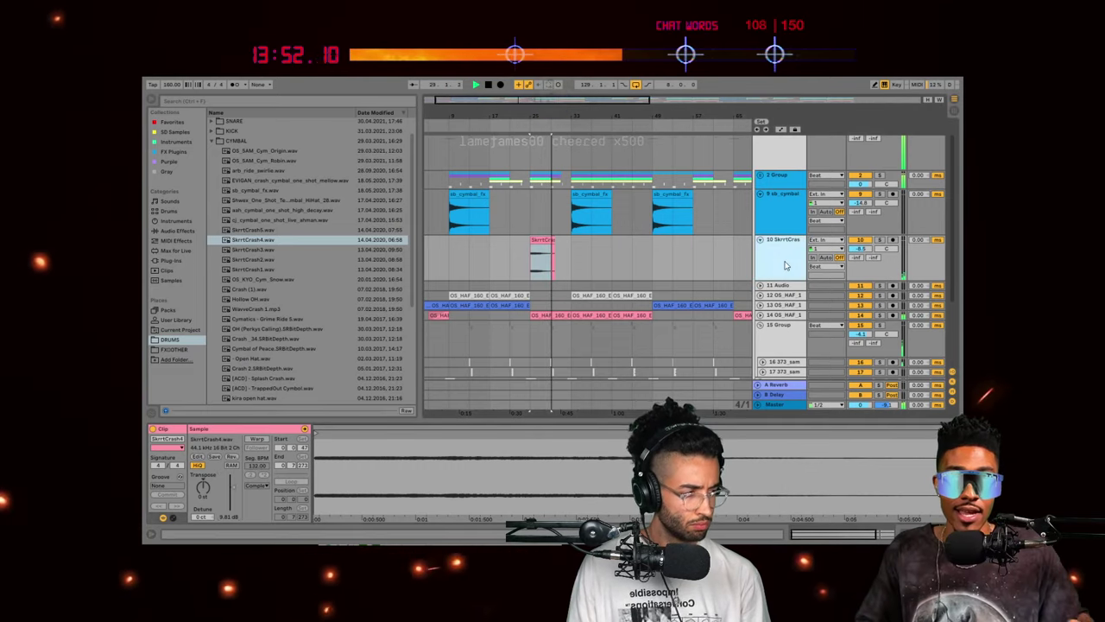
{"action": "key", "text": "alt+u"}
{"action": "double_click", "coordinate": [608, 117]}
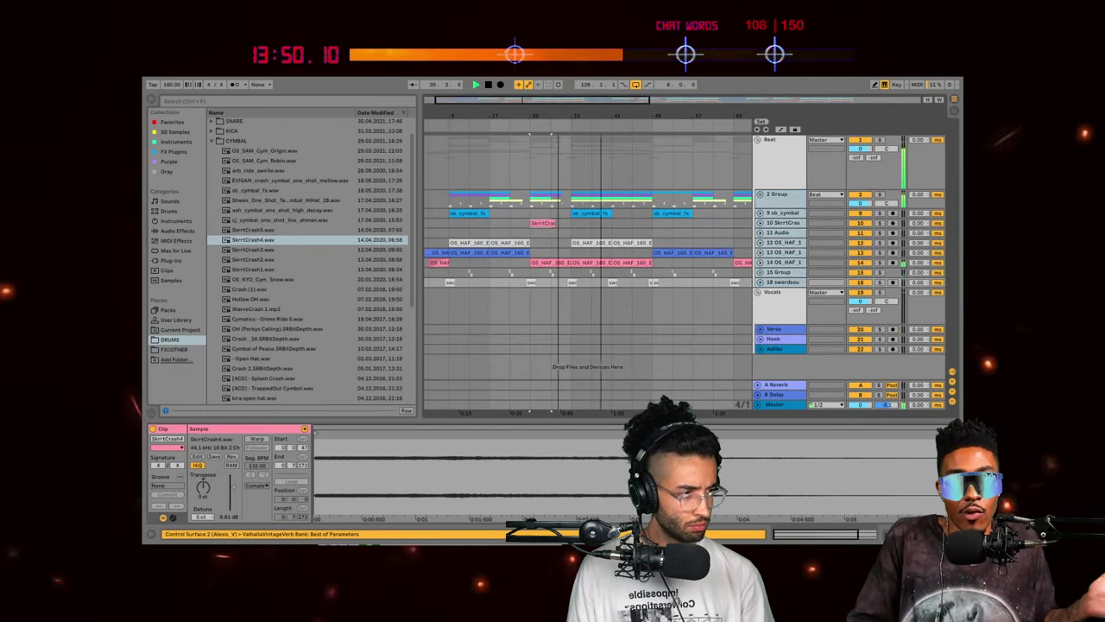
{"action": "left_click", "coordinate": [494, 178]}
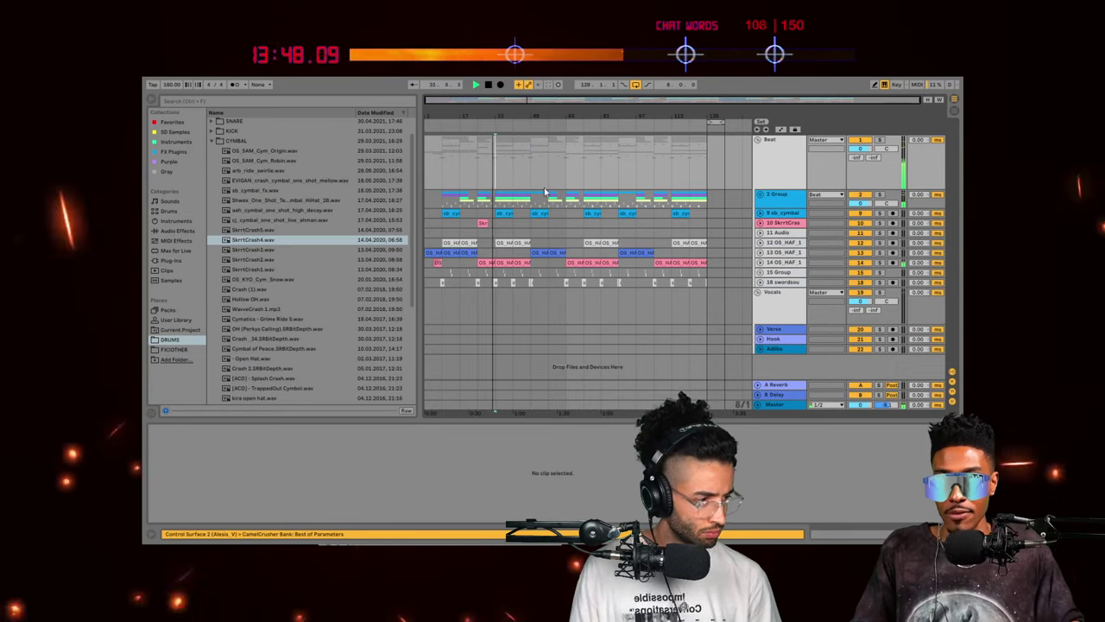
{"action": "left_click", "coordinate": [761, 214]}
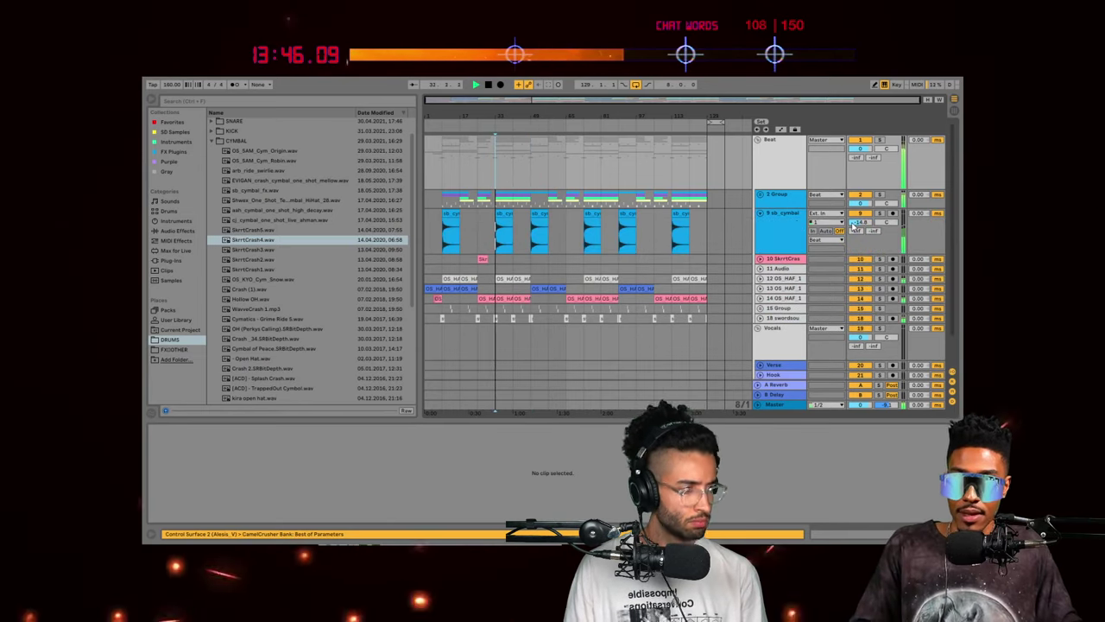
{"action": "left_click", "coordinate": [784, 225]}
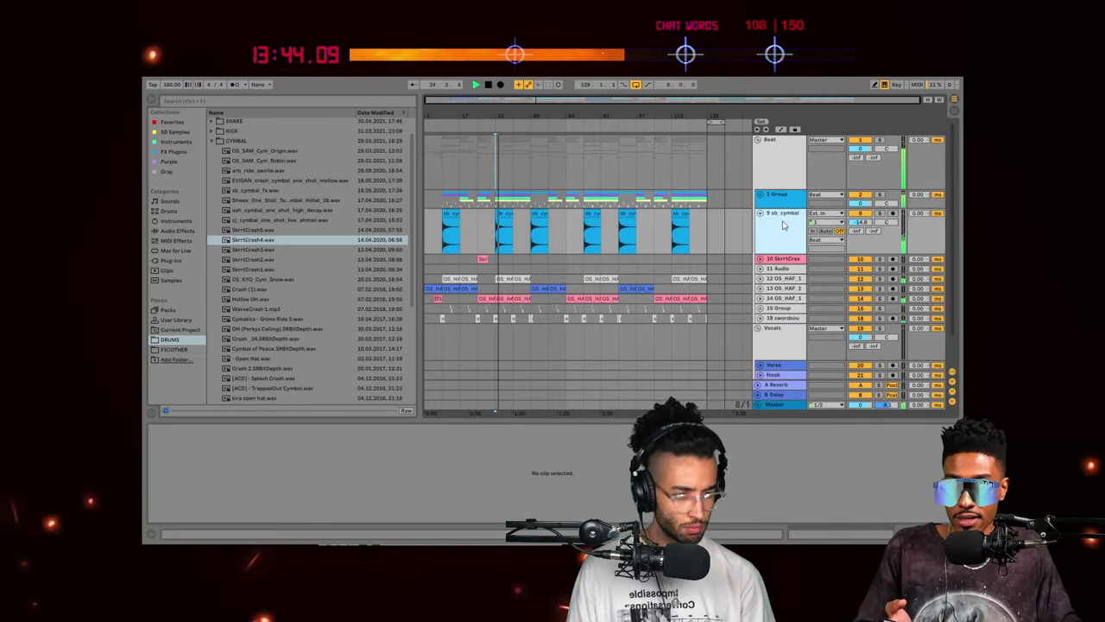
Step: Expand the swordsou track, lower its volume to -13.5 dB and collapse it again
{"action": "left_click", "coordinate": [784, 319]}
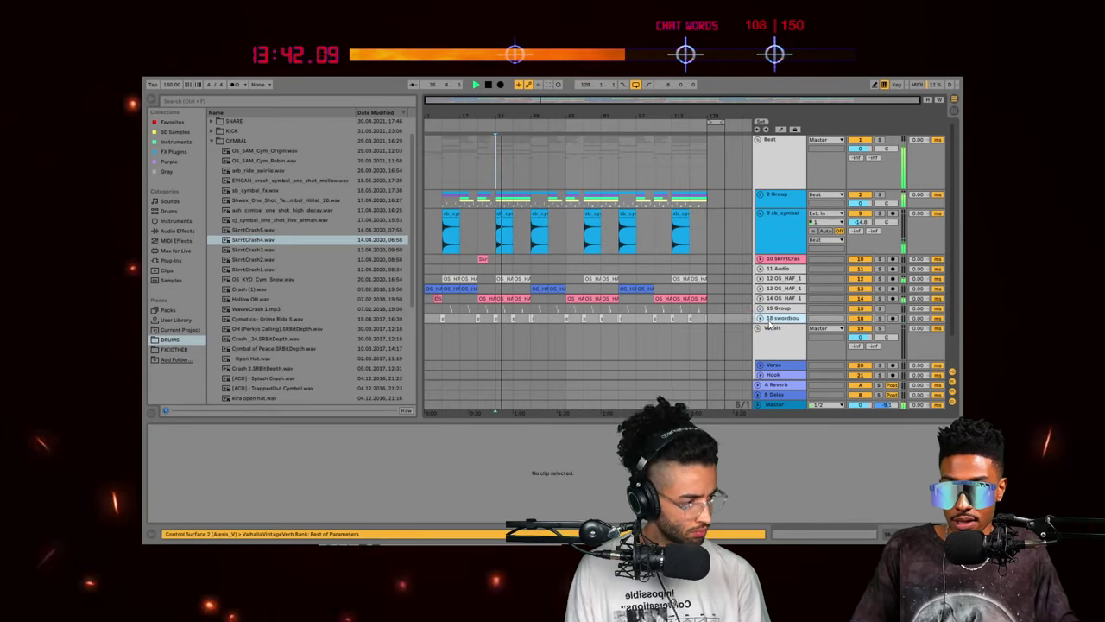
{"action": "left_click", "coordinate": [760, 319]}
{"action": "left_click_drag", "start_coordinate": [860, 327], "coordinate": [859, 332]}
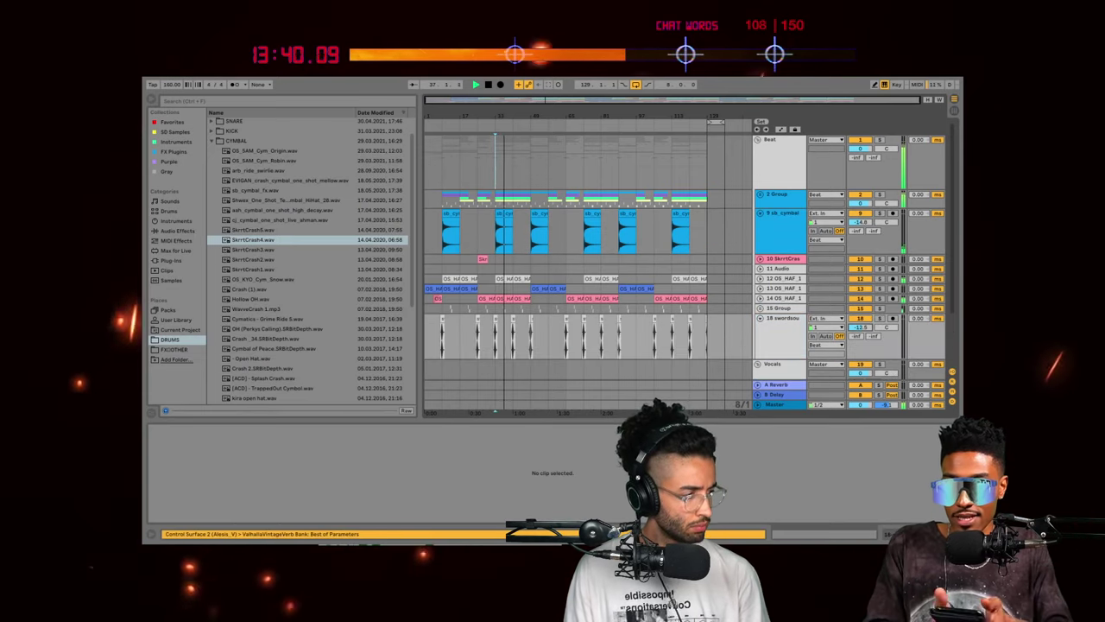
{"action": "left_click", "coordinate": [784, 318]}
{"action": "left_click", "coordinate": [761, 319]}
Step: Stop playback with the insert marker at bar 129 and collapse all the tracks
{"action": "left_click", "coordinate": [711, 322]}
{"action": "key", "text": "space"}
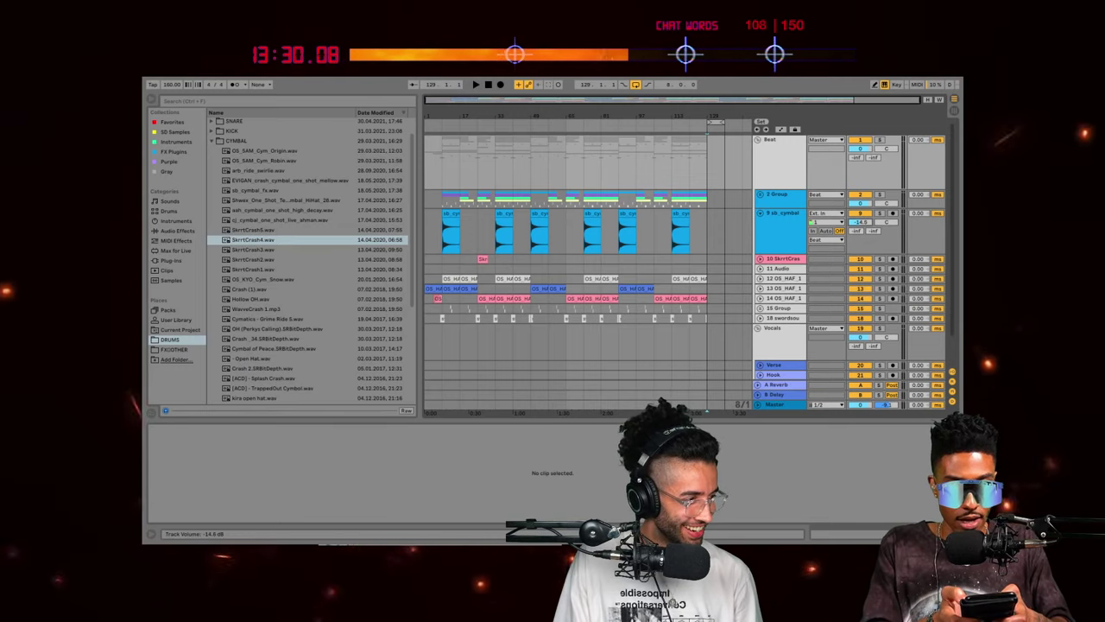
{"action": "left_click", "coordinate": [775, 228]}
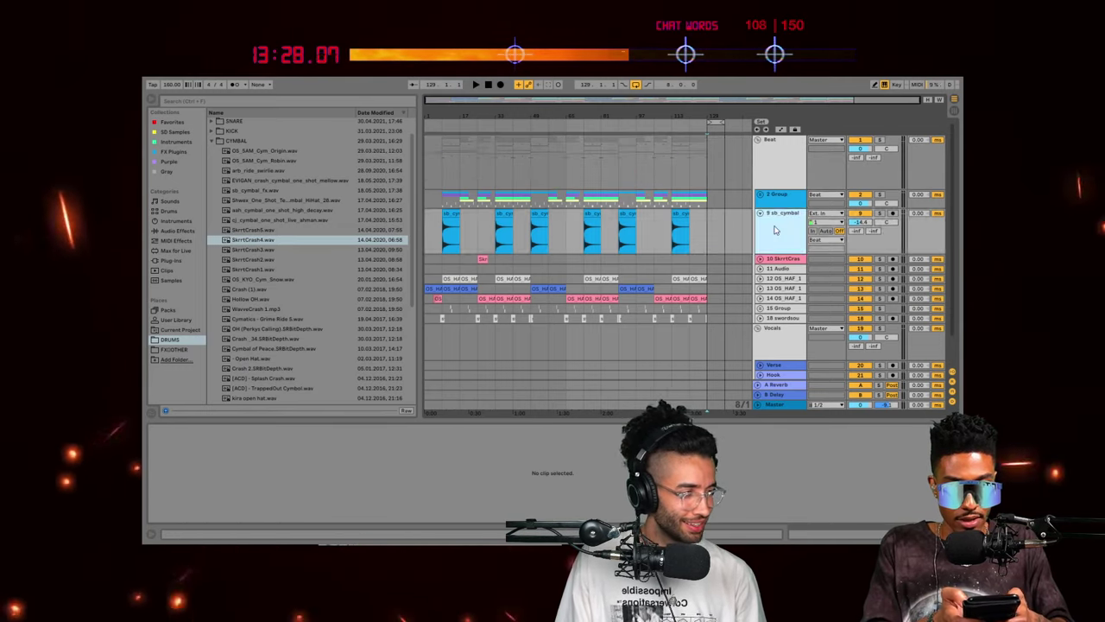
{"action": "key", "text": "ctrl+a"}
{"action": "key", "text": "u"}
{"action": "left_click_drag", "start_coordinate": [444, 198], "coordinate": [720, 265]}
{"action": "left_click", "coordinate": [702, 306]}
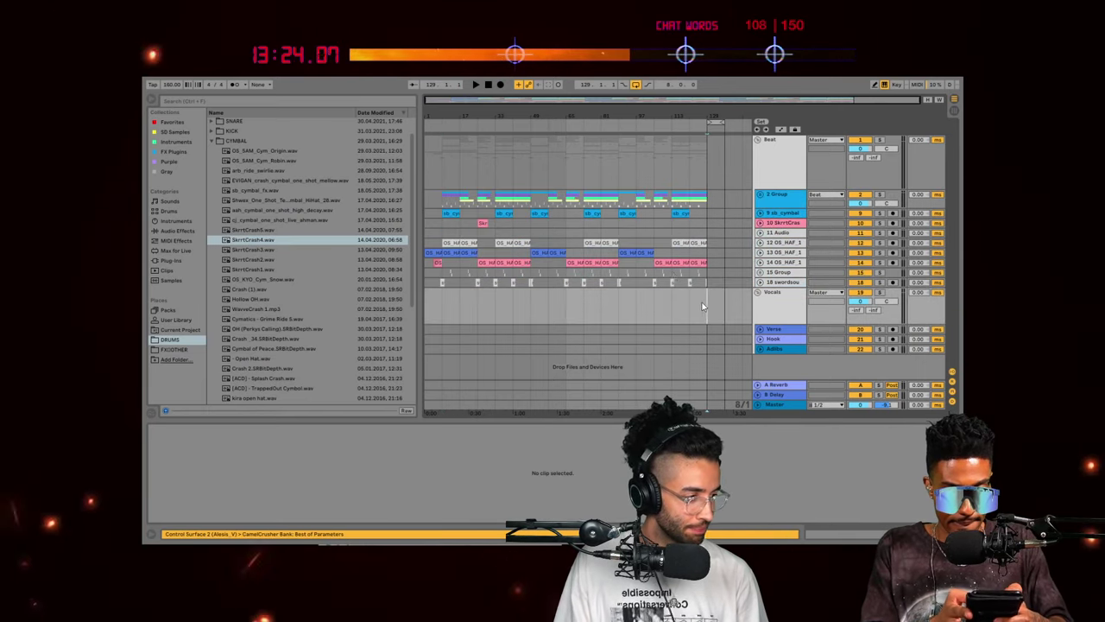
Step: Play the whole arrangement from bar 1
{"action": "left_click", "coordinate": [442, 197]}
{"action": "left_click", "coordinate": [428, 200]}
{"action": "key", "text": "space"}
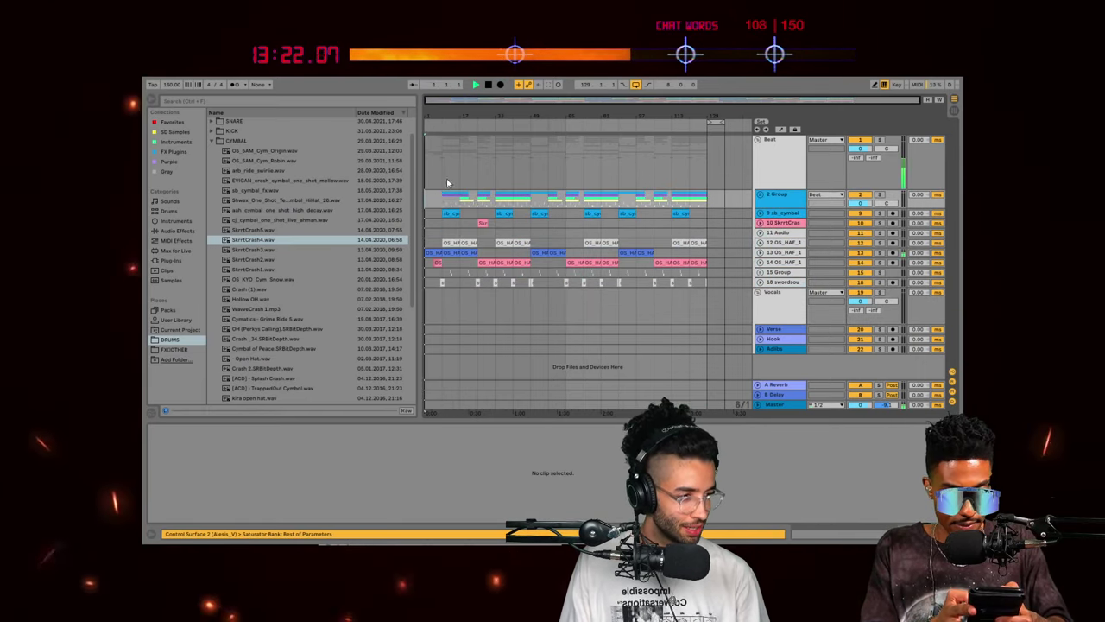
{"action": "key", "text": "plus"}
{"action": "key", "text": "plus"}
{"action": "left_click", "coordinate": [443, 221]}
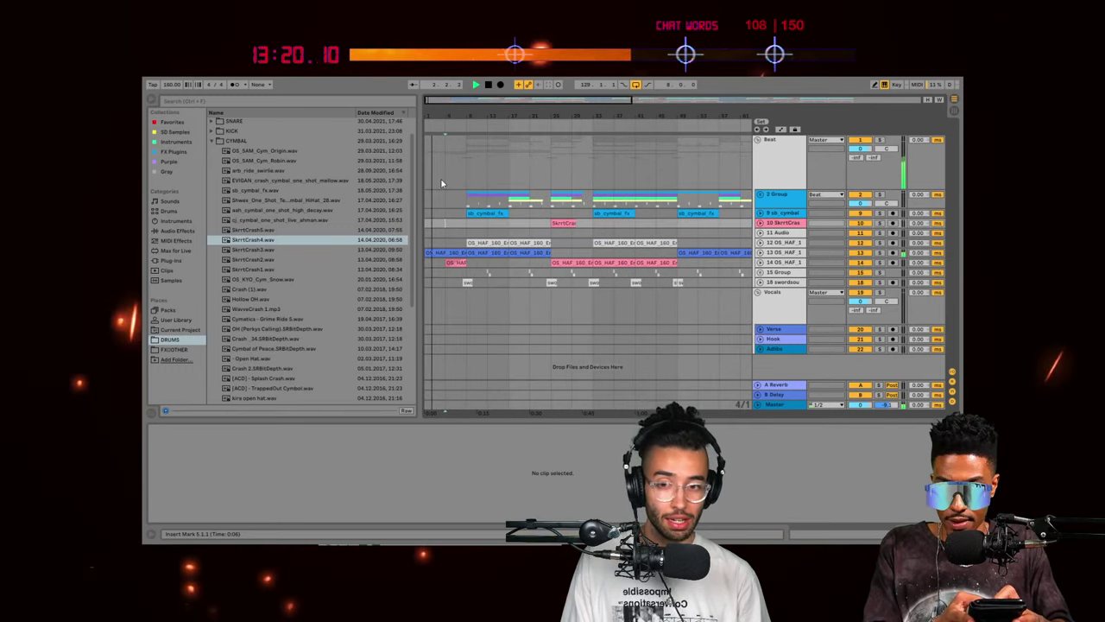
{"action": "double_click", "coordinate": [505, 98]}
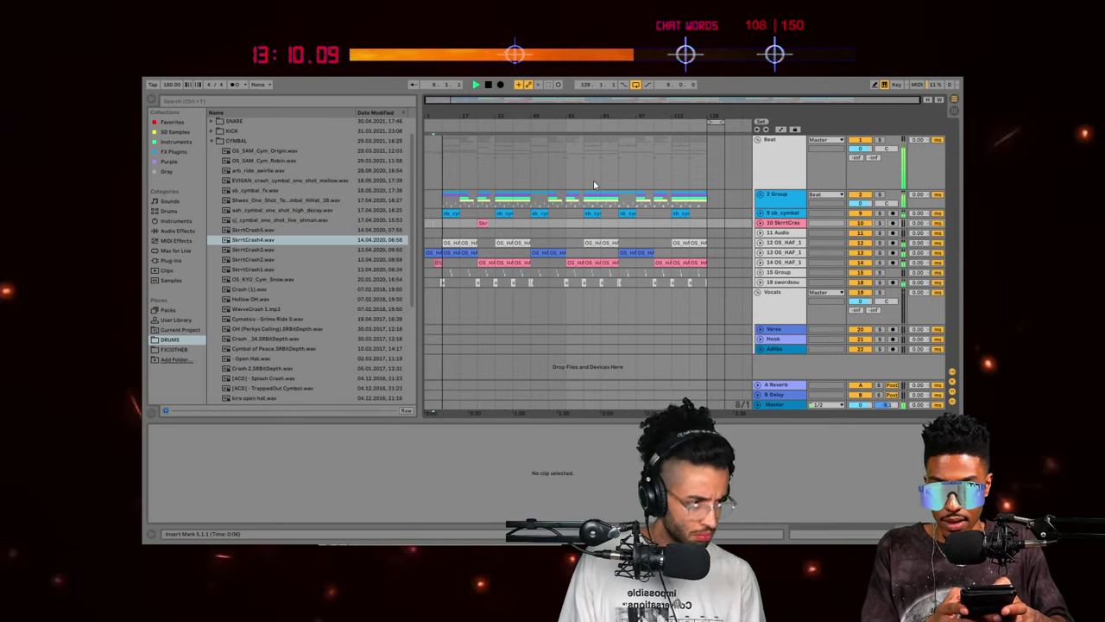
Step: Delete the first two OS_HAF clips on track 12, between bars 9 and 25
{"action": "left_click", "coordinate": [450, 244]}
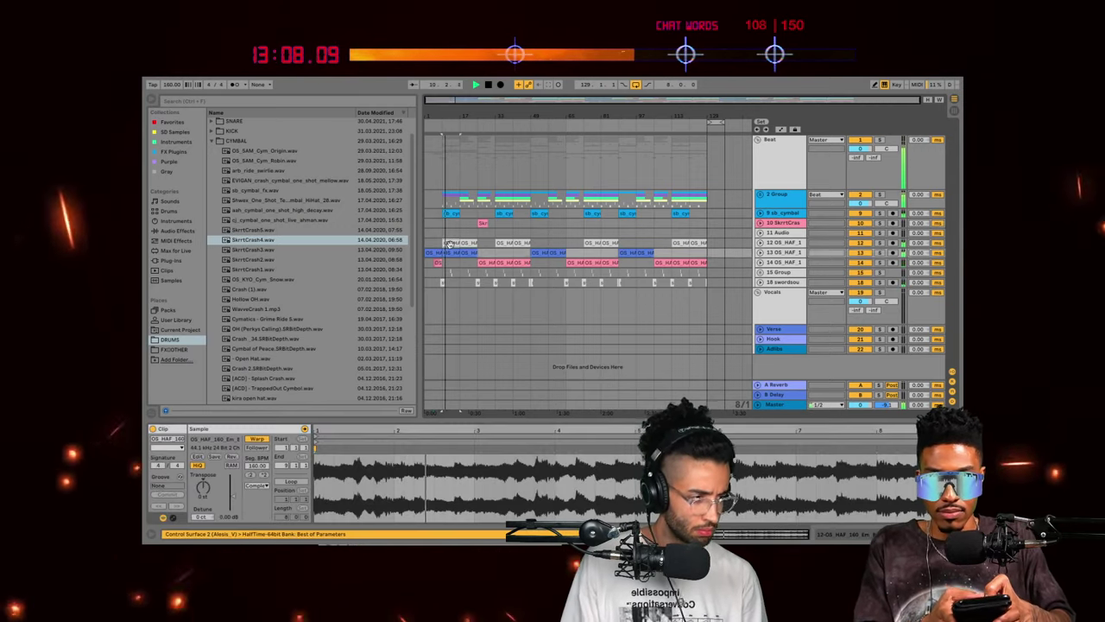
{"action": "key", "text": "Delete"}
{"action": "left_click", "coordinate": [470, 245]}
{"action": "key", "text": "Delete"}
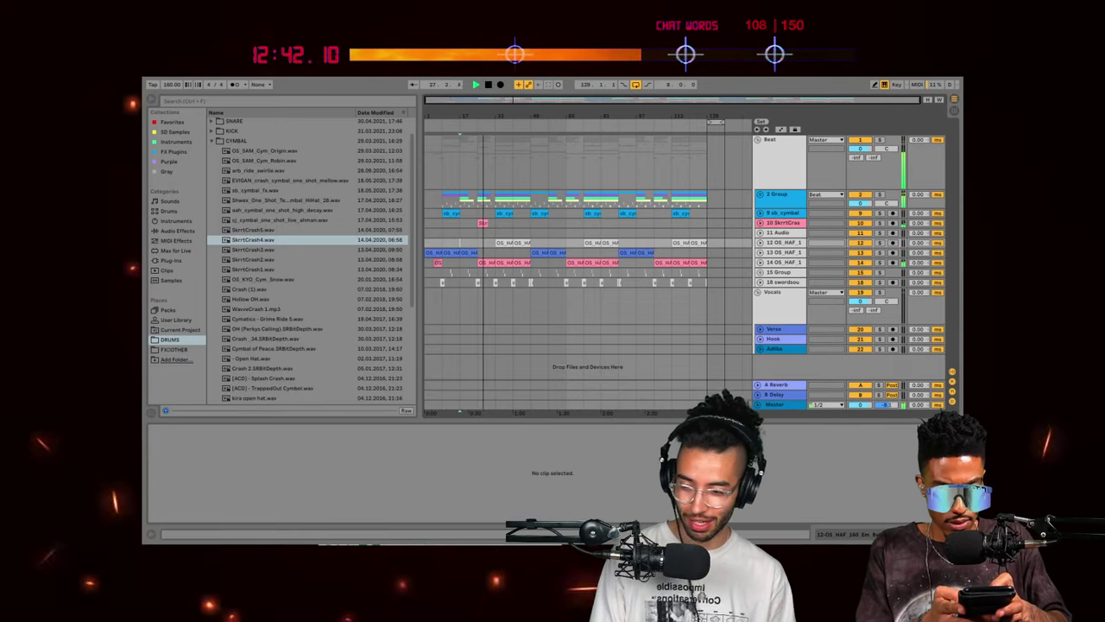
Step: Lower the Master track volume to -5.0 dB
{"action": "key", "text": "alt+Tab"}
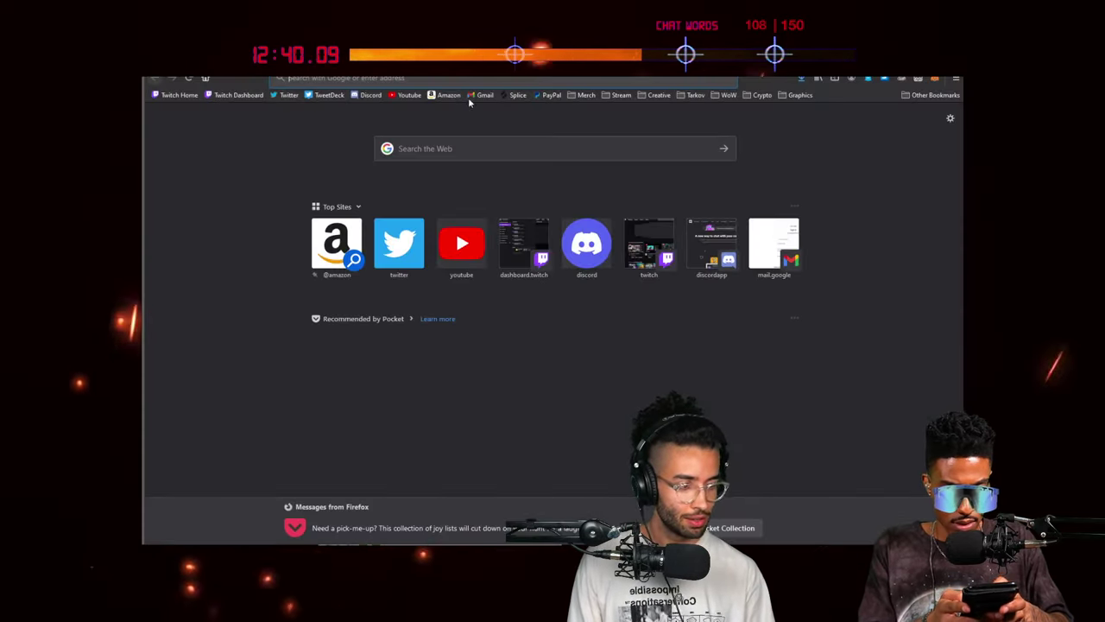
{"action": "key", "text": "alt+Tab"}
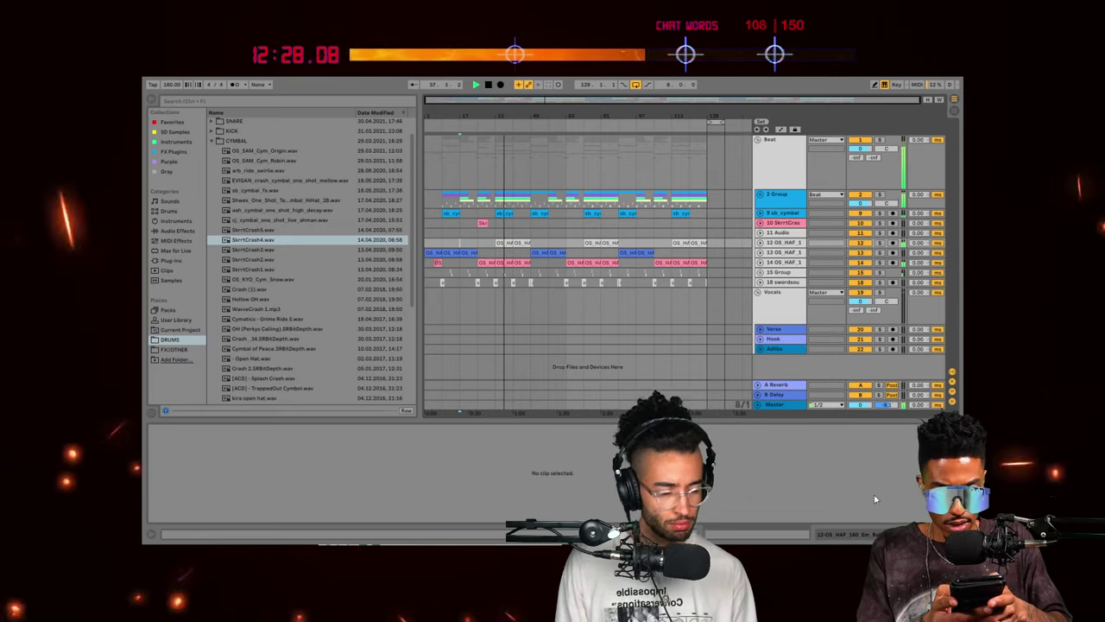
{"action": "left_click_drag", "start_coordinate": [861, 407], "coordinate": [860, 428]}
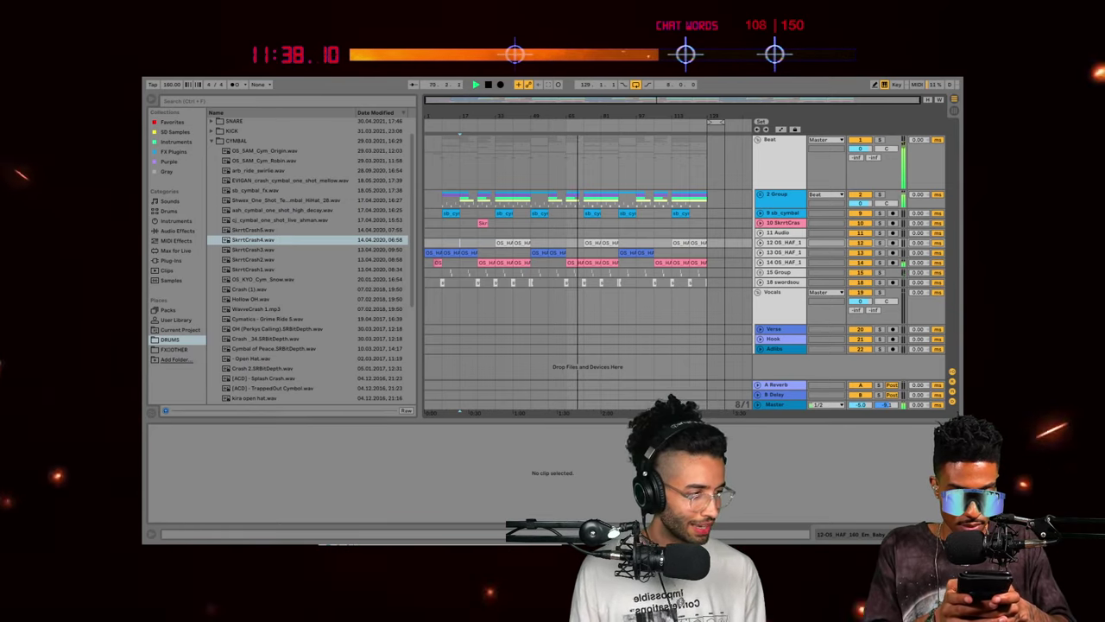
Step: Place the audio(3).wav recording on the Verse track at bar 113 and expand that track
{"action": "left_click", "coordinate": [680, 329]}
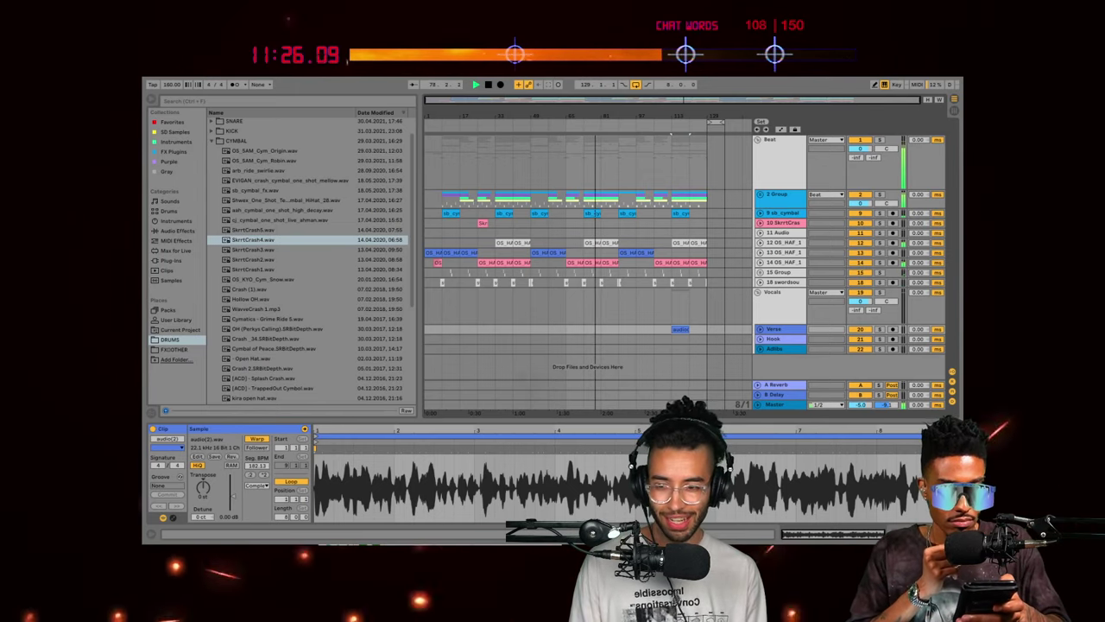
{"action": "left_click", "coordinate": [650, 394]}
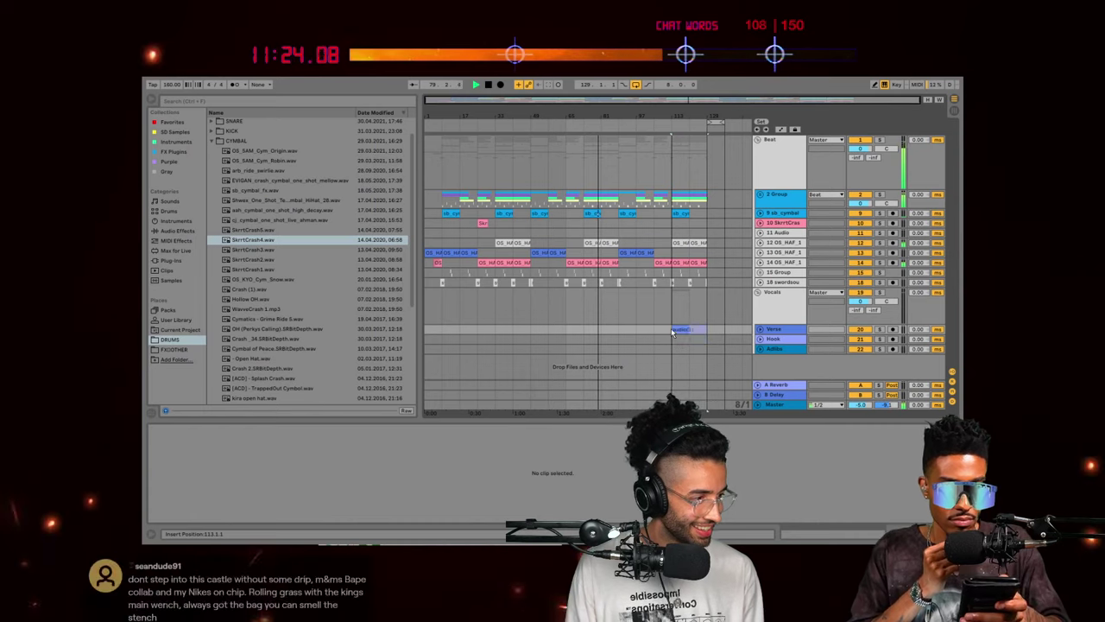
{"action": "left_click", "coordinate": [681, 330]}
{"action": "left_click", "coordinate": [761, 330]}
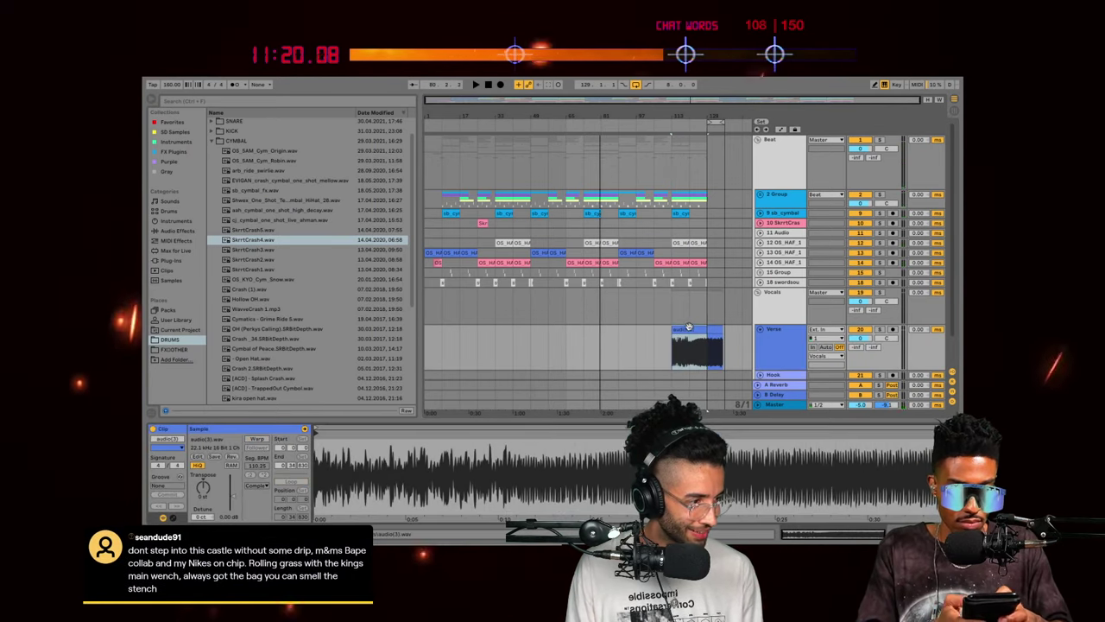
Step: Listen to the audio(3) clip and move it to bar 89 on the Verse track
{"action": "key", "text": "space"}
{"action": "key", "text": "ctrl+e"}
{"action": "key", "text": "space"}
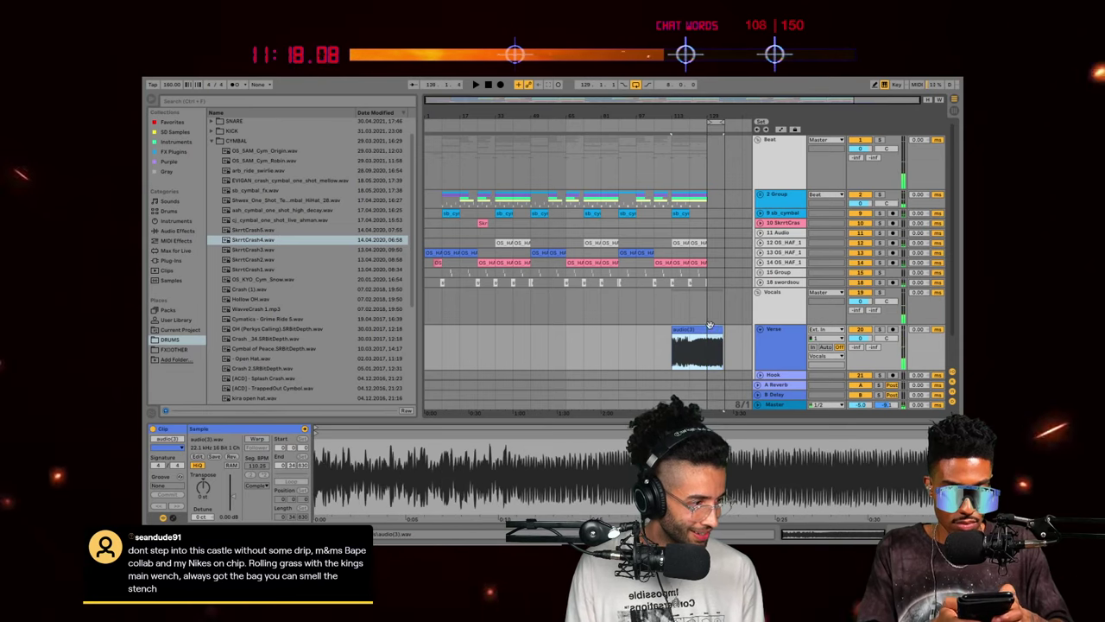
{"action": "left_click_drag", "start_coordinate": [688, 330], "coordinate": [642, 338]}
{"action": "left_click_drag", "start_coordinate": [604, 116], "coordinate": [605, 172]}
{"action": "left_click_drag", "start_coordinate": [690, 101], "coordinate": [746, 101]}
{"action": "left_click", "coordinate": [473, 328]}
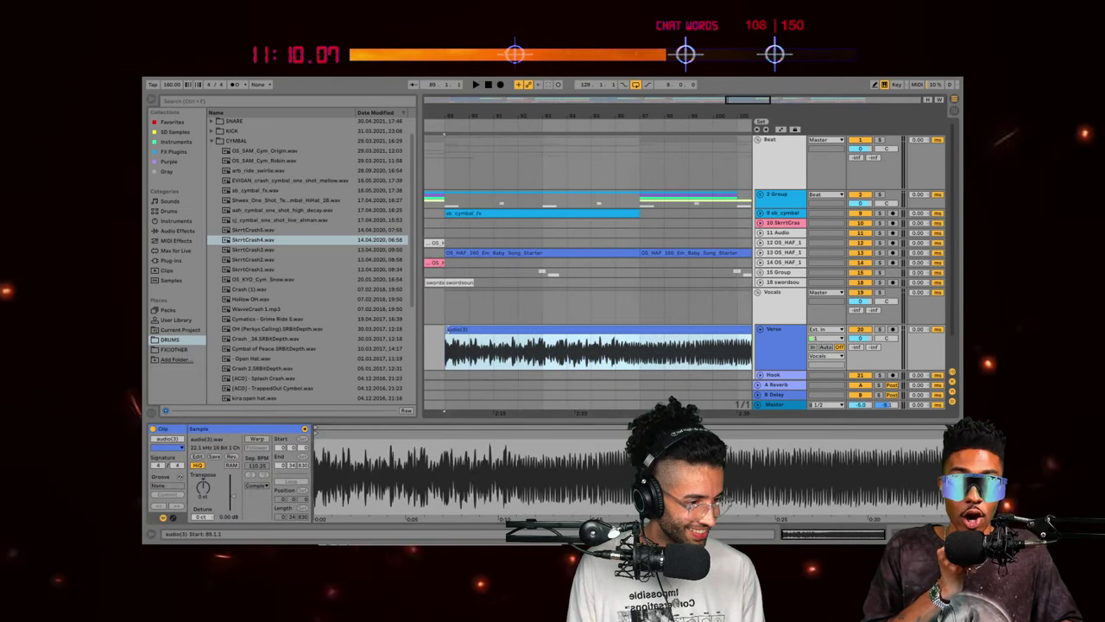
Step: Lower the Verse track volume to -7.3 dB and audition the vocal against the beat
{"action": "left_click_drag", "start_coordinate": [860, 339], "coordinate": [860, 367]}
{"action": "key", "text": "space"}
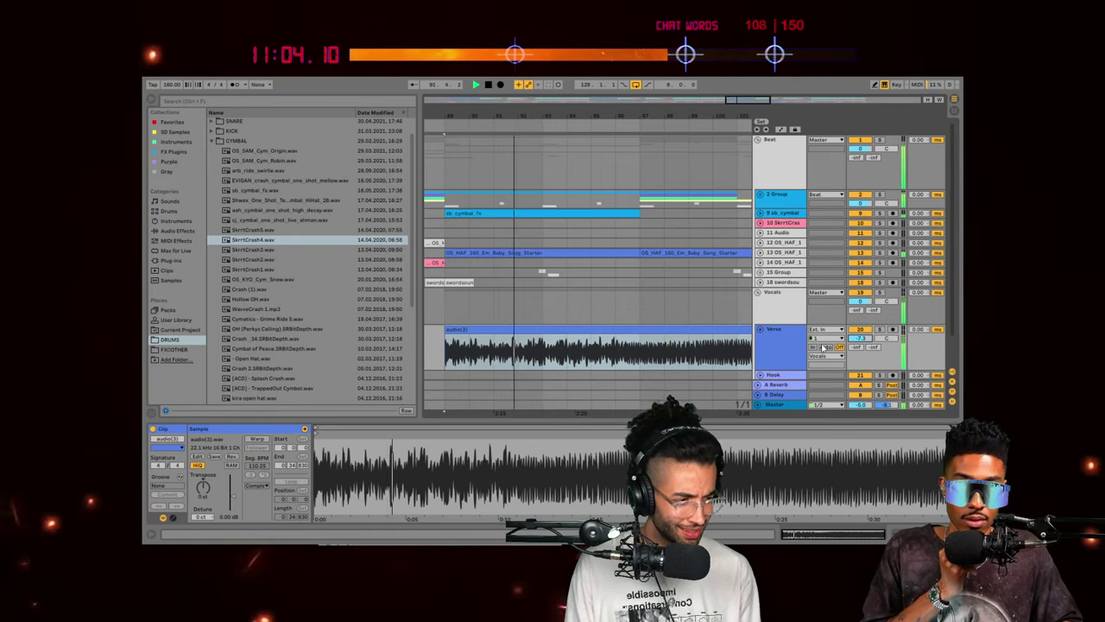
{"action": "left_click_drag", "start_coordinate": [320, 439], "coordinate": [323, 475]}
{"action": "key", "text": "space"}
Step: Turn on warping for the audio(3) clip, solo the Verse track and listen to it
{"action": "left_click", "coordinate": [256, 439]}
{"action": "left_click_drag", "start_coordinate": [351, 434], "coordinate": [352, 443]}
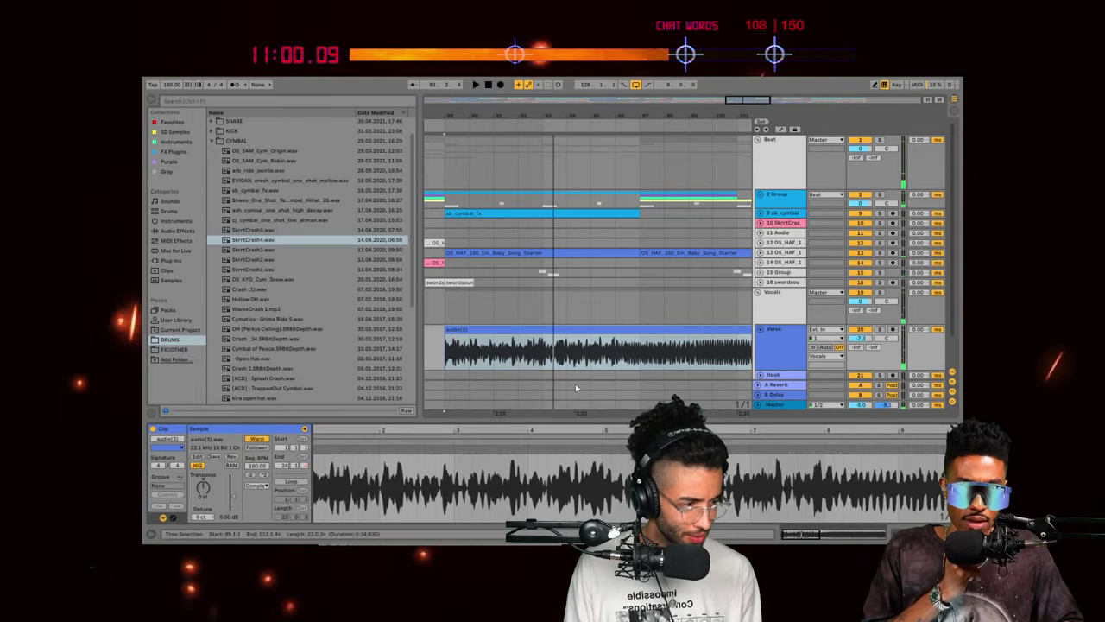
{"action": "left_click", "coordinate": [880, 329]}
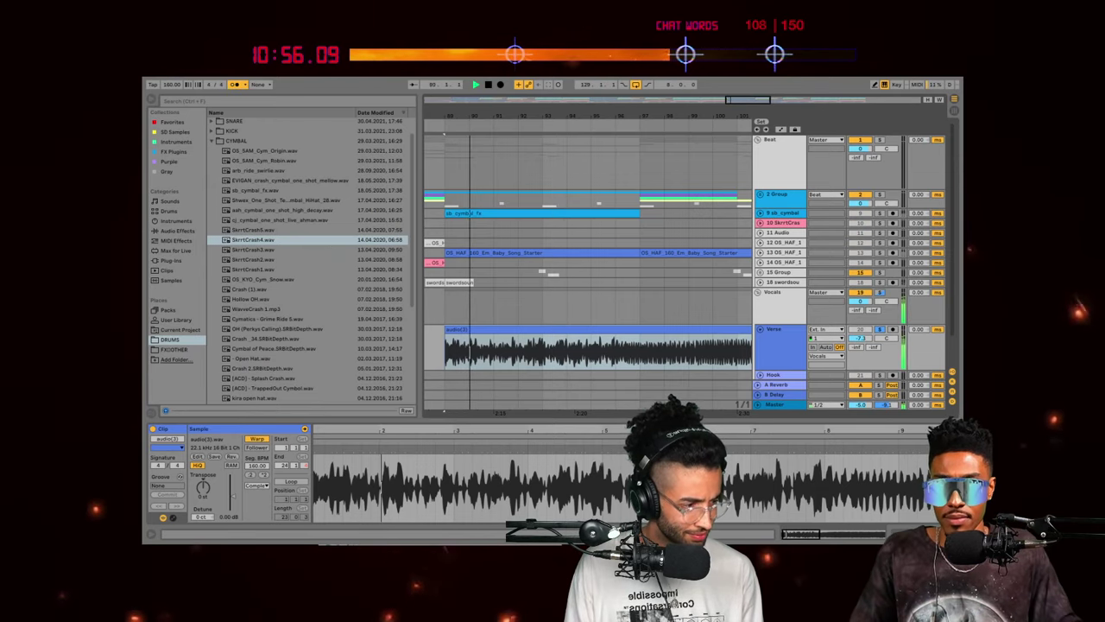
{"action": "key", "text": "space"}
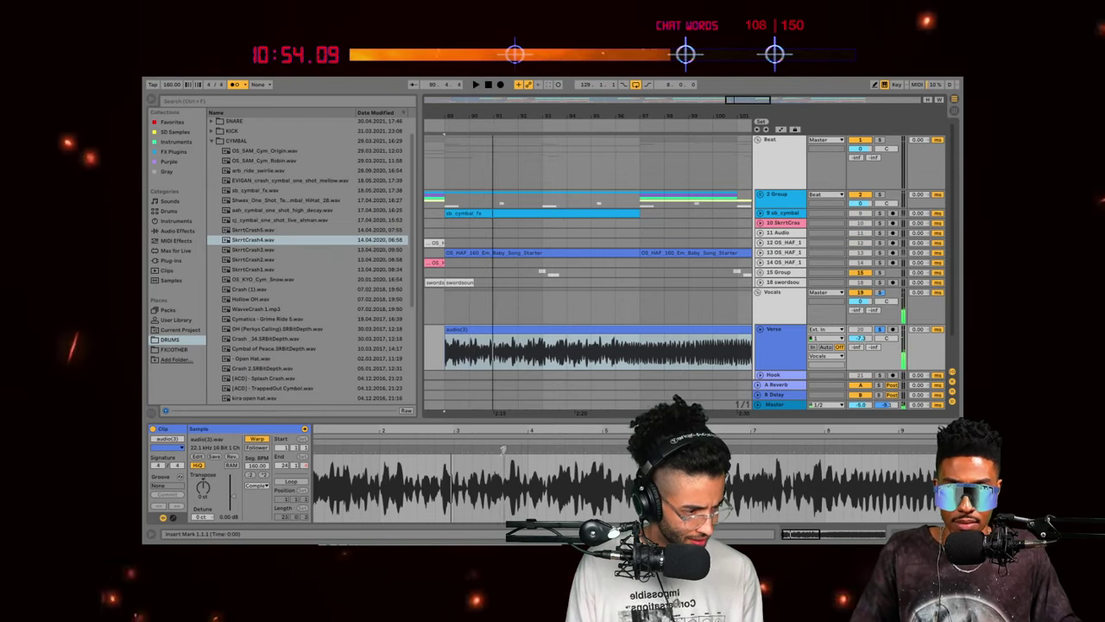
Step: Try to correct the audio(3) clip's timing with a warp marker near 3.4, and undo the warp changes
{"action": "key", "text": "space"}
{"action": "mouse_move", "coordinate": [511, 448]}
{"action": "left_mouse_down"}
{"action": "mouse_move", "coordinate": [528, 448]}
{"action": "mouse_move", "coordinate": [514, 448]}
{"action": "left_mouse_up"}
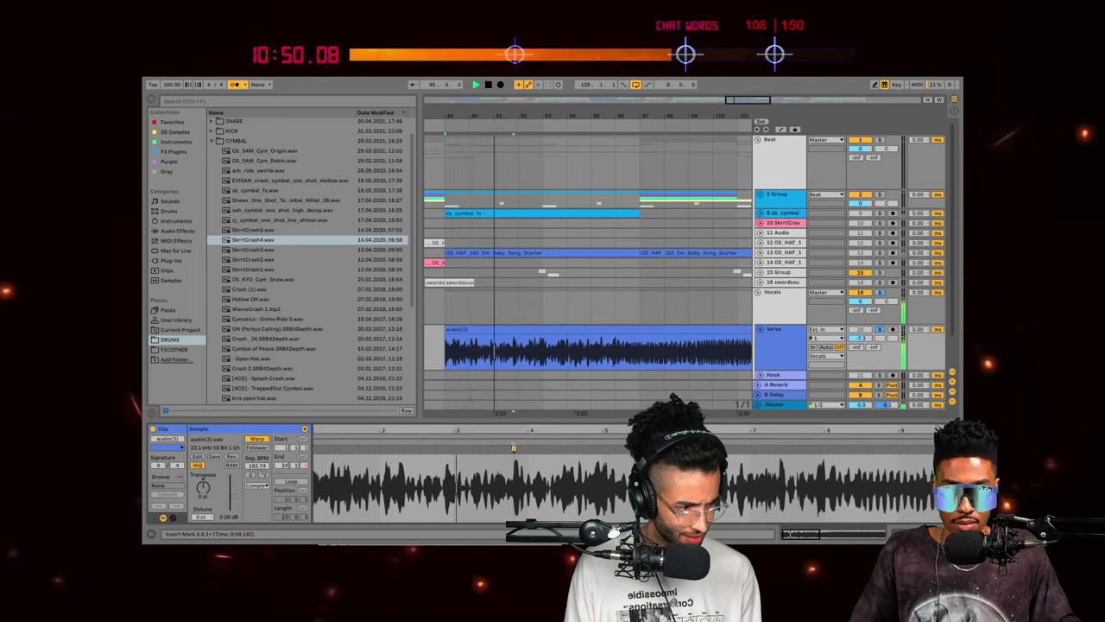
{"action": "key", "text": "ctrl+z"}
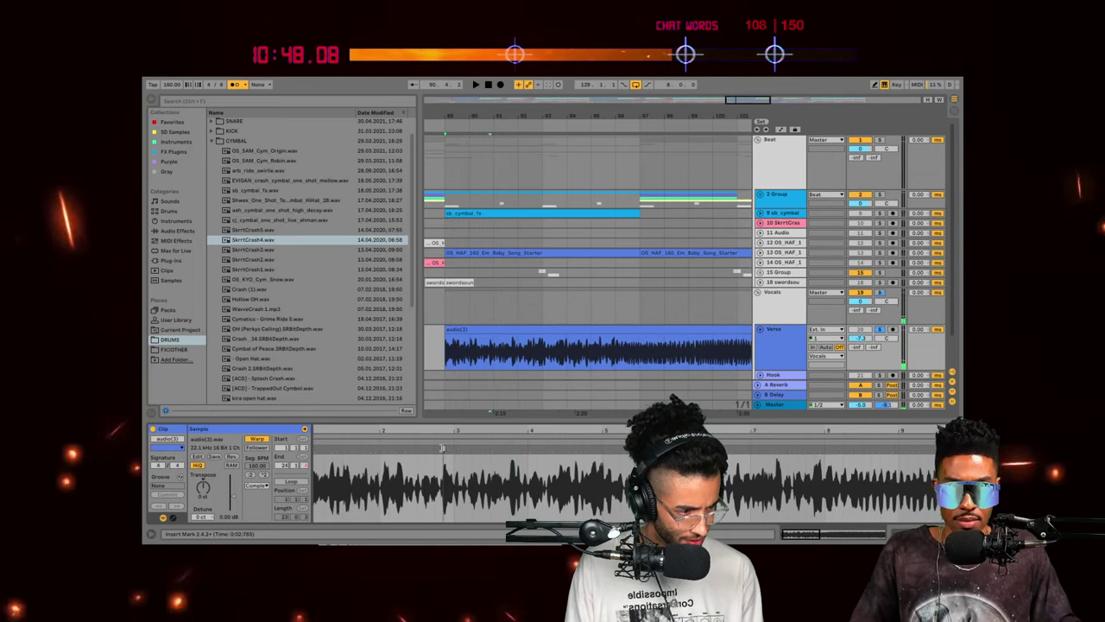
{"action": "key", "text": "ctrl+z"}
Step: Turn warping on again for the audio(3) clip and play it from bar 89
{"action": "left_click", "coordinate": [475, 331]}
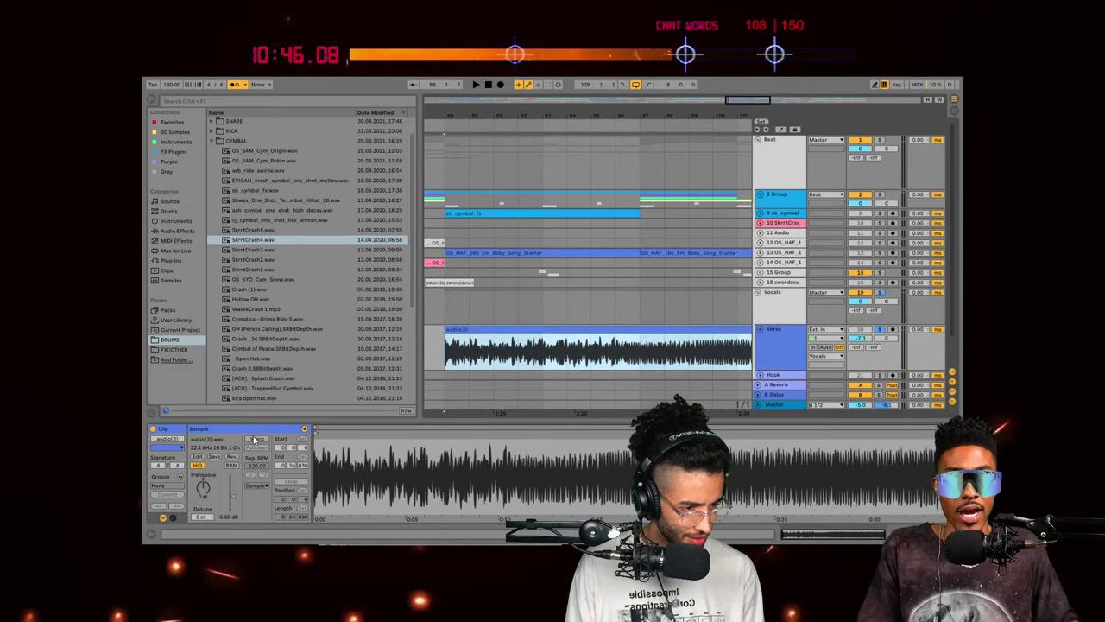
{"action": "left_click", "coordinate": [256, 439]}
{"action": "left_click_drag", "start_coordinate": [379, 428], "coordinate": [515, 427]}
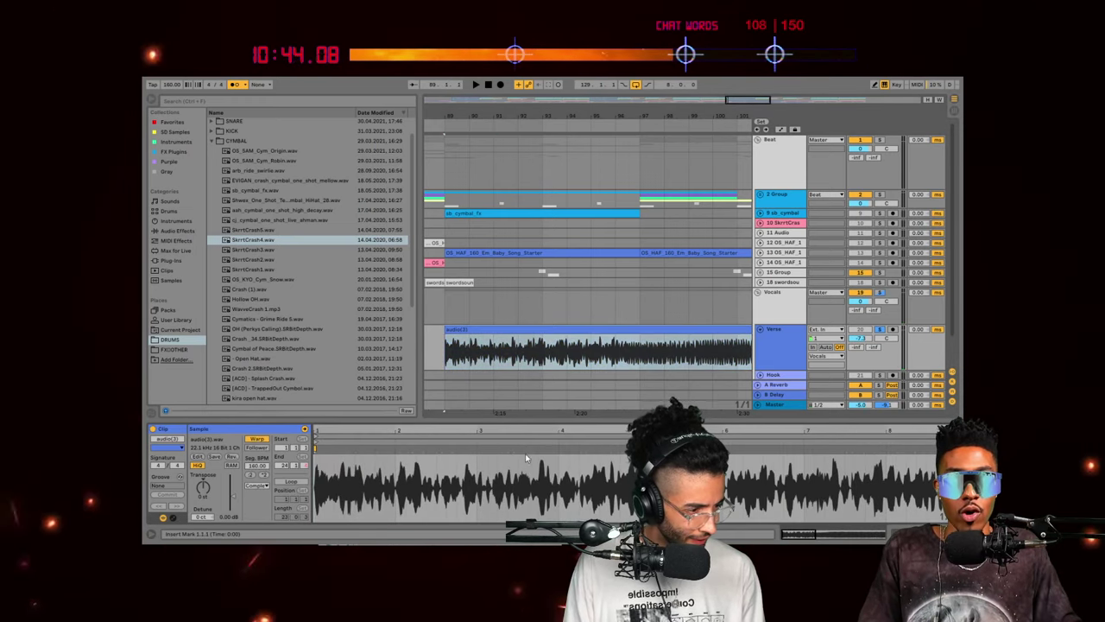
{"action": "left_click", "coordinate": [690, 339]}
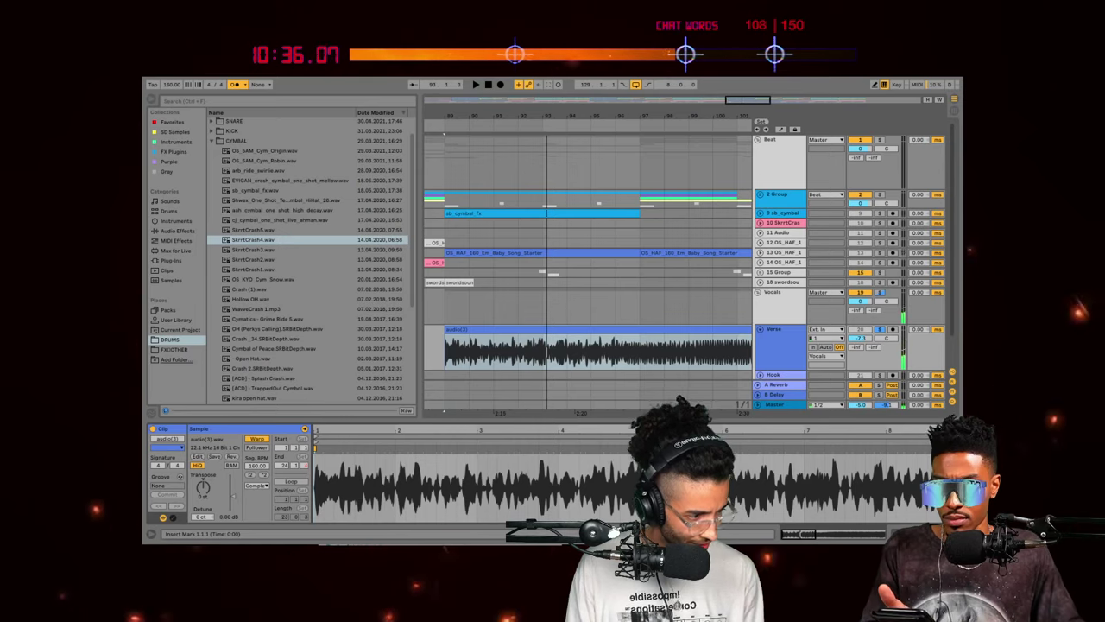
Step: Shift a warp marker near bar 4 of the audio(3) clip earlier and listen through the rest of the vocal
{"action": "left_click", "coordinate": [537, 449]}
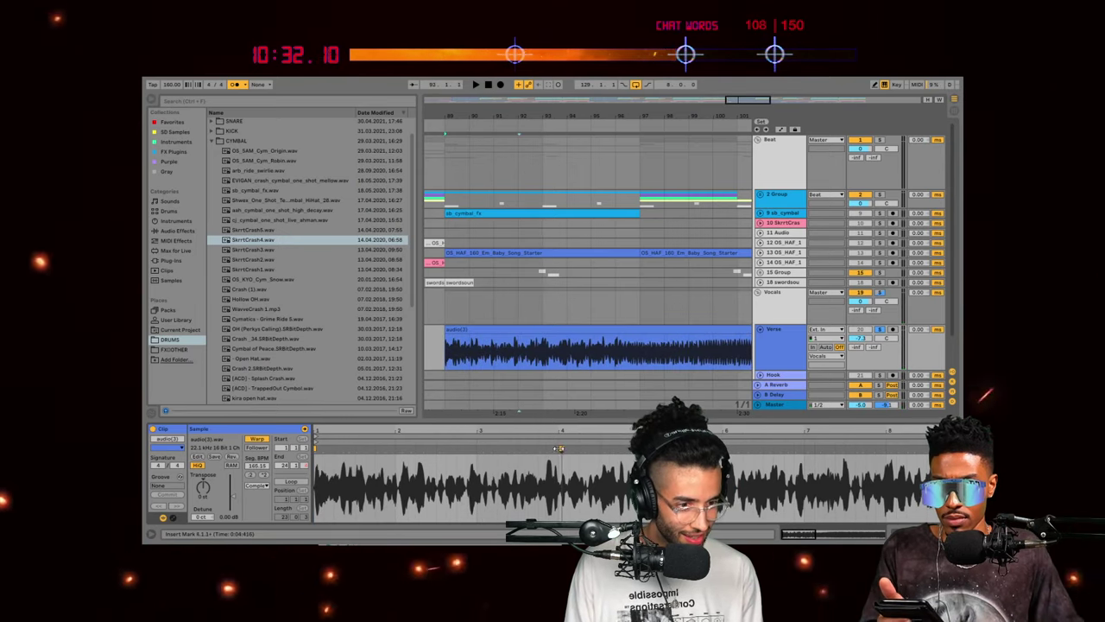
{"action": "left_click_drag", "start_coordinate": [562, 449], "coordinate": [549, 448]}
{"action": "key", "text": "space"}
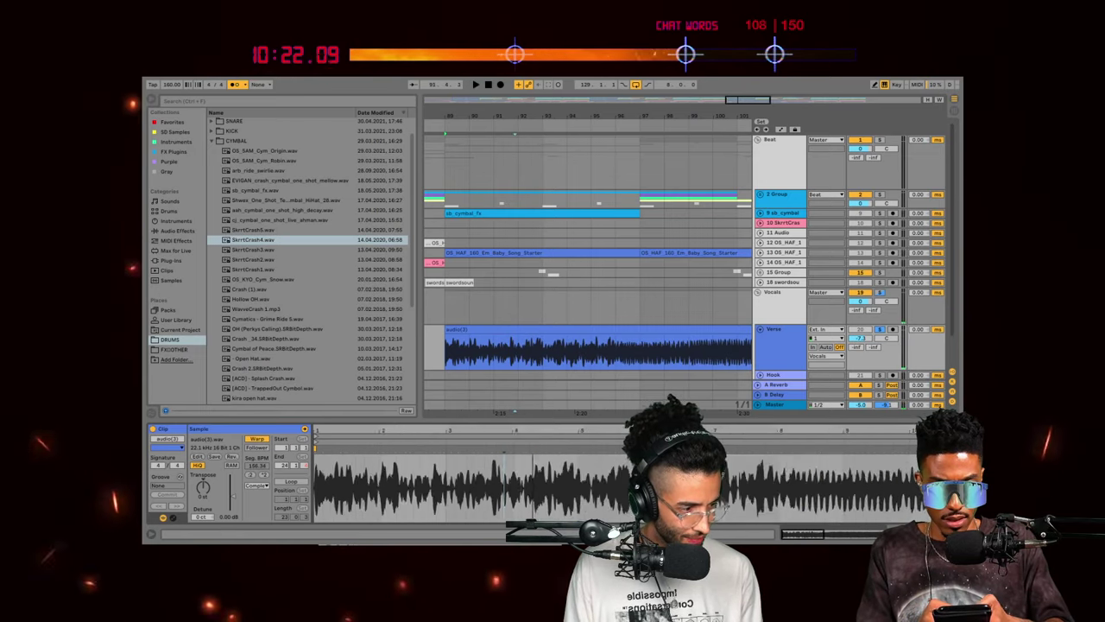
{"action": "left_click", "coordinate": [613, 349]}
{"action": "key", "text": "space"}
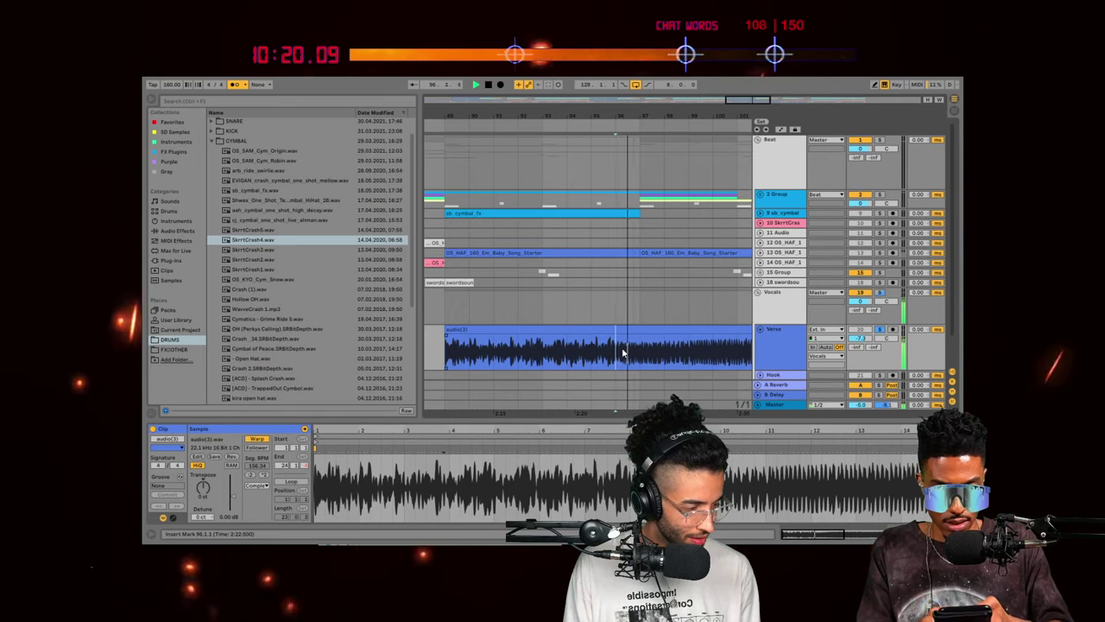
{"action": "left_click", "coordinate": [665, 328]}
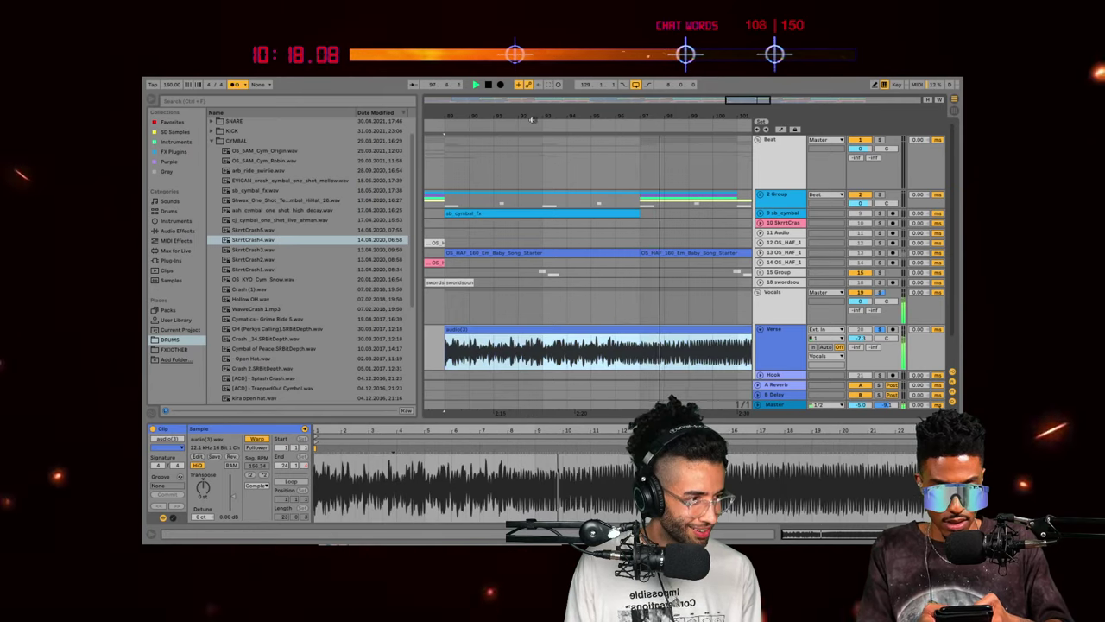
{"action": "left_click_drag", "start_coordinate": [649, 116], "coordinate": [592, 78]}
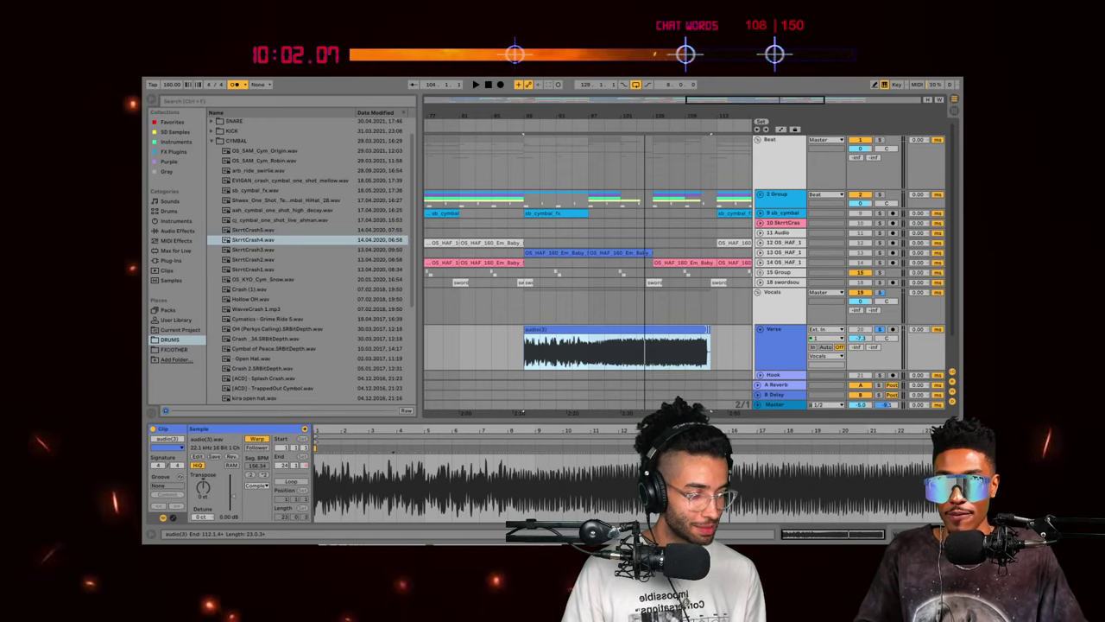
Step: Replace the audio(3) clip on the Verse track at bar 89 with the audio(2).wav recording
{"action": "double_click", "coordinate": [682, 330]}
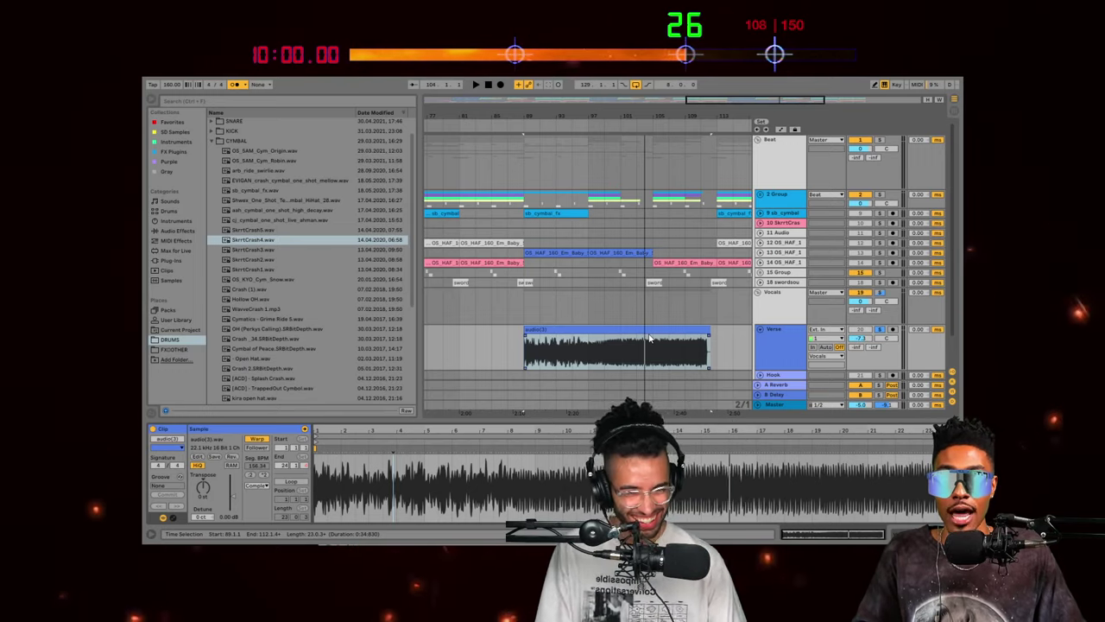
{"action": "double_click", "coordinate": [610, 327]}
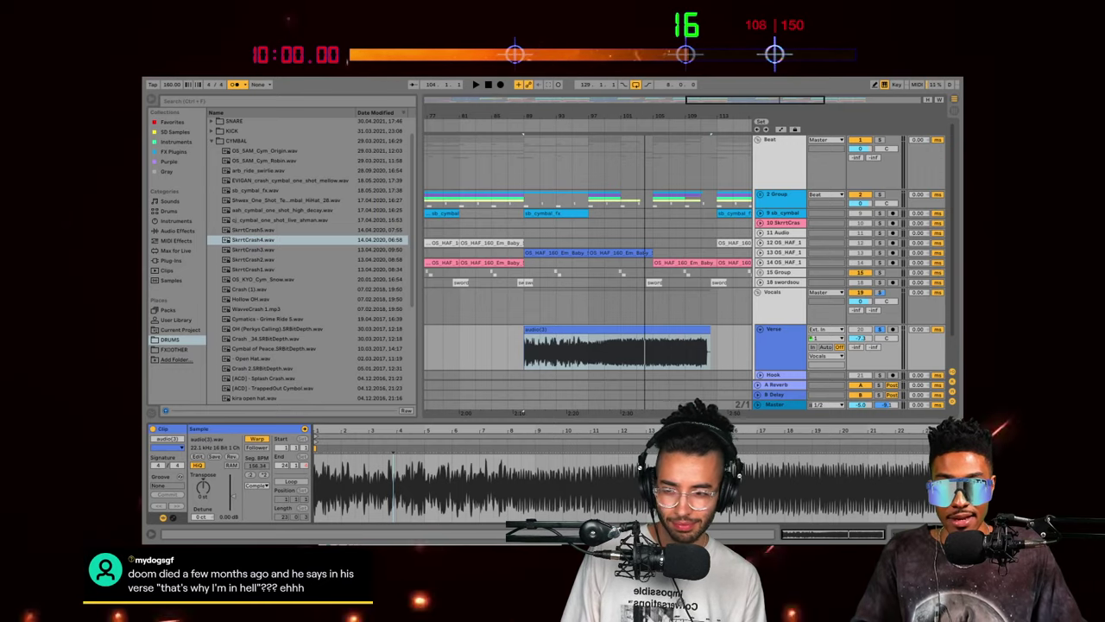
{"action": "left_click", "coordinate": [532, 352]}
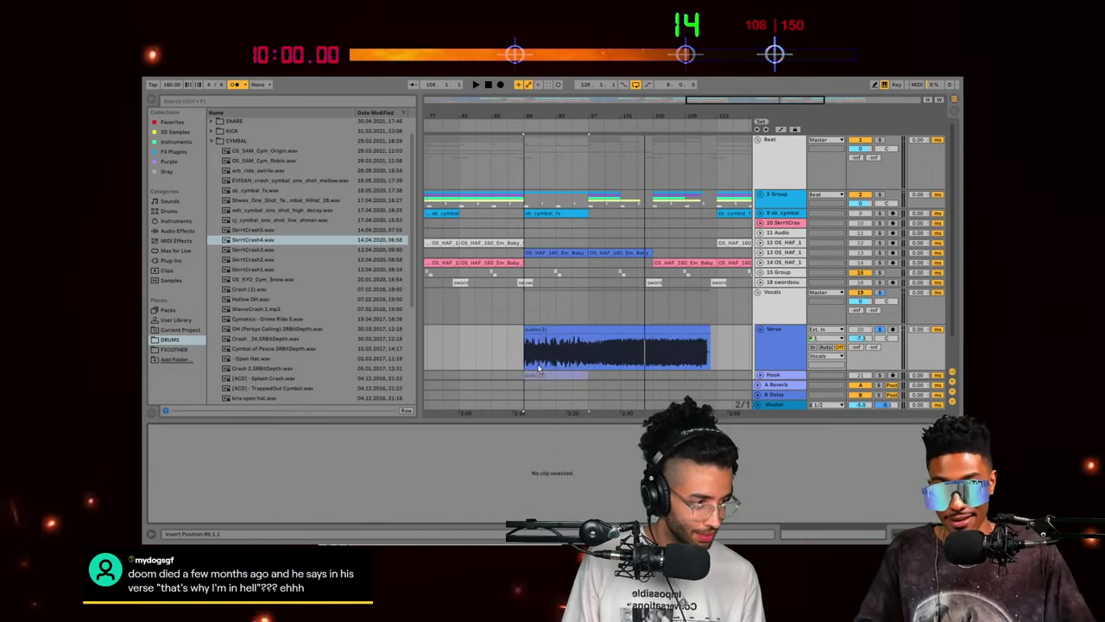
{"action": "key", "text": "ctrl+v"}
{"action": "left_click", "coordinate": [612, 328]}
{"action": "key", "text": "Delete"}
{"action": "left_click", "coordinate": [532, 345]}
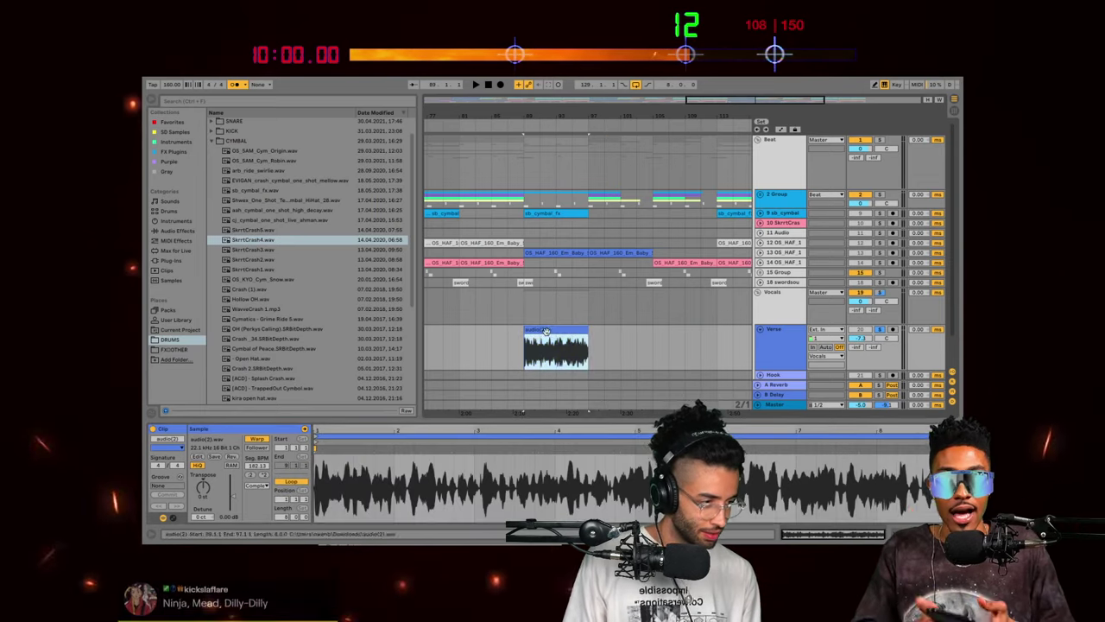
Step: Adjust the audio(2) clip's timing with warp markers near bar 3 and the clip's end, and check it by playing
{"action": "key", "text": "space"}
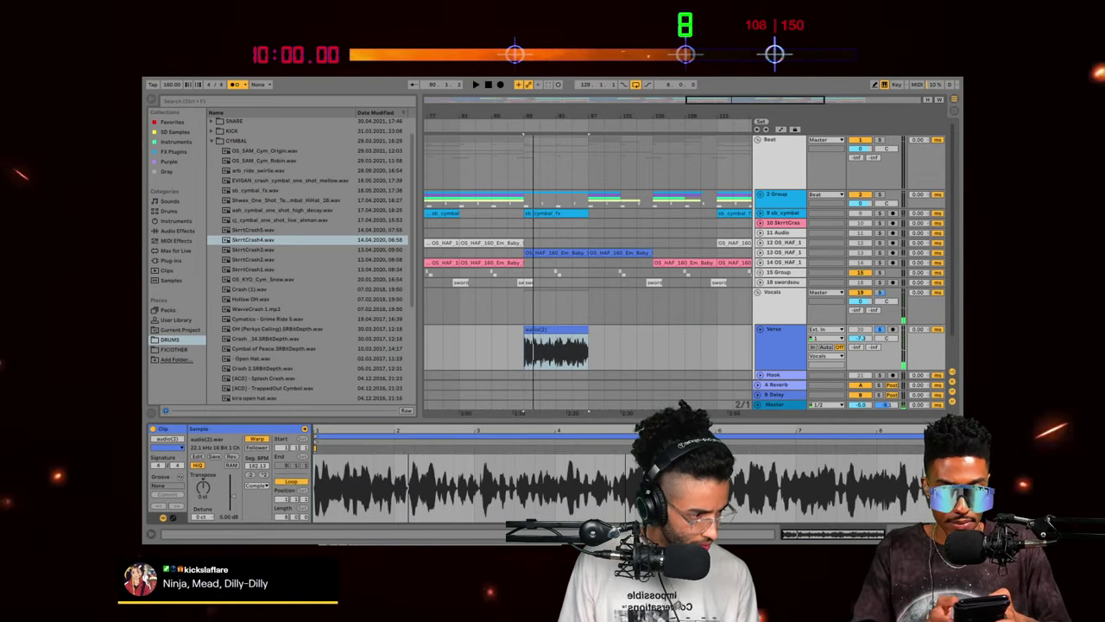
{"action": "key", "text": "space"}
{"action": "left_click_drag", "start_coordinate": [955, 446], "coordinate": [905, 438]}
{"action": "key", "text": "space"}
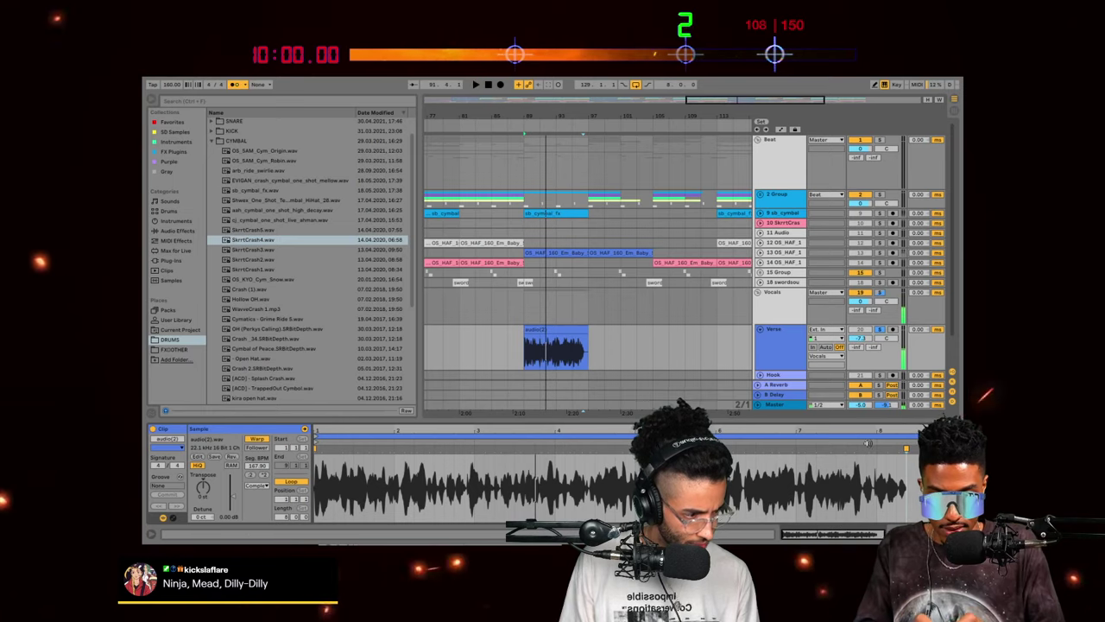
{"action": "left_click", "coordinate": [471, 448]}
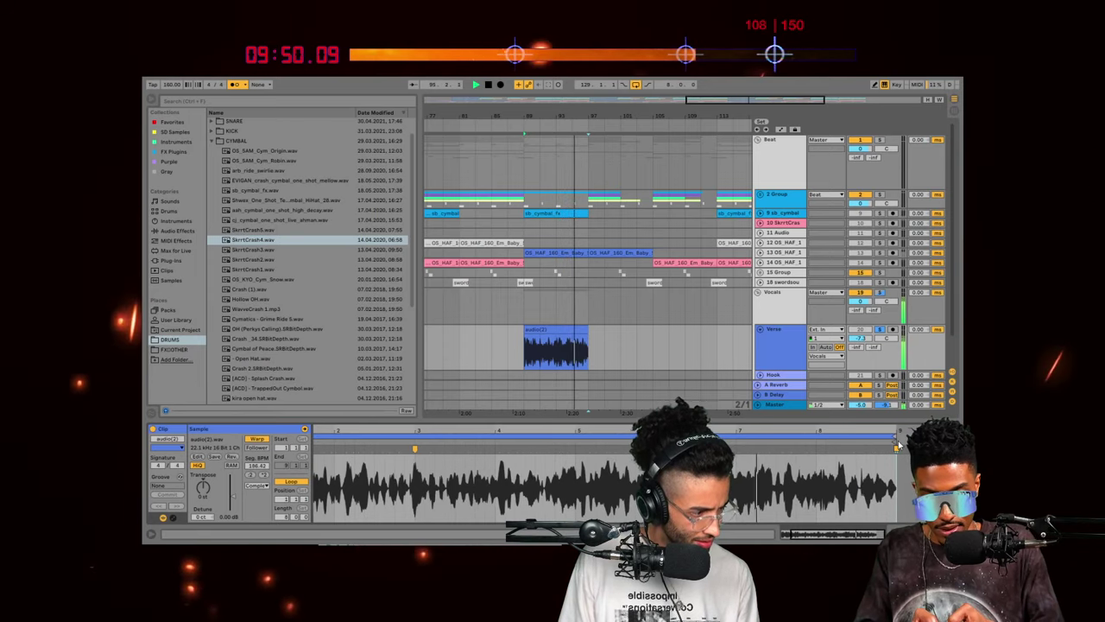
{"action": "left_click", "coordinate": [564, 330]}
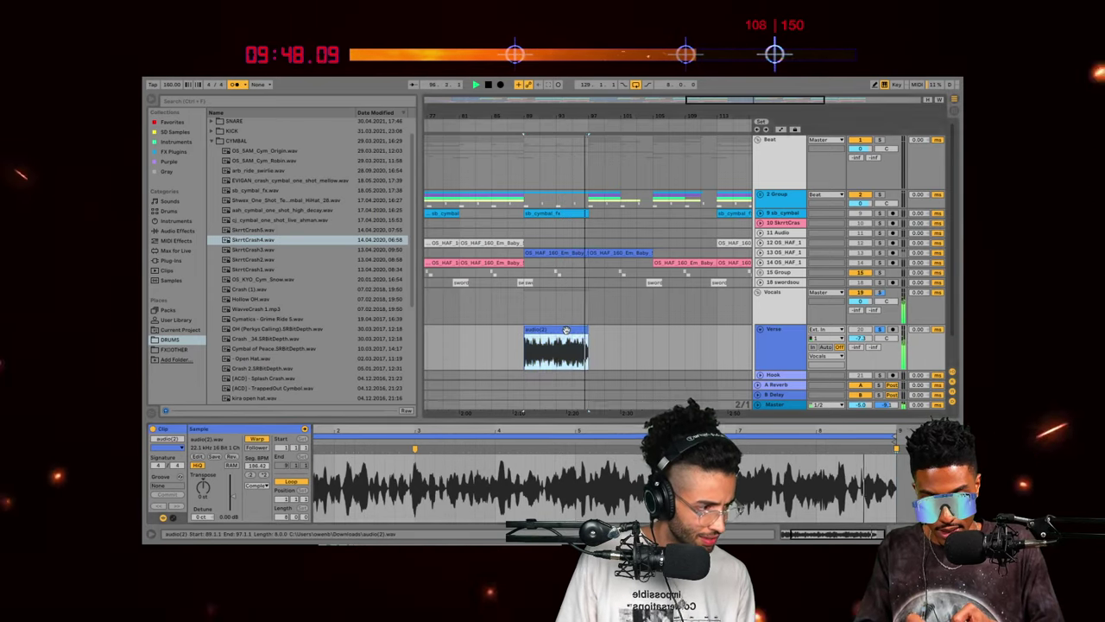
Step: Stop playback, duplicate the Verse track with its audio(2) clip, and move the copy out of the Vocals group to sit directly above it
{"action": "key", "text": "space"}
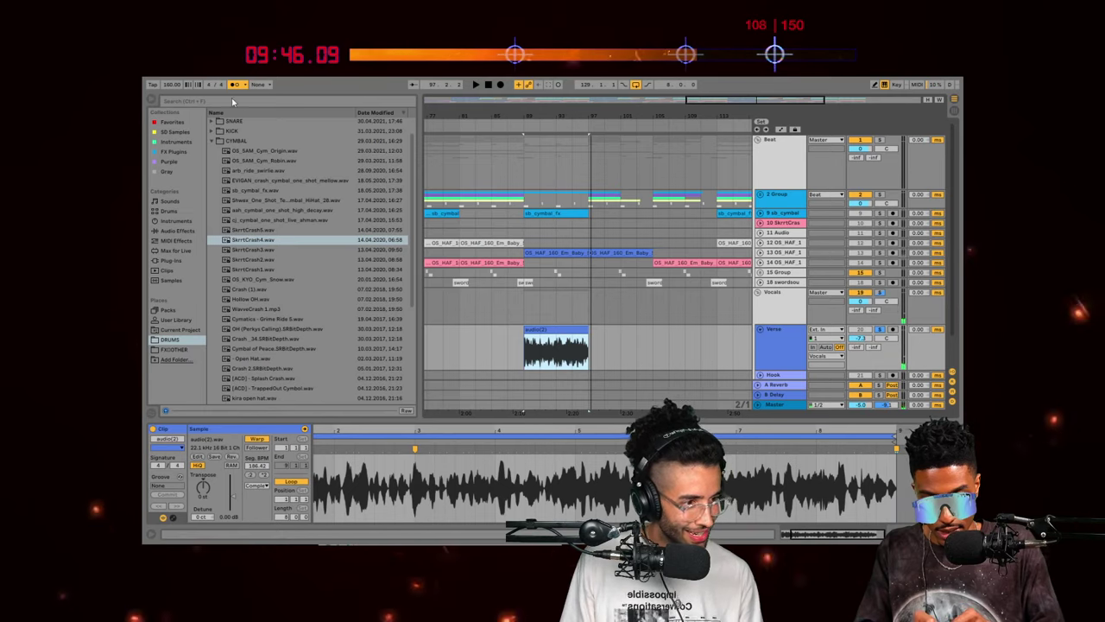
{"action": "double_click", "coordinate": [575, 102]}
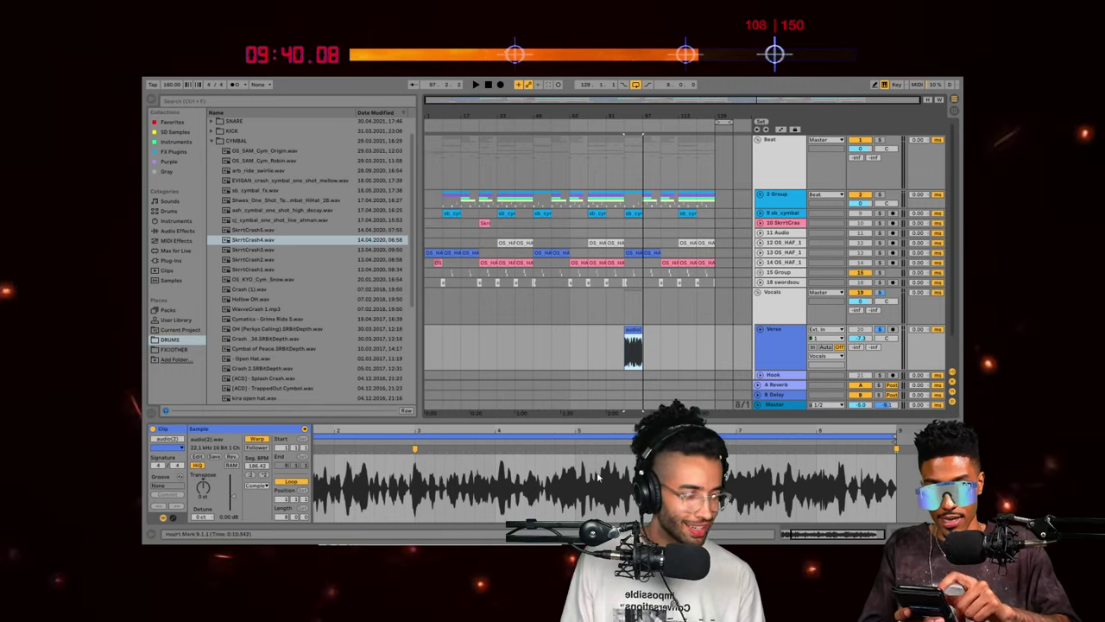
{"action": "left_click", "coordinate": [607, 346]}
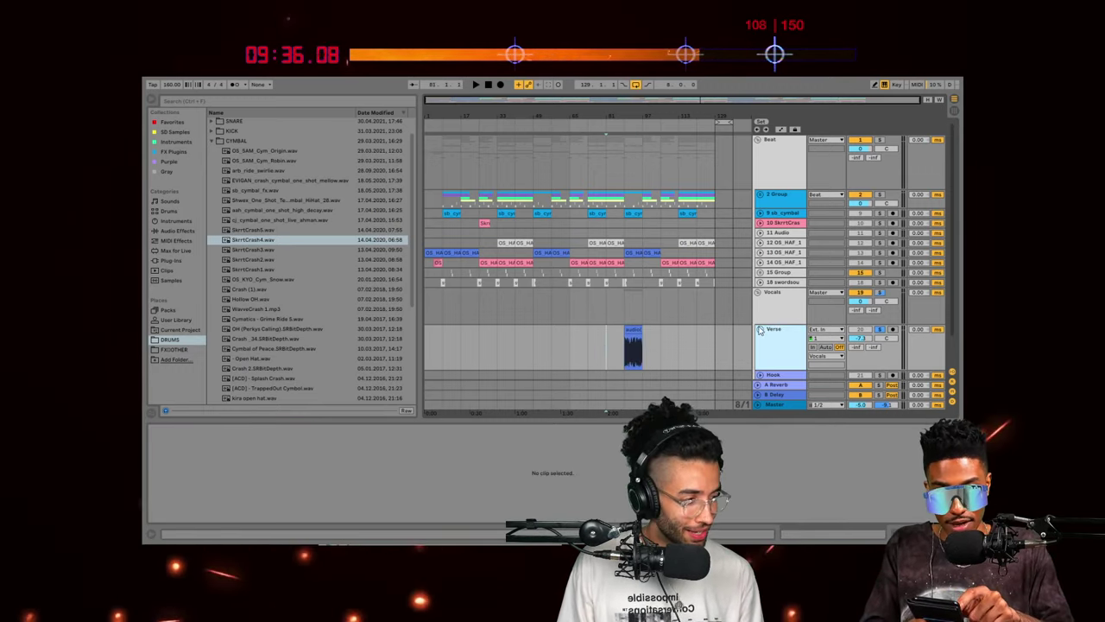
{"action": "left_click", "coordinate": [760, 330]}
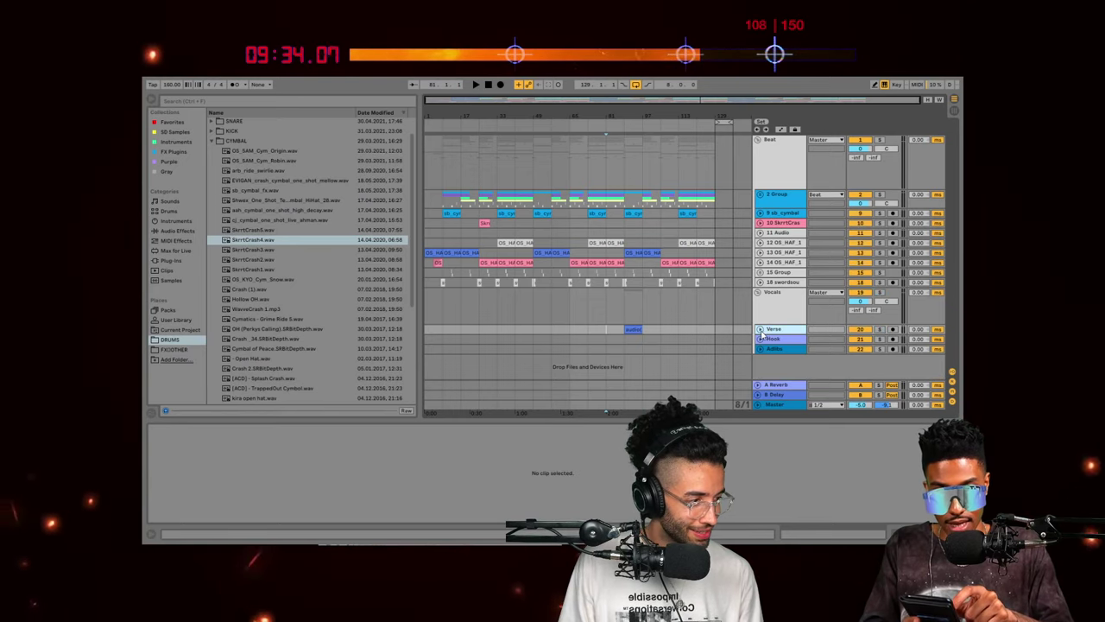
{"action": "left_click", "coordinate": [759, 330]}
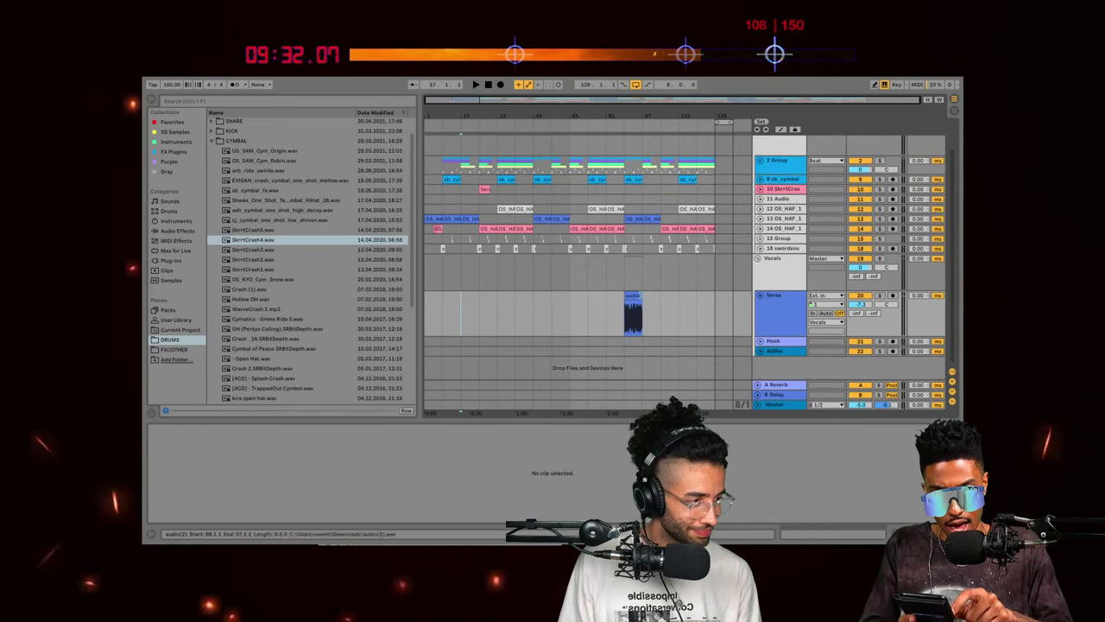
{"action": "left_click", "coordinate": [783, 322]}
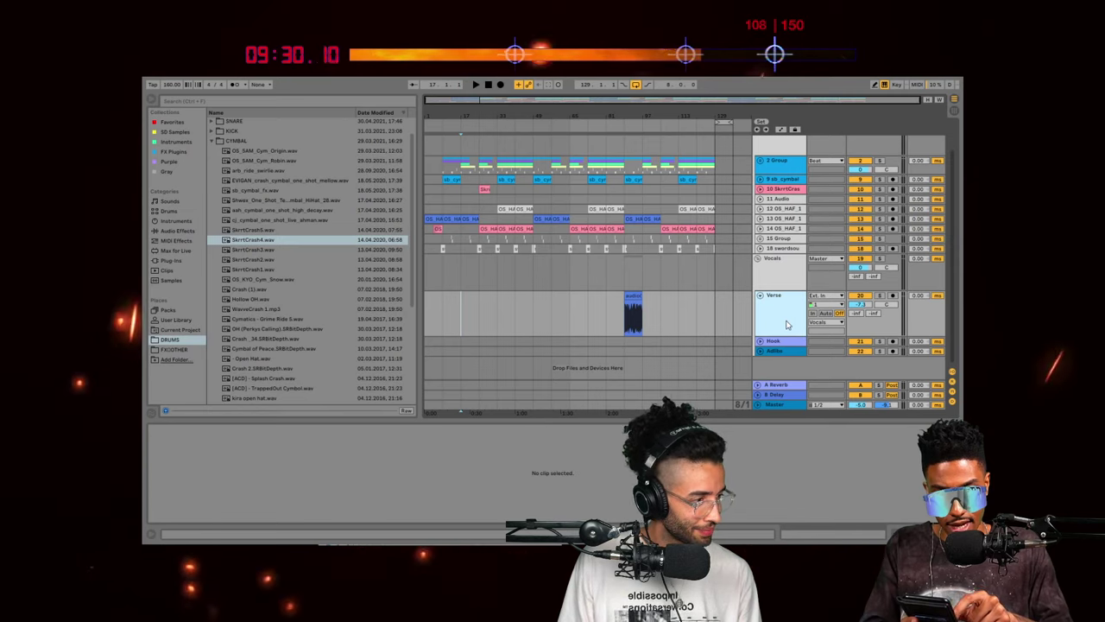
{"action": "key", "text": "ctrl+d"}
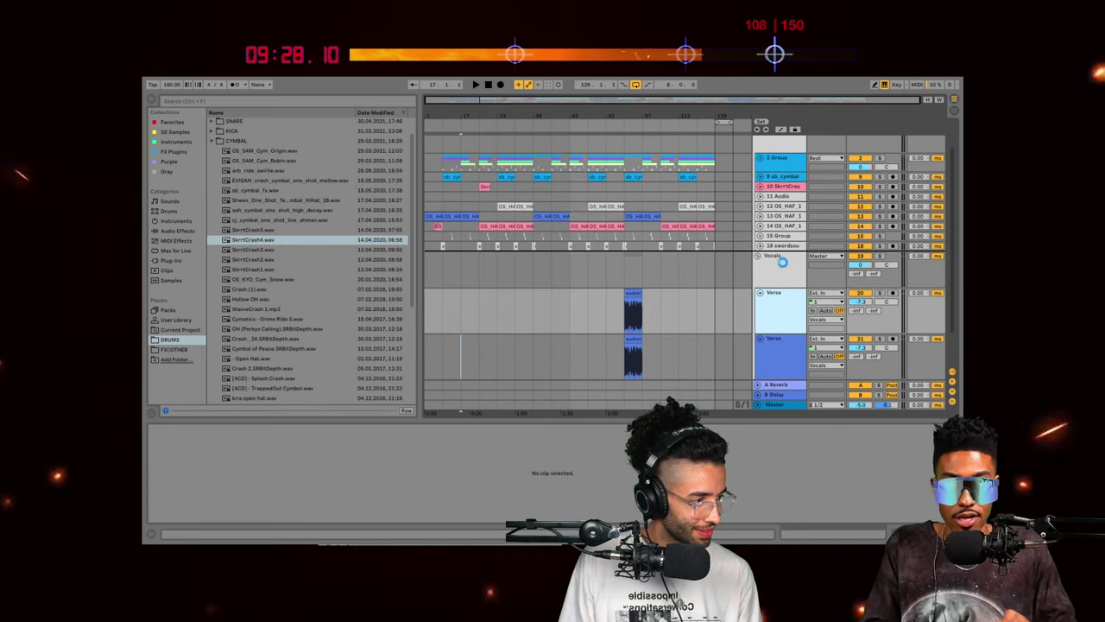
{"action": "left_click_drag", "start_coordinate": [783, 303], "coordinate": [782, 263]}
{"action": "scroll", "coordinate": [703, 269], "scroll_direction": "down", "scroll_amount": 1}
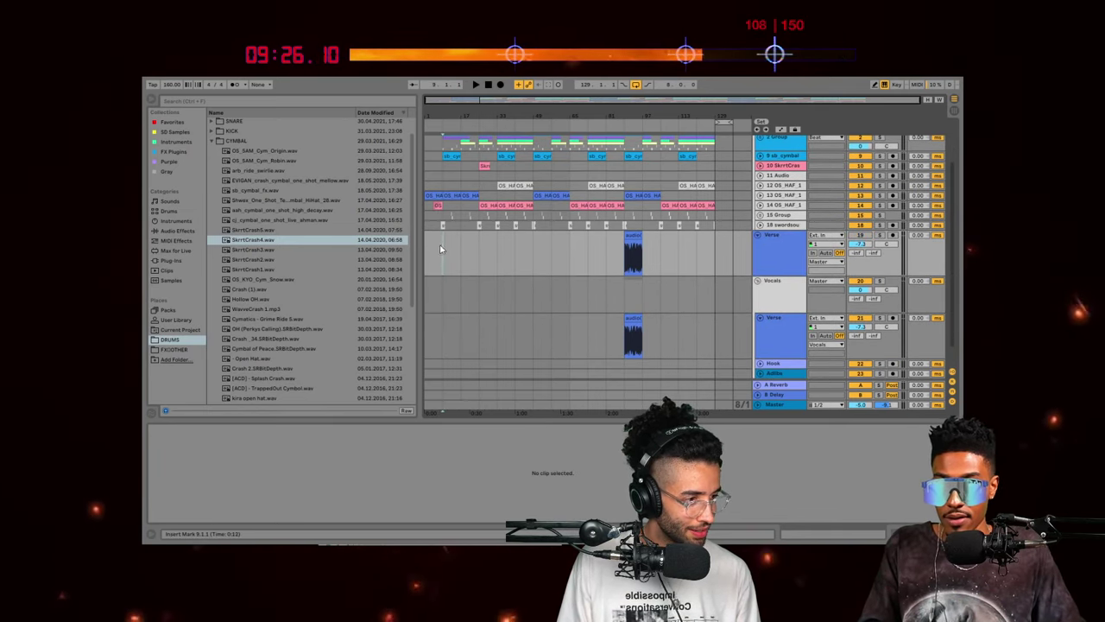
Step: Reset the Master volume to 0 dB and delete the audio(2) clip from the Verse track inside the Vocals group
{"action": "scroll", "coordinate": [538, 268], "scroll_direction": "down", "scroll_amount": 1}
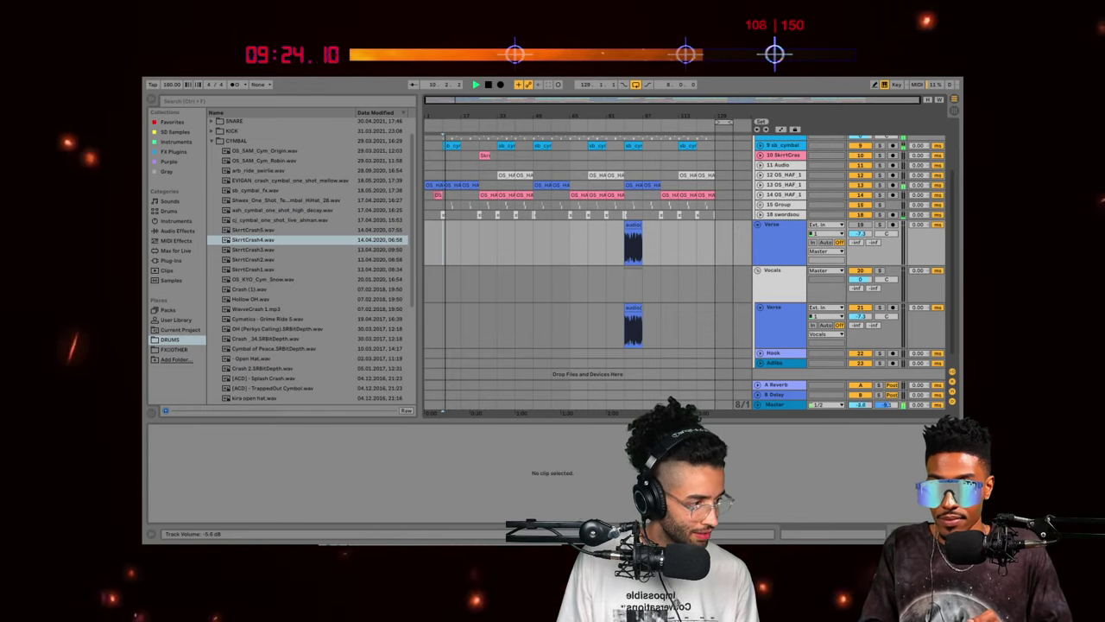
{"action": "double_click", "coordinate": [860, 405]}
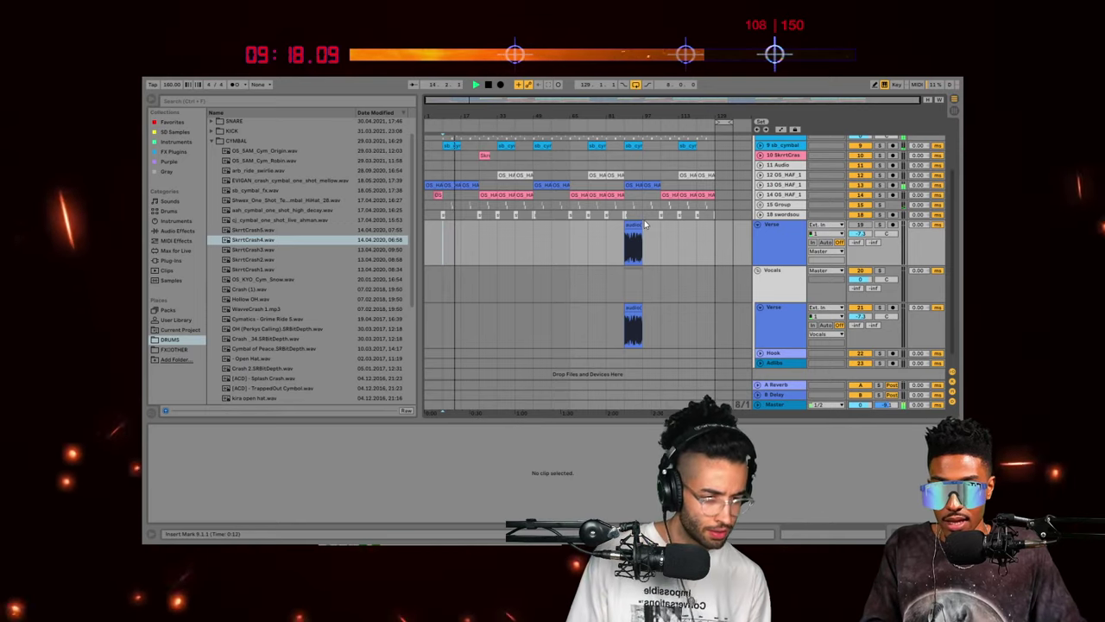
{"action": "left_click", "coordinate": [763, 235]}
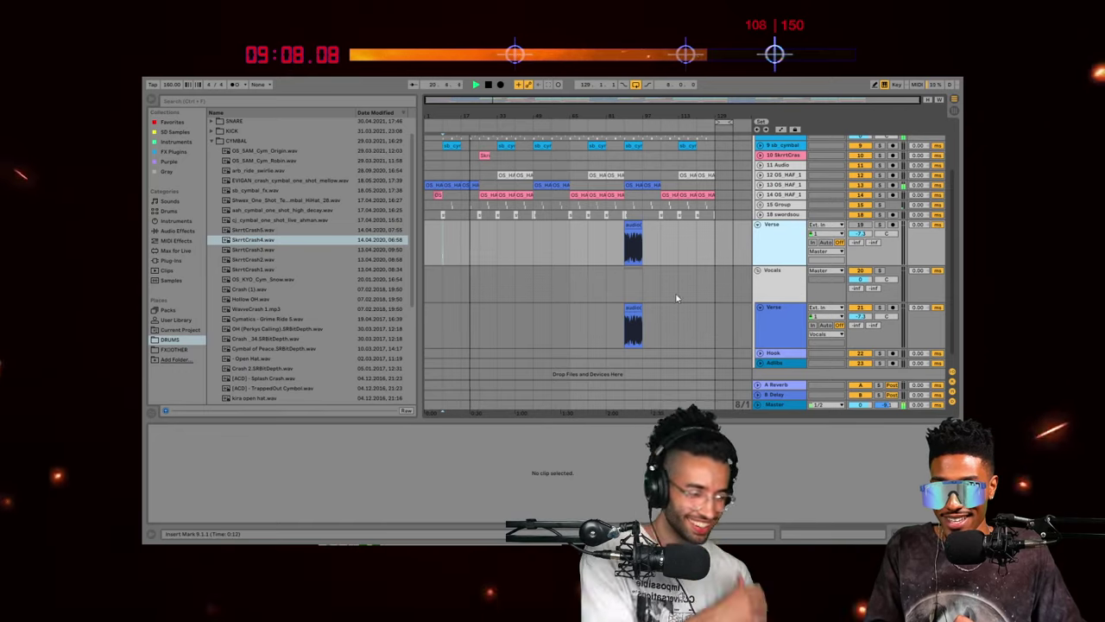
{"action": "left_click", "coordinate": [630, 309]}
{"action": "key", "text": "Delete"}
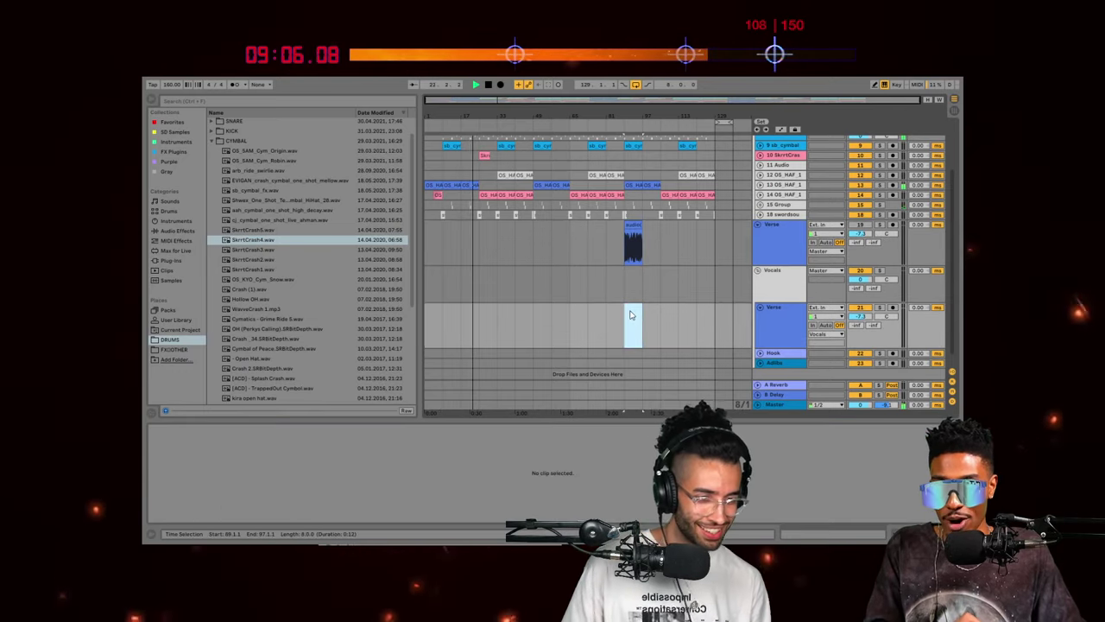
Step: Select bars 9 to 49 on the SkrrtCrash track and duplicate that section twice so the crash repeats through the arrangement
{"action": "scroll", "coordinate": [605, 308], "scroll_direction": "up", "scroll_amount": 3}
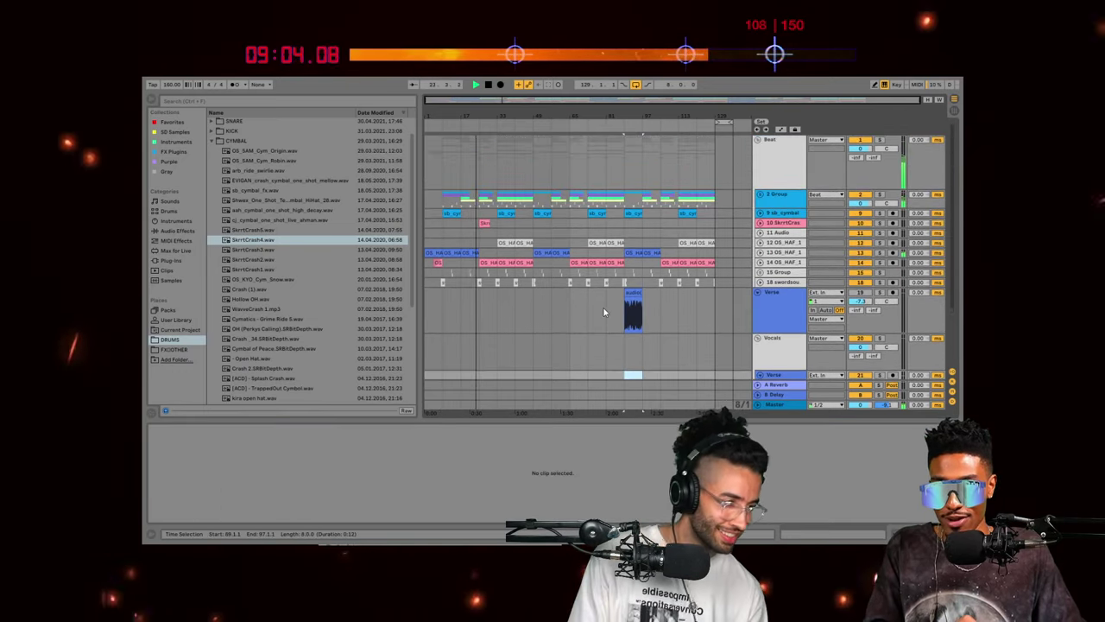
{"action": "left_click", "coordinate": [483, 223]}
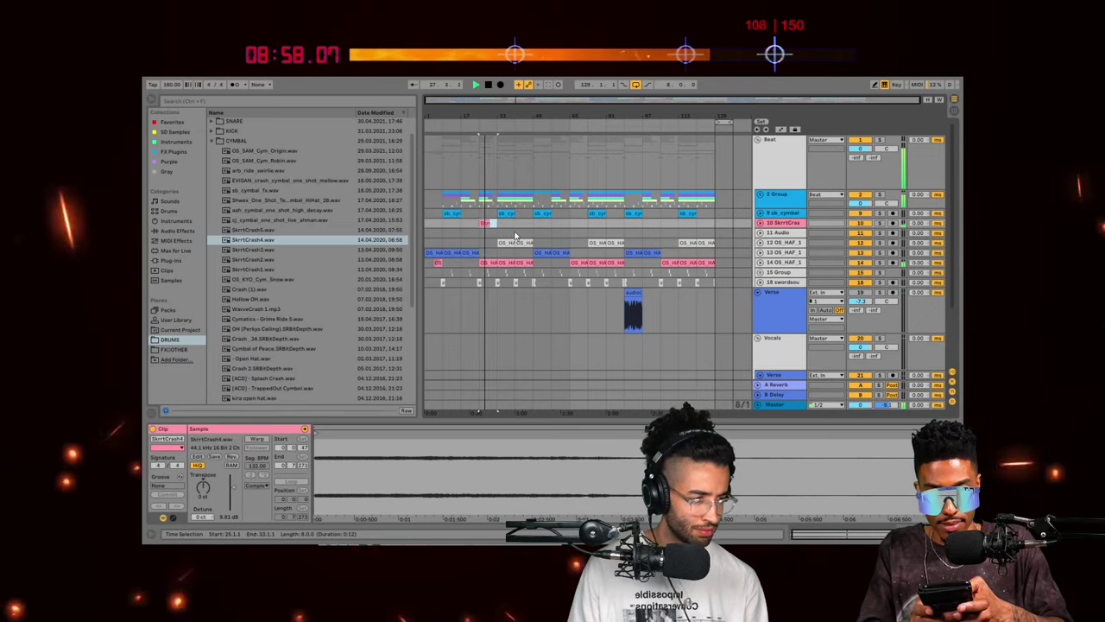
{"action": "left_click", "coordinate": [569, 224]}
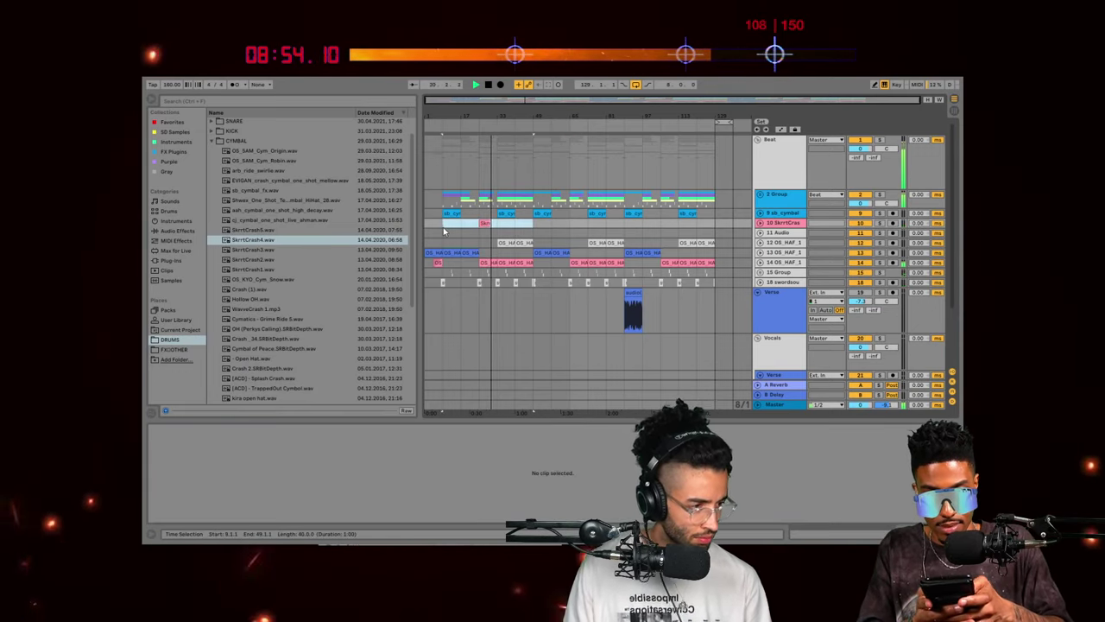
{"action": "key", "text": "ctrl+d"}
{"action": "key", "text": "ctrl+d"}
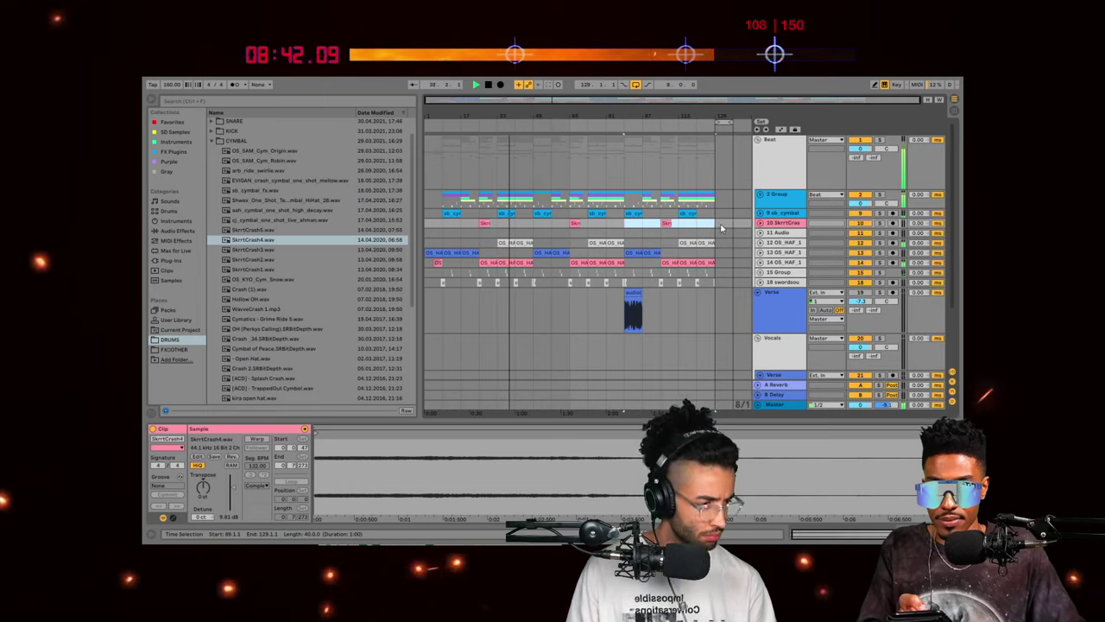
Step: Unfold the swordsou track to check its volume while playing, and fold the beat tracks back up
{"action": "left_click", "coordinate": [784, 282]}
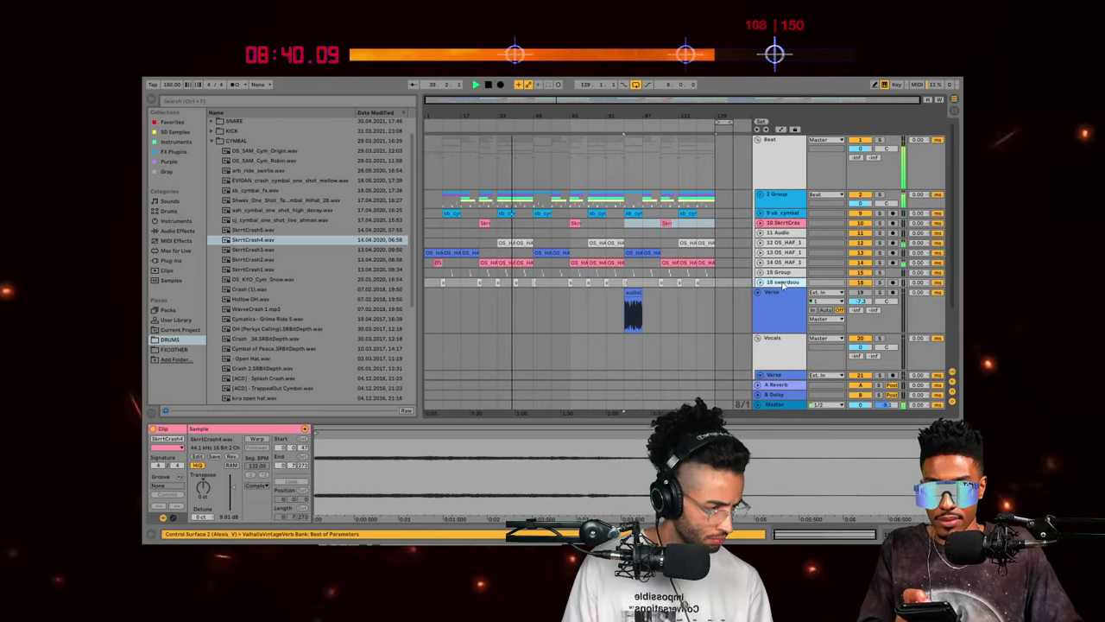
{"action": "left_click", "coordinate": [759, 282]}
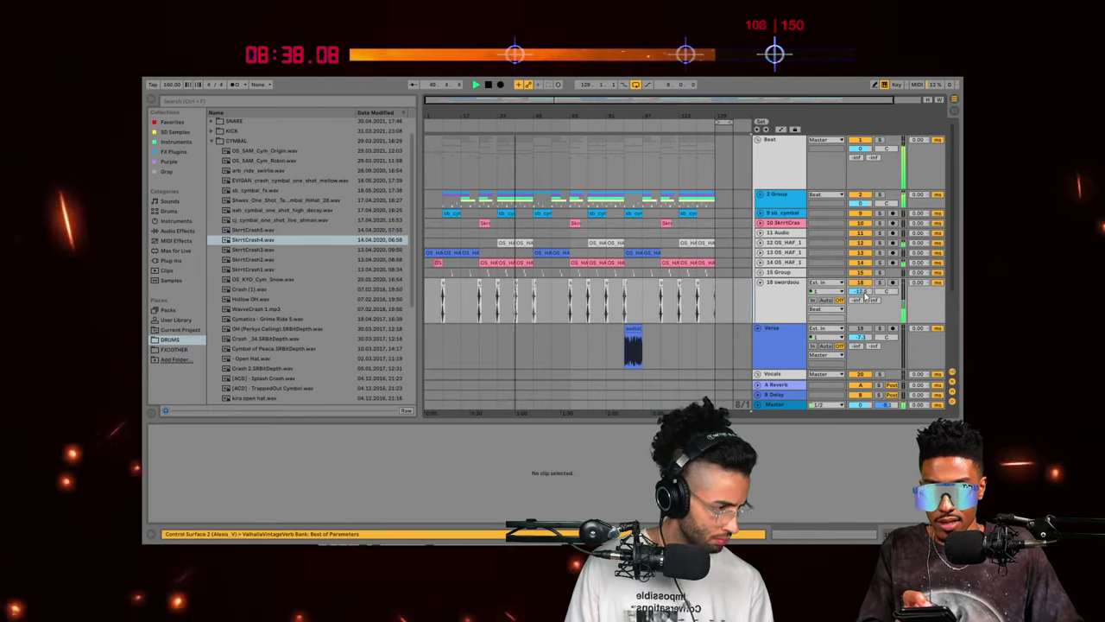
{"action": "left_click", "coordinate": [504, 213]}
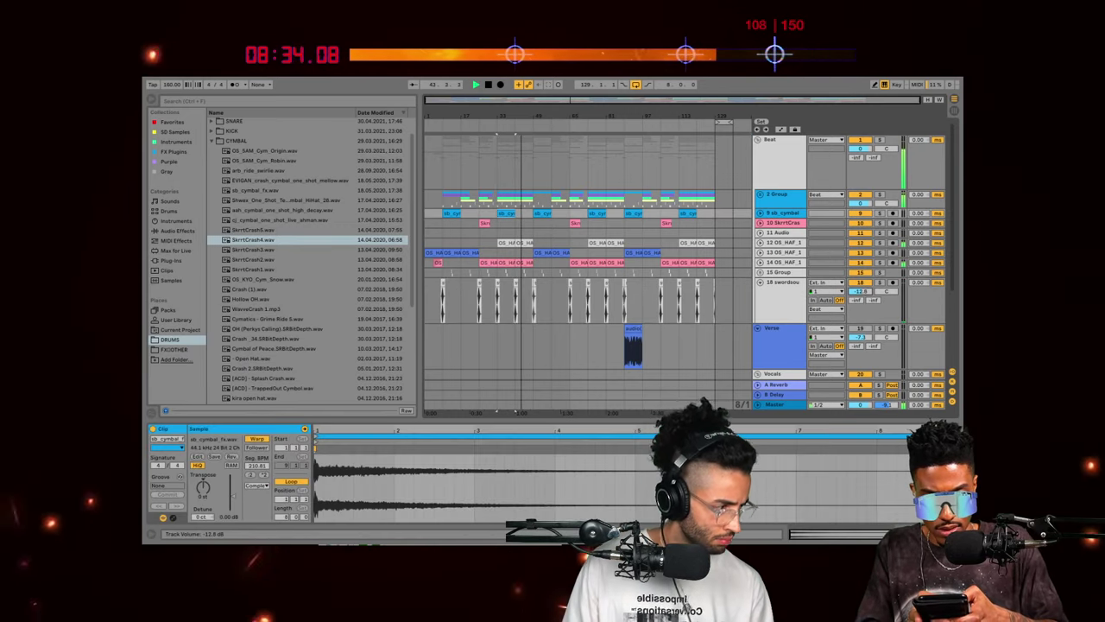
{"action": "left_click", "coordinate": [782, 289]}
{"action": "key", "text": "ctrl+a"}
{"action": "key", "text": "u"}
{"action": "scroll", "coordinate": [783, 291], "scroll_direction": "down", "scroll_amount": 4}
{"action": "scroll", "coordinate": [735, 289], "scroll_direction": "up", "scroll_amount": 1}
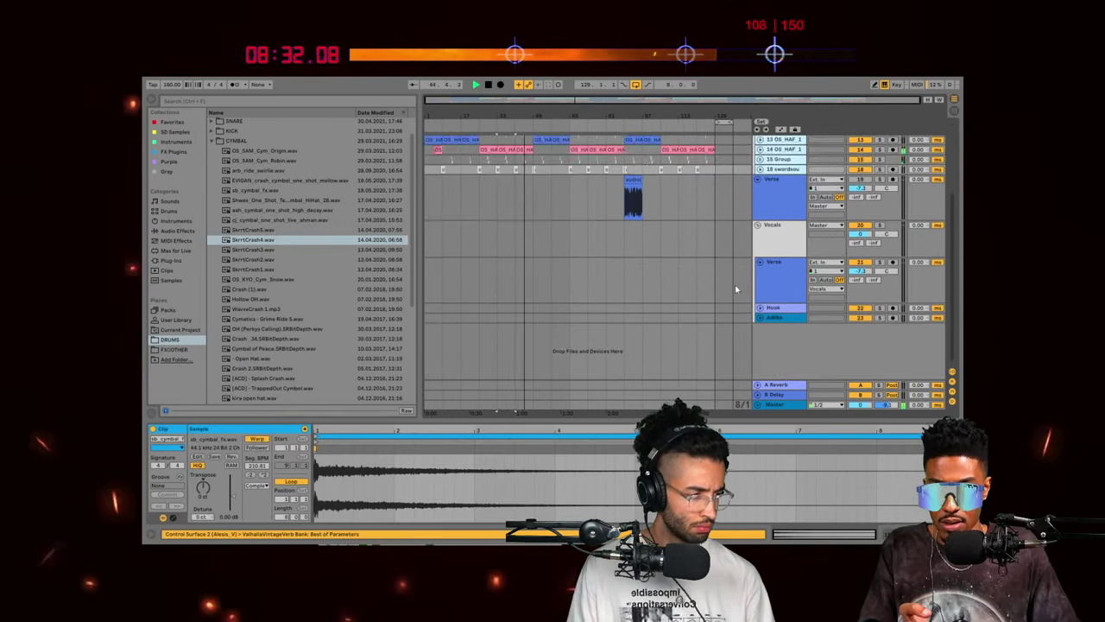
{"action": "scroll", "coordinate": [735, 285], "scroll_direction": "up", "scroll_amount": 5}
Step: Delete the drum group's content from bar 47 to bar 49 to create a drop before the next section
{"action": "left_click", "coordinate": [524, 193]}
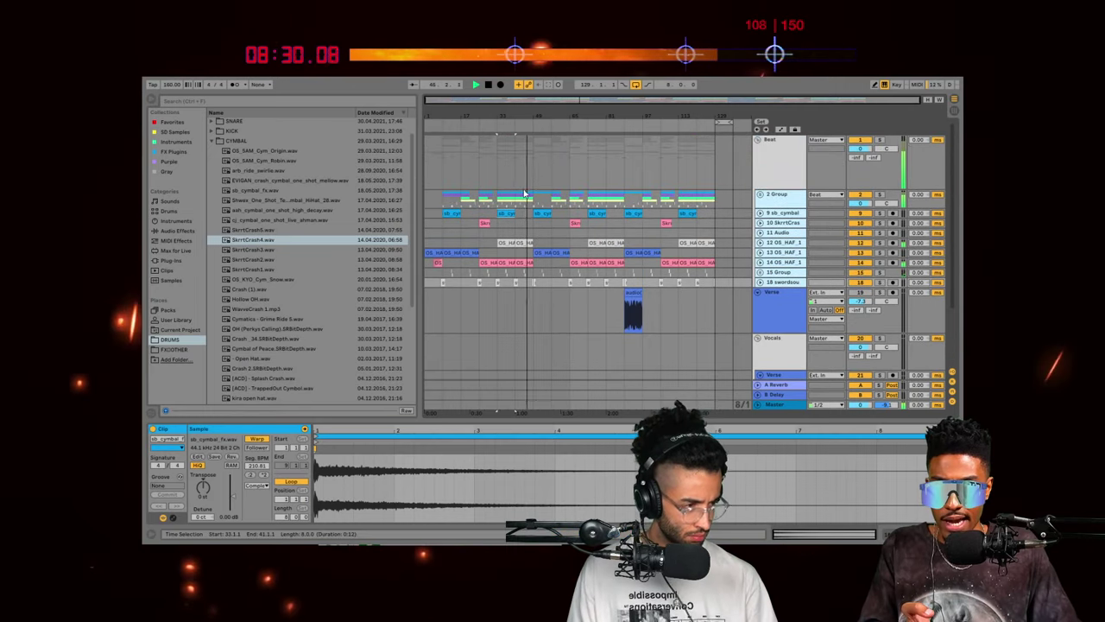
{"action": "left_click_drag", "start_coordinate": [540, 114], "coordinate": [578, 170]}
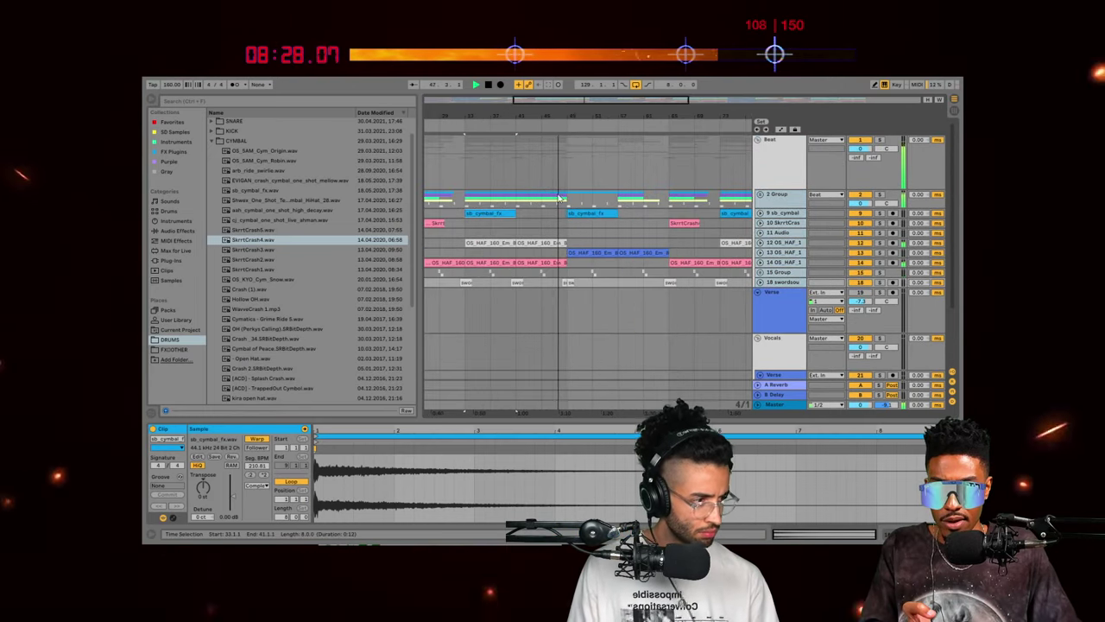
{"action": "left_click", "coordinate": [562, 200]}
{"action": "scroll", "coordinate": [564, 200], "scroll_direction": "down", "scroll_amount": 1}
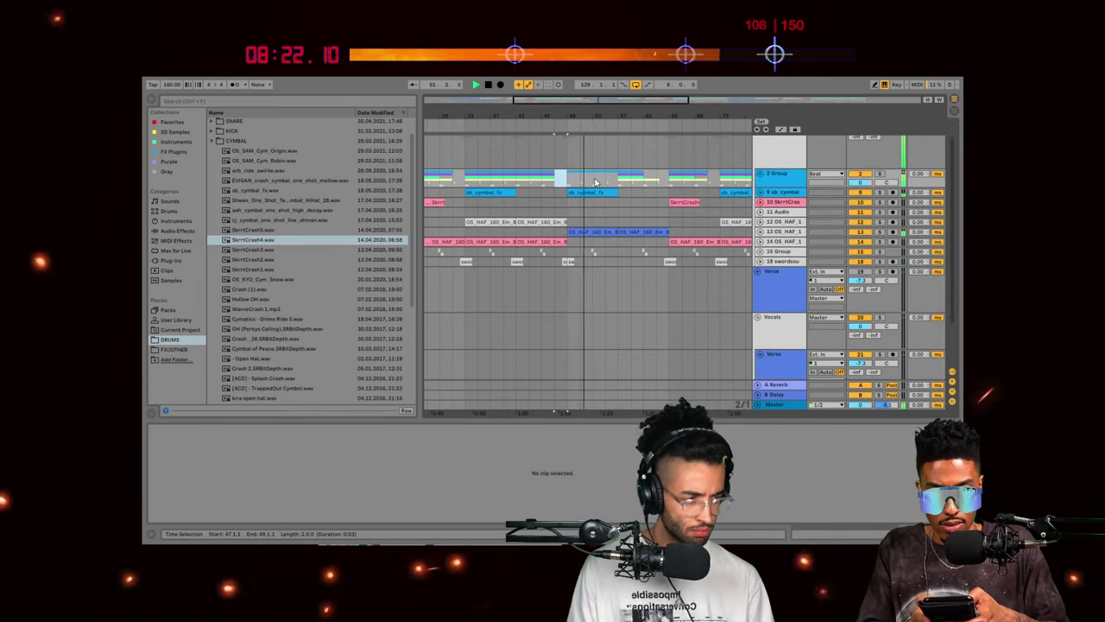
{"action": "left_click_drag", "start_coordinate": [620, 101], "coordinate": [620, 85]}
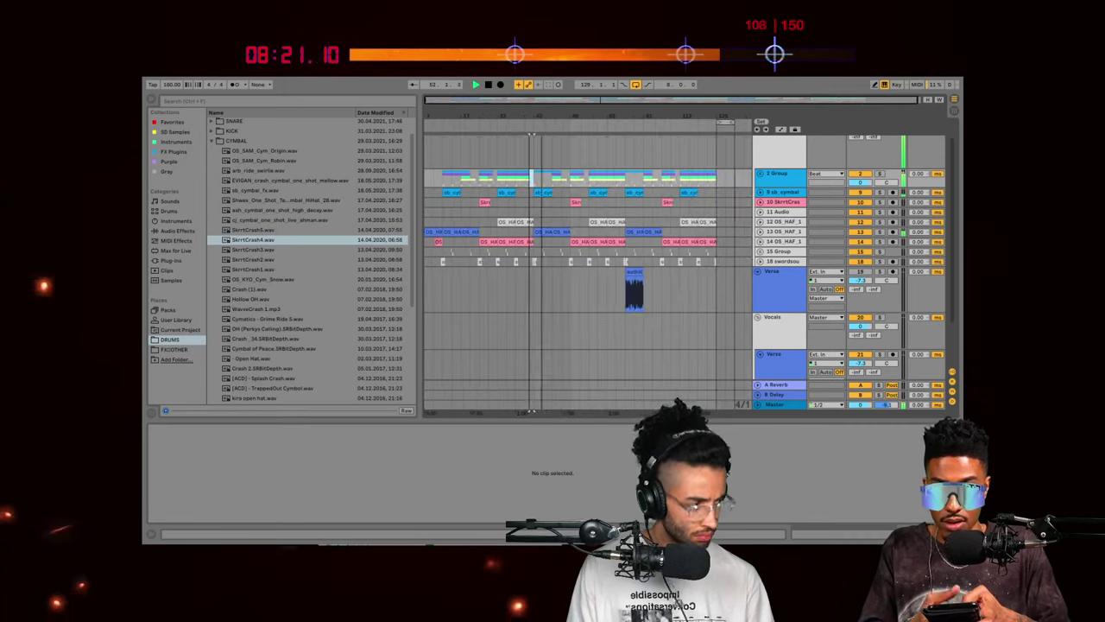
Step: Open the drum group, check the BASKET 3 track's clips and level, and fold that track again
{"action": "left_click", "coordinate": [760, 173]}
{"action": "left_click", "coordinate": [775, 218]}
{"action": "left_click", "coordinate": [776, 228]}
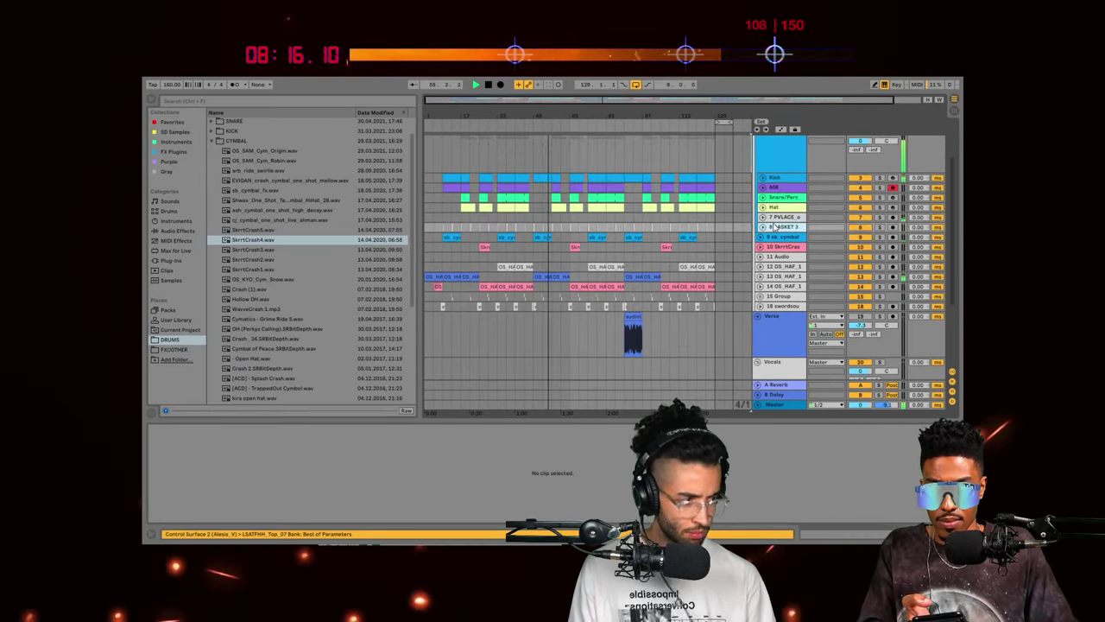
{"action": "left_click", "coordinate": [763, 227]}
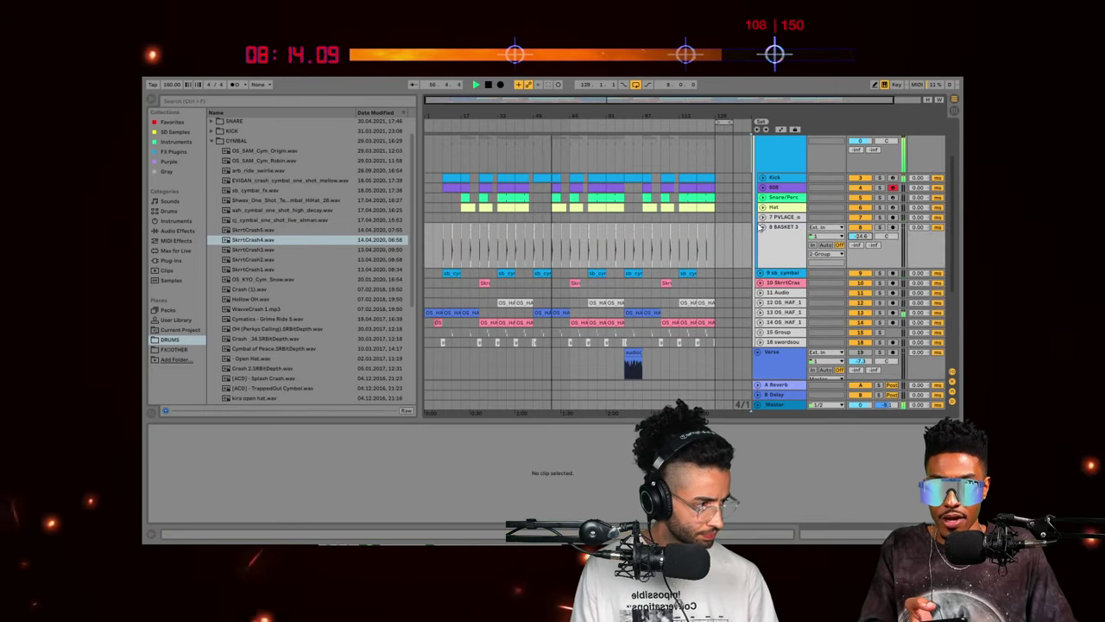
{"action": "left_click", "coordinate": [762, 227]}
Step: Stop playback, fold the Beat group, unfold the Vocals group with its Verse track, and arm that Verse track for recording
{"action": "scroll", "coordinate": [718, 304], "scroll_direction": "down", "scroll_amount": 3}
{"action": "key", "text": "space"}
{"action": "left_click", "coordinate": [766, 260]}
{"action": "key", "text": "ctrl+a"}
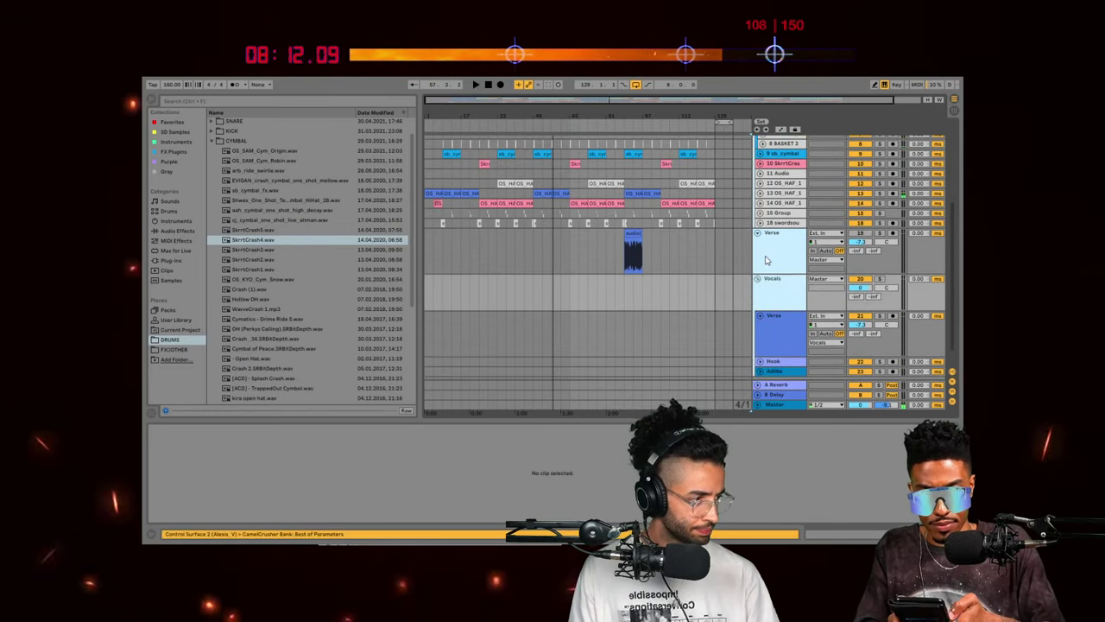
{"action": "key", "text": "u"}
{"action": "left_click", "coordinate": [784, 178]}
{"action": "left_click", "coordinate": [757, 177]}
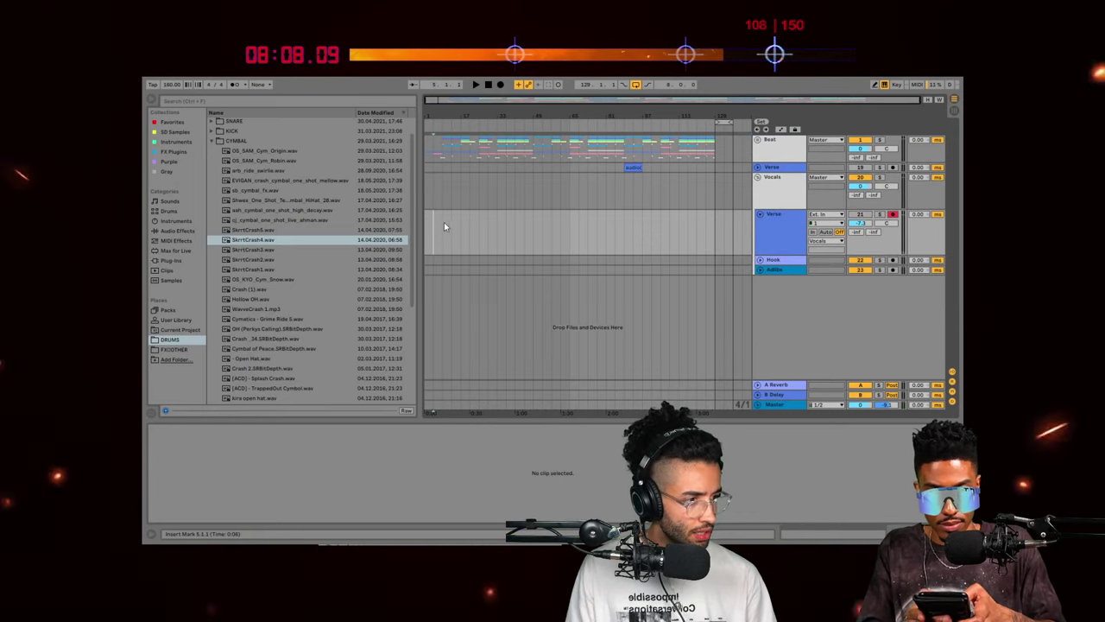
Step: Record a vocal take on the Vocals group's Verse track from bar 5 to bar 27, with the metronome on only for the lead-in
{"action": "left_click", "coordinate": [233, 84]}
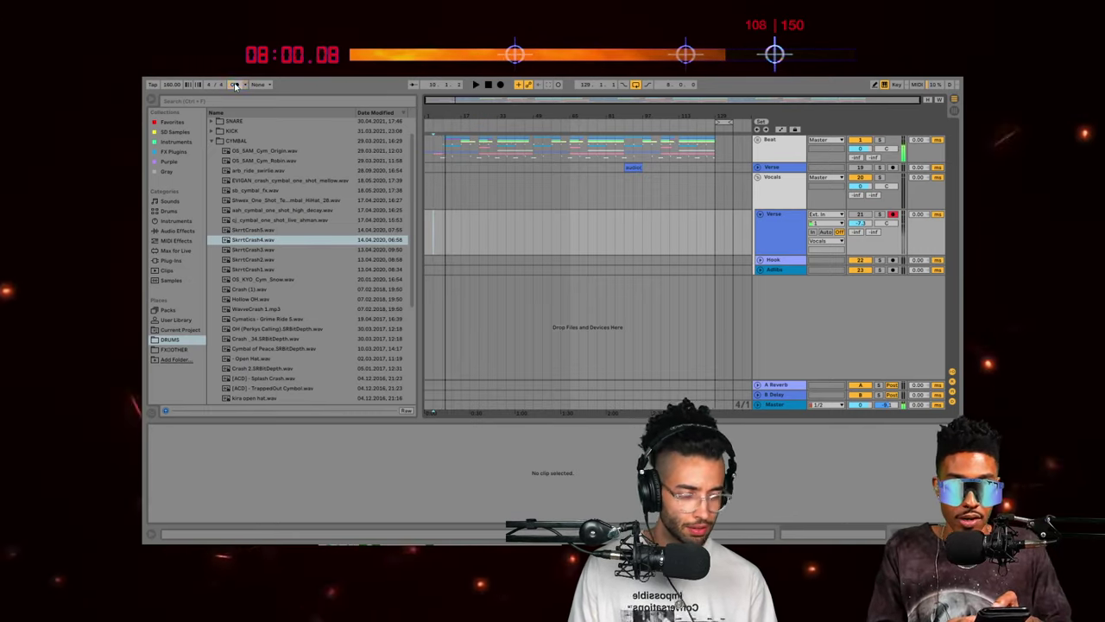
{"action": "left_click_drag", "start_coordinate": [481, 99], "coordinate": [475, 148]}
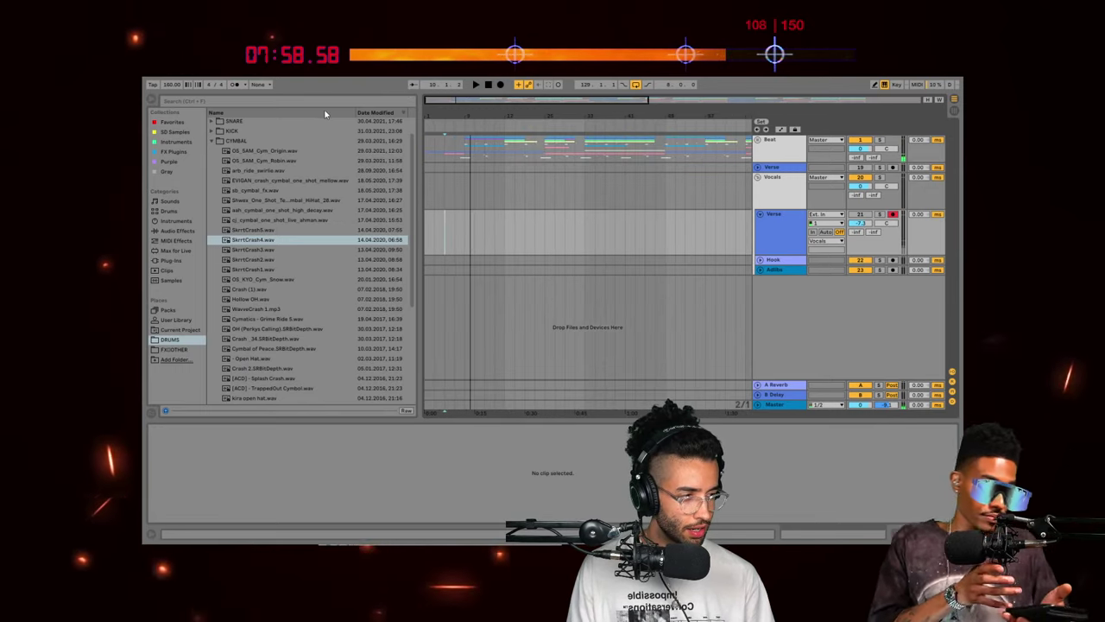
{"action": "left_click", "coordinate": [233, 84]}
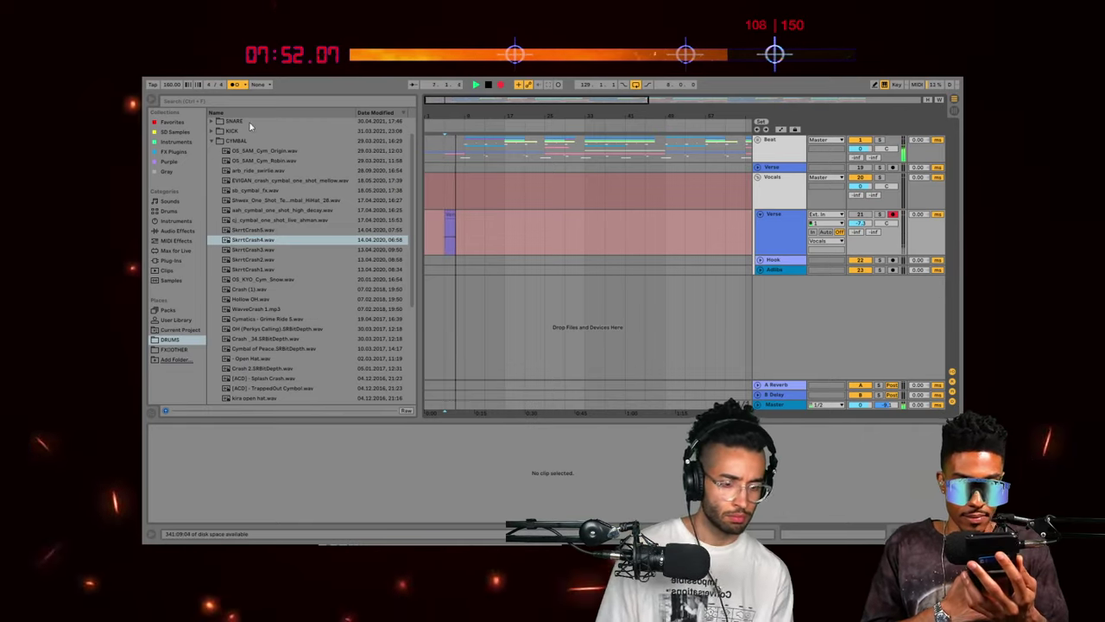
{"action": "left_click", "coordinate": [234, 85]}
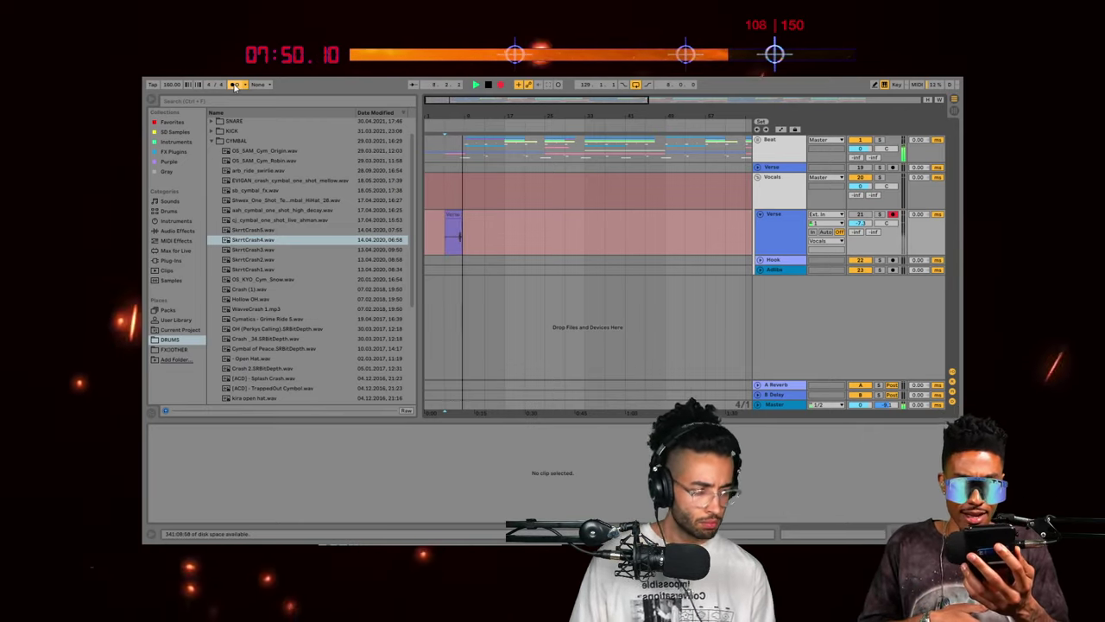
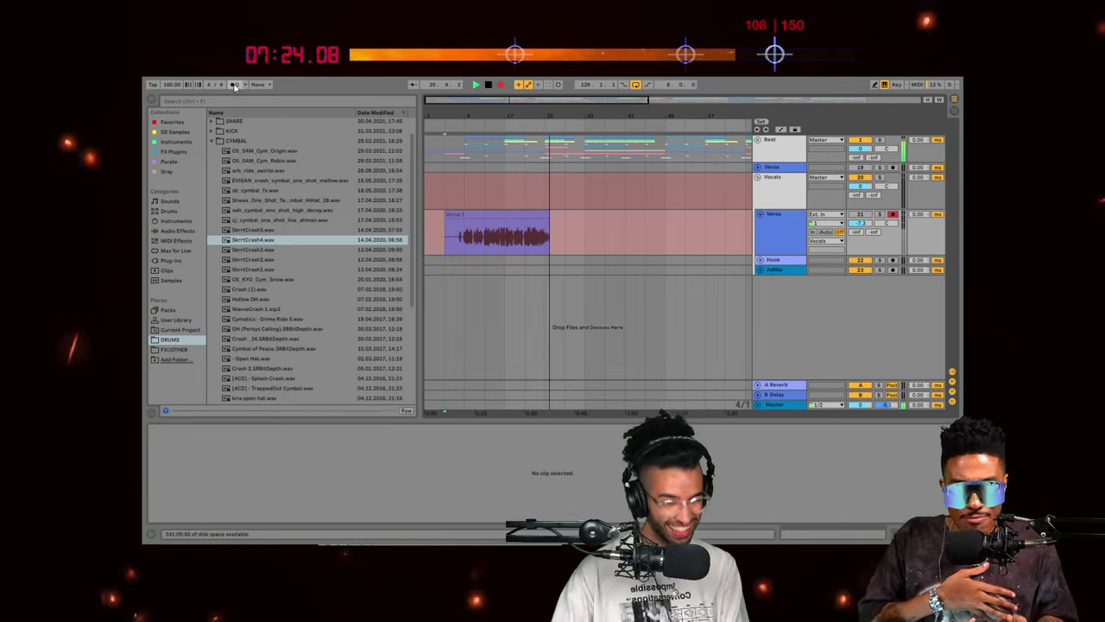
{"action": "key", "text": "space"}
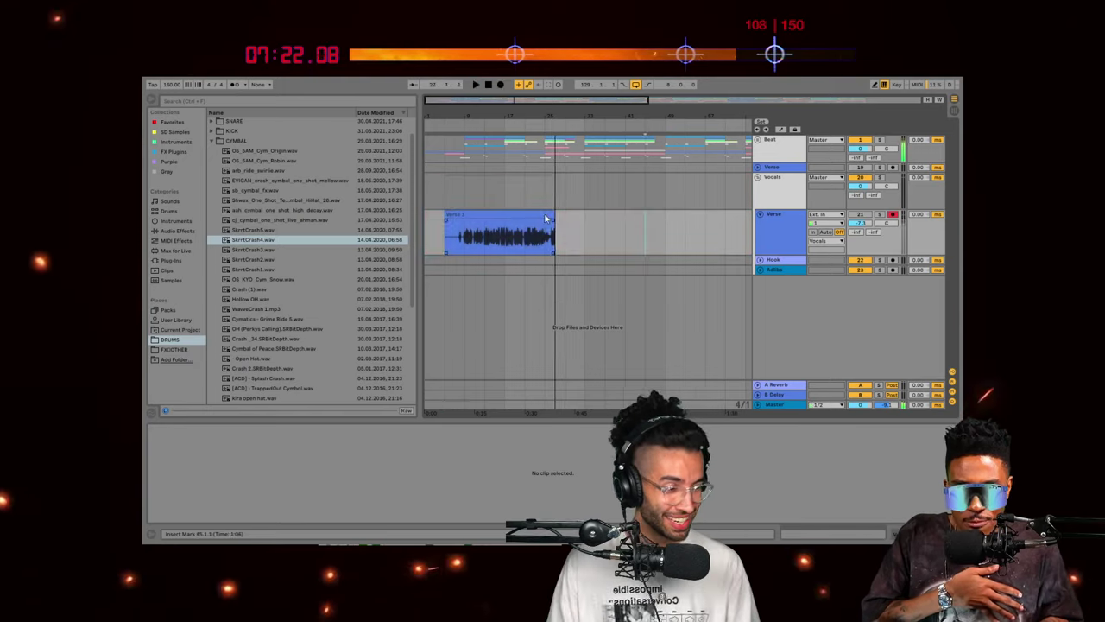
{"action": "left_click", "coordinate": [540, 210]}
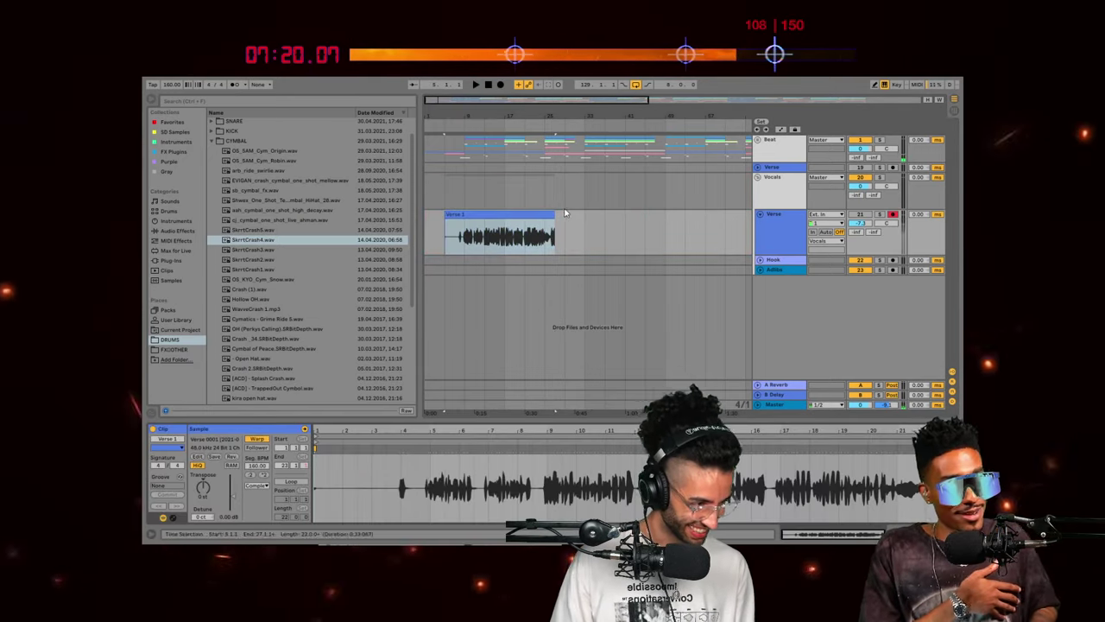
Step: Trim the end of the recorded clip on the Vocals group's Verse track to about bar 26
{"action": "left_click_drag", "start_coordinate": [555, 215], "coordinate": [550, 214]}
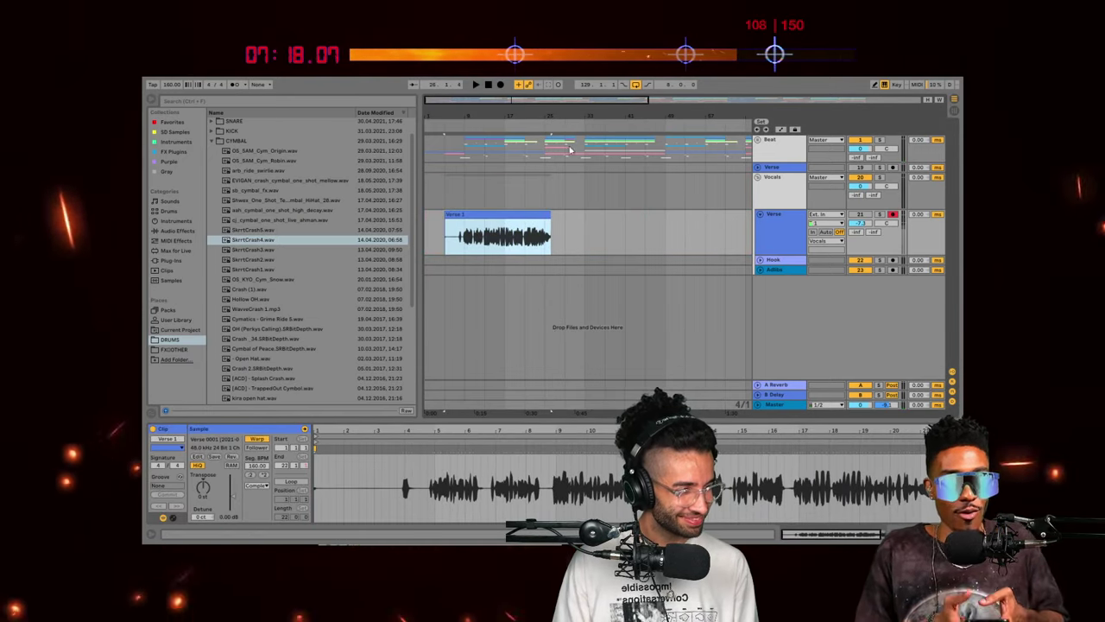
{"action": "left_click_drag", "start_coordinate": [571, 115], "coordinate": [588, 221]}
{"action": "left_click", "coordinate": [580, 213]}
{"action": "left_click_drag", "start_coordinate": [536, 100], "coordinate": [535, 52]}
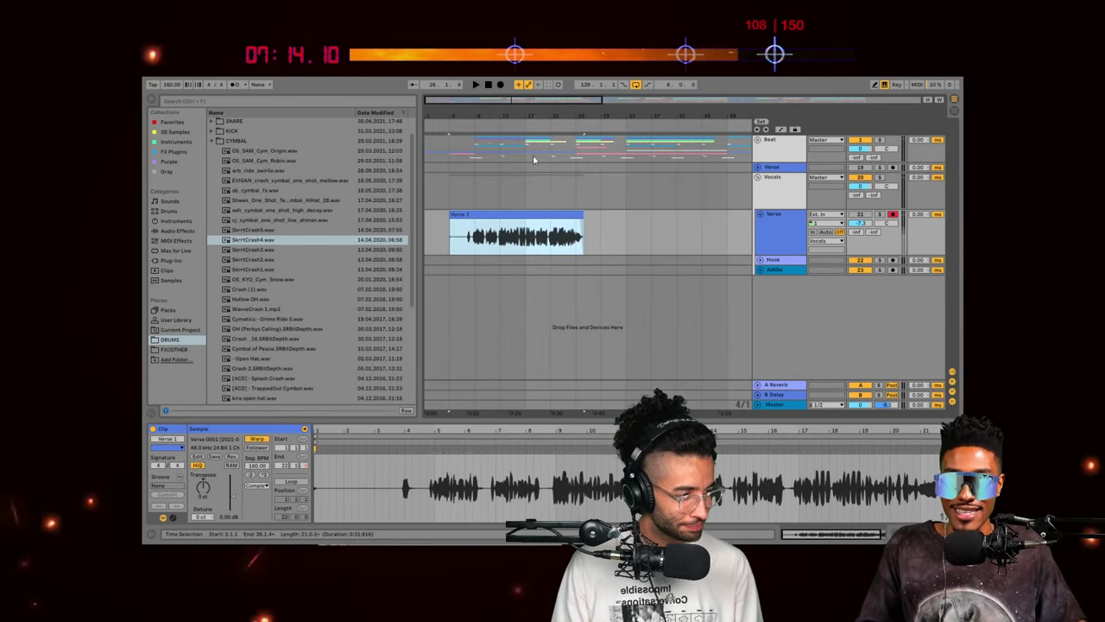
Step: Unfold the Beat group so its tracks can be compared with the recorded verse
{"action": "left_click", "coordinate": [781, 143]}
{"action": "left_click", "coordinate": [758, 140]}
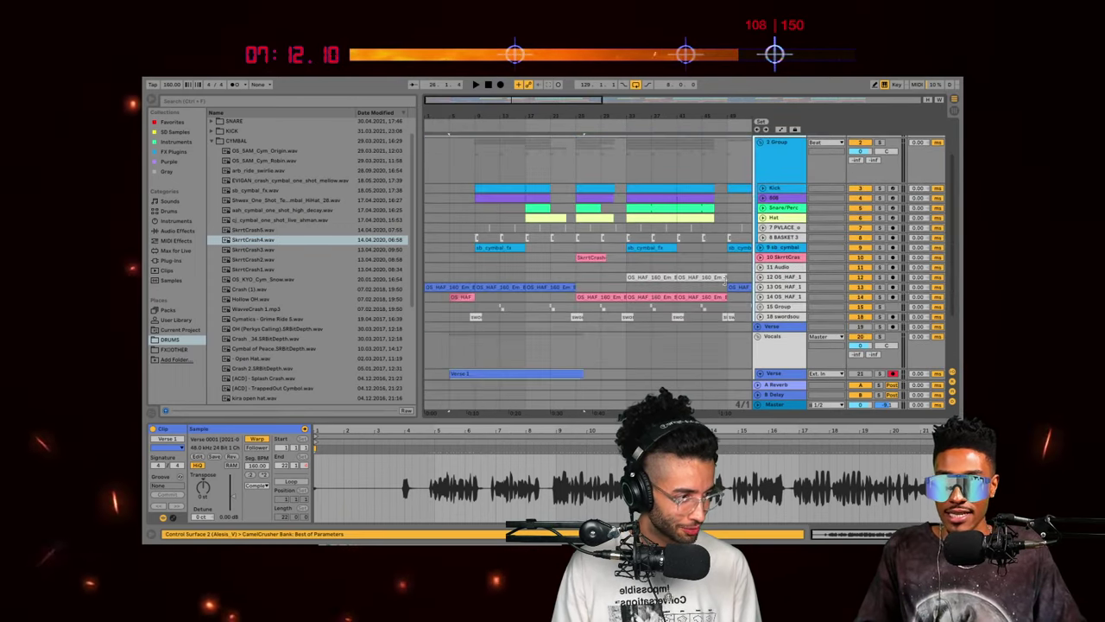
{"action": "scroll", "coordinate": [469, 102], "scroll_direction": "up", "scroll_amount": 3}
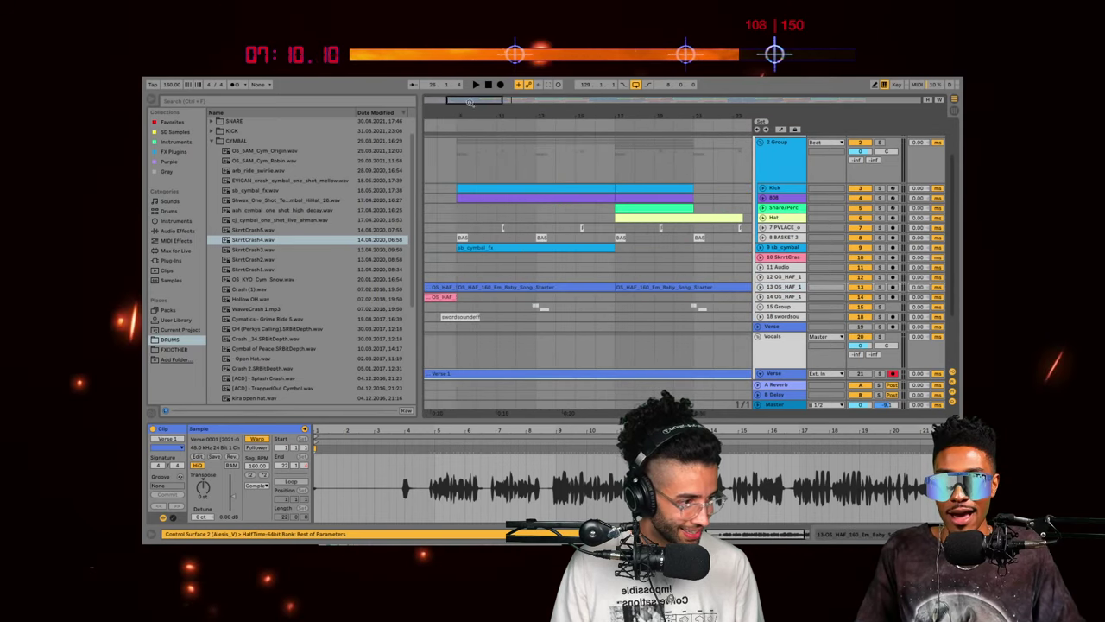
Step: Open Waves Tune Real-Time on the Vocals group's Verse track, set its scale to E Natural Minor, and turn vibrato on
{"action": "left_click", "coordinate": [760, 373]}
{"action": "left_click", "coordinate": [780, 346]}
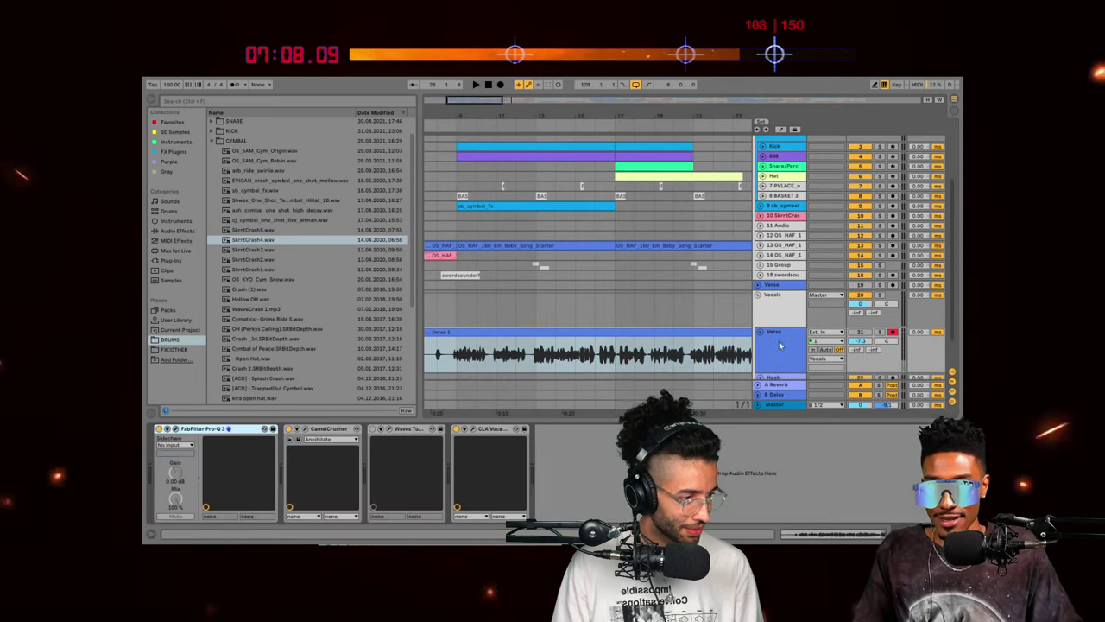
{"action": "left_click", "coordinate": [388, 431]}
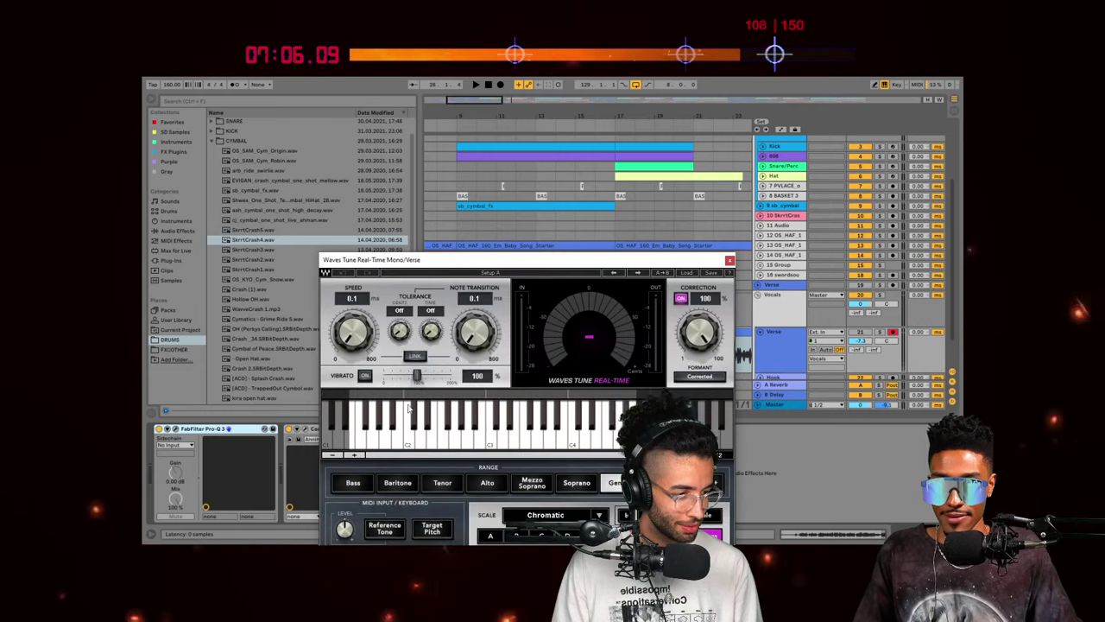
{"action": "left_click_drag", "start_coordinate": [411, 265], "coordinate": [408, 157]}
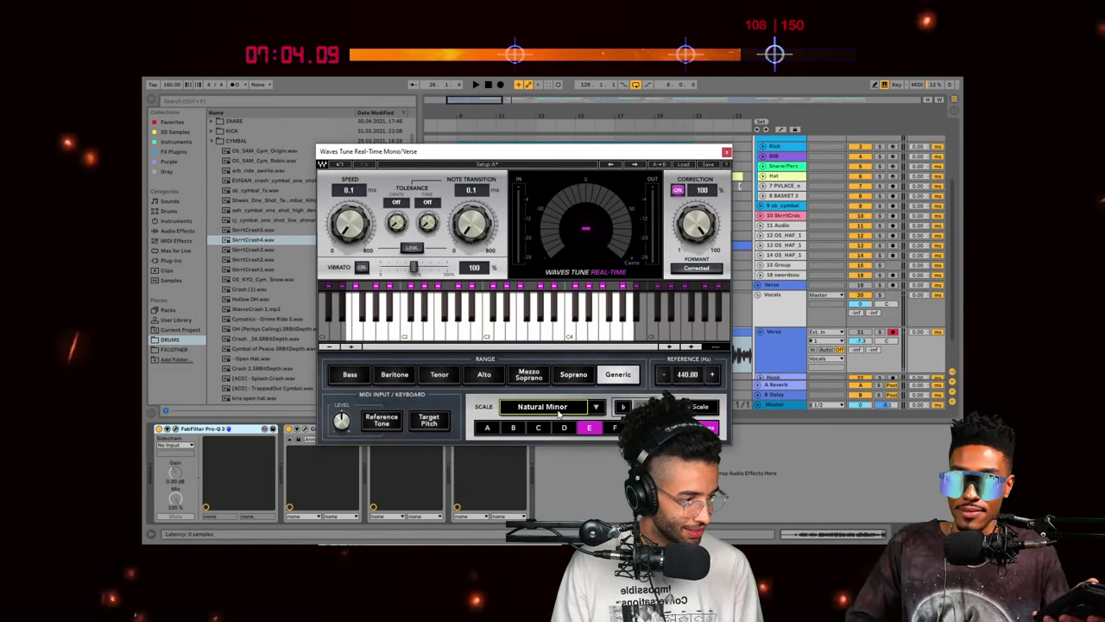
{"action": "left_click_drag", "start_coordinate": [503, 156], "coordinate": [545, 160]}
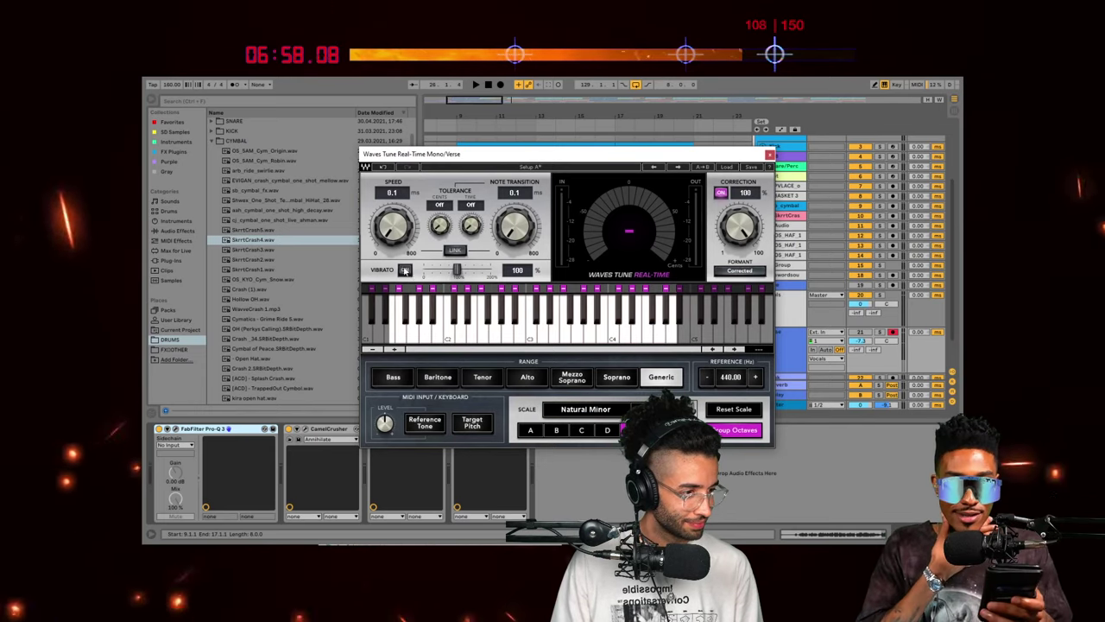
Step: Play the tuned verse from bar 9 and set the Verse track's volume to -6.0 dB
{"action": "left_click_drag", "start_coordinate": [513, 154], "coordinate": [781, 384]}
{"action": "left_click", "coordinate": [457, 353]}
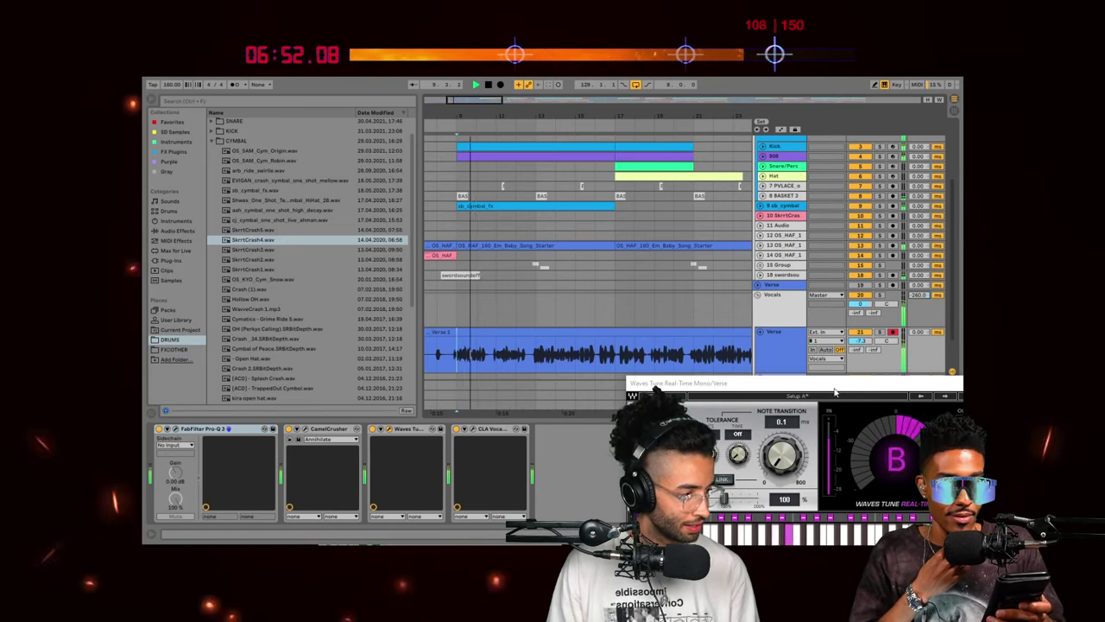
{"action": "left_click_drag", "start_coordinate": [834, 385], "coordinate": [1059, 368]}
{"action": "left_click", "coordinate": [598, 331]}
{"action": "double_click", "coordinate": [596, 331]}
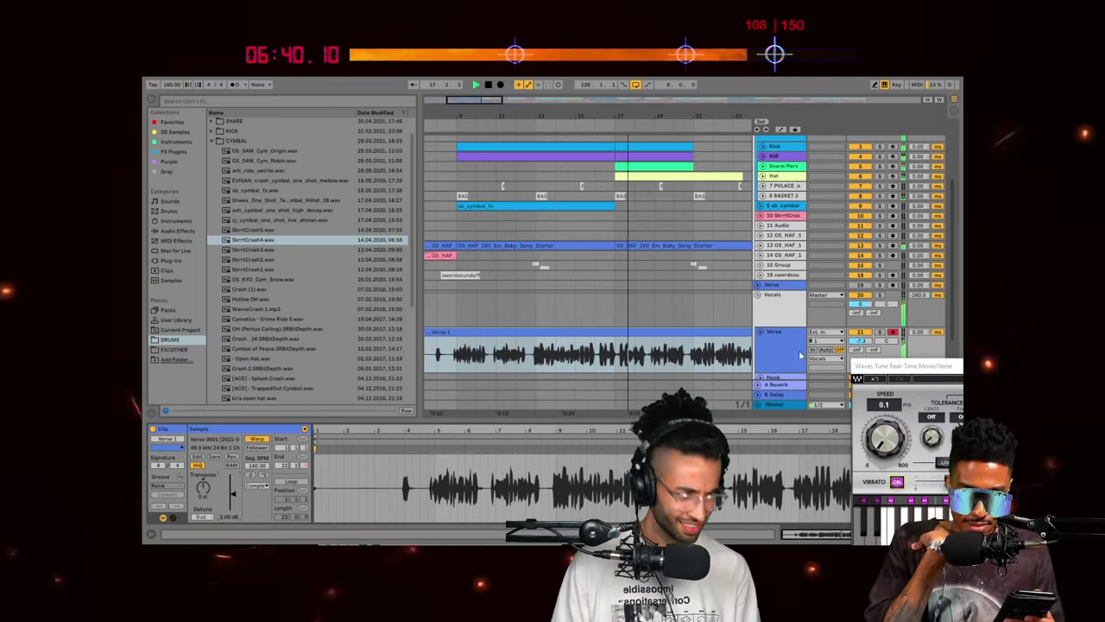
{"action": "left_click_drag", "start_coordinate": [860, 341], "coordinate": [860, 335]}
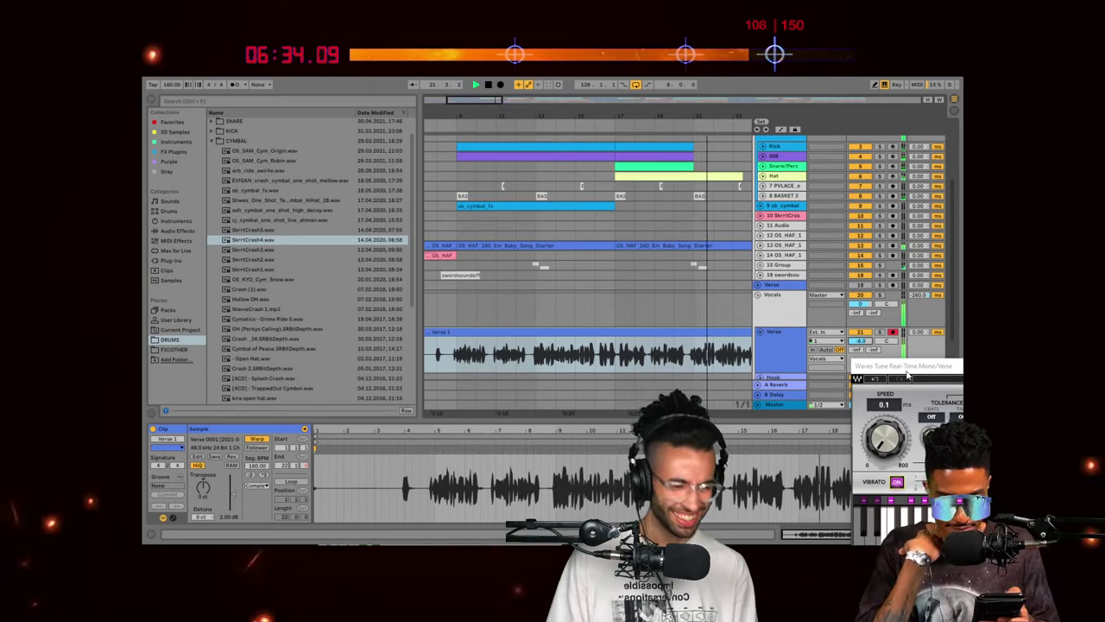
Step: Close the Waves Tune Real-Time window and stop playback at the section after the verse
{"action": "left_click_drag", "start_coordinate": [907, 374], "coordinate": [462, 147]}
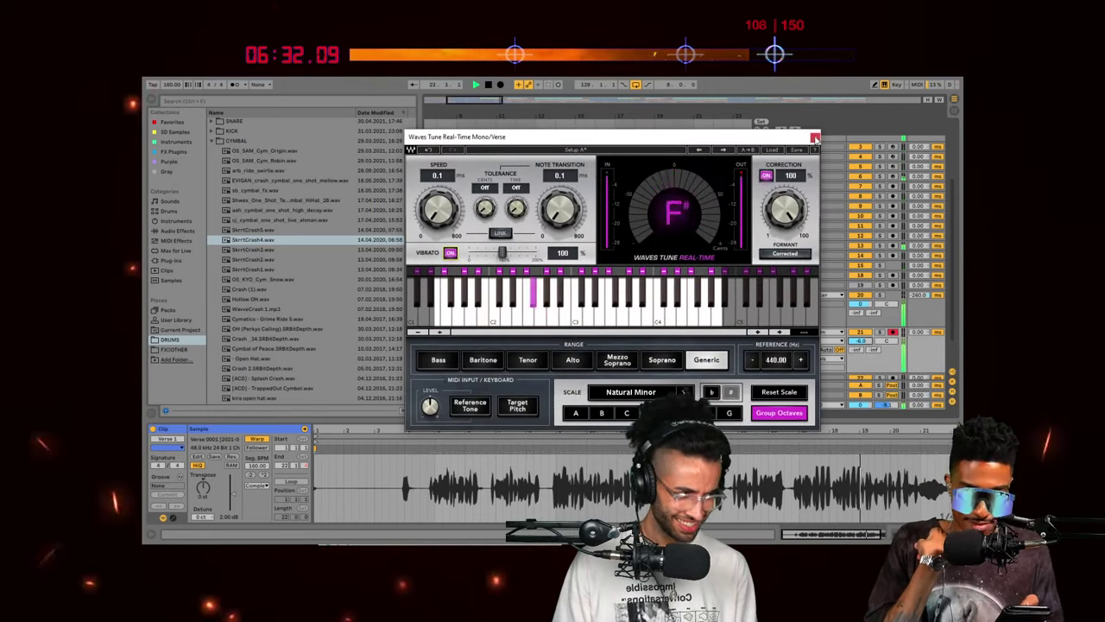
{"action": "left_click", "coordinate": [815, 137]}
{"action": "scroll", "coordinate": [629, 215], "scroll_direction": "down", "scroll_amount": 3}
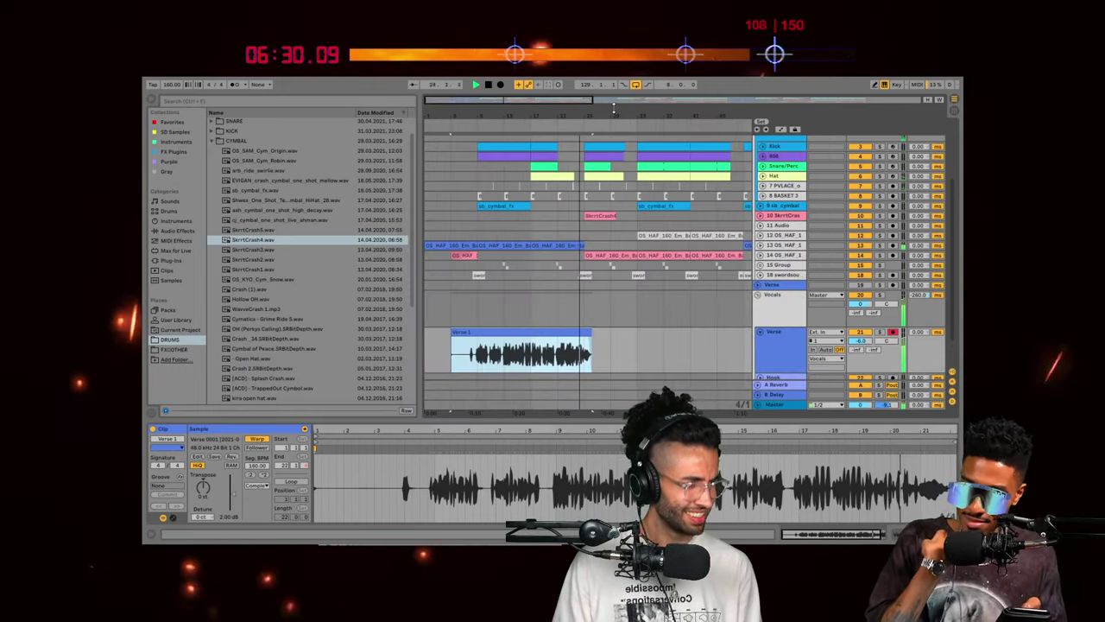
{"action": "left_click", "coordinate": [620, 325]}
{"action": "key", "text": "space"}
Step: Insert a new audio track directly below the Verse track in the Vocals group
{"action": "scroll", "coordinate": [627, 327], "scroll_direction": "down", "scroll_amount": 2}
{"action": "left_click", "coordinate": [777, 316]}
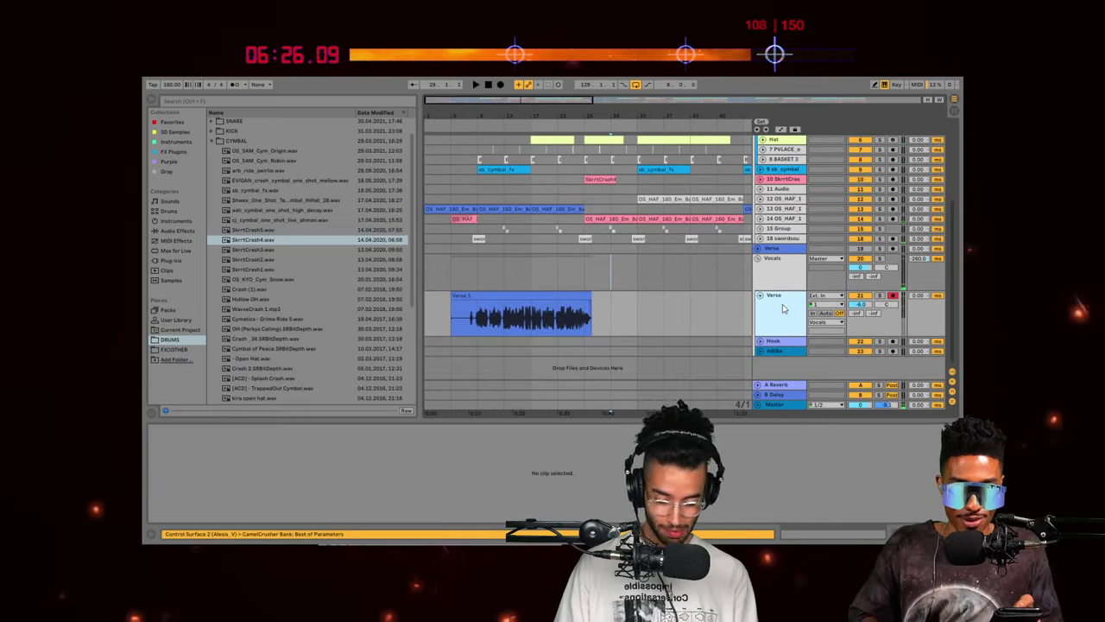
{"action": "left_click_drag", "start_coordinate": [590, 275], "coordinate": [627, 278]}
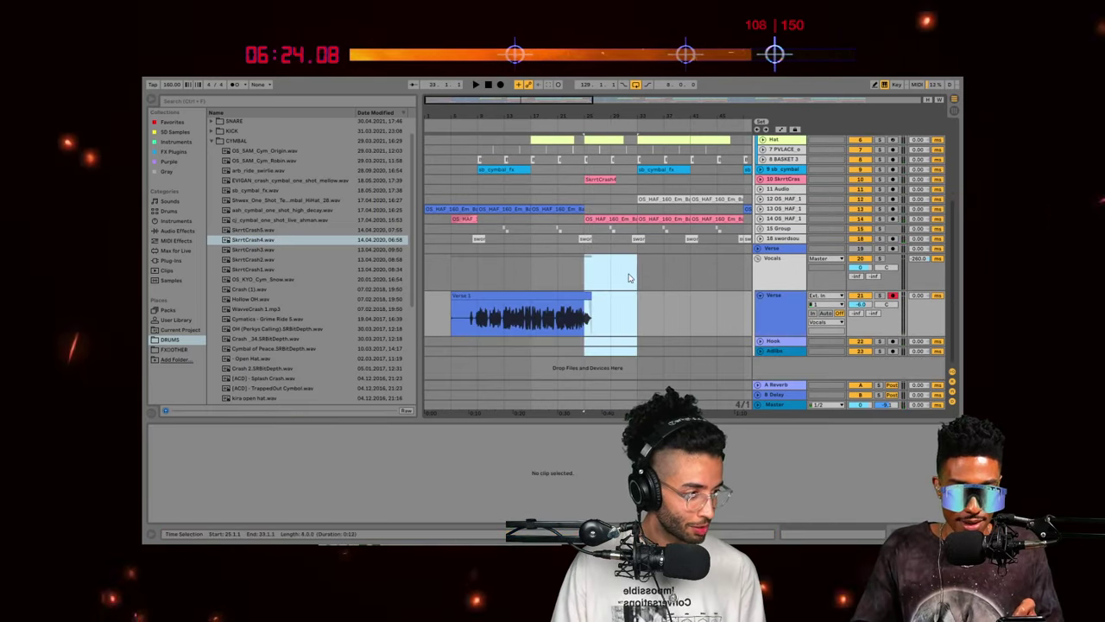
{"action": "left_click", "coordinate": [629, 278]}
{"action": "left_click", "coordinate": [795, 318]}
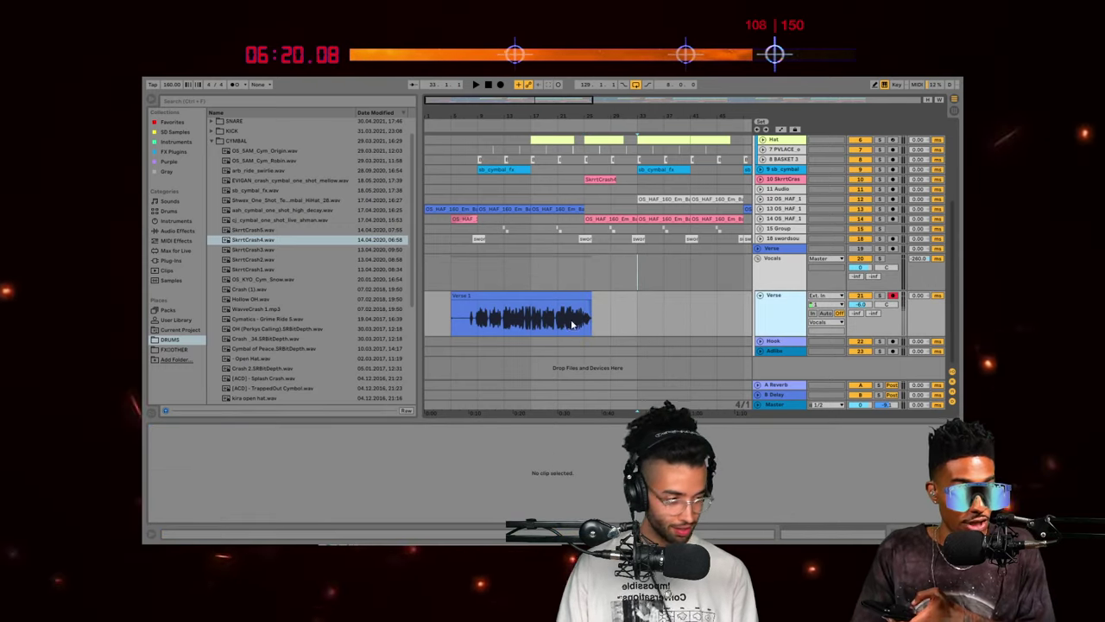
{"action": "key", "text": "ctrl+t"}
Step: Examine the arrangement between bars 21 and 33 to see how the verse leads into the following section
{"action": "scroll", "coordinate": [563, 343], "scroll_direction": "down", "scroll_amount": 2}
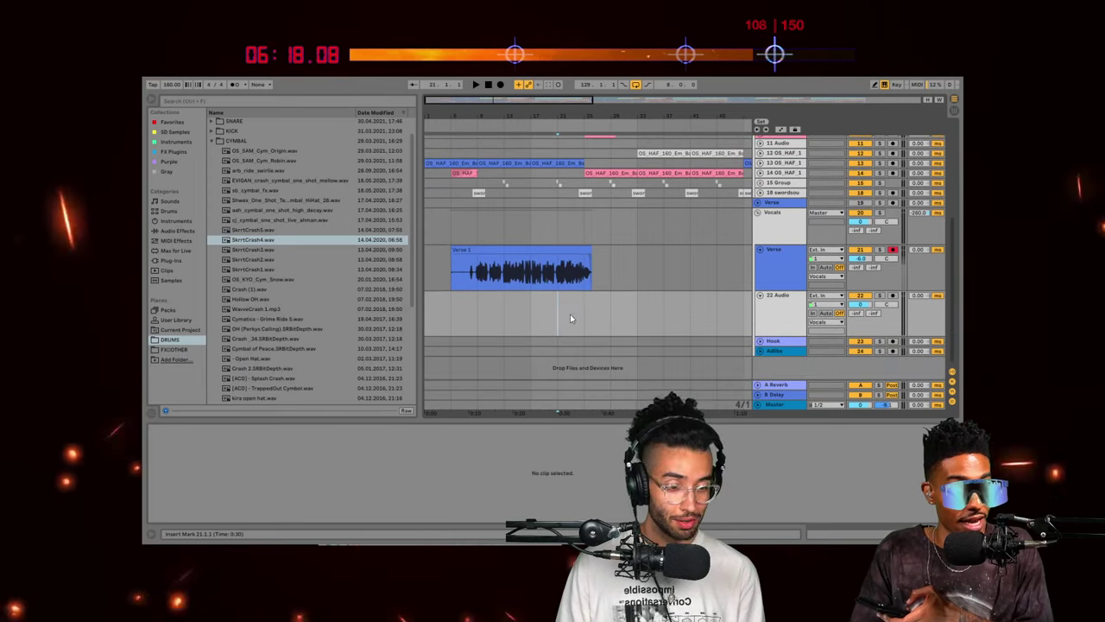
{"action": "left_click_drag", "start_coordinate": [672, 117], "coordinate": [672, 114]}
{"action": "scroll", "coordinate": [591, 268], "scroll_direction": "up", "scroll_amount": 5}
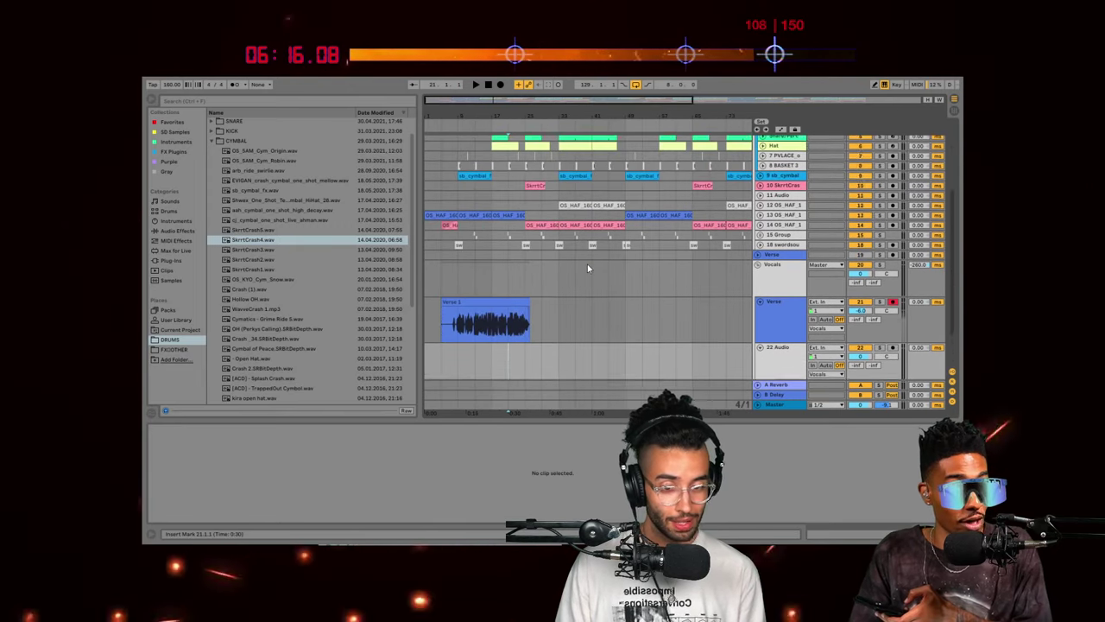
{"action": "scroll", "coordinate": [588, 266], "scroll_direction": "down", "scroll_amount": 4}
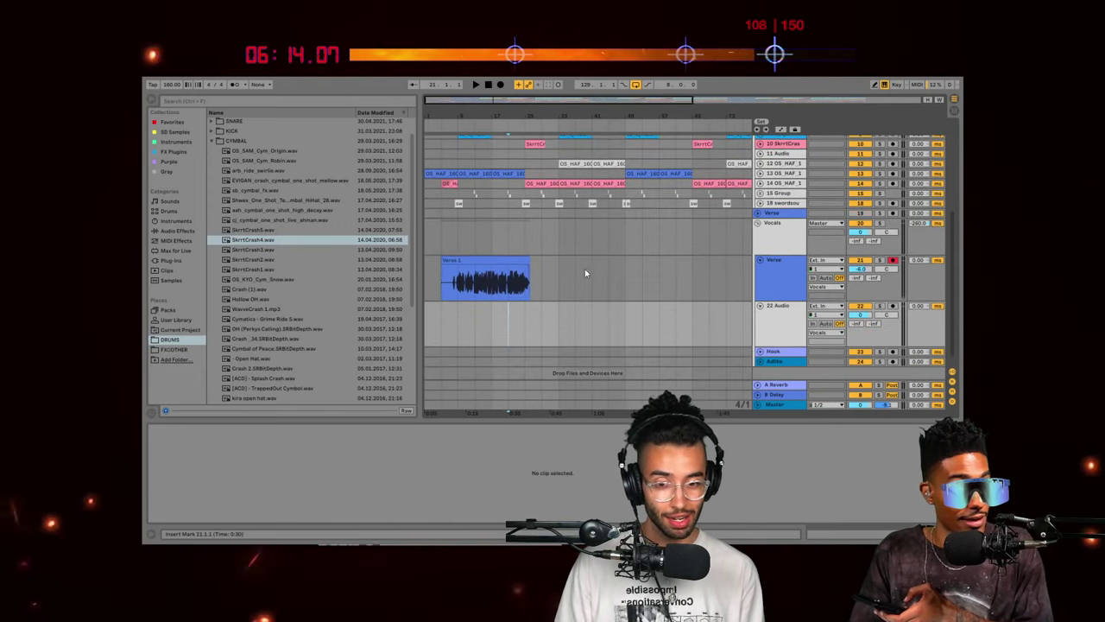
{"action": "left_click_drag", "start_coordinate": [508, 325], "coordinate": [563, 322]}
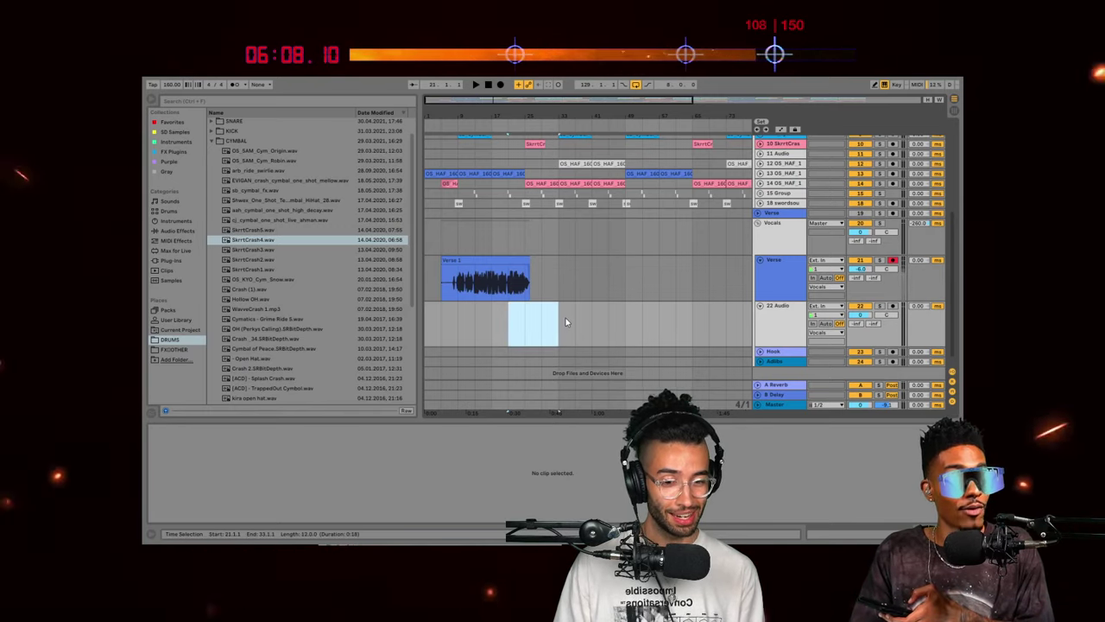
{"action": "left_click", "coordinate": [506, 327]}
{"action": "scroll", "coordinate": [532, 316], "scroll_direction": "up", "scroll_amount": 3}
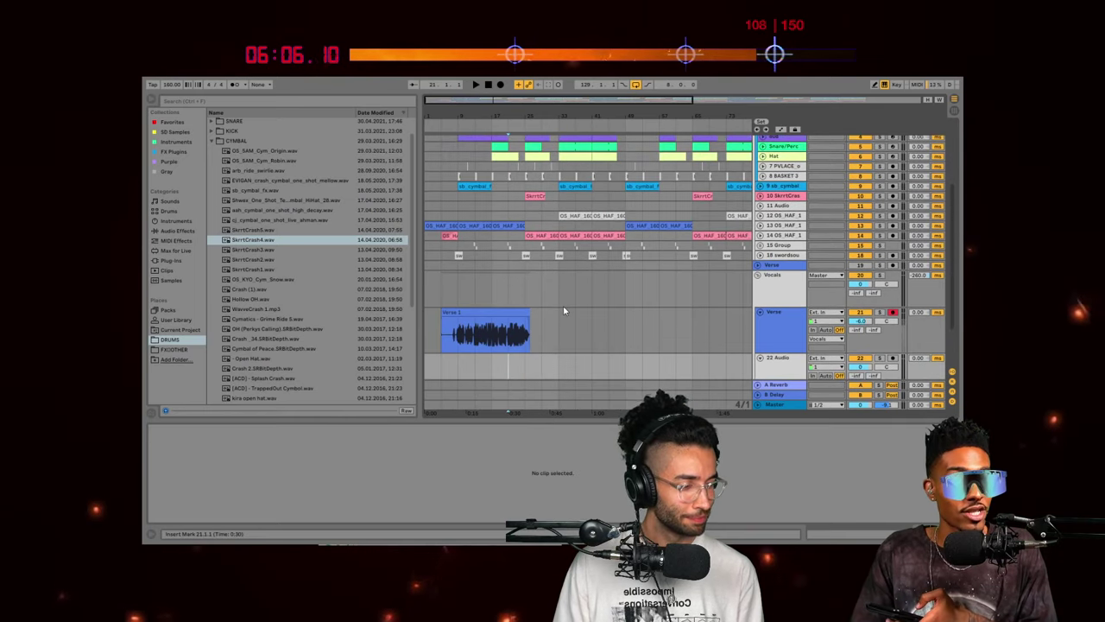
{"action": "scroll", "coordinate": [554, 302], "scroll_direction": "down", "scroll_amount": 3}
{"action": "left_click", "coordinate": [548, 322]}
{"action": "scroll", "coordinate": [548, 299], "scroll_direction": "up", "scroll_amount": 5}
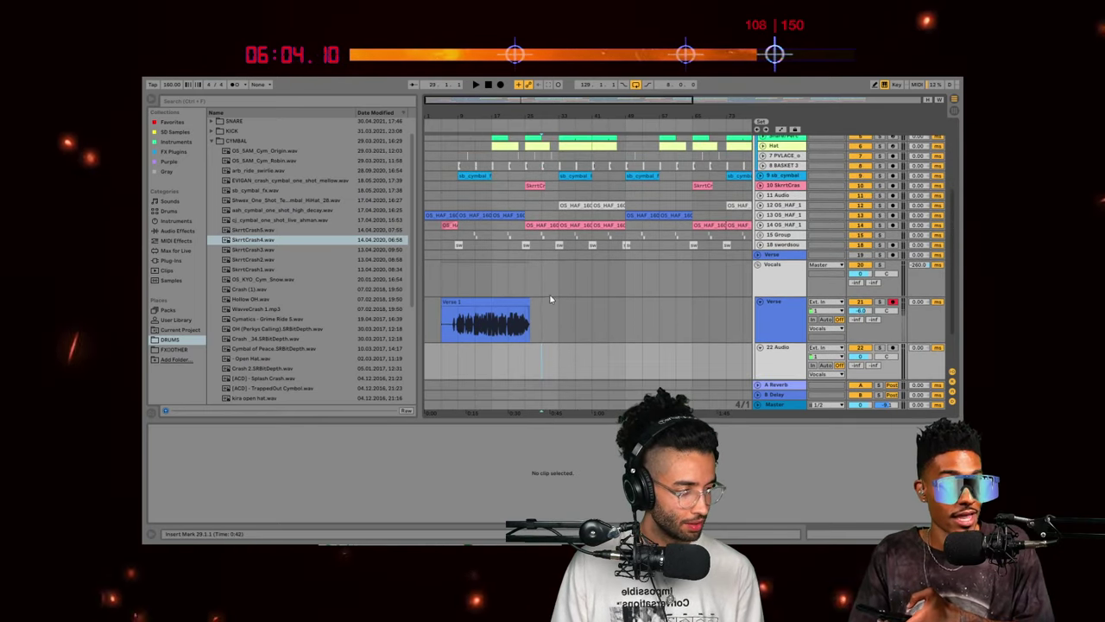
Step: Delete the time from bar 25 to bar 33 across the whole arrangement
{"action": "left_click_drag", "start_coordinate": [535, 147], "coordinate": [557, 332]}
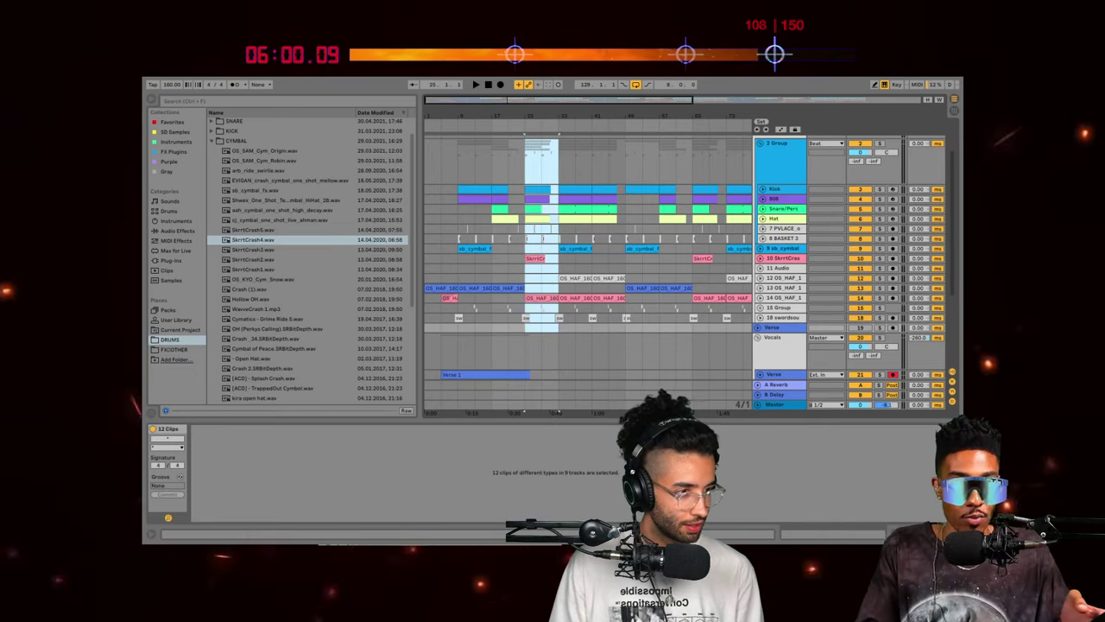
{"action": "left_click", "coordinate": [167, 73]}
{"action": "left_click", "coordinate": [225, 219]}
{"action": "scroll", "coordinate": [518, 285], "scroll_direction": "down", "scroll_amount": 4}
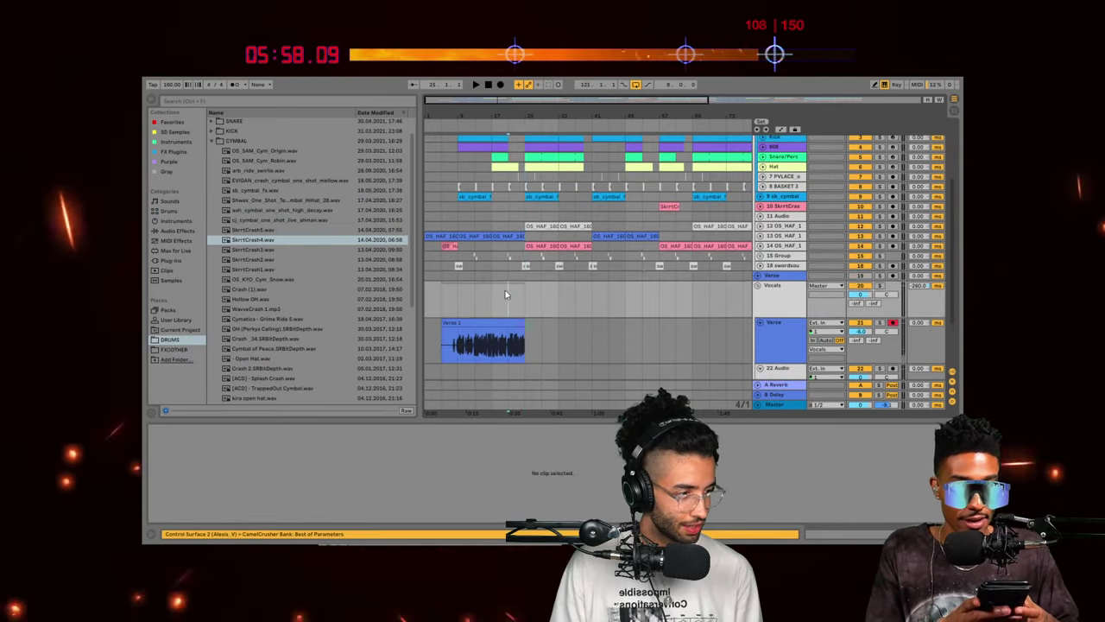
Step: Extend the end of the shortened Verse clip back to about bar 26, past the cut
{"action": "left_click", "coordinate": [535, 259]}
{"action": "left_click_drag", "start_coordinate": [536, 259], "coordinate": [529, 260]}
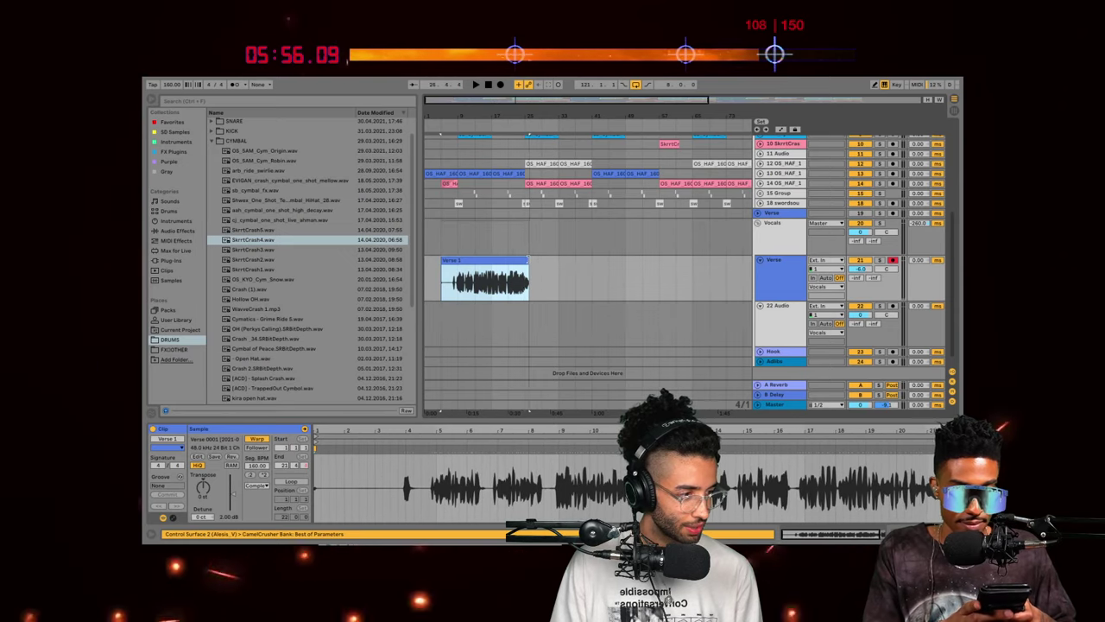
{"action": "left_click_drag", "start_coordinate": [696, 100], "coordinate": [539, 165]}
{"action": "left_click_drag", "start_coordinate": [627, 267], "coordinate": [622, 265]}
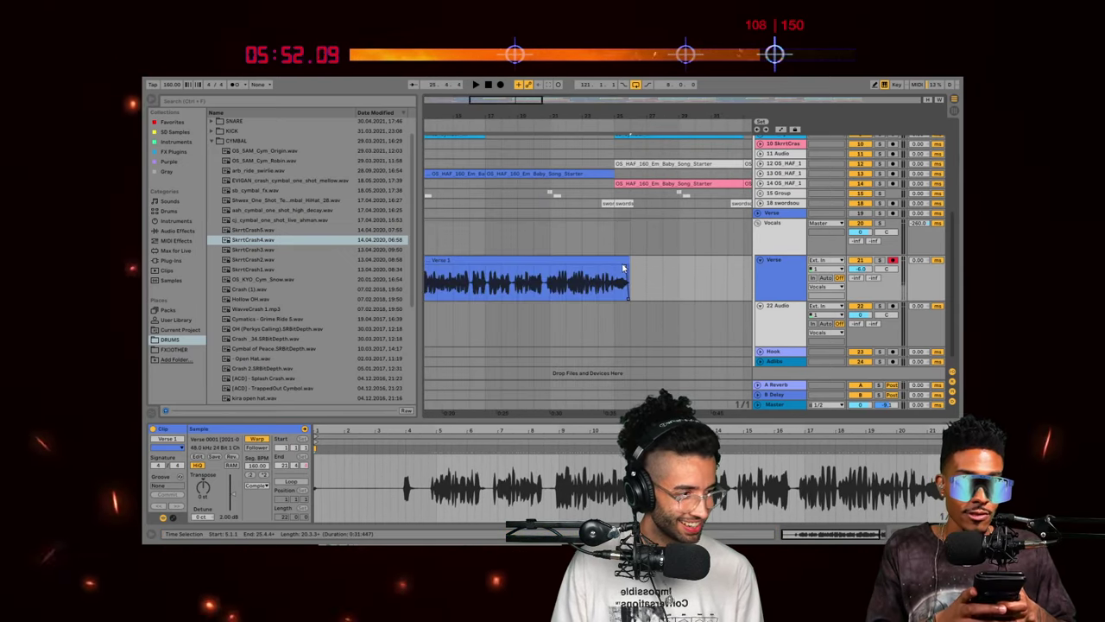
Step: Play the transition from the verse into the next section from bars 21 and 23 to judge the hook's entry
{"action": "scroll", "coordinate": [440, 276], "scroll_direction": "down", "scroll_amount": 5}
{"action": "left_click", "coordinate": [460, 305]}
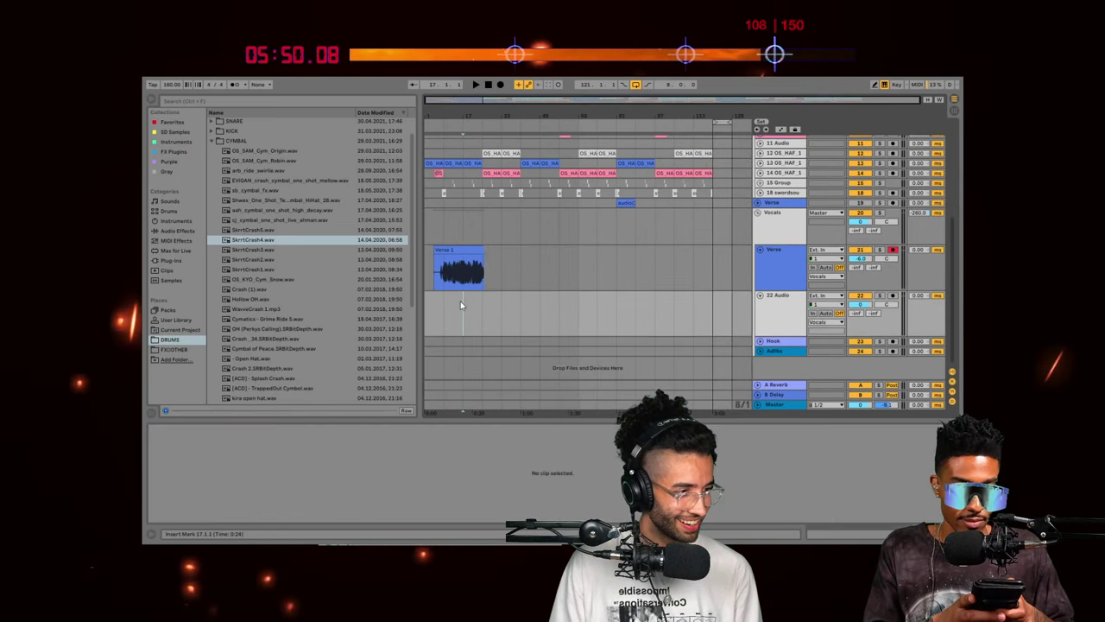
{"action": "left_click", "coordinate": [473, 311]}
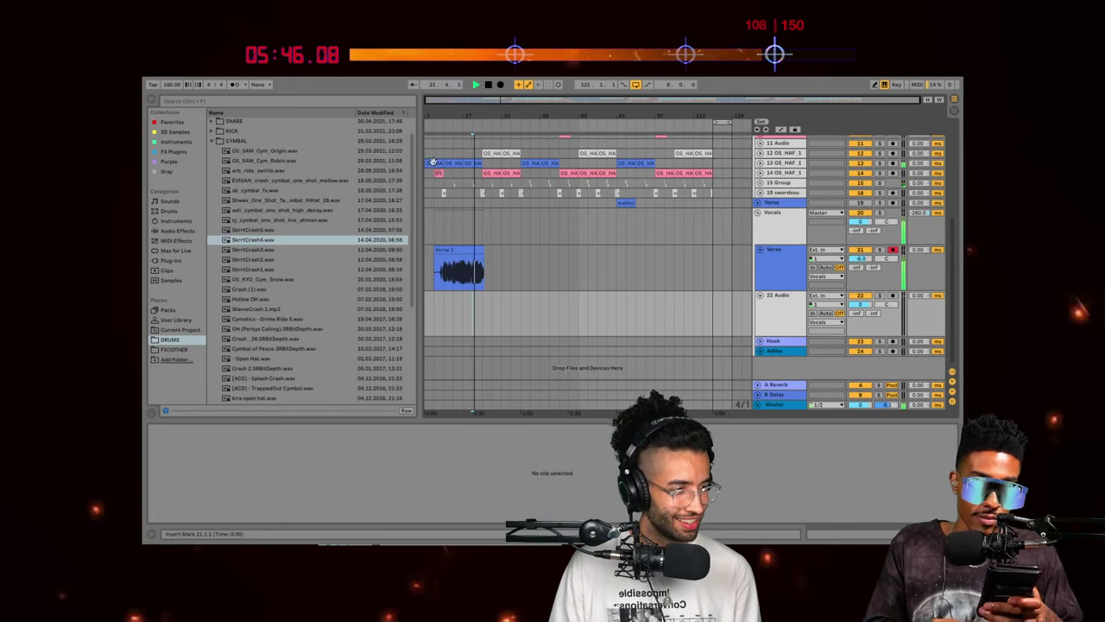
{"action": "scroll", "coordinate": [433, 161], "scroll_direction": "up", "scroll_amount": 3}
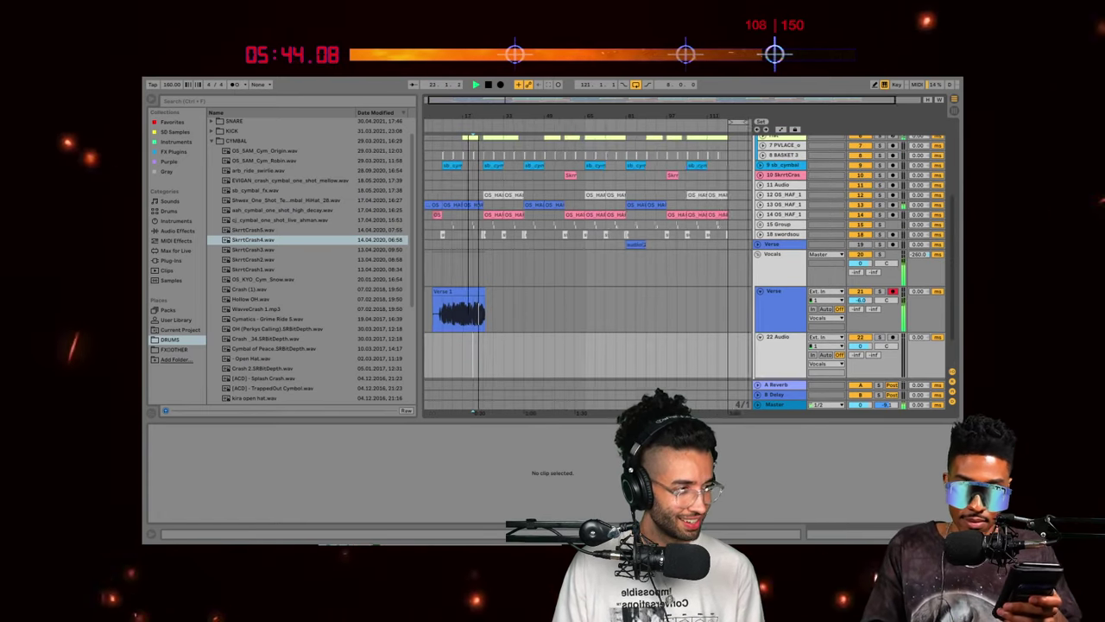
{"action": "left_click_drag", "start_coordinate": [468, 115], "coordinate": [468, 164]}
{"action": "left_click", "coordinate": [528, 204]}
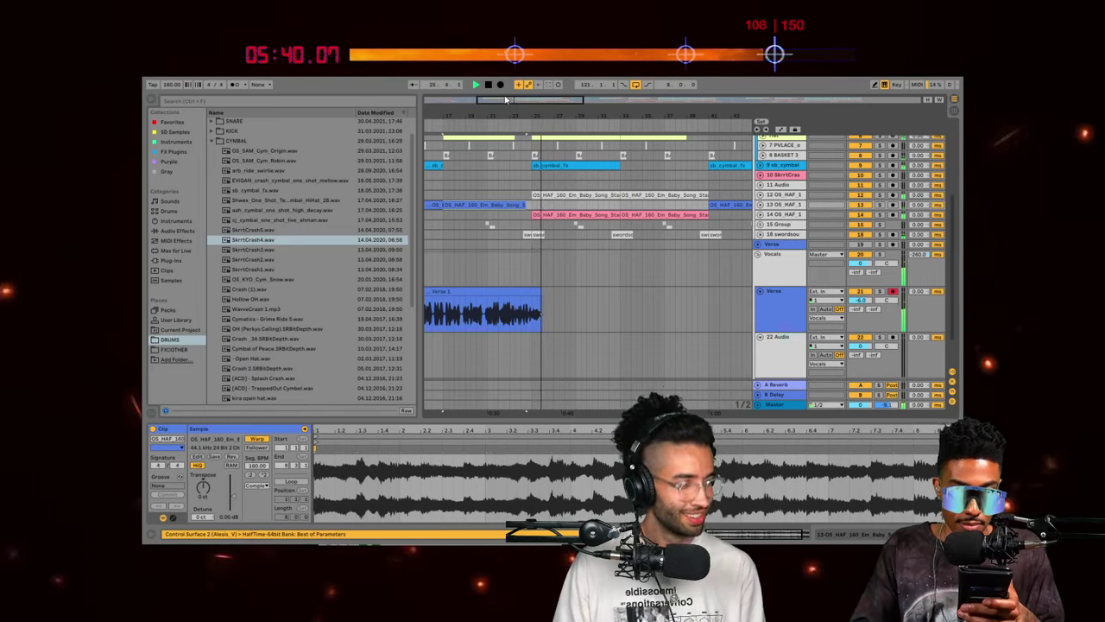
{"action": "scroll", "coordinate": [512, 281], "scroll_direction": "down", "scroll_amount": 3}
{"action": "scroll", "coordinate": [510, 320], "scroll_direction": "down", "scroll_amount": 2}
{"action": "key", "text": "space"}
{"action": "left_click", "coordinate": [513, 316]}
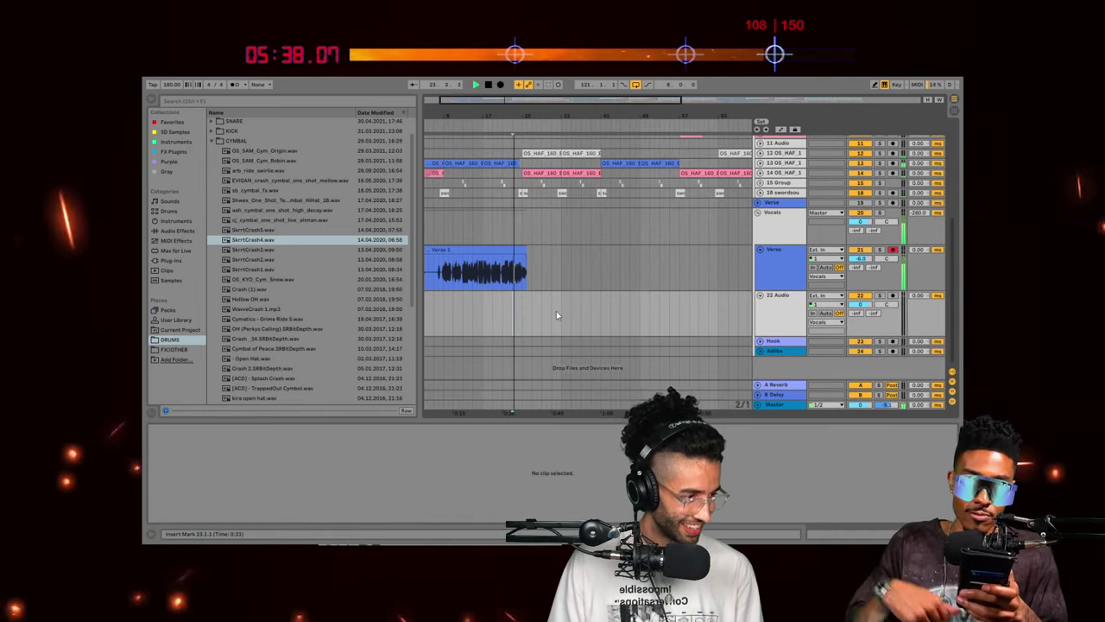
Step: Unfold the Hook track, move it directly beneath the Verse track and arm it for recording
{"action": "left_click", "coordinate": [761, 342]}
{"action": "left_click", "coordinate": [760, 342]}
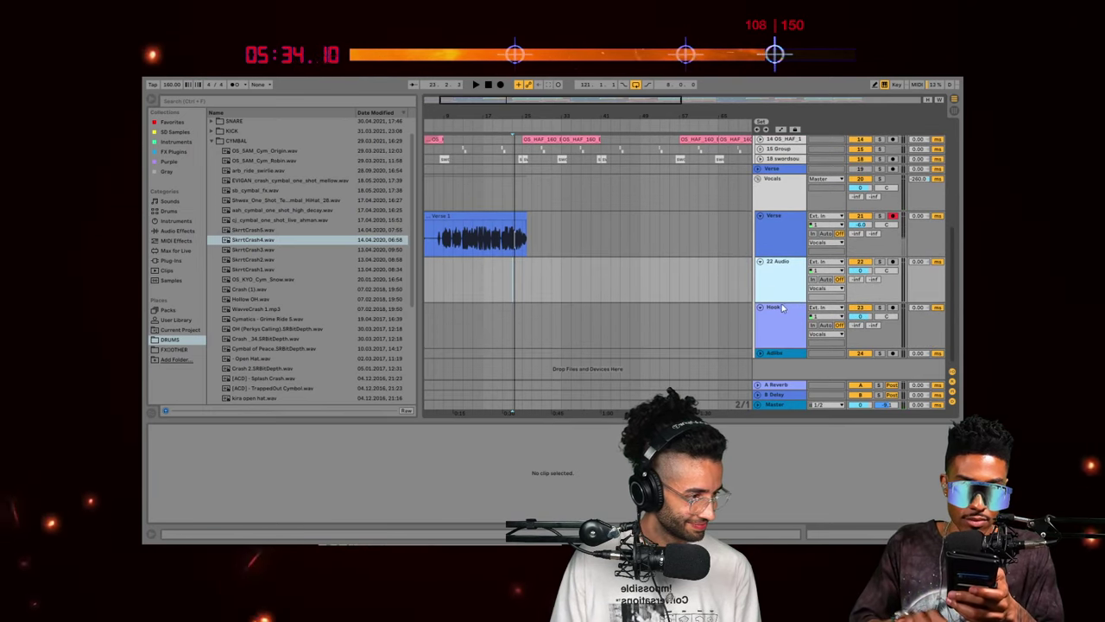
{"action": "left_click", "coordinate": [782, 313]}
{"action": "left_click_drag", "start_coordinate": [772, 295], "coordinate": [774, 276]}
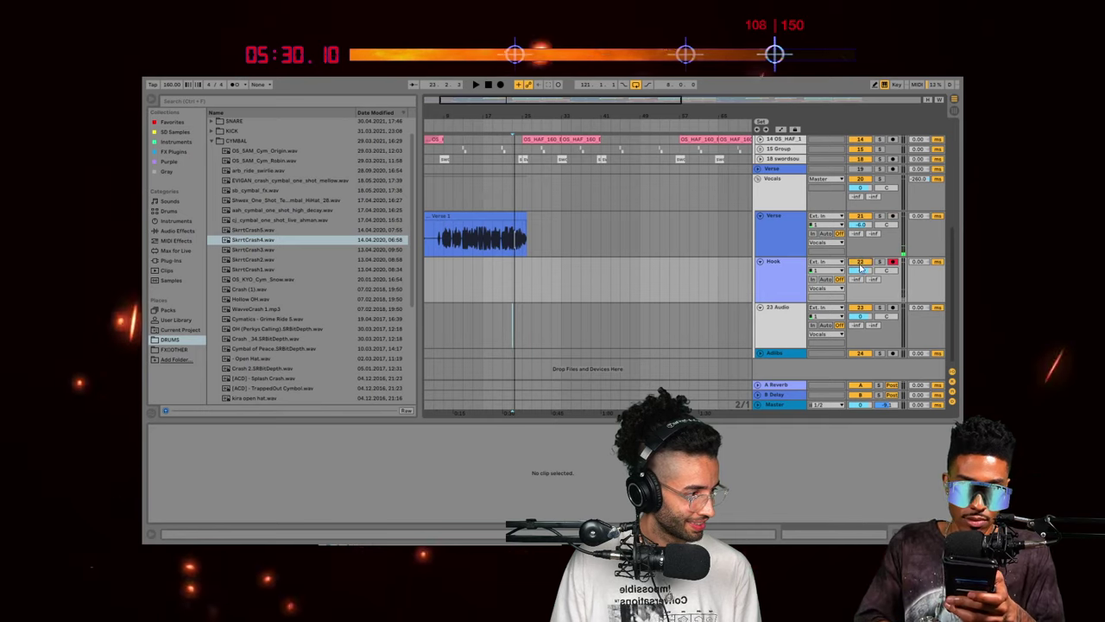
{"action": "scroll", "coordinate": [528, 289], "scroll_direction": "up", "scroll_amount": 2}
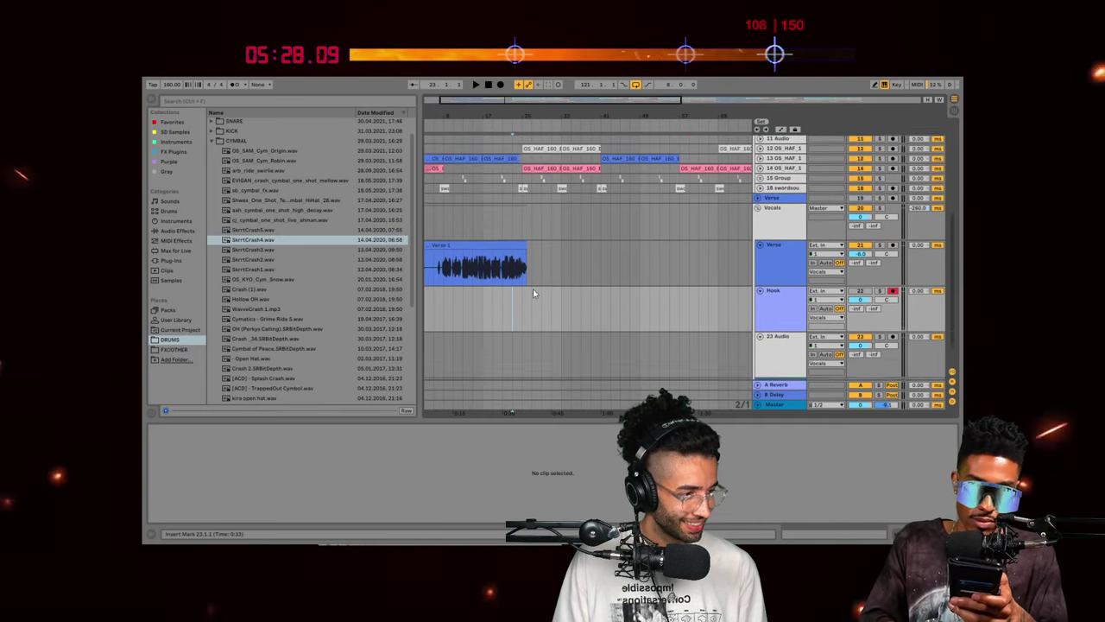
{"action": "scroll", "coordinate": [533, 293], "scroll_direction": "up", "scroll_amount": 1}
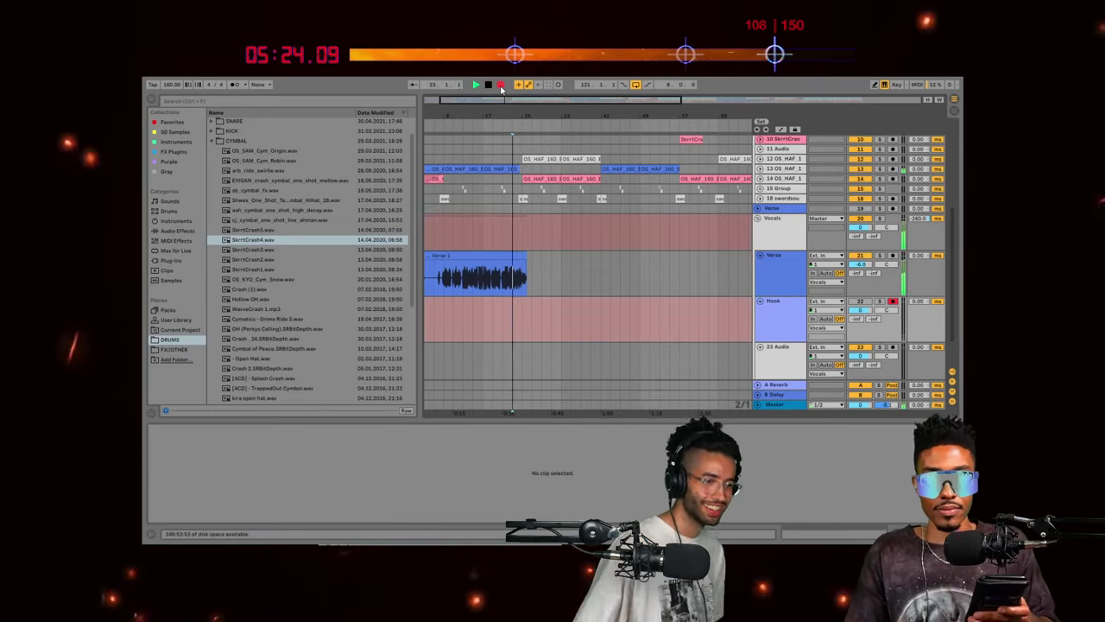
Step: Record the hook vocal onto the Hook track from bar 21 to about bar 33, discarding the short false start at bar 23
{"action": "left_click", "coordinate": [501, 87]}
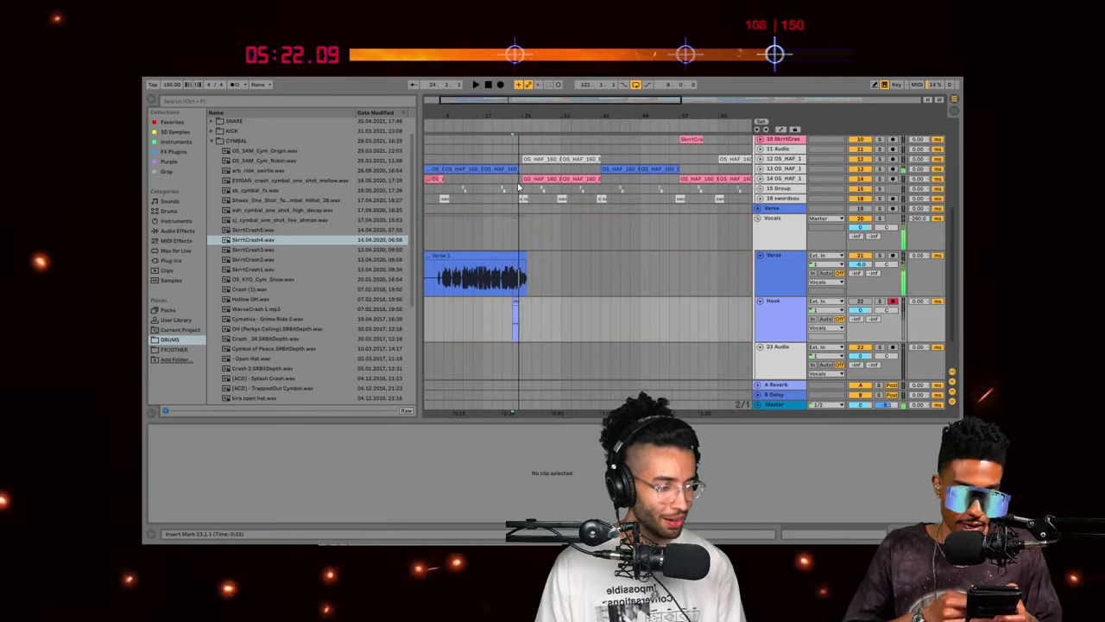
{"action": "left_click", "coordinate": [501, 85]}
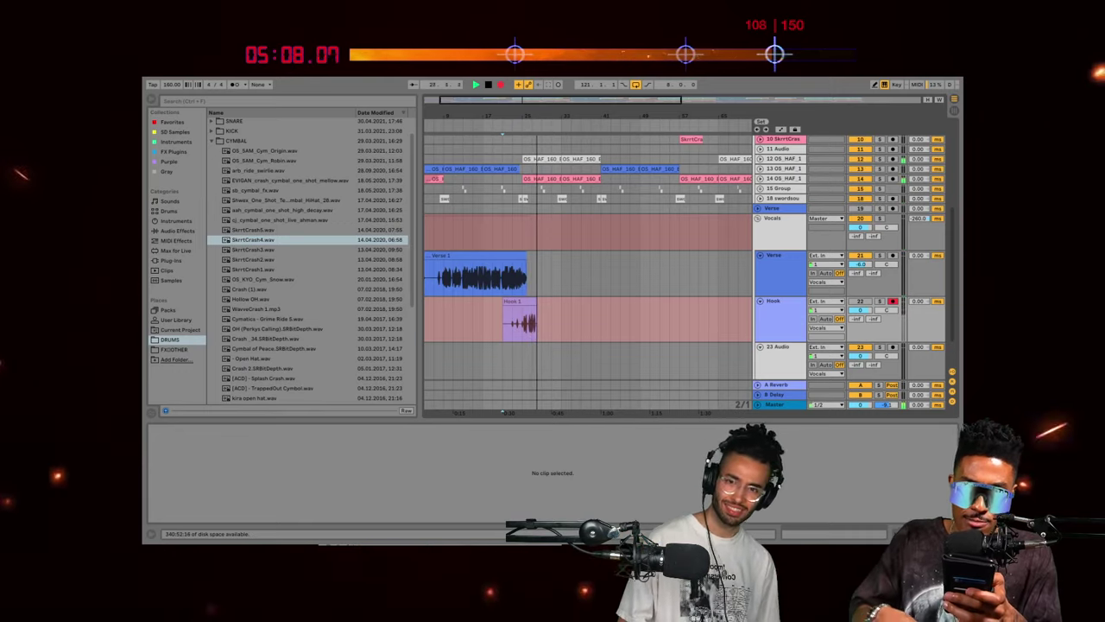
{"action": "key", "text": "ctrl+z"}
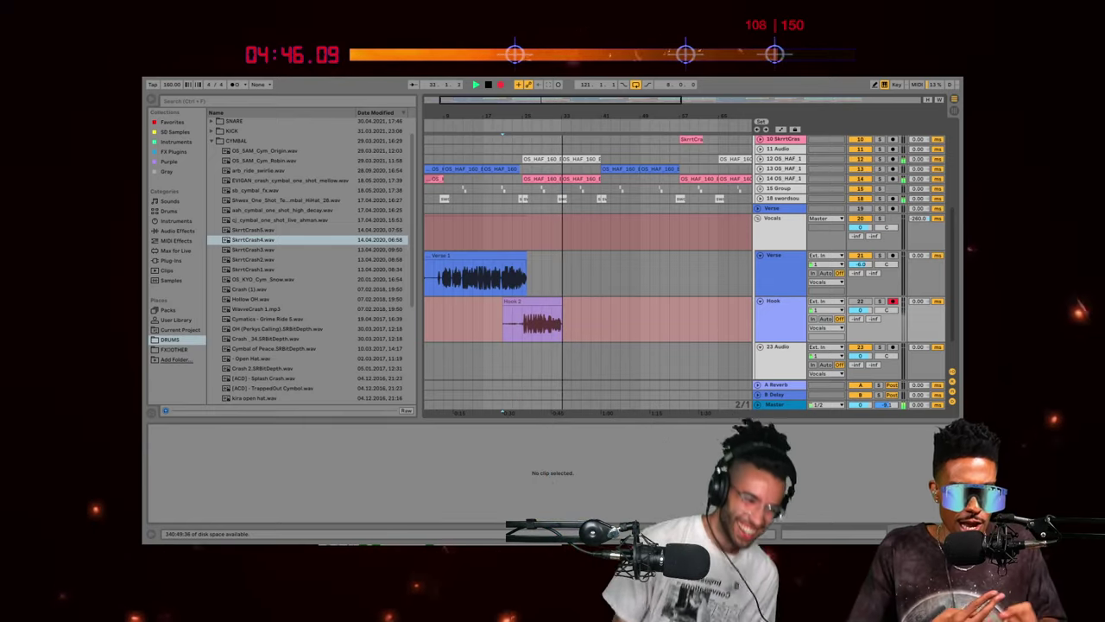
{"action": "key", "text": "space"}
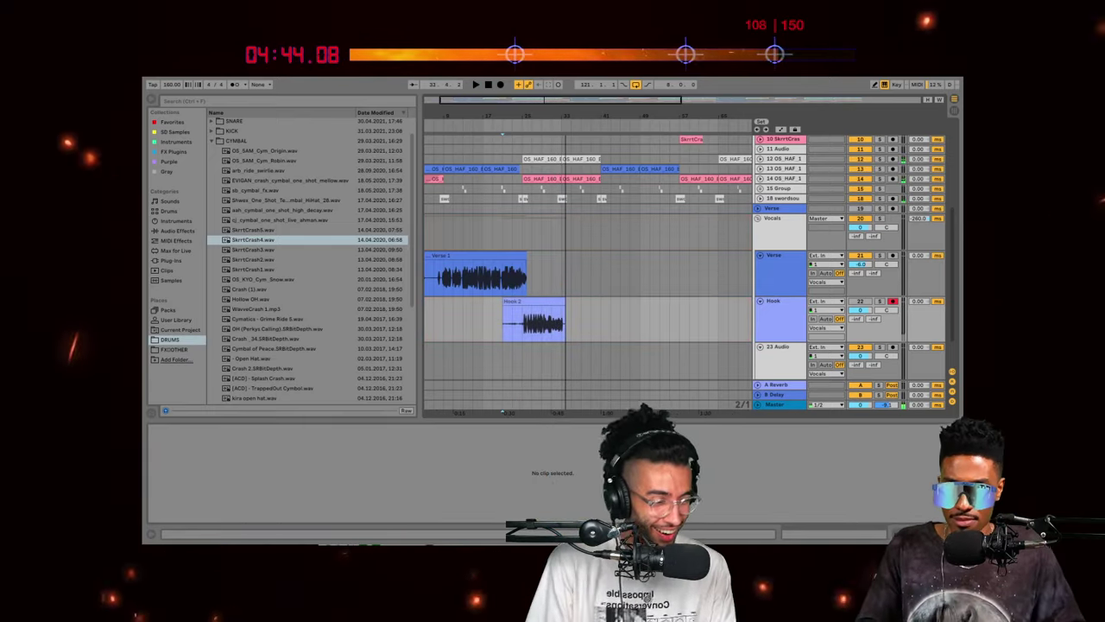
Step: Trim the silent beginning of the new Hook recording so the clip starts at bar 25
{"action": "left_click", "coordinate": [524, 322]}
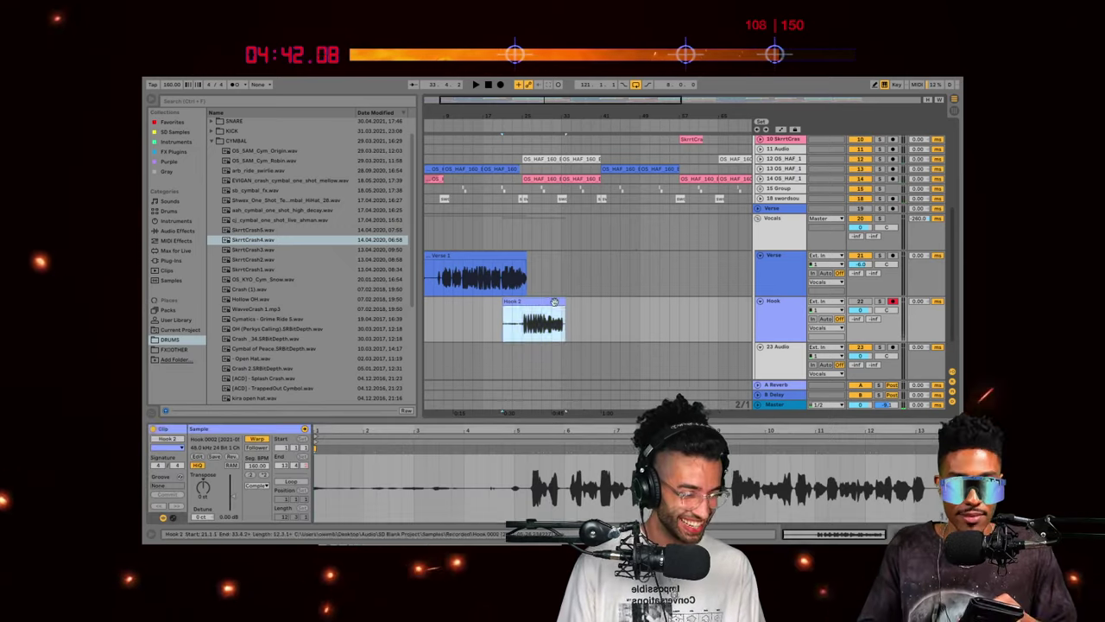
{"action": "left_click_drag", "start_coordinate": [506, 300], "coordinate": [524, 300]}
{"action": "left_click", "coordinate": [655, 300]}
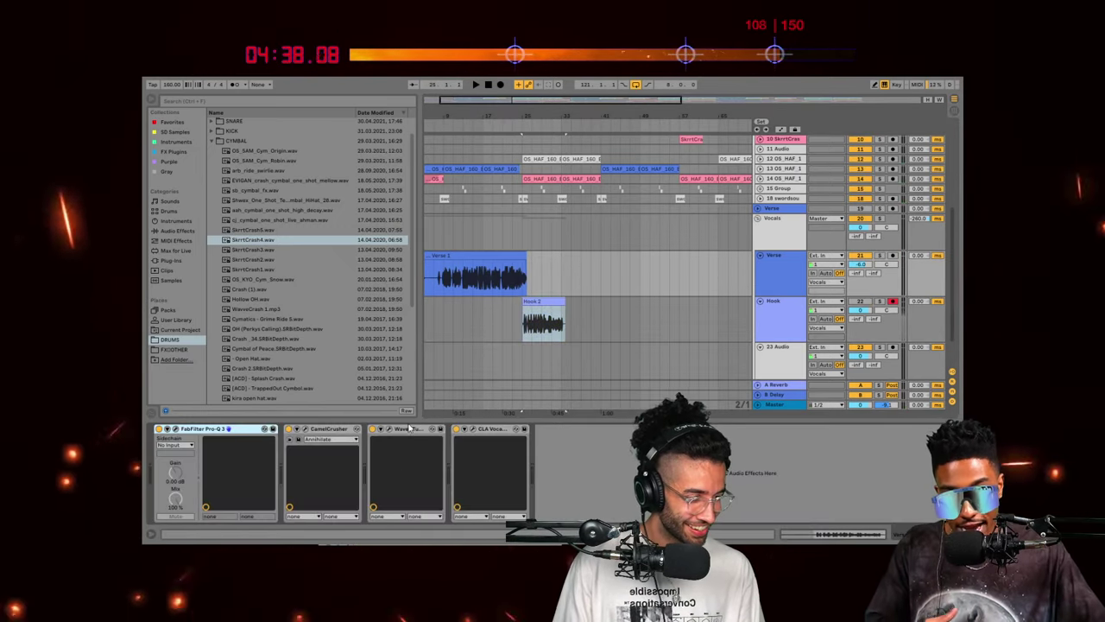
Step: Switch off the existing Waves Tune on the Hook track and insert another Waves Tune Real-Time before CLA Vocals
{"action": "left_click", "coordinate": [775, 321]}
{"action": "left_click", "coordinate": [594, 455]}
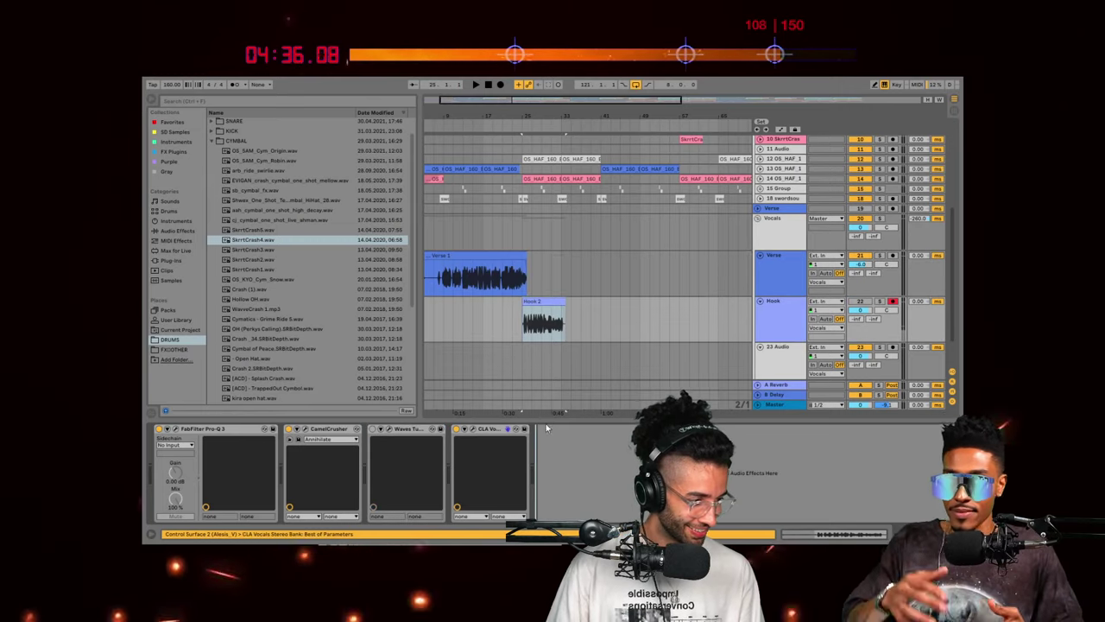
{"action": "key", "text": "ctrl+v"}
{"action": "left_click_drag", "start_coordinate": [574, 429], "coordinate": [604, 436]}
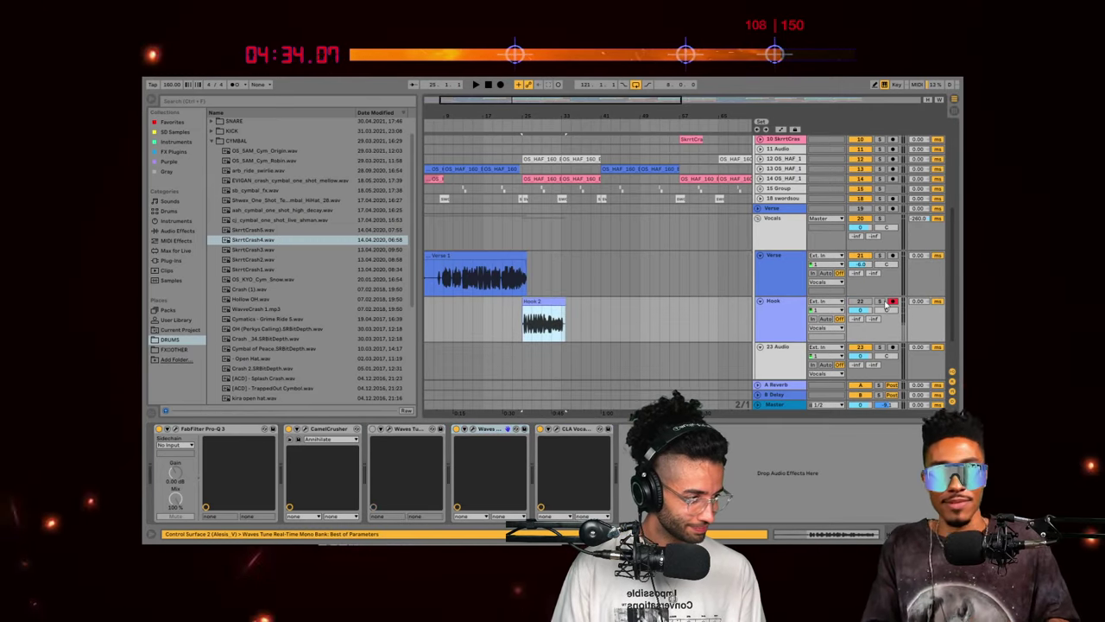
Step: Lower the Hook clip's gain to -2.89 dB and duplicate the Hook track
{"action": "left_click", "coordinate": [535, 302]}
{"action": "double_click", "coordinate": [536, 301]}
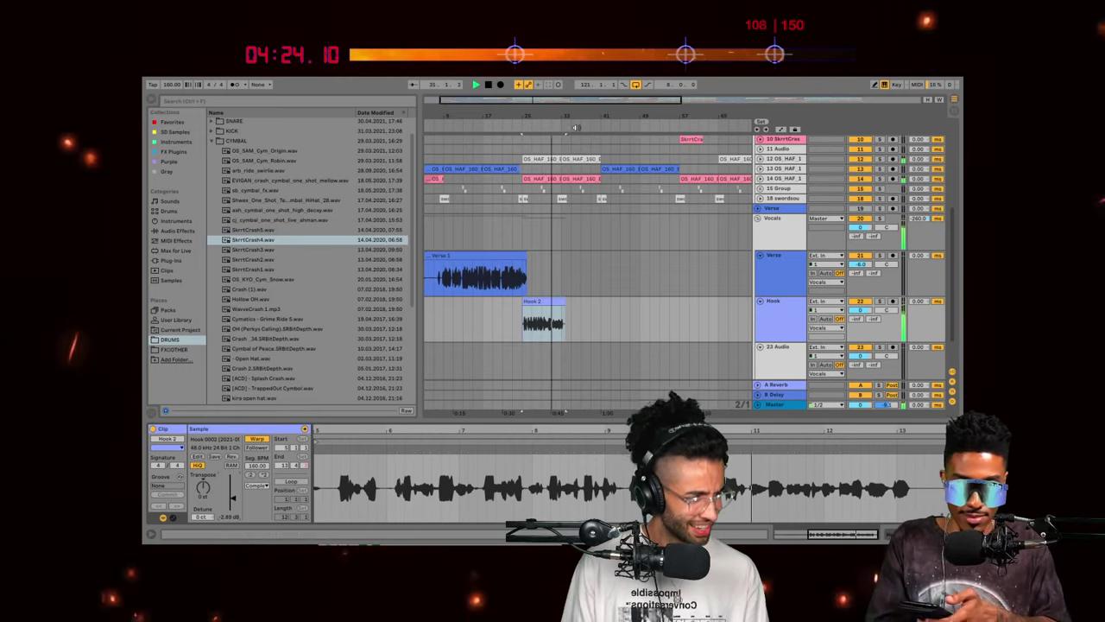
{"action": "left_click", "coordinate": [767, 313]}
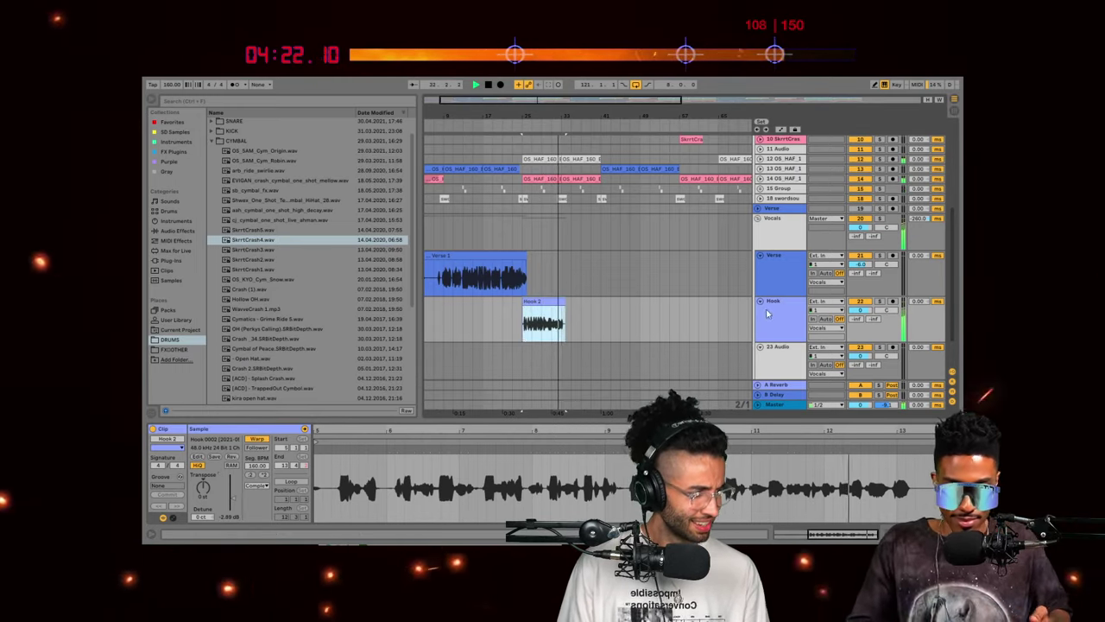
{"action": "left_click", "coordinate": [790, 311]}
{"action": "key", "text": "ctrl+d"}
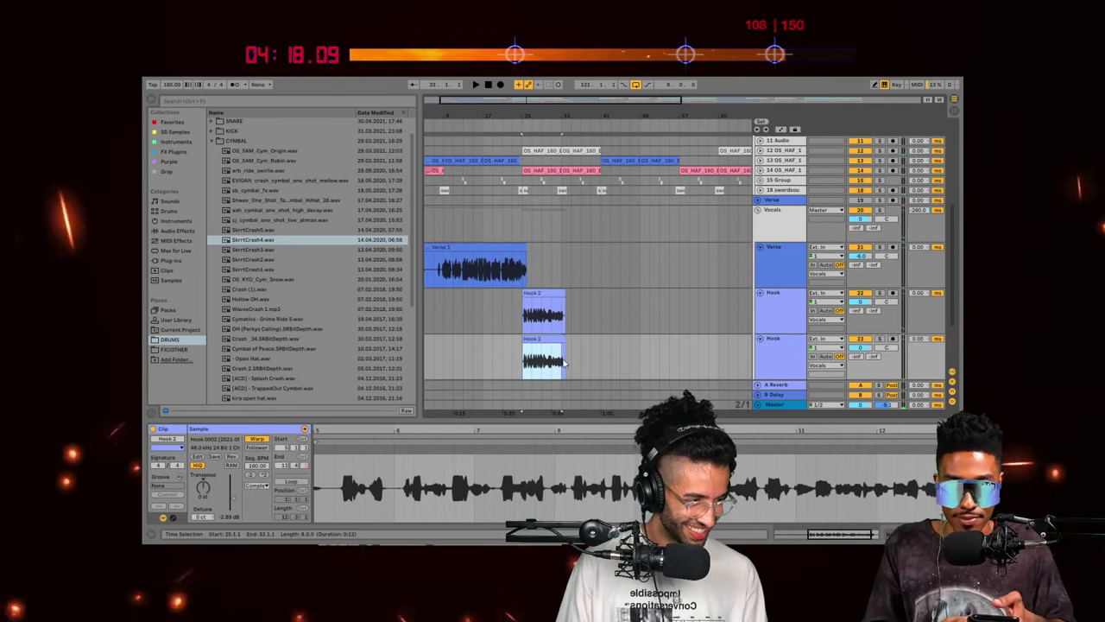
Step: Repeat the duplicated track's hook clip at bar 33, delete its bar 25 copy and extend the repeat slightly at both ends
{"action": "key", "text": "ctrl+d"}
{"action": "key", "text": "Delete"}
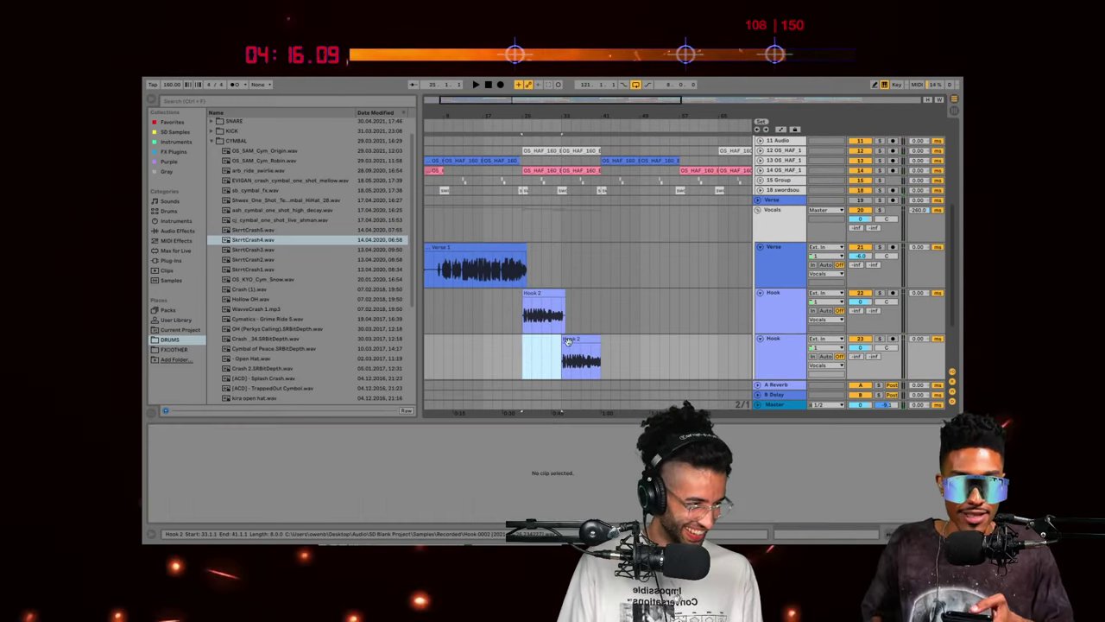
{"action": "left_click", "coordinate": [563, 342]}
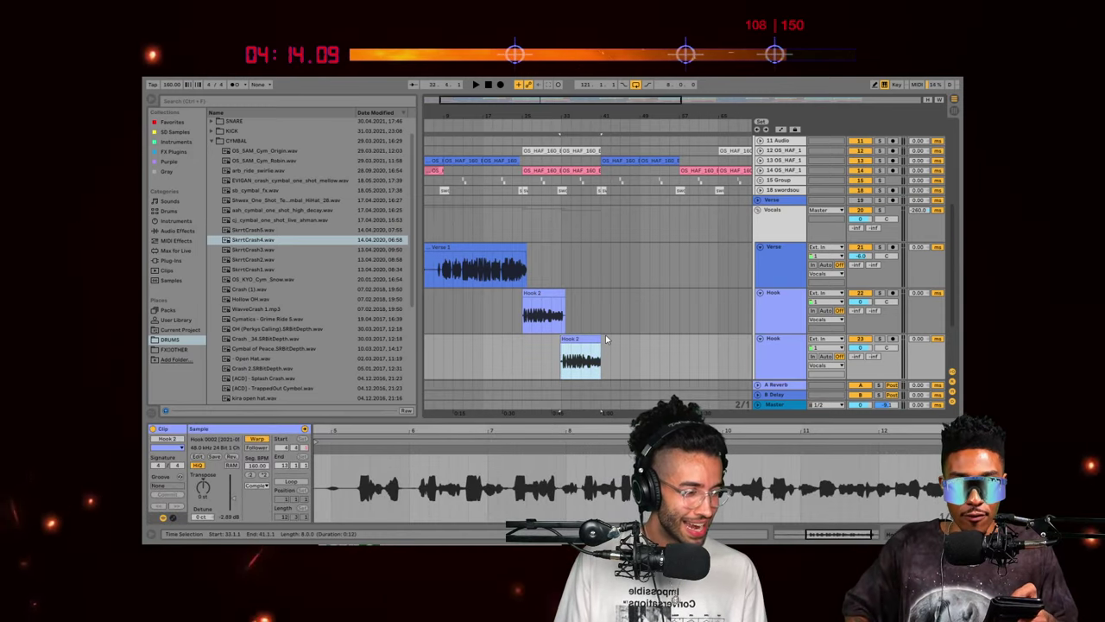
{"action": "left_click_drag", "start_coordinate": [606, 339], "coordinate": [609, 338]}
Step: Play the arrangement from bar 23 to judge the hook vocal against the beat
{"action": "scroll", "coordinate": [604, 328], "scroll_direction": "up", "scroll_amount": 5}
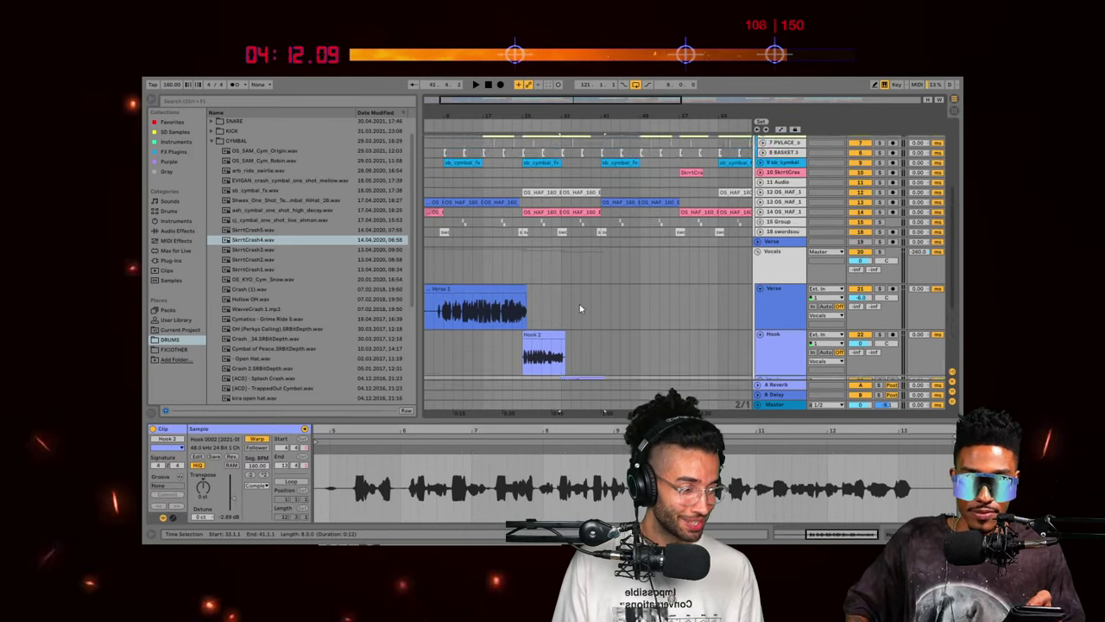
{"action": "scroll", "coordinate": [542, 327], "scroll_direction": "down", "scroll_amount": 5}
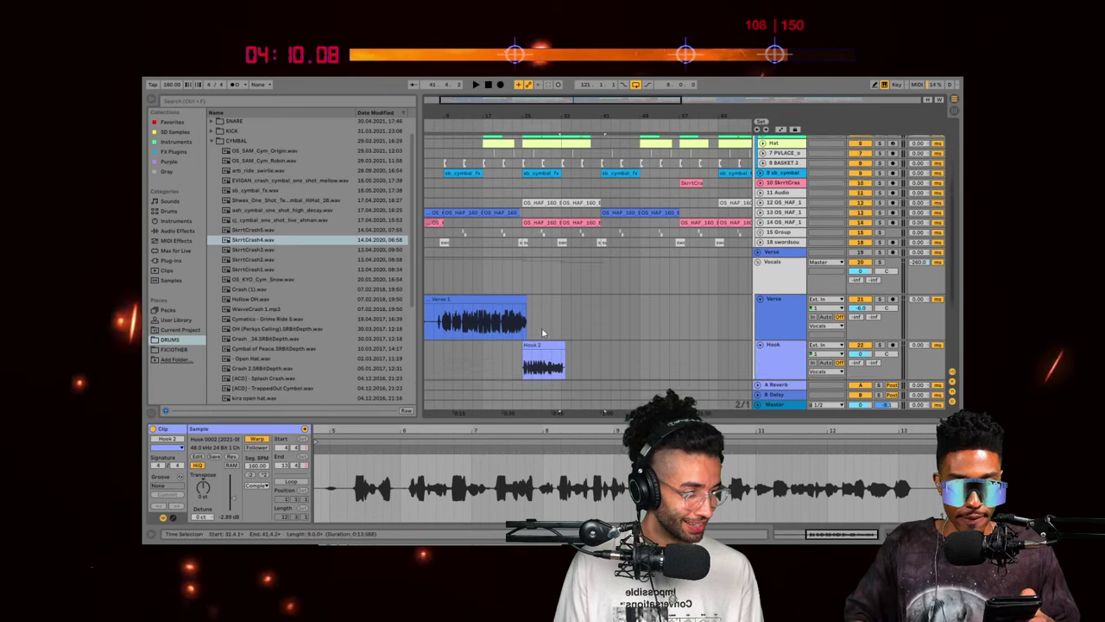
{"action": "left_click", "coordinate": [510, 315]}
{"action": "key", "text": "space"}
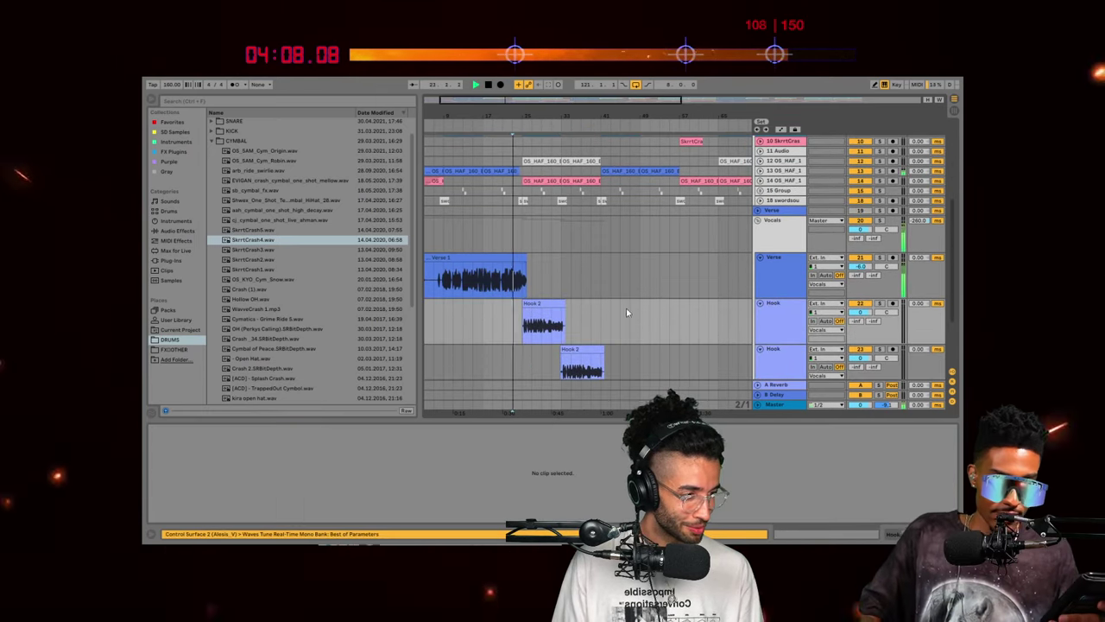
{"action": "scroll", "coordinate": [803, 285], "scroll_direction": "down", "scroll_amount": 1}
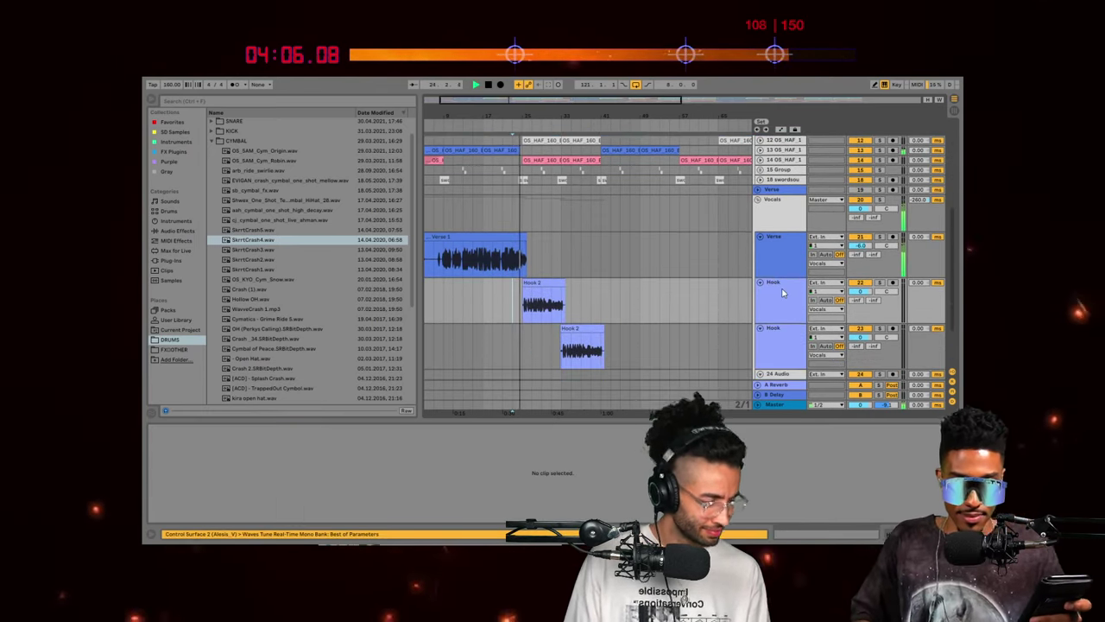
{"action": "left_click", "coordinate": [785, 303]}
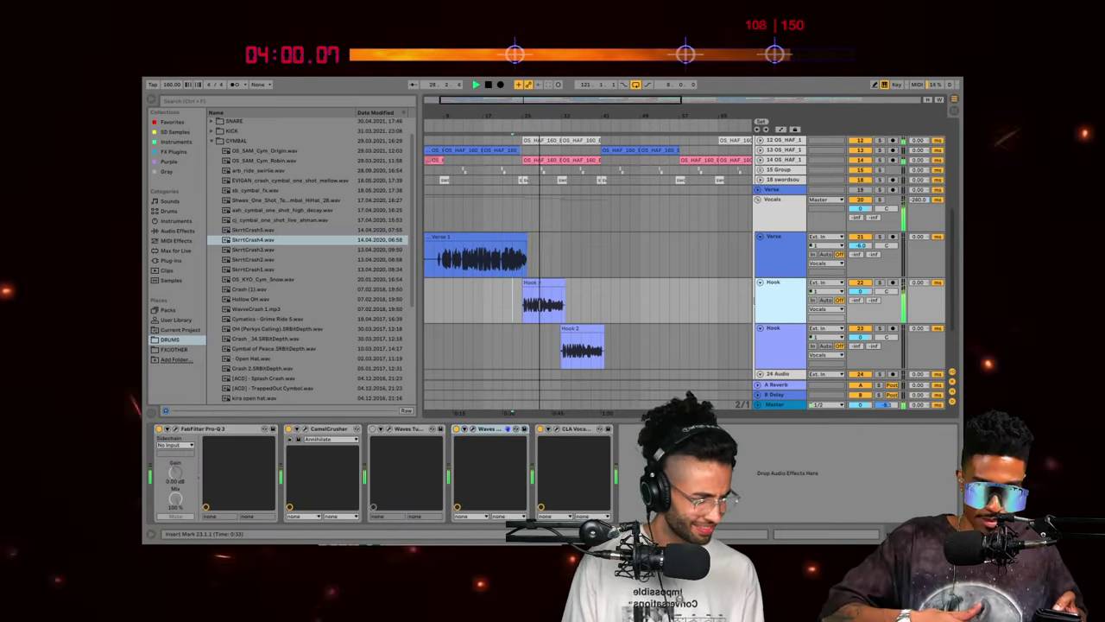
{"action": "scroll", "coordinate": [790, 175], "scroll_direction": "up", "scroll_amount": 3}
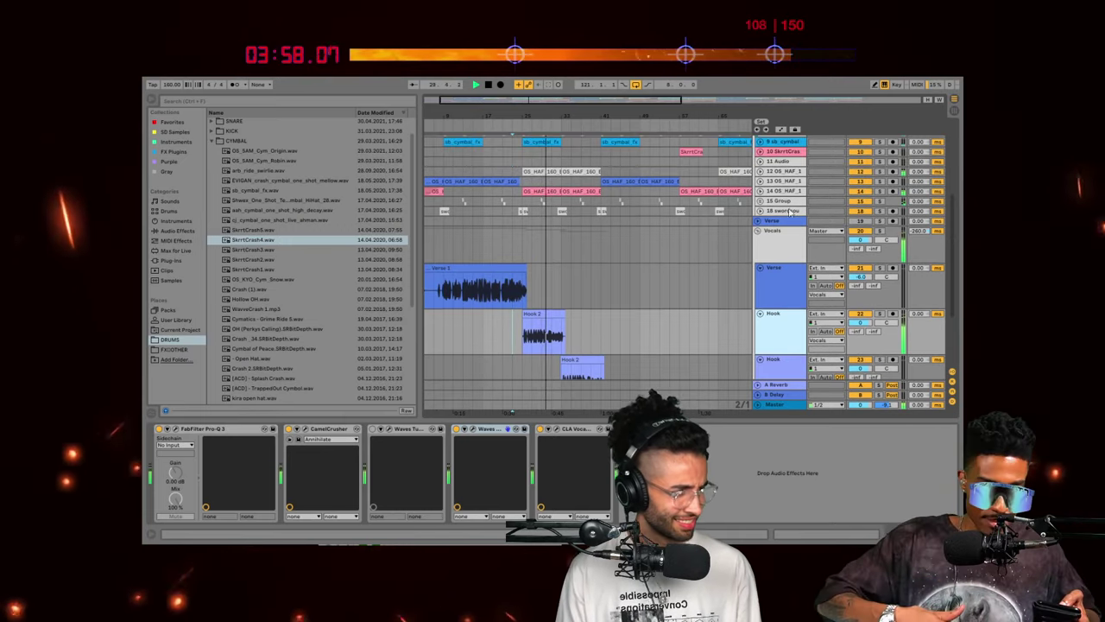
Step: Unfold track 12, the OS_HAF sample, and lower its volume to about -15.3 dB
{"action": "left_click", "coordinate": [789, 172]}
{"action": "left_click", "coordinate": [760, 171]}
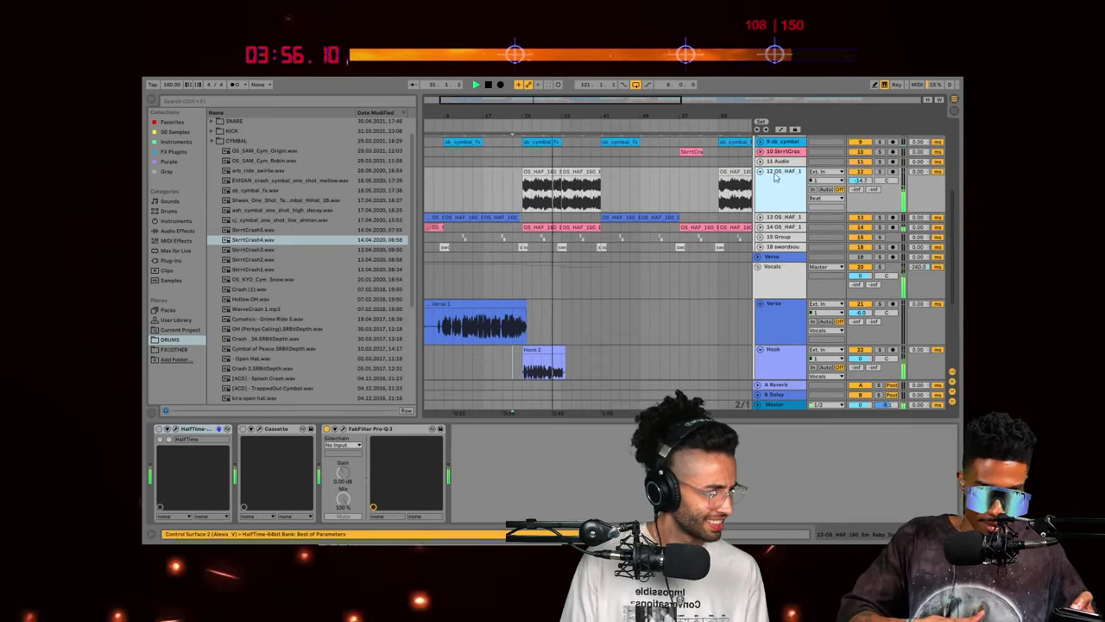
{"action": "left_click", "coordinate": [860, 180]}
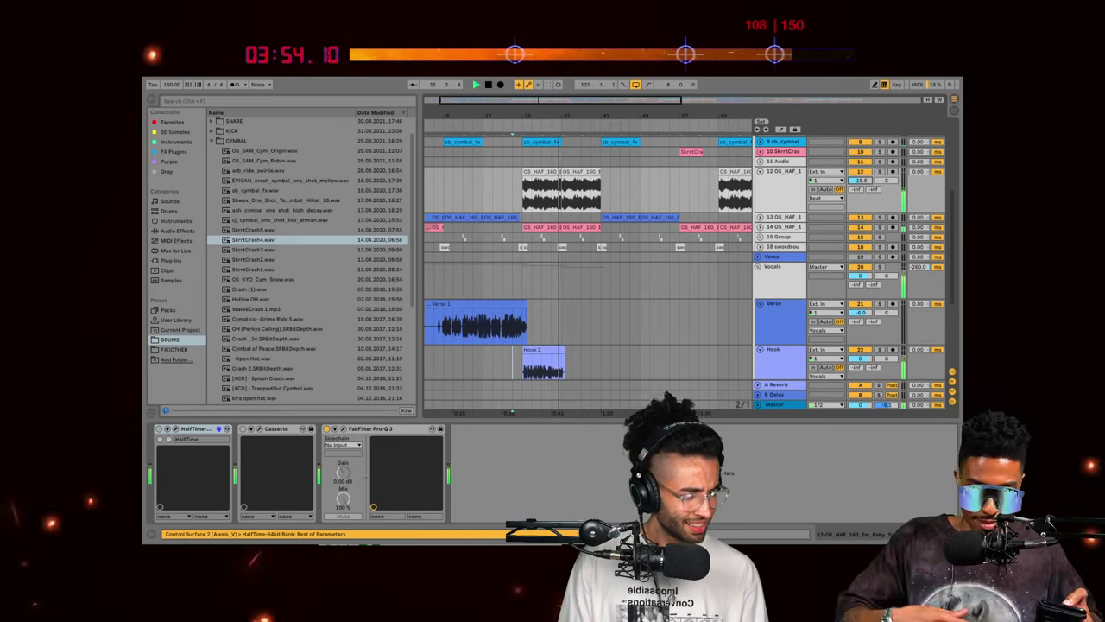
{"action": "left_click_drag", "start_coordinate": [859, 183], "coordinate": [858, 180]}
Step: Try a slight volume change on the second Hook track and reset it to the default level
{"action": "scroll", "coordinate": [662, 272], "scroll_direction": "down", "scroll_amount": 4}
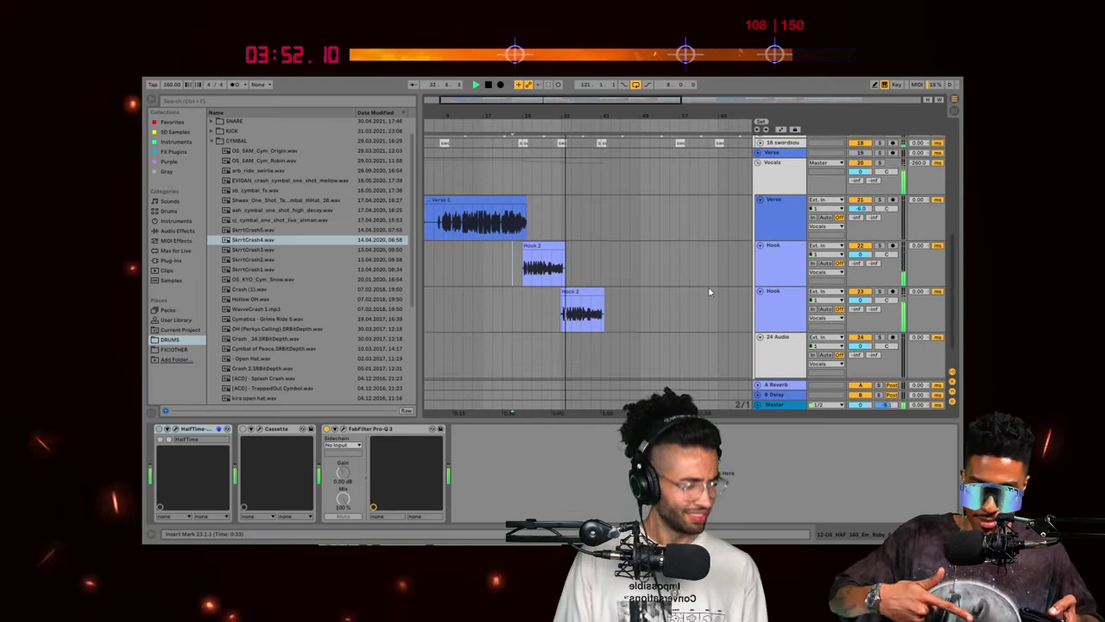
{"action": "left_click", "coordinate": [708, 294]}
{"action": "left_click_drag", "start_coordinate": [861, 299], "coordinate": [868, 301]}
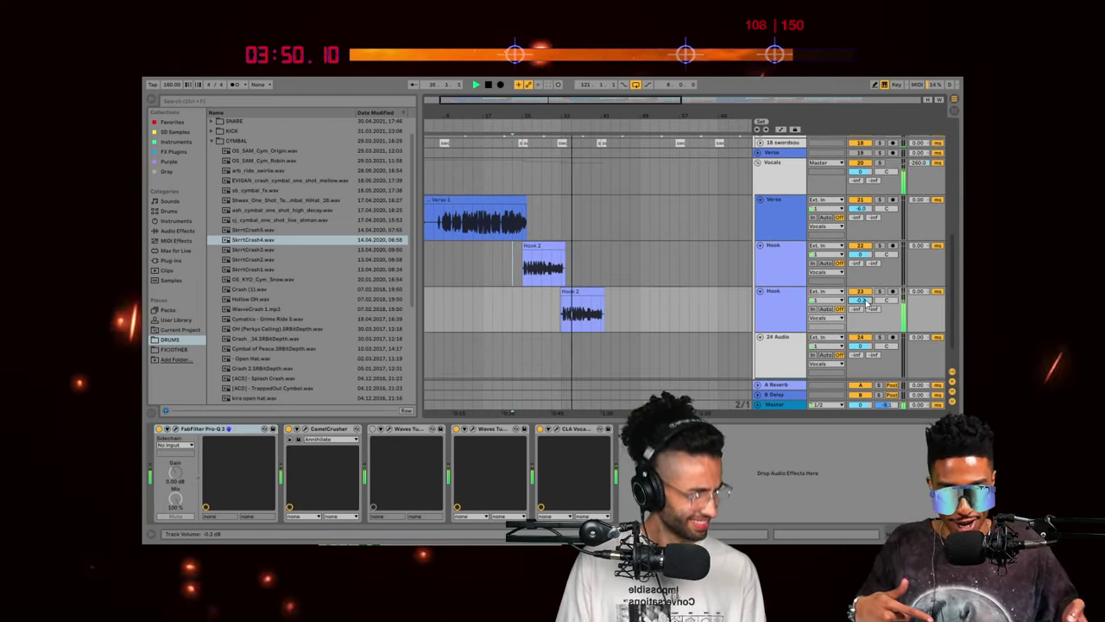
{"action": "double_click", "coordinate": [866, 301]}
Step: Fold all the individual vocal tracks inside the Vocals group
{"action": "left_click", "coordinate": [785, 315]}
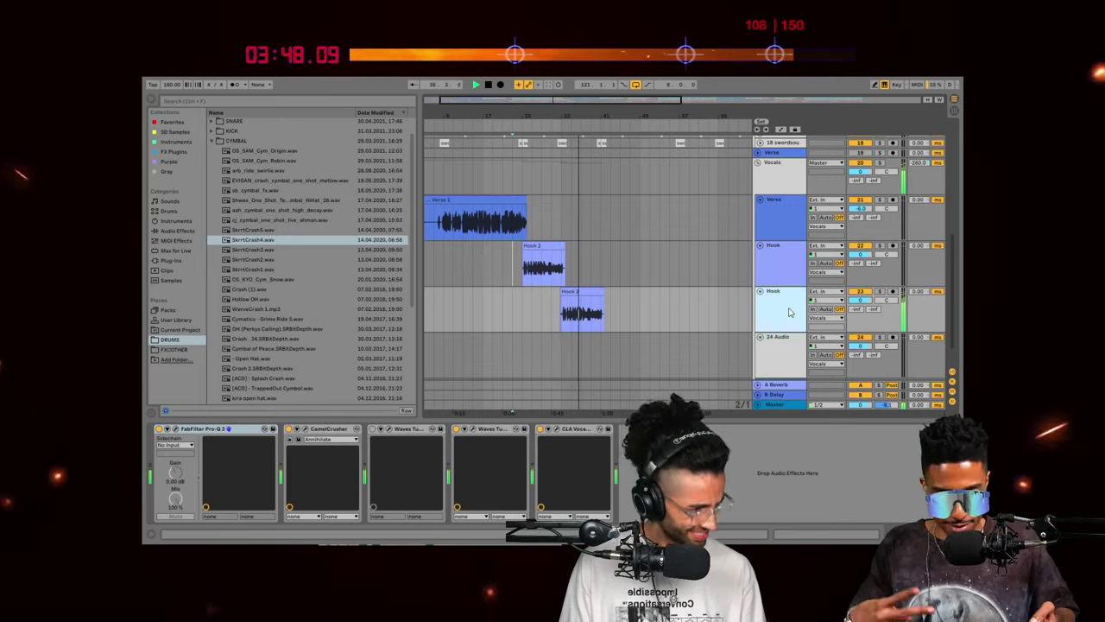
{"action": "key", "text": "ctrl+a"}
{"action": "scroll", "coordinate": [789, 313], "scroll_direction": "down", "scroll_amount": 1}
{"action": "key", "text": "alt+u"}
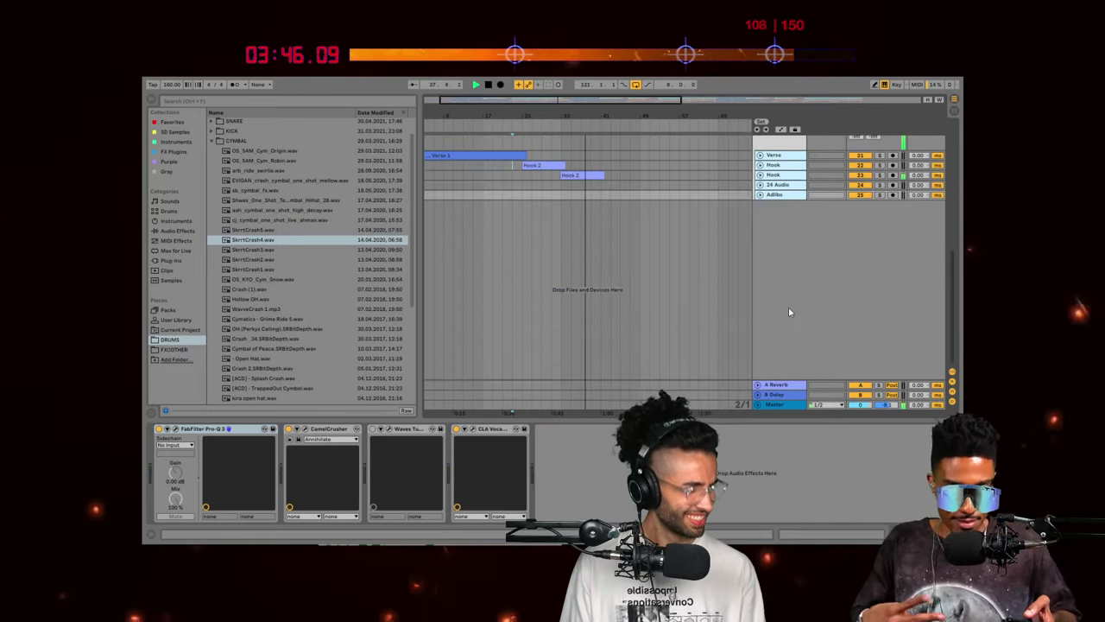
Step: Stop playback, place the start position at bar 37 and unfold the Verse track in the Vocals group
{"action": "scroll", "coordinate": [760, 310], "scroll_direction": "up", "scroll_amount": 5}
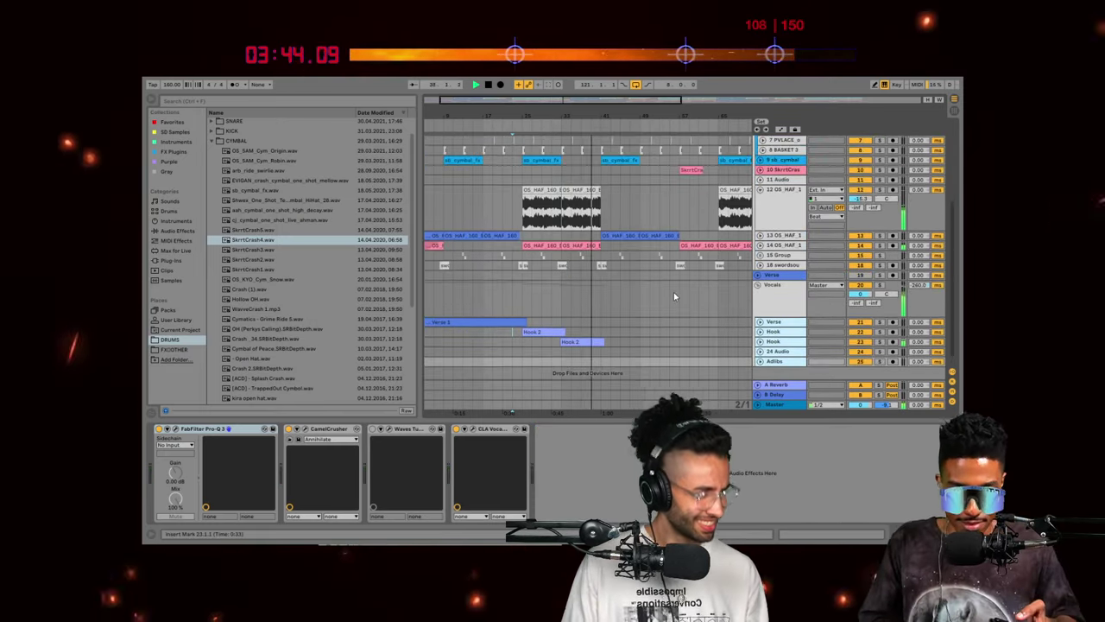
{"action": "scroll", "coordinate": [634, 222], "scroll_direction": "up", "scroll_amount": 5}
{"action": "scroll", "coordinate": [567, 250], "scroll_direction": "left", "scroll_amount": 2}
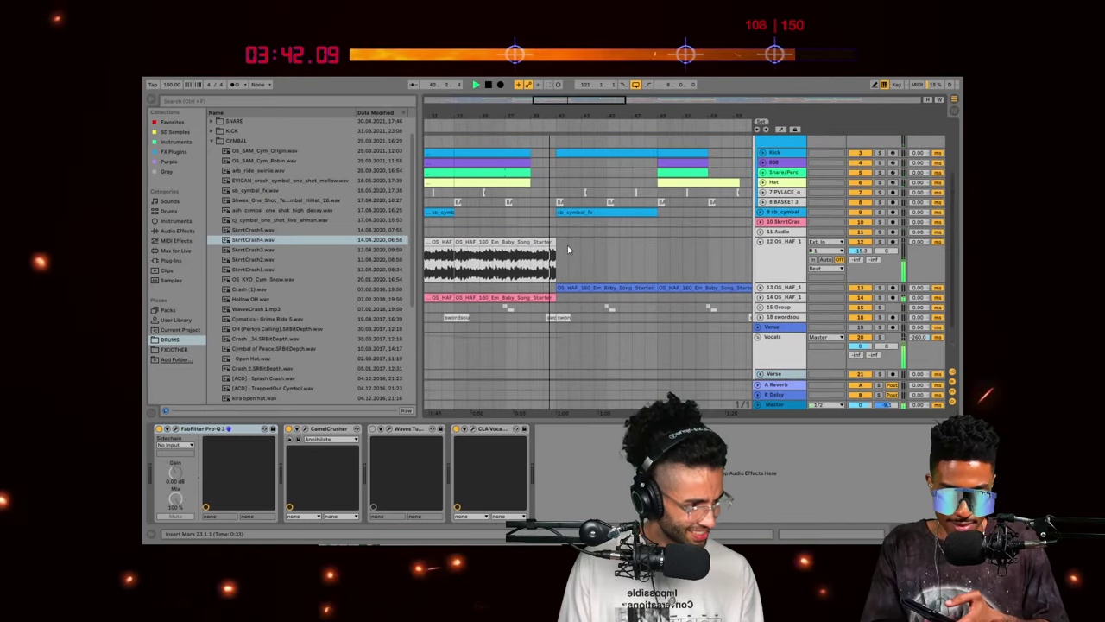
{"action": "scroll", "coordinate": [639, 220], "scroll_direction": "down", "scroll_amount": 4}
{"action": "scroll", "coordinate": [637, 271], "scroll_direction": "down", "scroll_amount": 3}
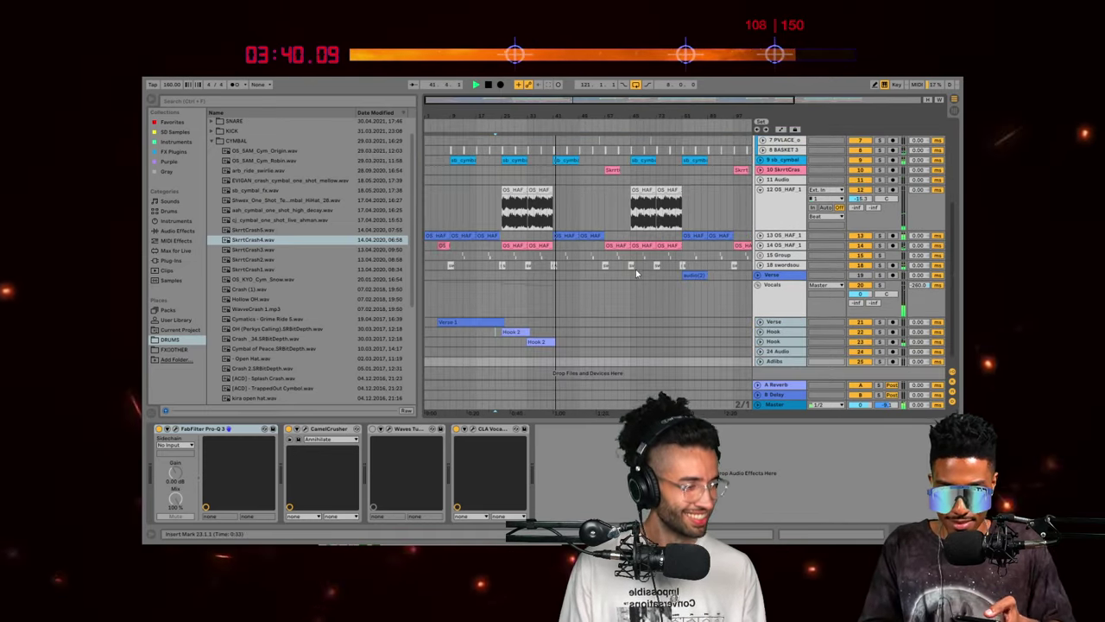
{"action": "key", "text": "space"}
{"action": "left_click", "coordinate": [527, 296]}
{"action": "left_click", "coordinate": [538, 285]}
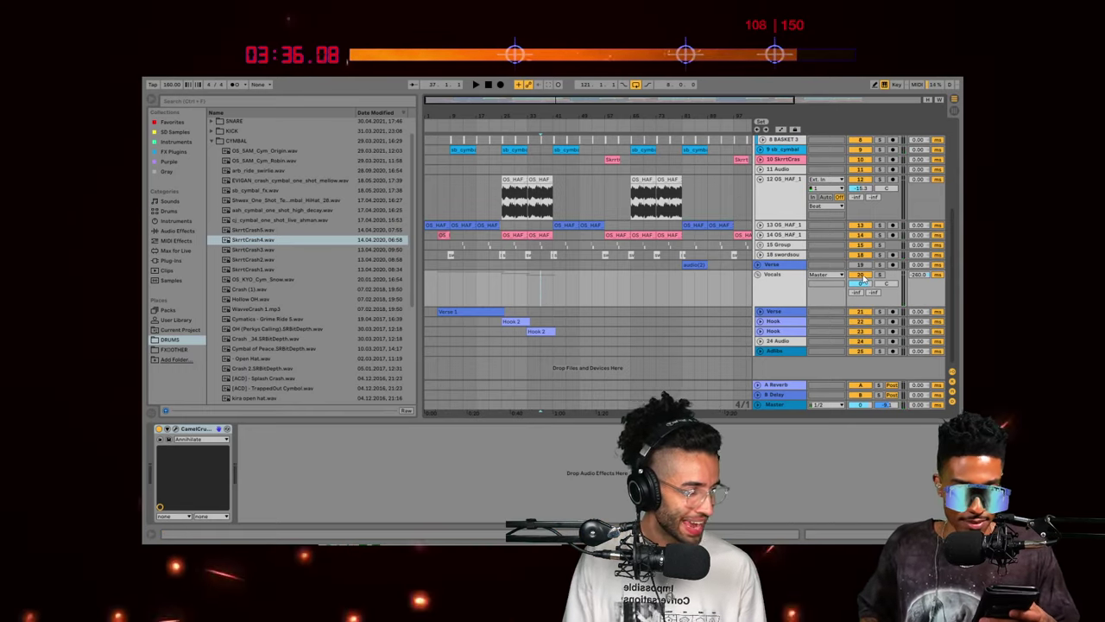
{"action": "left_click", "coordinate": [760, 314]}
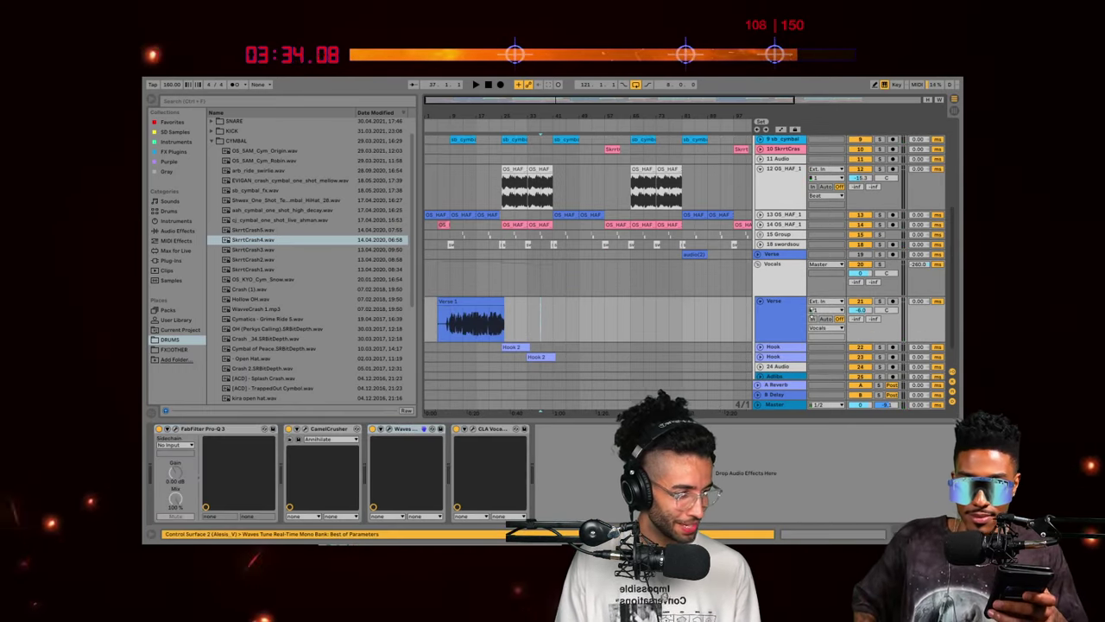
Step: Arm the Verse track for recording and discard the false-start takes of the second verse
{"action": "left_click", "coordinate": [500, 85]}
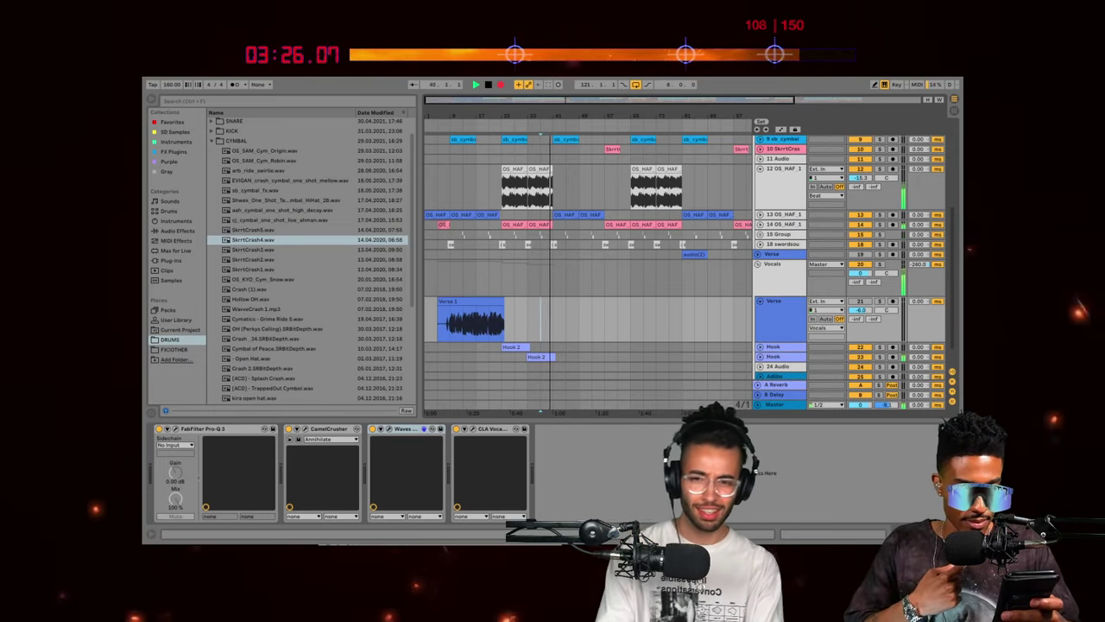
{"action": "left_click", "coordinate": [893, 301]}
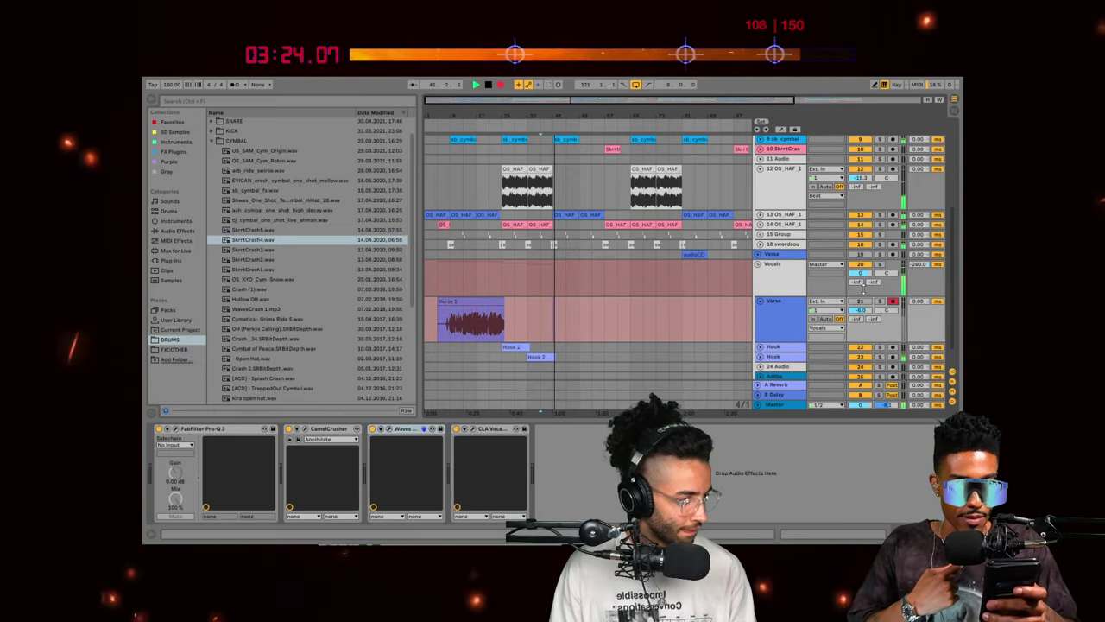
{"action": "key", "text": "space"}
{"action": "key", "text": "ctrl+z"}
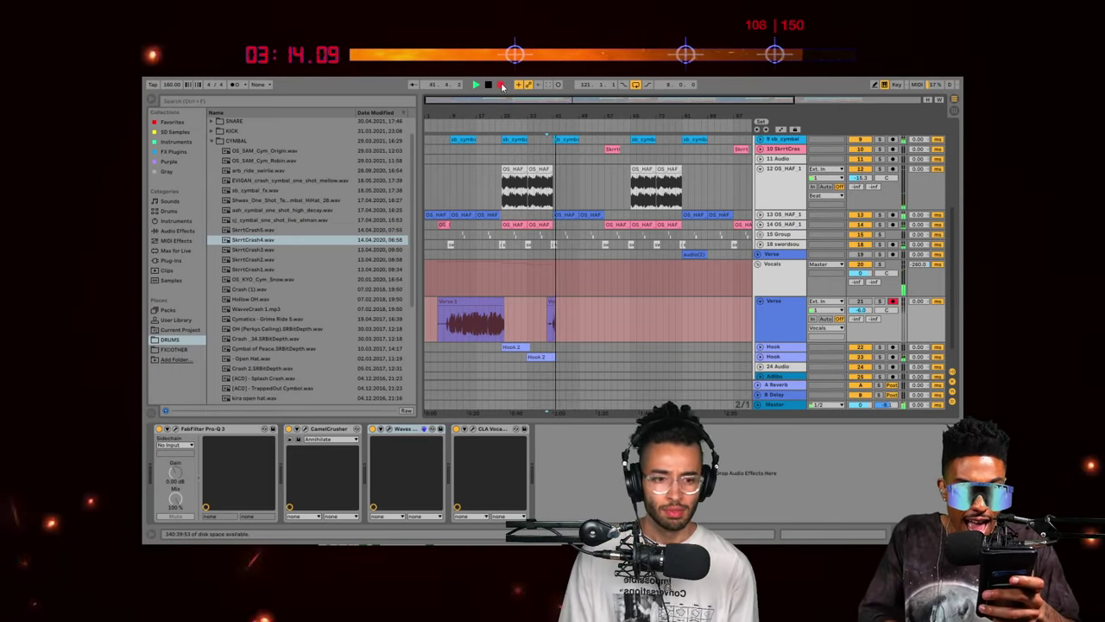
{"action": "key", "text": "space"}
{"action": "key", "text": "ctrl+z"}
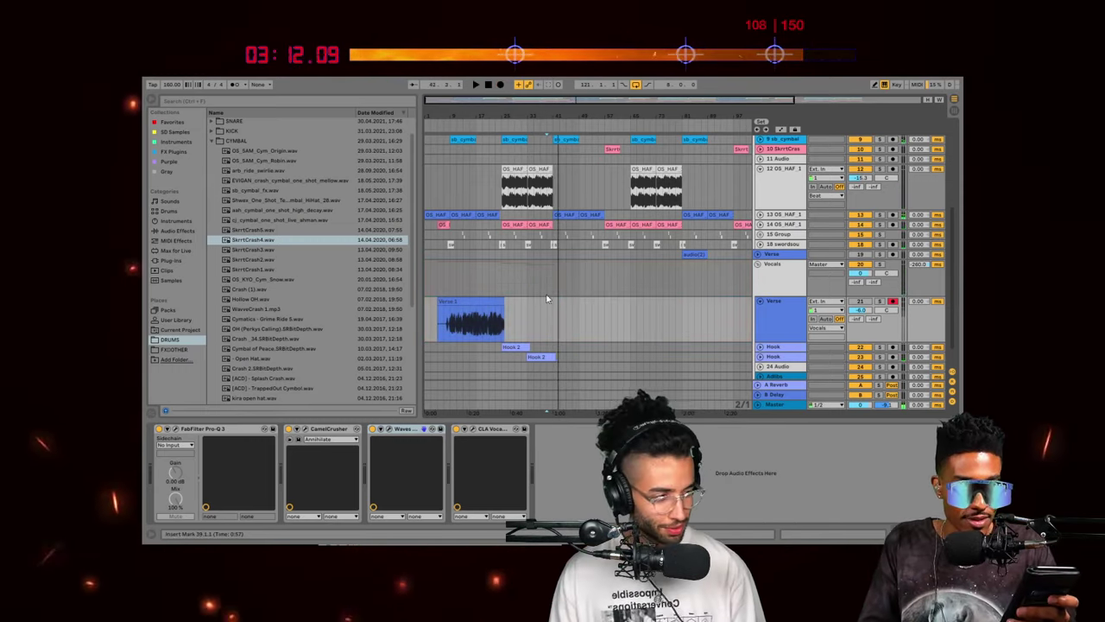
Step: Record the second verse on the Verse track from bar 39 for about 27 bars
{"action": "left_click", "coordinate": [547, 310]}
{"action": "key", "text": "F9"}
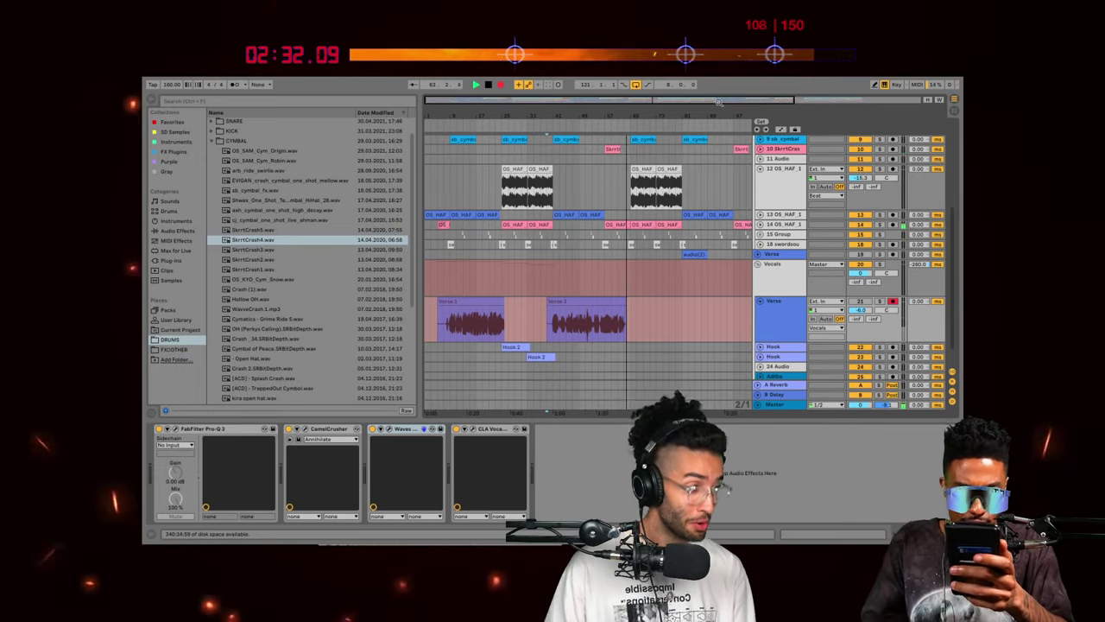
{"action": "left_click_drag", "start_coordinate": [718, 102], "coordinate": [565, 221]}
{"action": "left_click", "coordinate": [551, 224]}
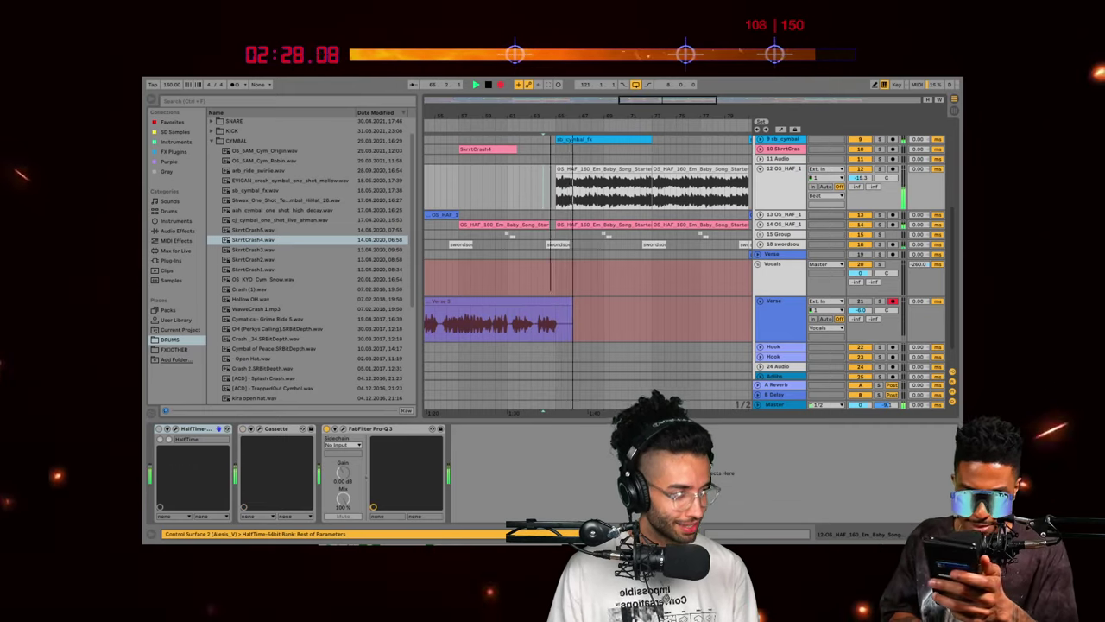
{"action": "key", "text": "space"}
Step: Disarm the Verse track and play back the new second verse take from bar 39
{"action": "key", "text": "minus"}
{"action": "left_click", "coordinate": [518, 318]}
{"action": "key", "text": "minus"}
{"action": "key", "text": "minus"}
{"action": "key", "text": "minus"}
{"action": "key", "text": "minus"}
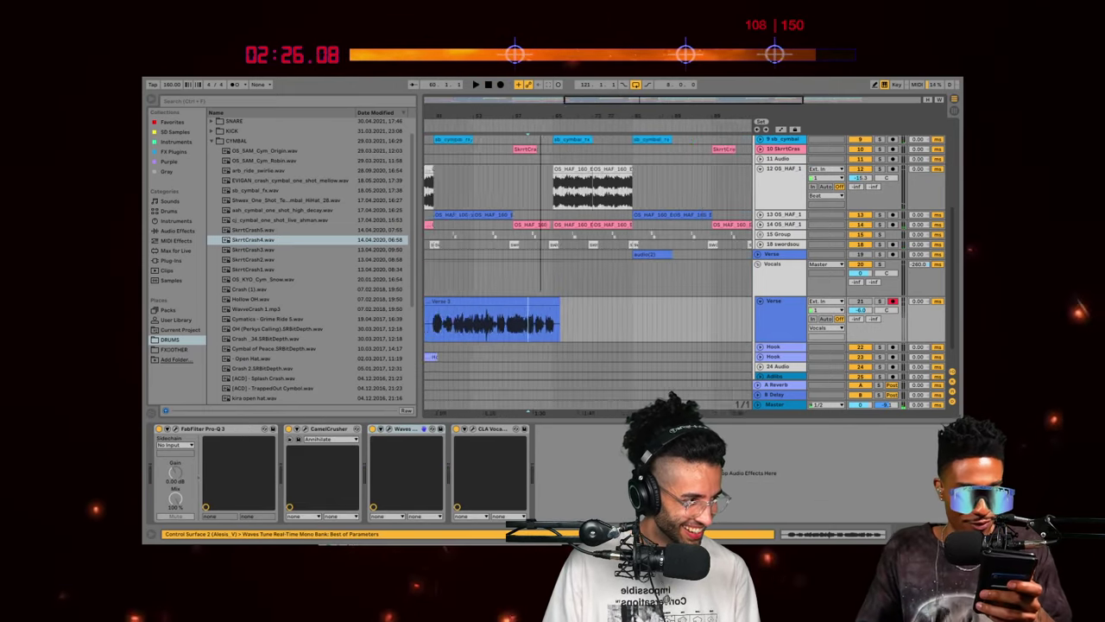
{"action": "scroll", "coordinate": [555, 239], "scroll_direction": "down", "scroll_amount": 1}
{"action": "left_click", "coordinate": [516, 302]}
{"action": "left_click", "coordinate": [545, 298]}
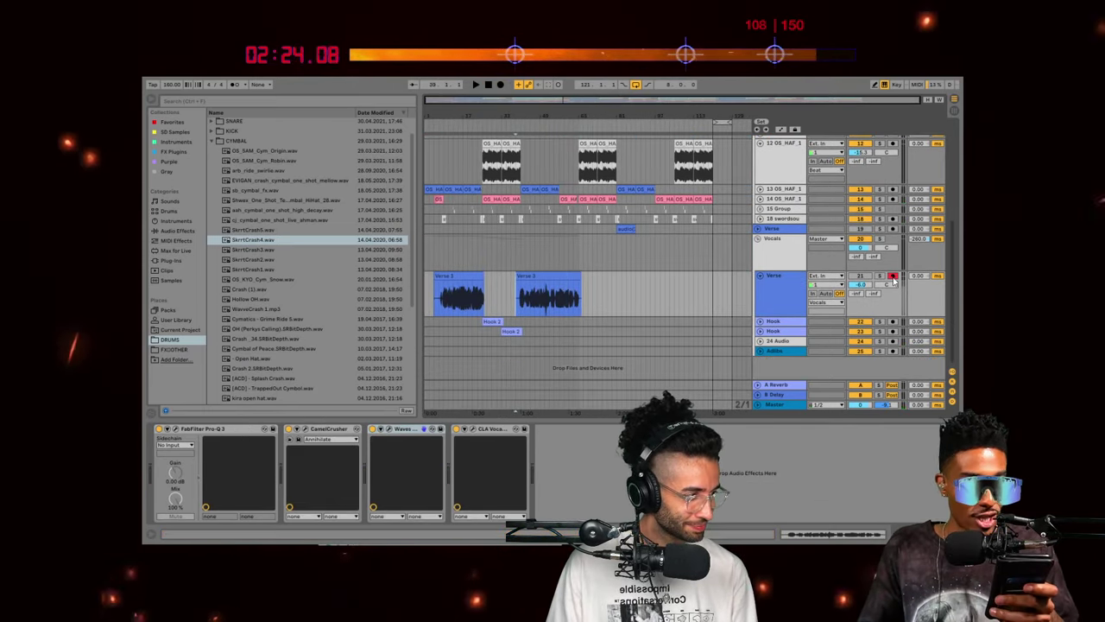
{"action": "key", "text": "space"}
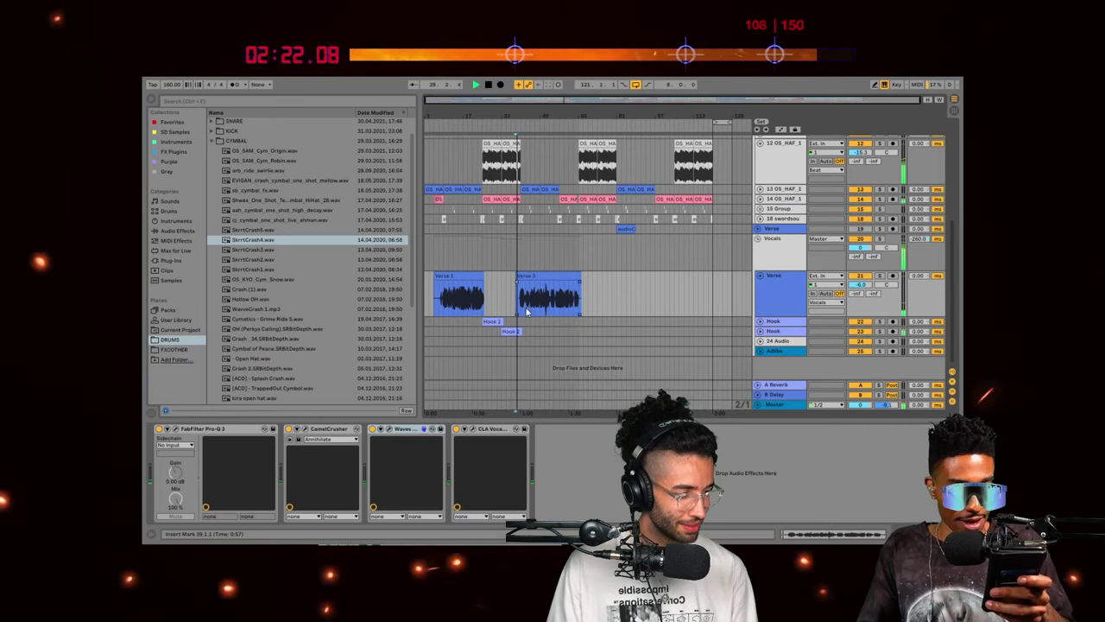
Step: Set the second verse clip's gain to 2.00 dB while listening to it against the beat
{"action": "double_click", "coordinate": [556, 270]}
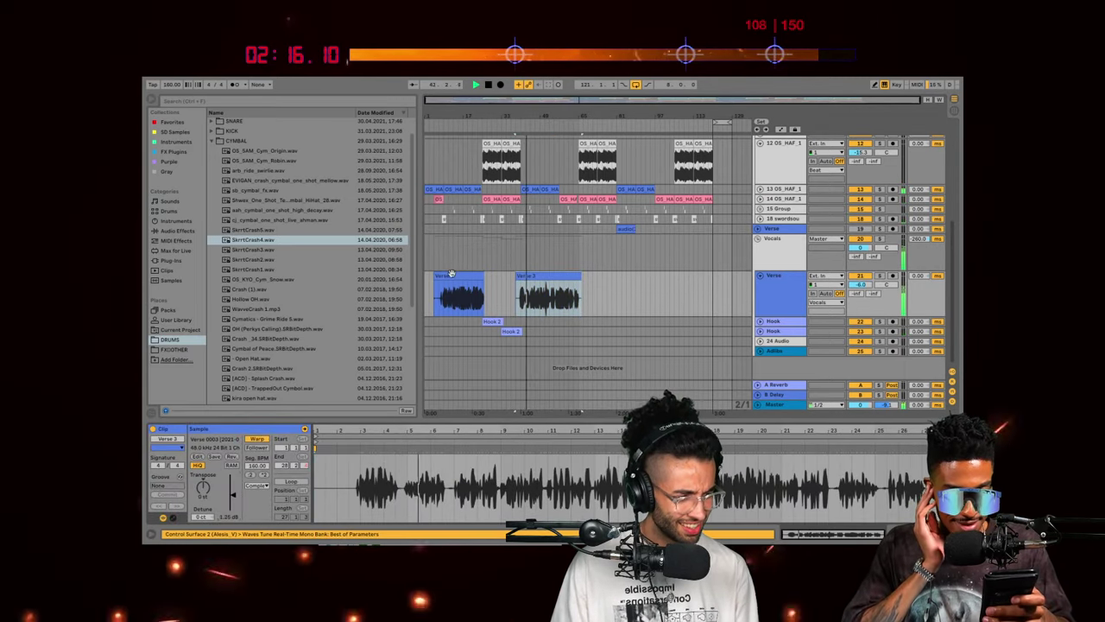
{"action": "left_click", "coordinate": [560, 273]}
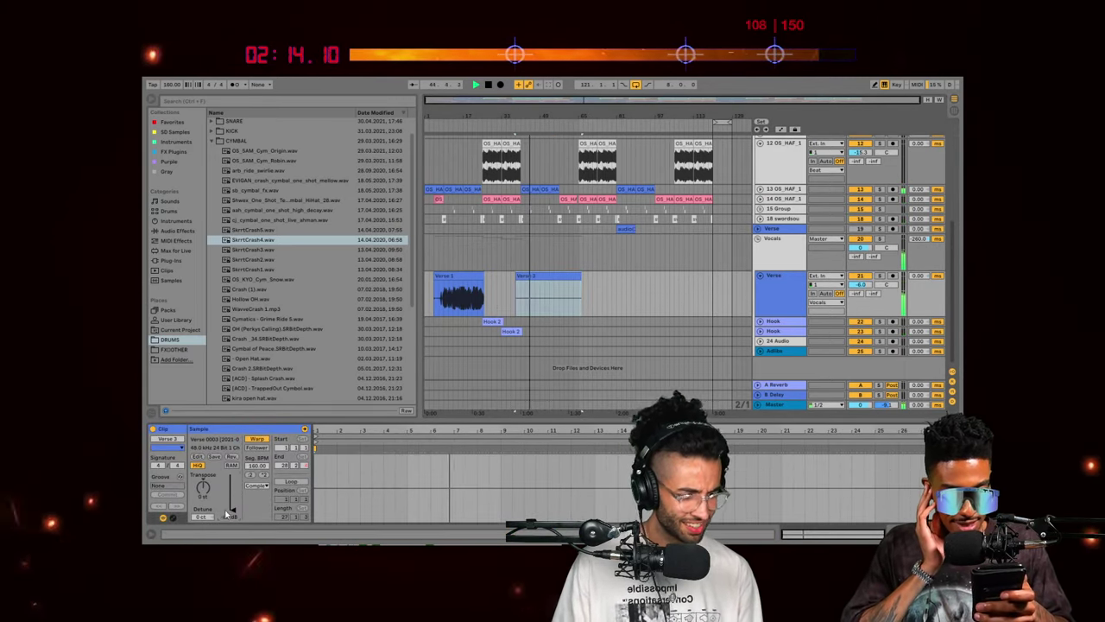
{"action": "left_click", "coordinate": [553, 276]}
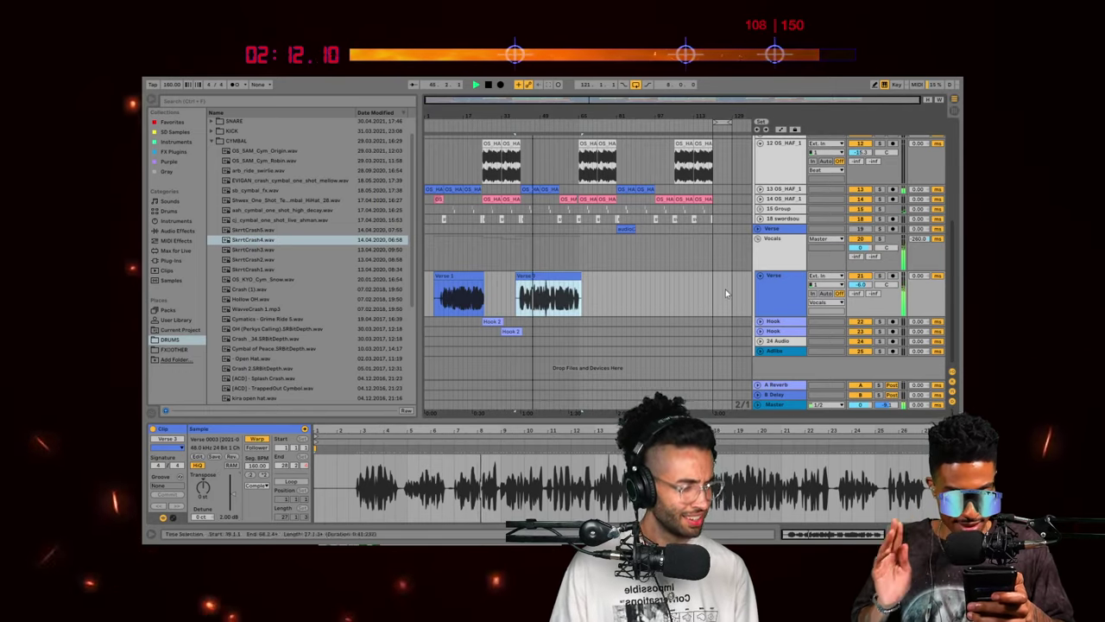
{"action": "left_click", "coordinate": [777, 290]}
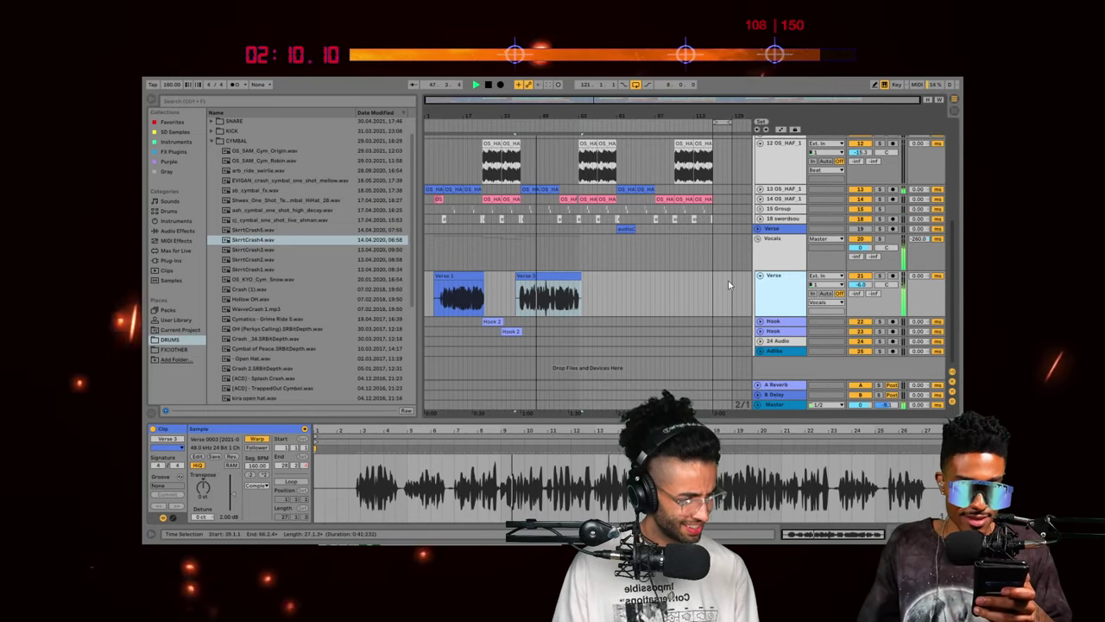
{"action": "scroll", "coordinate": [615, 257], "scroll_direction": "up", "scroll_amount": 4}
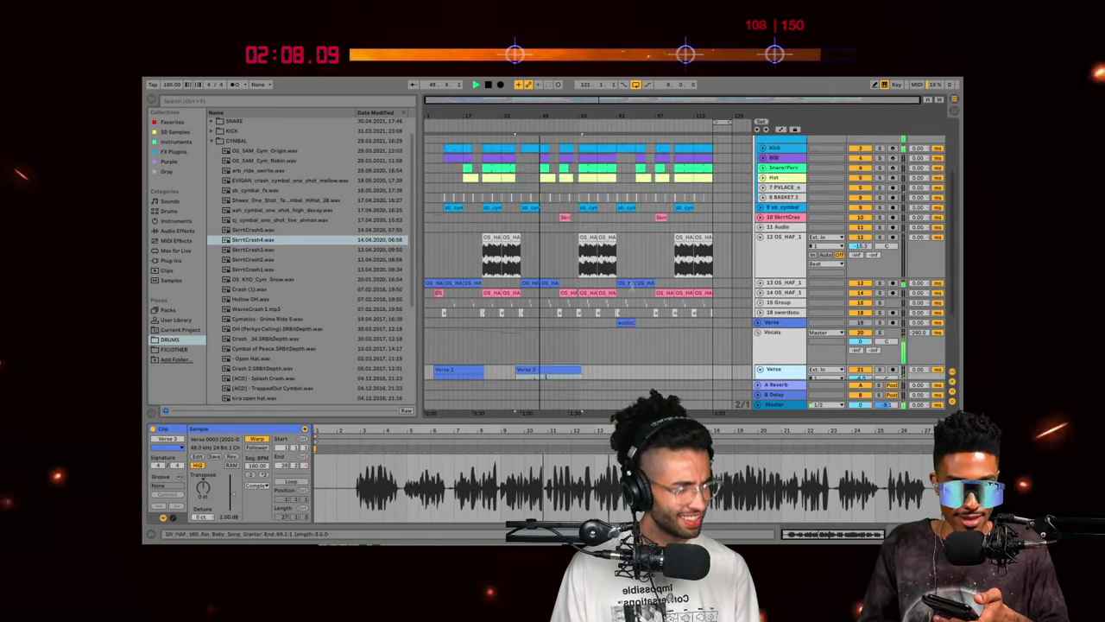
{"action": "scroll", "coordinate": [633, 300], "scroll_direction": "down", "scroll_amount": 2}
{"action": "scroll", "coordinate": [632, 297], "scroll_direction": "down", "scroll_amount": 3}
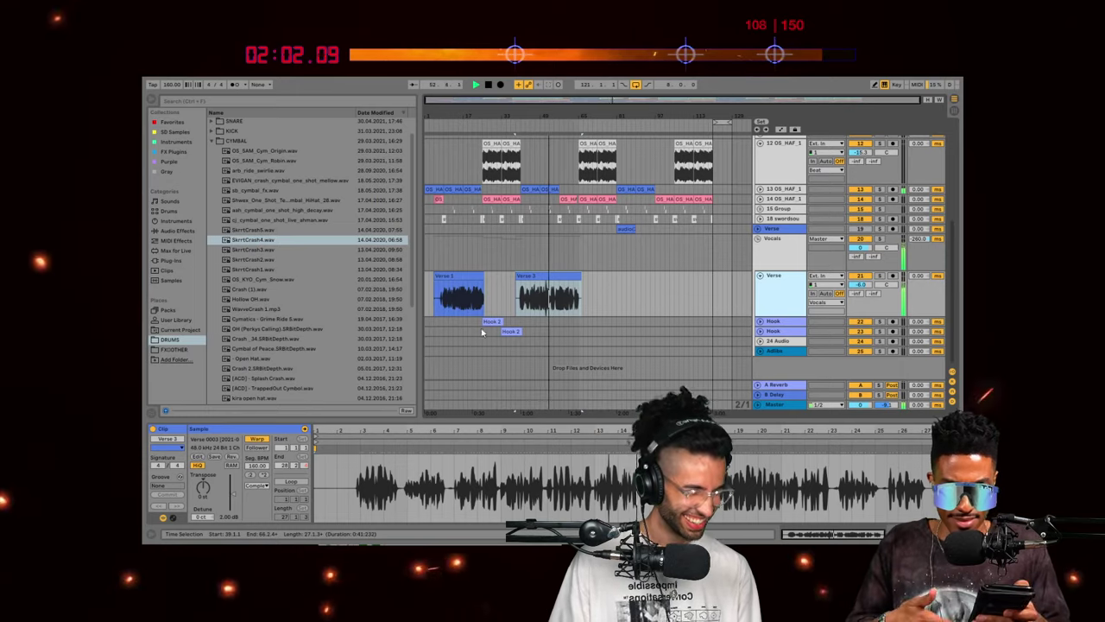
Step: Copy both Hook 2 clips and paste them after the second verse, aligned with the beat's second hook section
{"action": "key", "text": "space"}
{"action": "left_click_drag", "start_coordinate": [474, 323], "coordinate": [529, 335]}
{"action": "left_click", "coordinate": [570, 322]}
{"action": "key", "text": "super+v"}
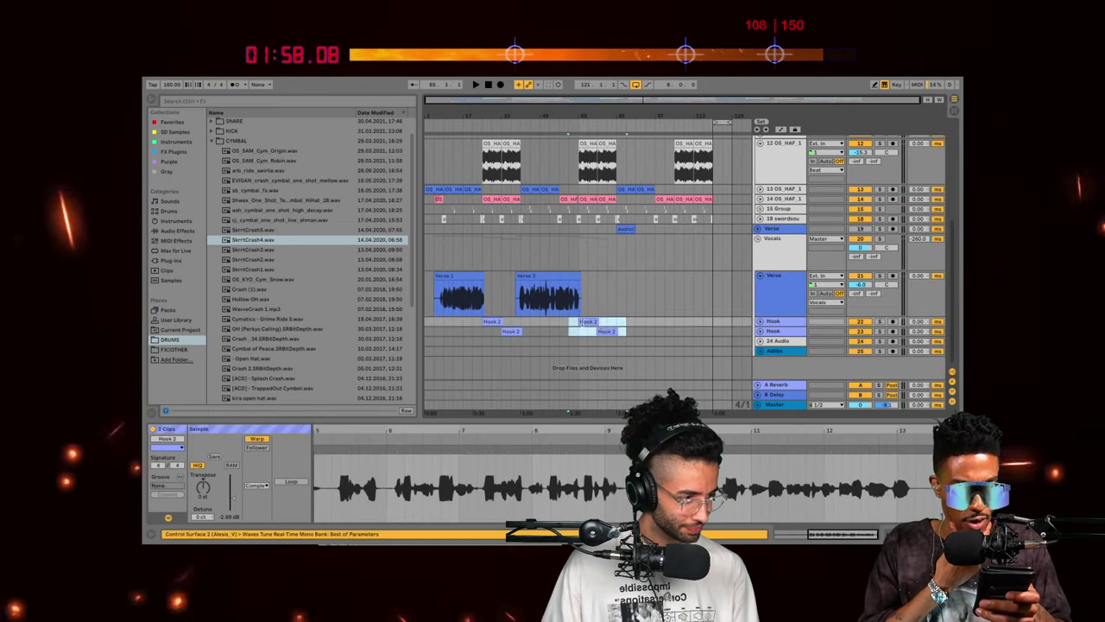
{"action": "scroll", "coordinate": [580, 299], "scroll_direction": "up", "scroll_amount": 2}
{"action": "left_click", "coordinate": [569, 296]}
{"action": "scroll", "coordinate": [569, 296], "scroll_direction": "down", "scroll_amount": 1}
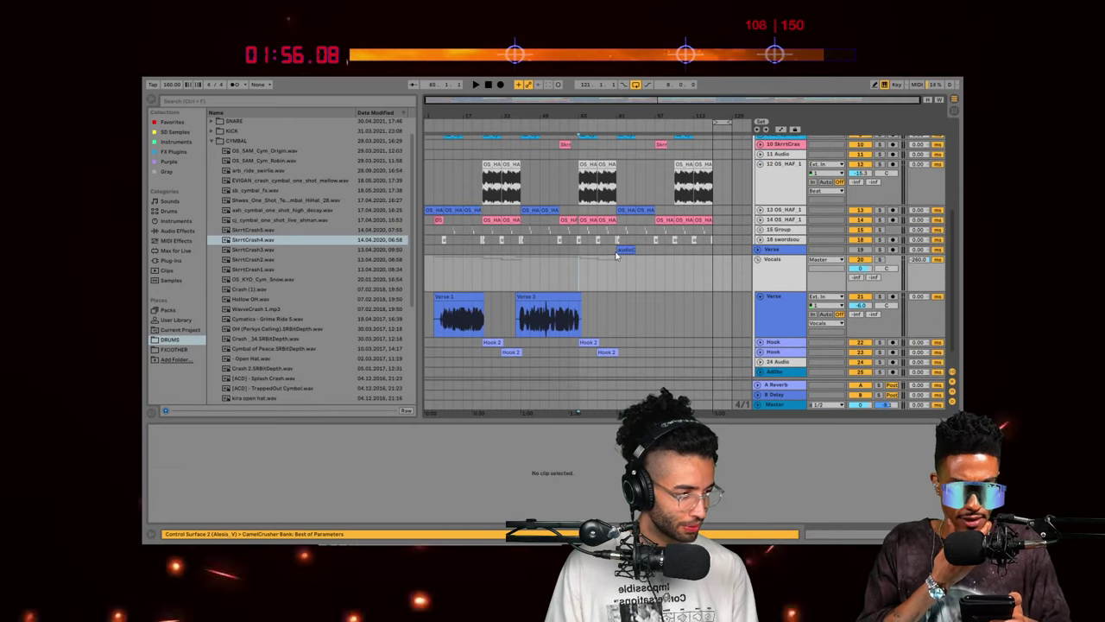
Step: Unfold track 19, the Verse track outside the Vocals group, and inspect its audio(2) clip at bar 81
{"action": "left_click", "coordinate": [758, 250]}
{"action": "left_click", "coordinate": [626, 219]}
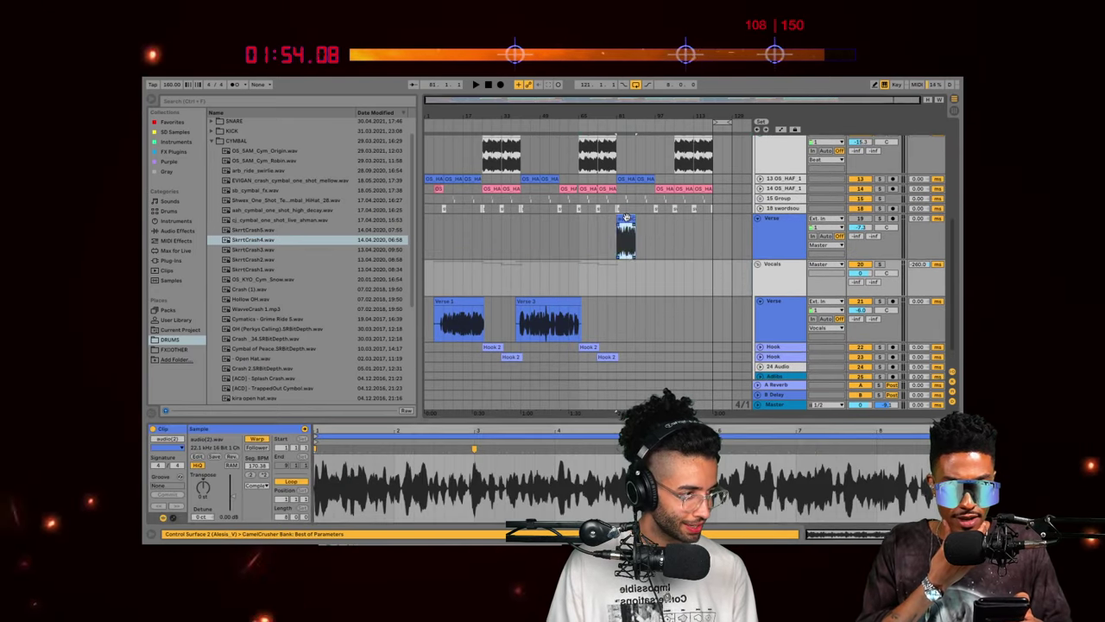
{"action": "left_click_drag", "start_coordinate": [648, 98], "coordinate": [642, 207]}
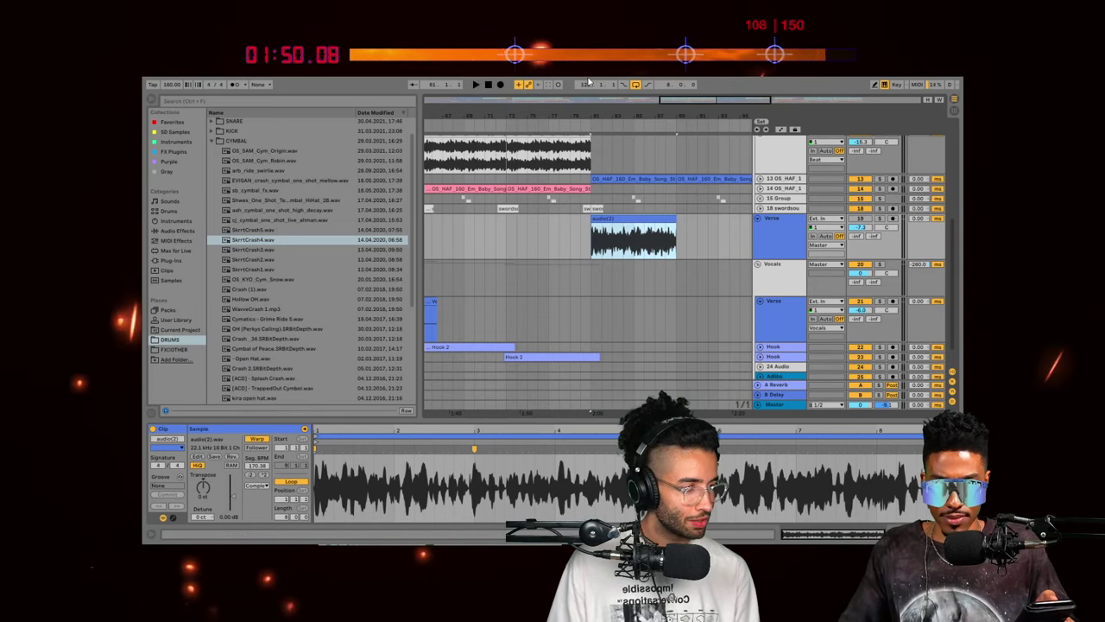
{"action": "scroll", "coordinate": [565, 188], "scroll_direction": "down", "scroll_amount": 5}
{"action": "scroll", "coordinate": [630, 198], "scroll_direction": "down", "scroll_amount": 1}
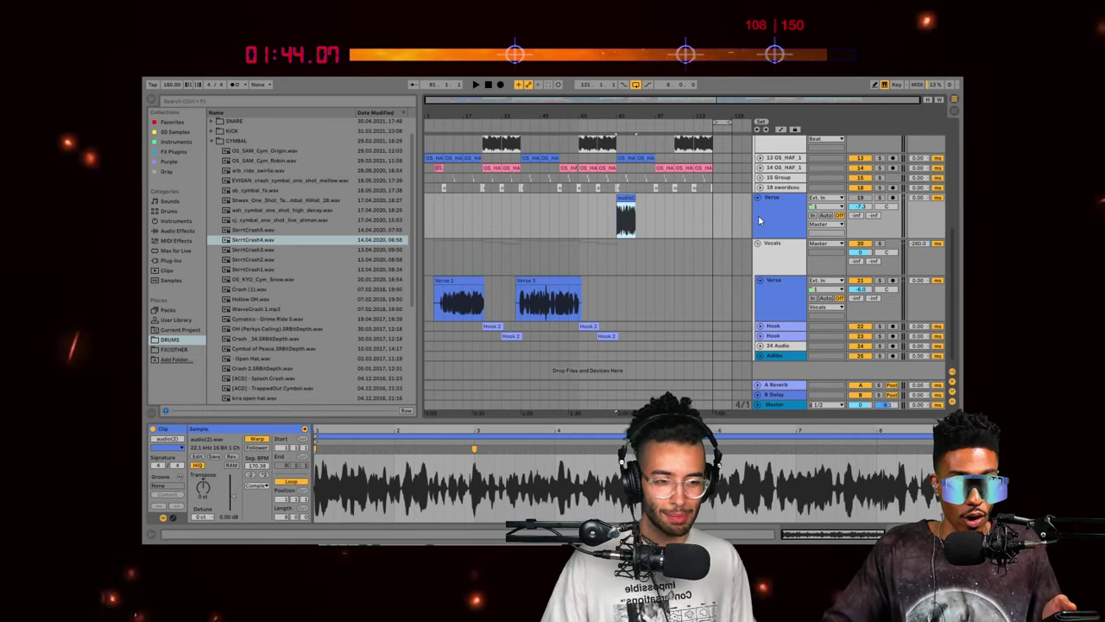
{"action": "scroll", "coordinate": [608, 201], "scroll_direction": "down", "scroll_amount": 1}
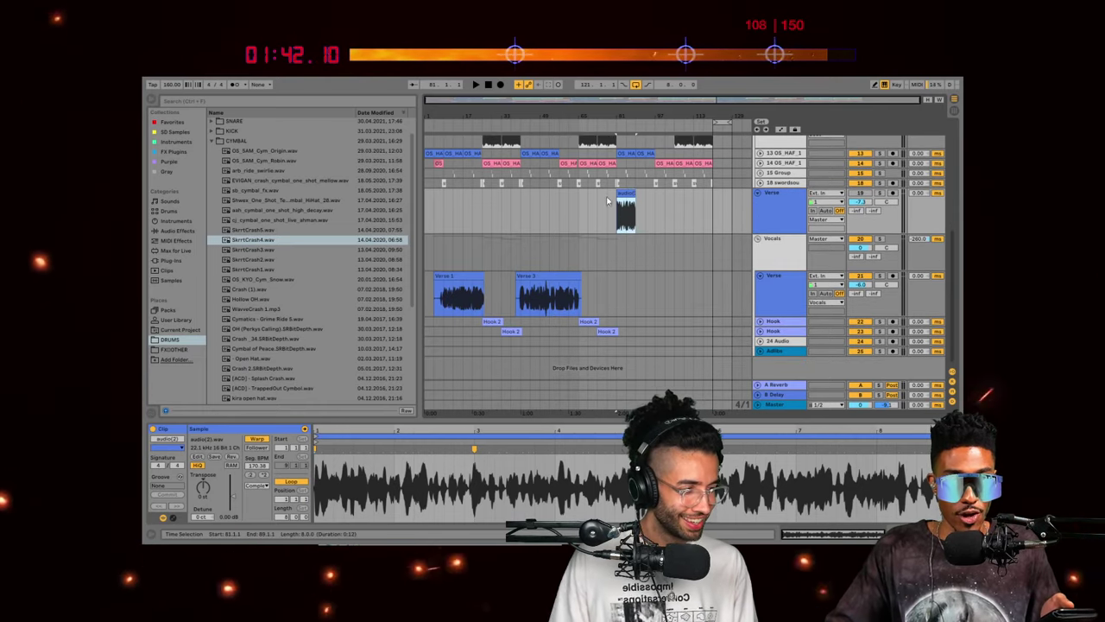
Step: Select all tracks inside the Vocals group and fold them together
{"action": "left_click", "coordinate": [760, 277]}
{"action": "left_click", "coordinate": [759, 339]}
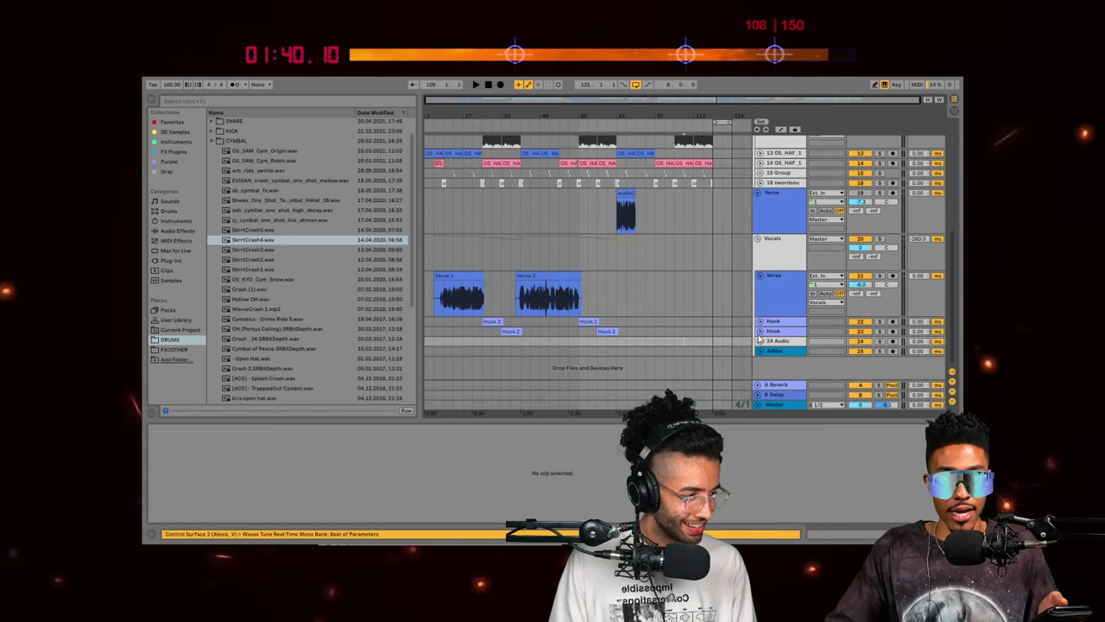
{"action": "left_click", "coordinate": [760, 322]}
{"action": "scroll", "coordinate": [743, 320], "scroll_direction": "down", "scroll_amount": 2}
{"action": "scroll", "coordinate": [682, 259], "scroll_direction": "up", "scroll_amount": 3}
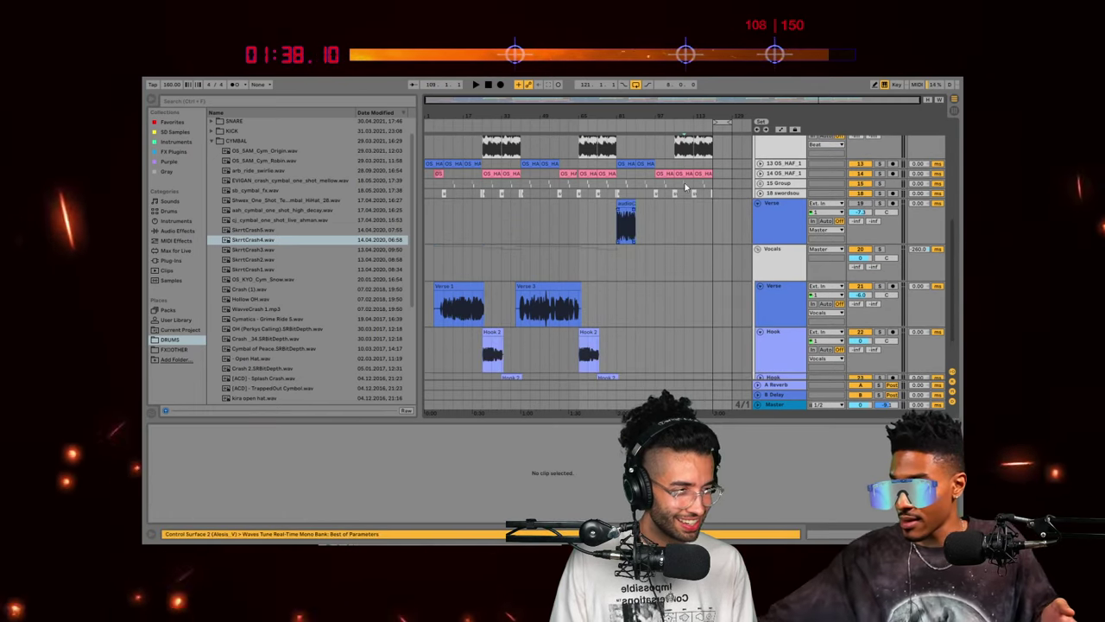
{"action": "scroll", "coordinate": [751, 267], "scroll_direction": "down", "scroll_amount": 3}
{"action": "left_click", "coordinate": [785, 275]}
{"action": "key", "text": "ctrl+a"}
{"action": "key", "text": "u"}
{"action": "scroll", "coordinate": [556, 276], "scroll_direction": "up", "scroll_amount": 3}
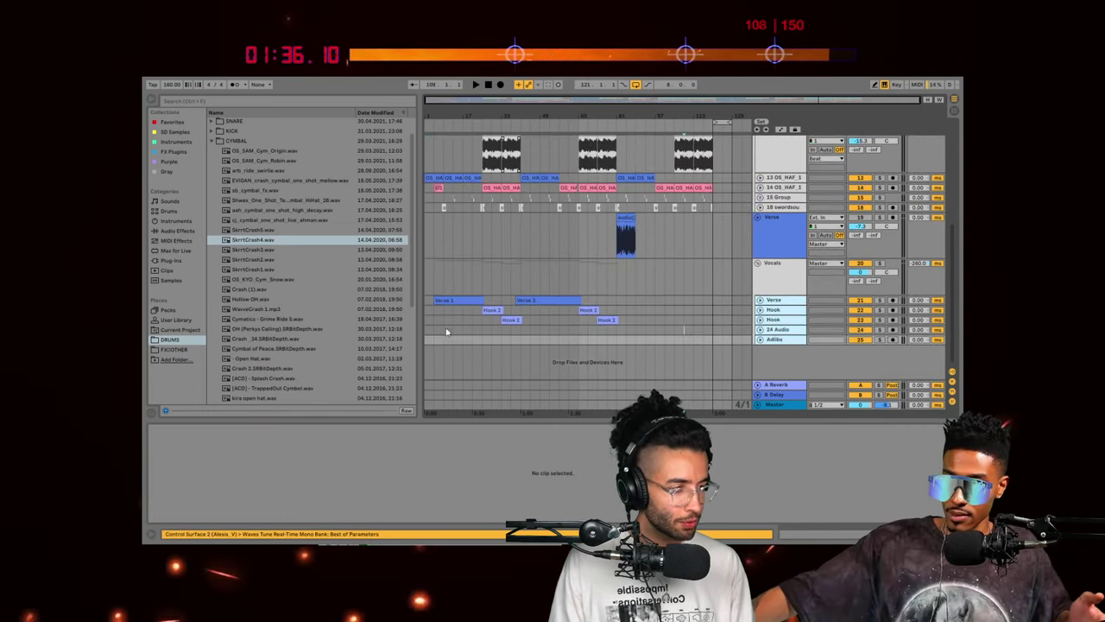
Step: Unfold the Adlibs track in the Vocals group and arm it for recording
{"action": "left_click", "coordinate": [424, 333]}
{"action": "left_click", "coordinate": [426, 335]}
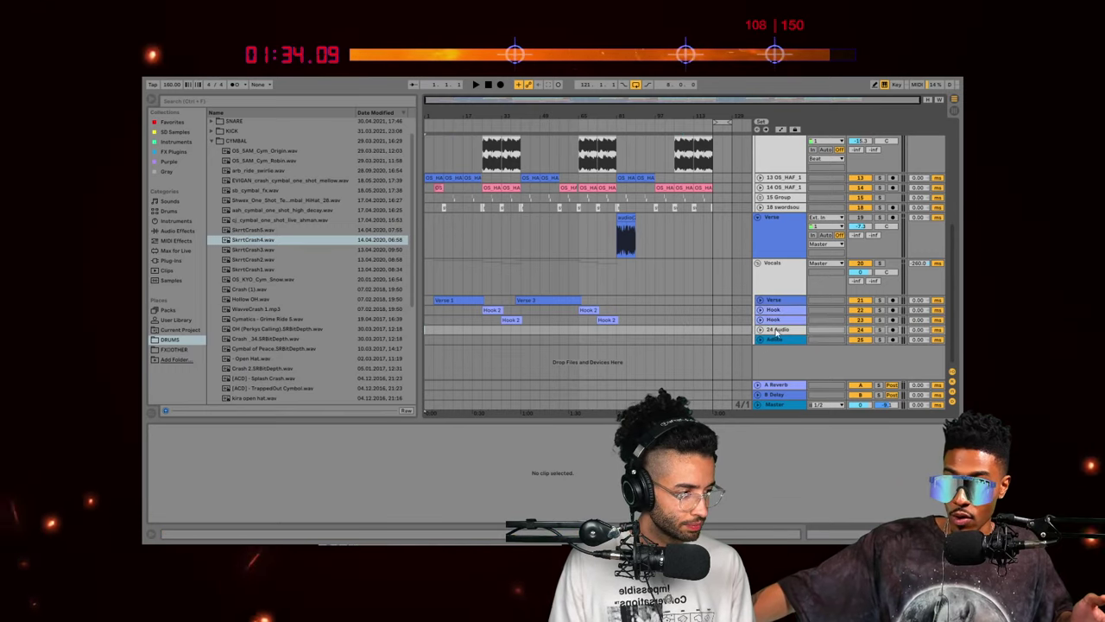
{"action": "left_click", "coordinate": [760, 340]}
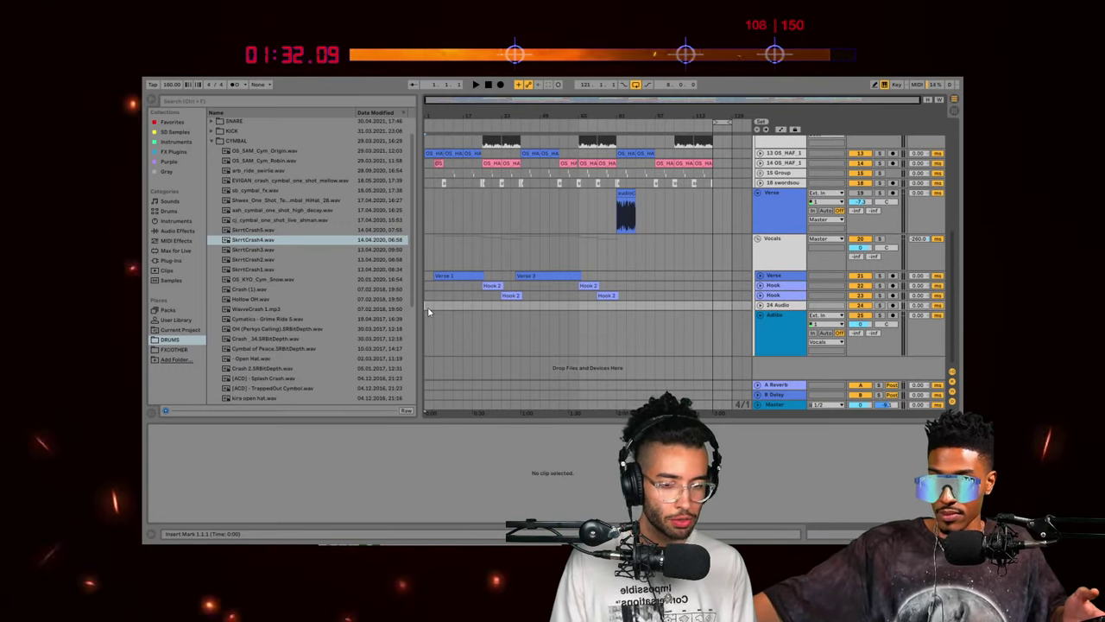
{"action": "left_click", "coordinate": [772, 323]}
{"action": "left_click", "coordinate": [893, 315]}
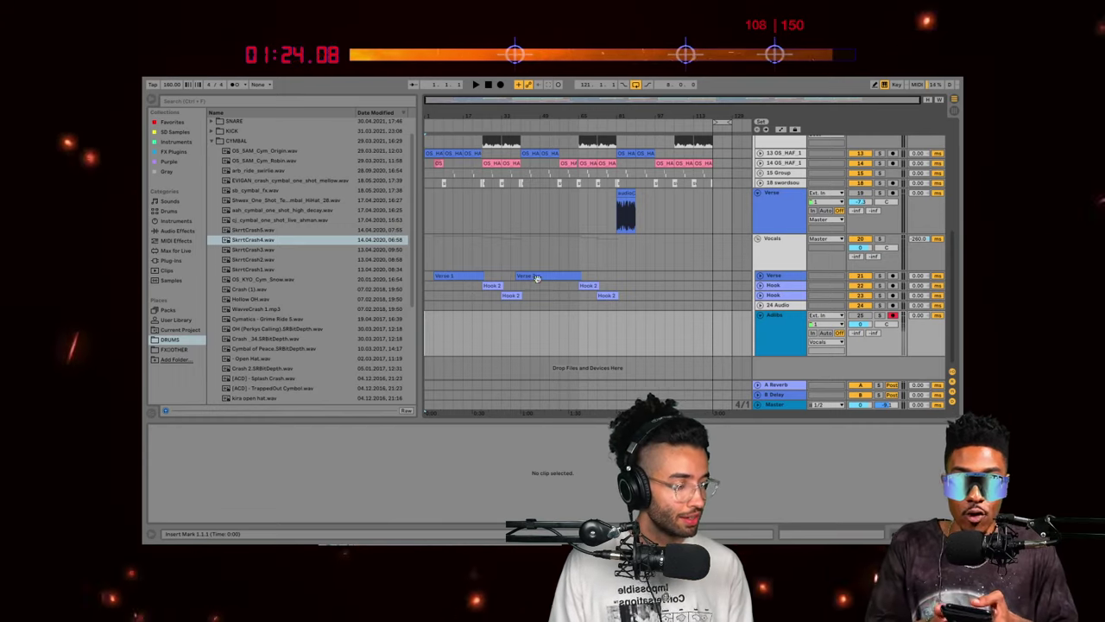
Step: Record ad-libs on the Adlibs track from bar 21 to about bar 41, and select the new clip
{"action": "left_click", "coordinate": [484, 331]}
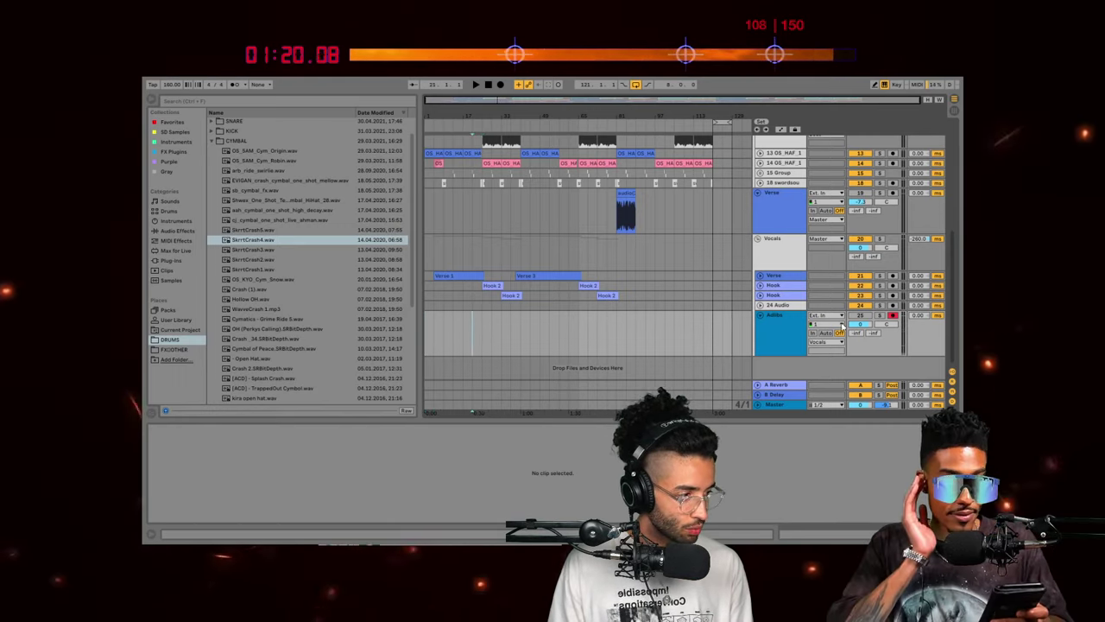
{"action": "left_click", "coordinate": [501, 84]}
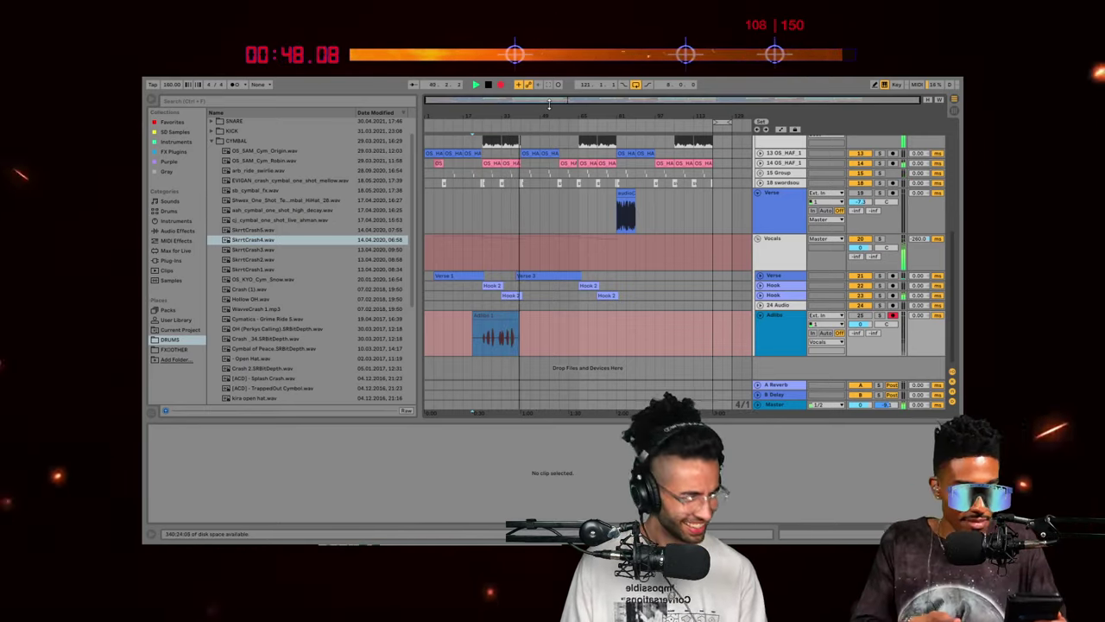
{"action": "left_click_drag", "start_coordinate": [512, 116], "coordinate": [512, 164]}
{"action": "key", "text": "space"}
{"action": "left_click", "coordinate": [461, 316]}
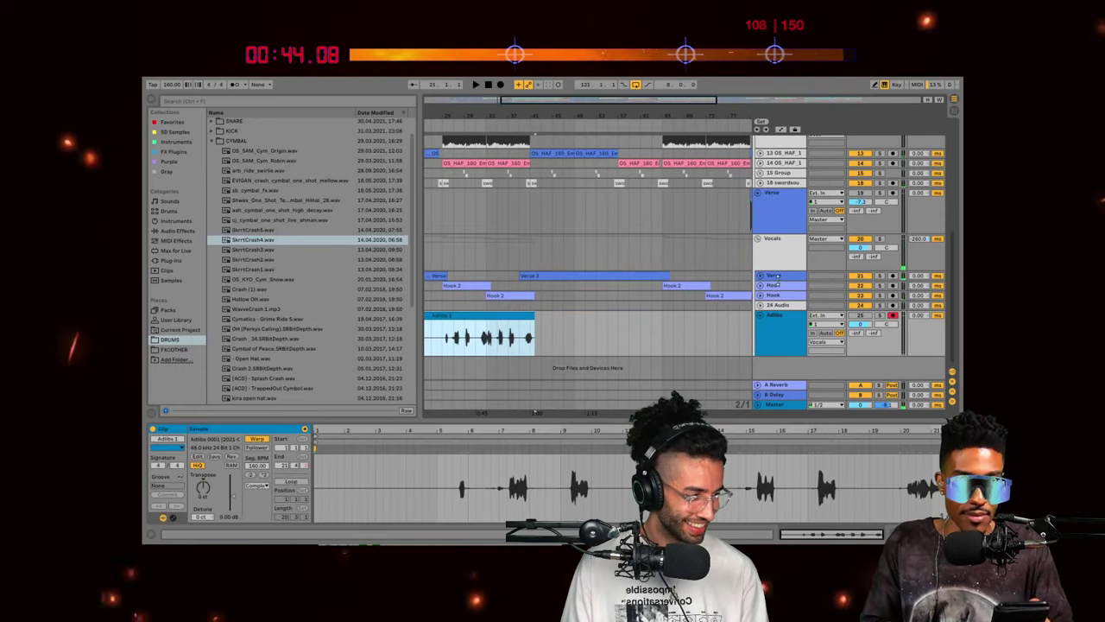
Step: Duplicate the second Hook track in the Vocals group and delete the Hook 2 clips from the copy
{"action": "left_click", "coordinate": [781, 296]}
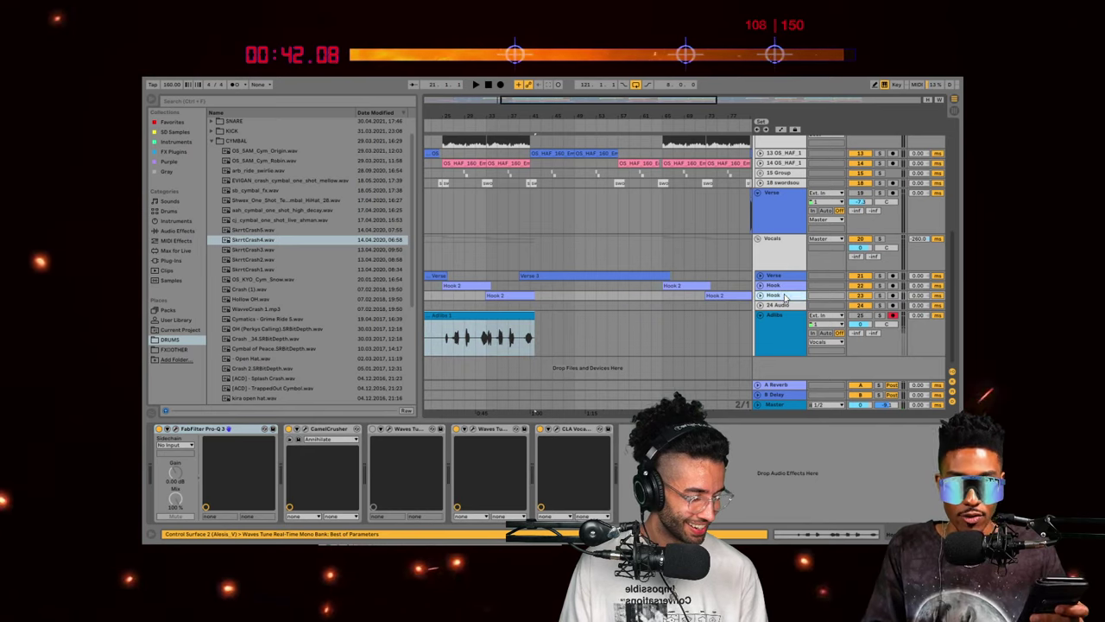
{"action": "key", "text": "ctrl+d"}
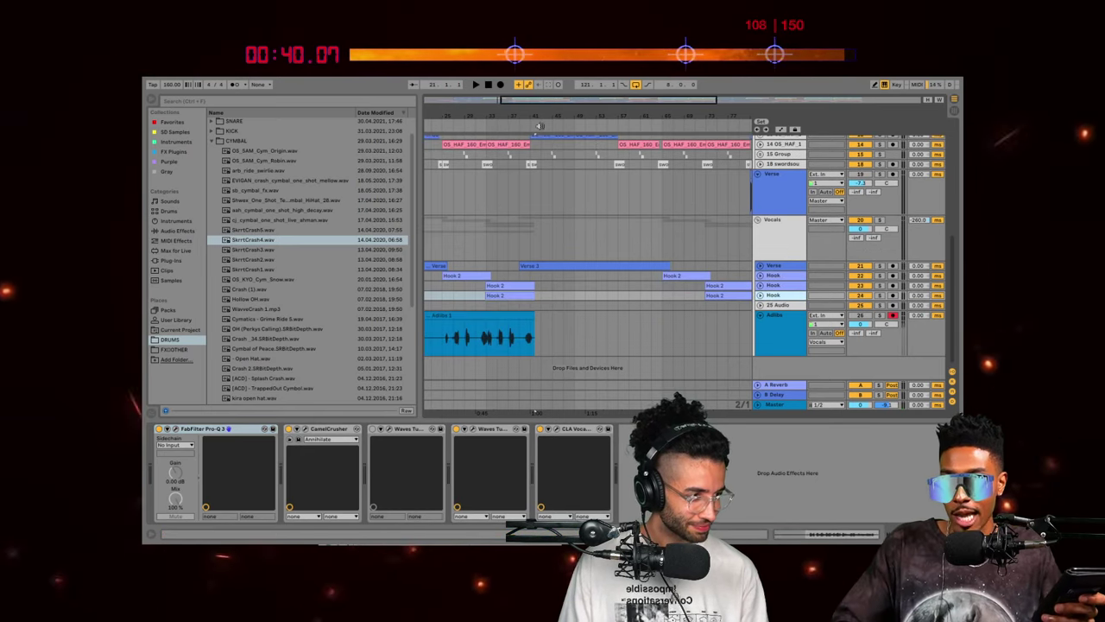
{"action": "double_click", "coordinate": [535, 102]}
{"action": "left_click_drag", "start_coordinate": [463, 298], "coordinate": [658, 302]}
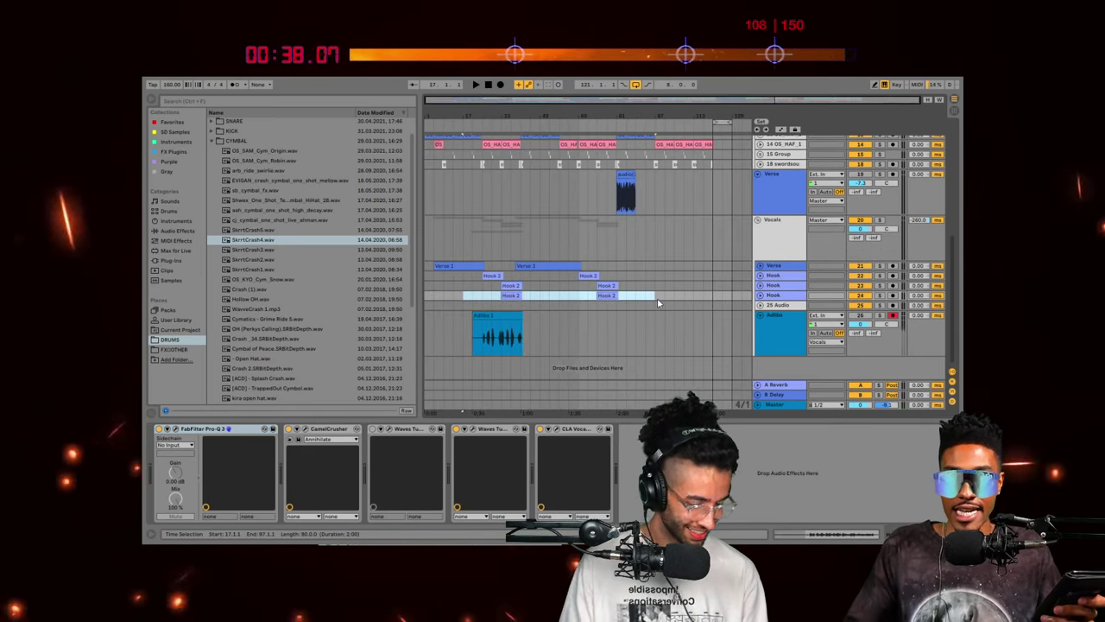
{"action": "key", "text": "Delete"}
Step: Move the ad-libs clip straight up onto the emptied Hook track, keeping its start at bar 21, and unfold that track
{"action": "left_click_drag", "start_coordinate": [488, 335], "coordinate": [488, 295]}
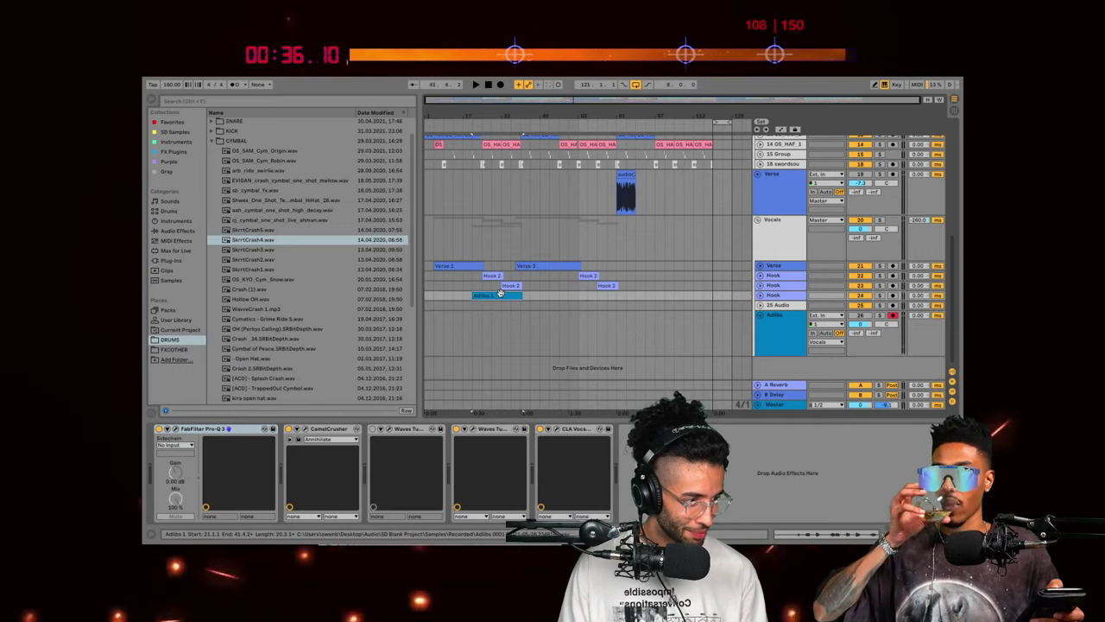
{"action": "left_click", "coordinate": [759, 295]}
{"action": "left_click", "coordinate": [640, 288]}
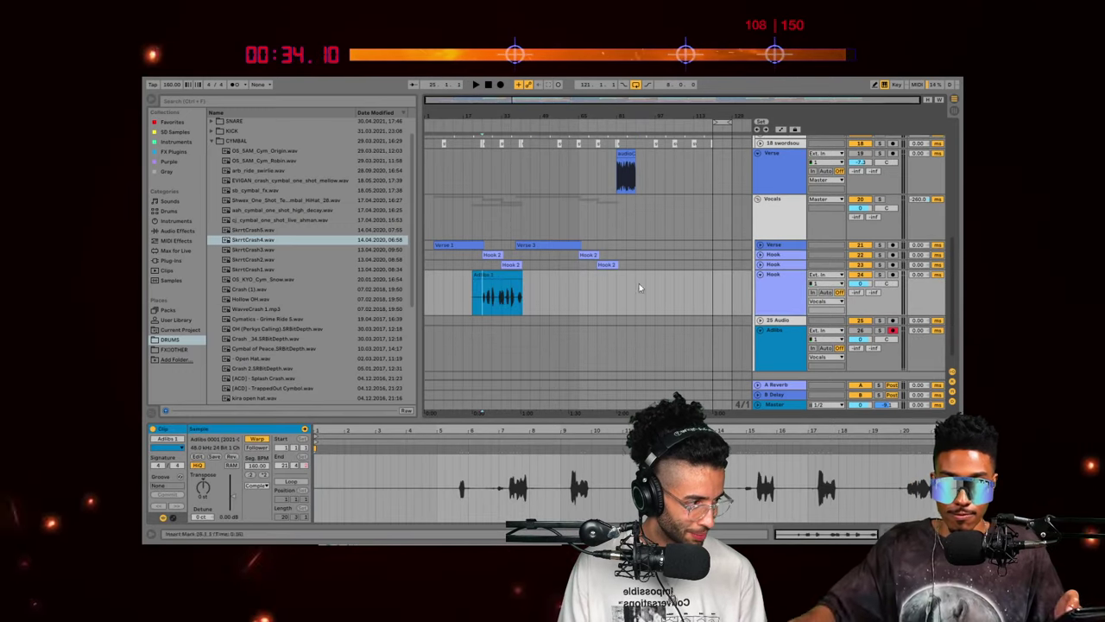
Step: Lower the volume of Hook track 24, which holds the ad-libs, to -7.5 dB during playback from bar 25
{"action": "left_click_drag", "start_coordinate": [861, 281], "coordinate": [861, 307]}
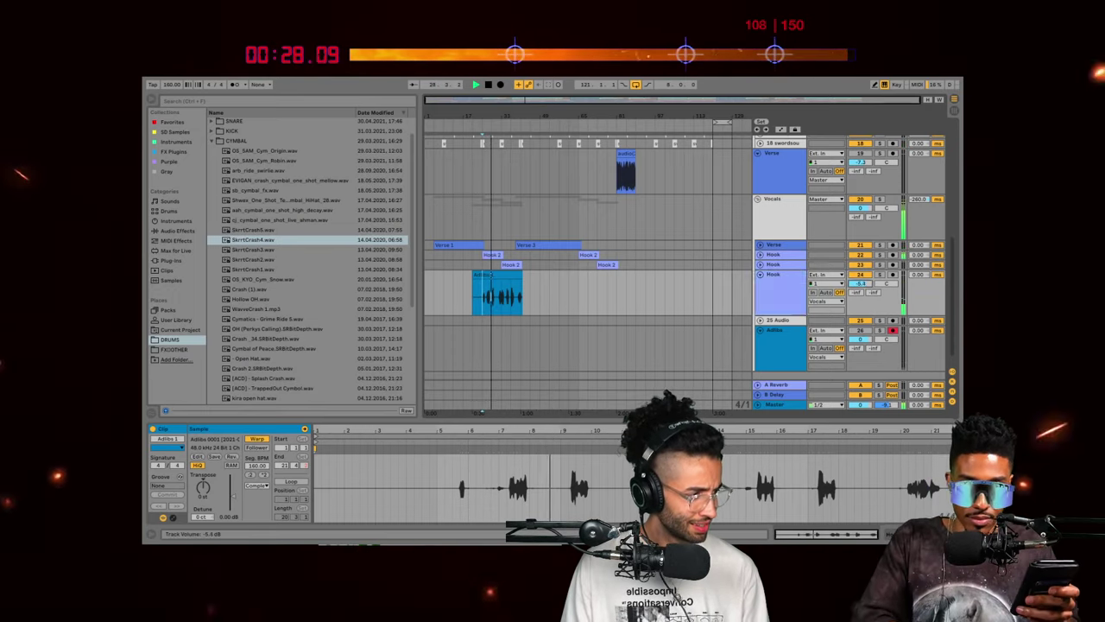
{"action": "left_click", "coordinate": [778, 300]}
{"action": "left_click_drag", "start_coordinate": [861, 283], "coordinate": [856, 287]}
{"action": "left_click", "coordinate": [782, 295]}
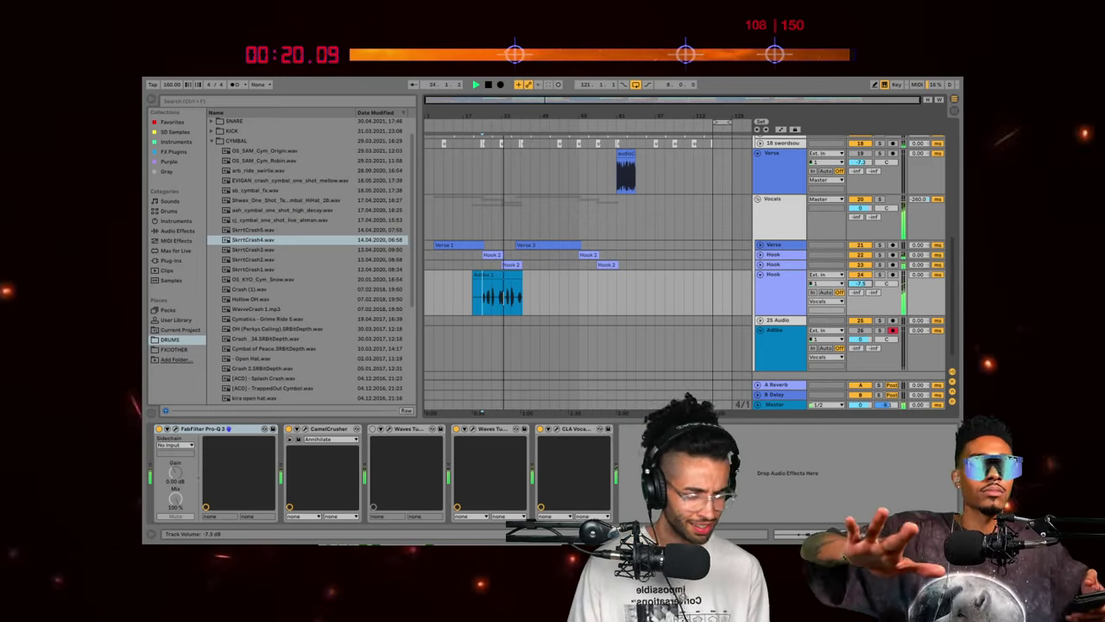
{"action": "left_click", "coordinate": [761, 275]}
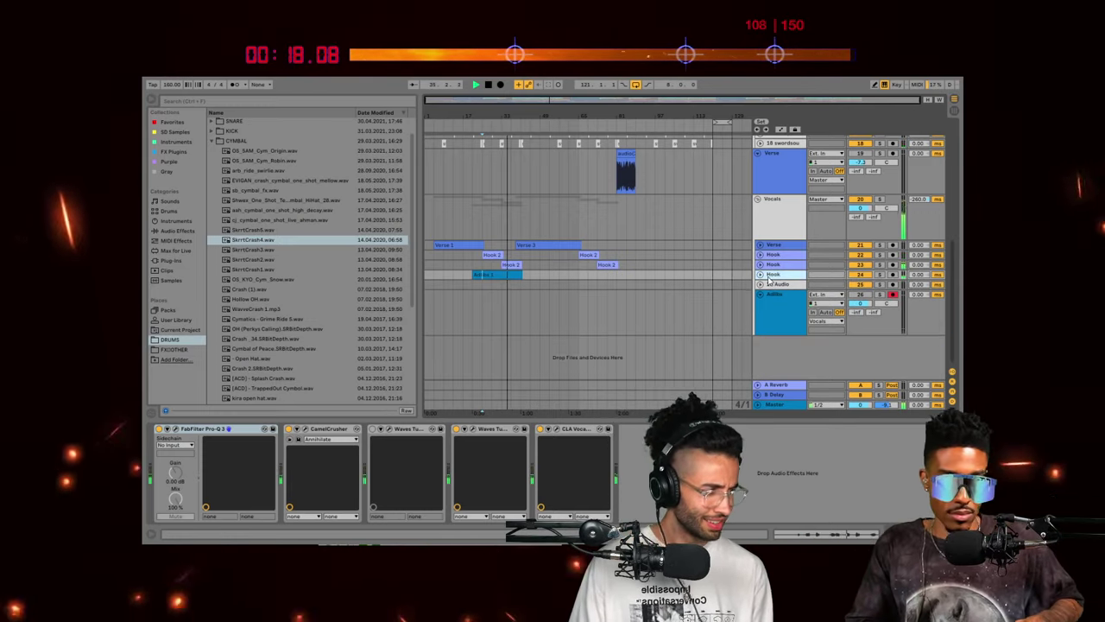
{"action": "left_click", "coordinate": [761, 275]}
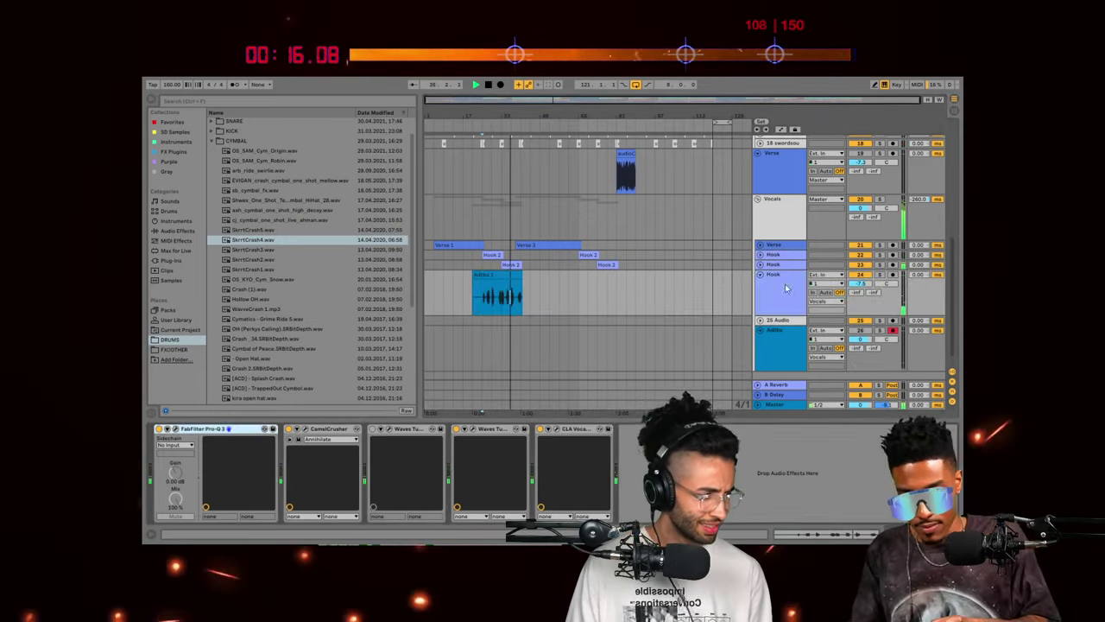
Step: Add the LittleMicroShift plug-in from the FX Plugins collection to the Hook track holding the ad-libs
{"action": "left_click", "coordinate": [200, 152]}
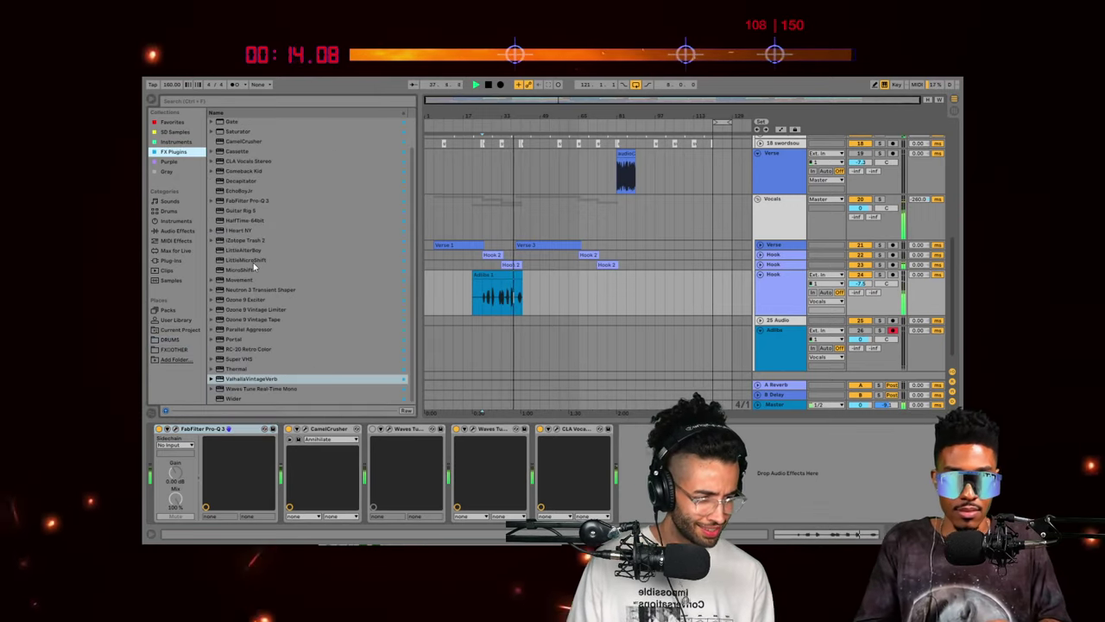
{"action": "left_click", "coordinate": [255, 261]}
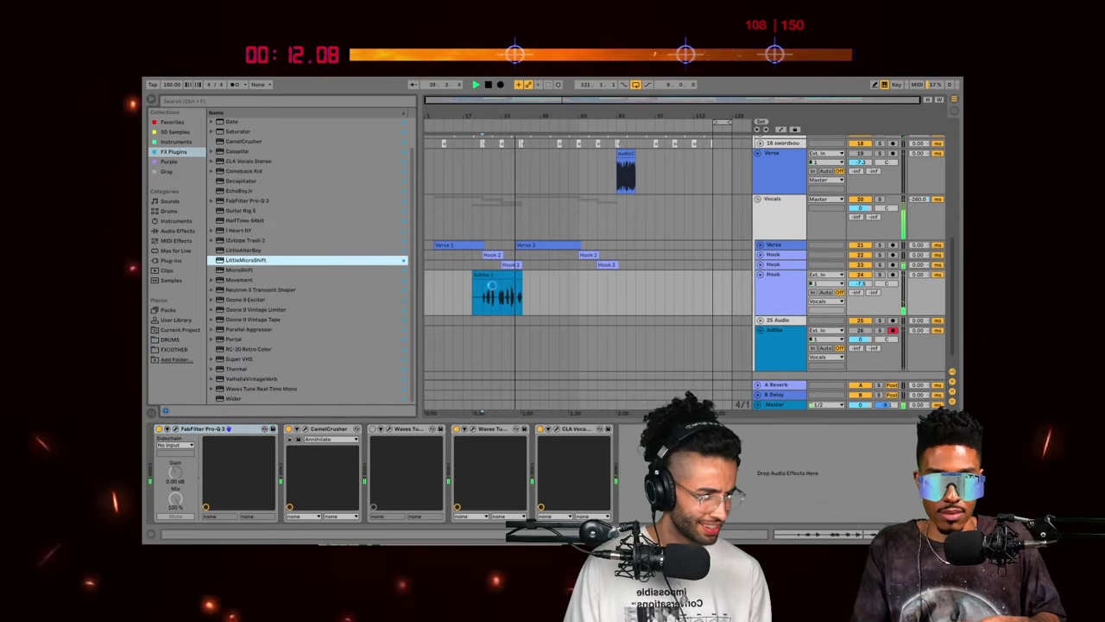
{"action": "left_click", "coordinate": [503, 274]}
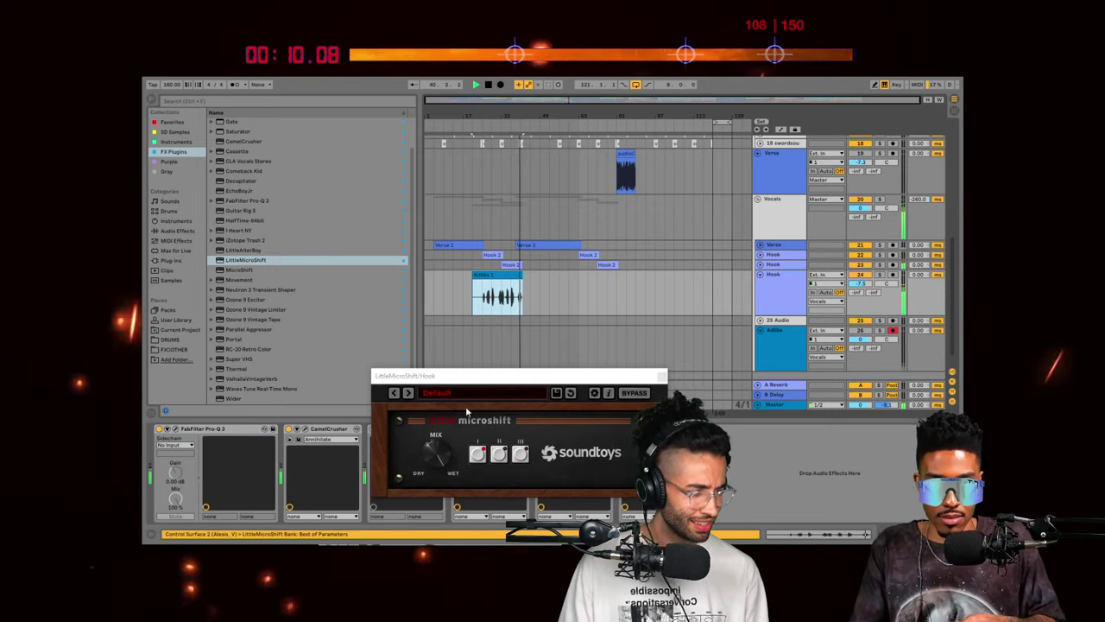
Step: Solo the ad-libs' Hook track, play it from bar 25, and move the LittleMicroShift window clear of the device chain
{"action": "left_click", "coordinate": [880, 275]}
{"action": "key", "text": "space"}
{"action": "left_click_drag", "start_coordinate": [520, 297], "coordinate": [483, 296]}
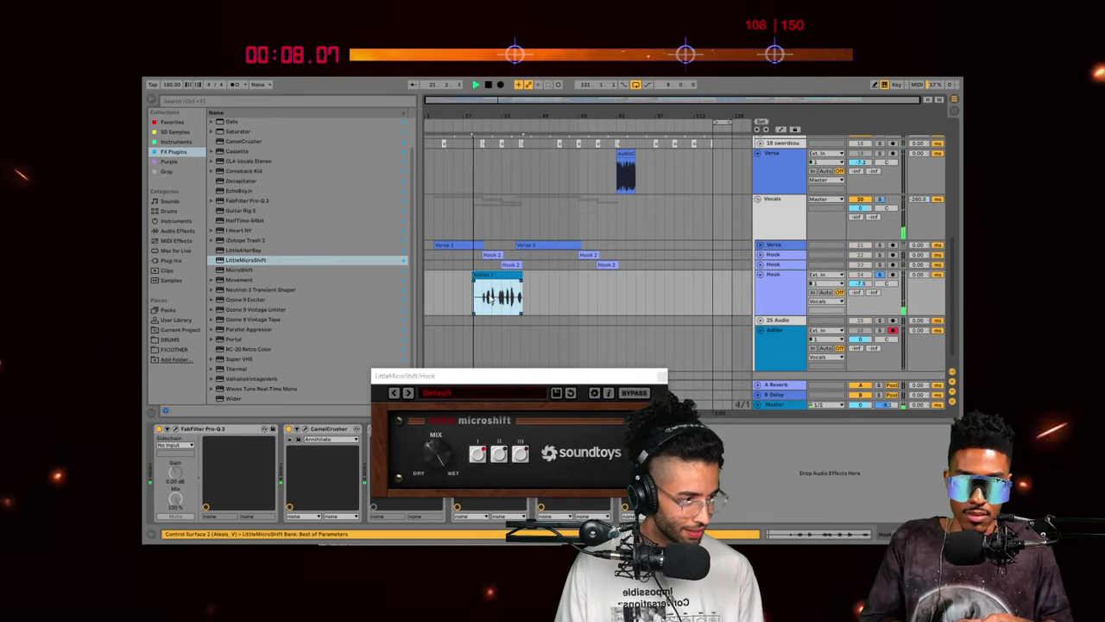
{"action": "left_click", "coordinate": [485, 298]}
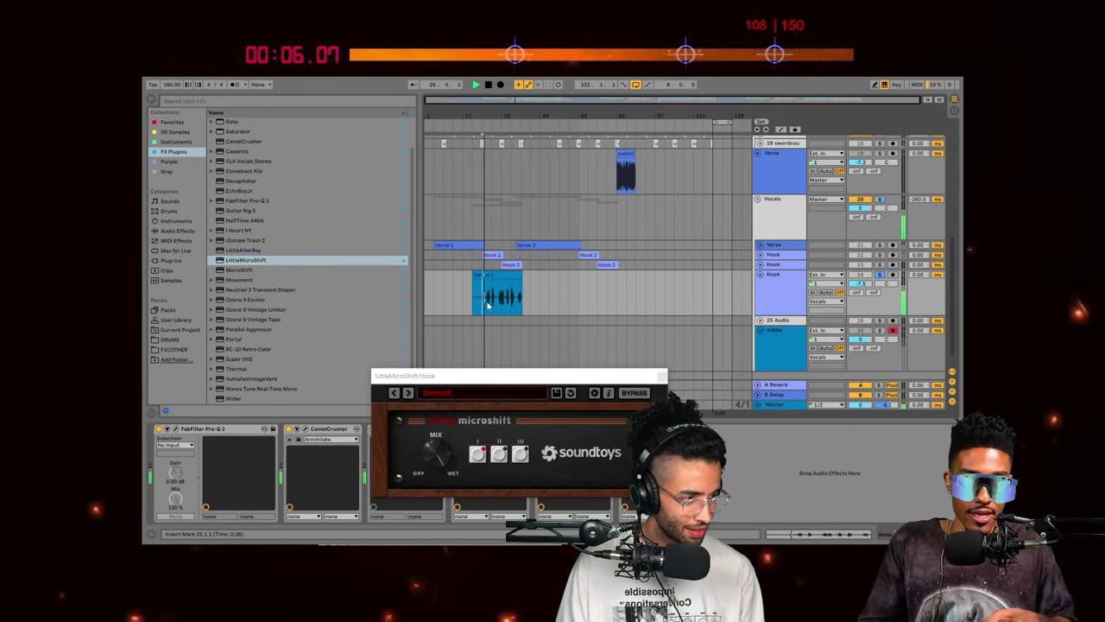
{"action": "left_click_drag", "start_coordinate": [480, 378], "coordinate": [577, 293]}
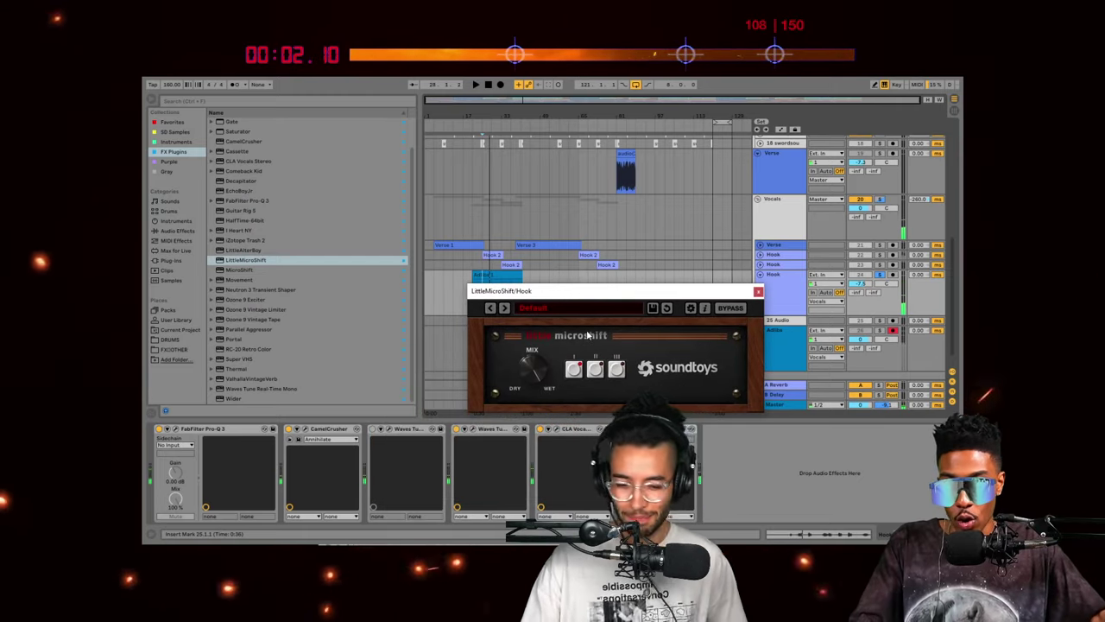